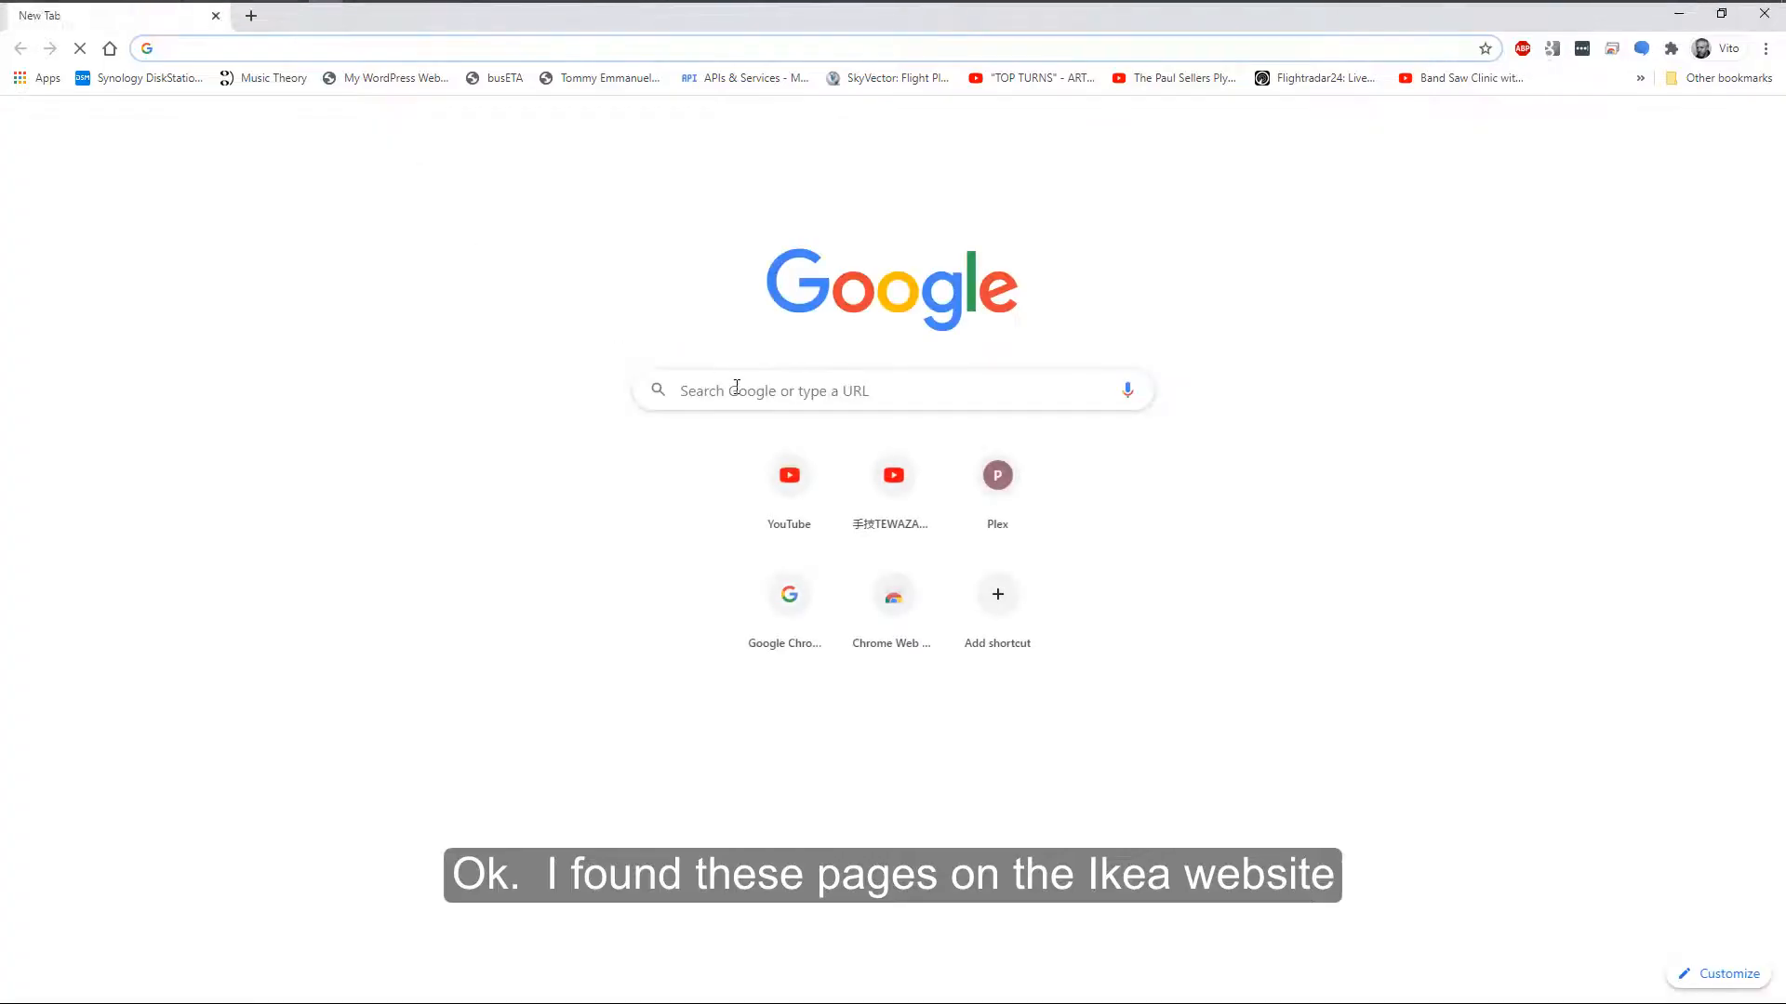
- Search for IKEA in Chrome to reach the catalogue, then launch Snip & Sketch
left_click(736, 390)
type("ikea.com/ikea_catalogue/page/1")
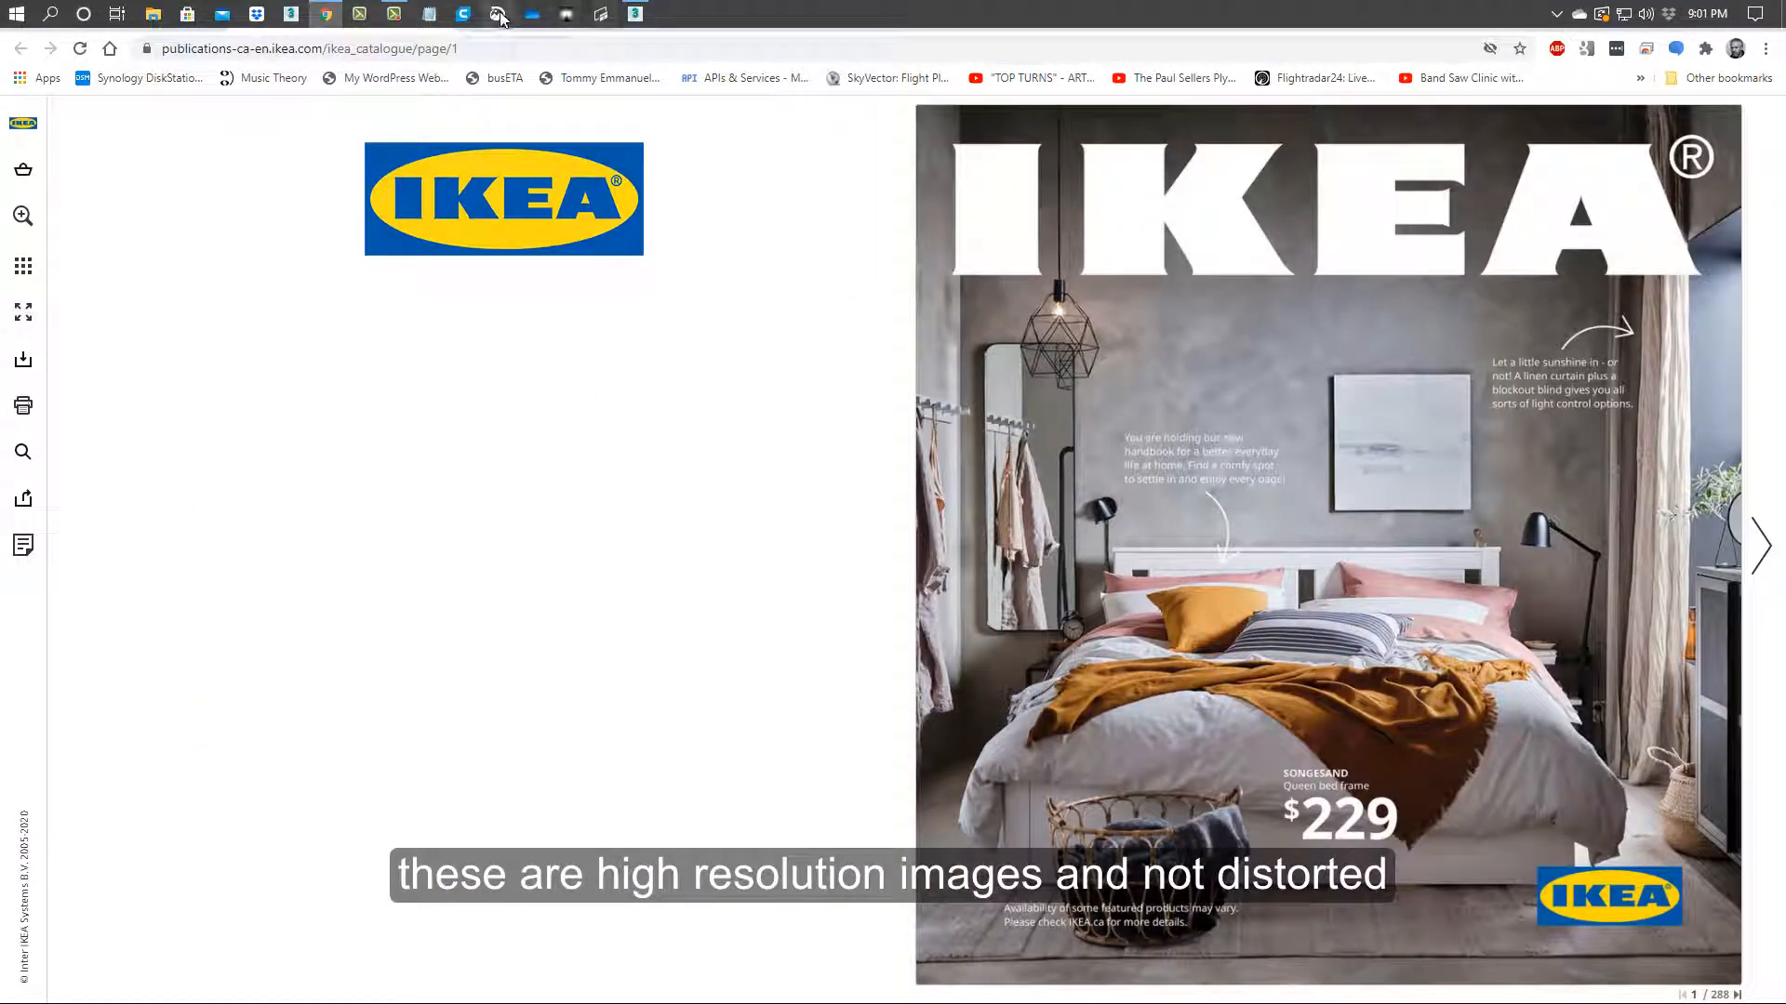
left_click(498, 17)
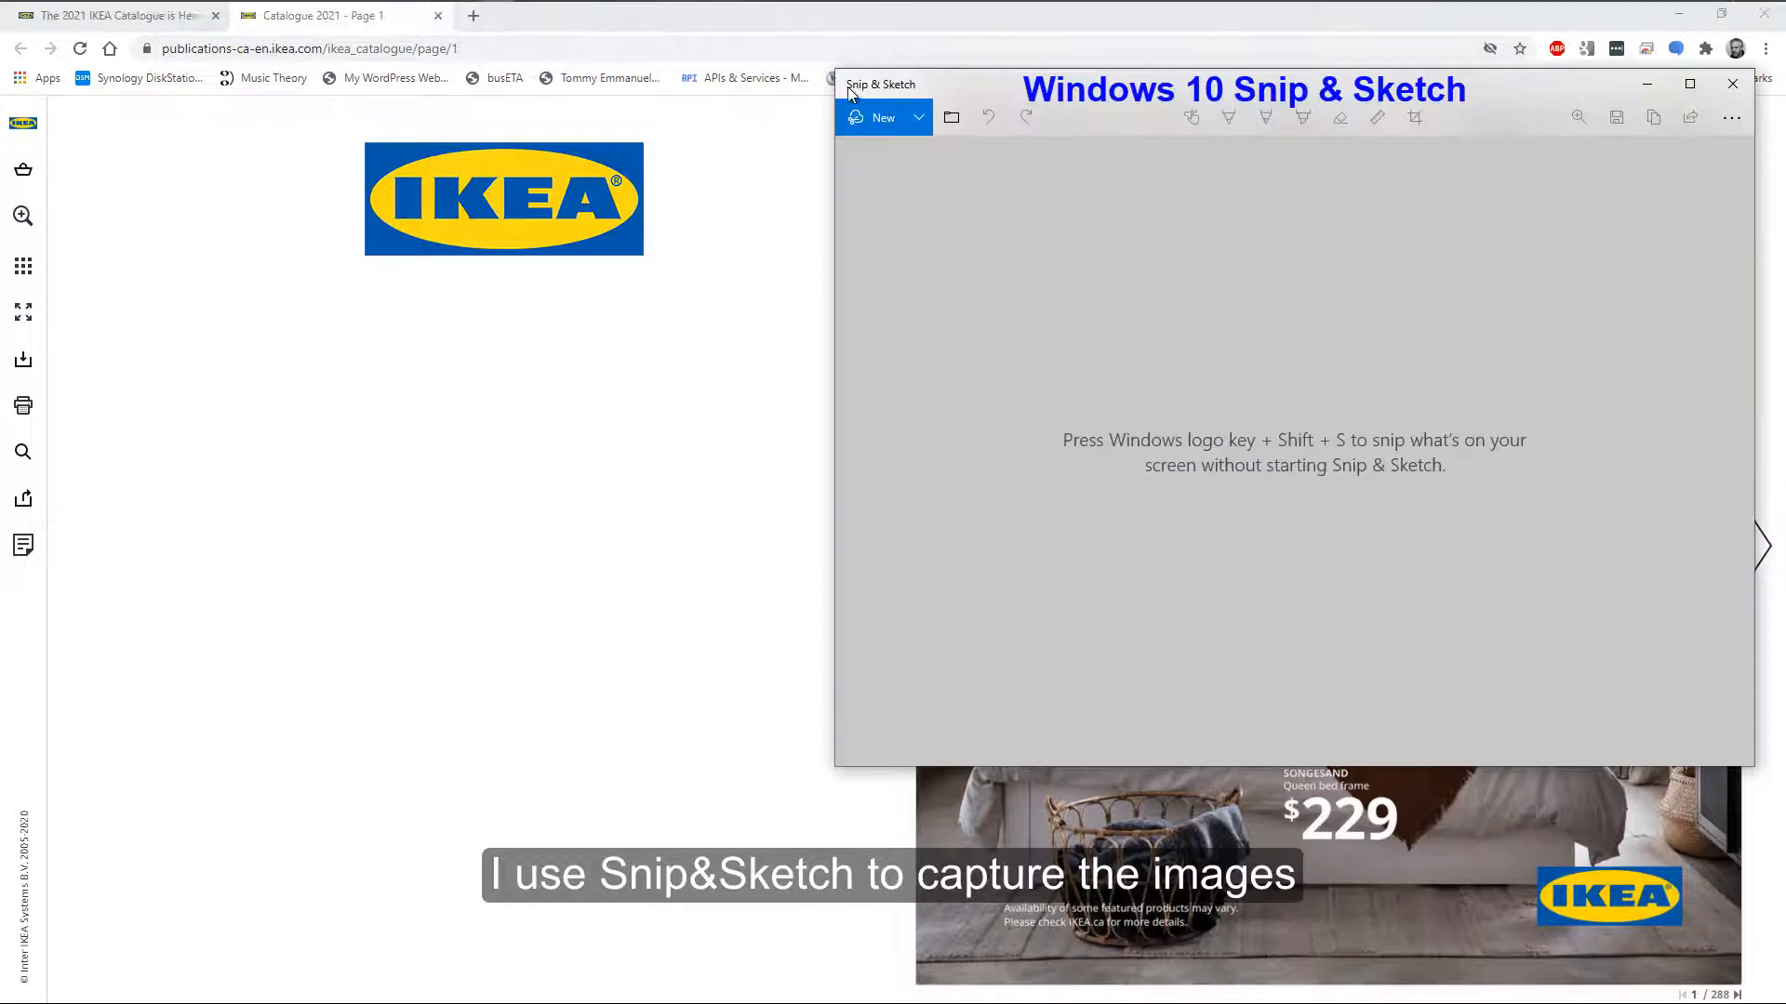
- Capture the IKEA logo region and save it as IkeaLogo101
left_click(886, 118)
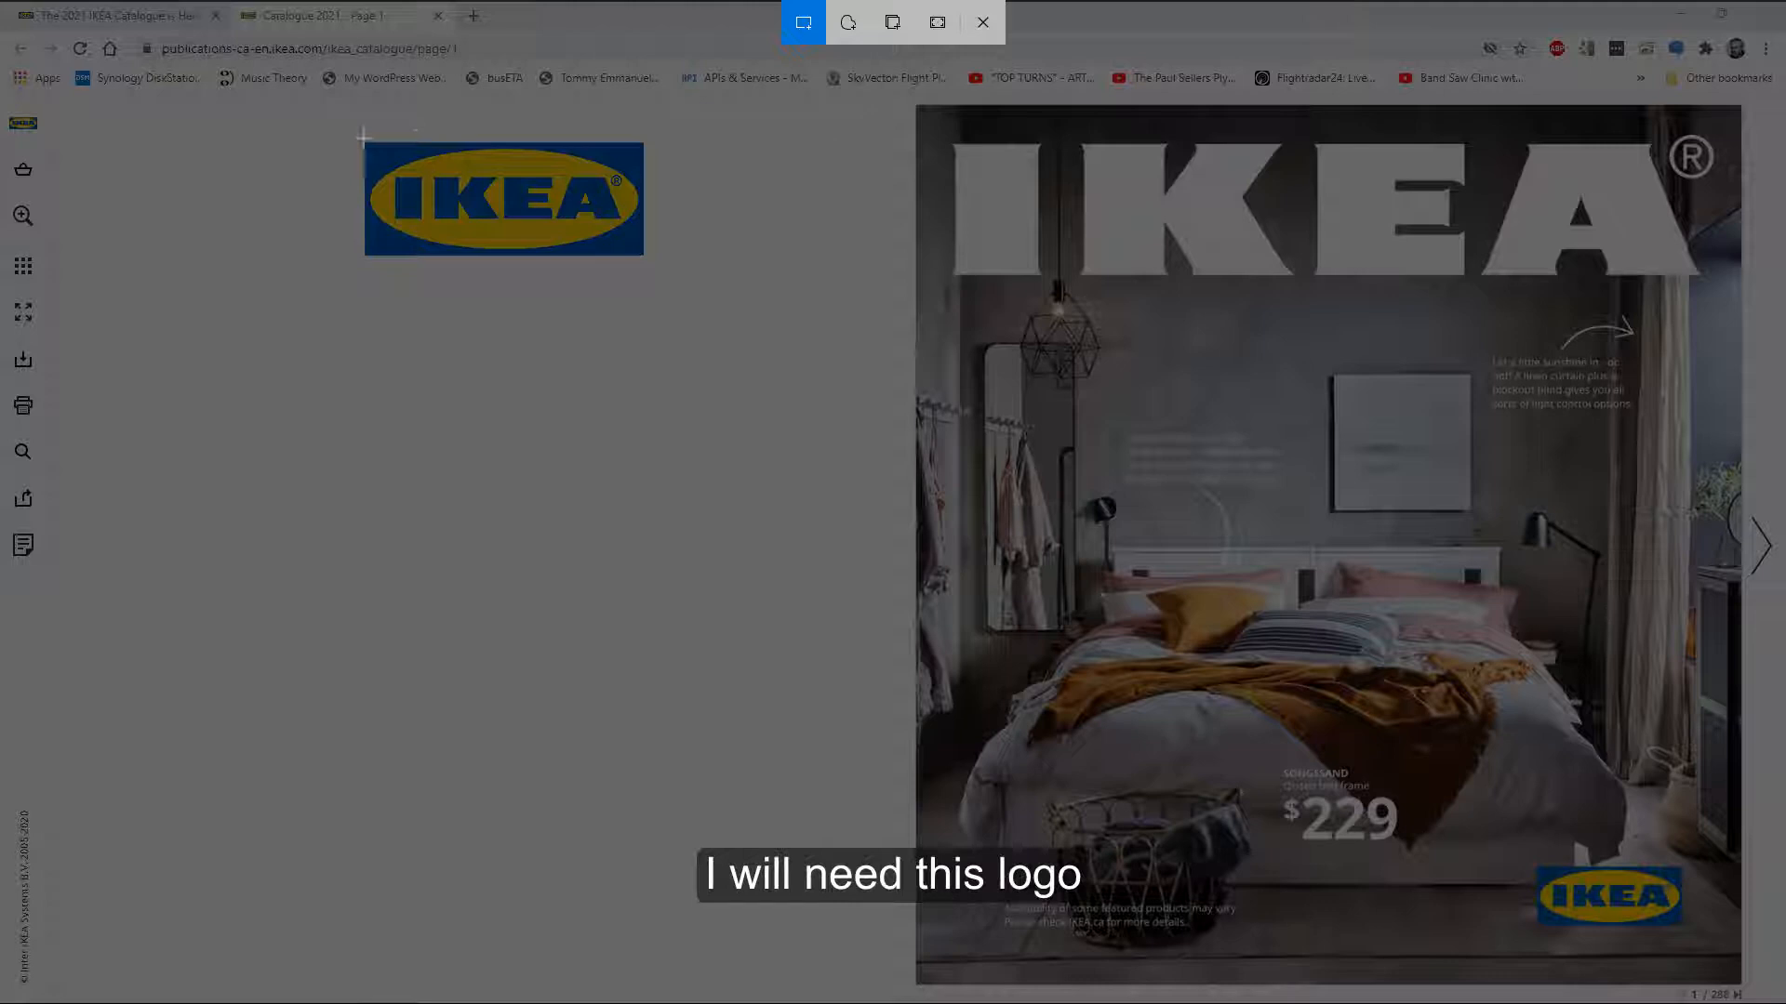
left_click_drag(363, 140, 646, 261)
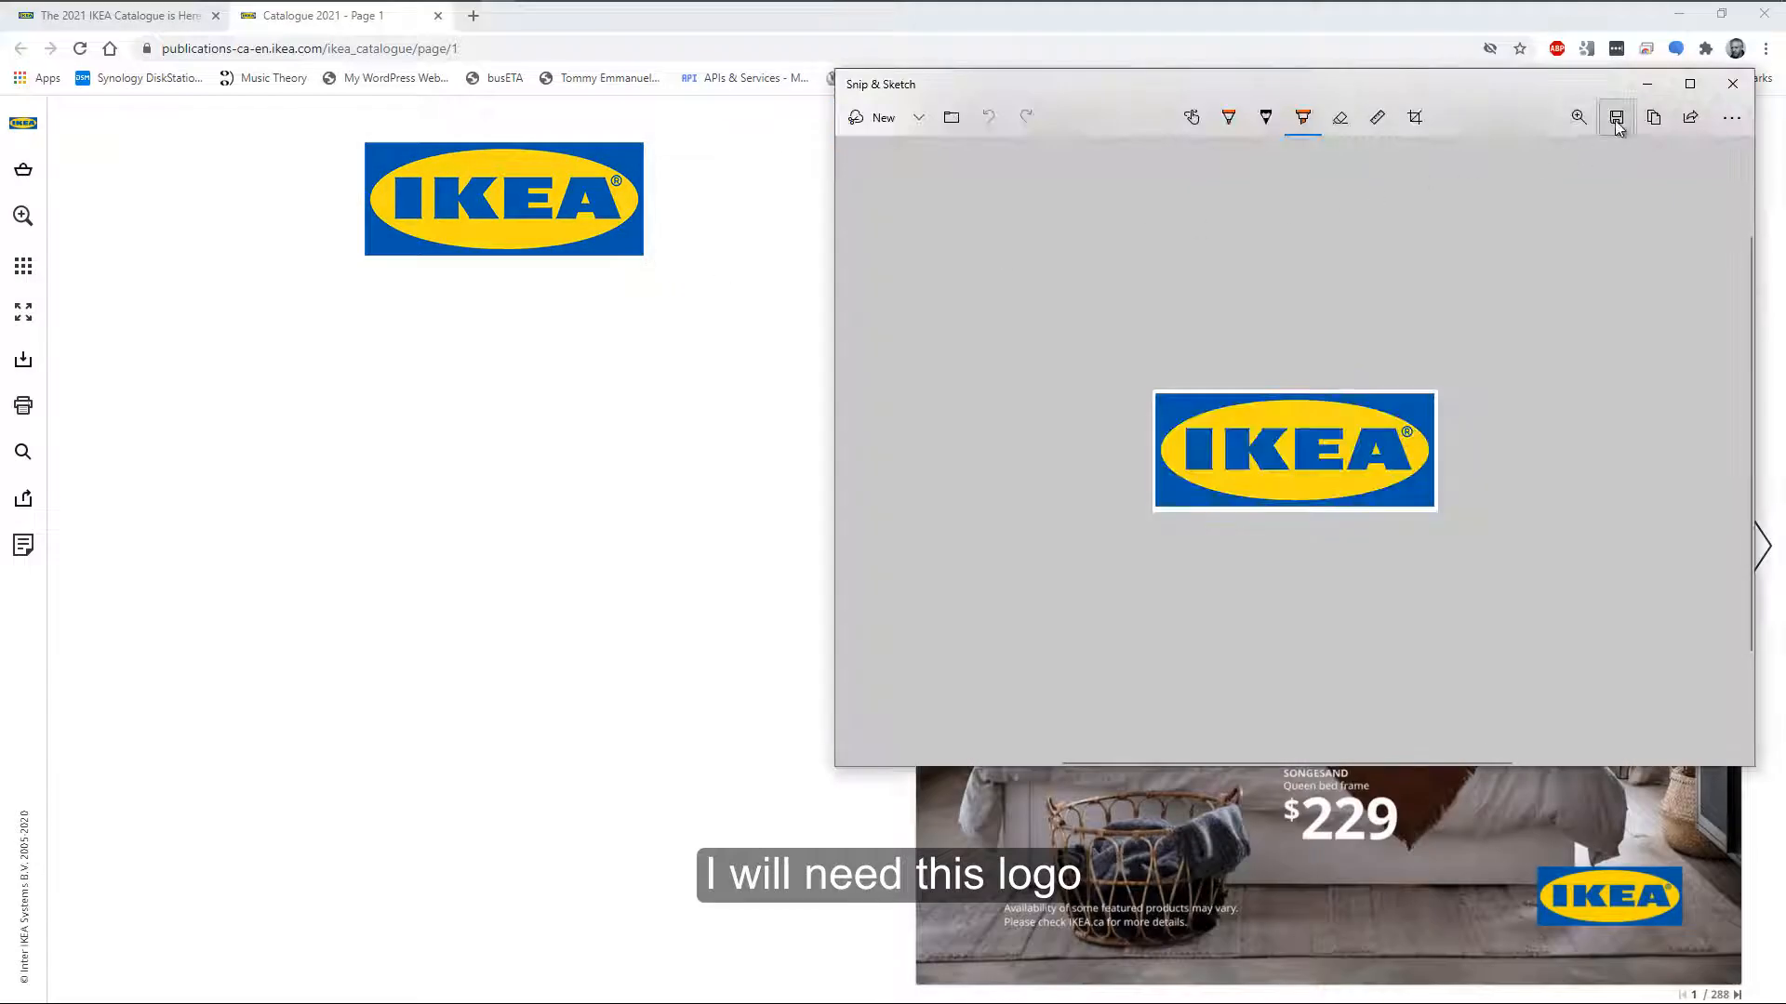
key("ctrl+s")
type("IkeaLogo101")
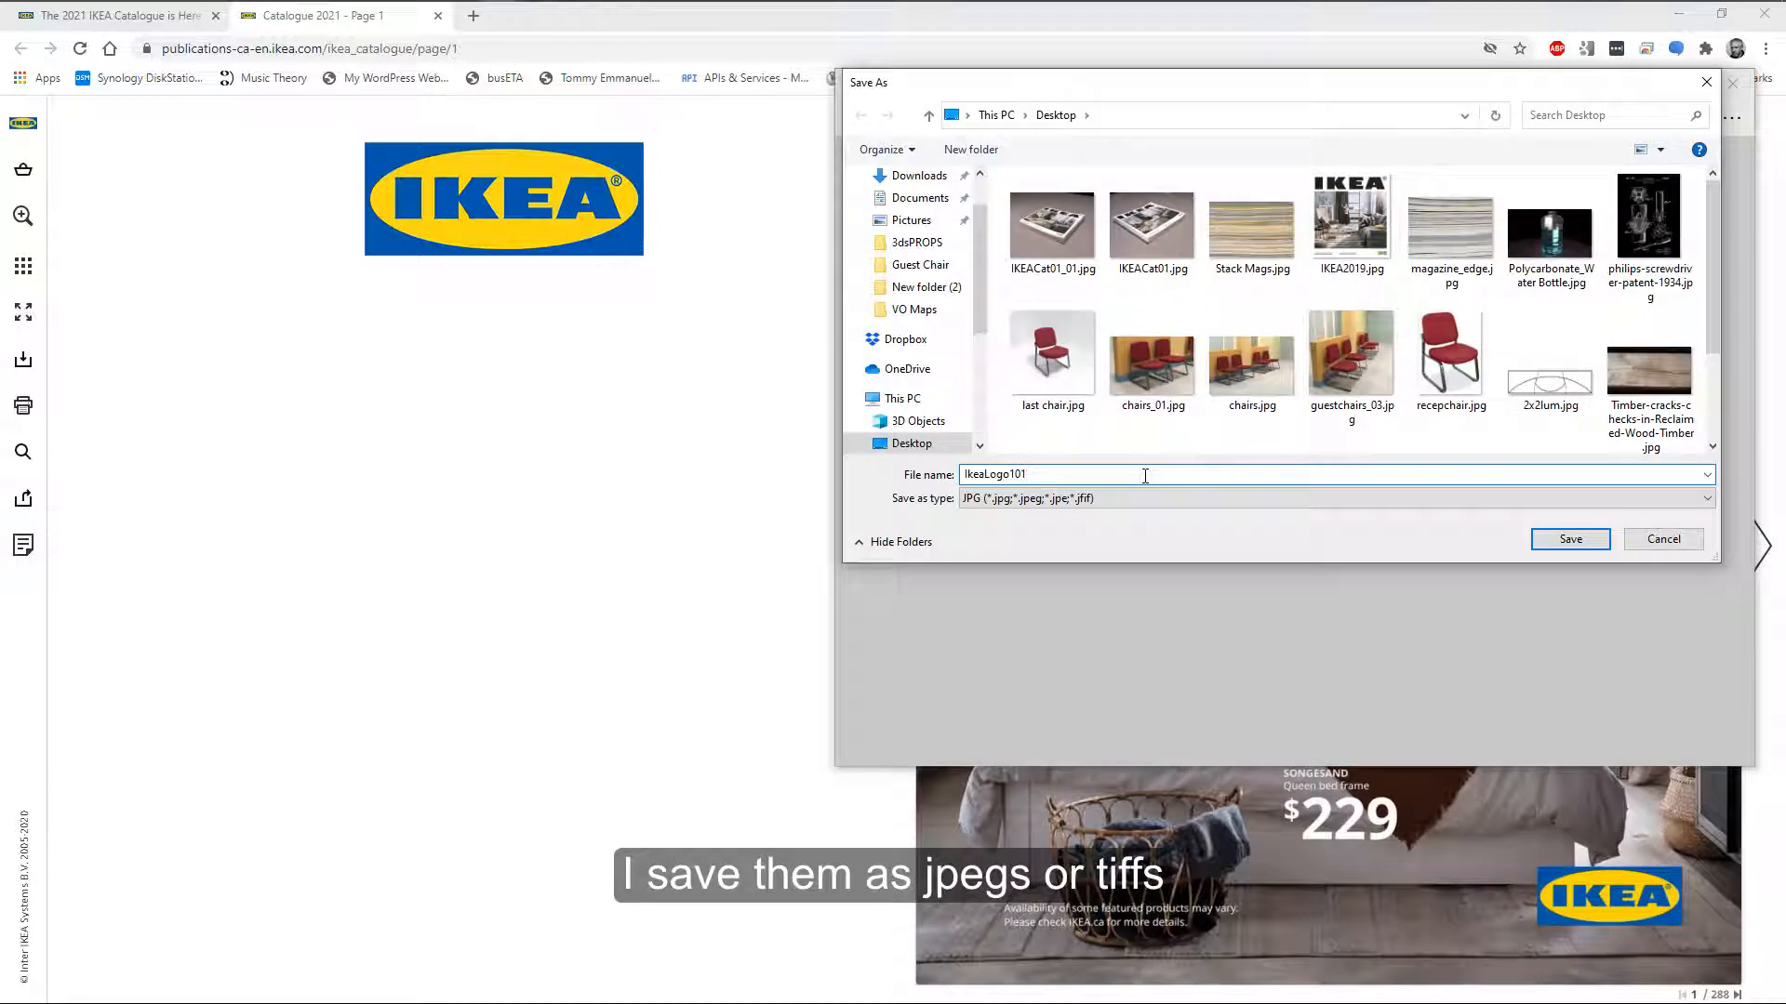
key("Return")
- Capture the full catalogue cover and start saving it
left_click(884, 115)
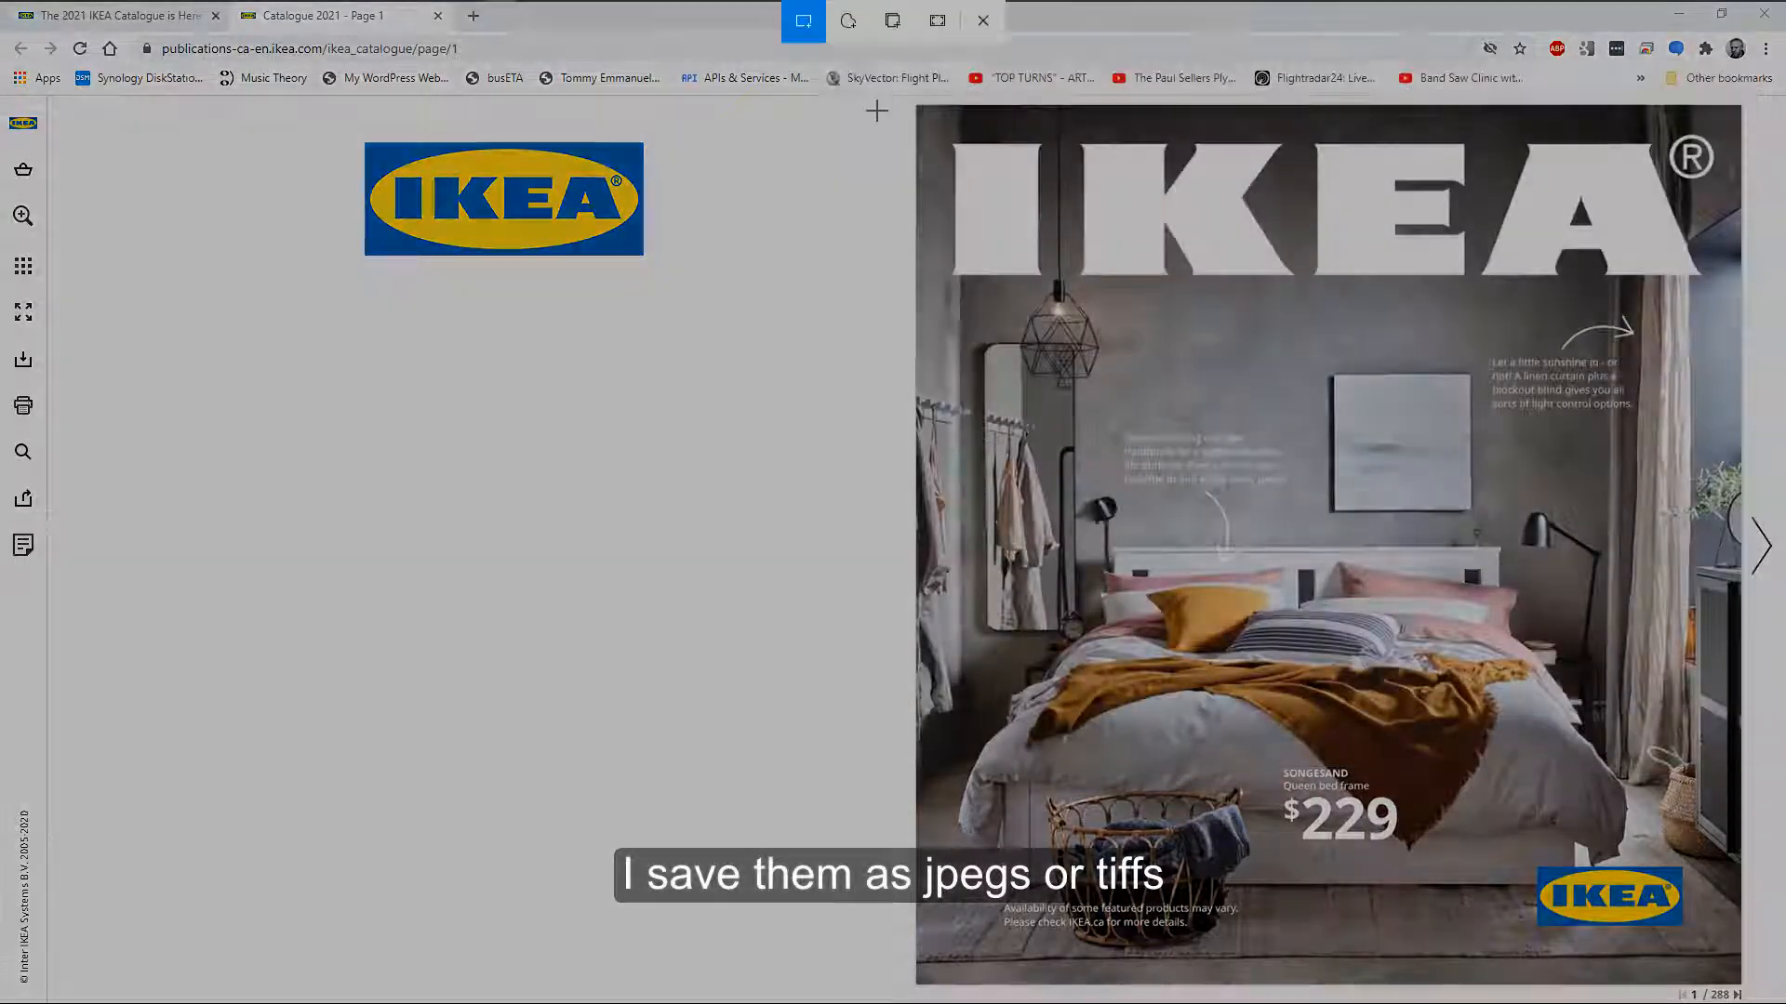
left_click_drag(923, 111, 1748, 984)
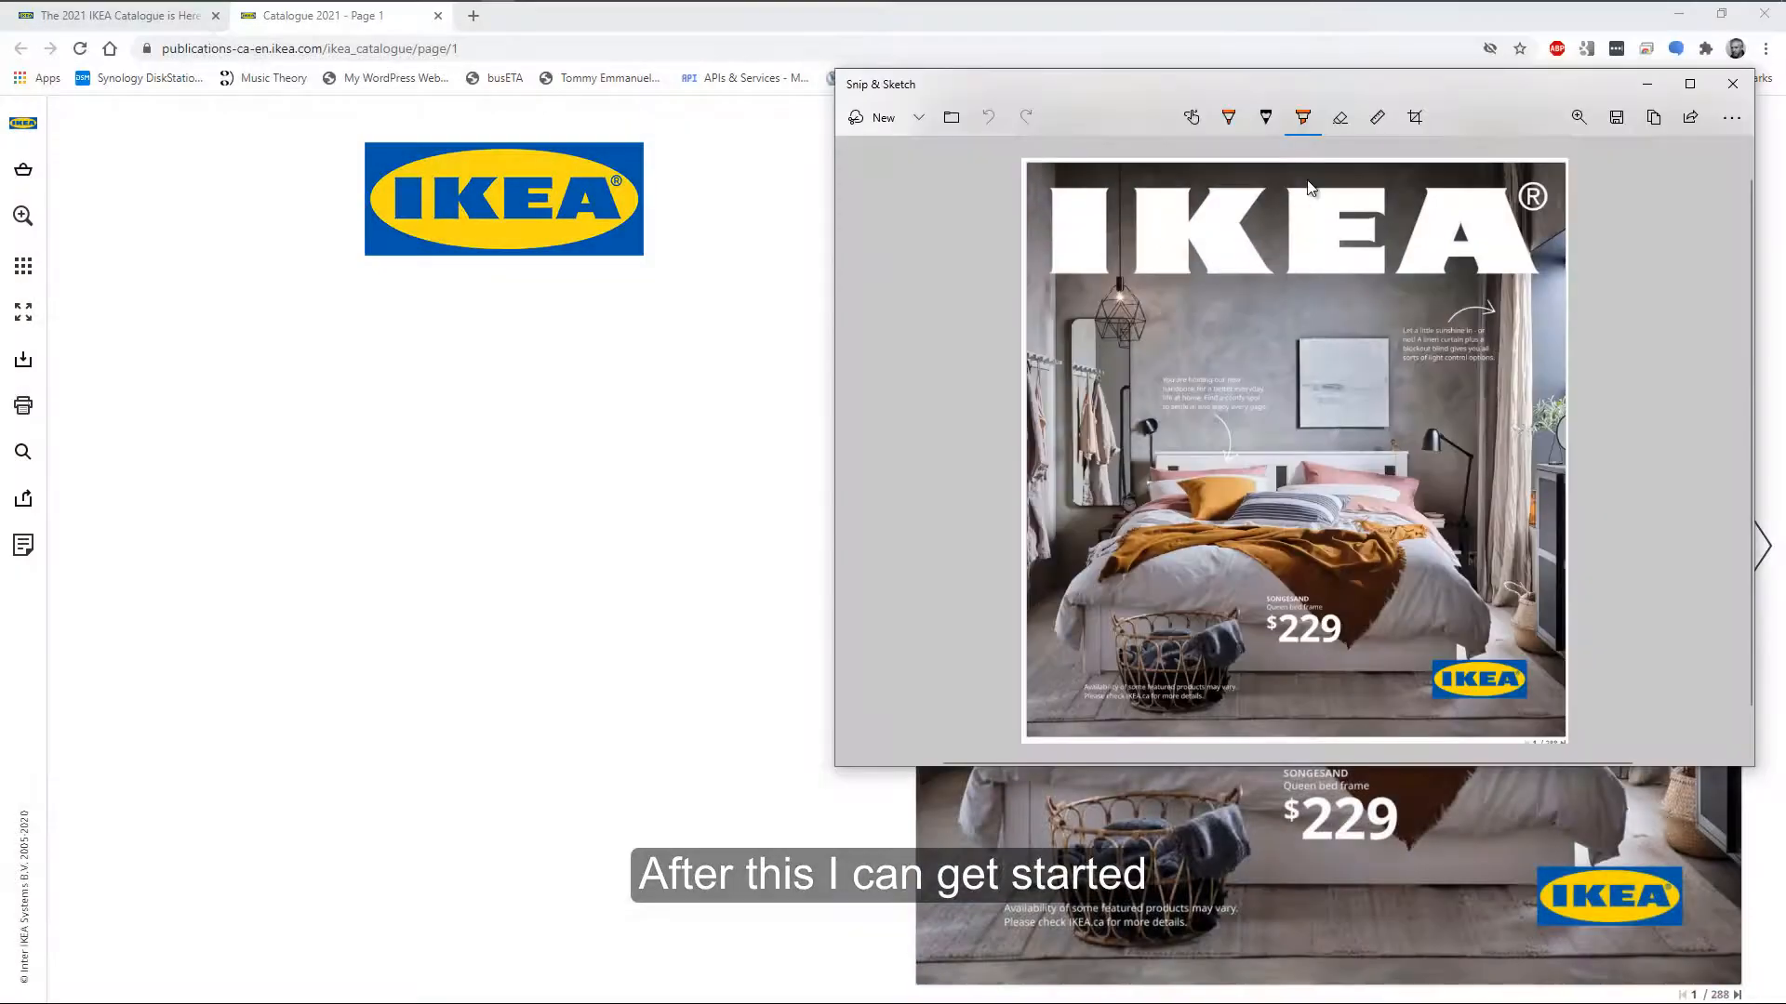
left_click(1616, 118)
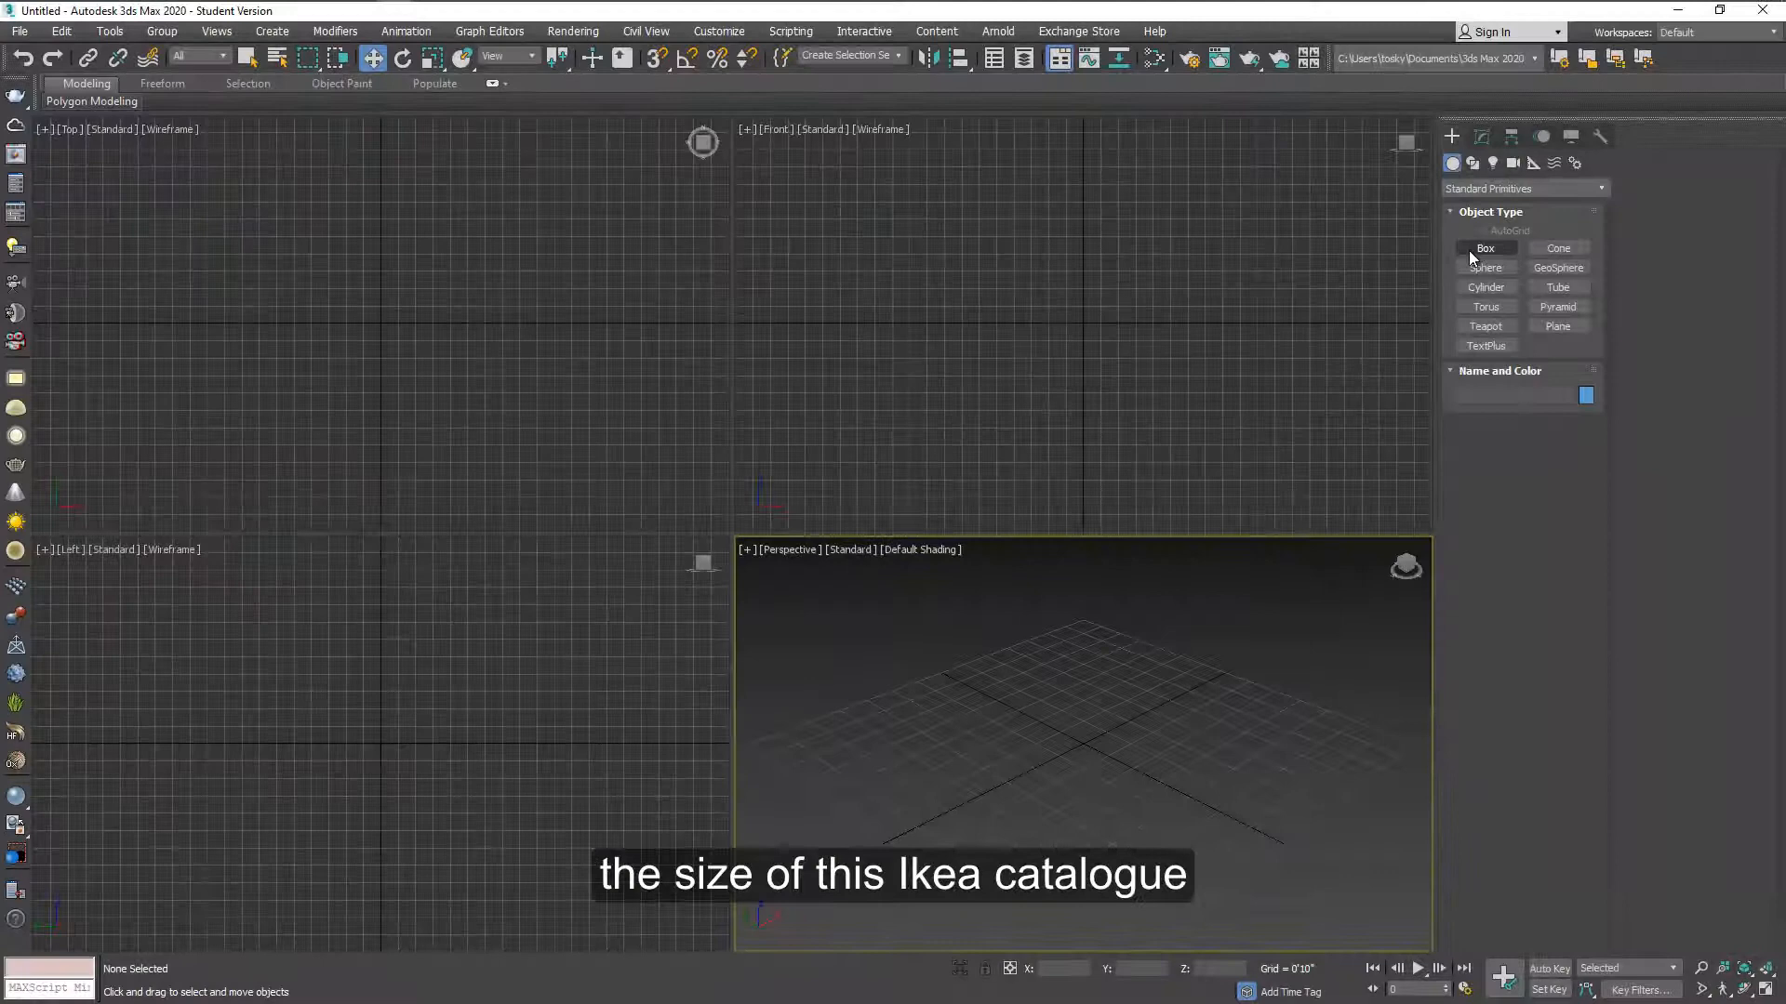
- Enter box dimensions Length 8, Width 8.75, Height 0.75 via Keyboard Entry
left_click(1477, 251)
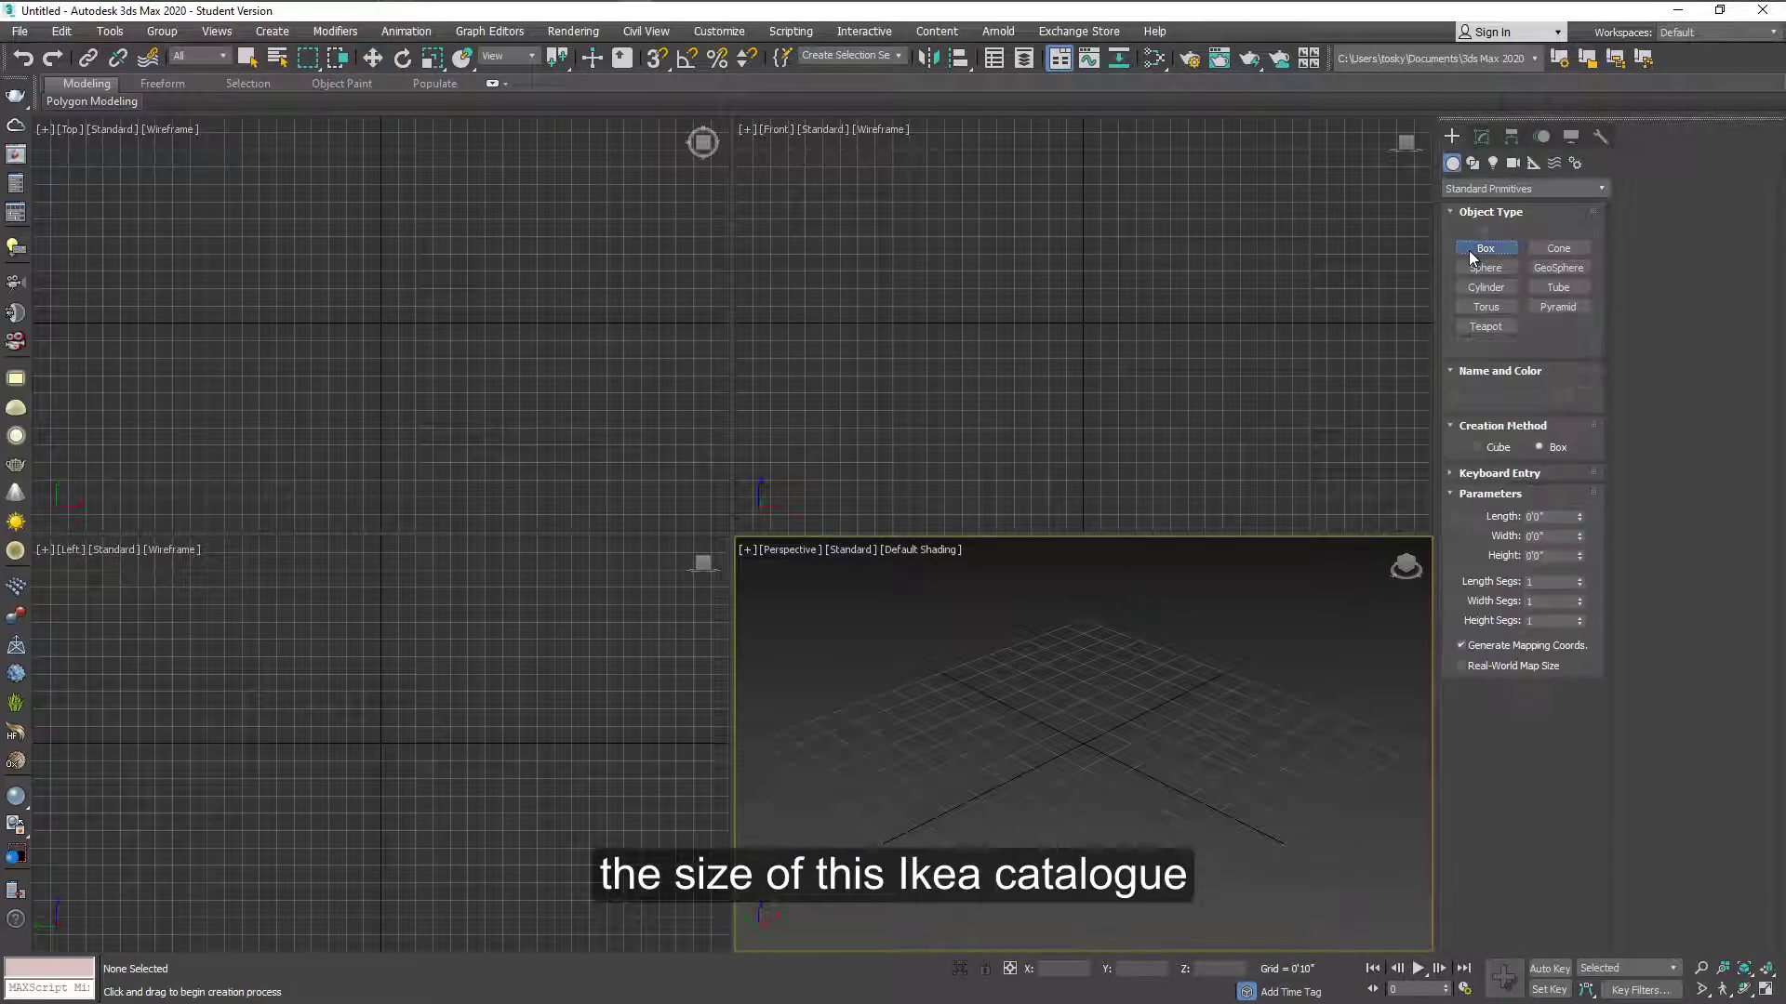
left_click(1497, 472)
left_click(1526, 562)
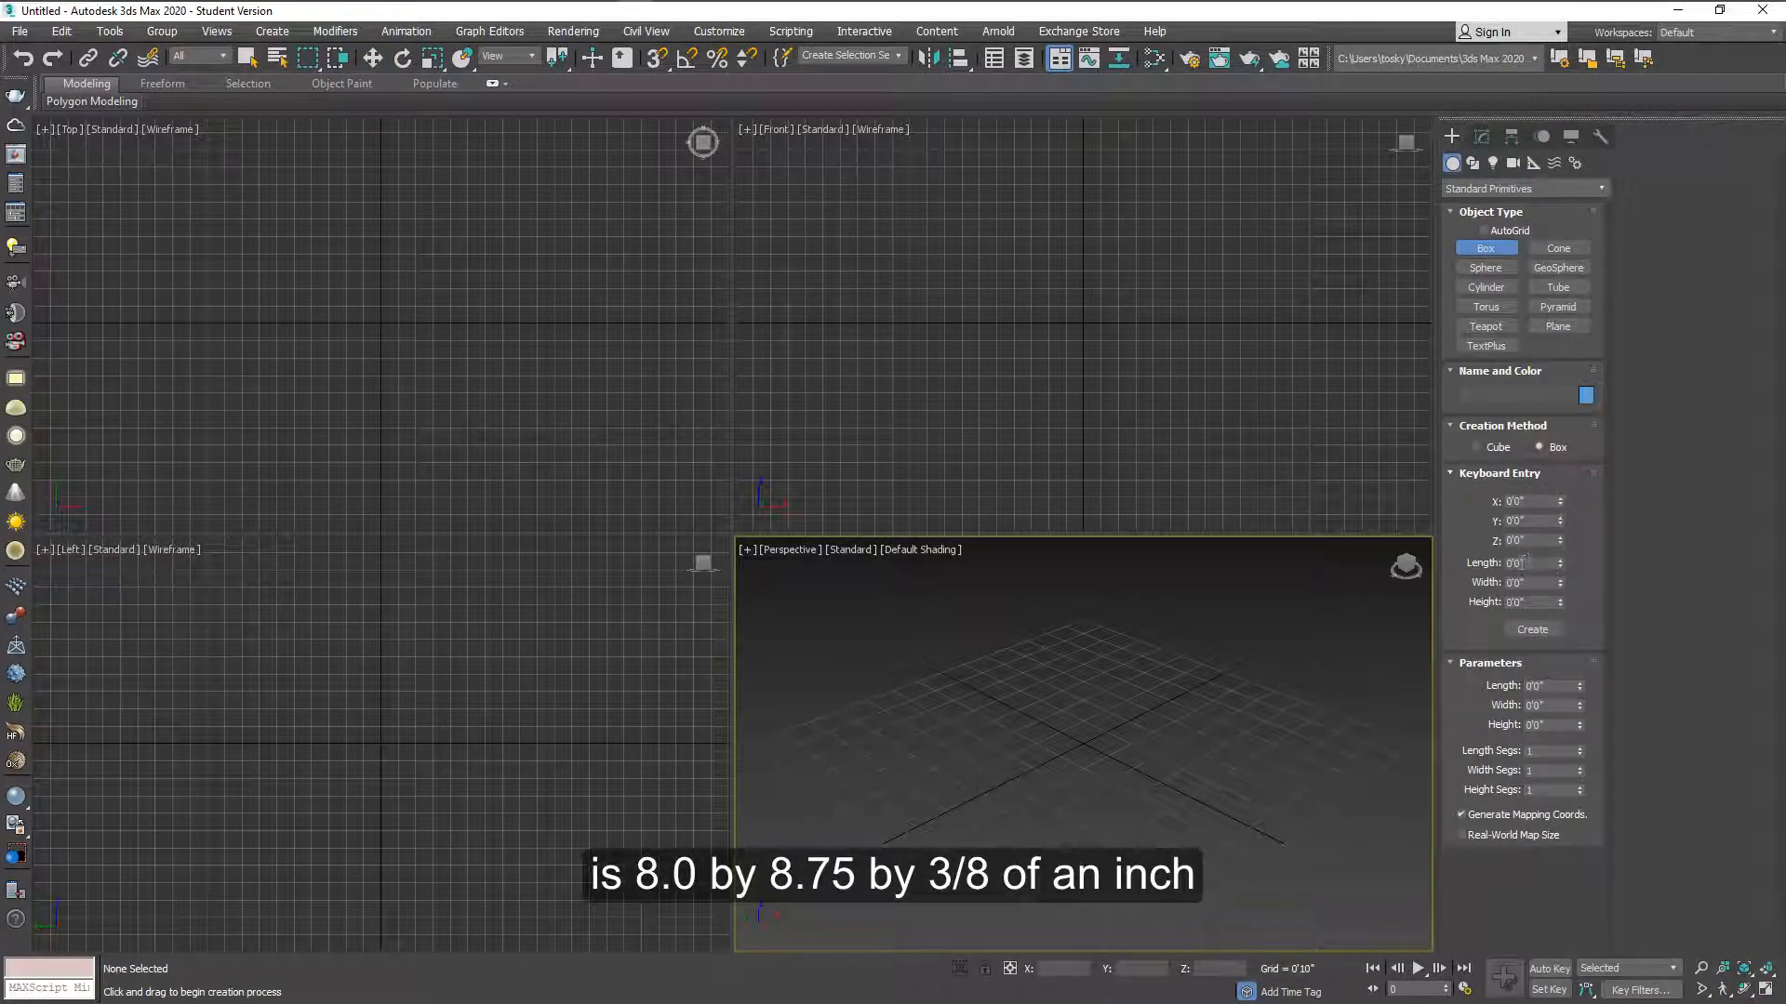
double_click(1526, 562)
type("8")
key("Tab")
type("8")
type(".75")
key("Tab")
type(".")
type("7")
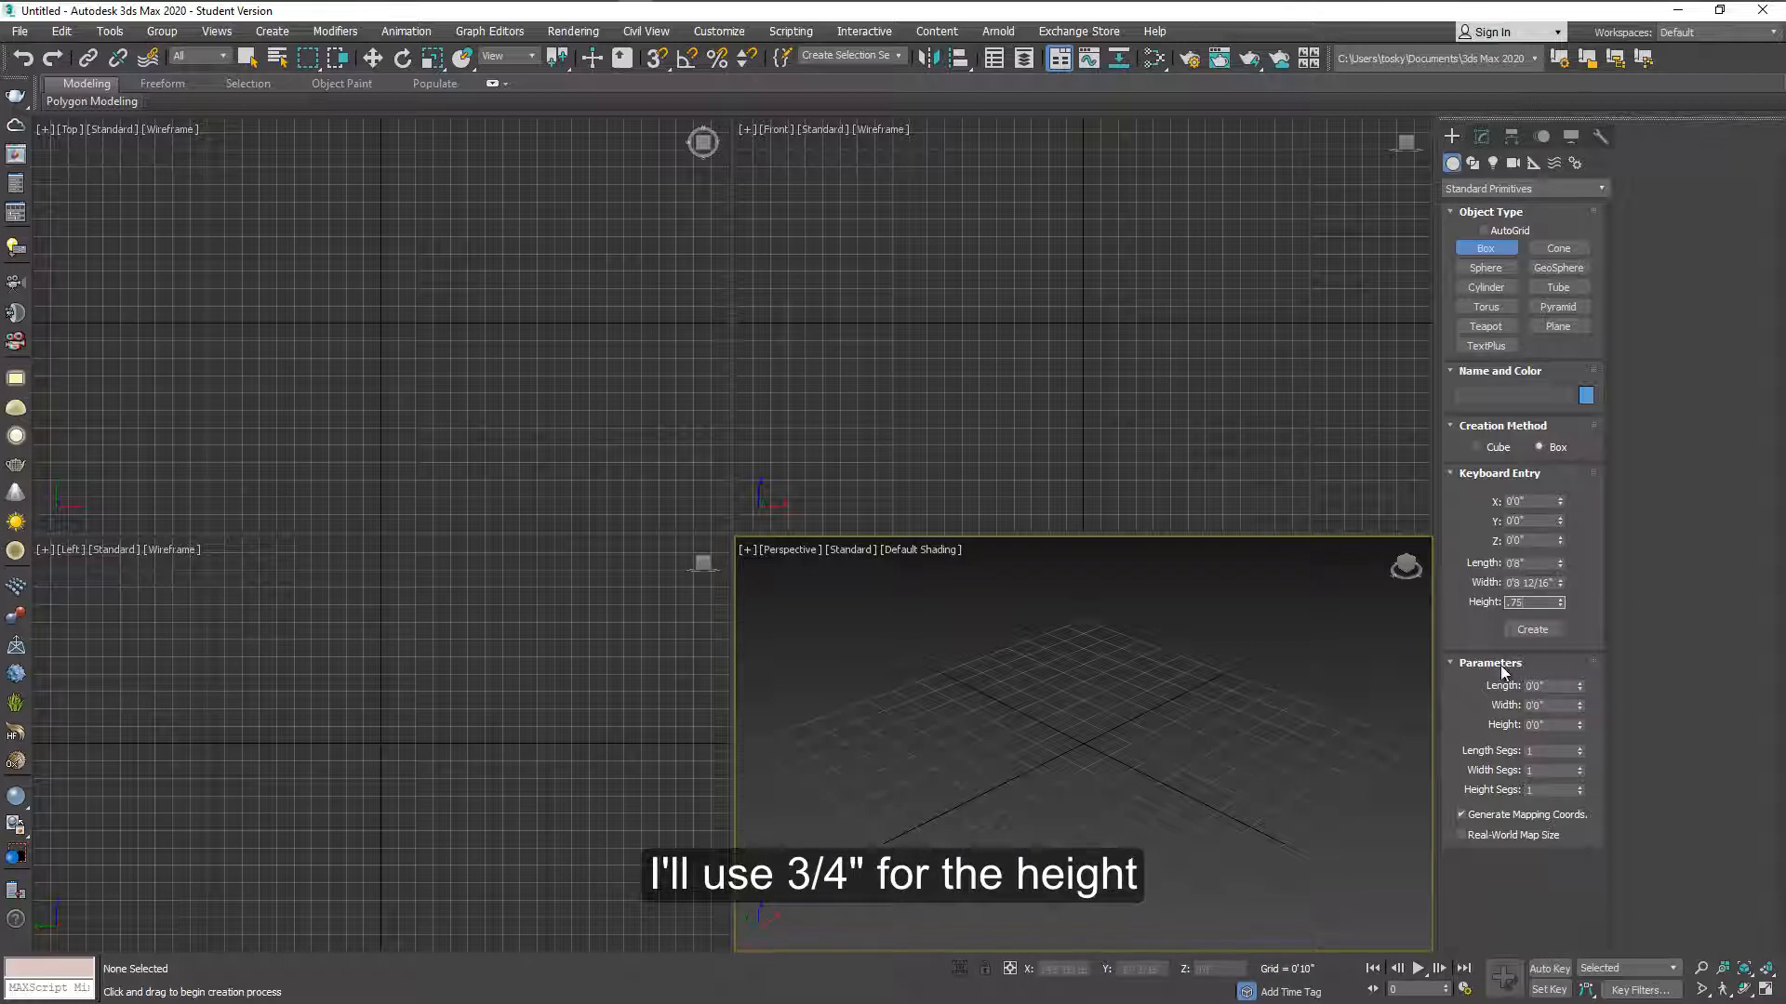
- Set segments to 5, 5 and 3, create the box and fit it in all views
left_click(1540, 750)
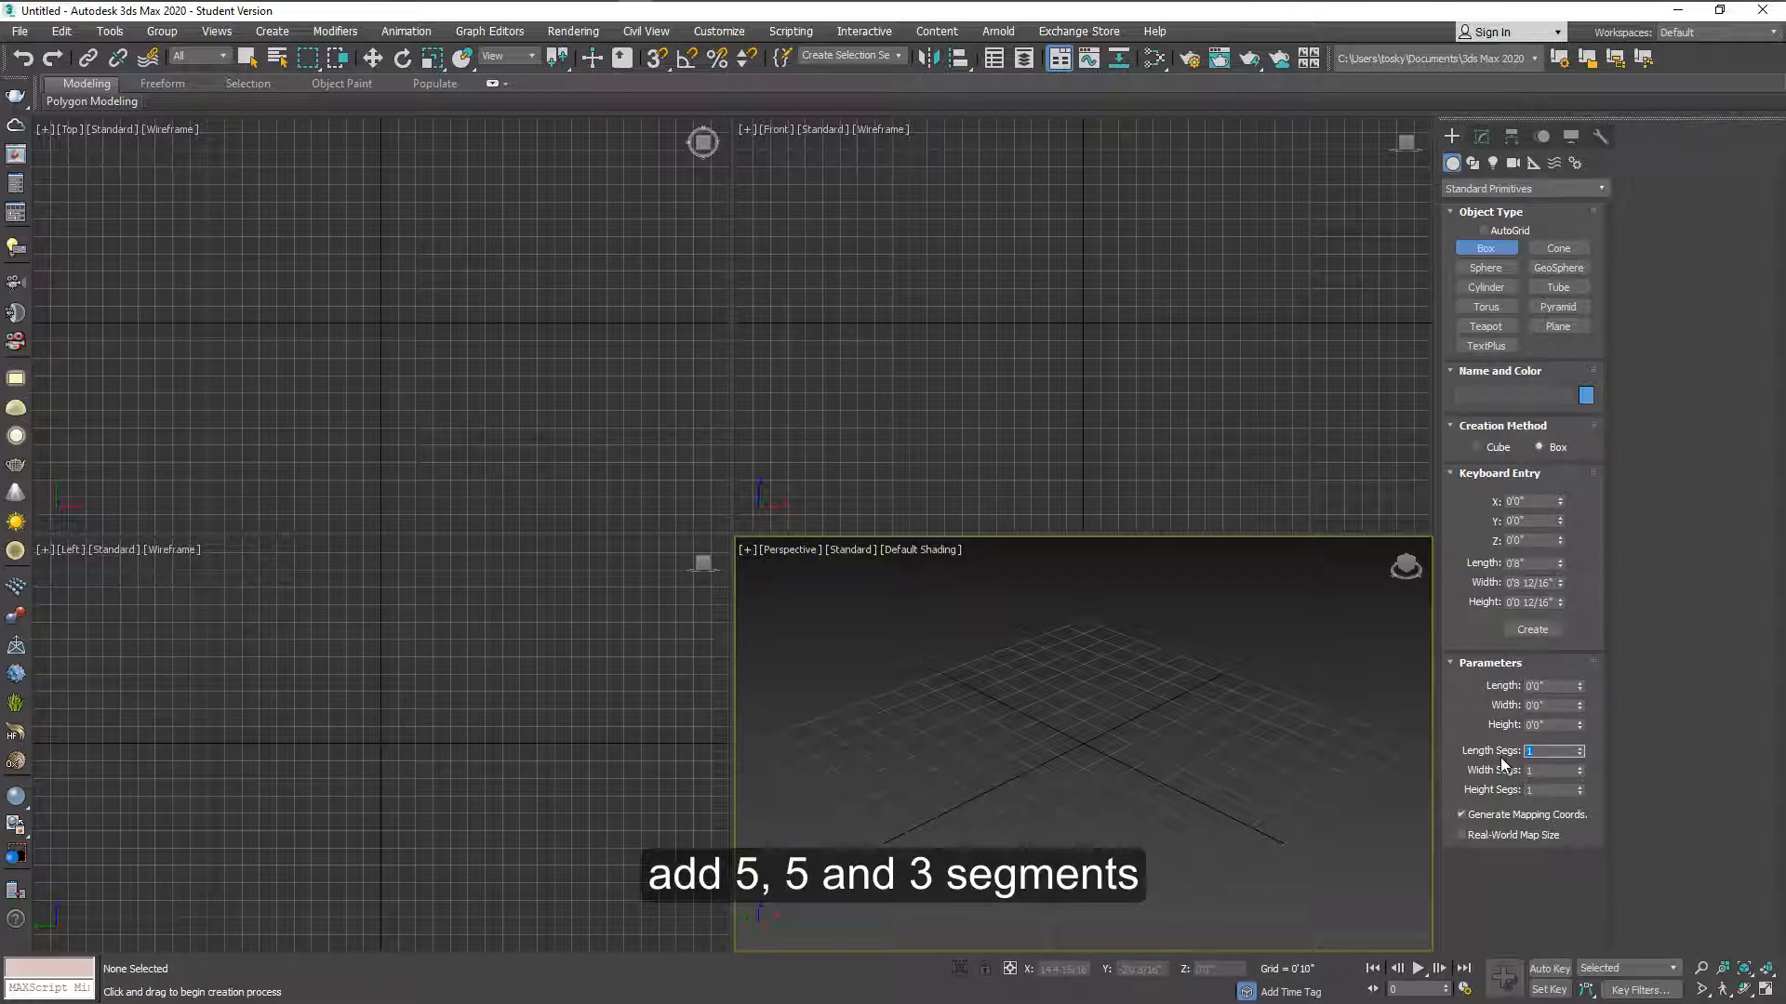
type("5")
key("Tab")
key("Tab")
left_click(1558, 630)
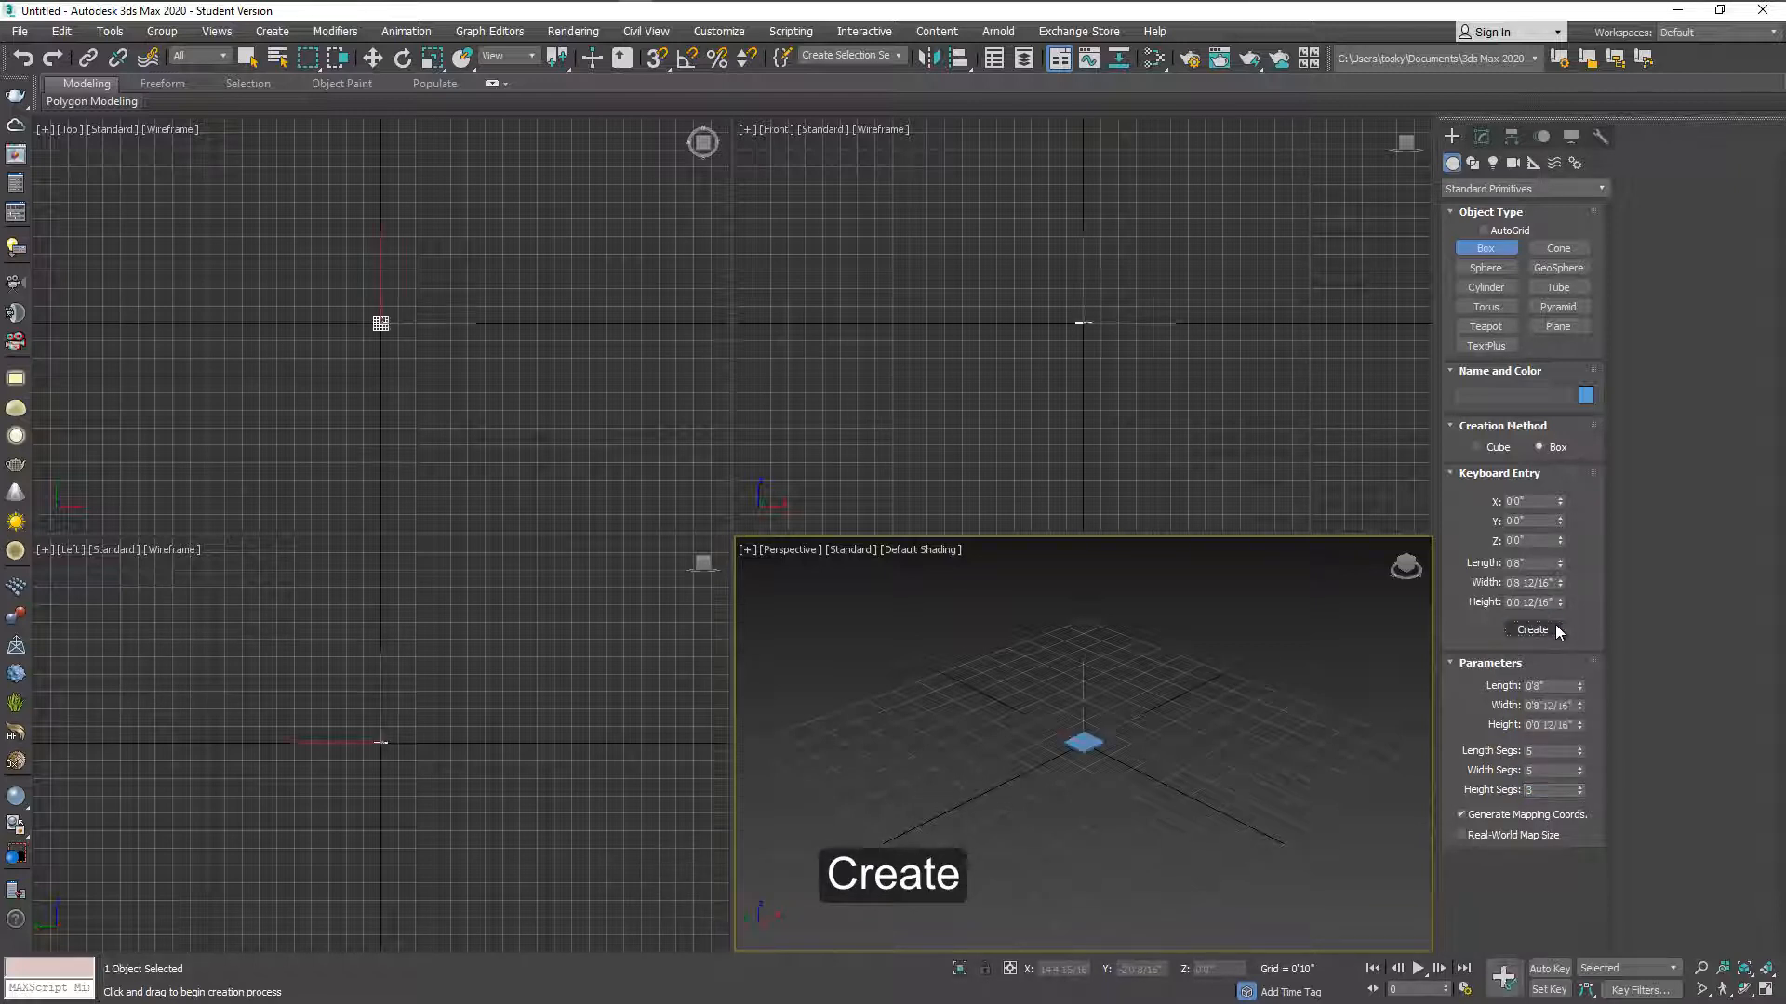
left_click(1767, 973)
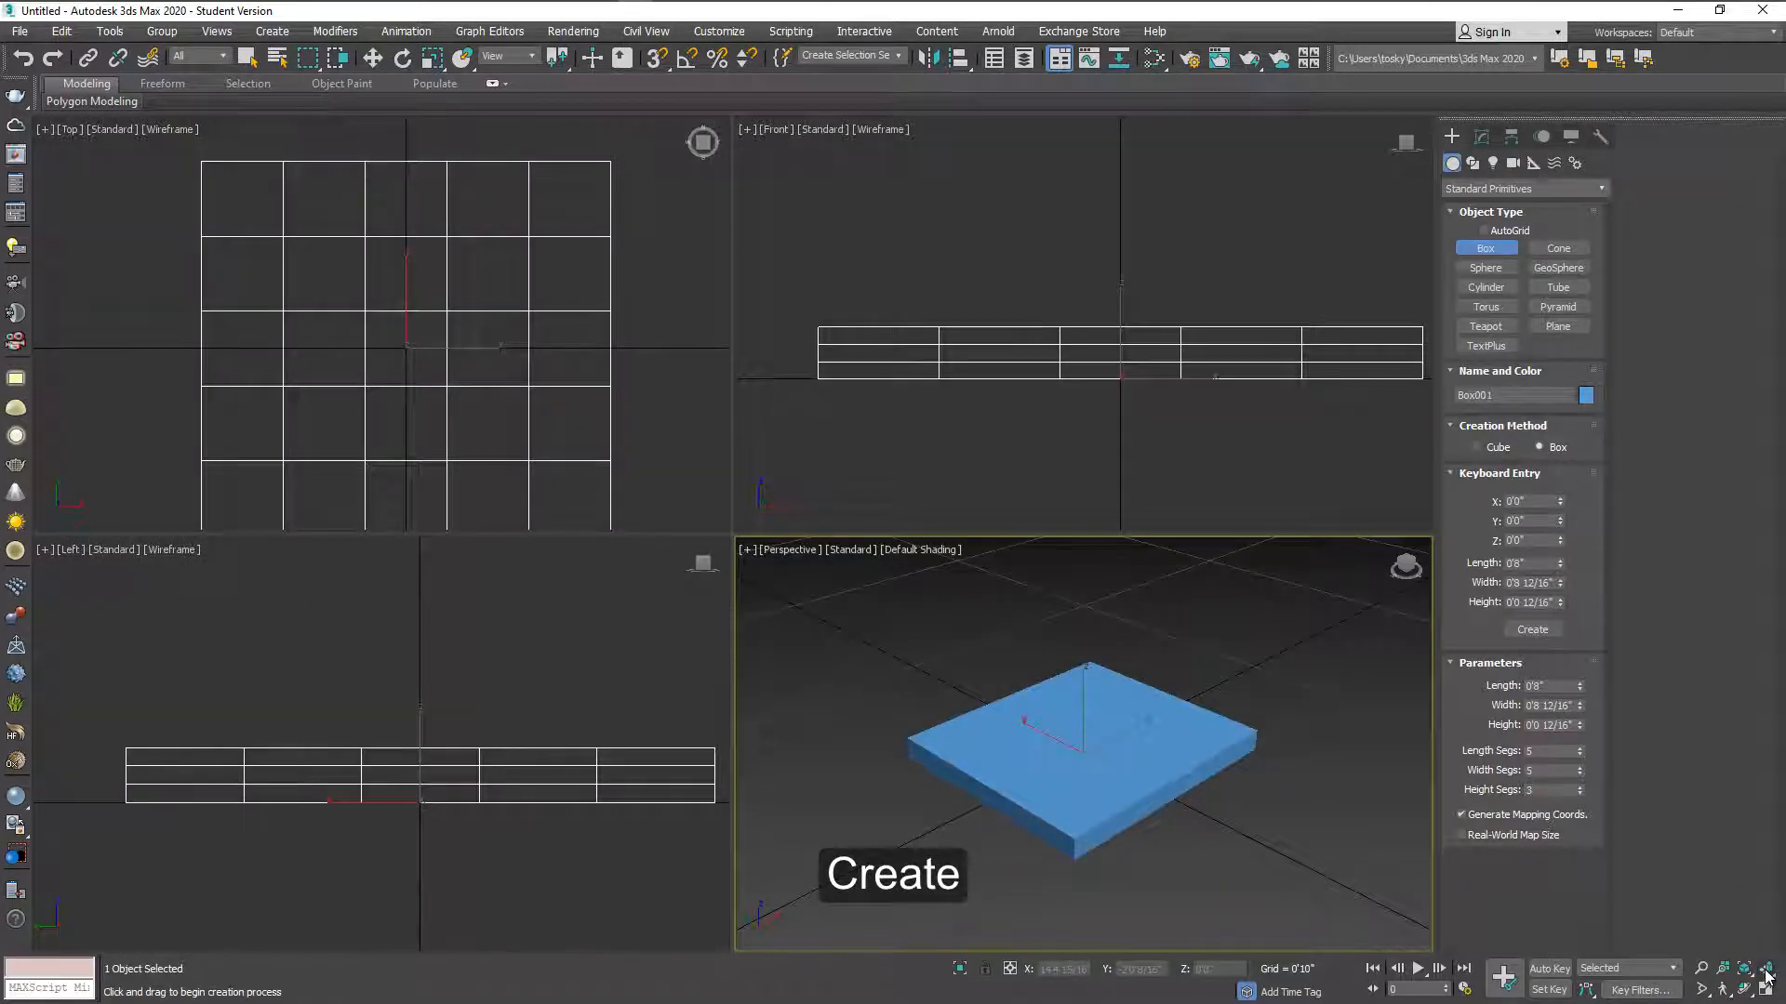
- Convert the box to an editable poly and enter vertex editing
key("w")
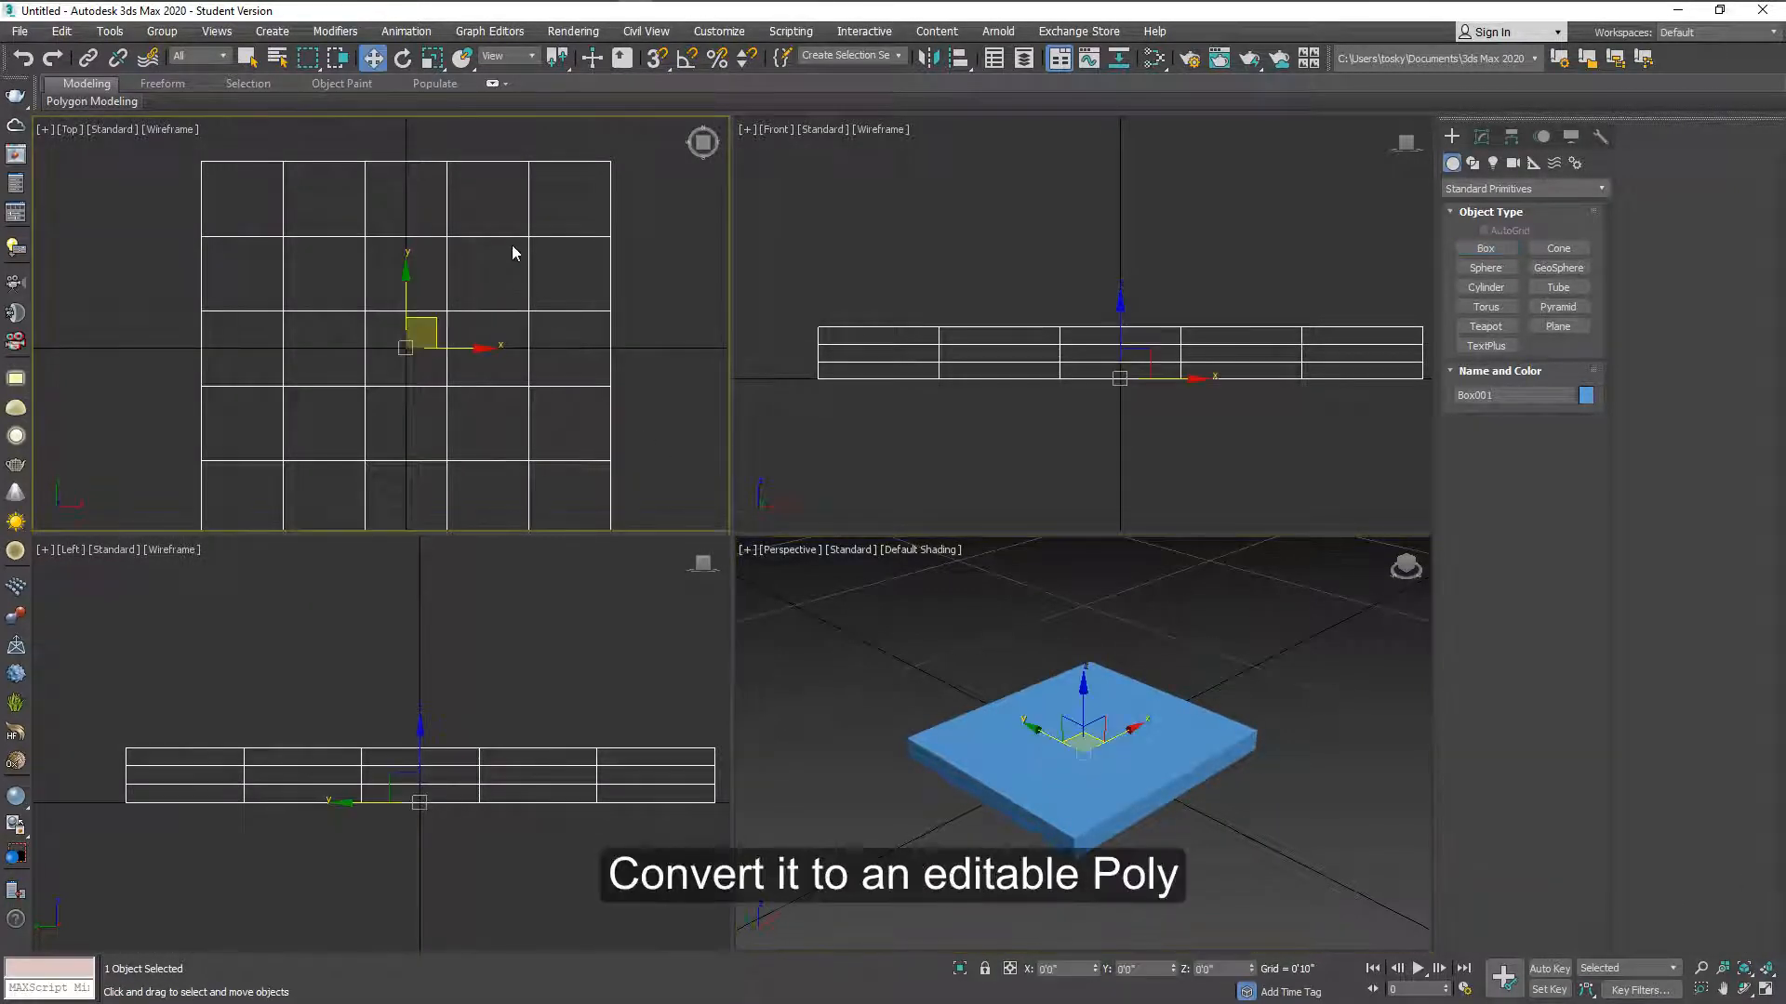
right_click(425, 321)
mouse_move(475, 509)
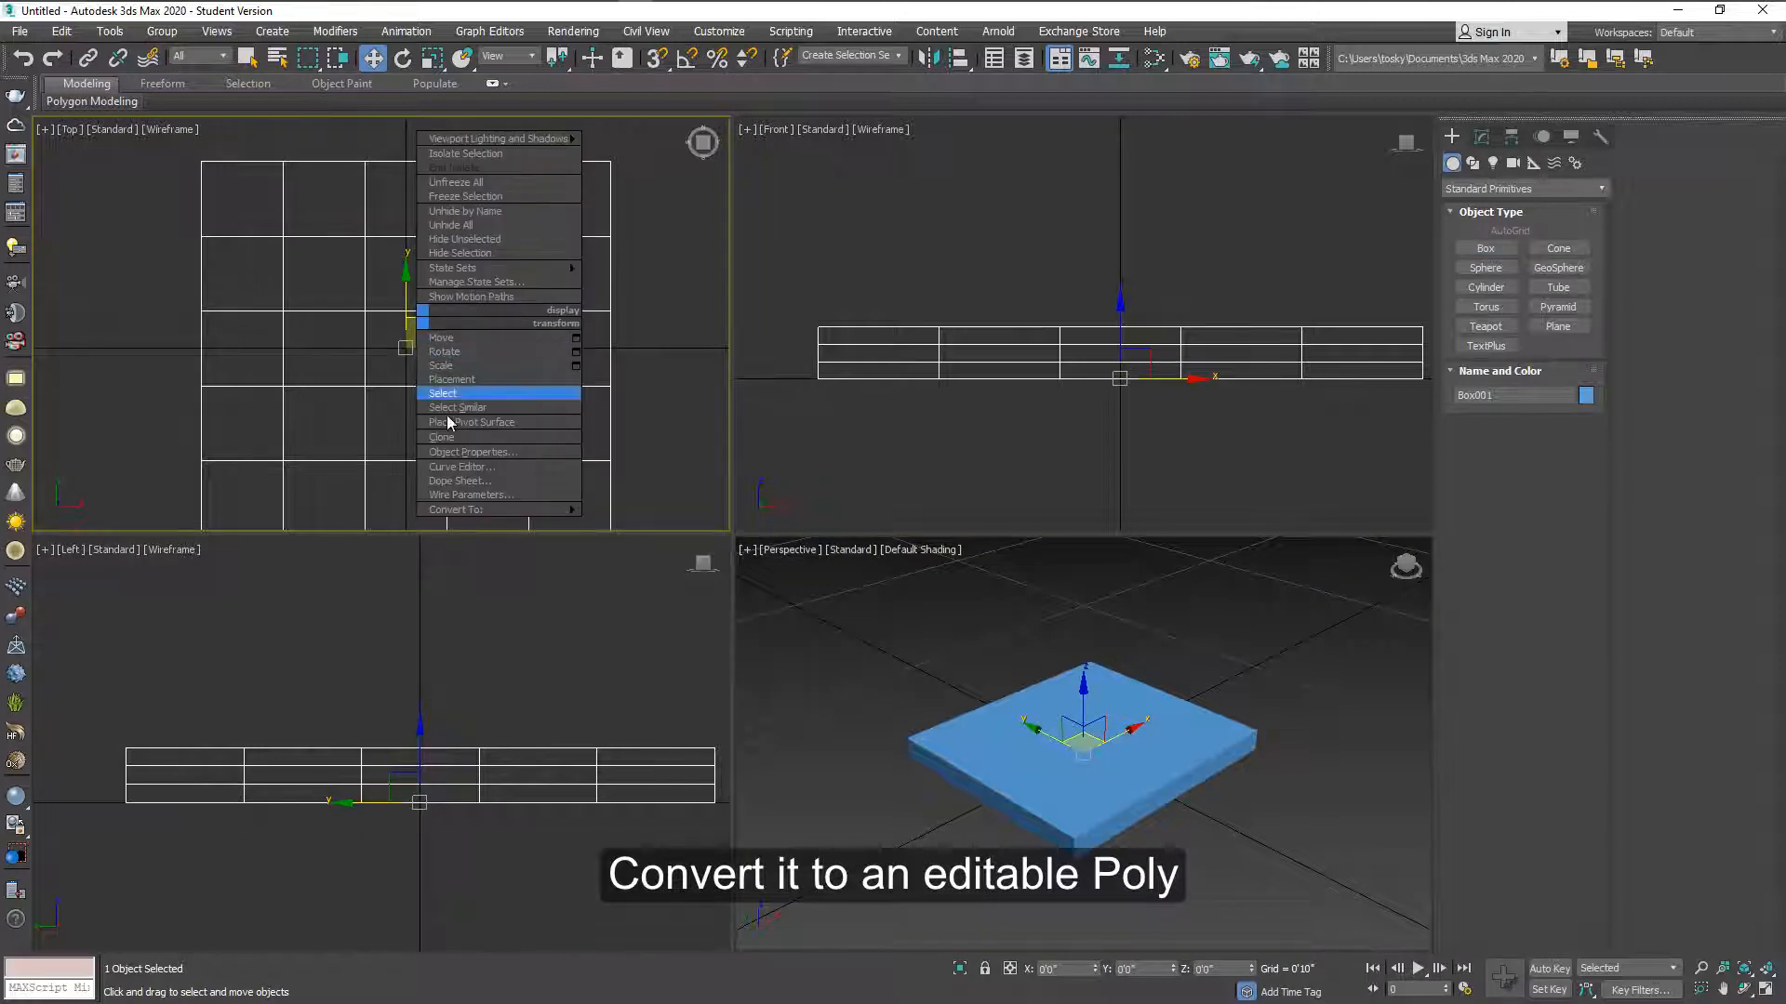
left_click(649, 523)
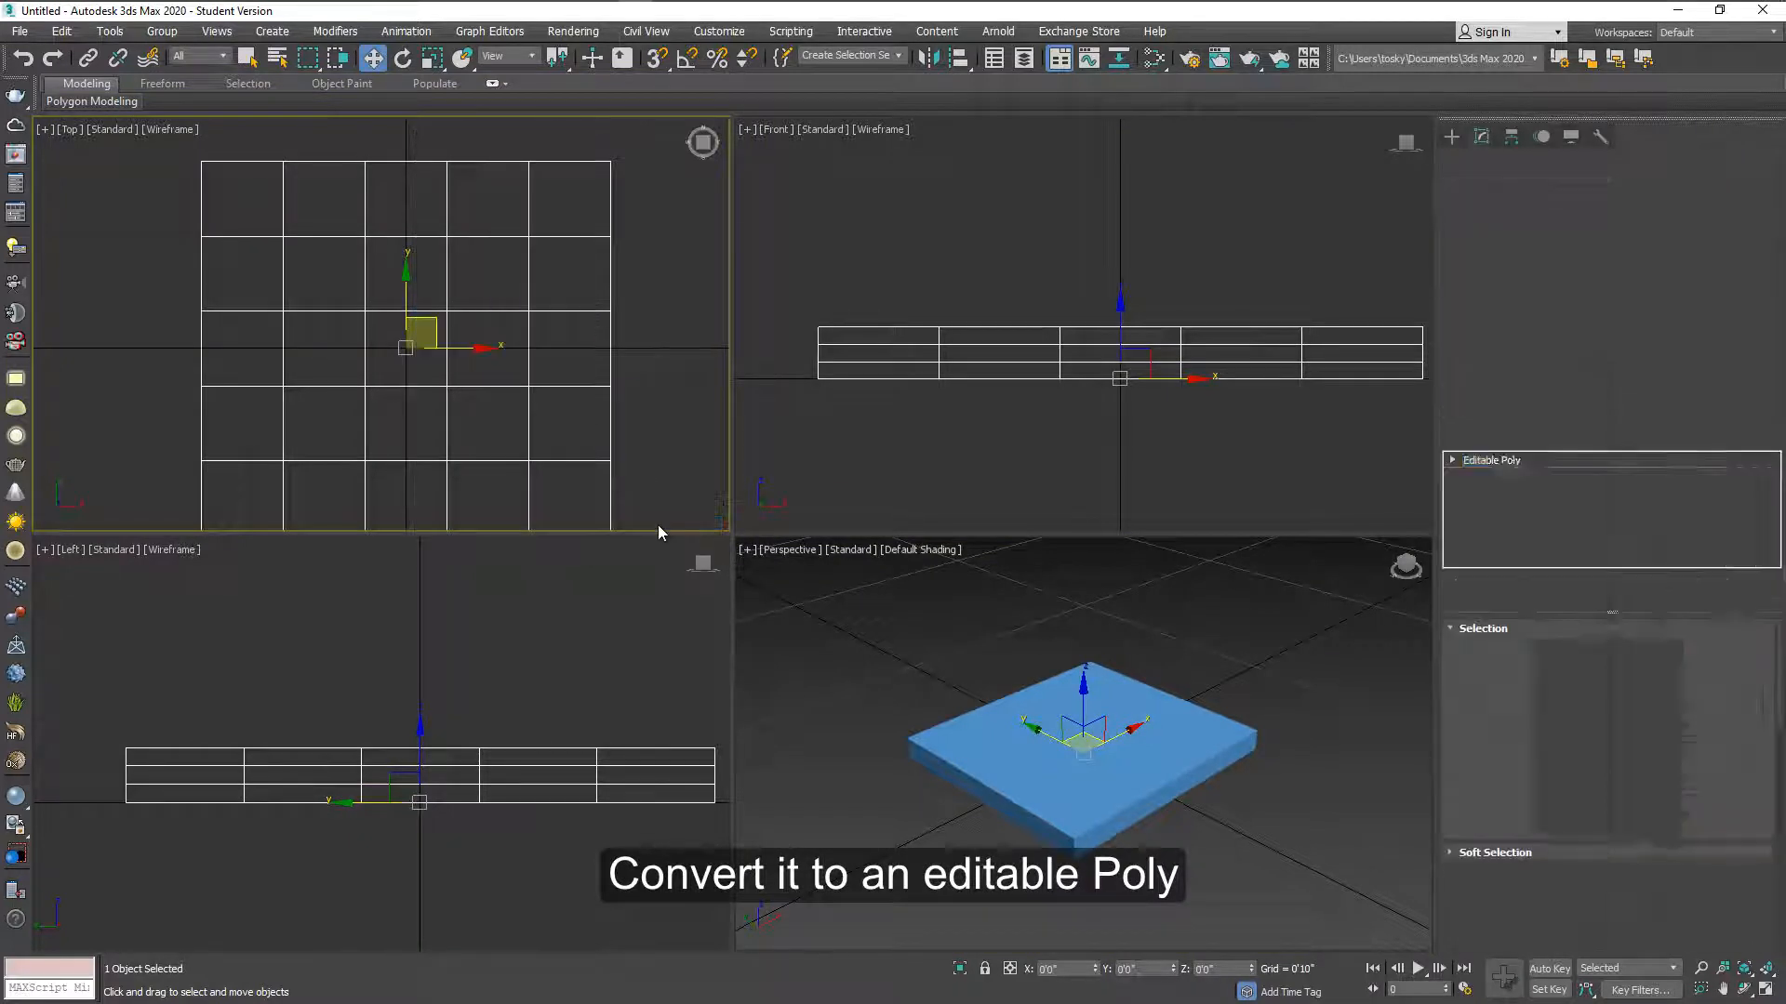
left_click(1477, 651)
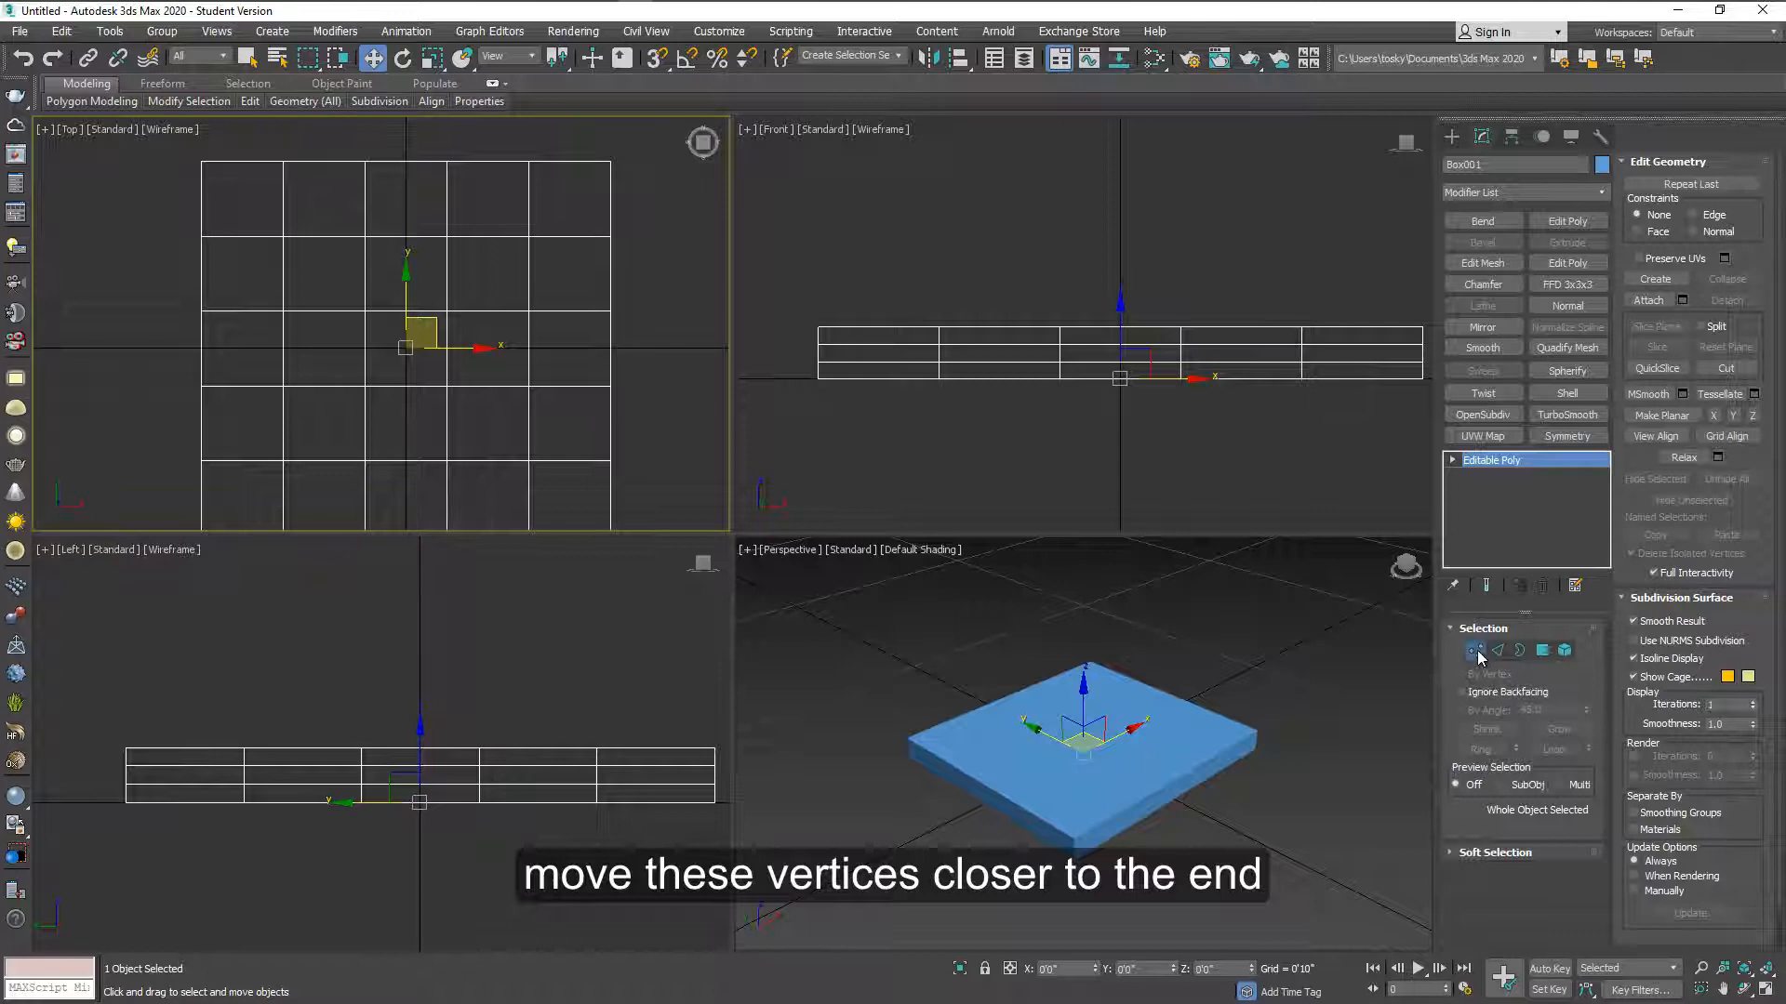
- Select two inner vertex columns and shift them toward the left end
left_click_drag(906, 299, 959, 411)
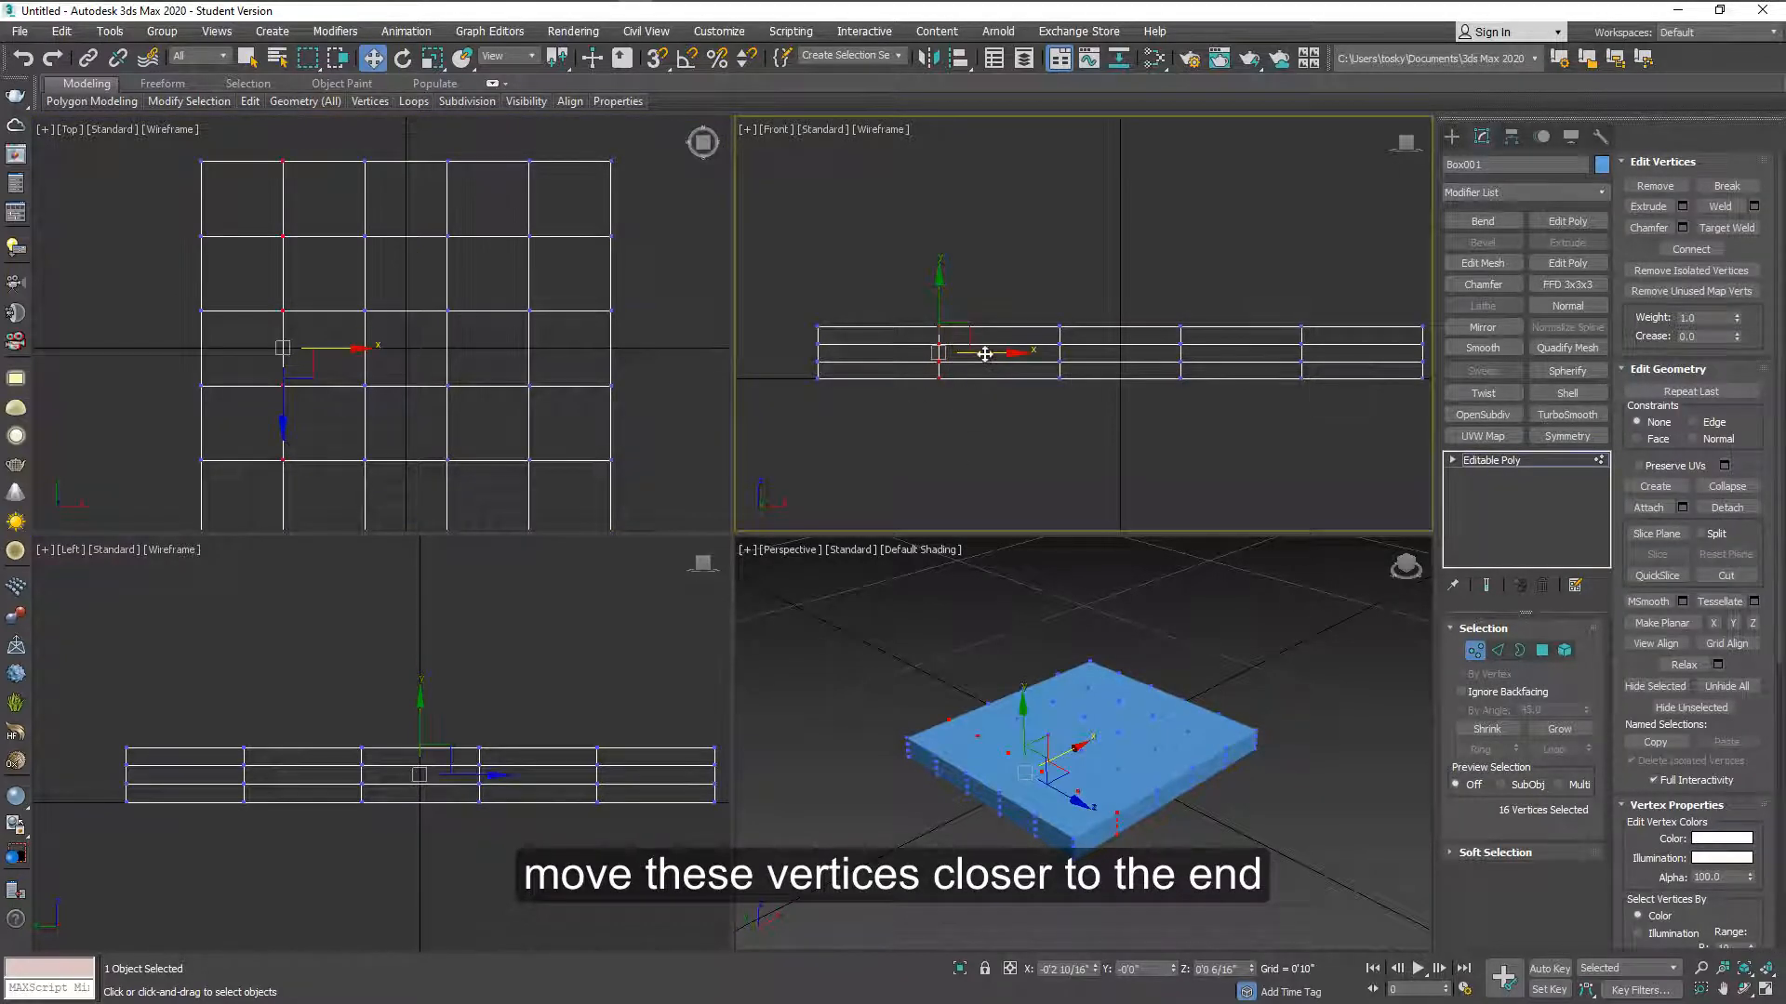
left_click_drag(984, 354, 854, 343)
left_click_drag(1086, 406, 977, 355)
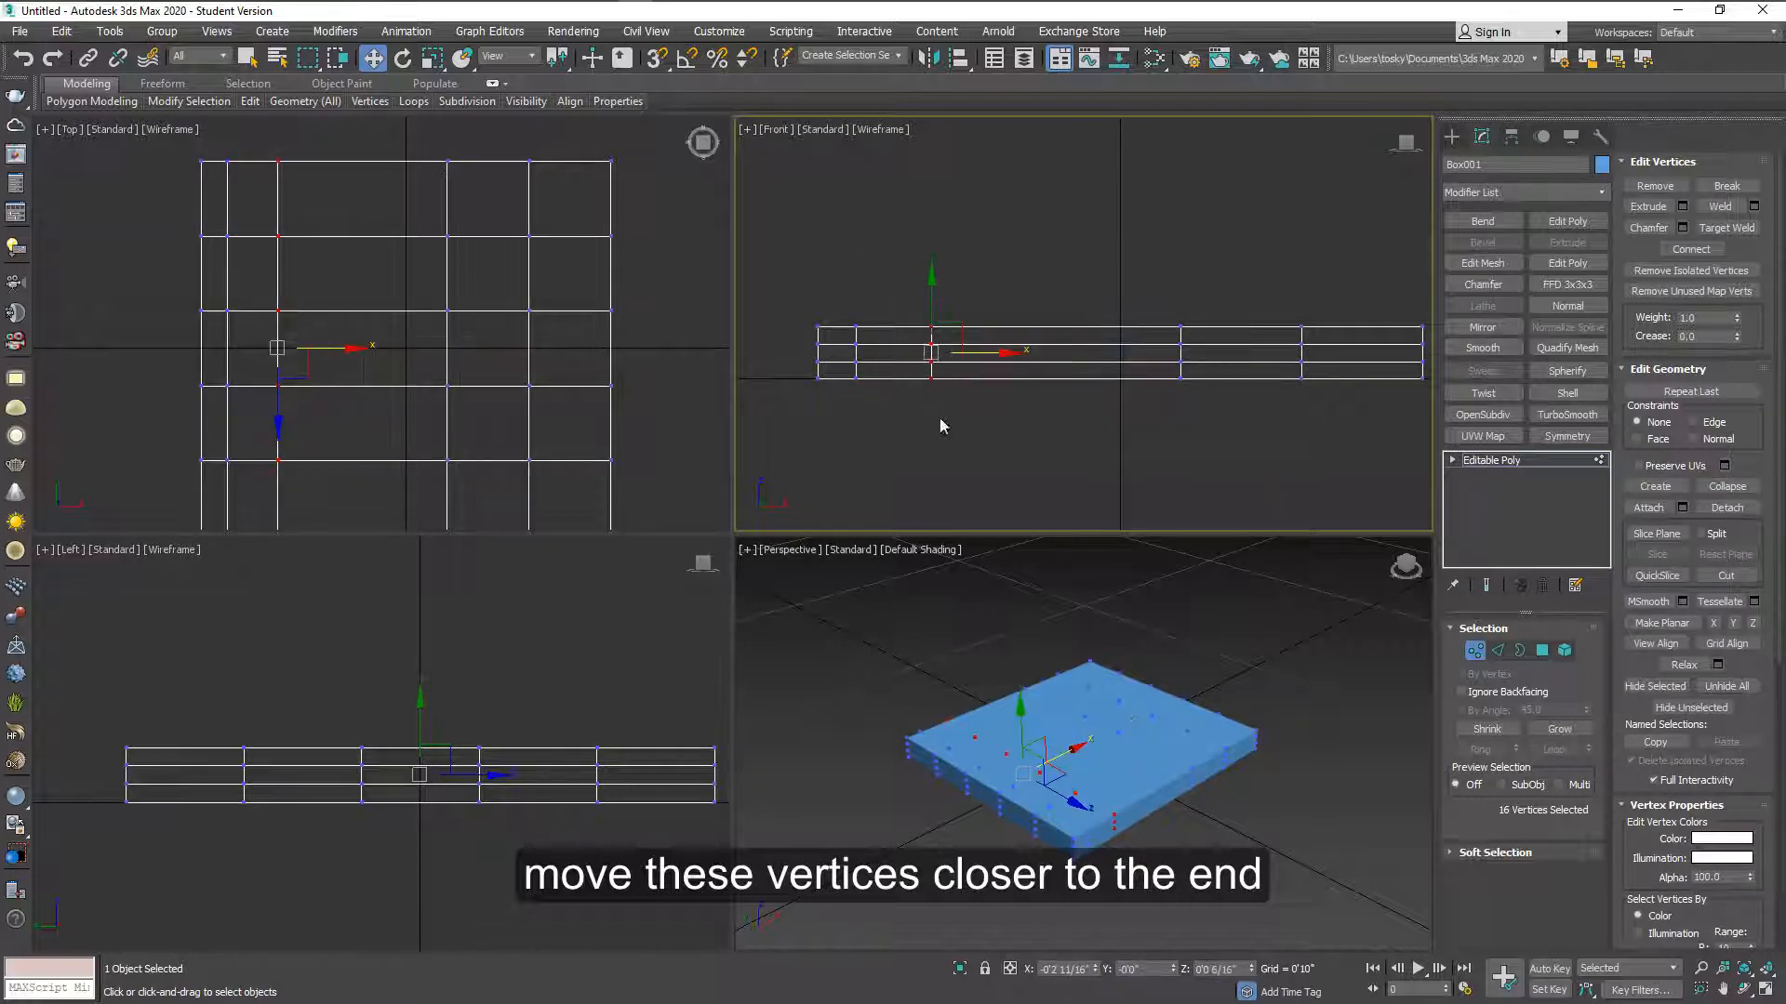
- Leave vertex mode and add a Bend modifier with angle -1
left_click(1475, 652)
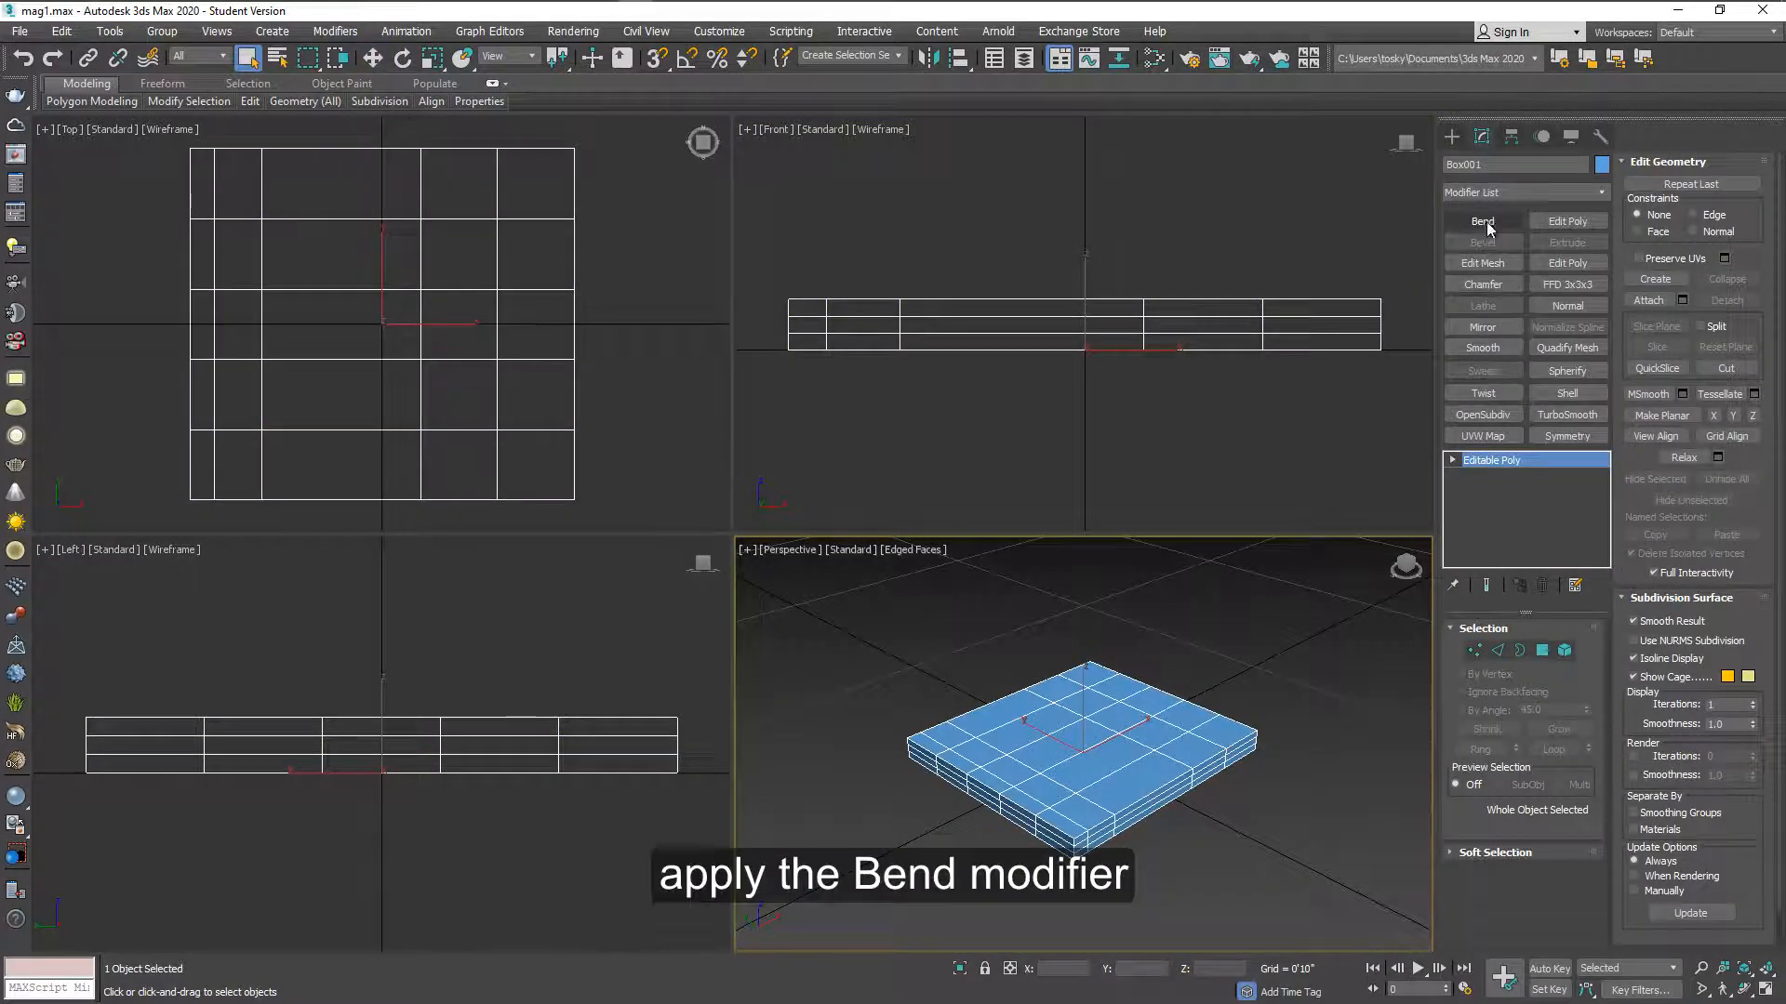
left_click(1602, 192)
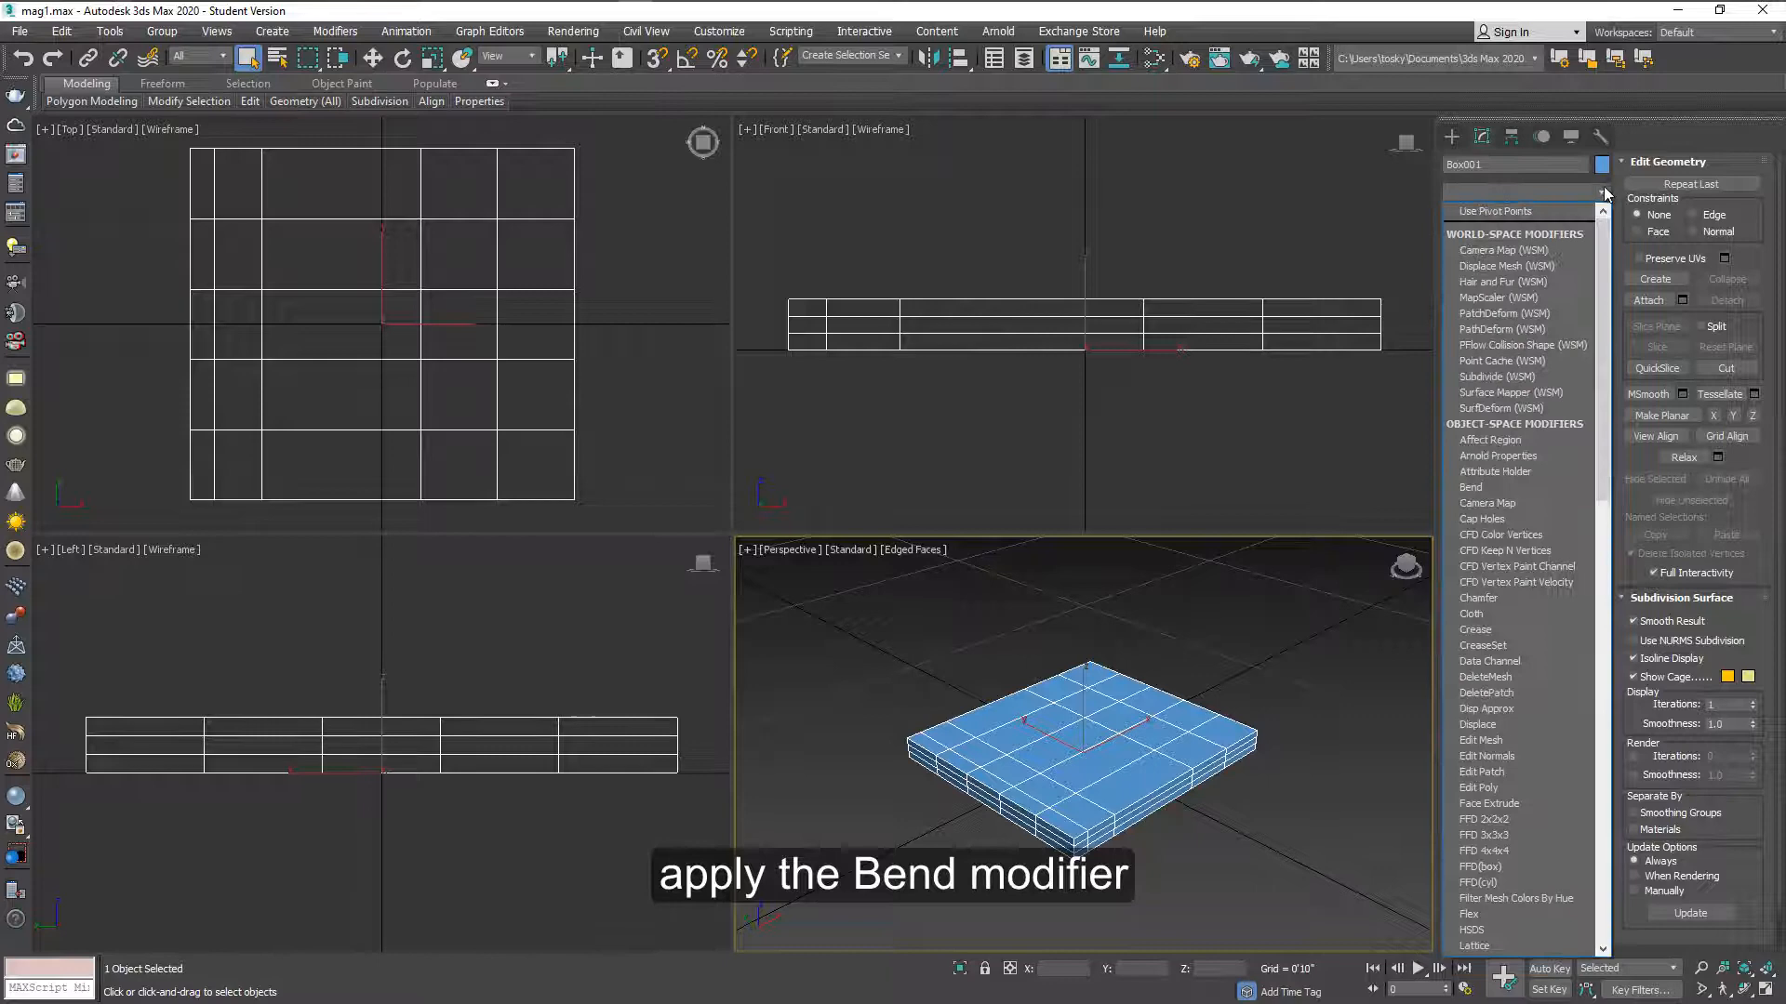
left_click(1466, 488)
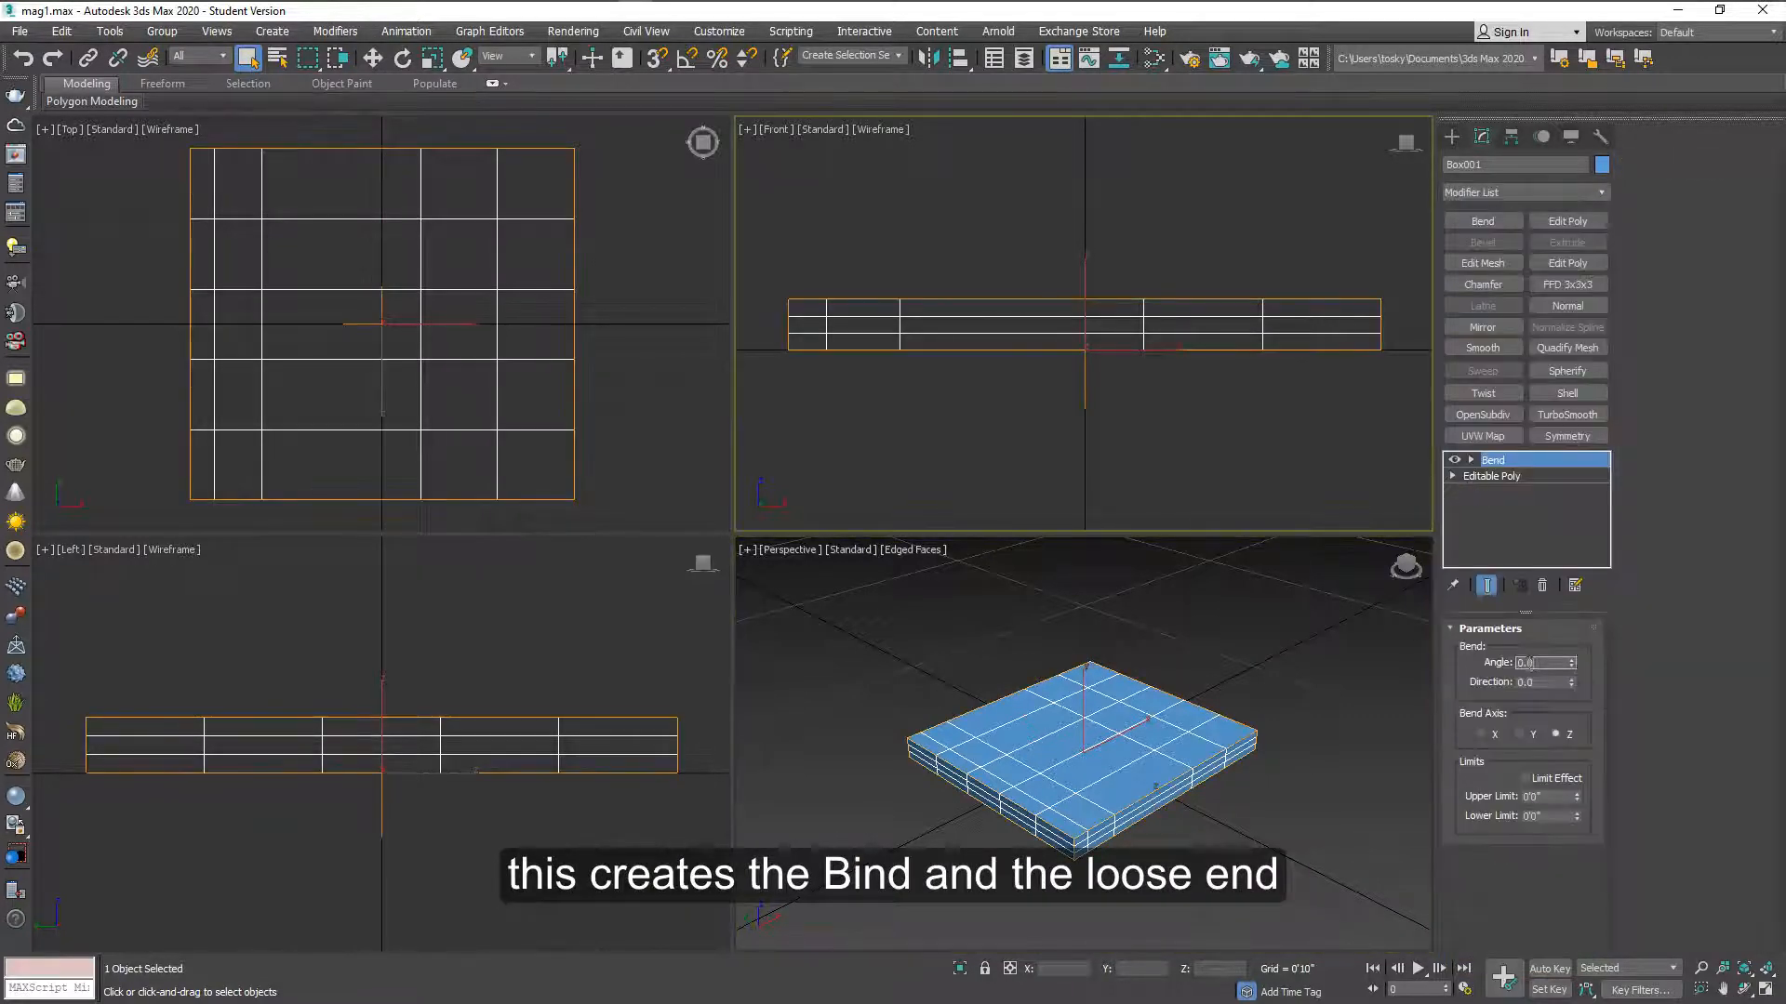
type("-1")
key("Return")
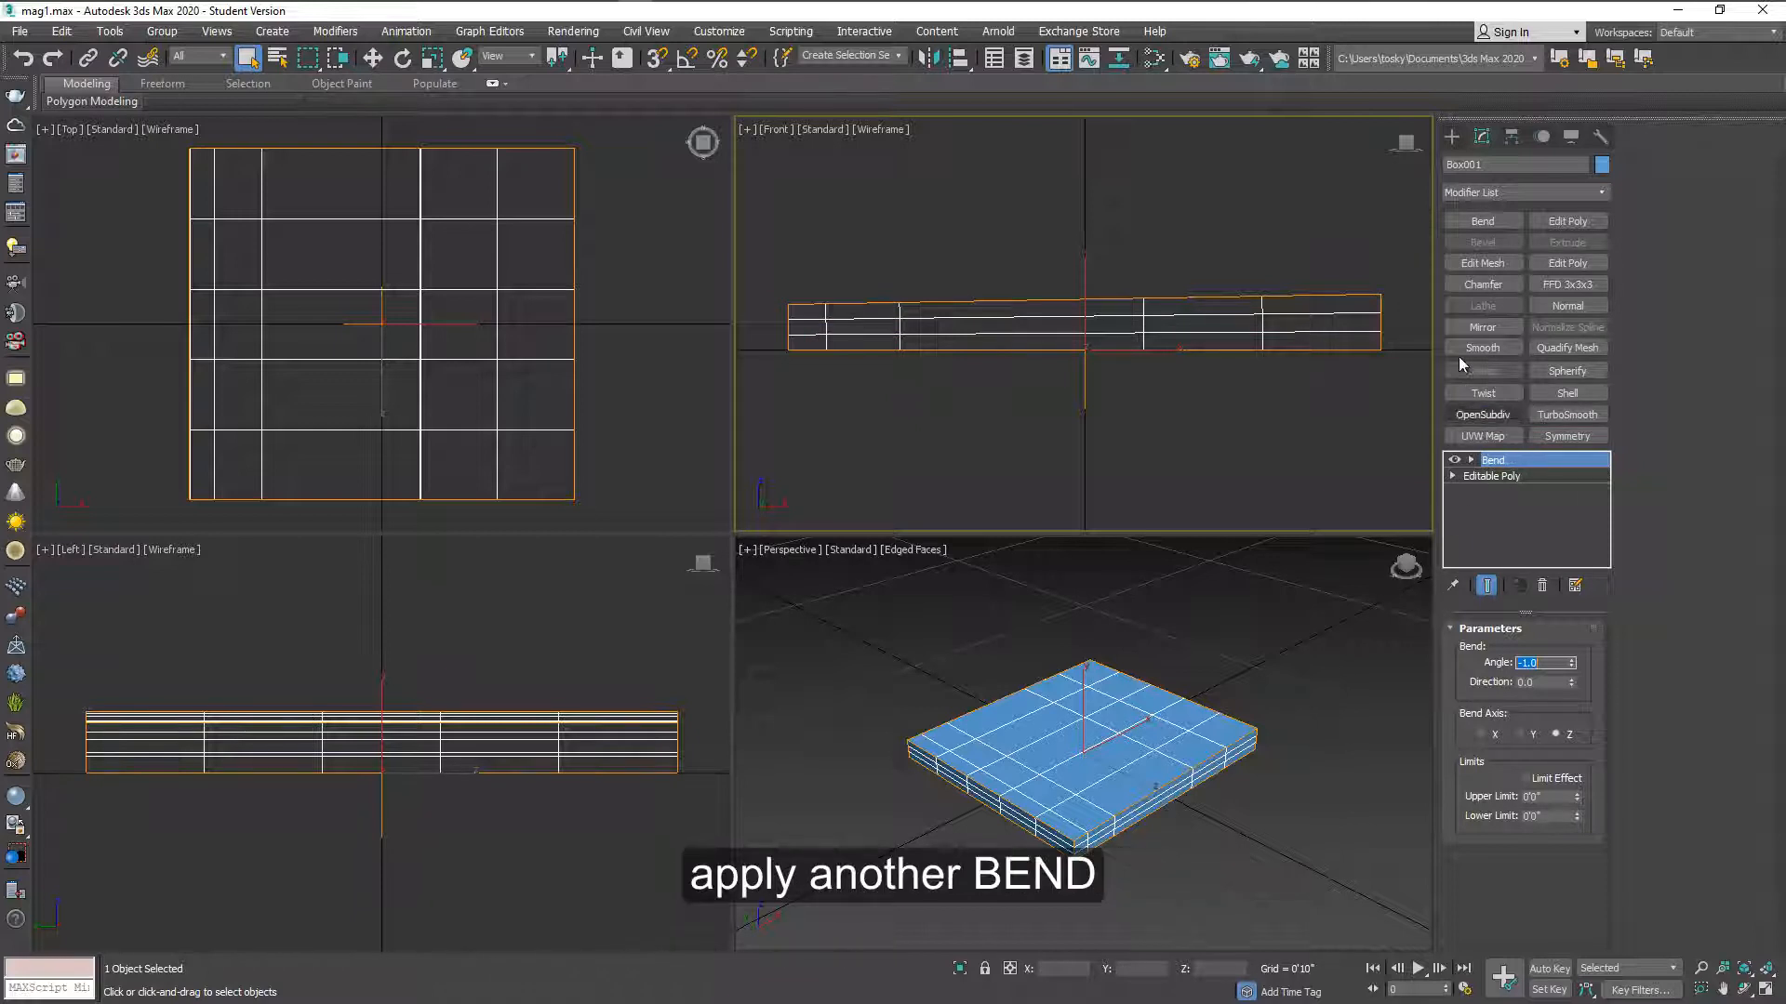
- Add a second Bend, limit it to about -0'3 7/16" near one end and set angle -2.5
left_click(1480, 224)
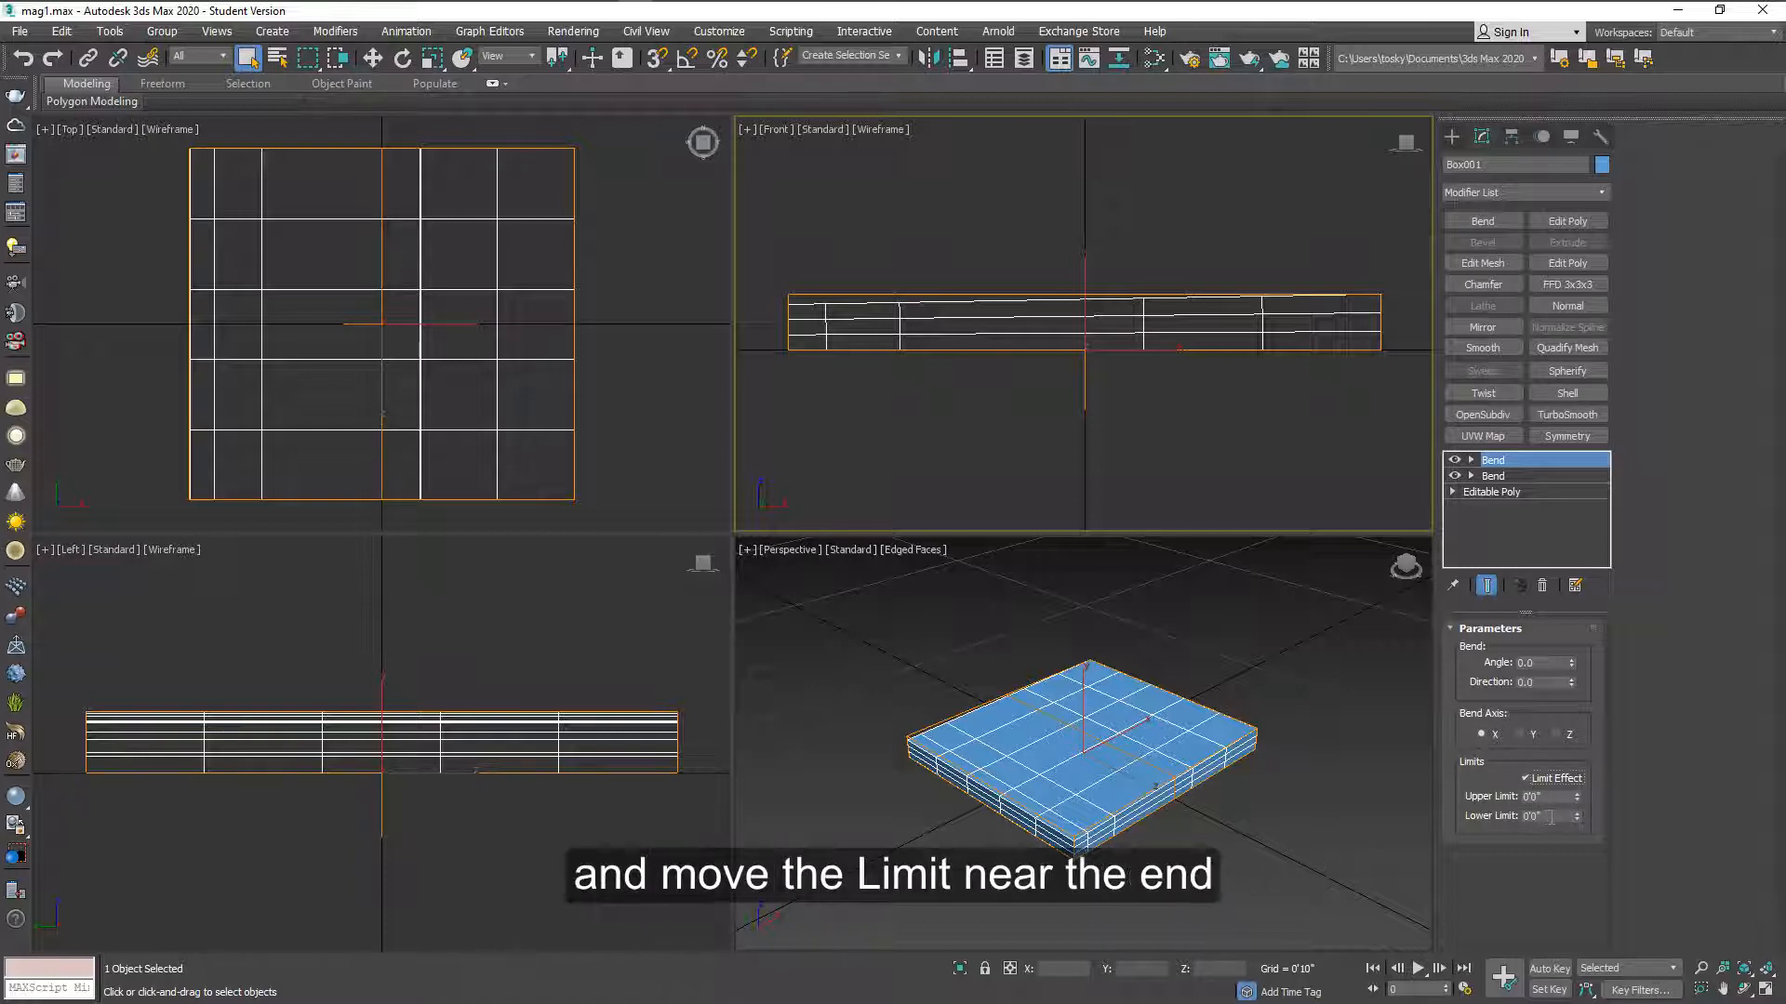
left_click_drag(1552, 817, 1516, 818)
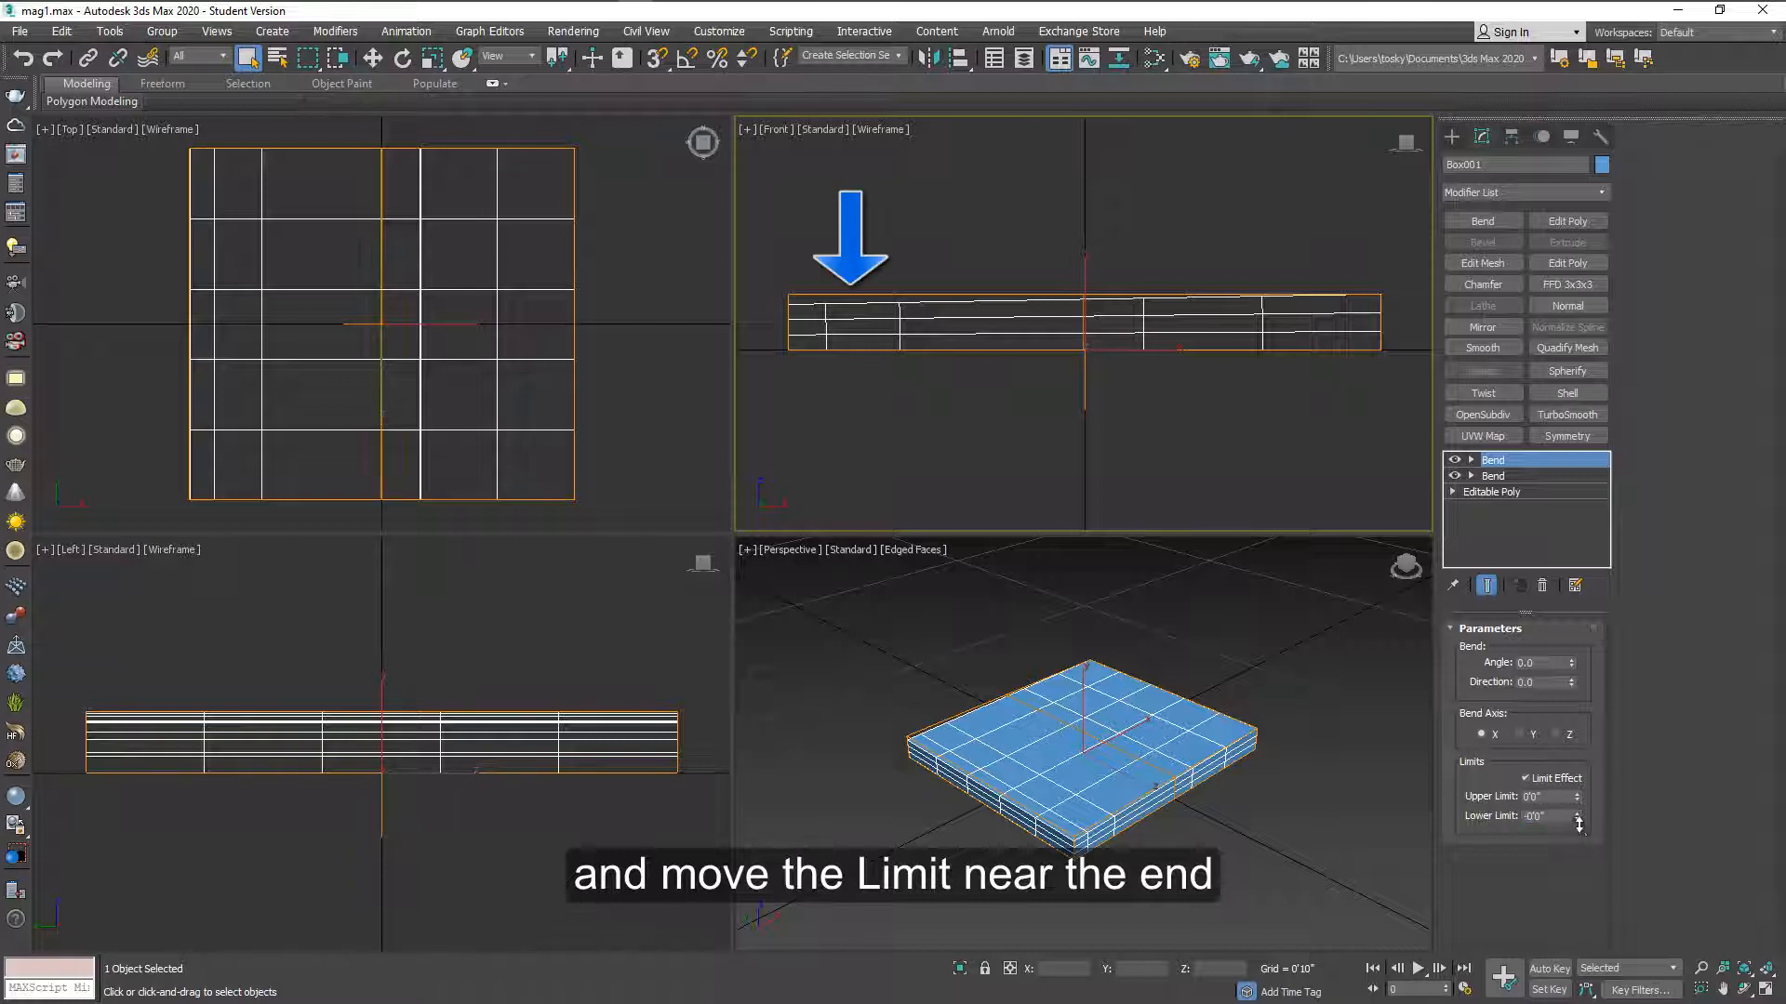
left_click_drag(1578, 818, 1588, 949)
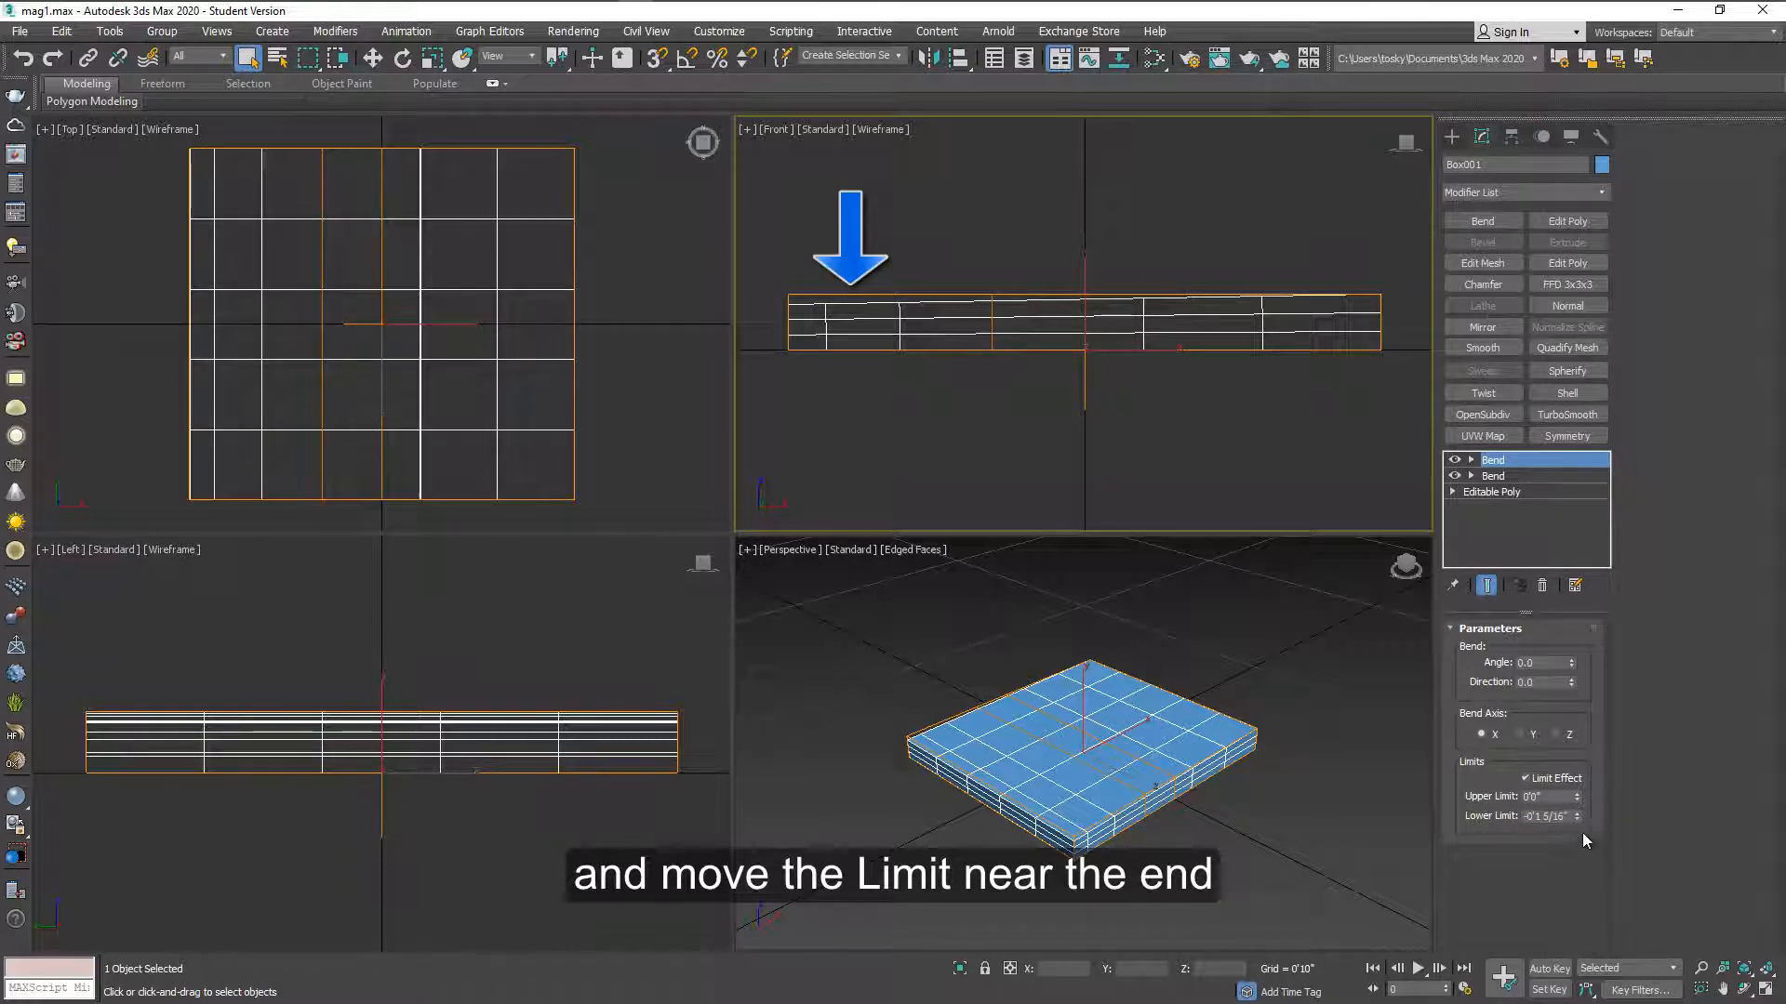
left_click_drag(1577, 825, 1590, 967)
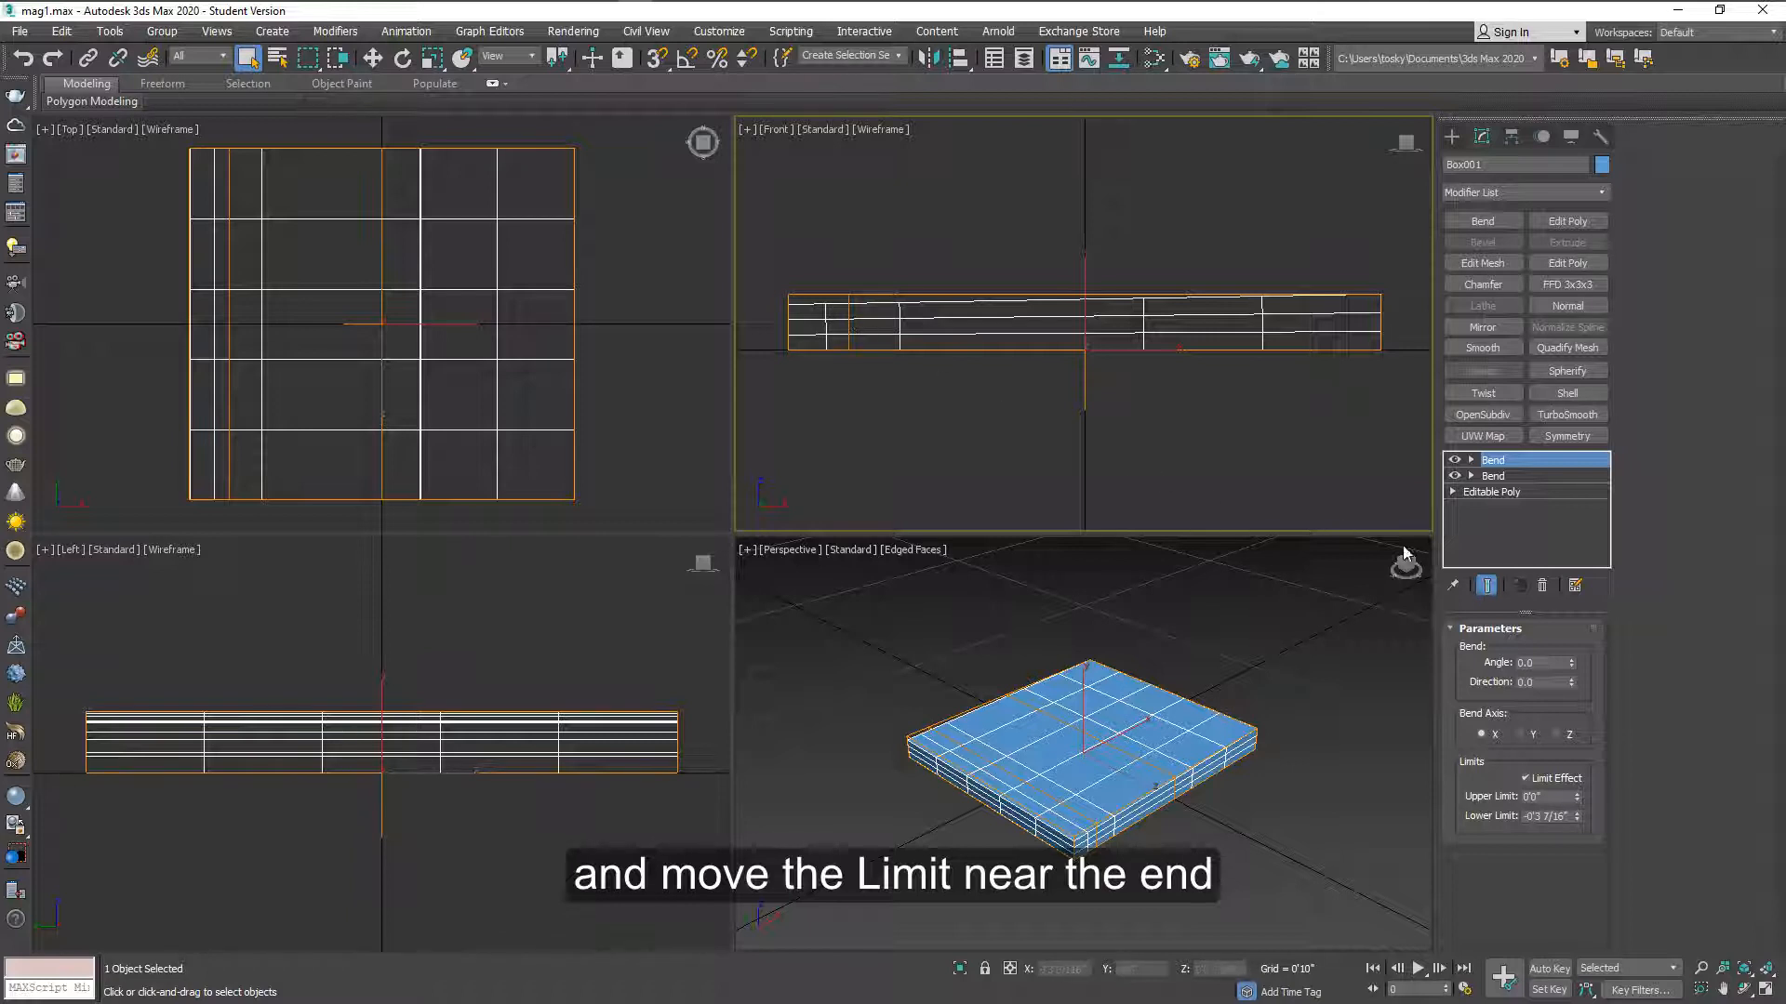
left_click_drag(1572, 670, 1570, 675)
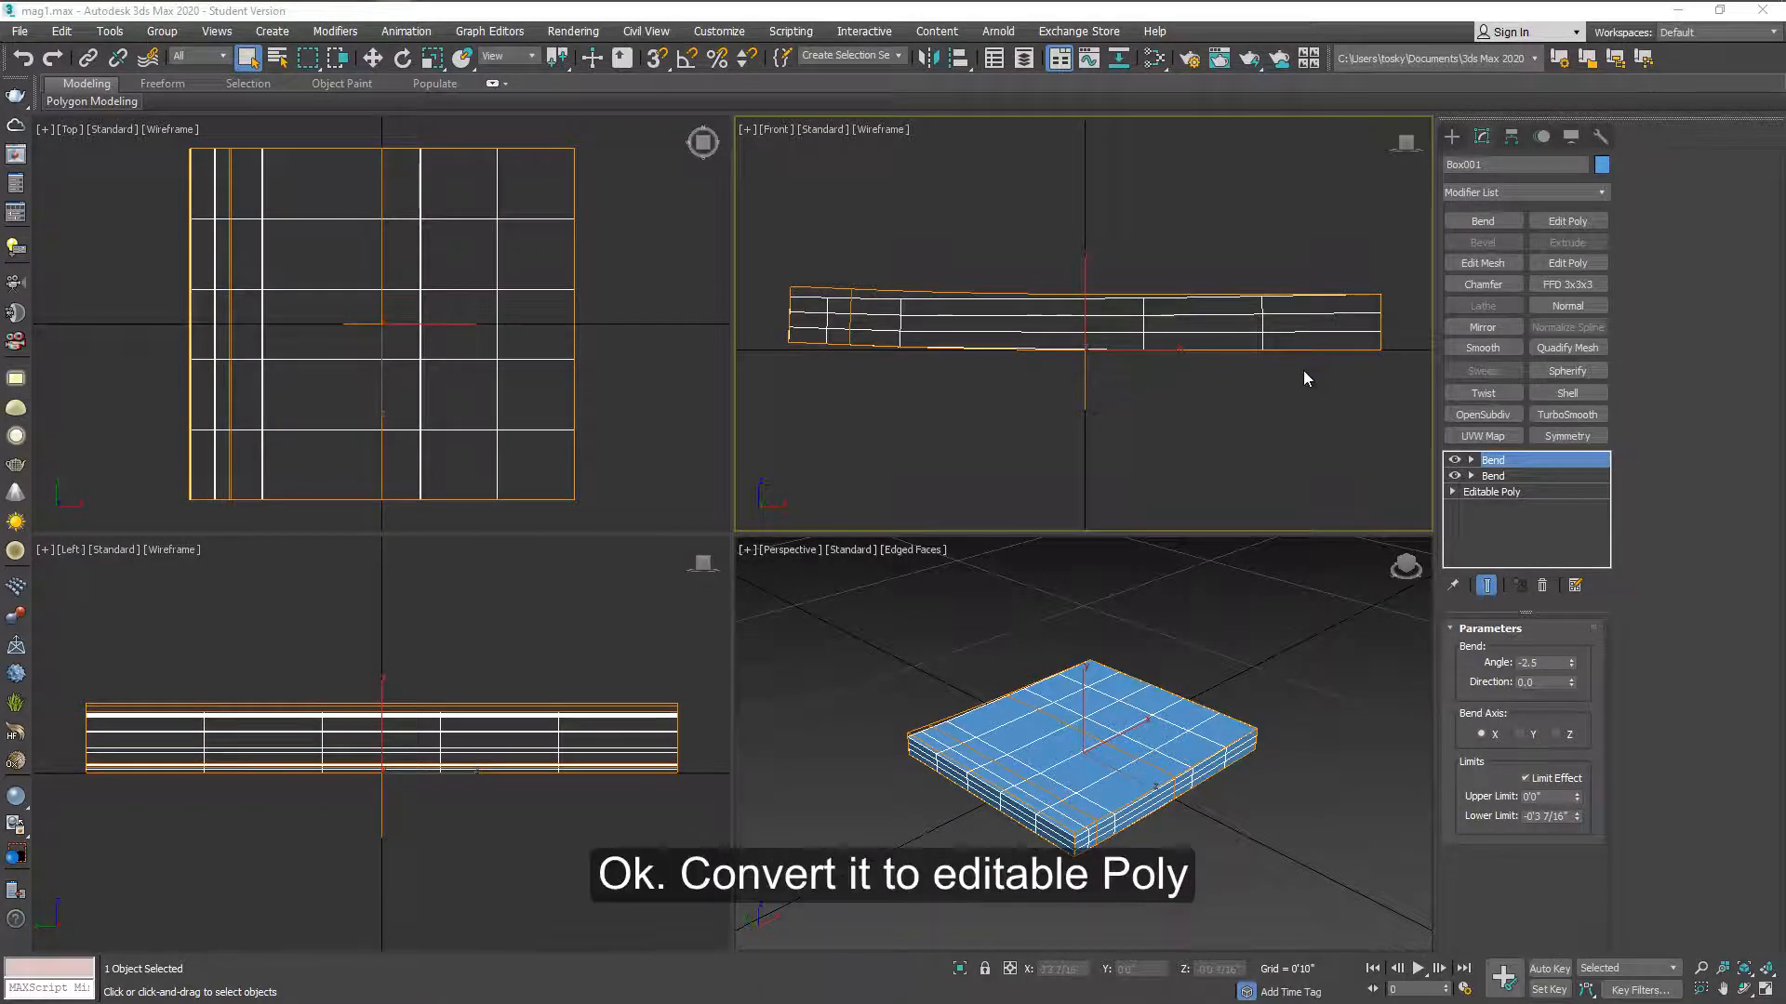
- Convert the bent block to editable poly and select only its outer polygons
right_click(1143, 311)
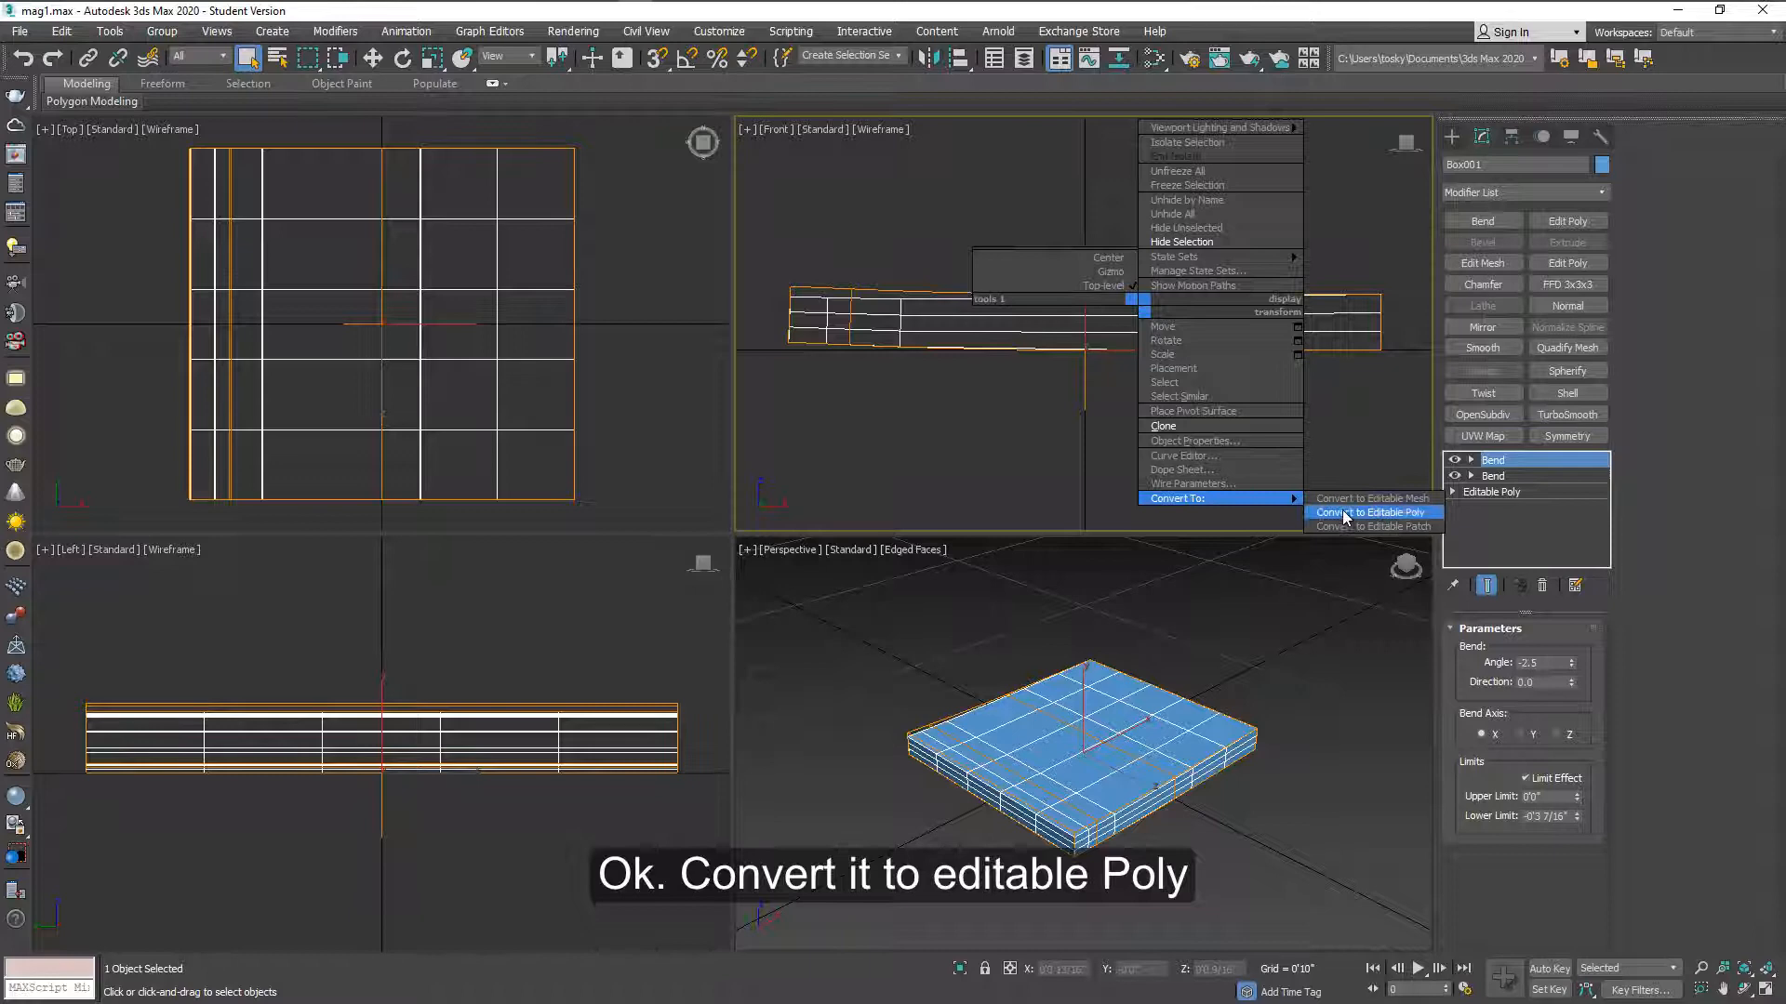
left_click(1337, 511)
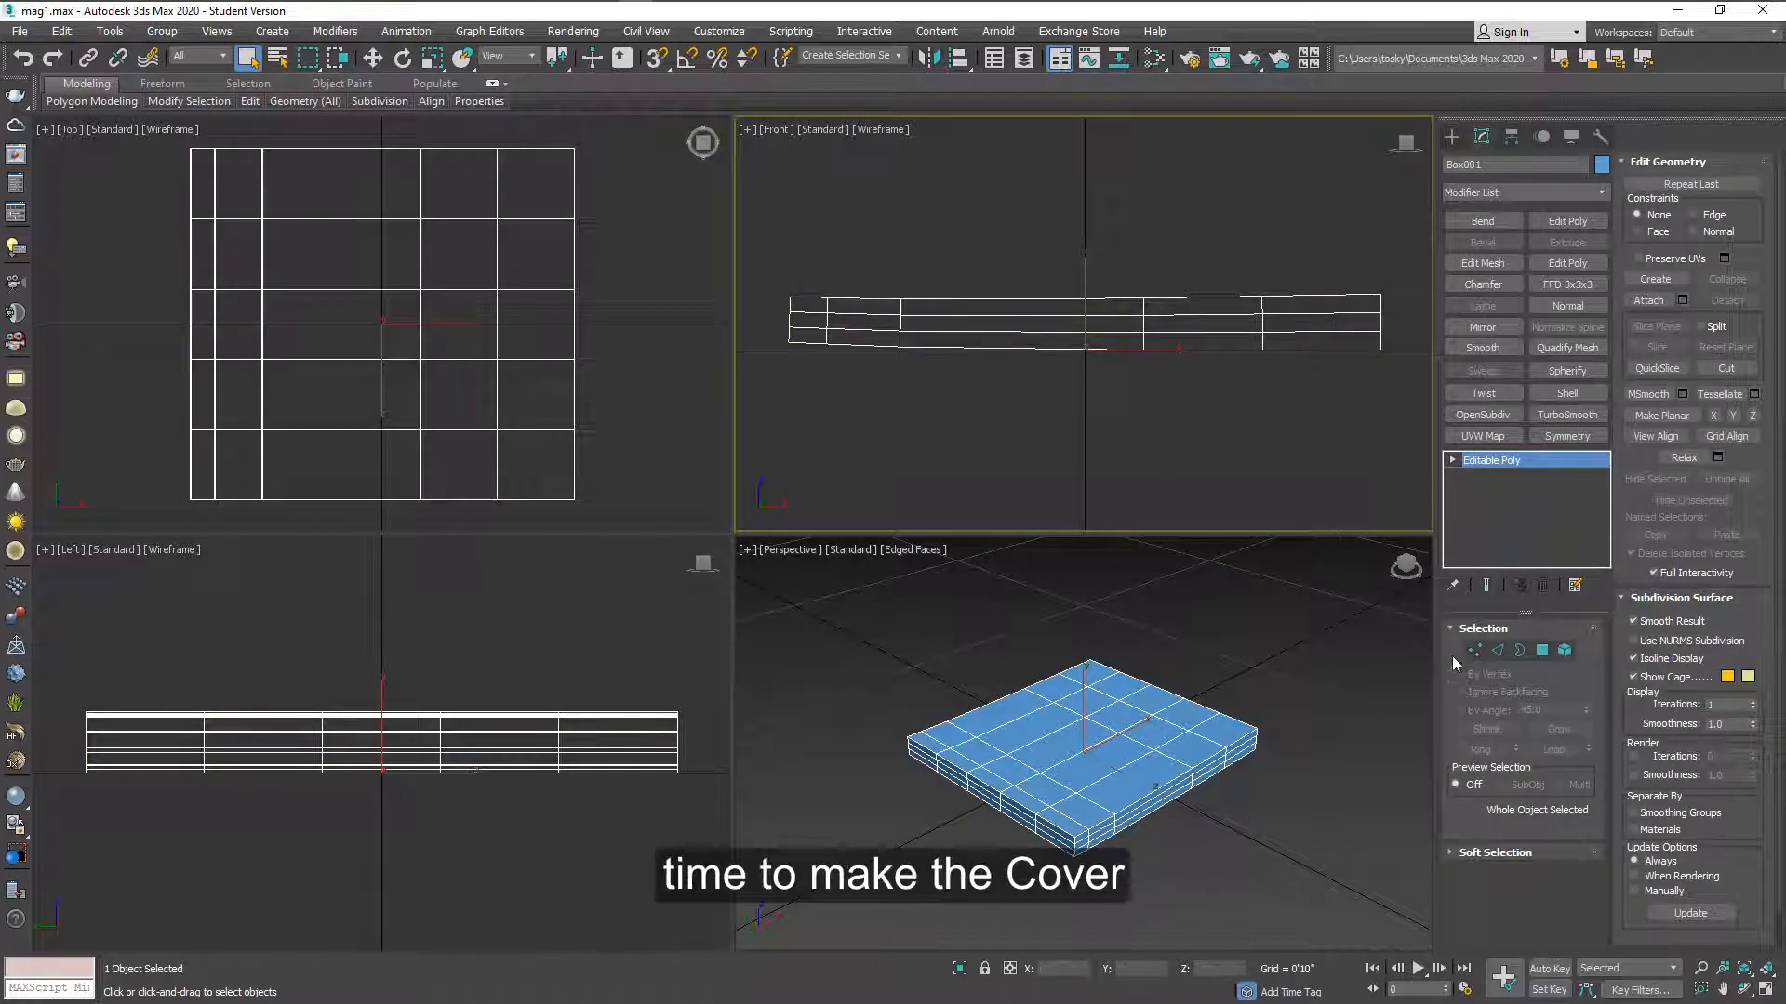
left_click(1541, 652)
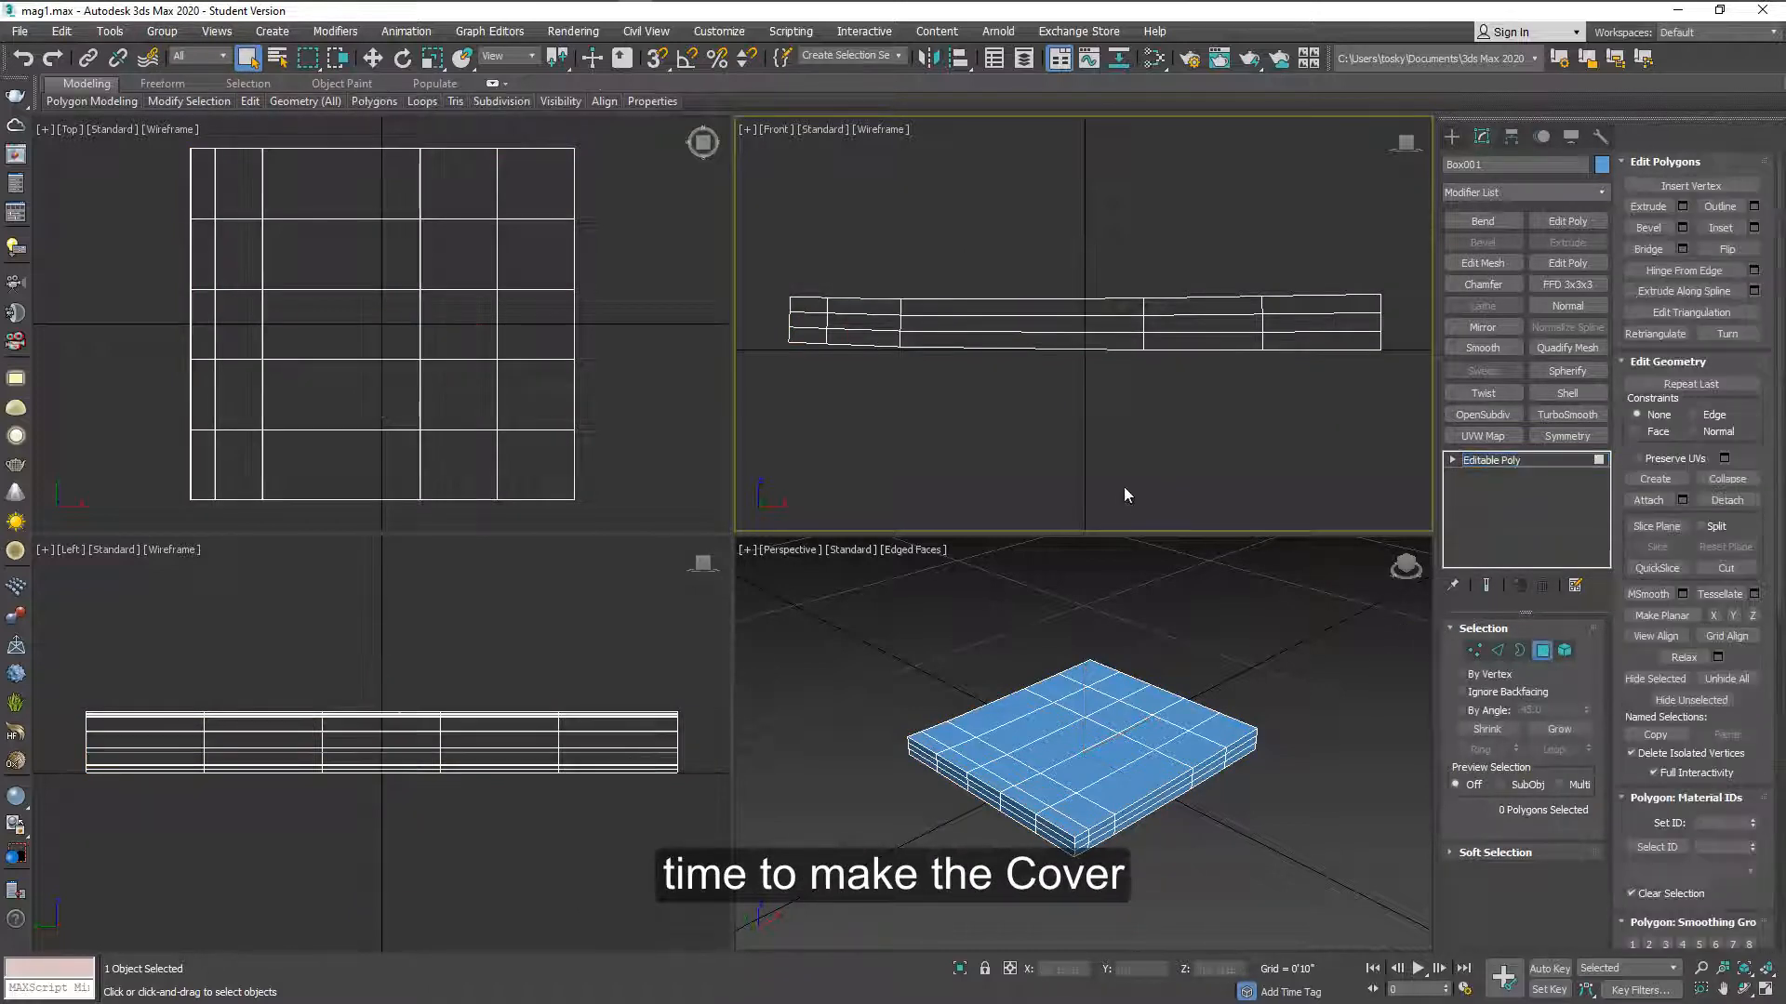
left_click_drag(1380, 406, 1381, 405)
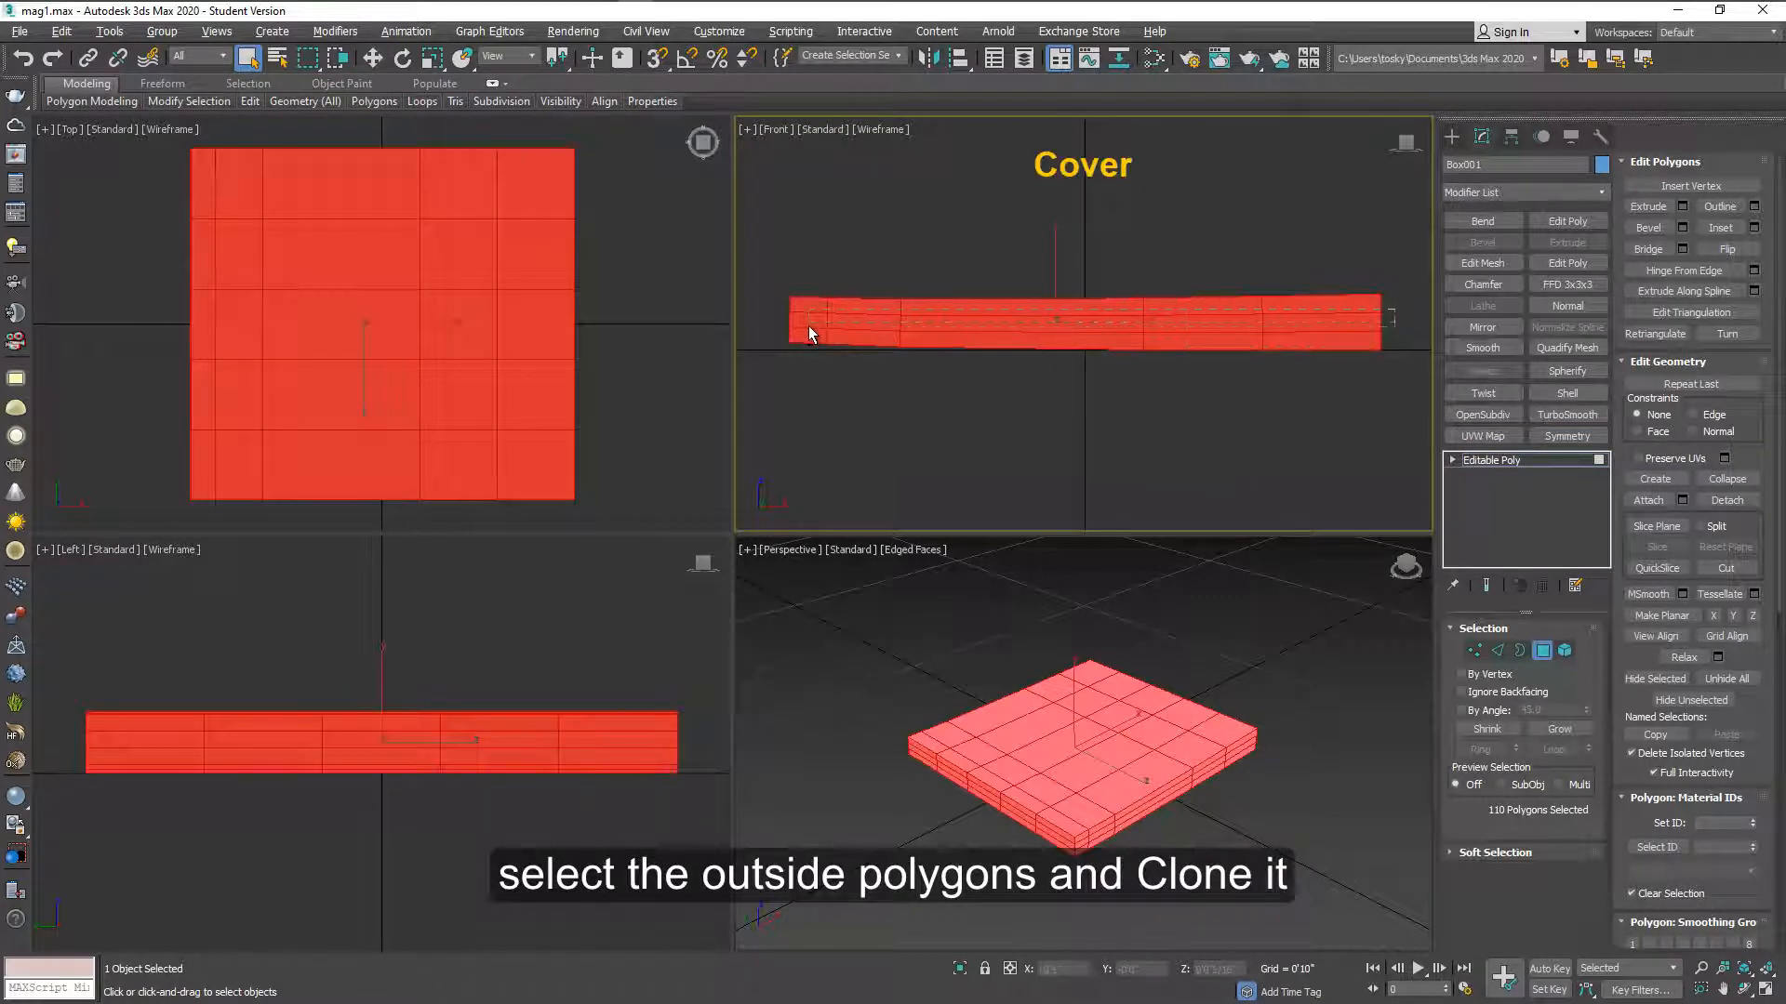
left_click_drag(809, 279, 1381, 328, "alt")
mouse_move(1144, 740)
middle_mouse_down("alt")
mouse_move(1124, 663)
mouse_move(1102, 727)
mouse_move(1127, 761)
middle_mouse_up("alt")
scroll(1128, 760, "down", 2)
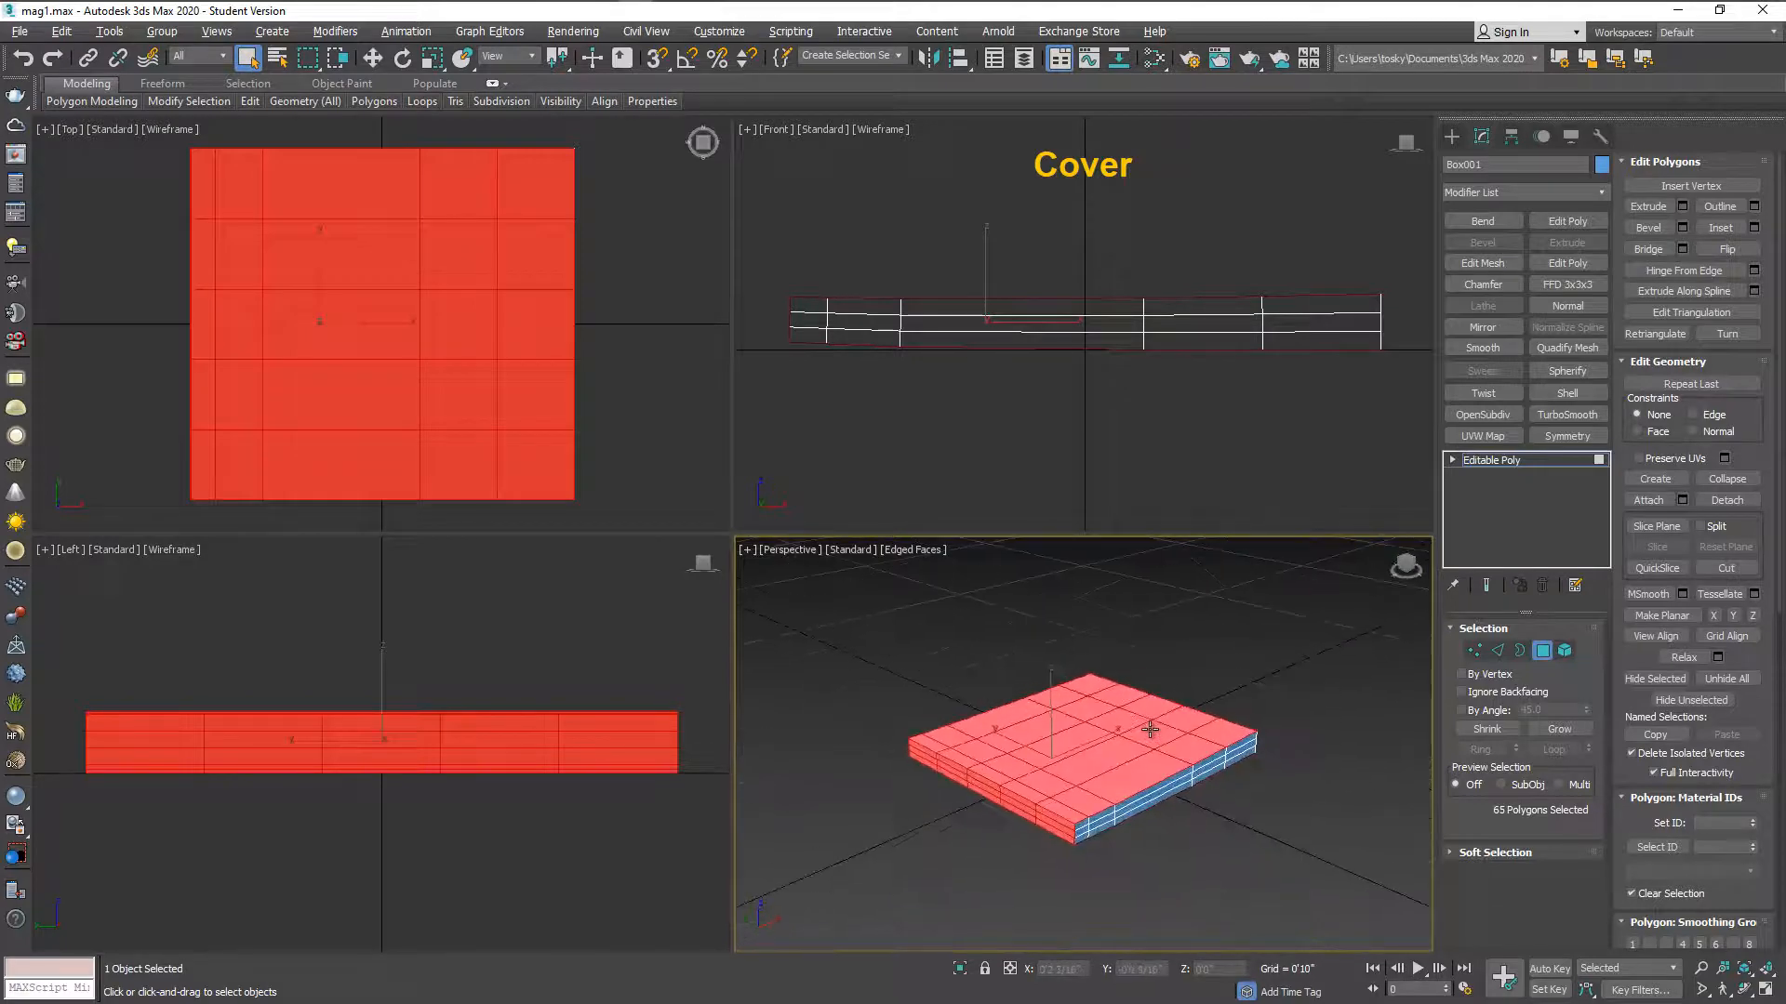
- Shift-drag the outer polygons upward in the Front view, cloning them as an object named Cover
right_click(1011, 264)
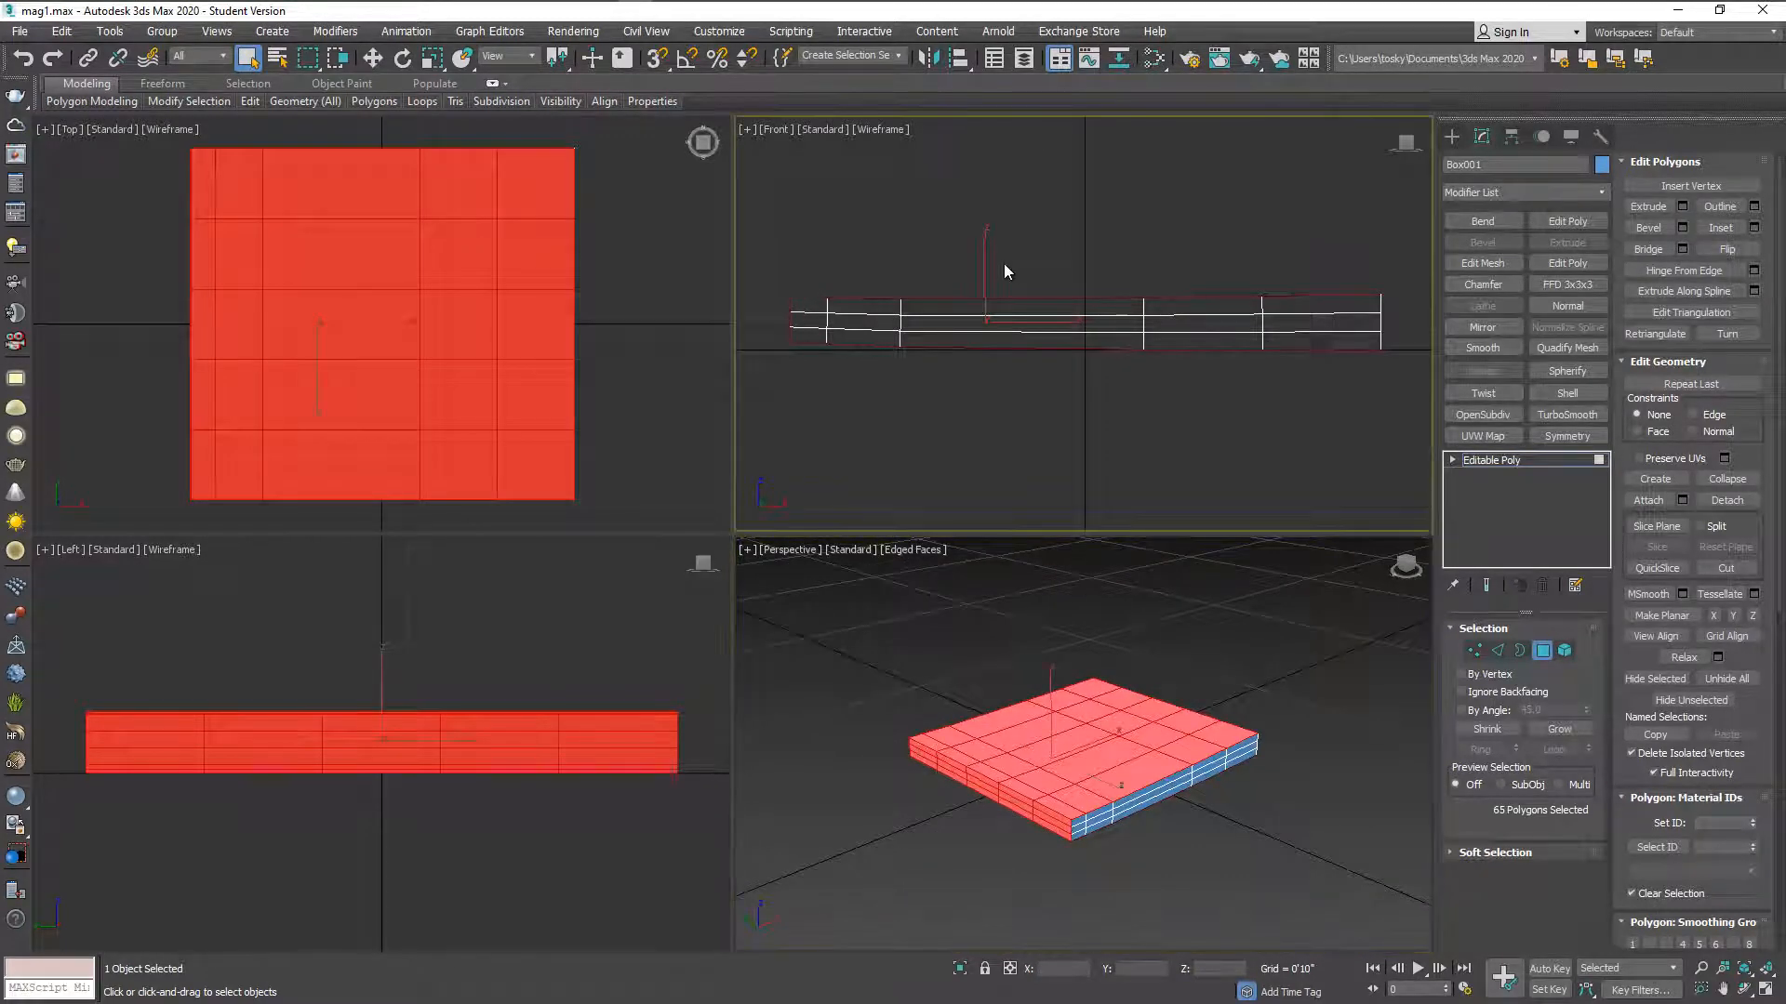
key("w")
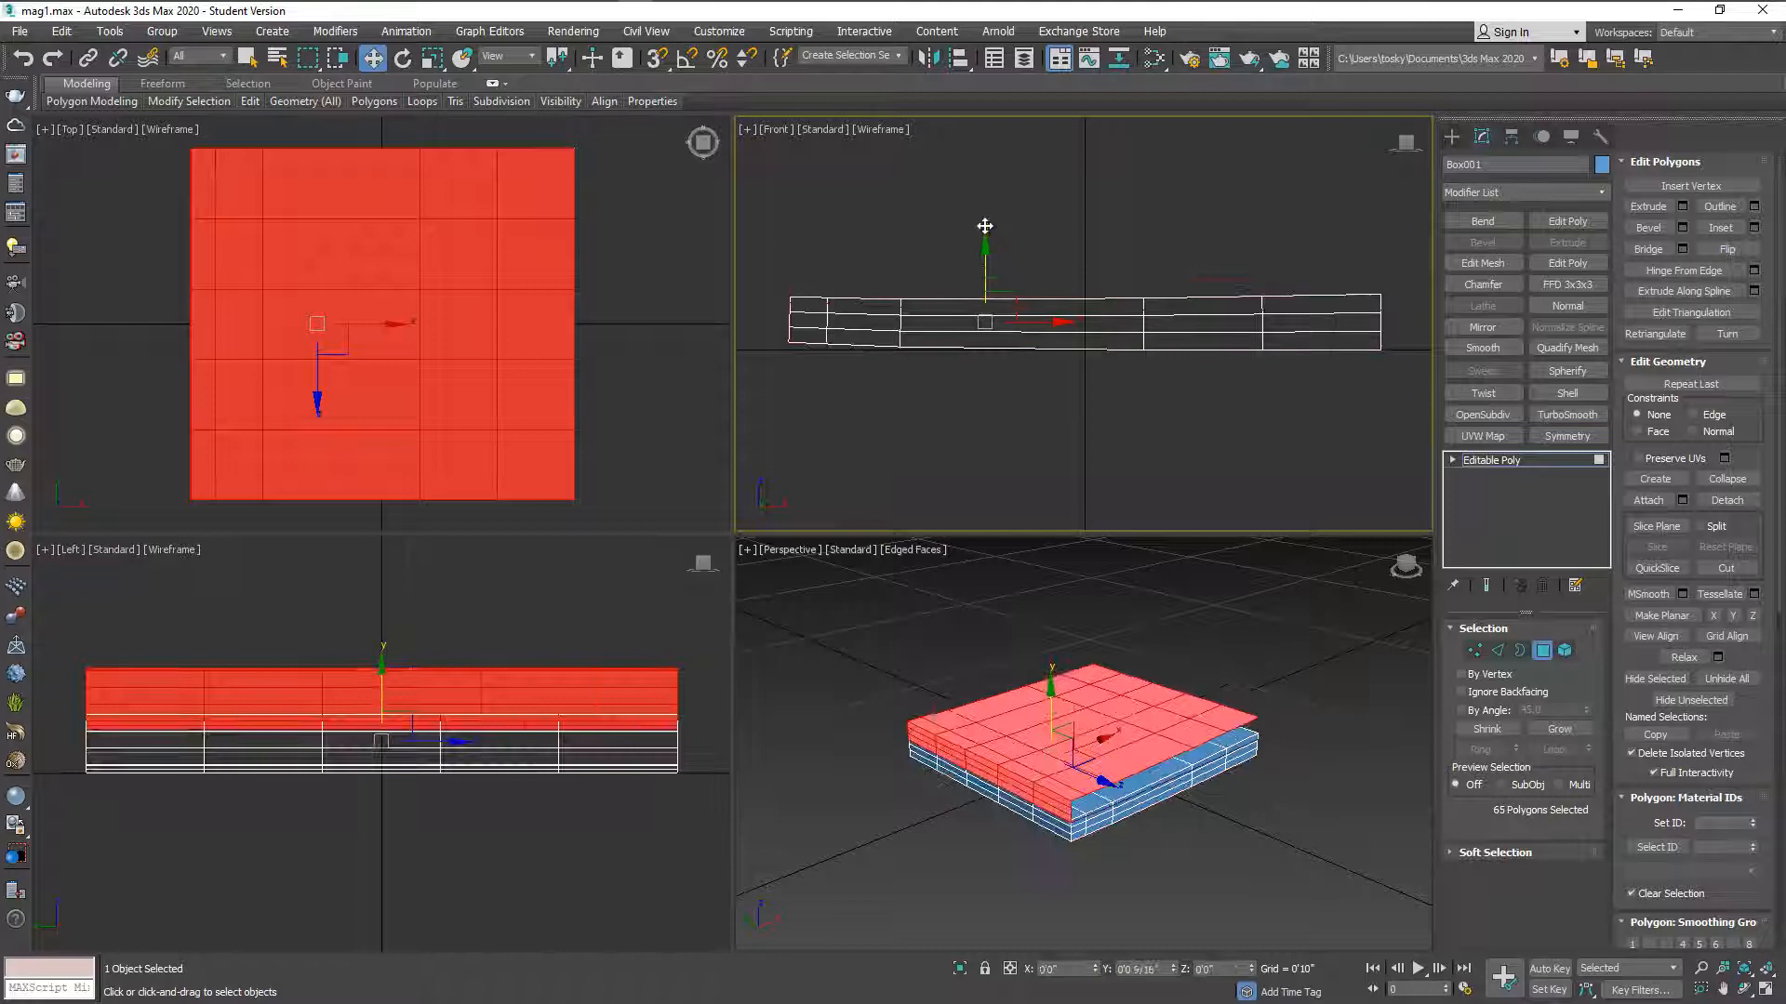
left_click_drag(983, 269, 985, 179, "shift")
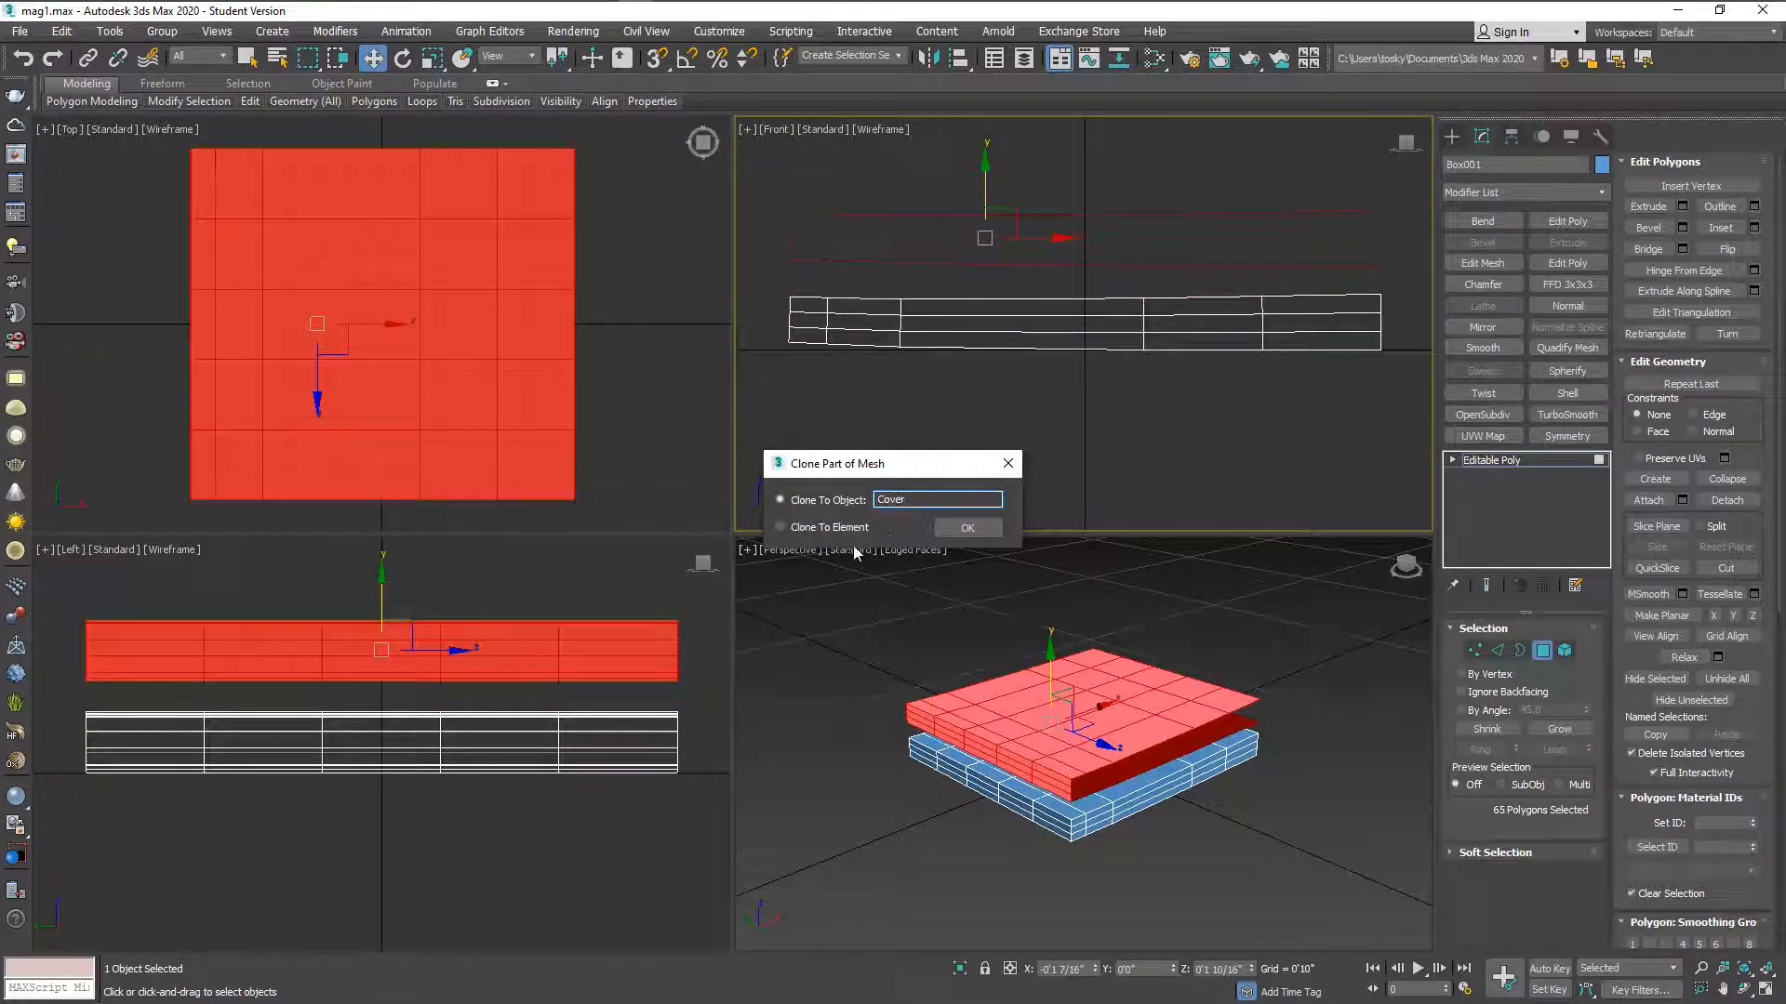
left_click(968, 527)
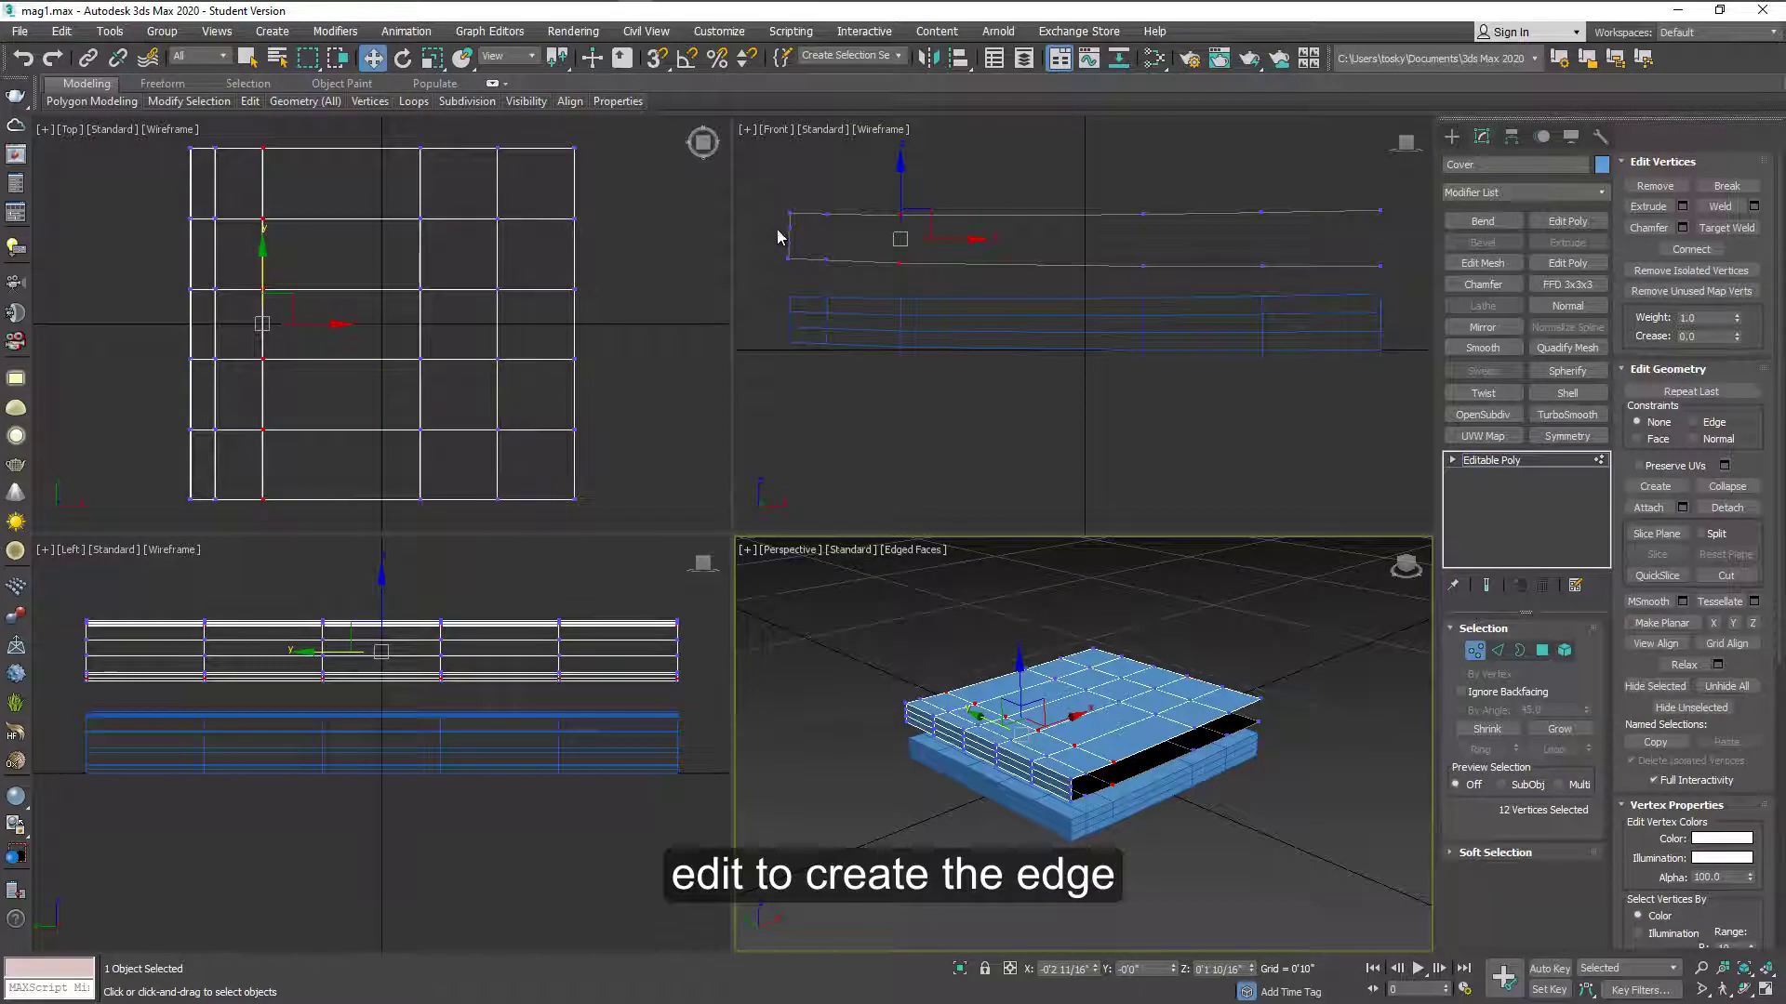
scroll(781, 238, "up", 3)
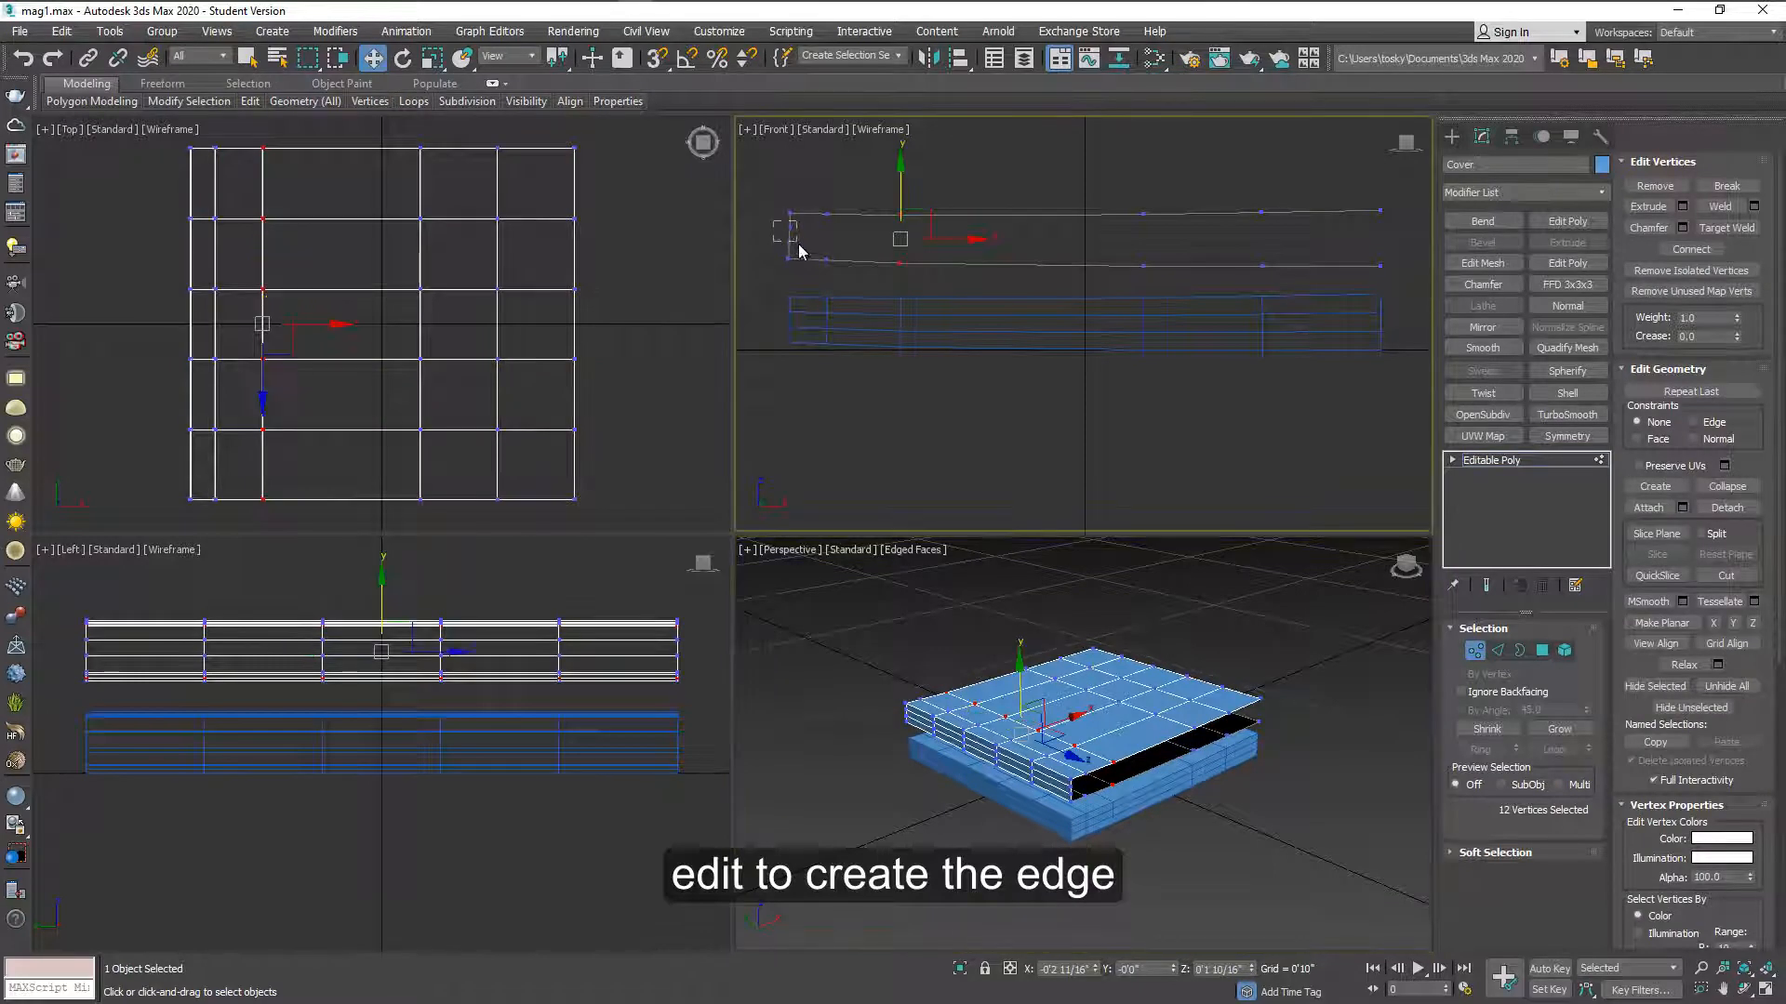
scroll(789, 244, "up", 4)
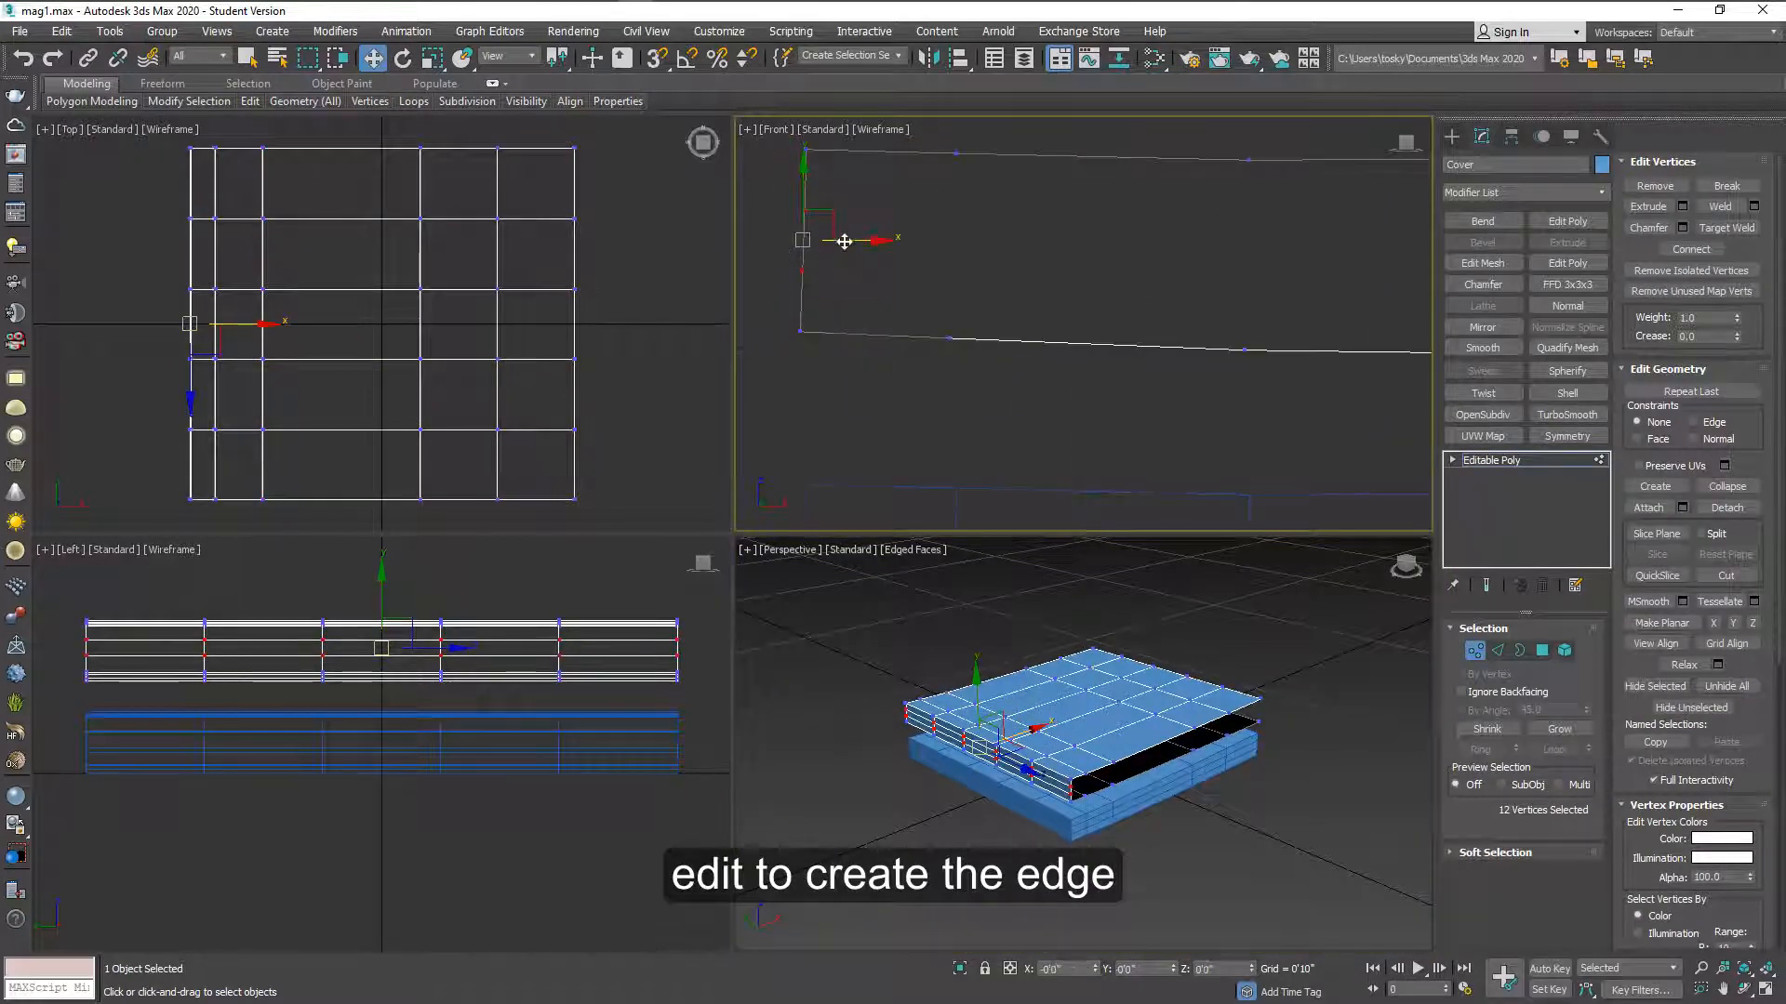
- Move the Cover's left-end vertices outward along X to shape the spine, then deselect
left_click_drag(843, 238, 835, 238)
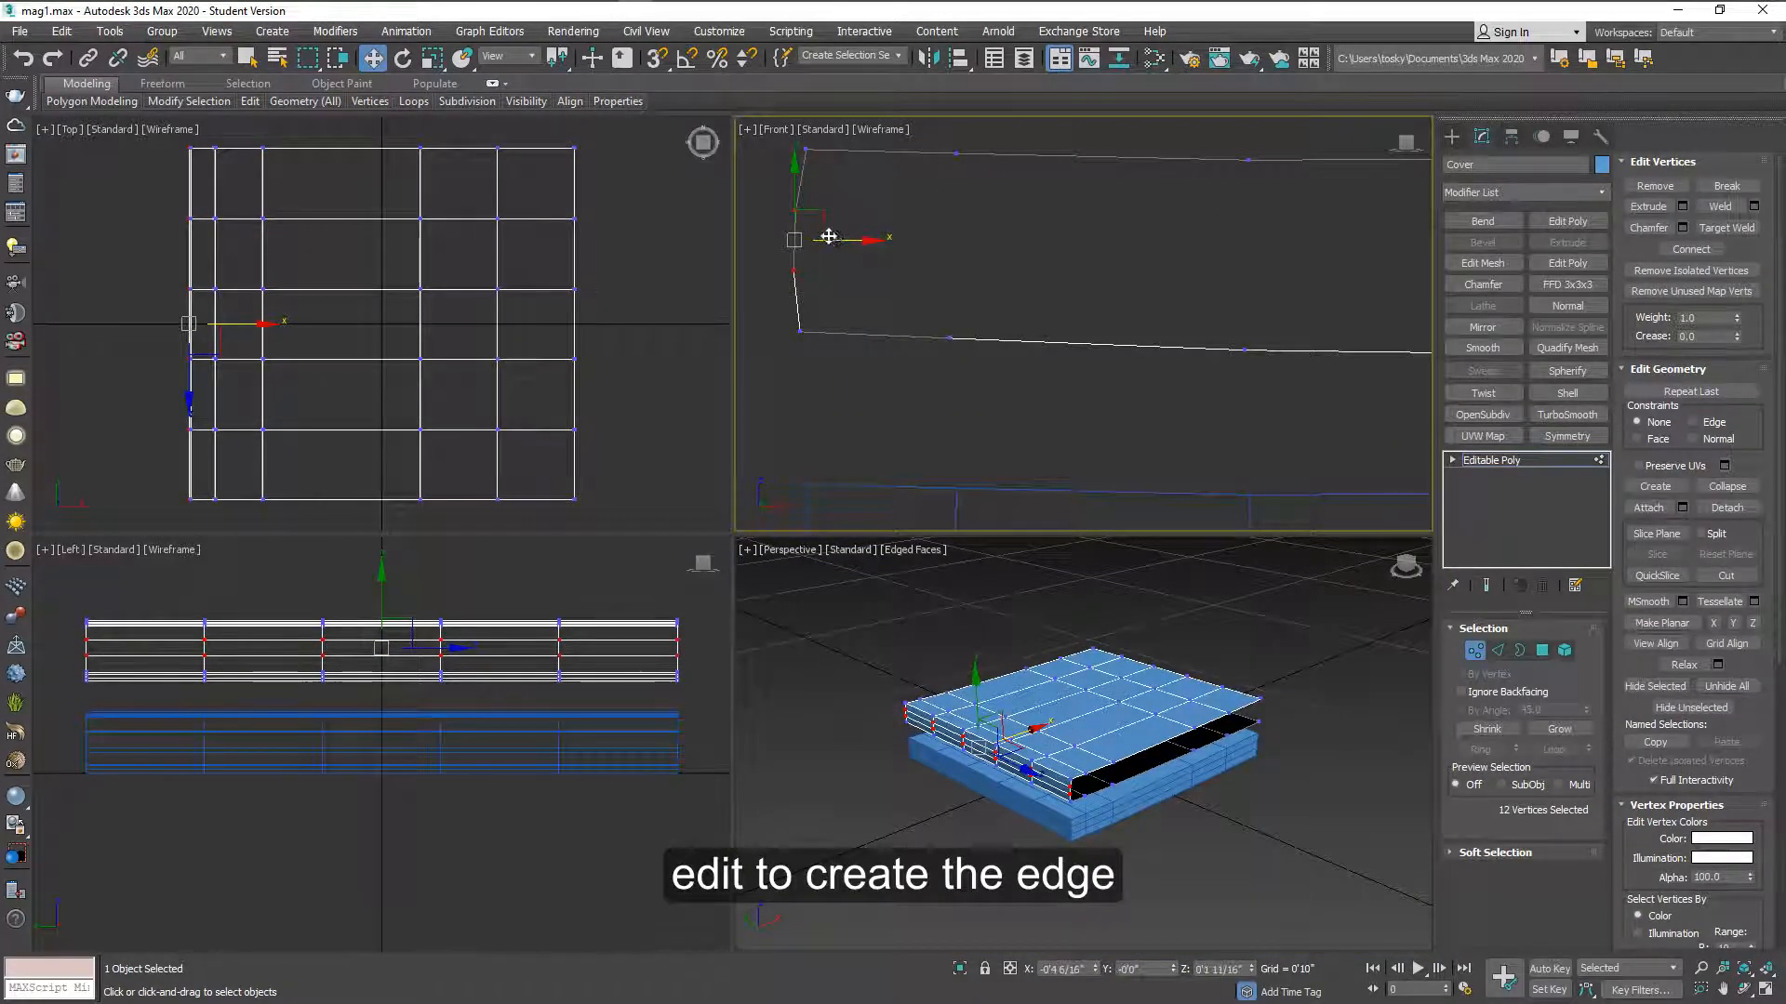
left_click(833, 265)
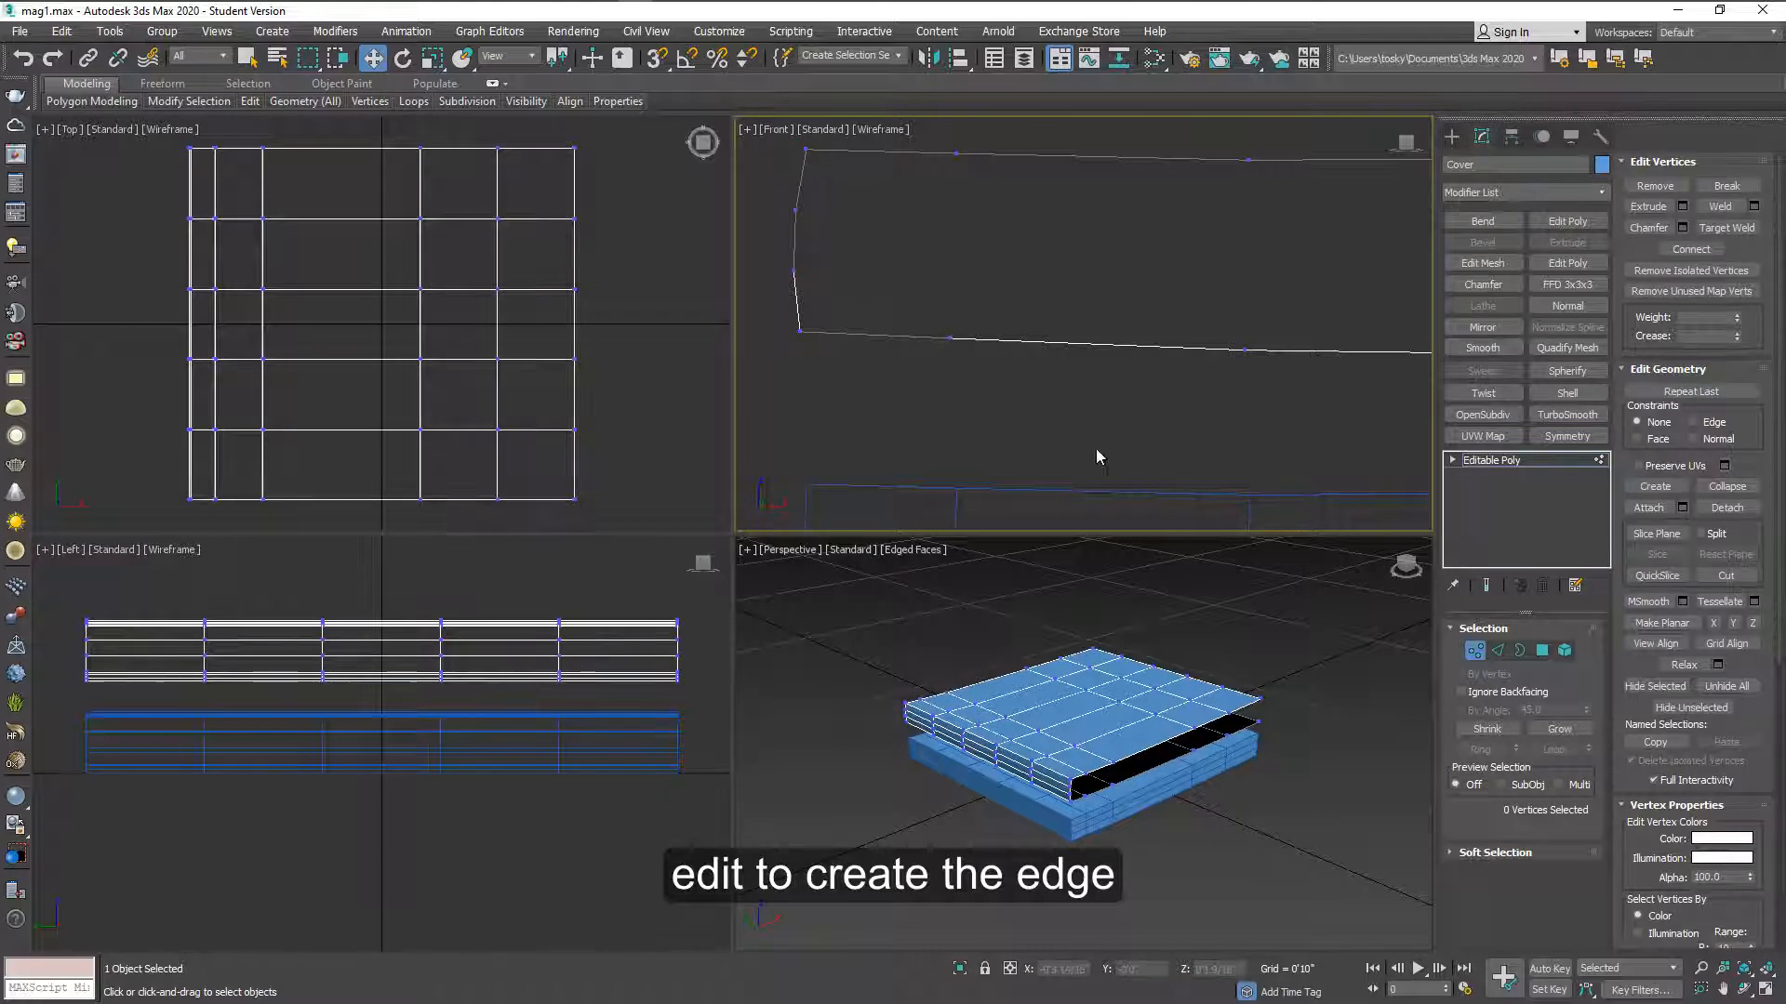
- Select the two edge loops along the Cover's spine
left_click(1496, 651)
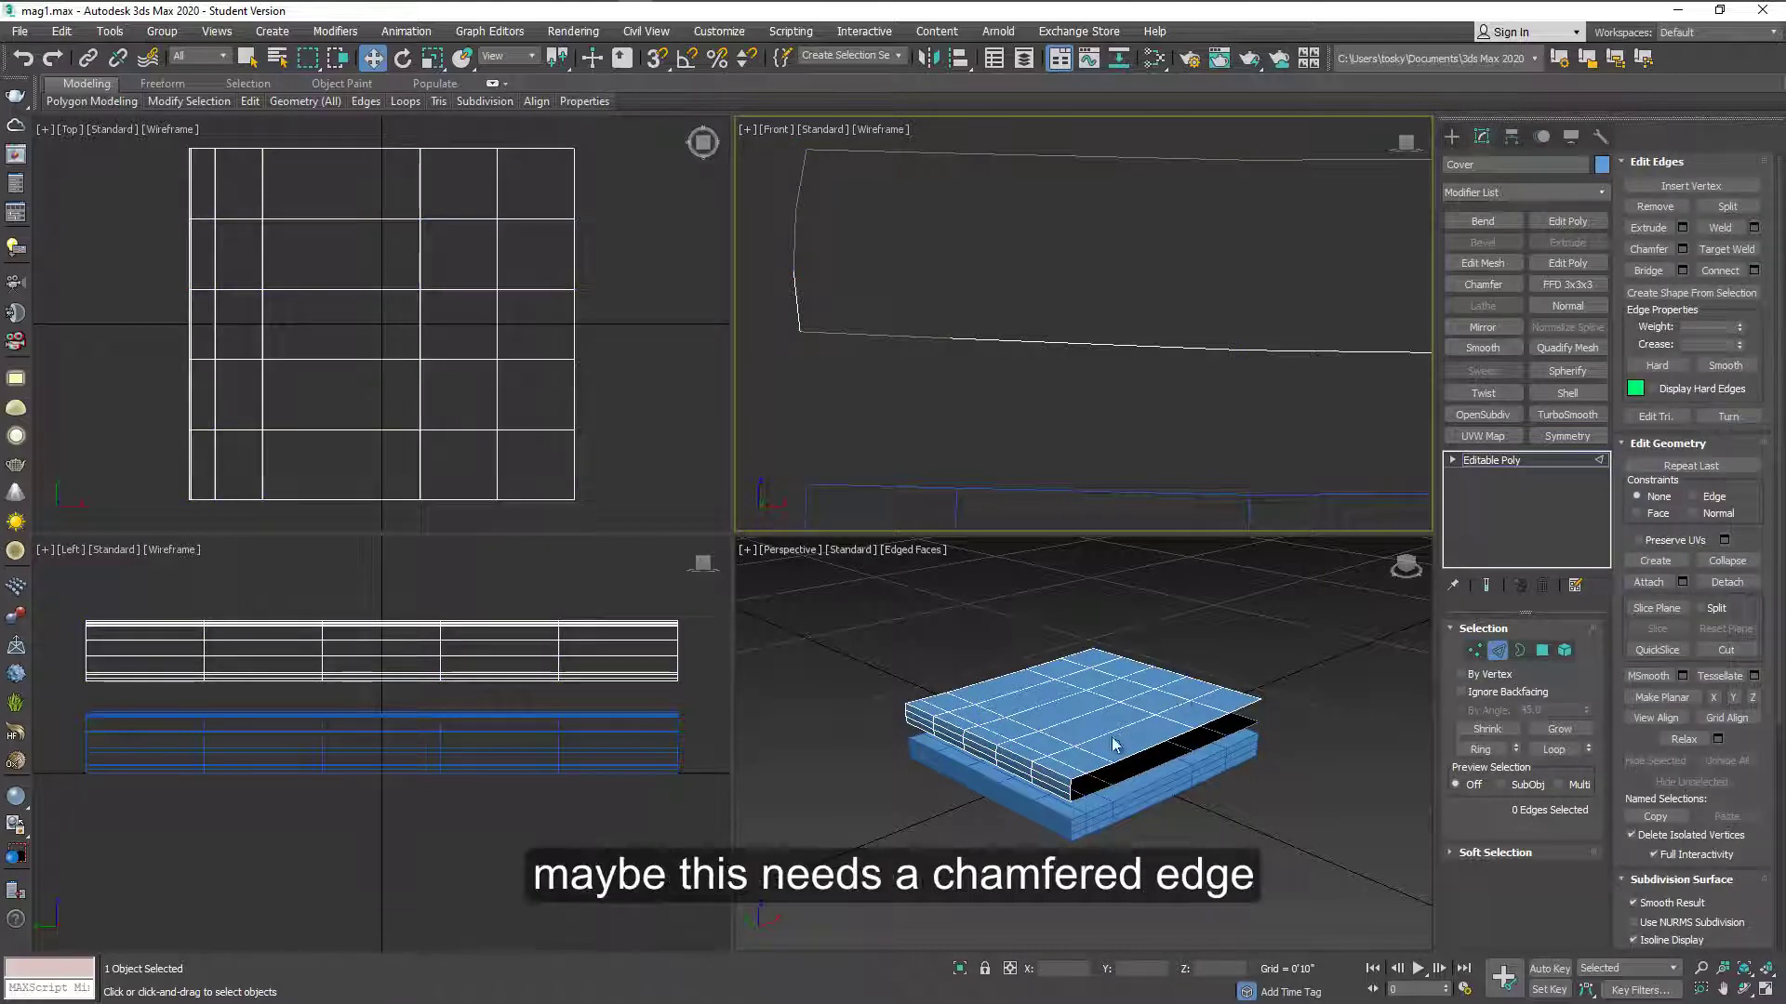
left_click(1049, 771)
left_click(1551, 753)
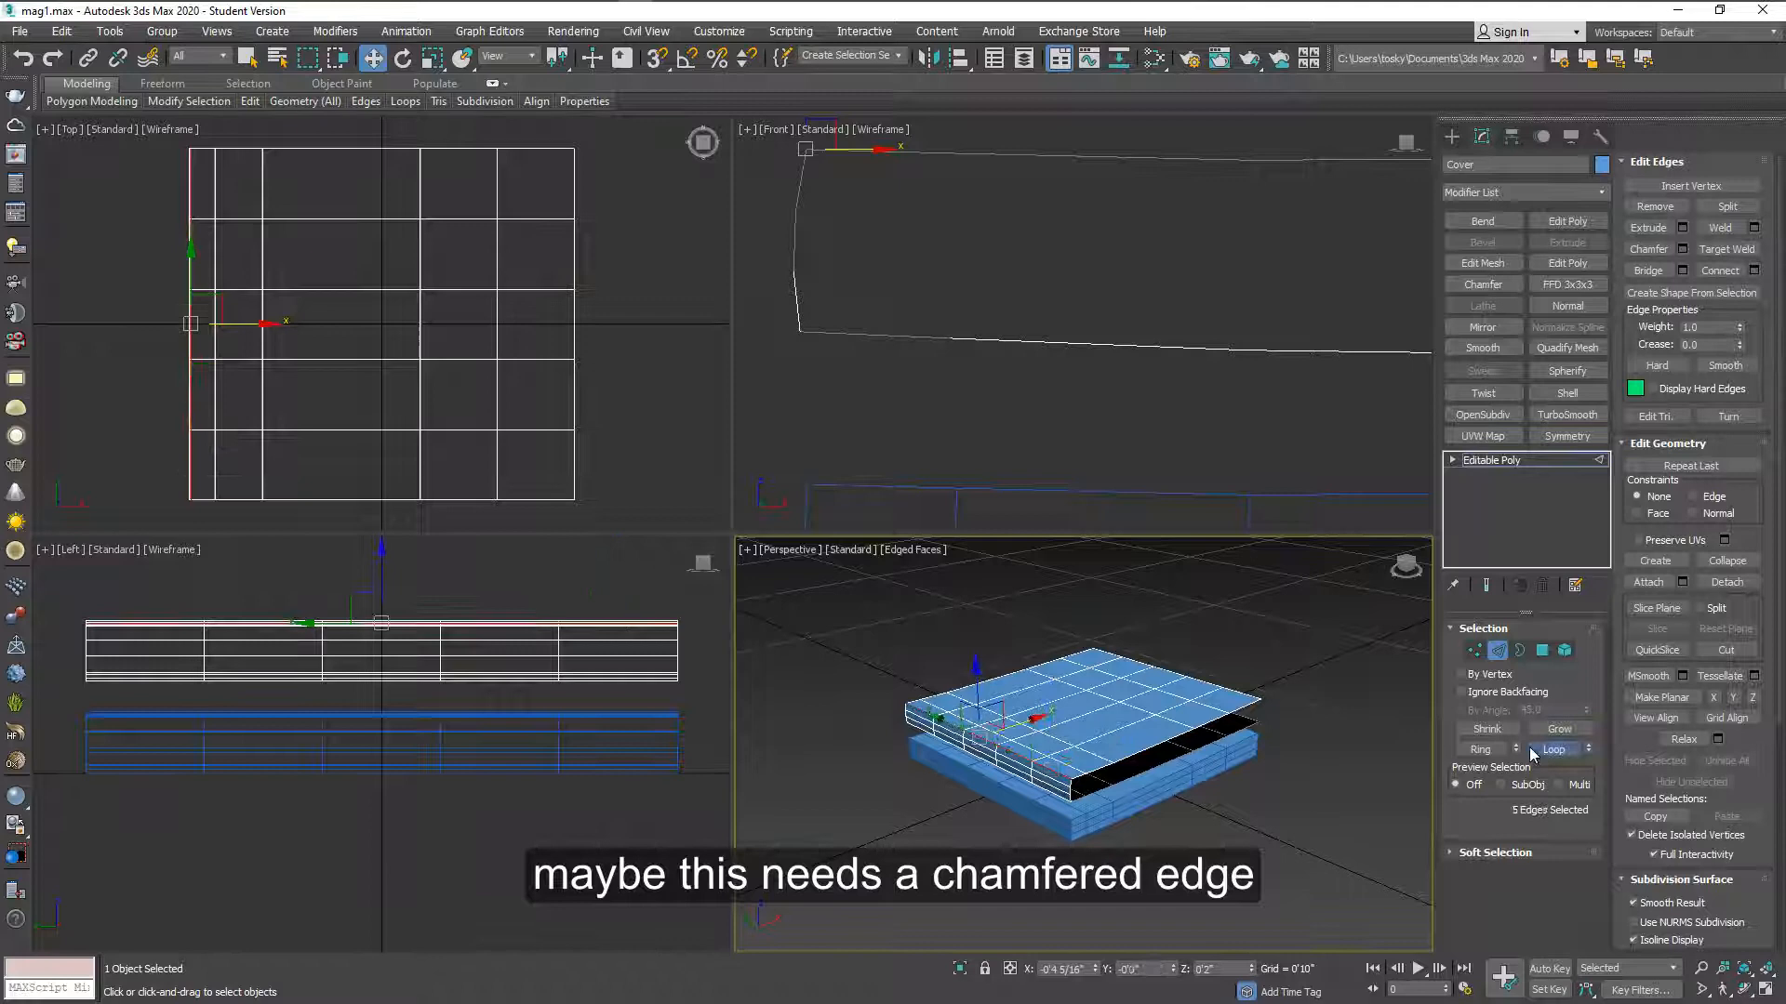
middle_click_drag(1088, 746, 1068, 781, "alt")
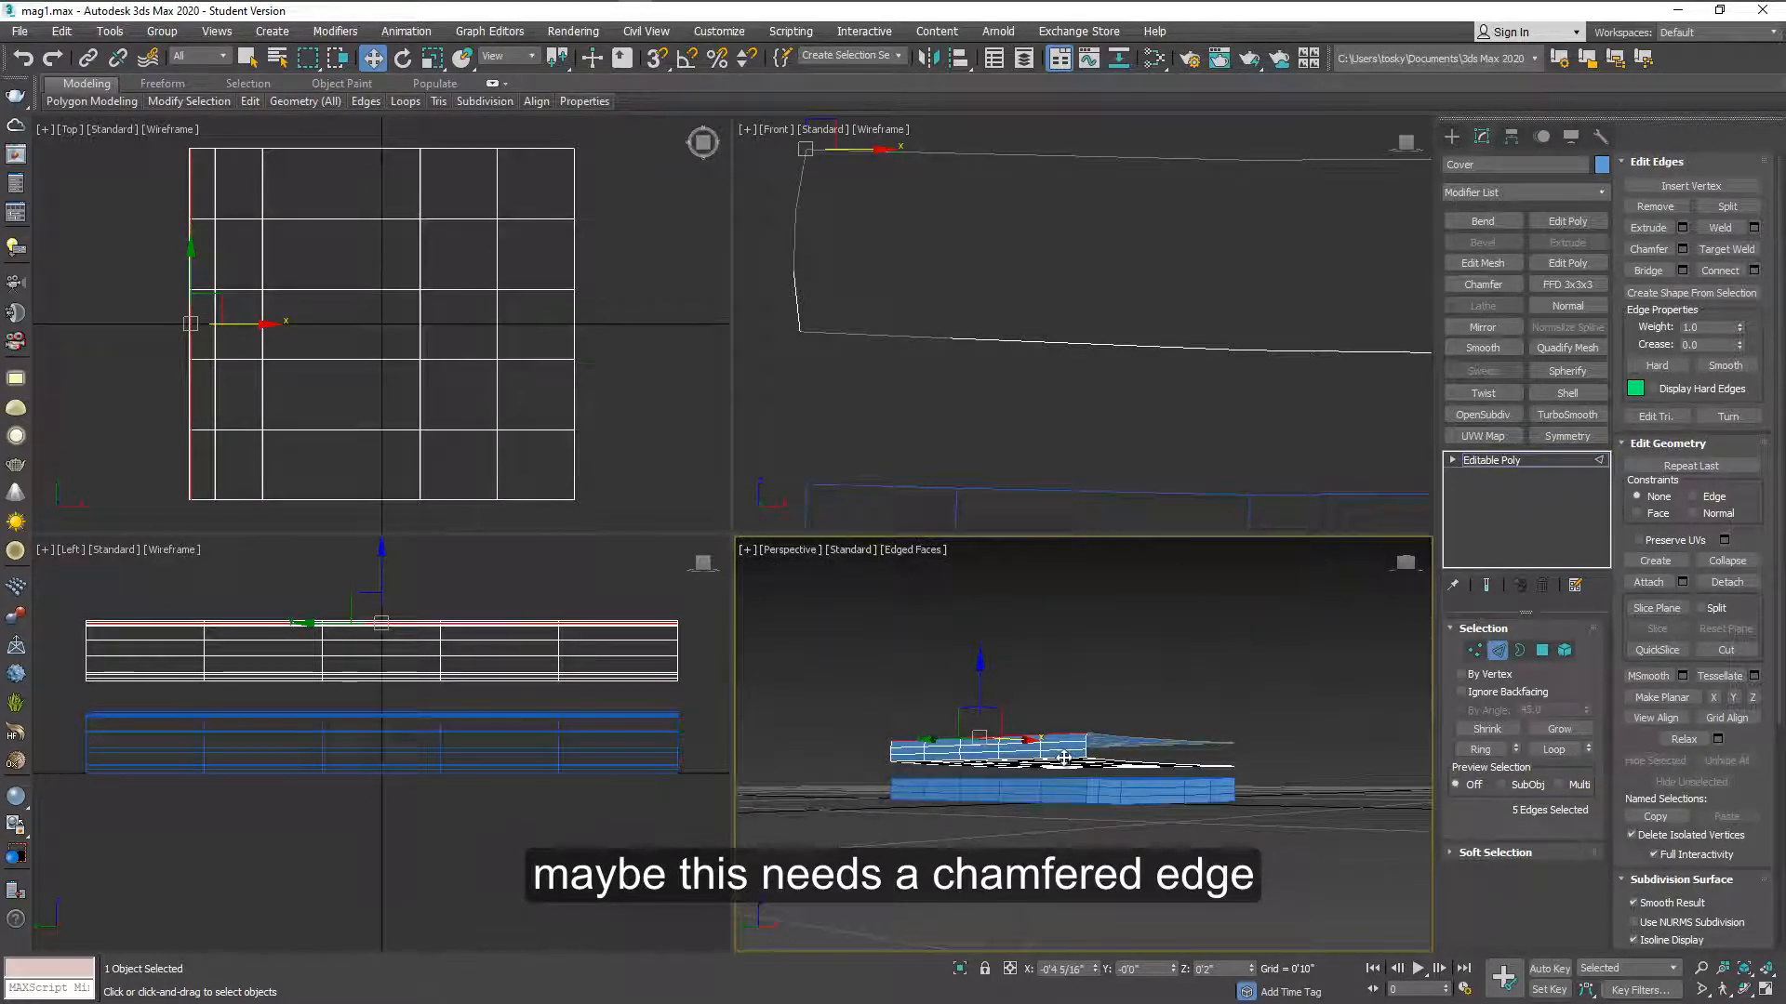
left_click(1109, 764, "ctrl")
left_click(1551, 753)
middle_click_drag(1074, 694, 1078, 746, "alt")
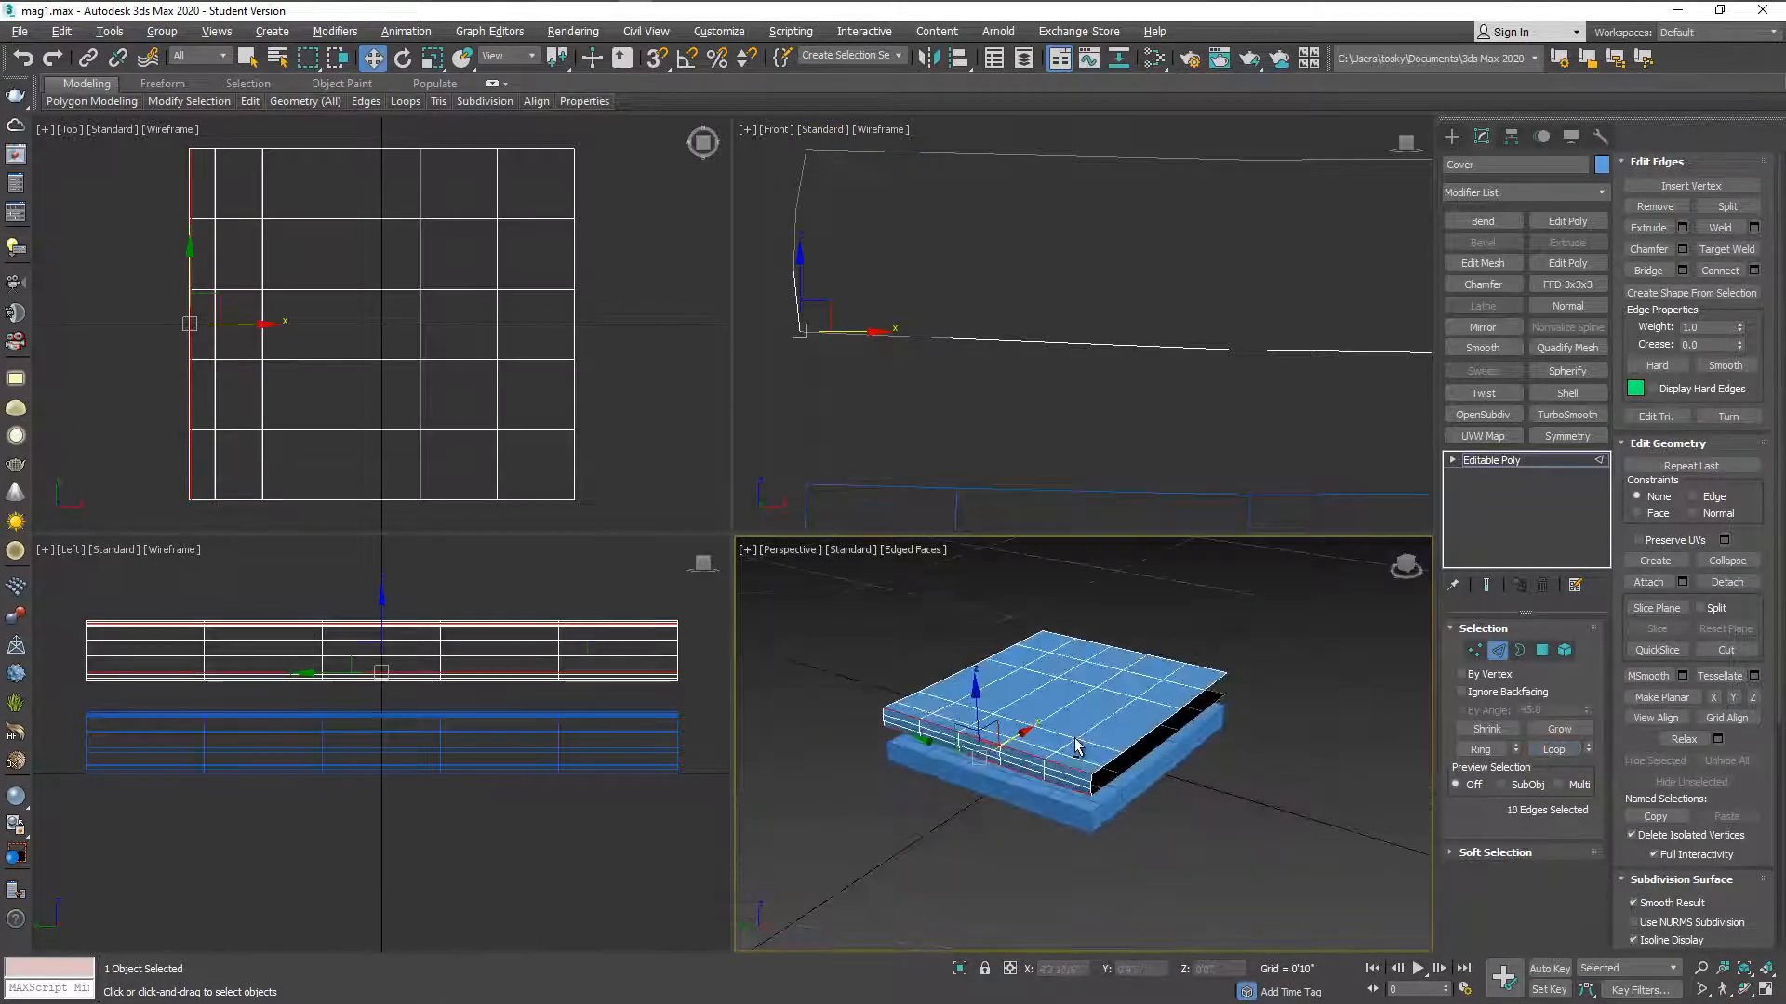
key("alt+w")
scroll(684, 572, "up", 1)
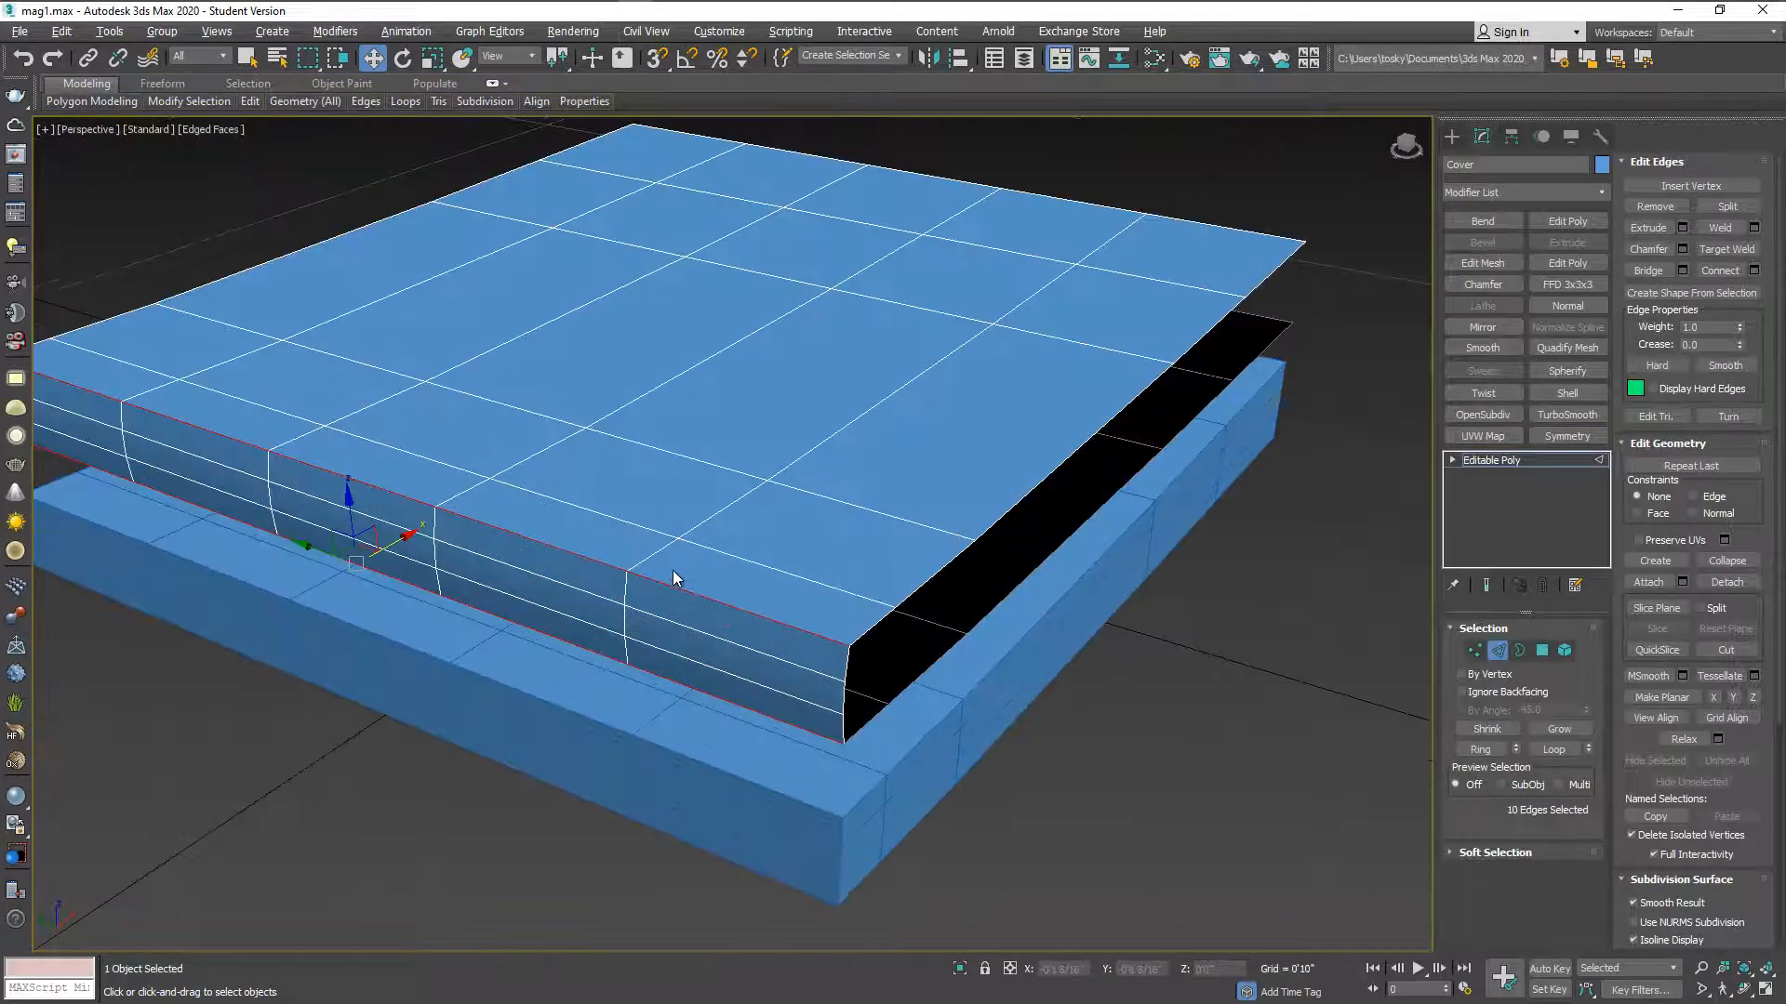
scroll(838, 502, "up", 2)
scroll(840, 493, "up", 1)
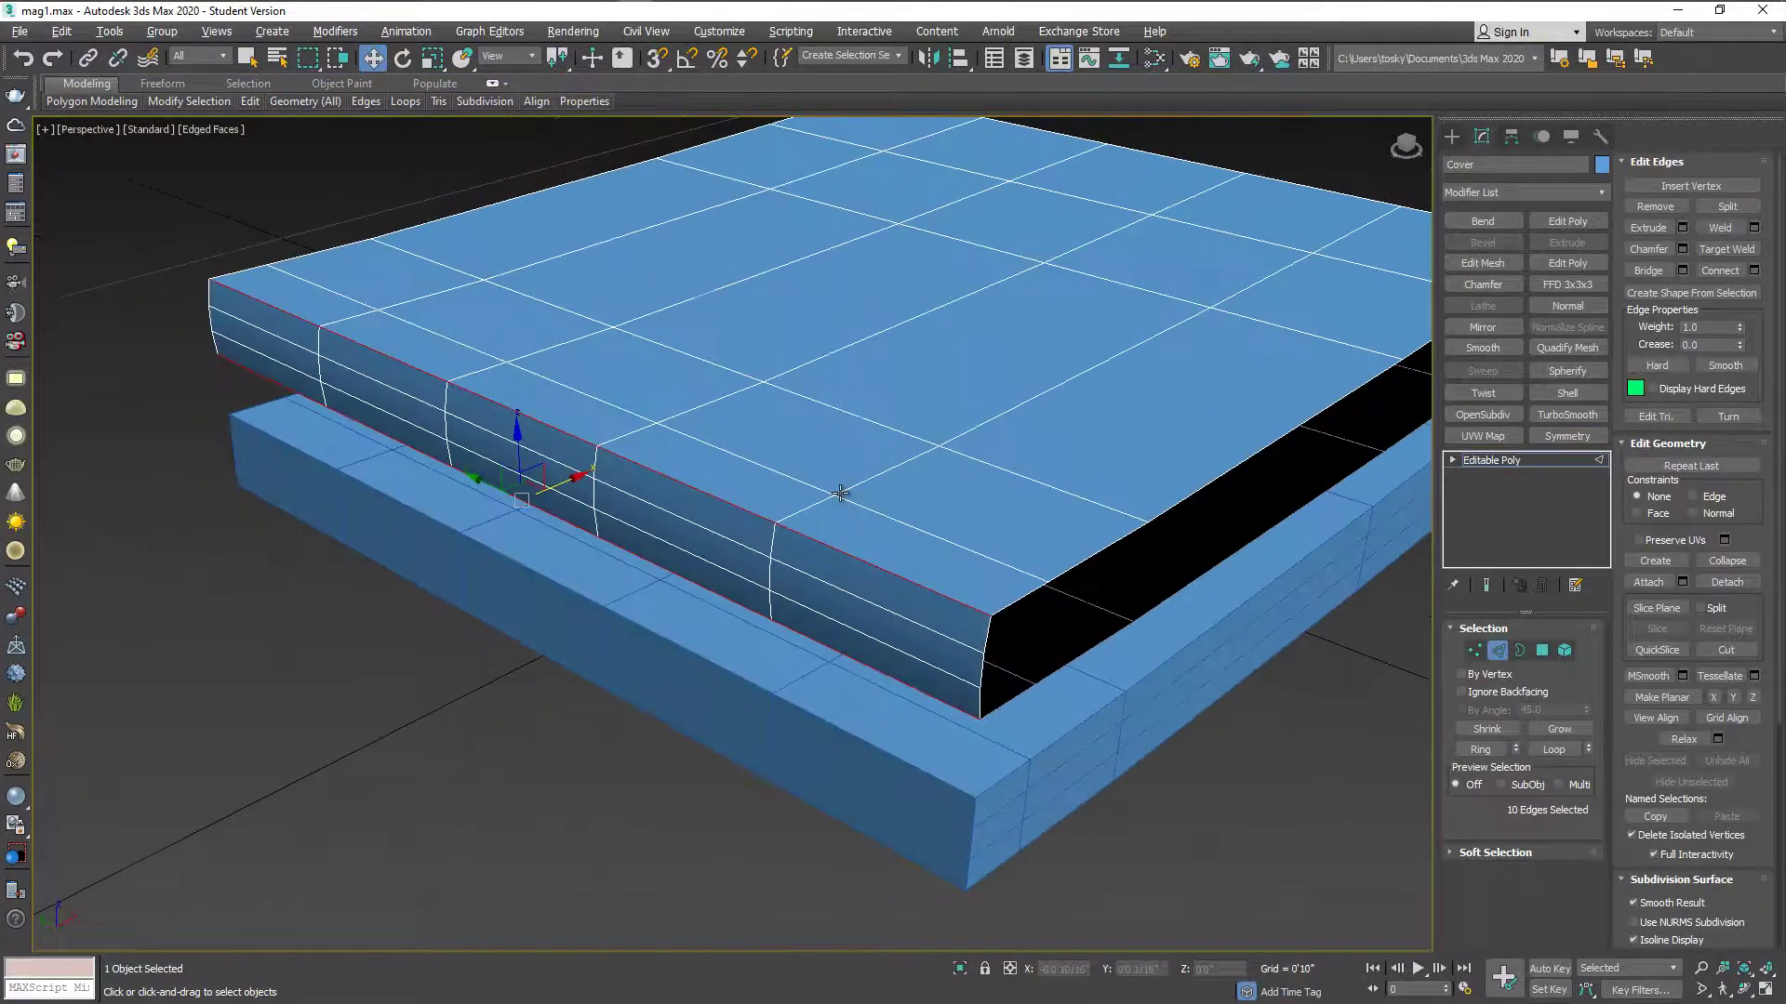
- Chamfer the spine edges with amount 0.1 and confirm
left_click(1682, 248)
double_click(776, 571)
type("0.1")
key("Return")
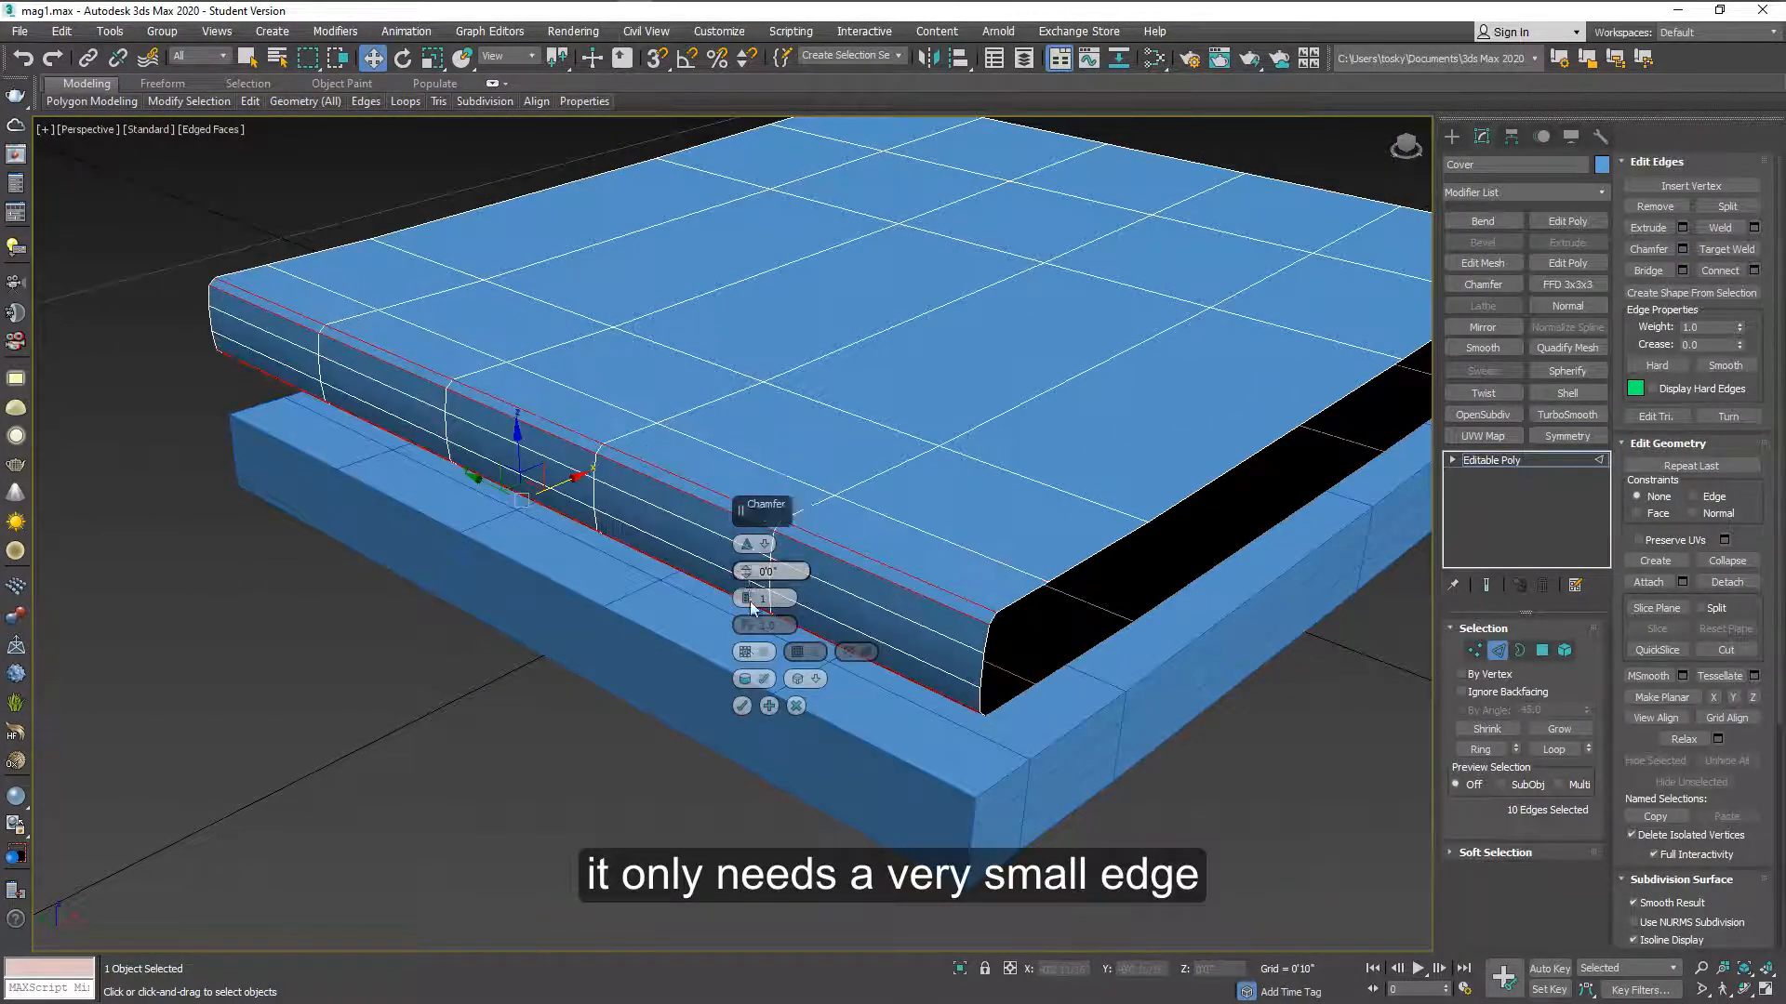
left_click(742, 706)
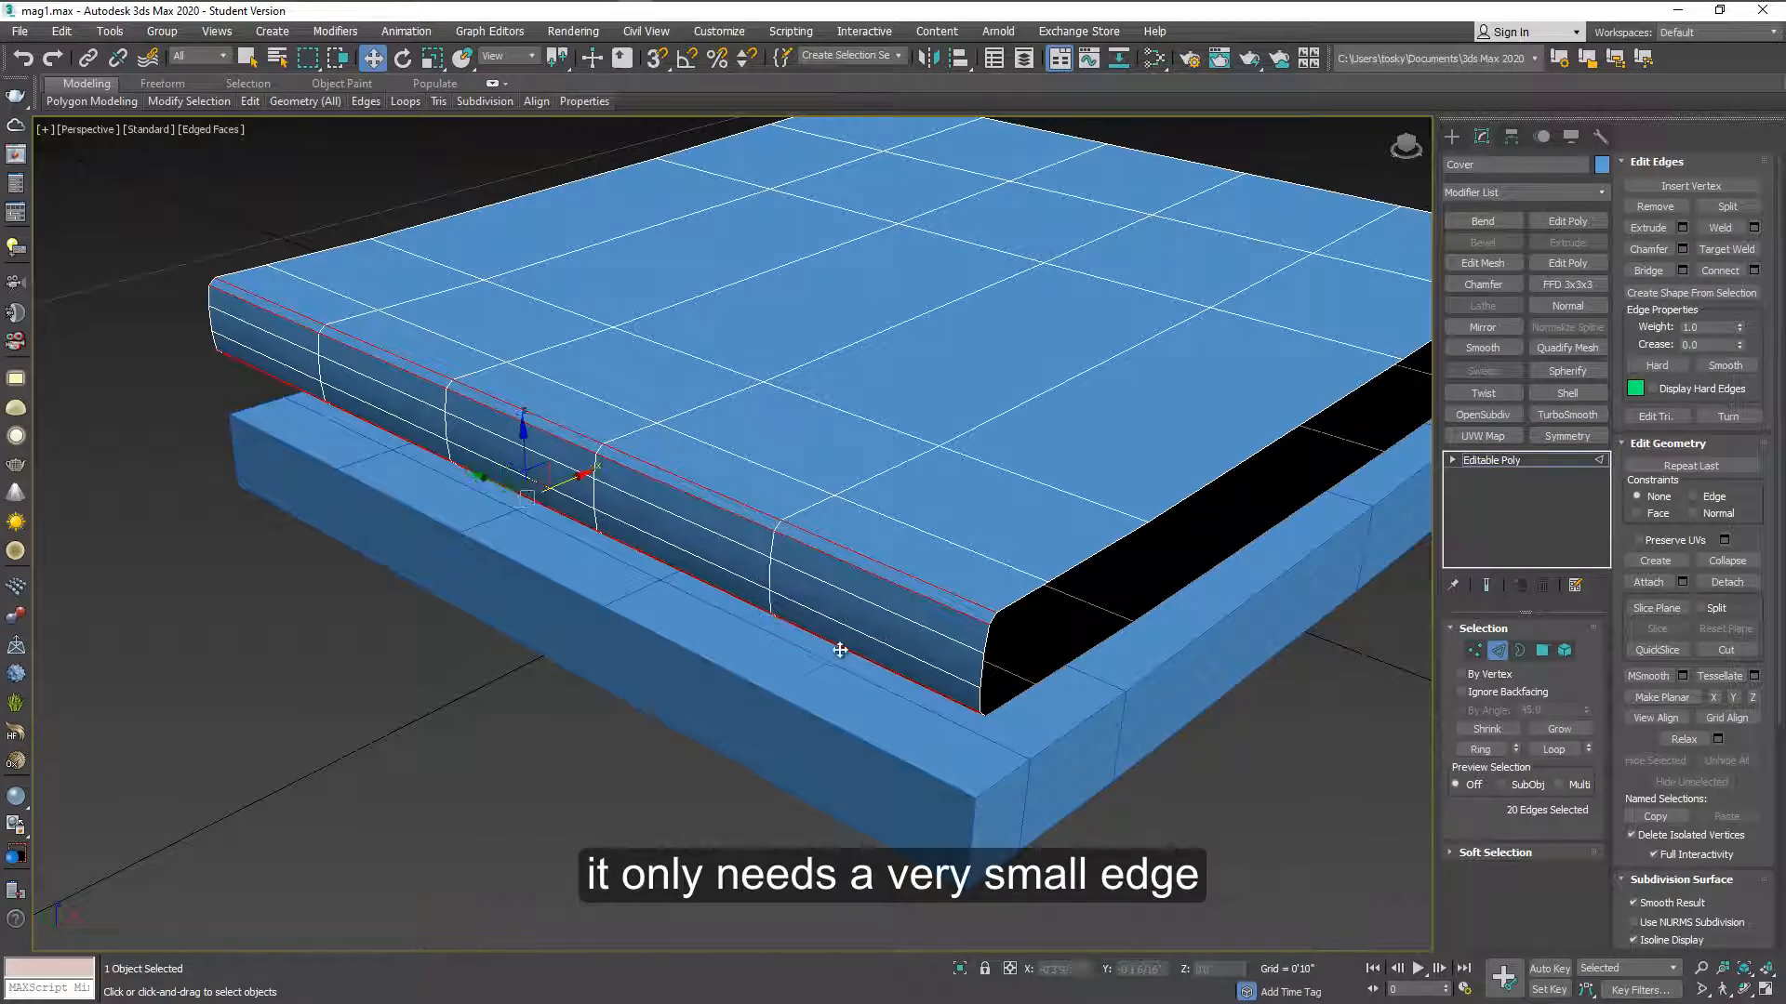
scroll(837, 503, "down", 3)
mouse_move(838, 558)
middle_mouse_down("alt")
mouse_move(836, 486)
mouse_move(782, 544)
mouse_move(698, 502)
middle_mouse_up("alt")
scroll(781, 545, "down", 2)
- In the four-view layout, move the Cover's lower vertices slightly down so it overhangs the page block
key("alt+w")
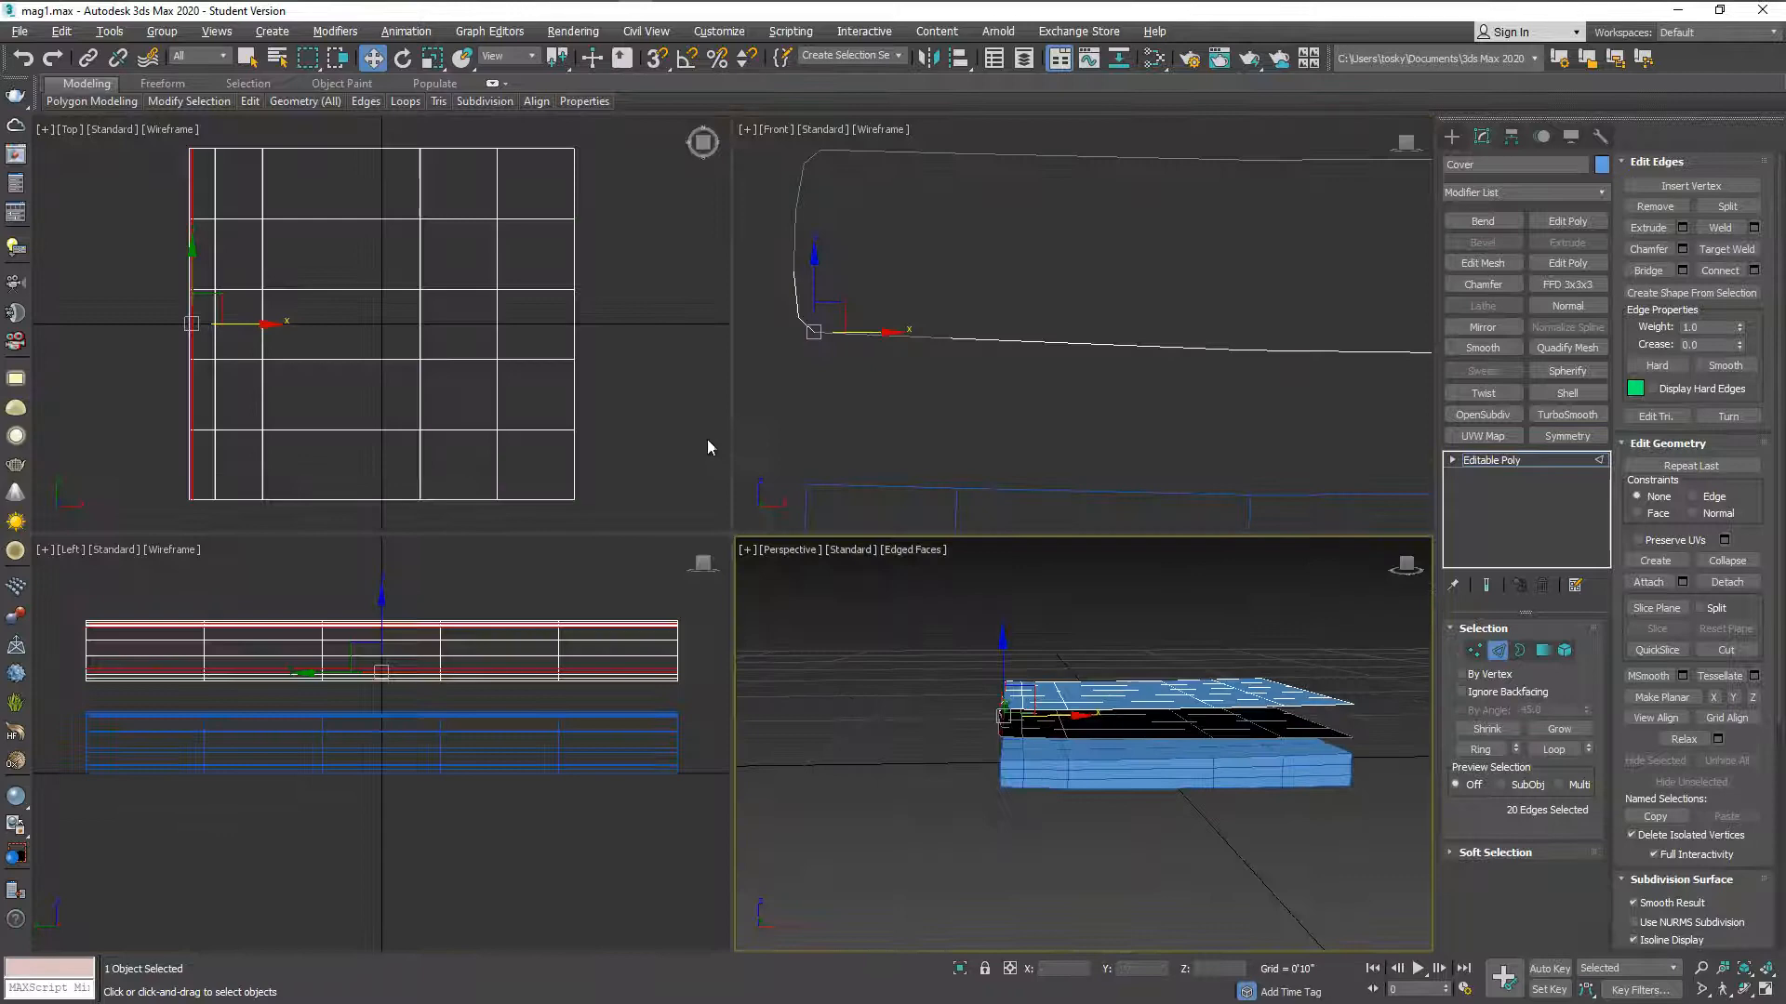
scroll(903, 360, "up", 2)
scroll(938, 405, "down", 2)
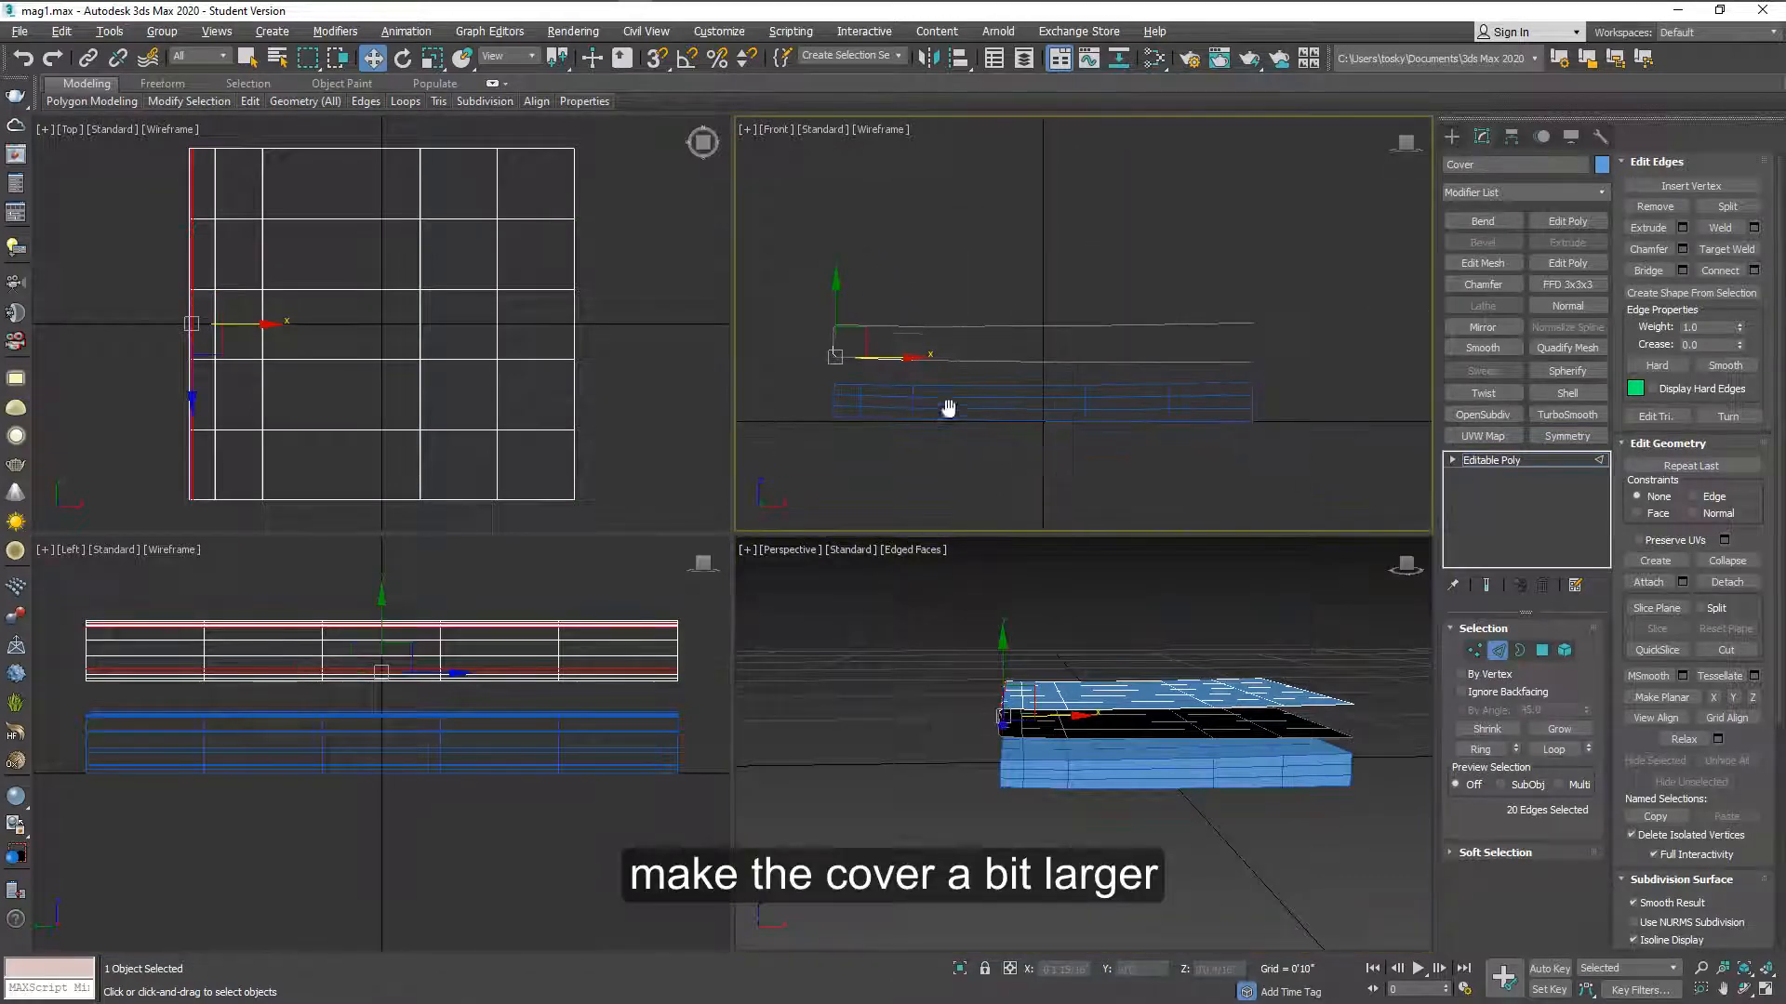
key("1")
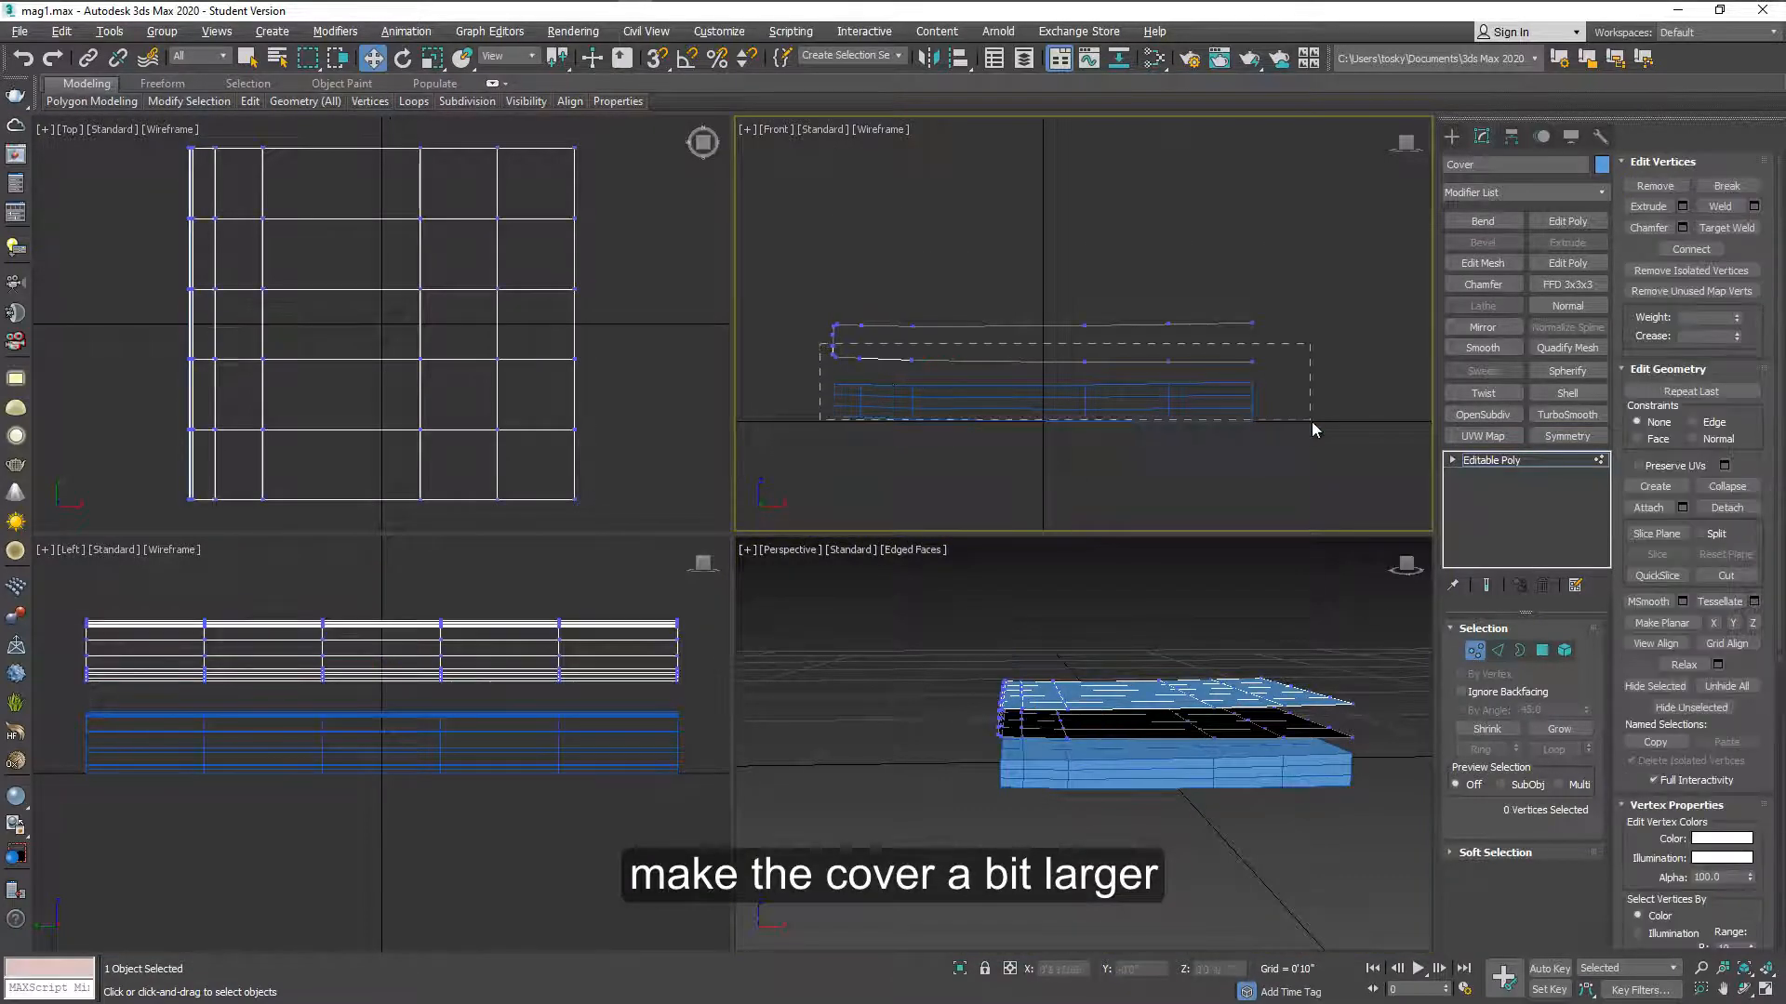
left_click_drag(823, 328, 1312, 422)
scroll(998, 359, "up", 3)
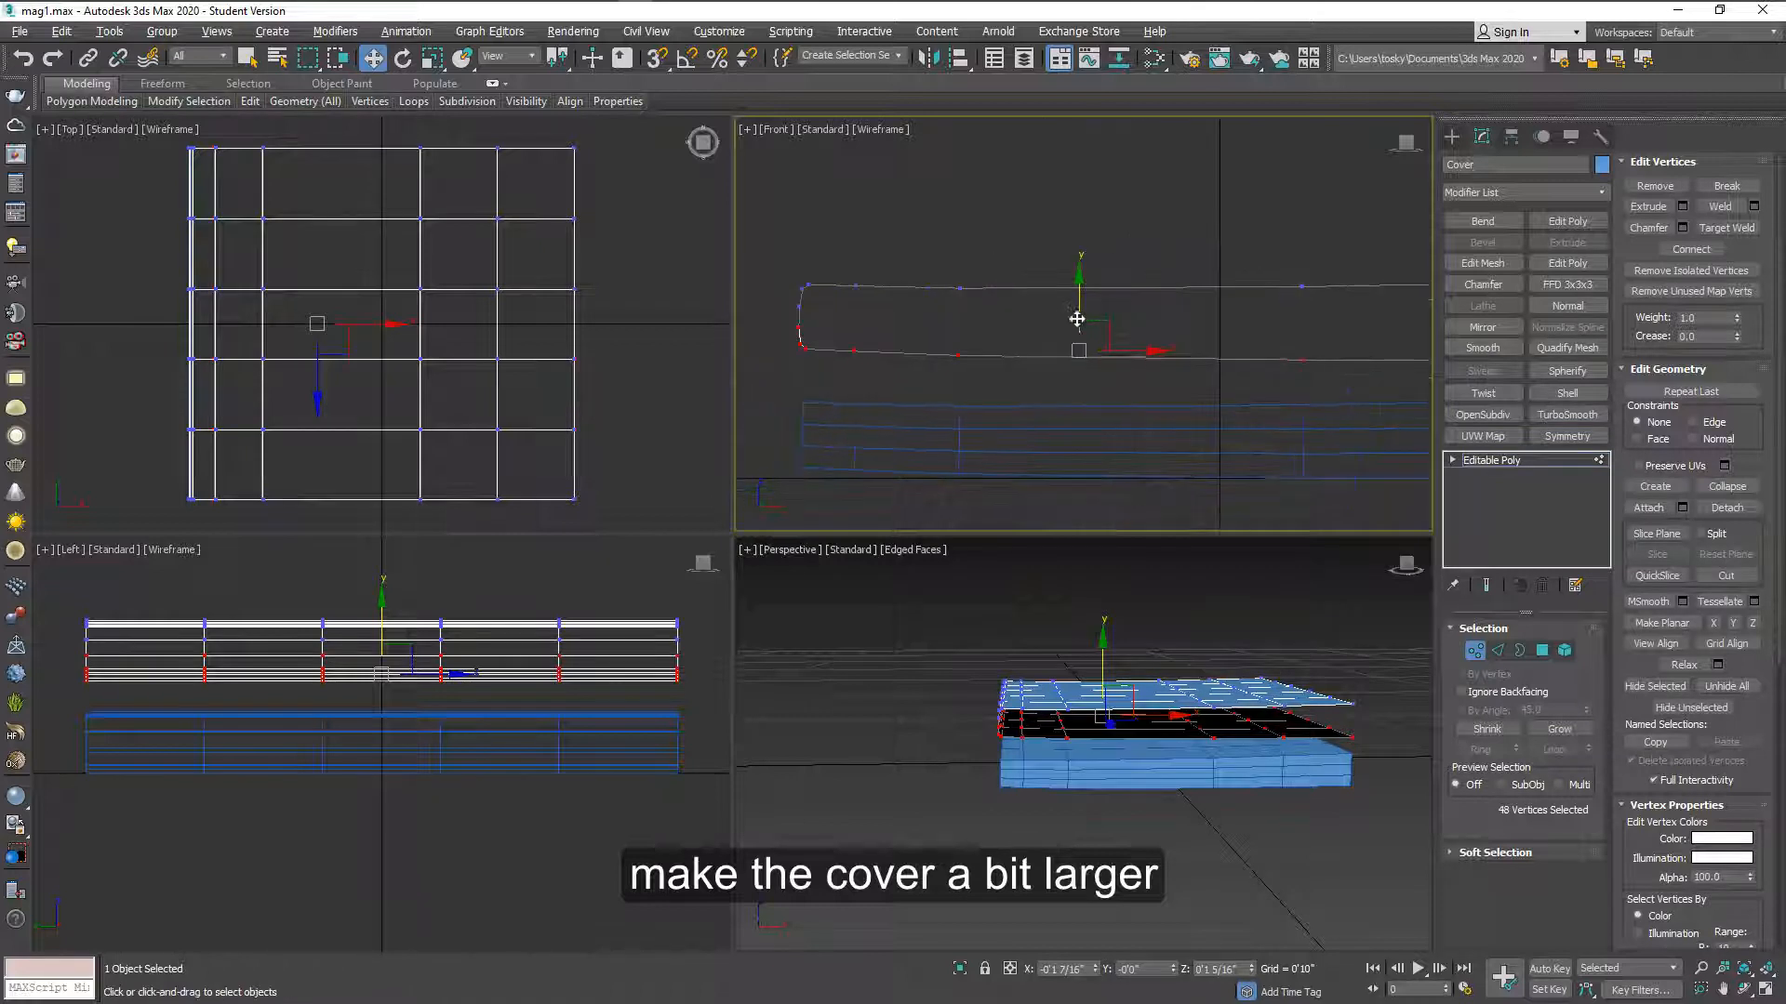
left_click_drag(1079, 304, 1078, 313)
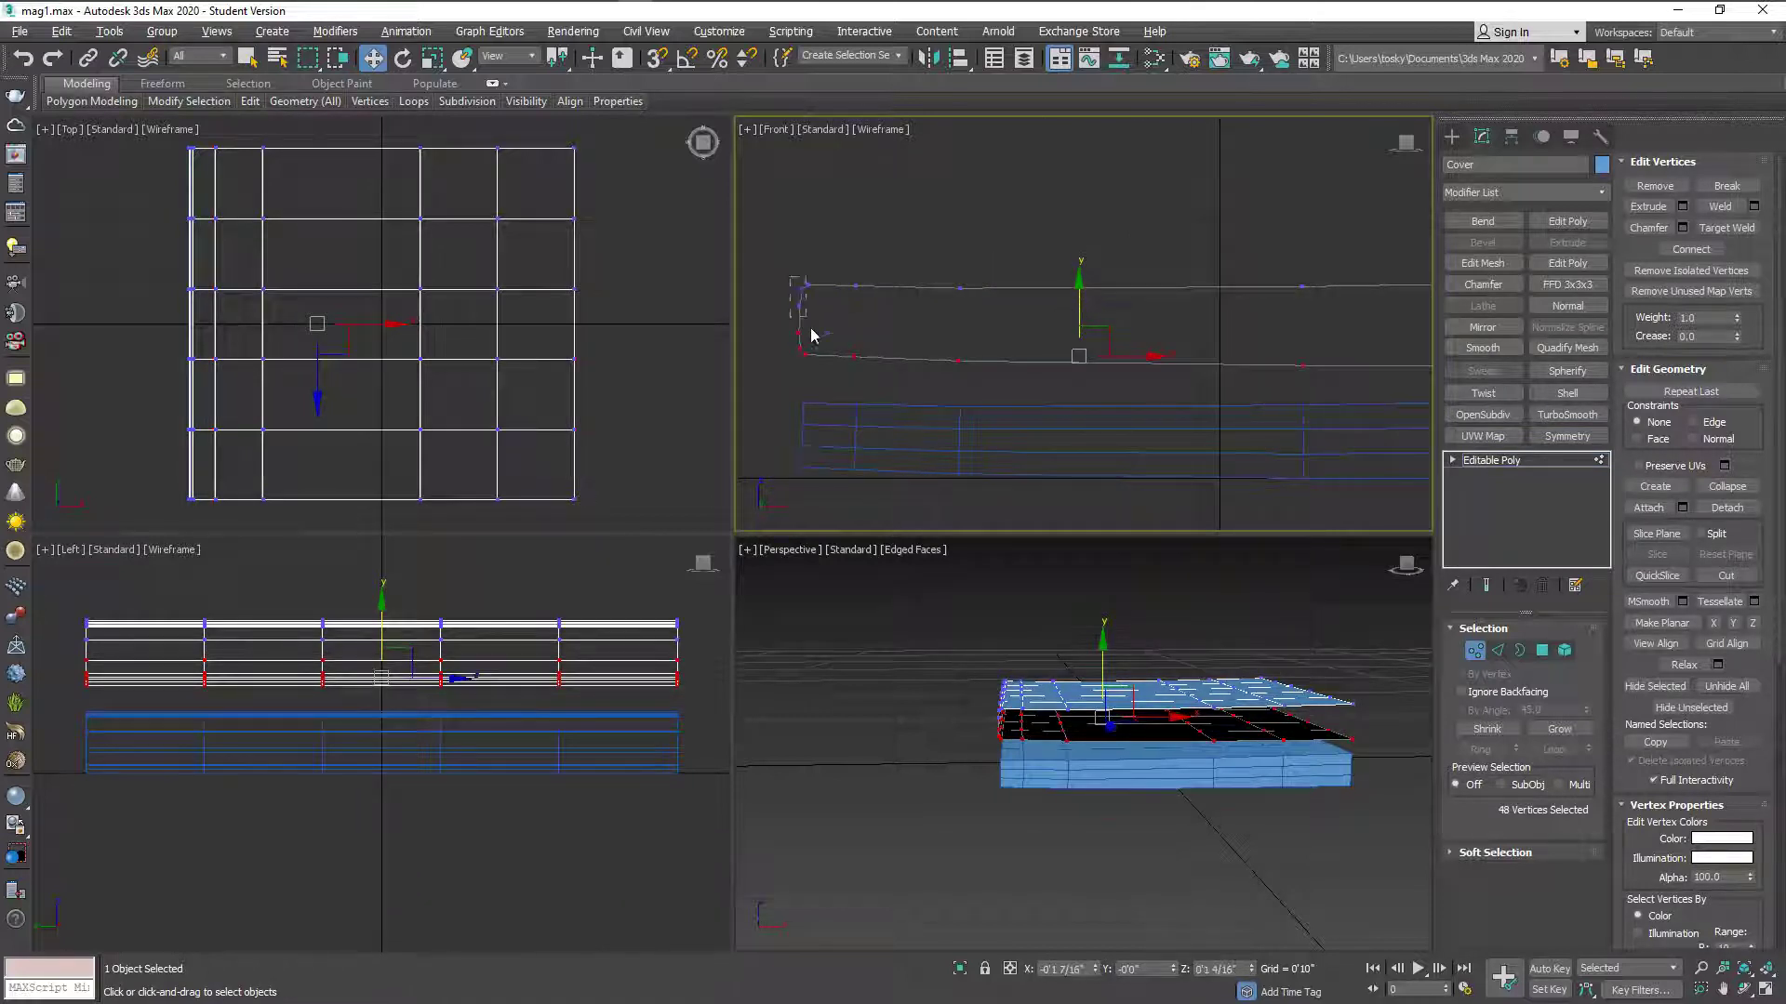
mouse_move(811, 334)
left_mouse_down()
mouse_move(821, 373)
mouse_move(834, 322)
left_mouse_up()
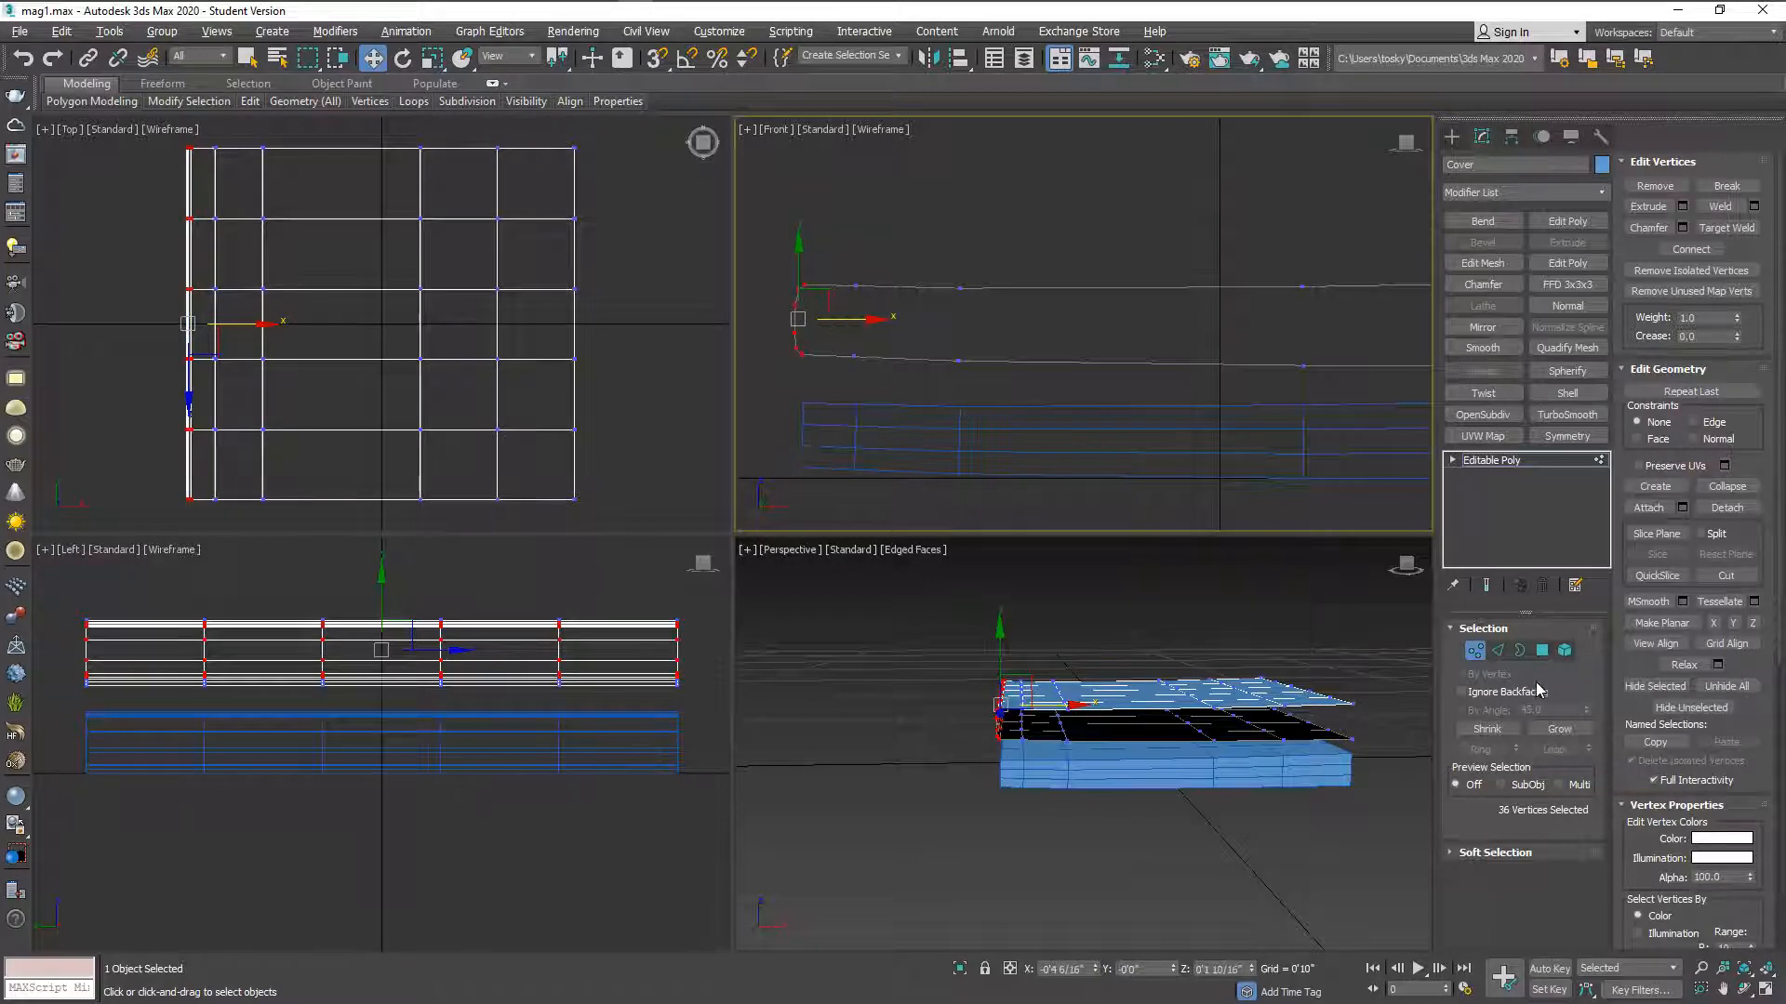
left_click(1475, 651)
- Lift the cover's right-edge vertices so the edge curls upward away from the pages
key("z")
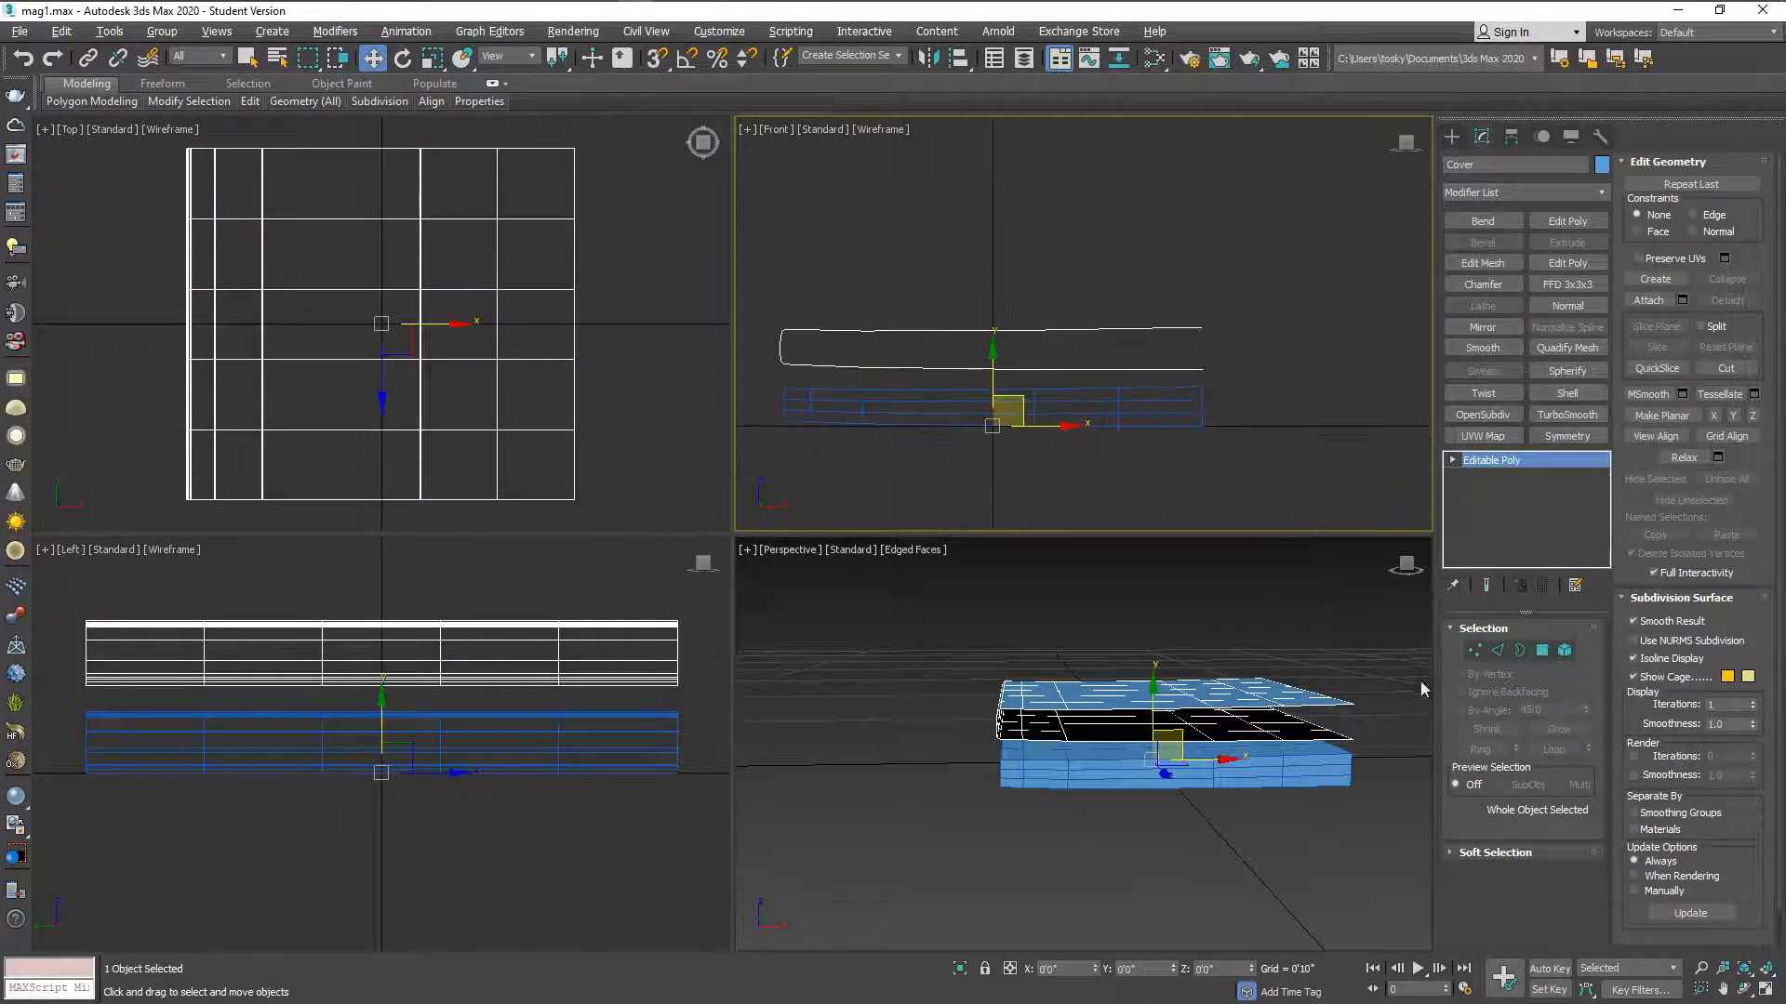
key("1")
left_click_drag(1189, 314, 1214, 380)
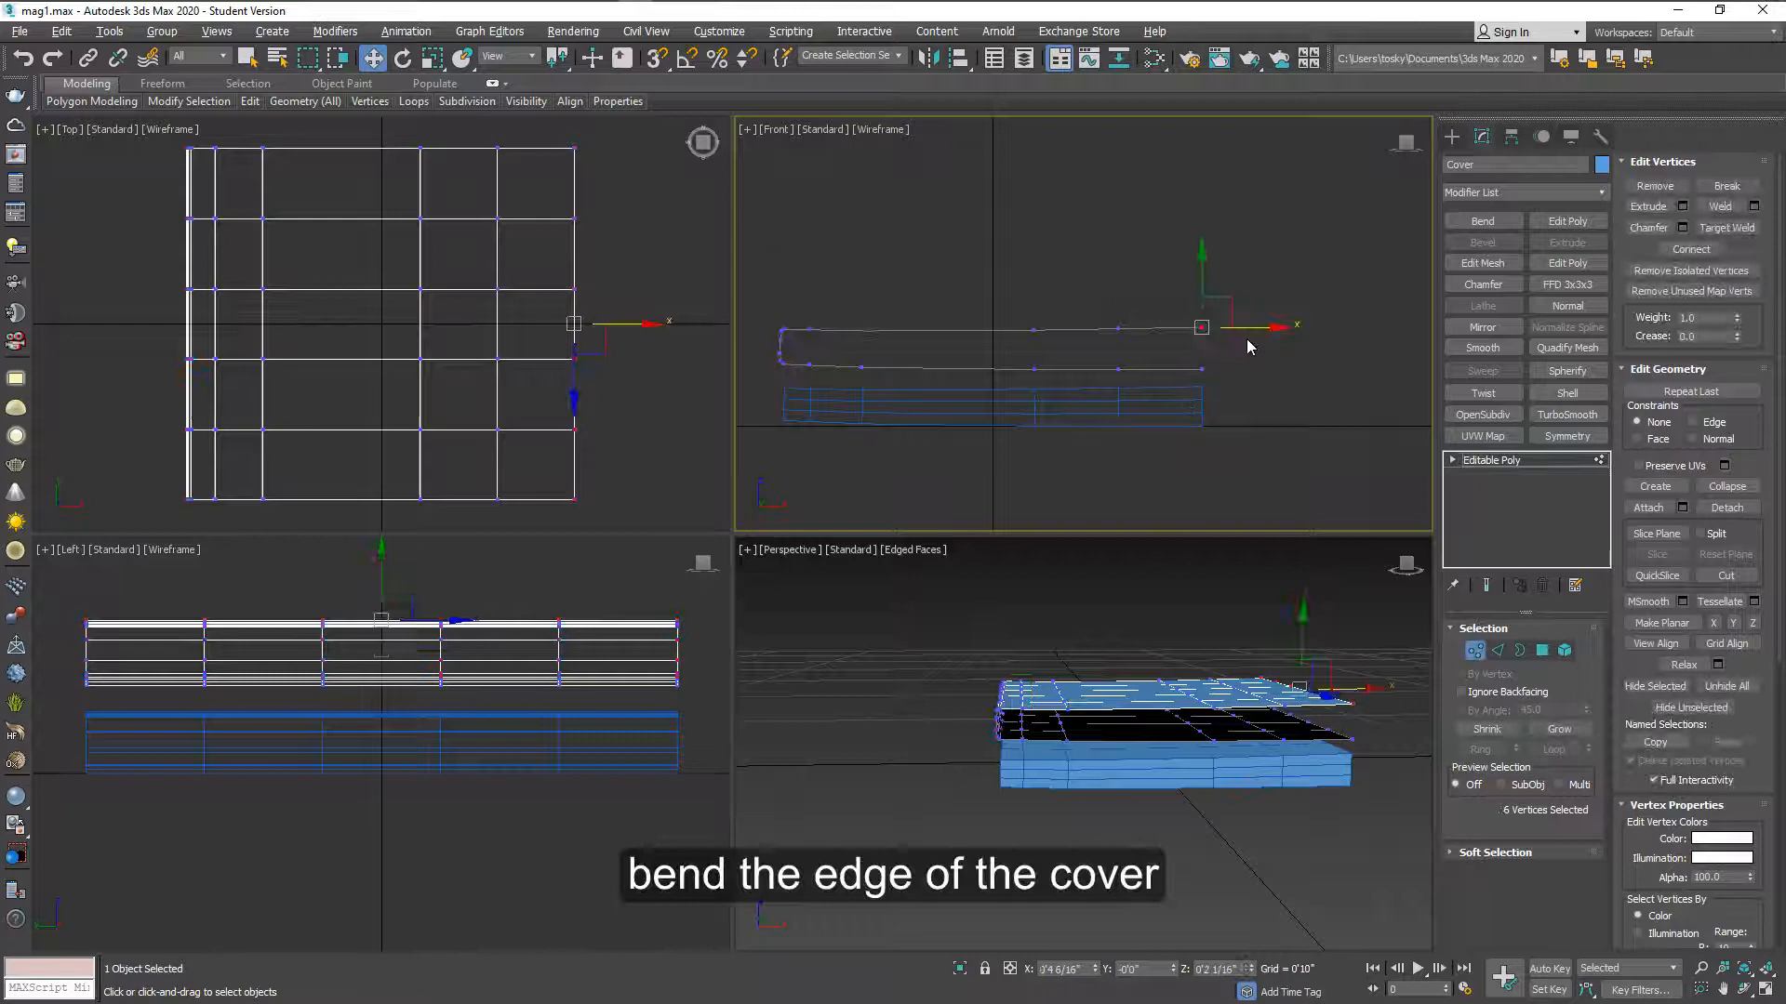
left_click_drag(1234, 304, 1188, 289)
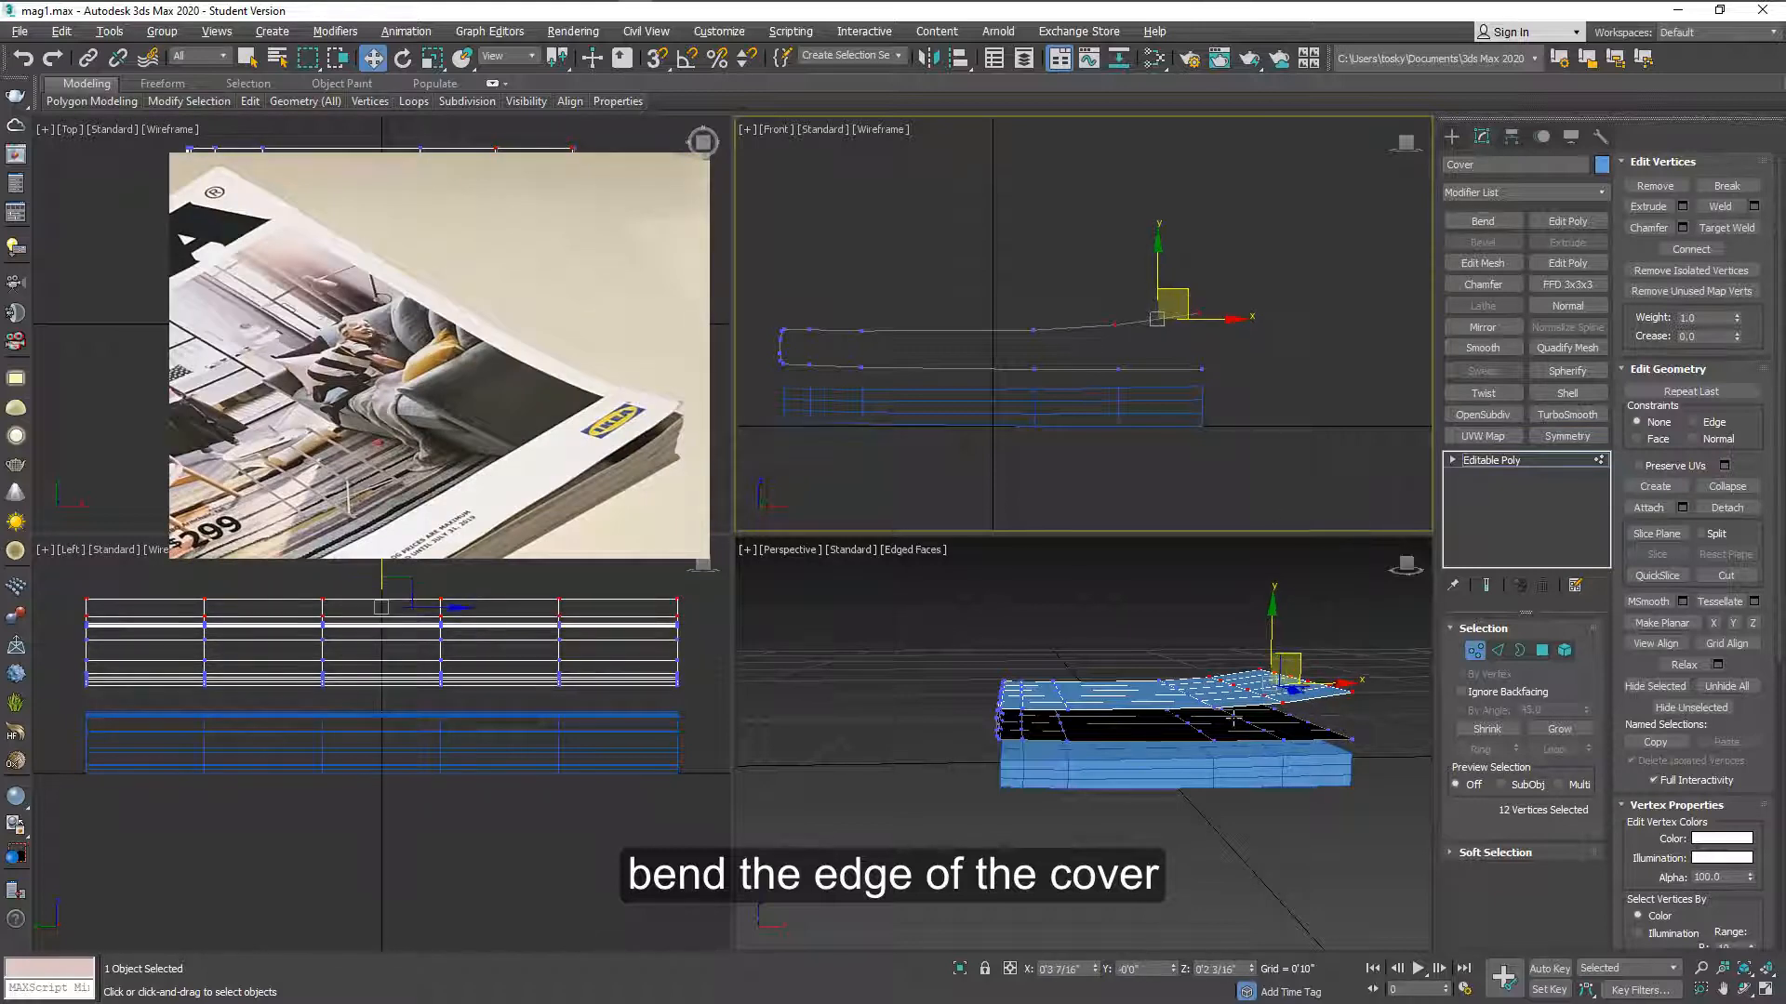
- Nudge the bent edge slightly higher in the front view and leave vertex editing
middle_click_drag(1234, 719, 1168, 722, "alt")
left_click(1156, 321)
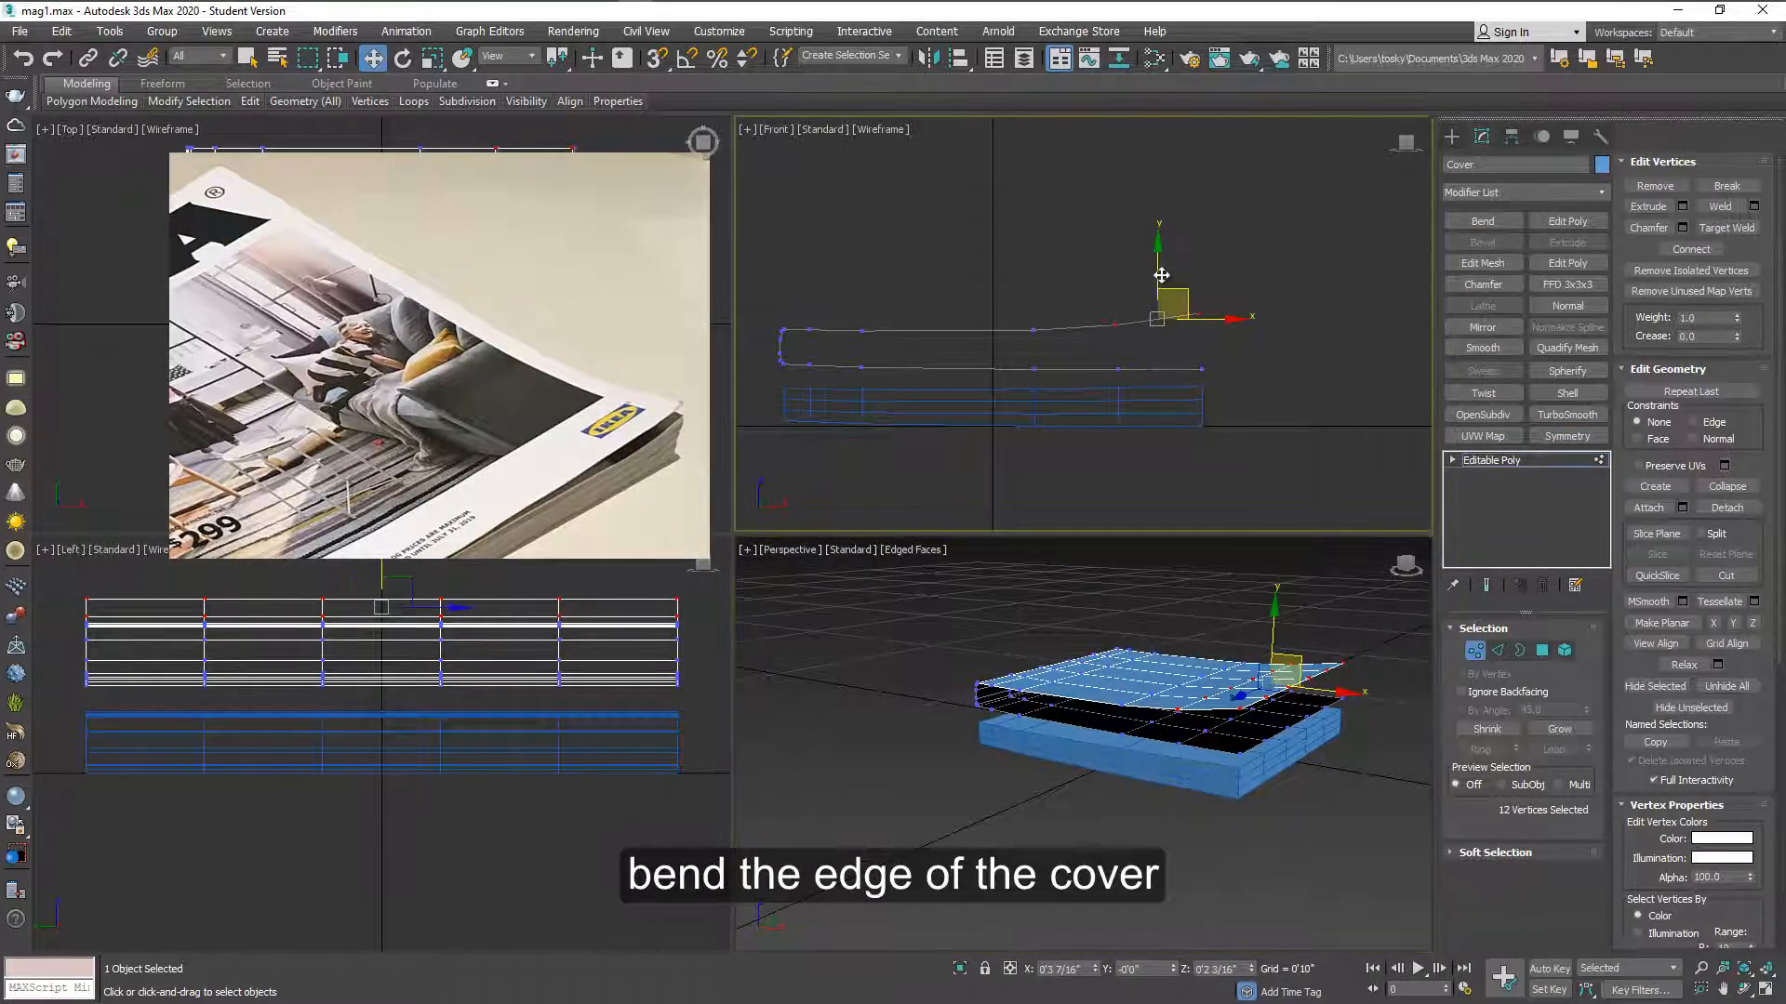
left_click_drag(1159, 280, 1160, 274)
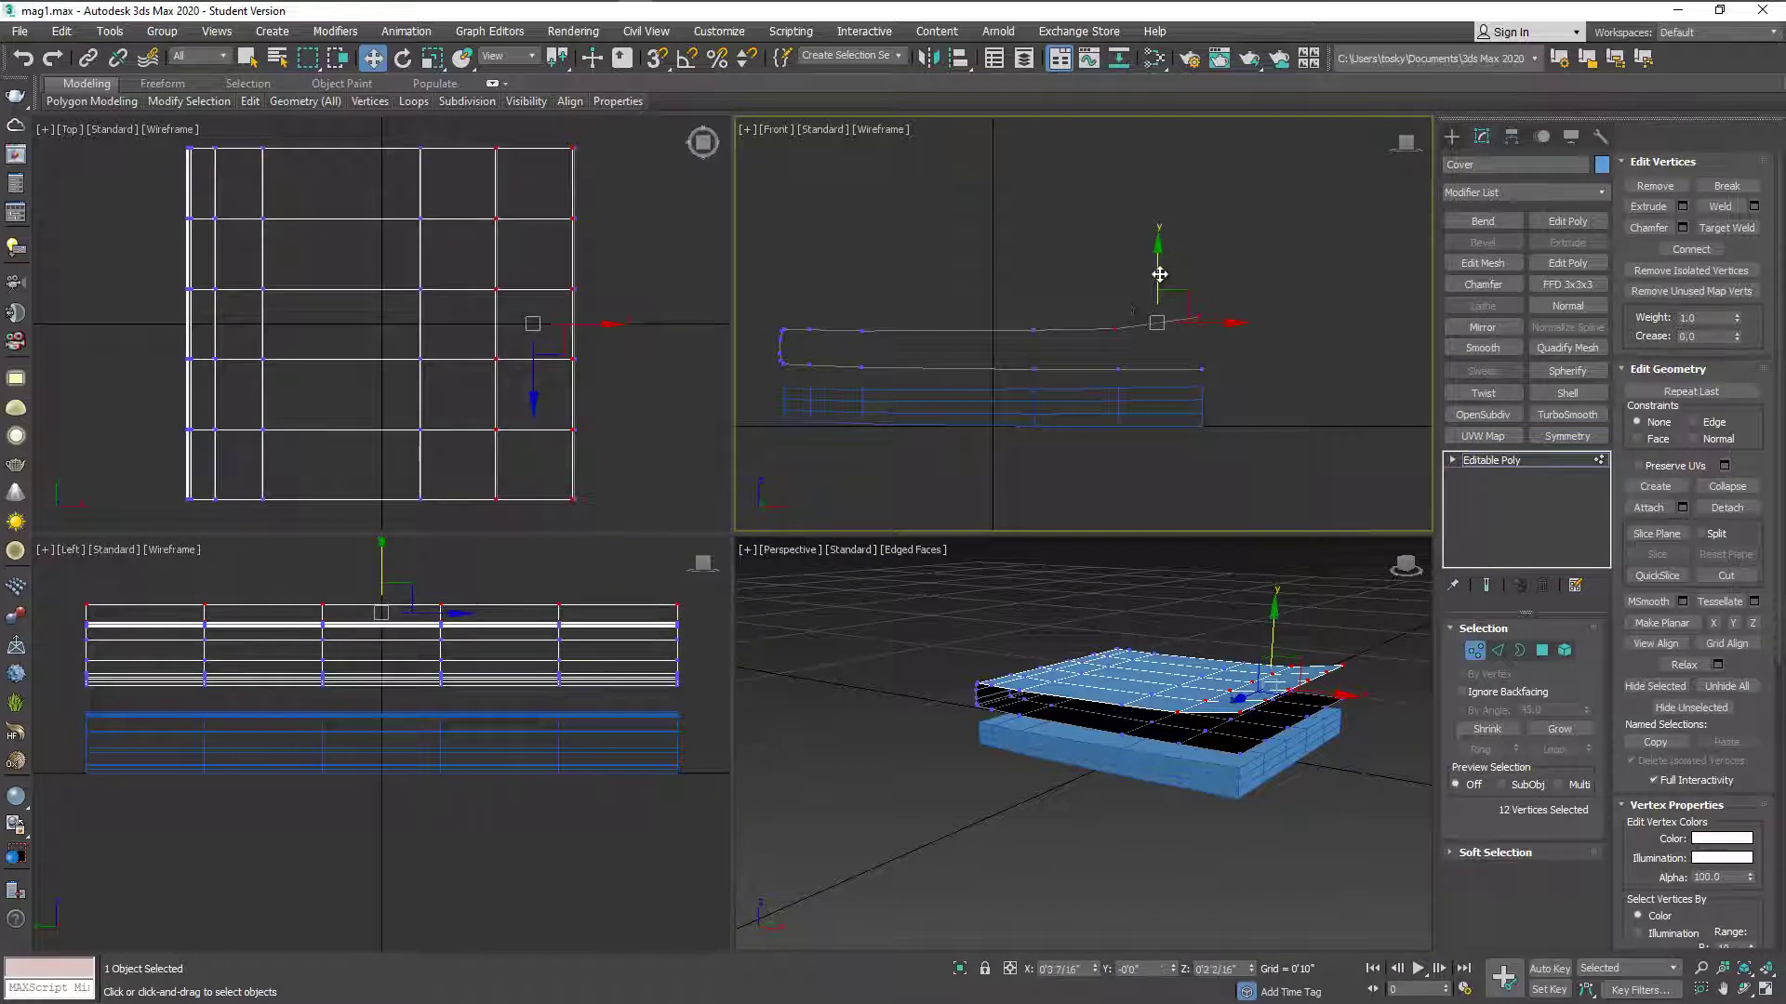
left_click(1475, 651)
middle_click_drag(1229, 669, 1184, 652, "alt")
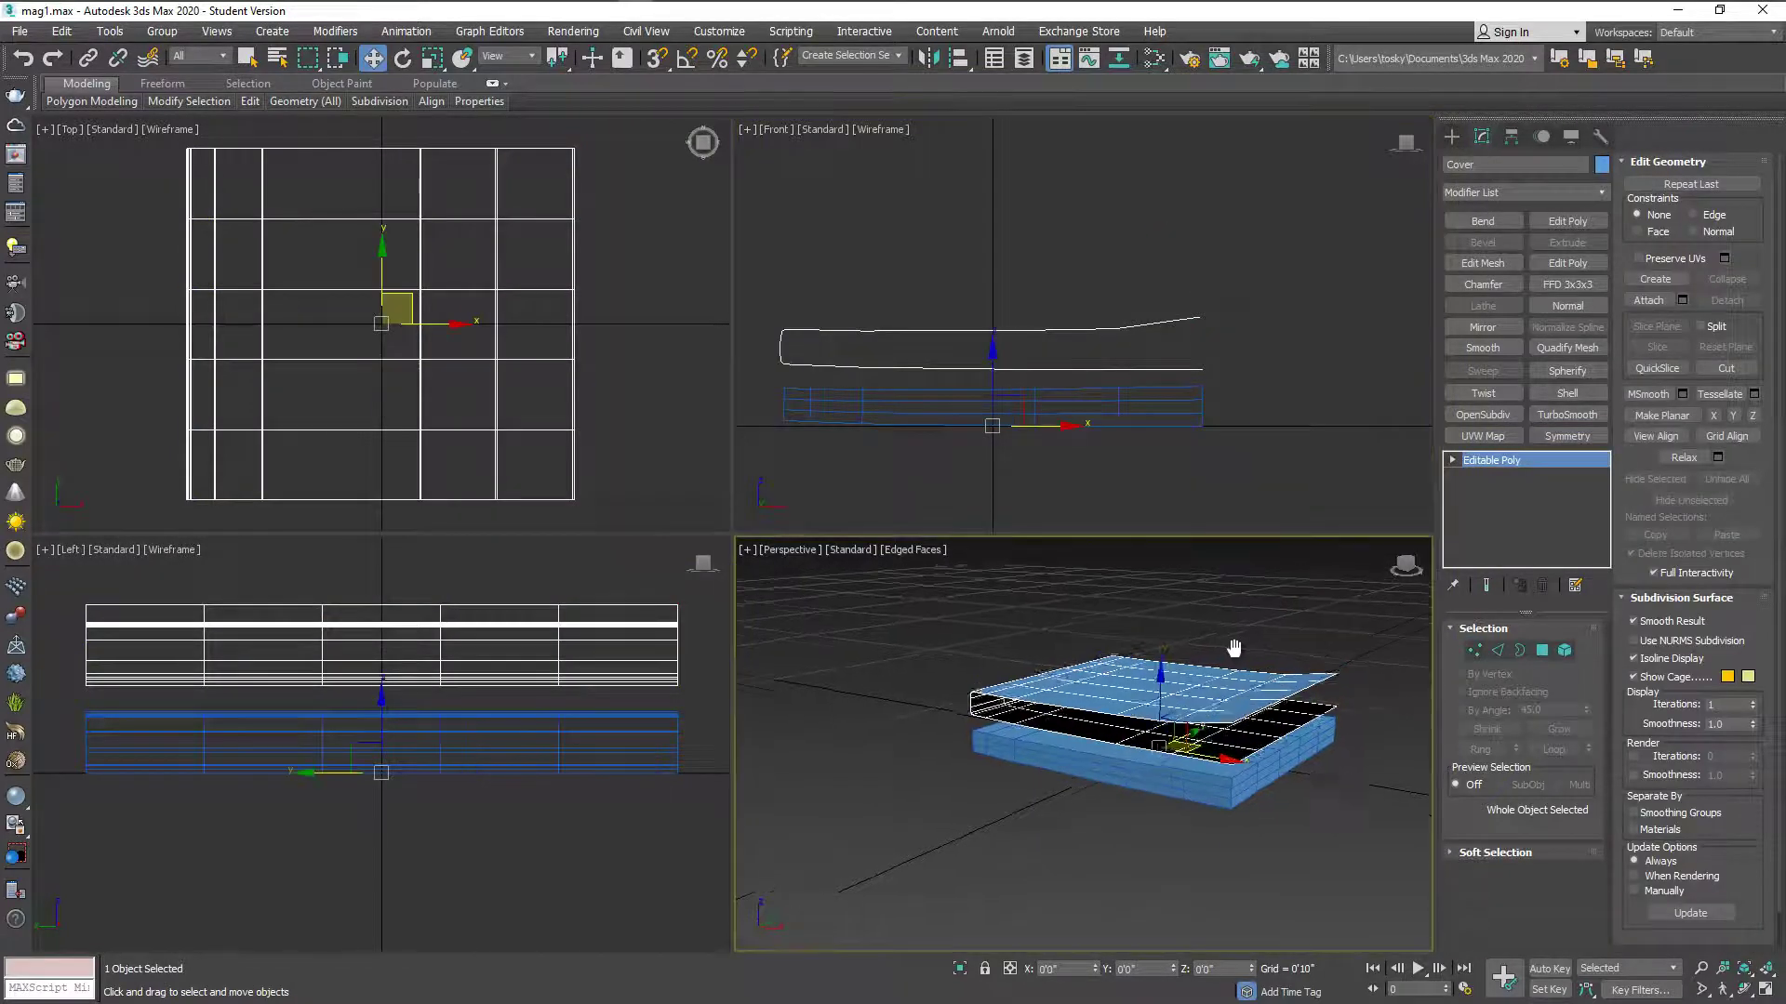
- In Render Setup choose V-Ray Next and lock Quad 4 - Perspective as the view to render
left_click(1183, 652)
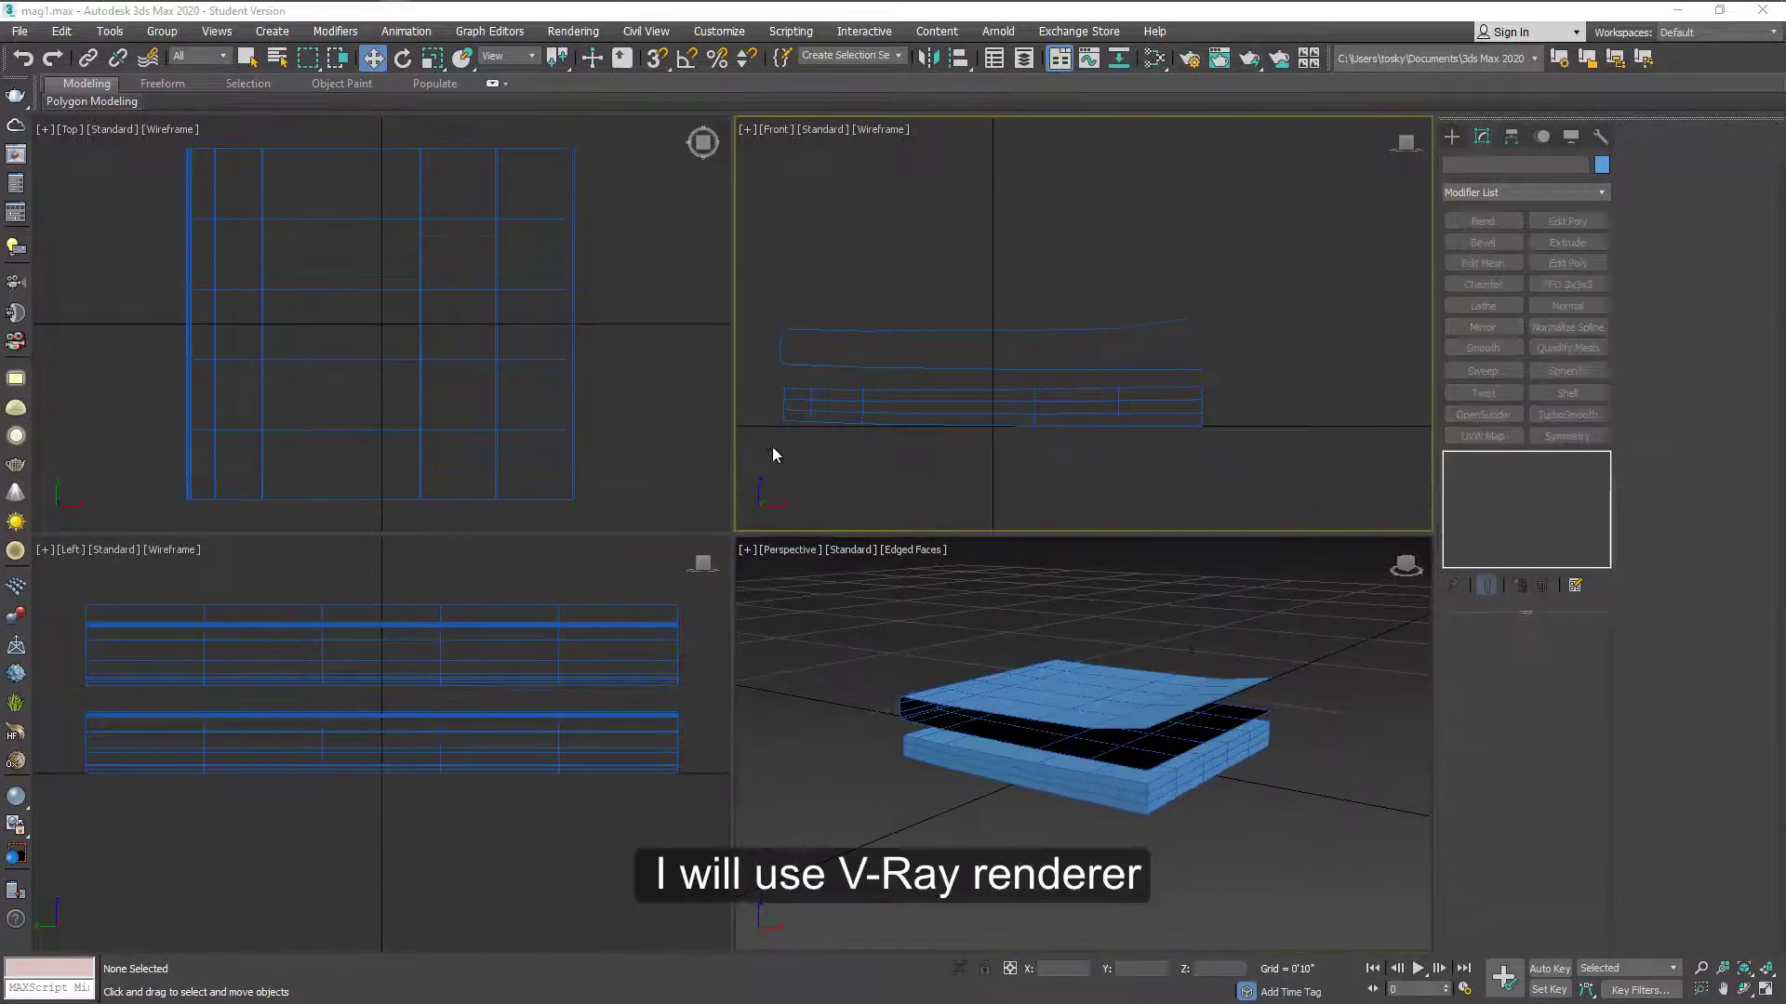
left_click(1190, 65)
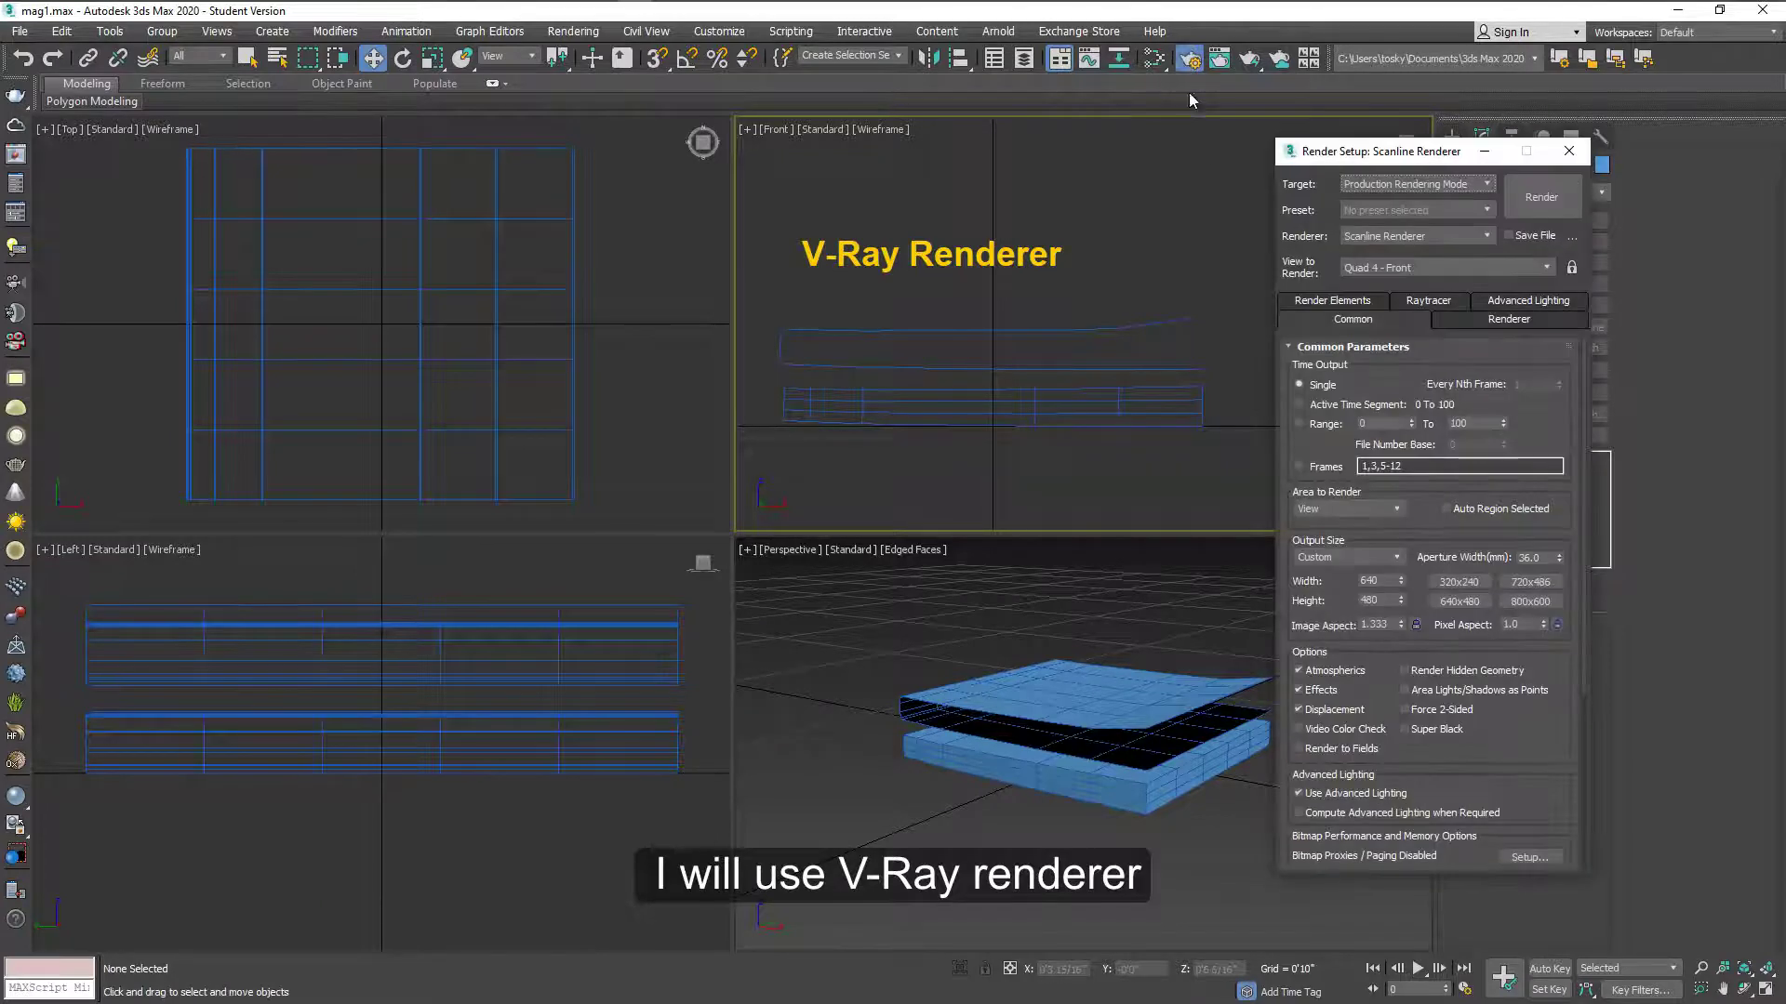
left_click(1394, 235)
left_click(1359, 322)
type("780")
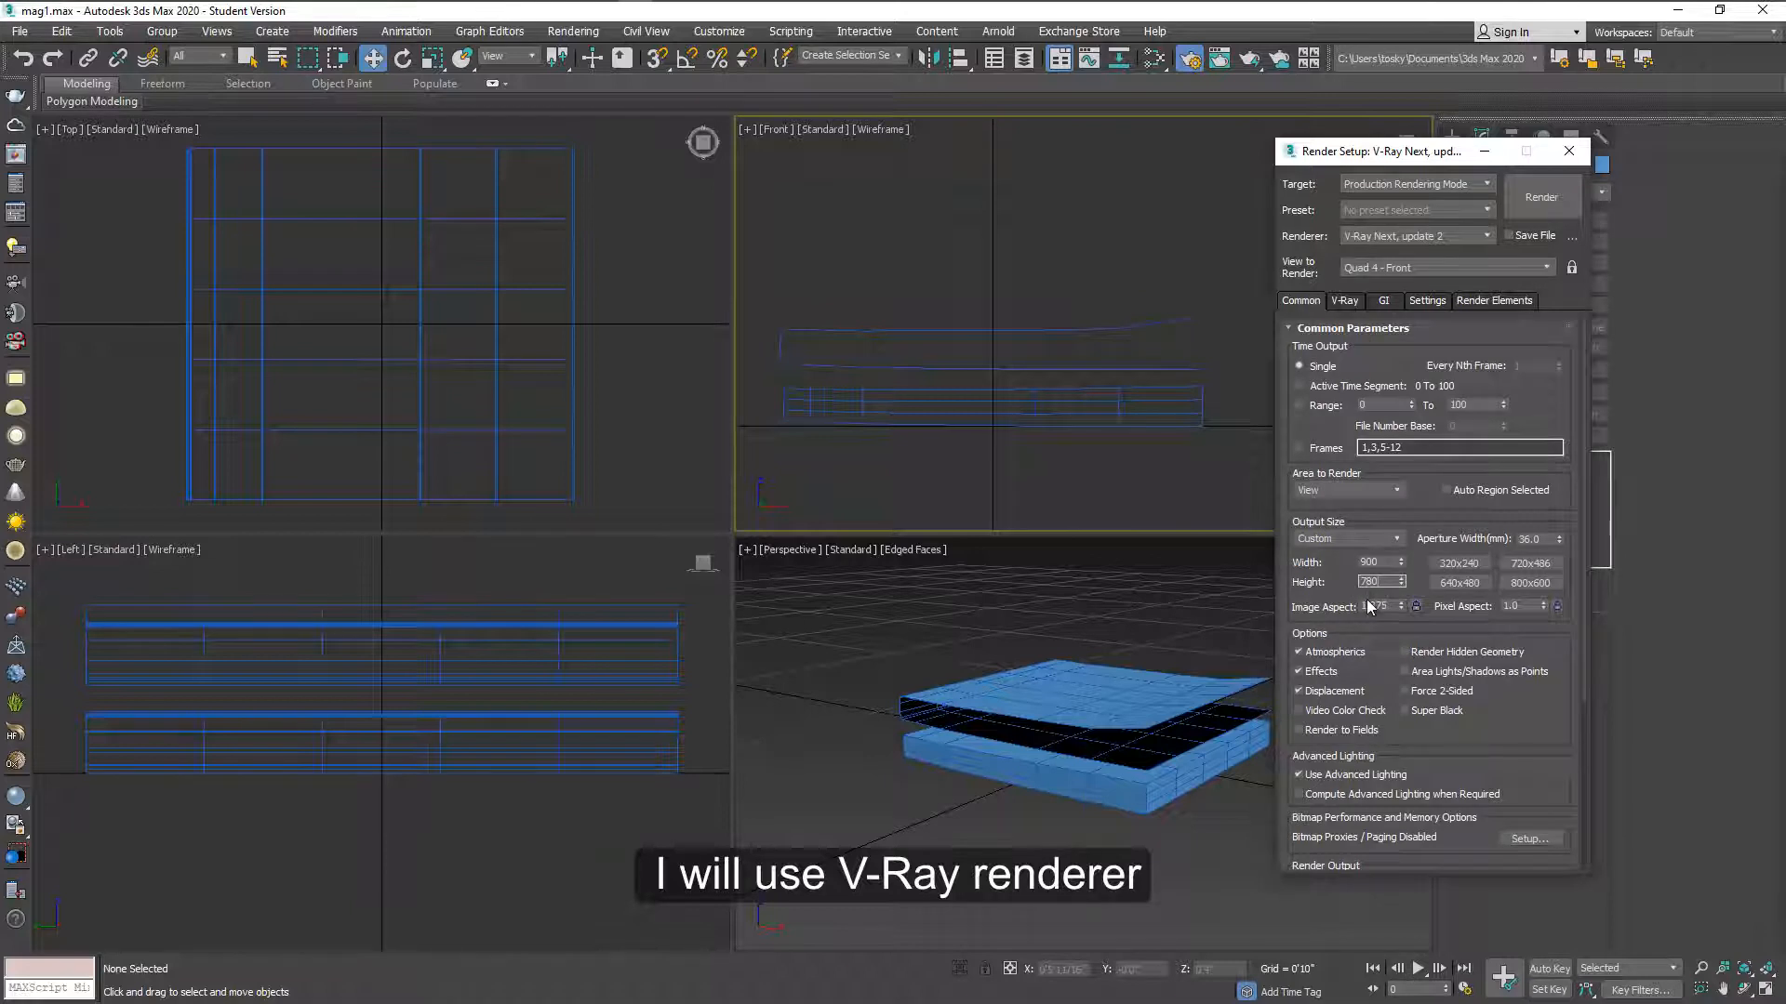
left_click(1005, 697)
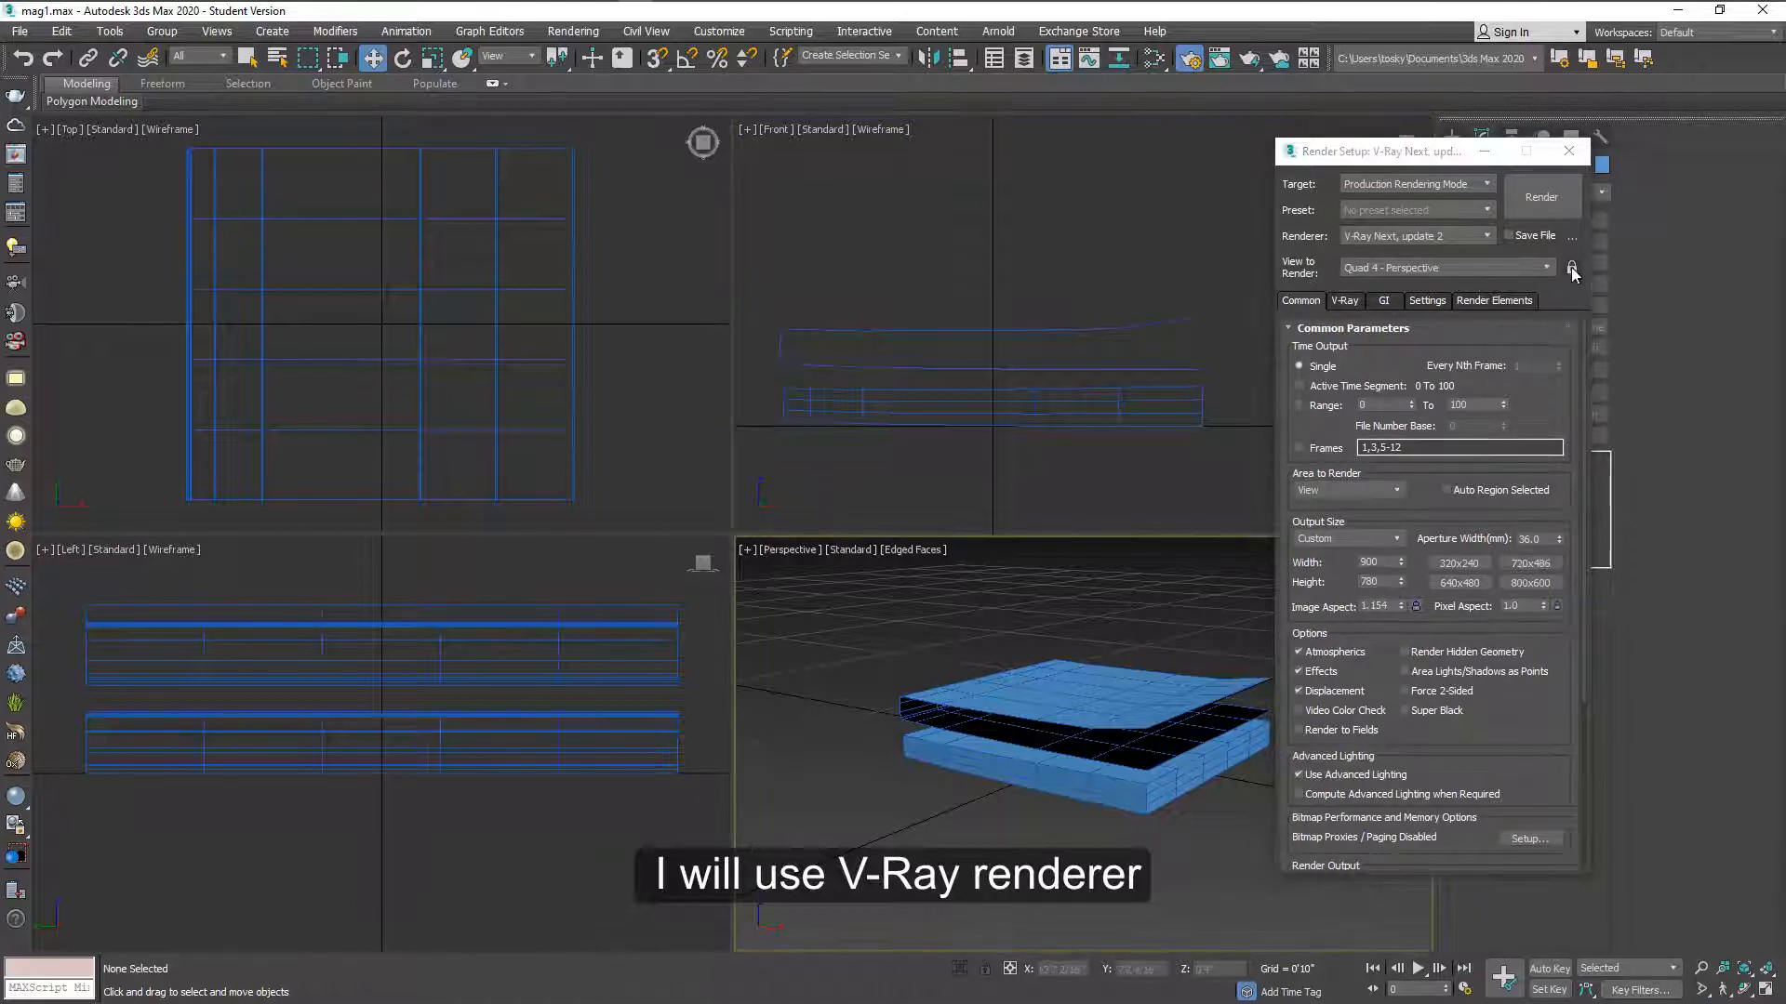
left_click(1572, 267)
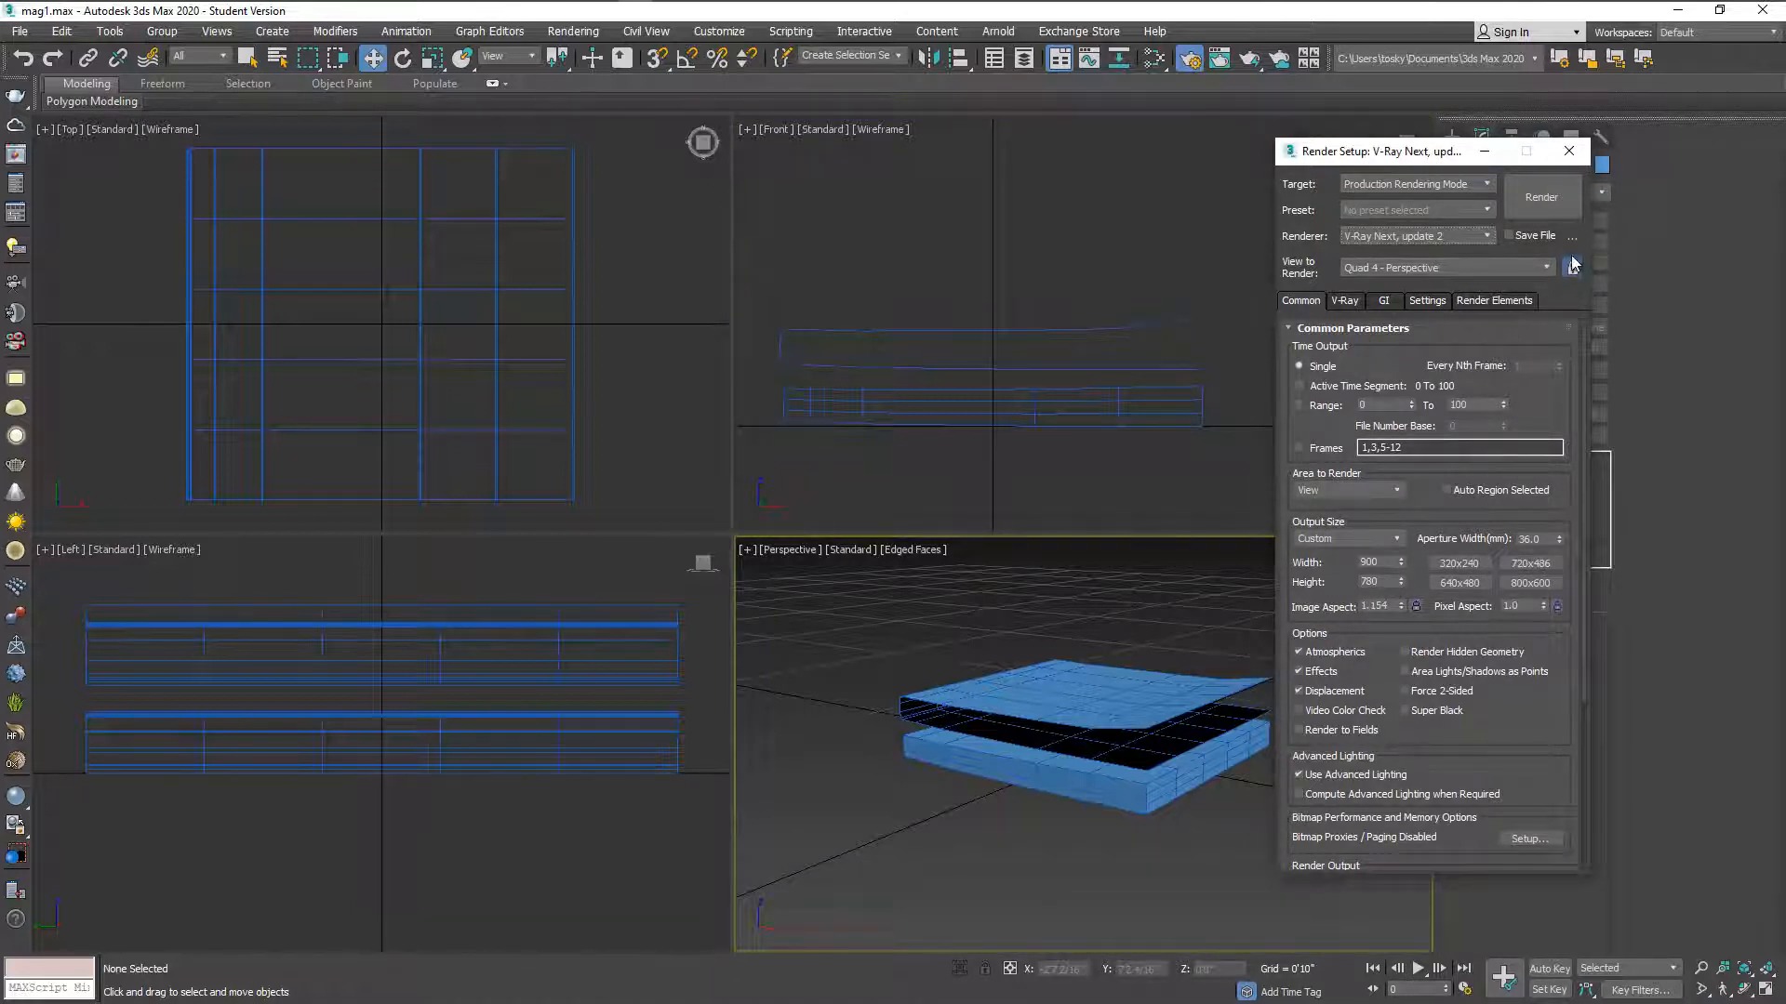
- Create a V-Ray plane light over the catalogue in the top view
left_click(1575, 151)
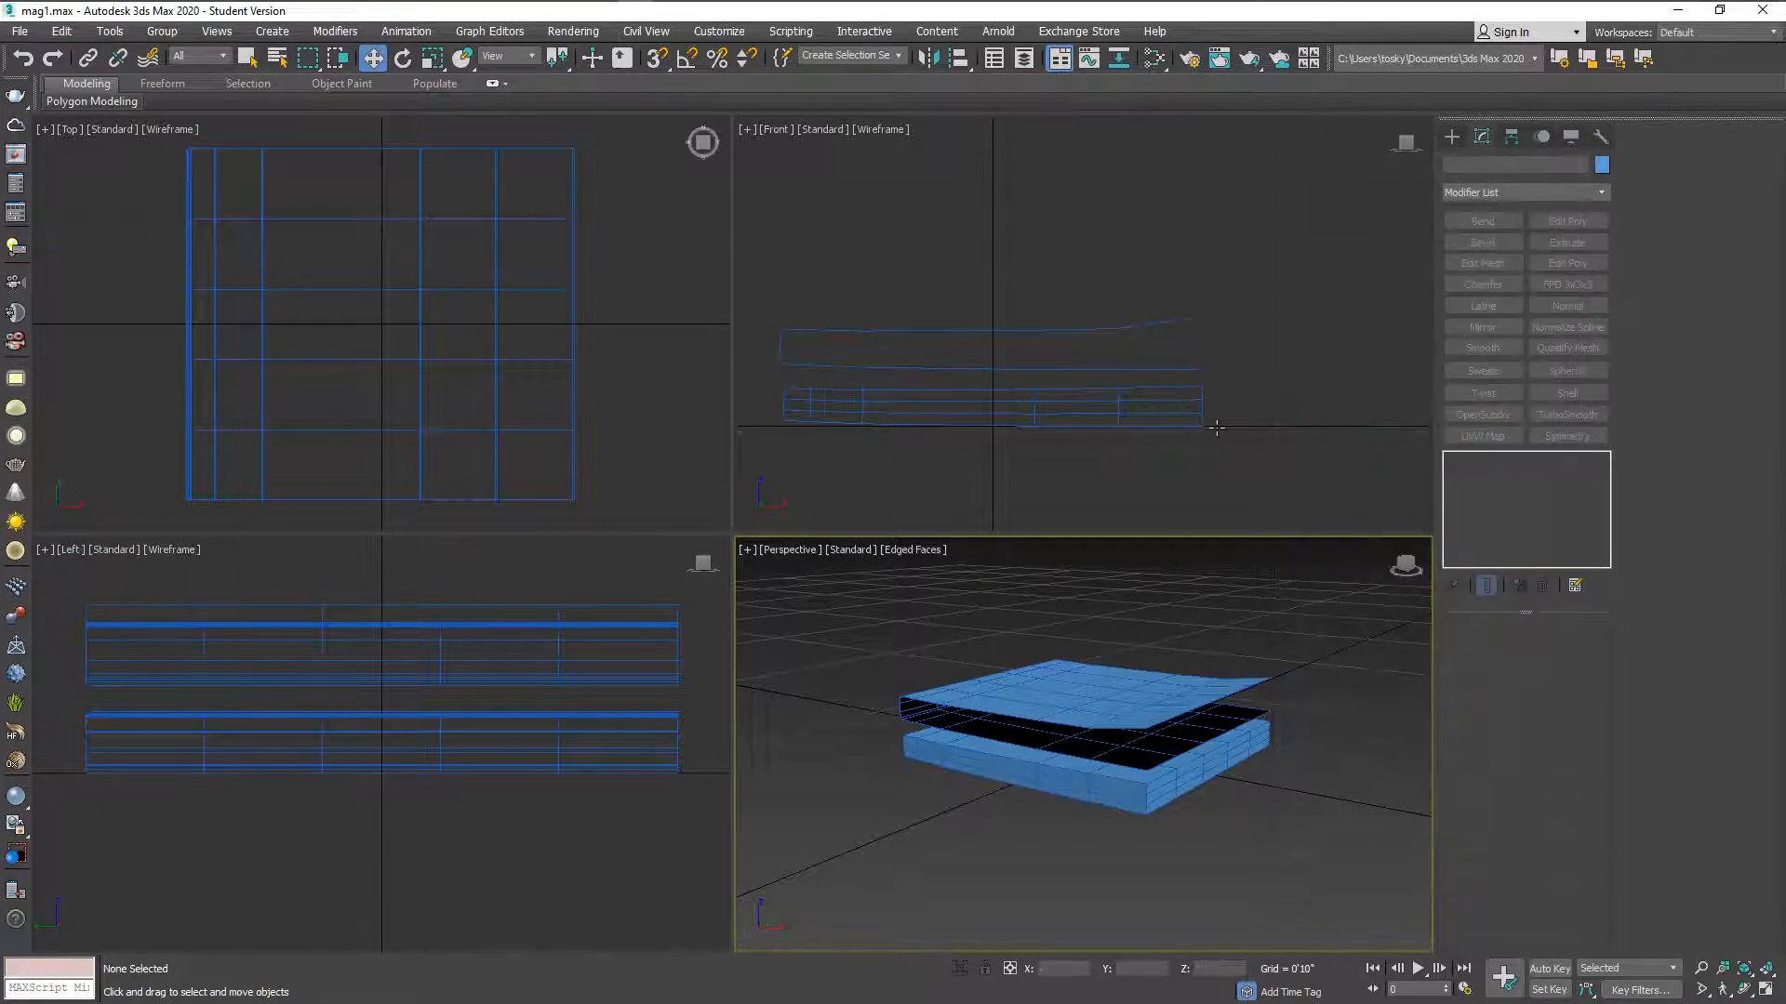
left_click(1452, 137)
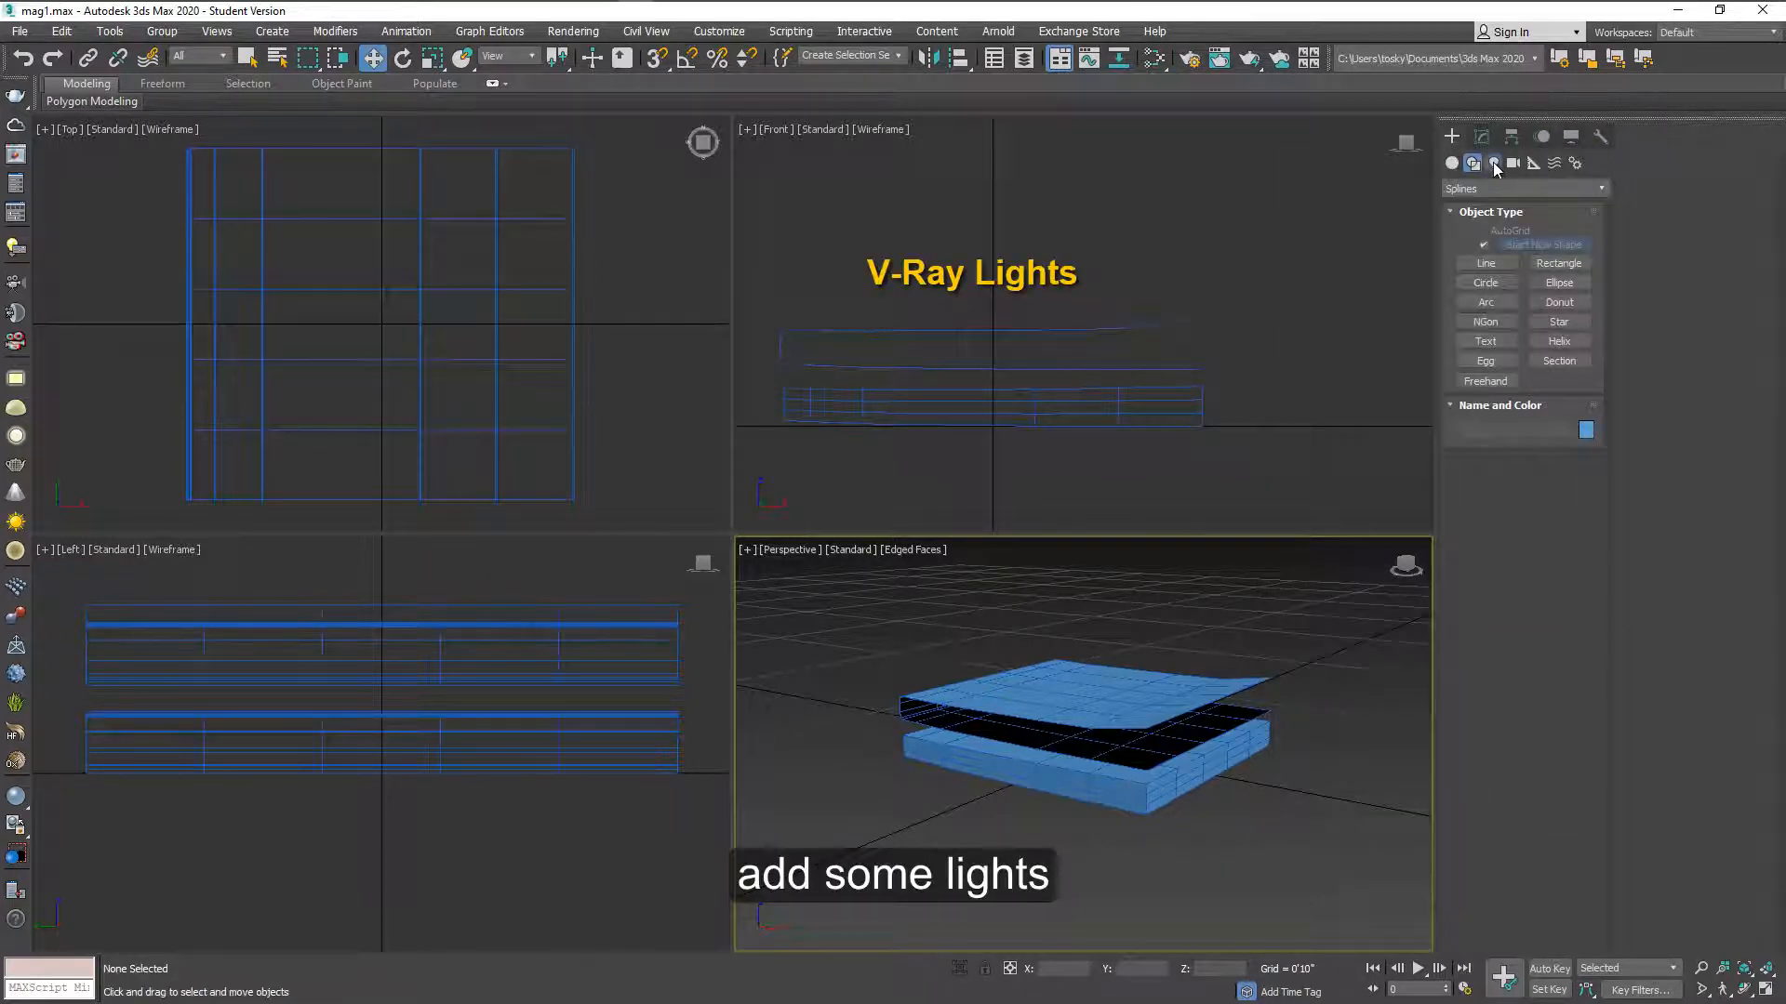
left_click(1494, 162)
left_click(1497, 189)
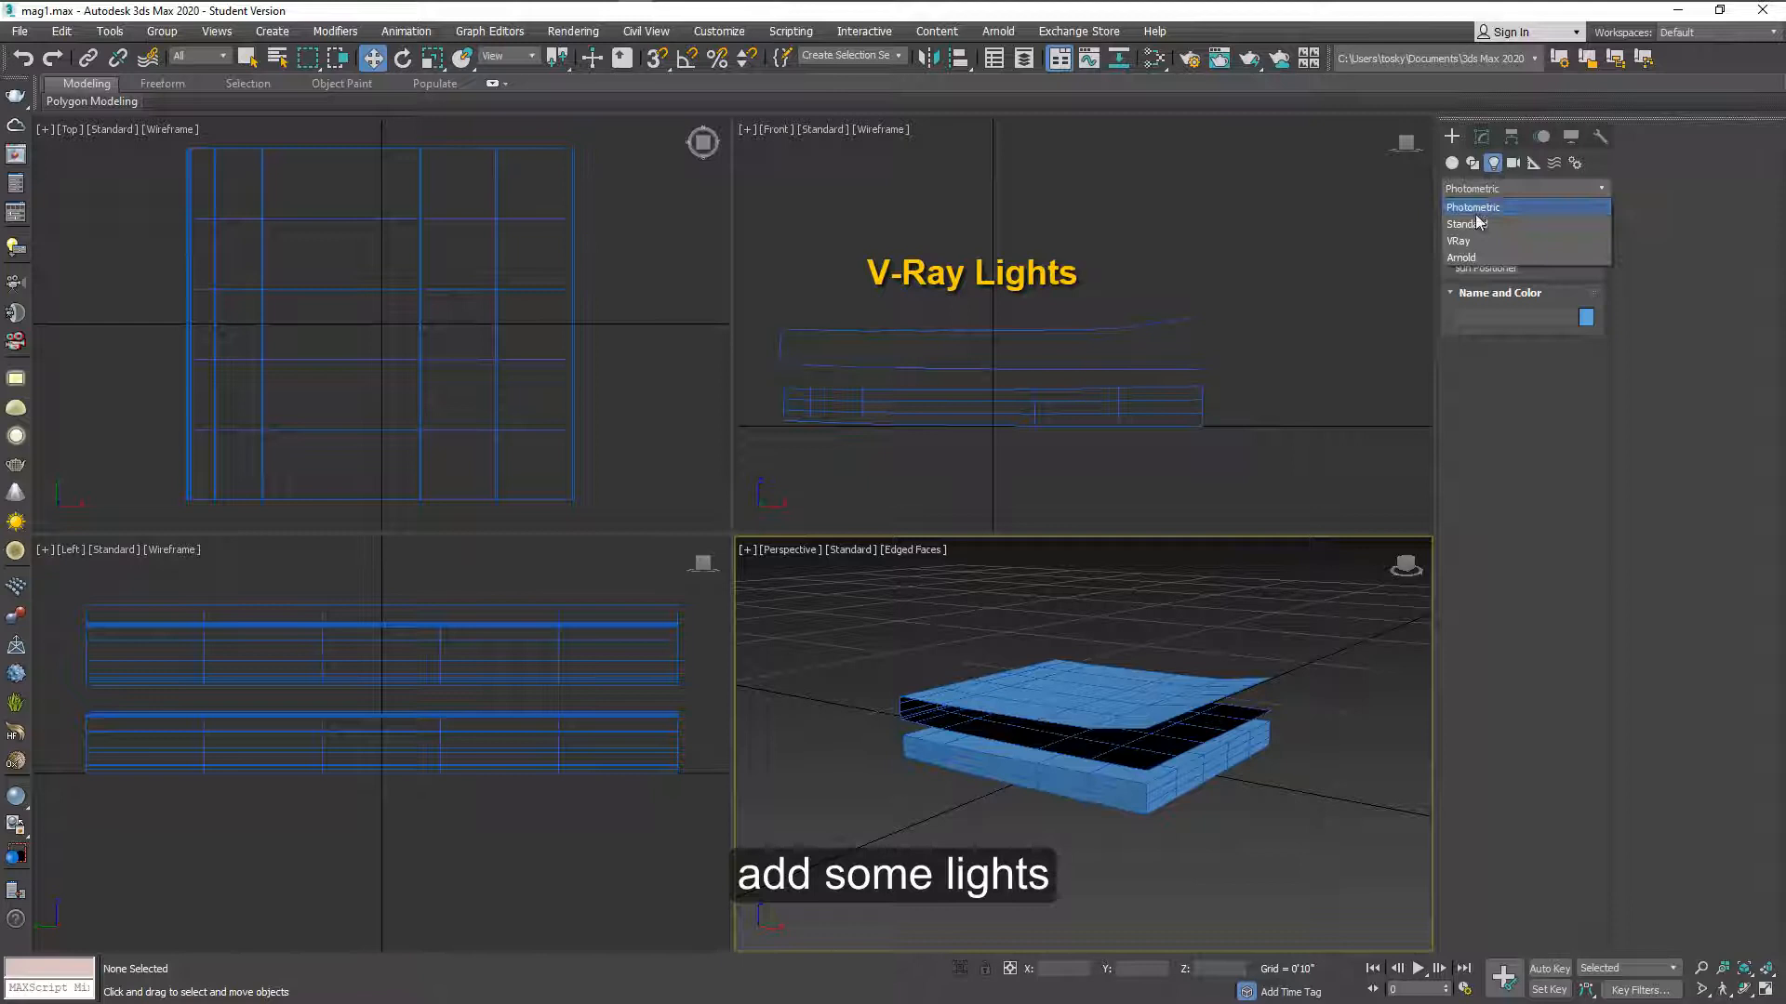
left_click(1478, 226)
left_click(1481, 248)
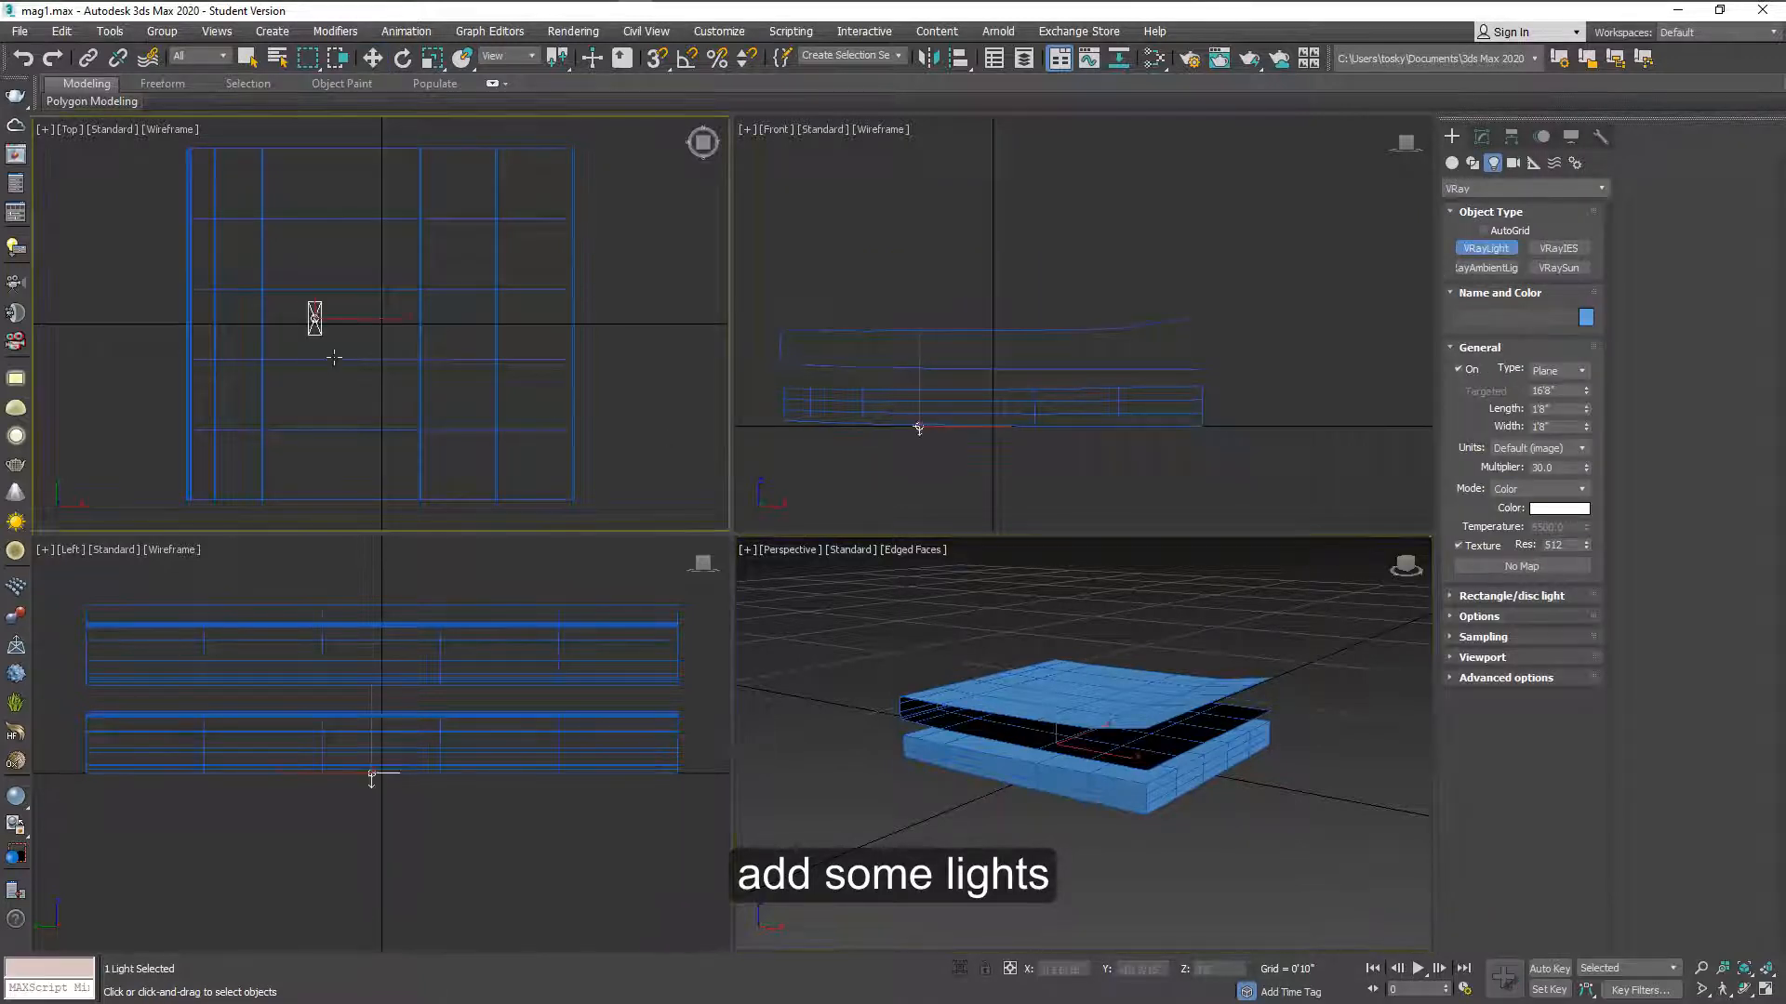
left_click_drag(308, 303, 474, 465)
right_click(537, 435)
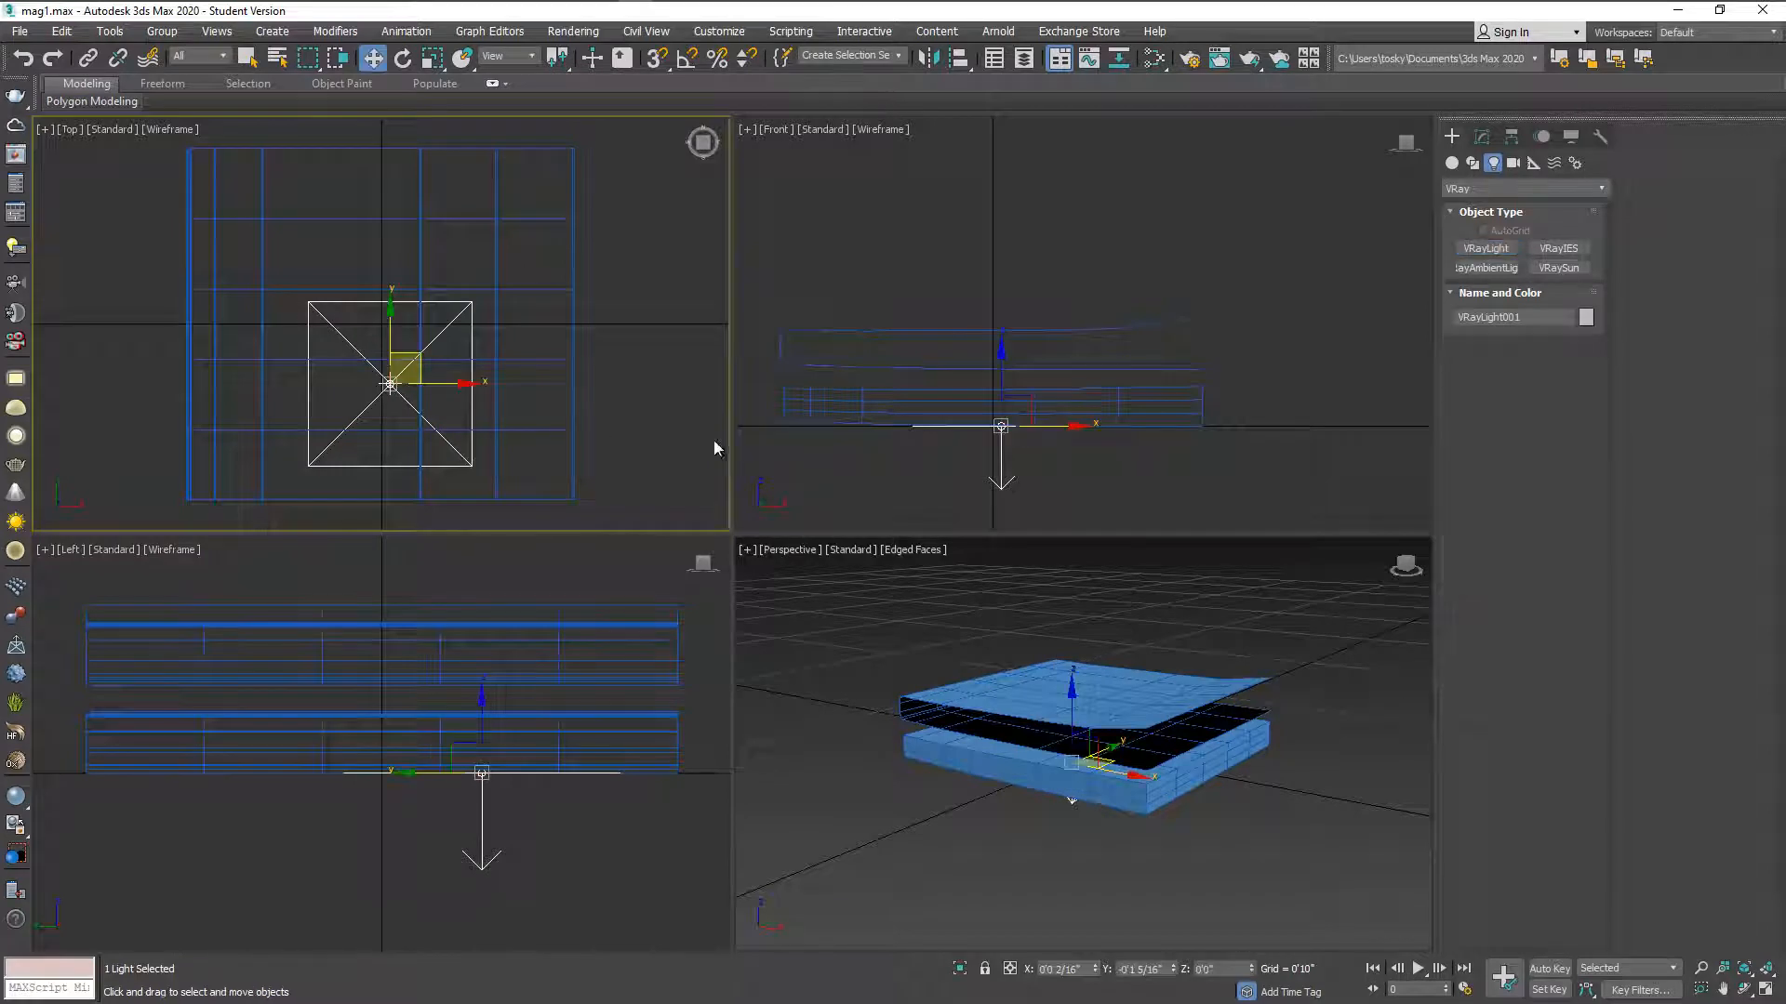
- Raise the first light high above the catalogue and shift it off to one side
left_click(981, 393)
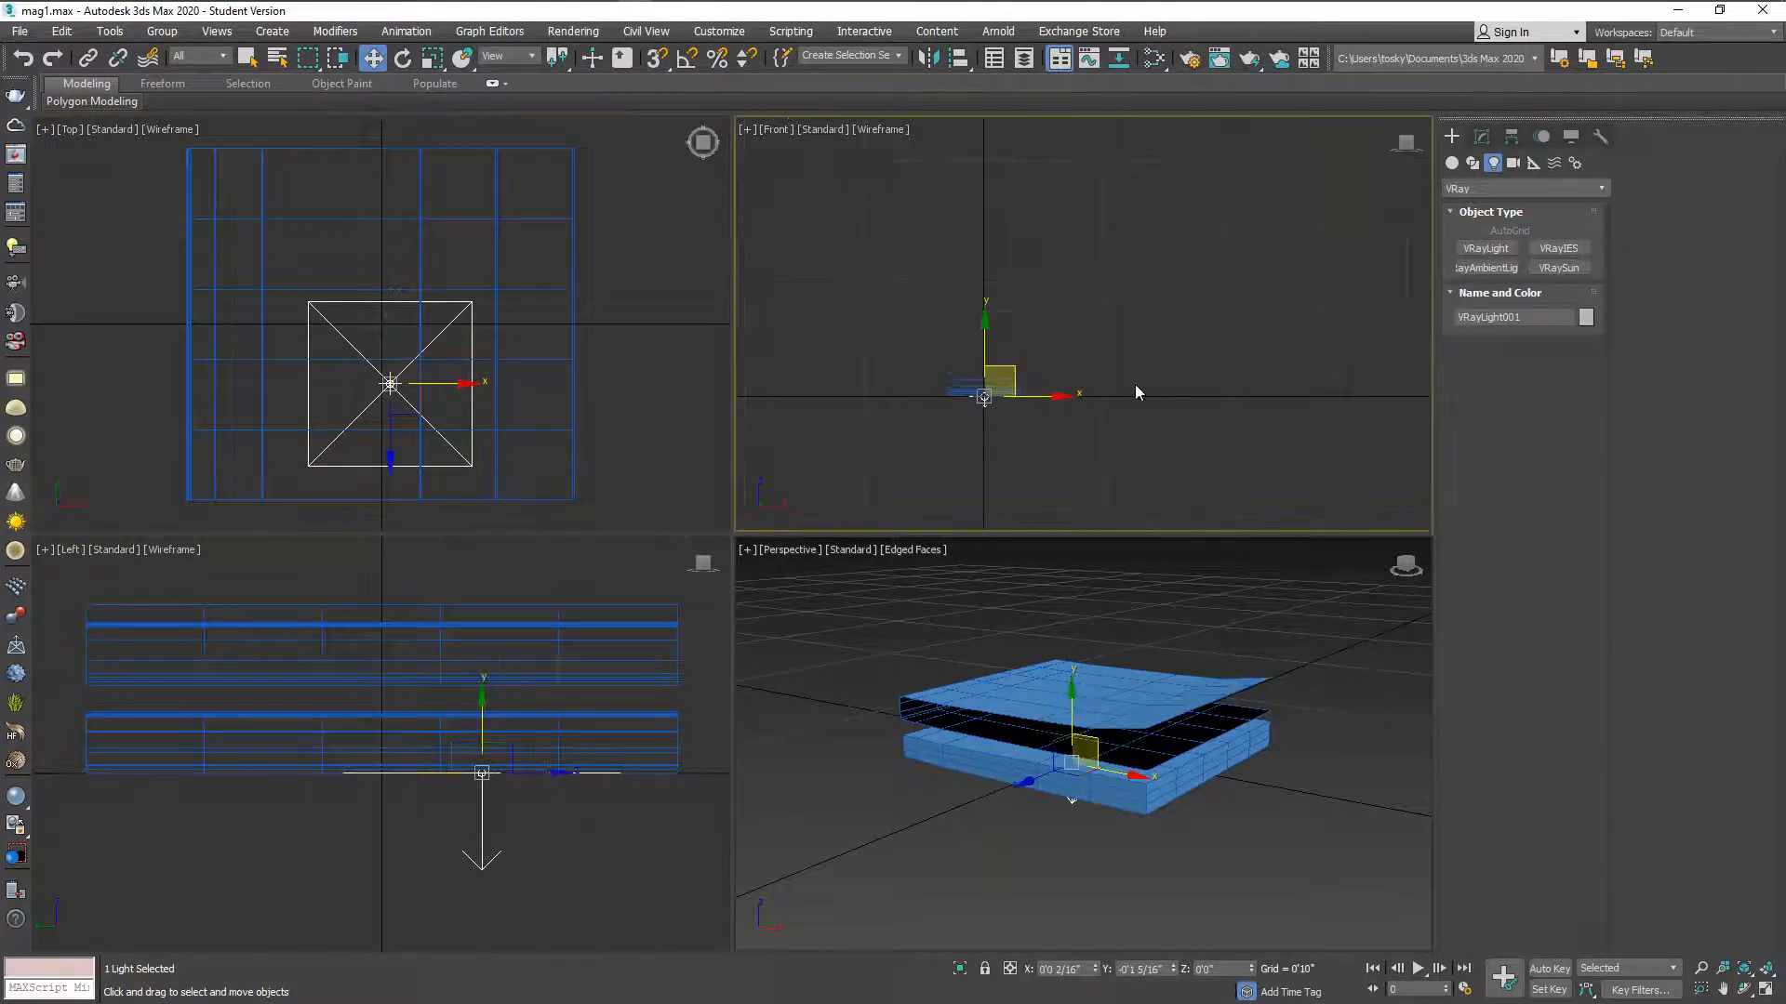
middle_click_drag(1134, 384, 1221, 374)
left_click_drag(1141, 365, 1110, 182)
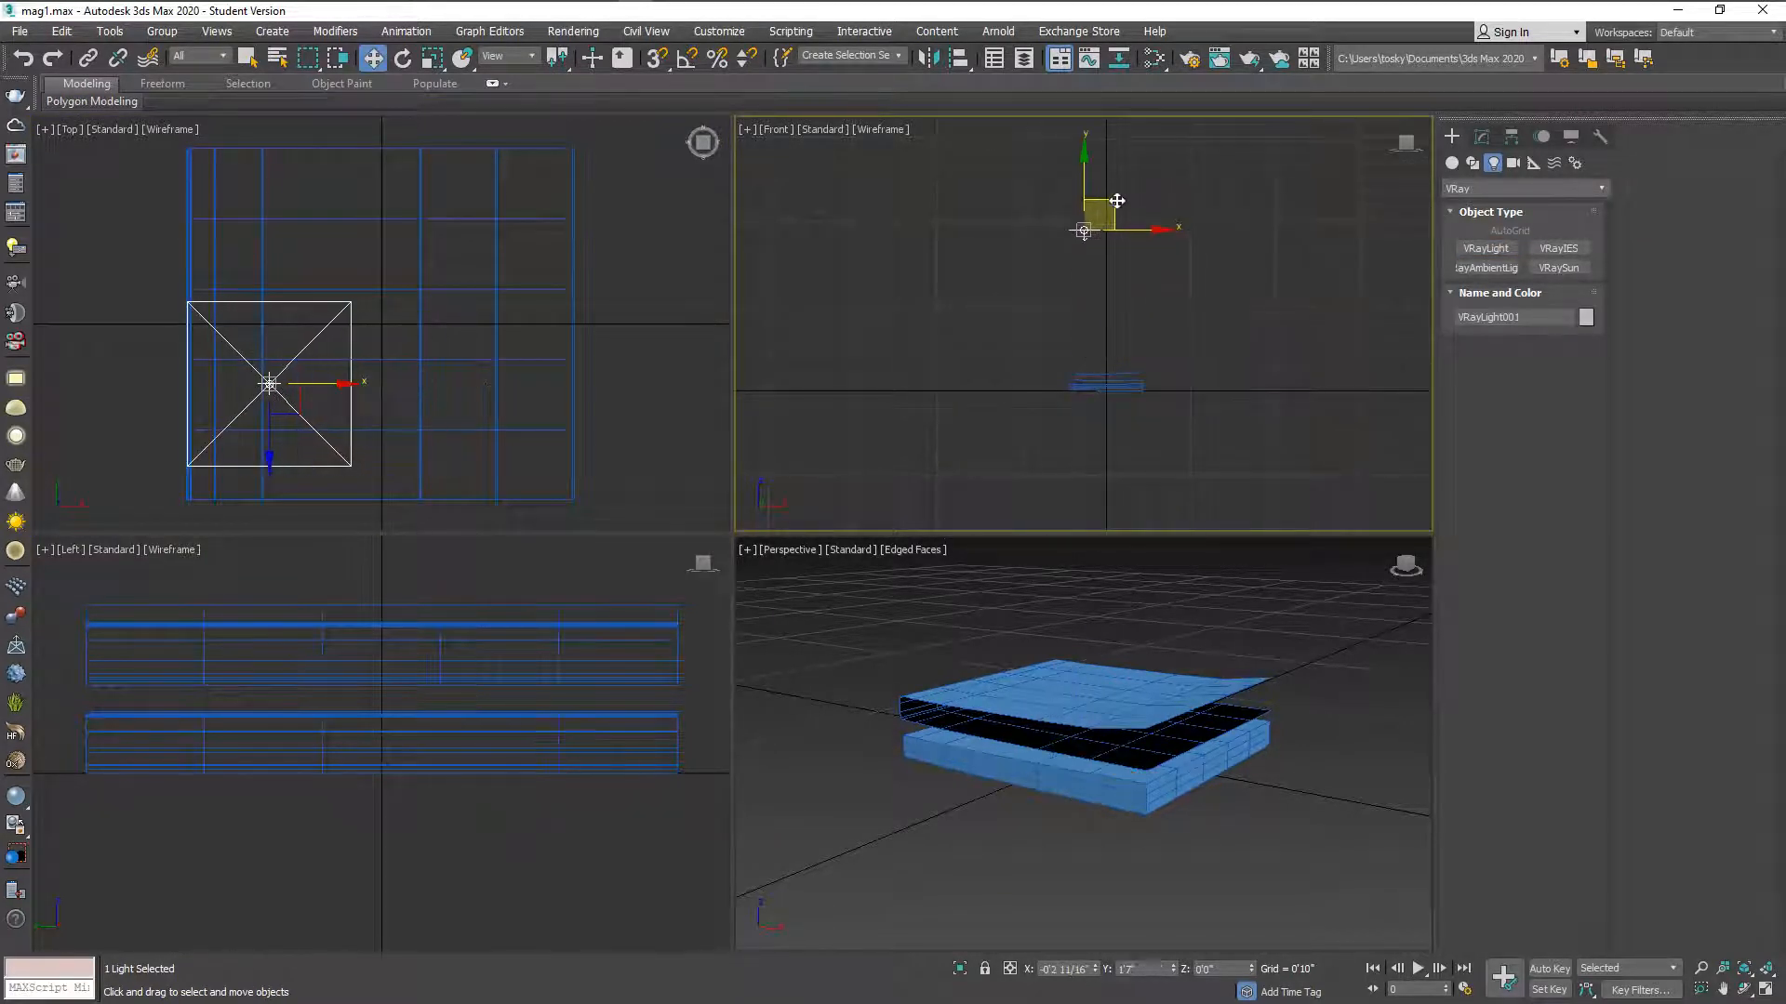
key("Delete")
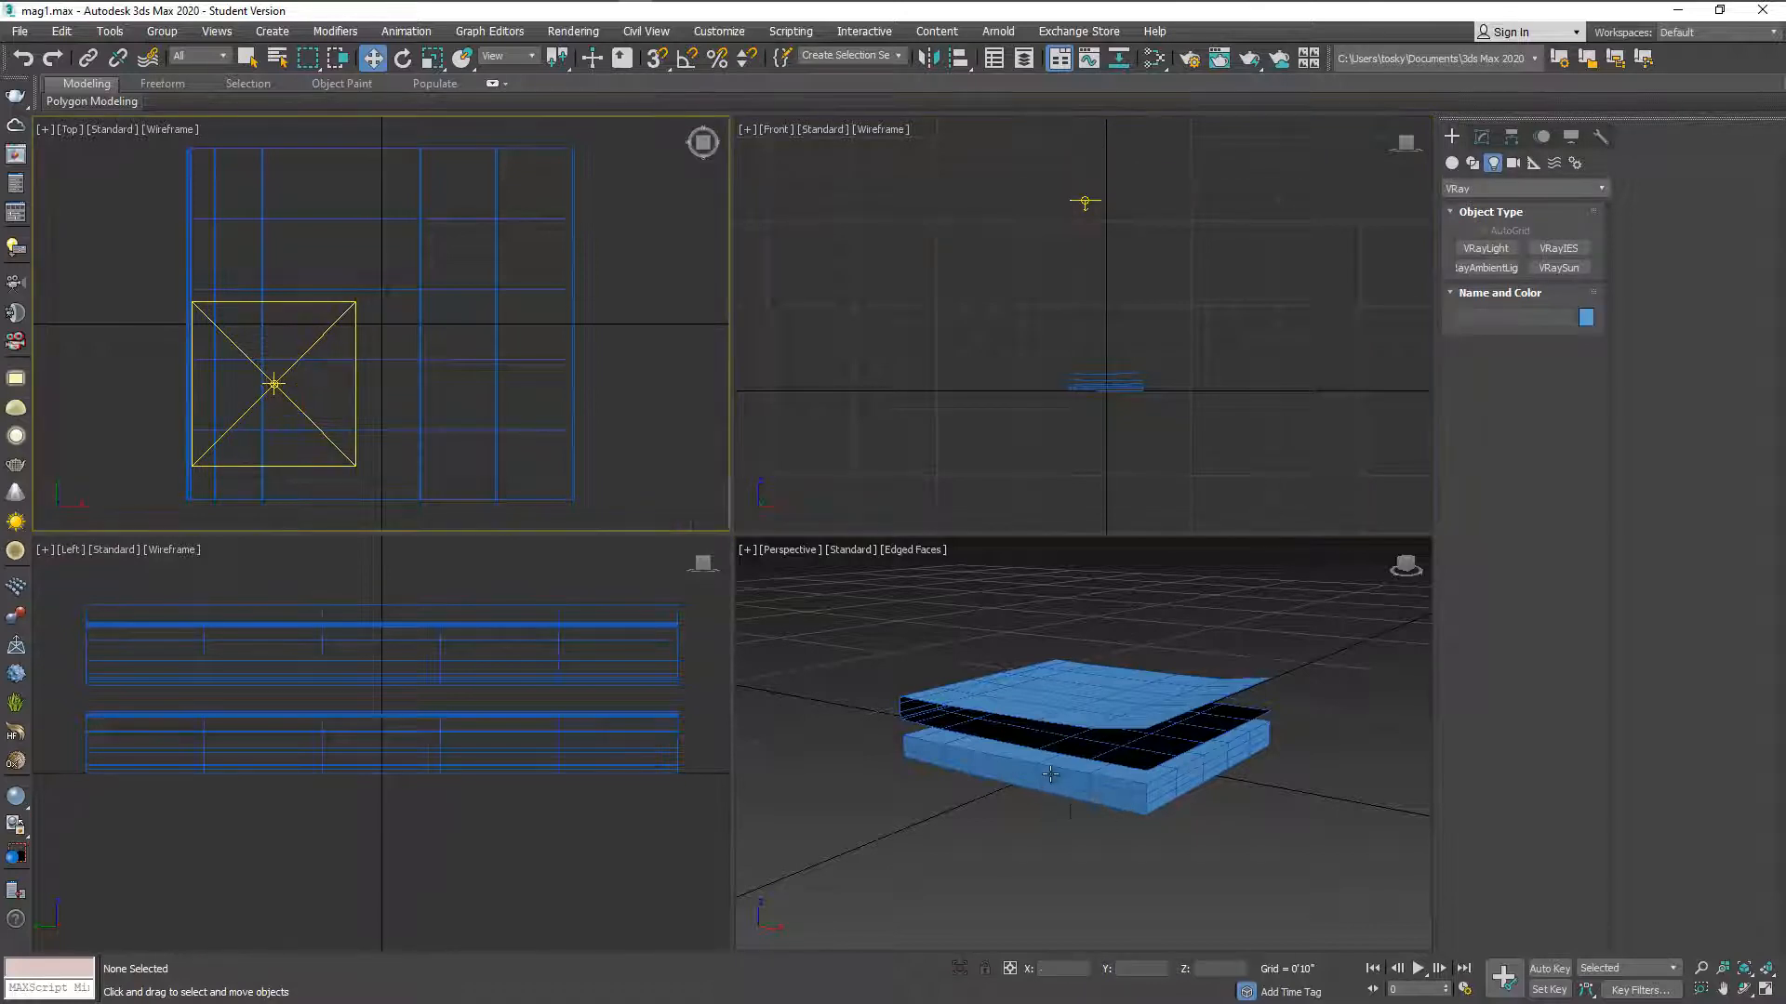
middle_click_drag(1047, 755, 1055, 775, "alt")
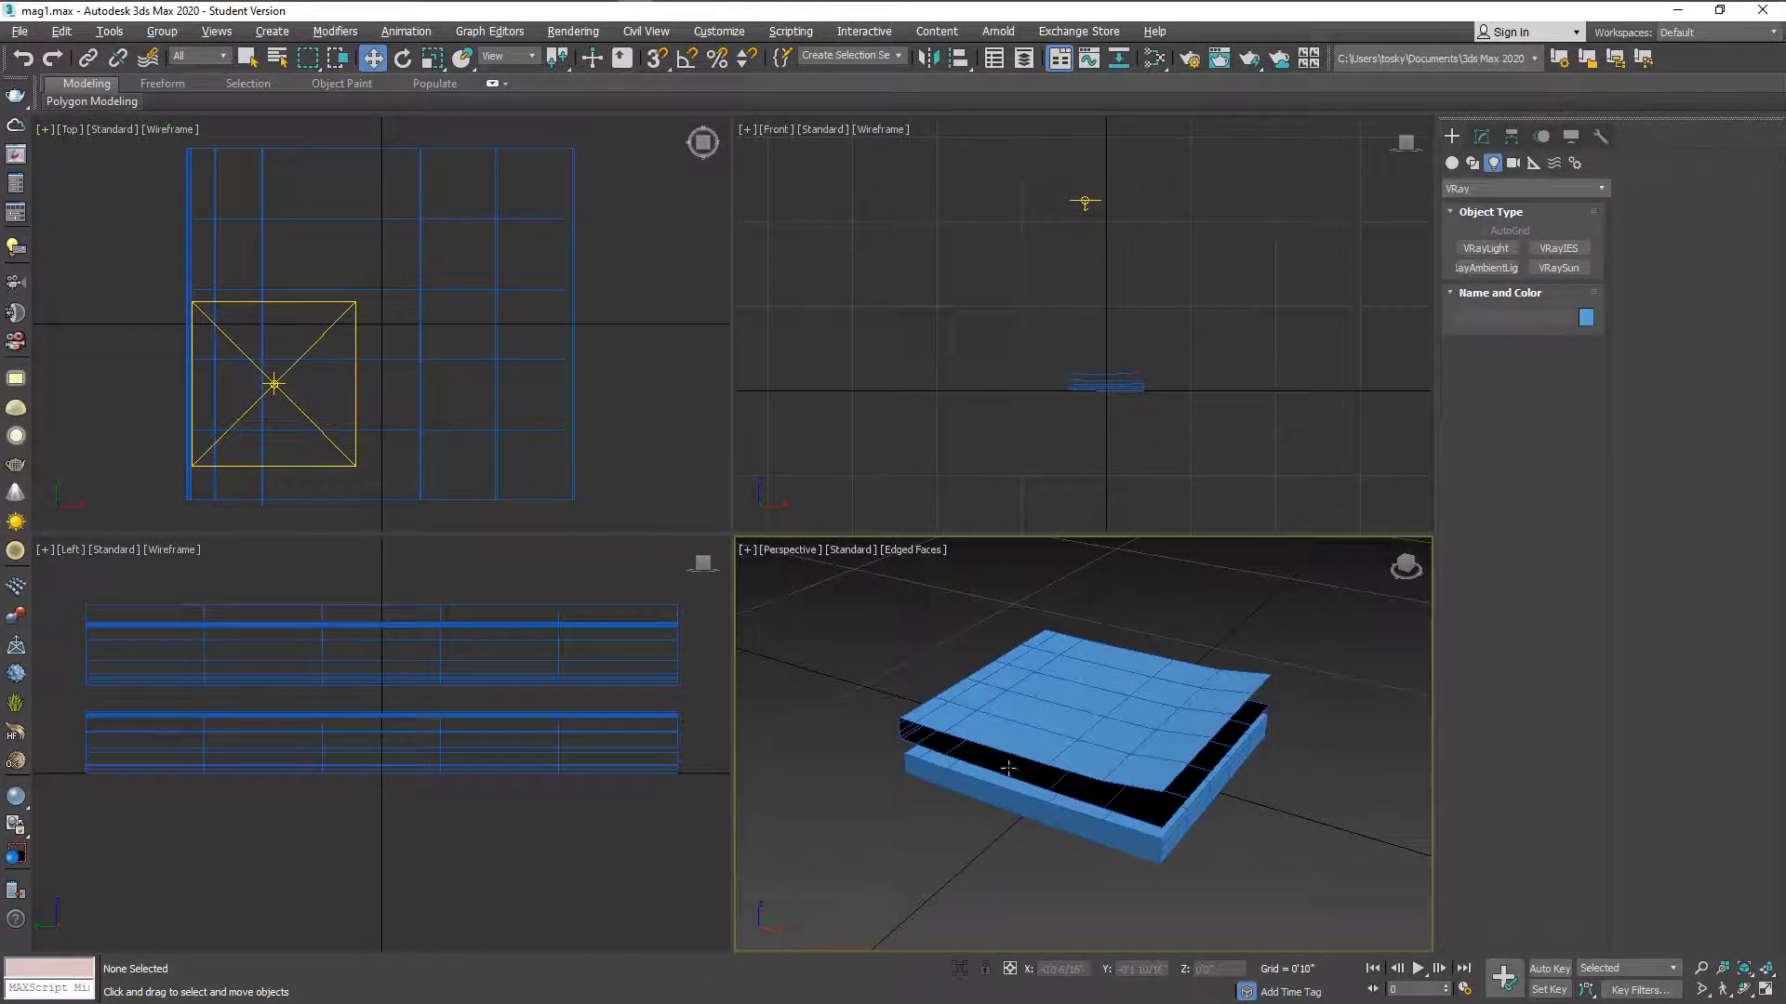
scroll(408, 415, "down", 3)
left_click(349, 259)
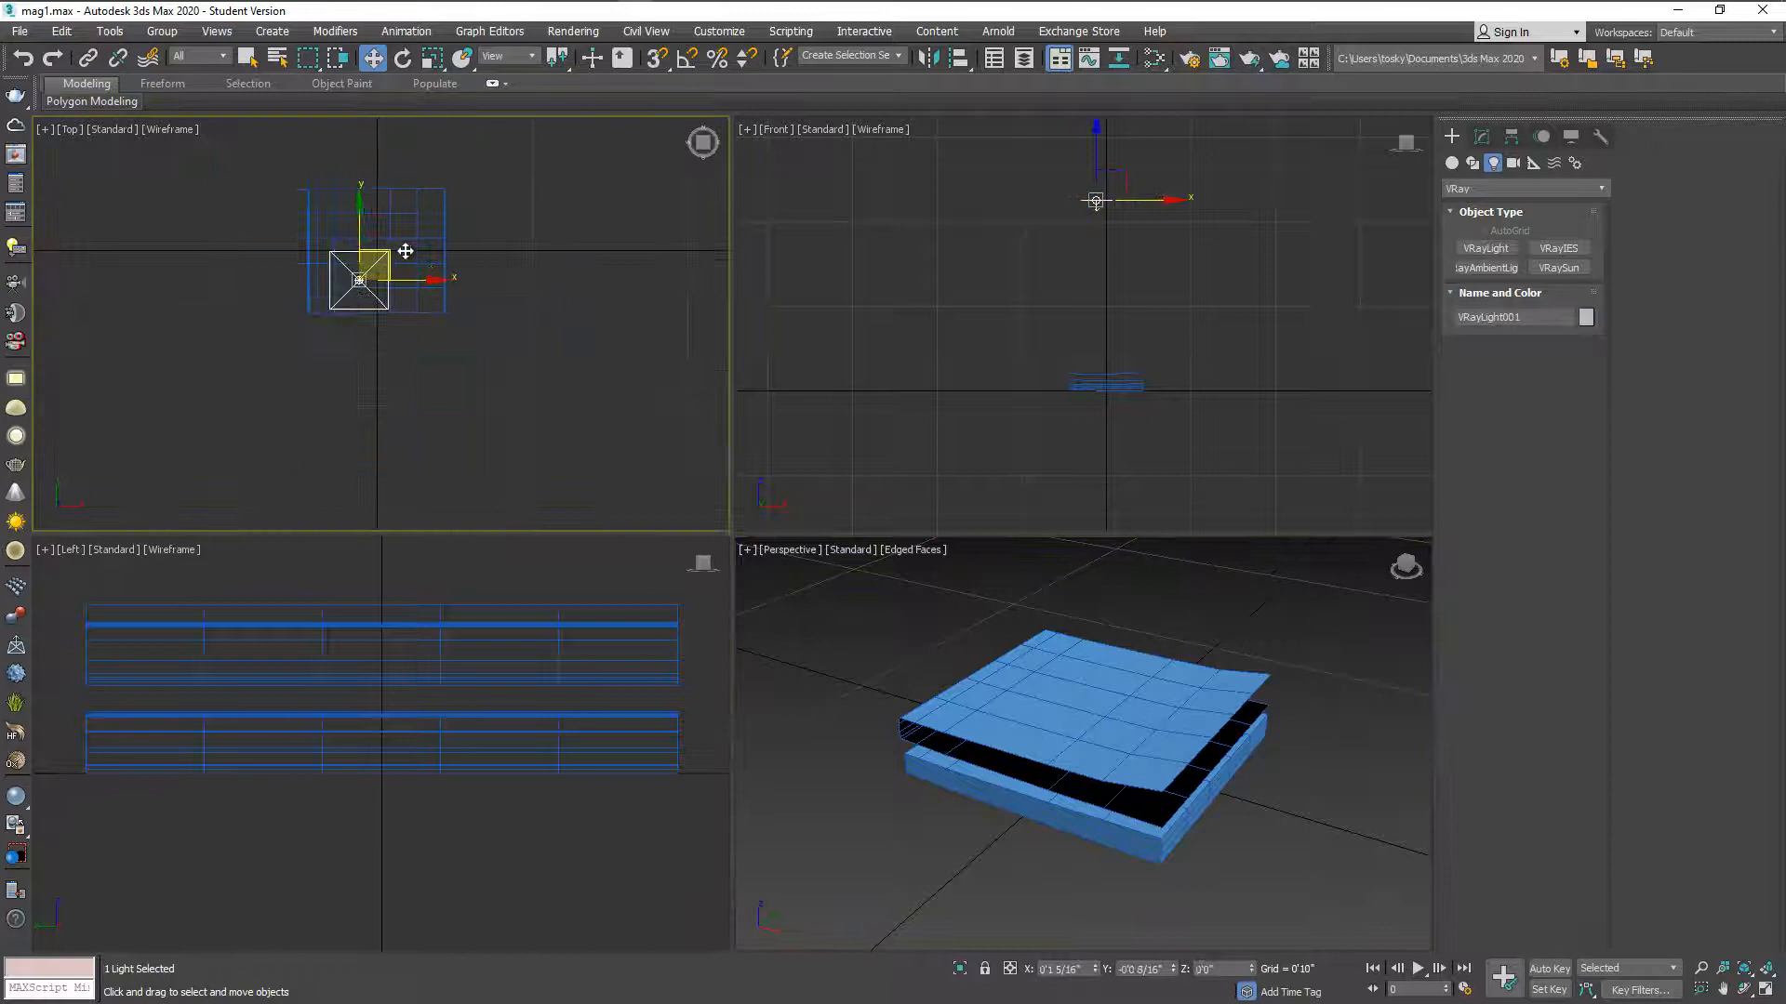
mouse_move(366, 248)
left_mouse_down()
mouse_move(409, 251)
mouse_move(461, 304)
left_mouse_up()
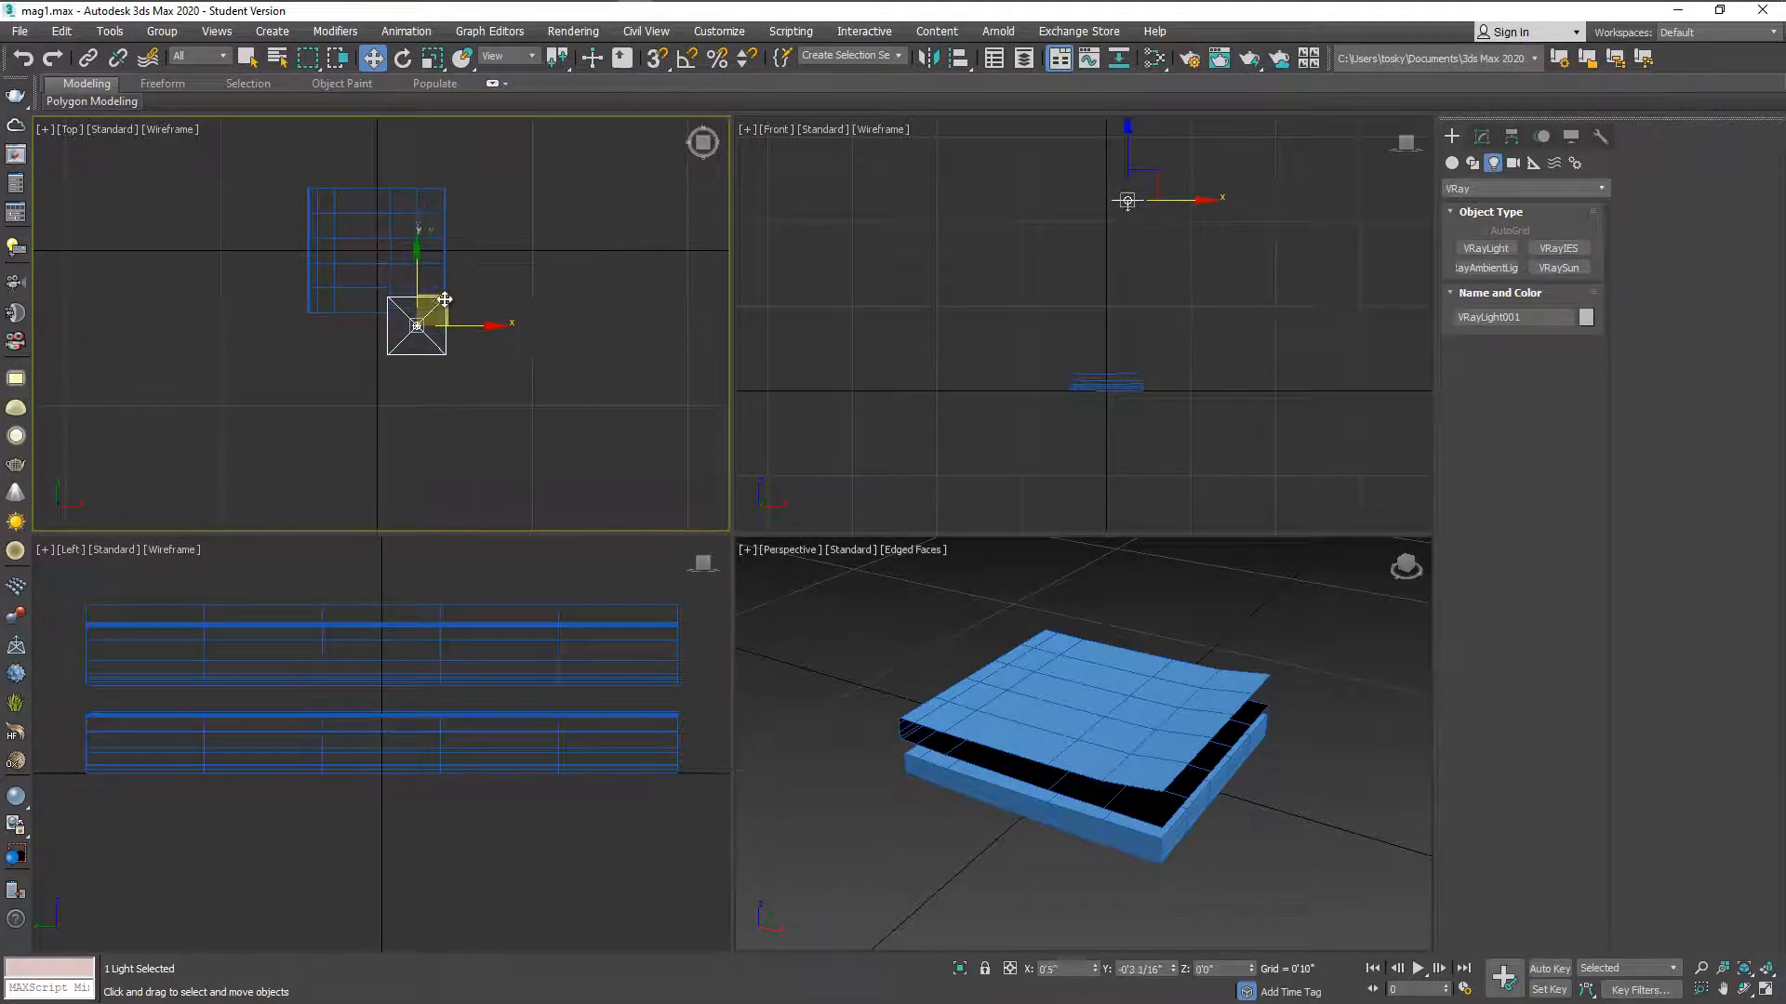
left_click(1375, 306)
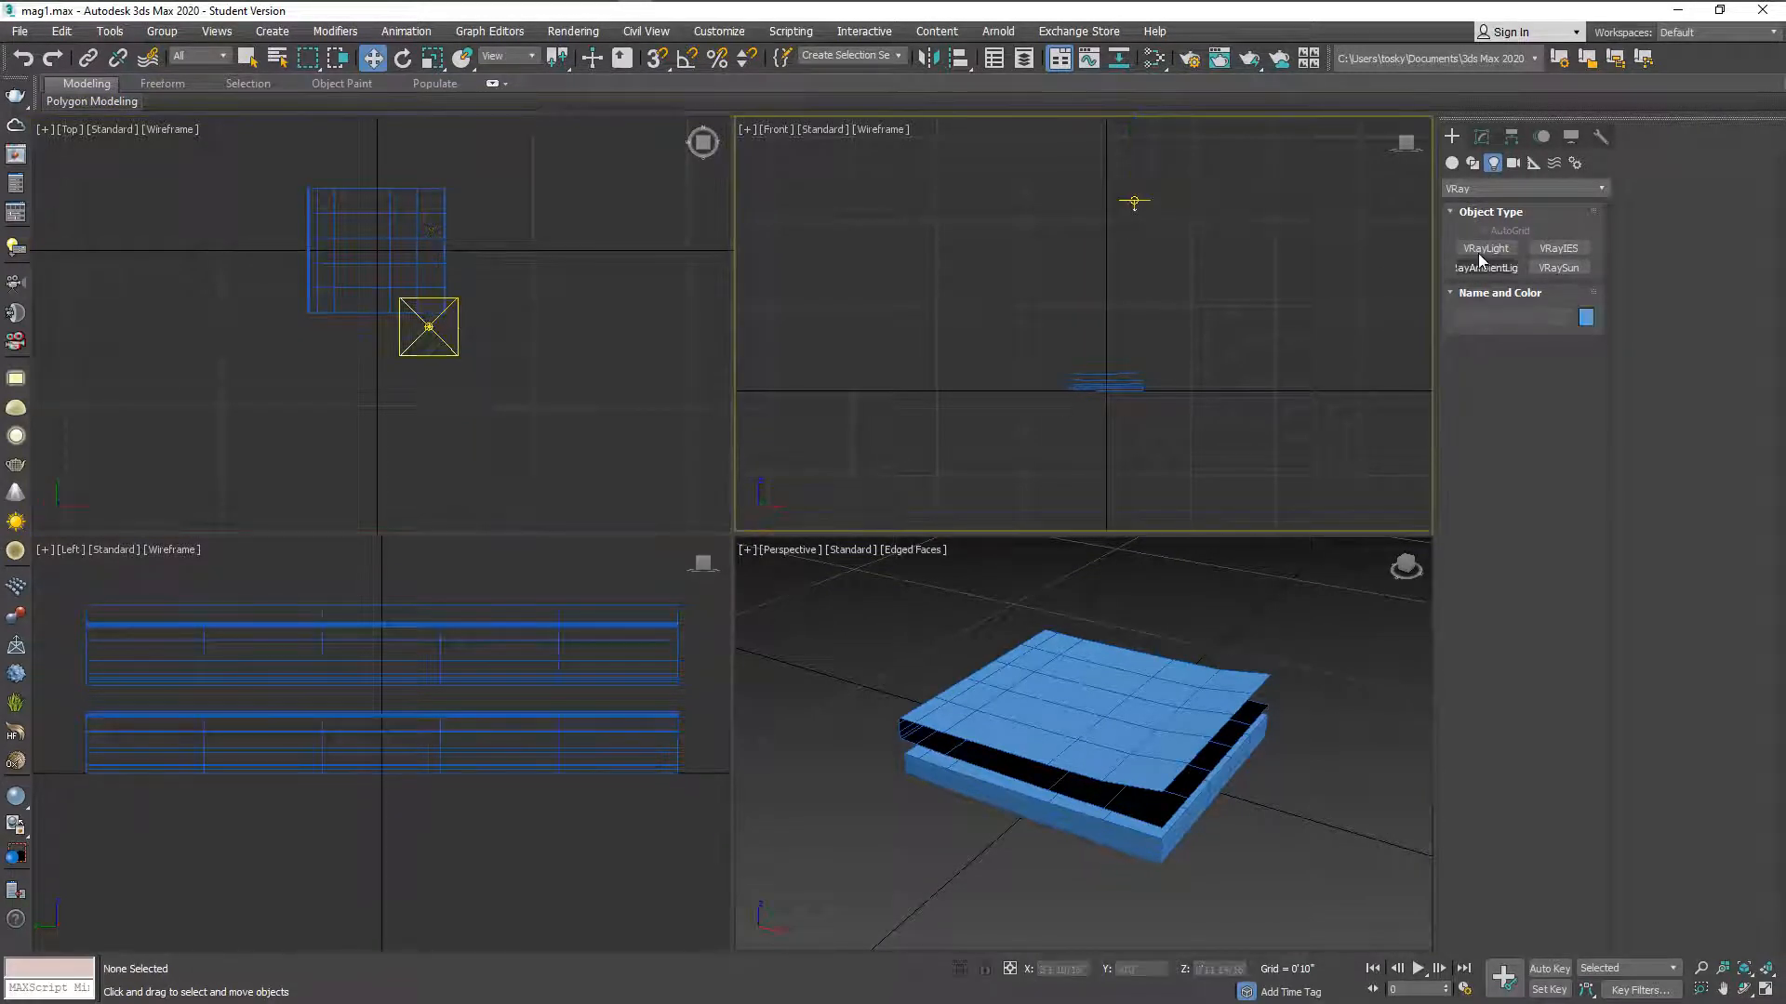
- Create a second V-Ray plane light in the side view and move it left of the catalogue
left_click(1482, 248)
left_click_drag(266, 572, 666, 781)
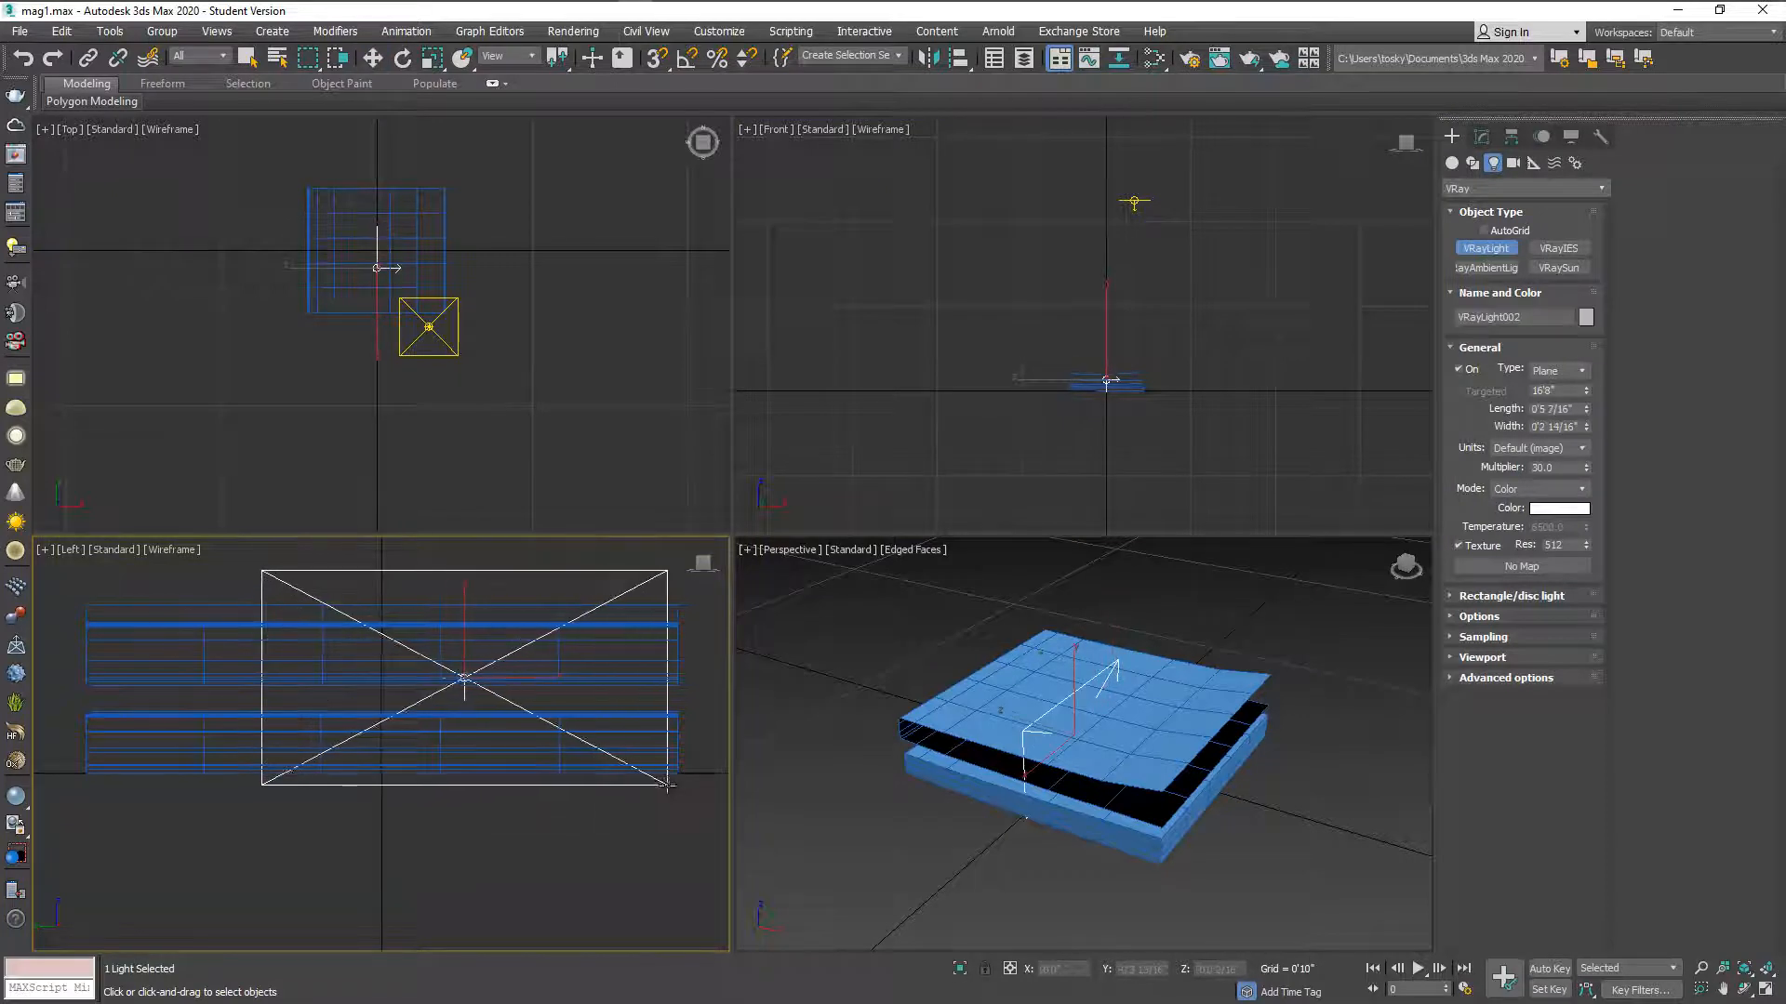
left_click(373, 58)
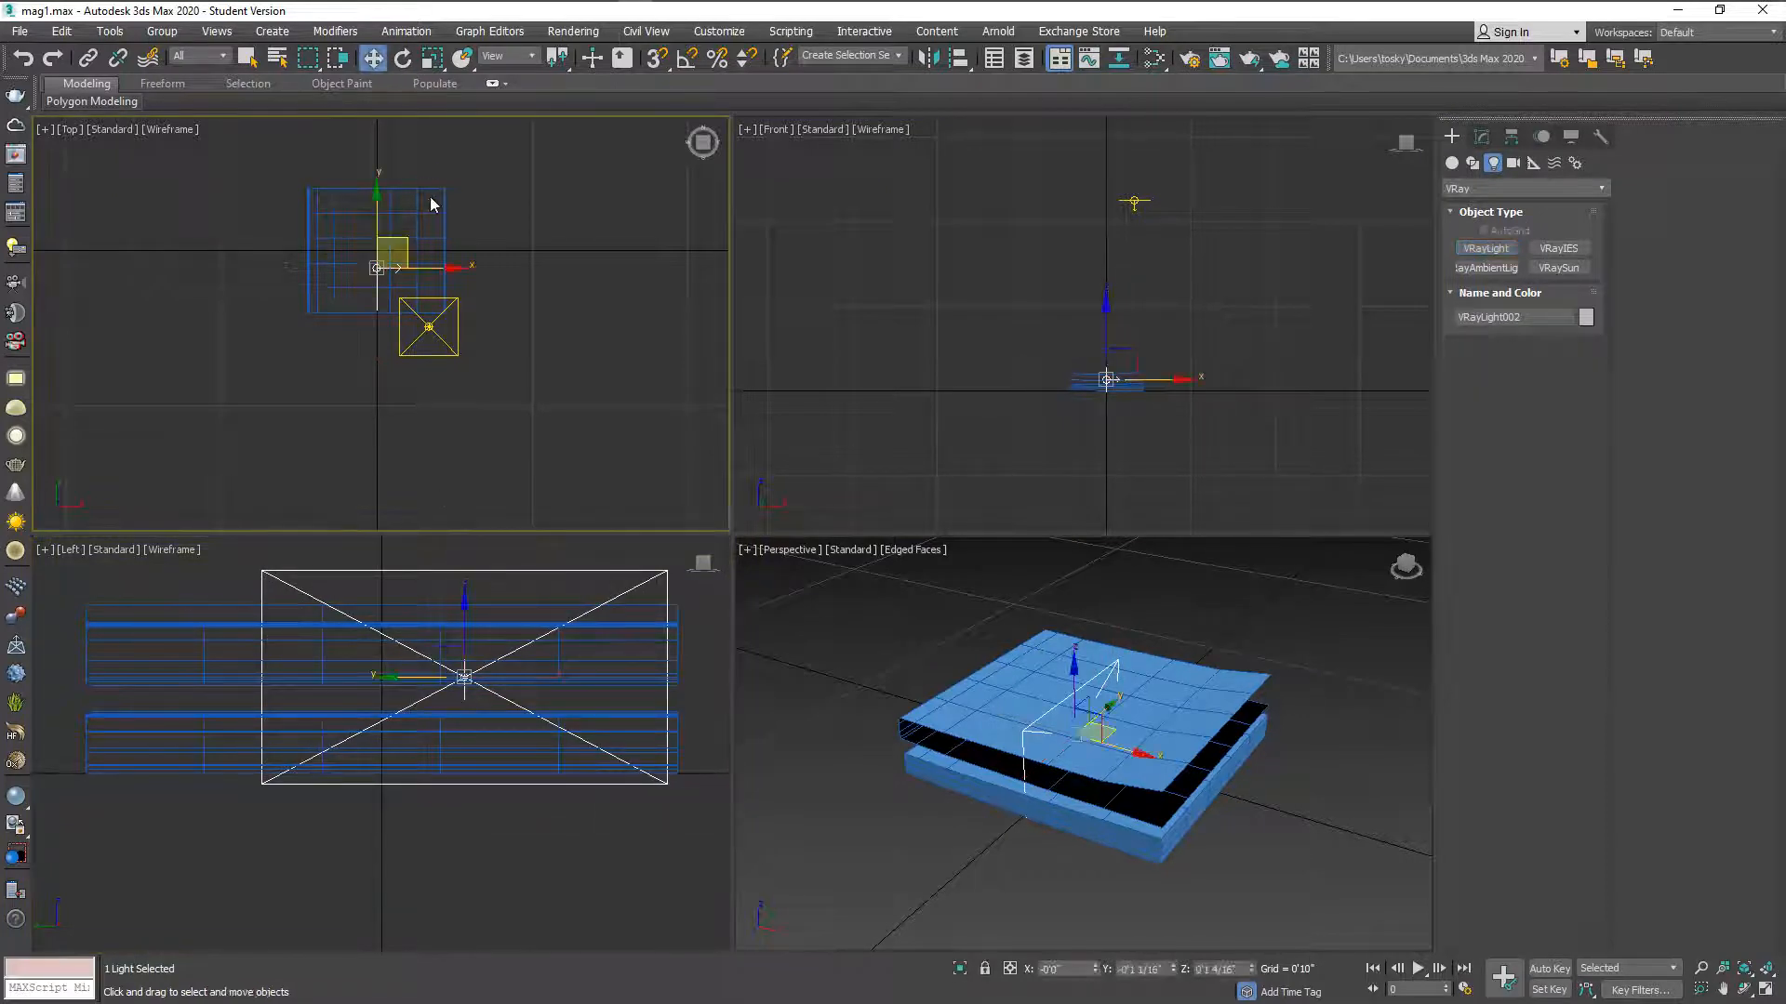
left_click_drag(404, 243, 166, 297)
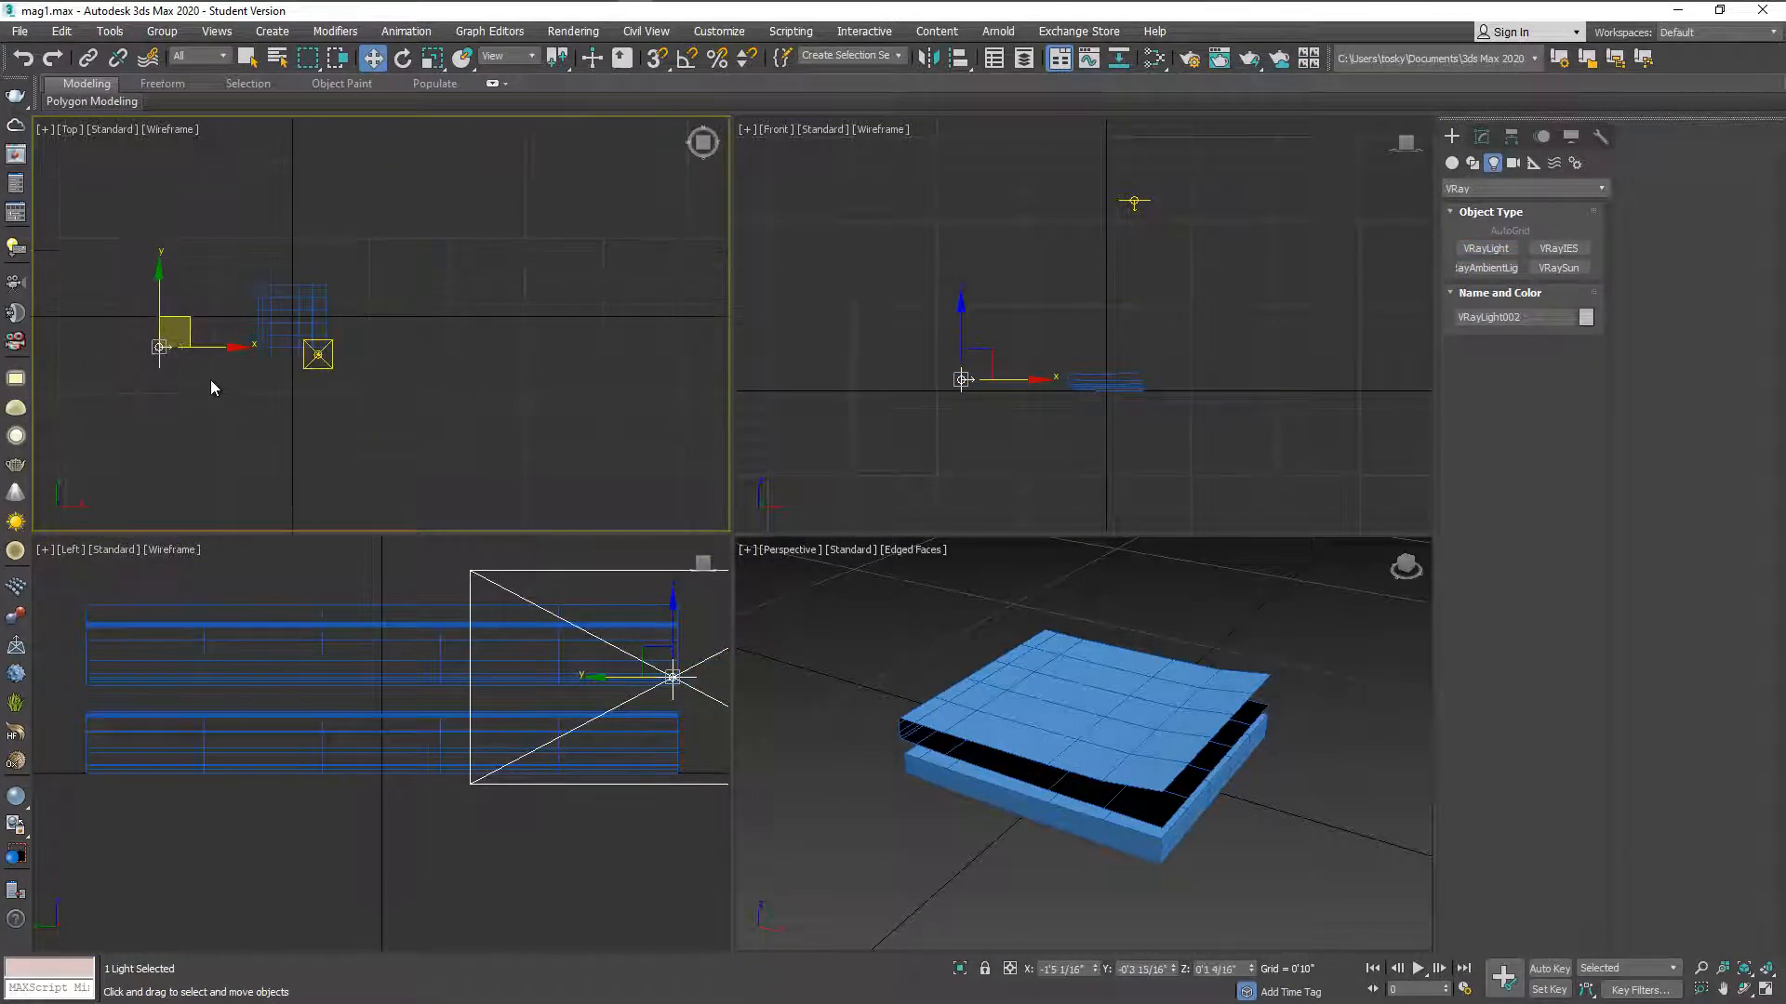
scroll(210, 380, "down", 2)
left_click_drag(409, 264, 298, 283)
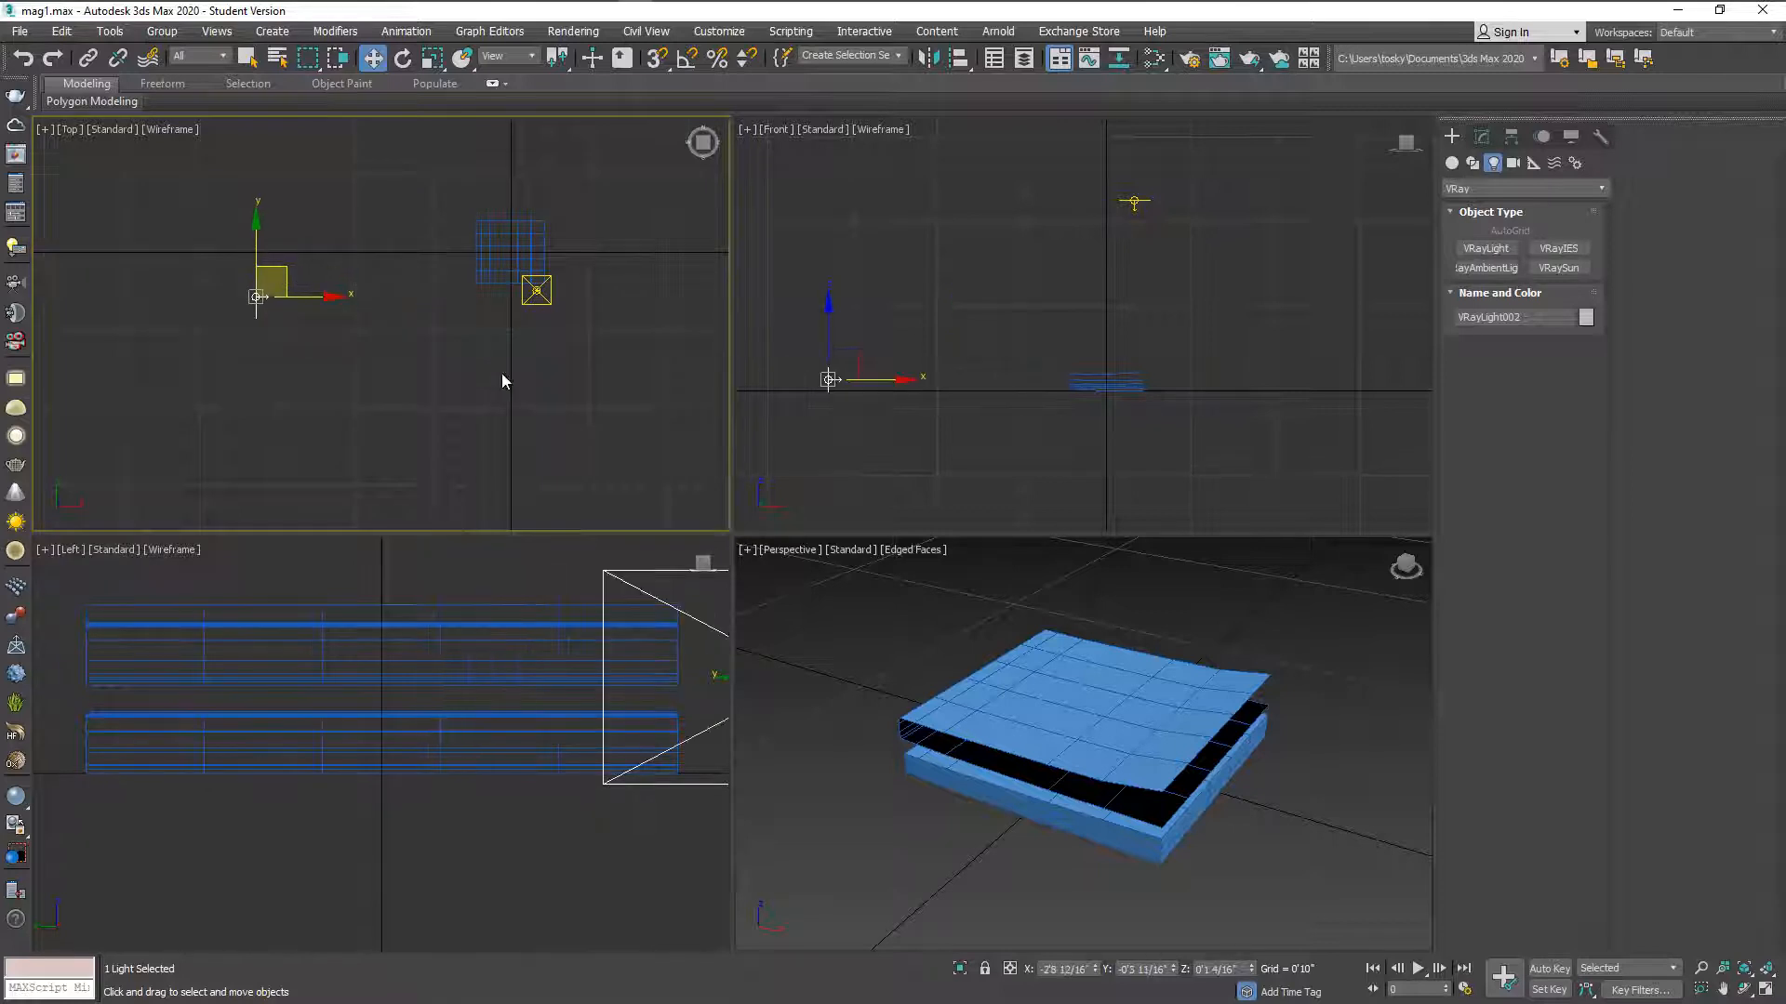
left_click(1175, 629)
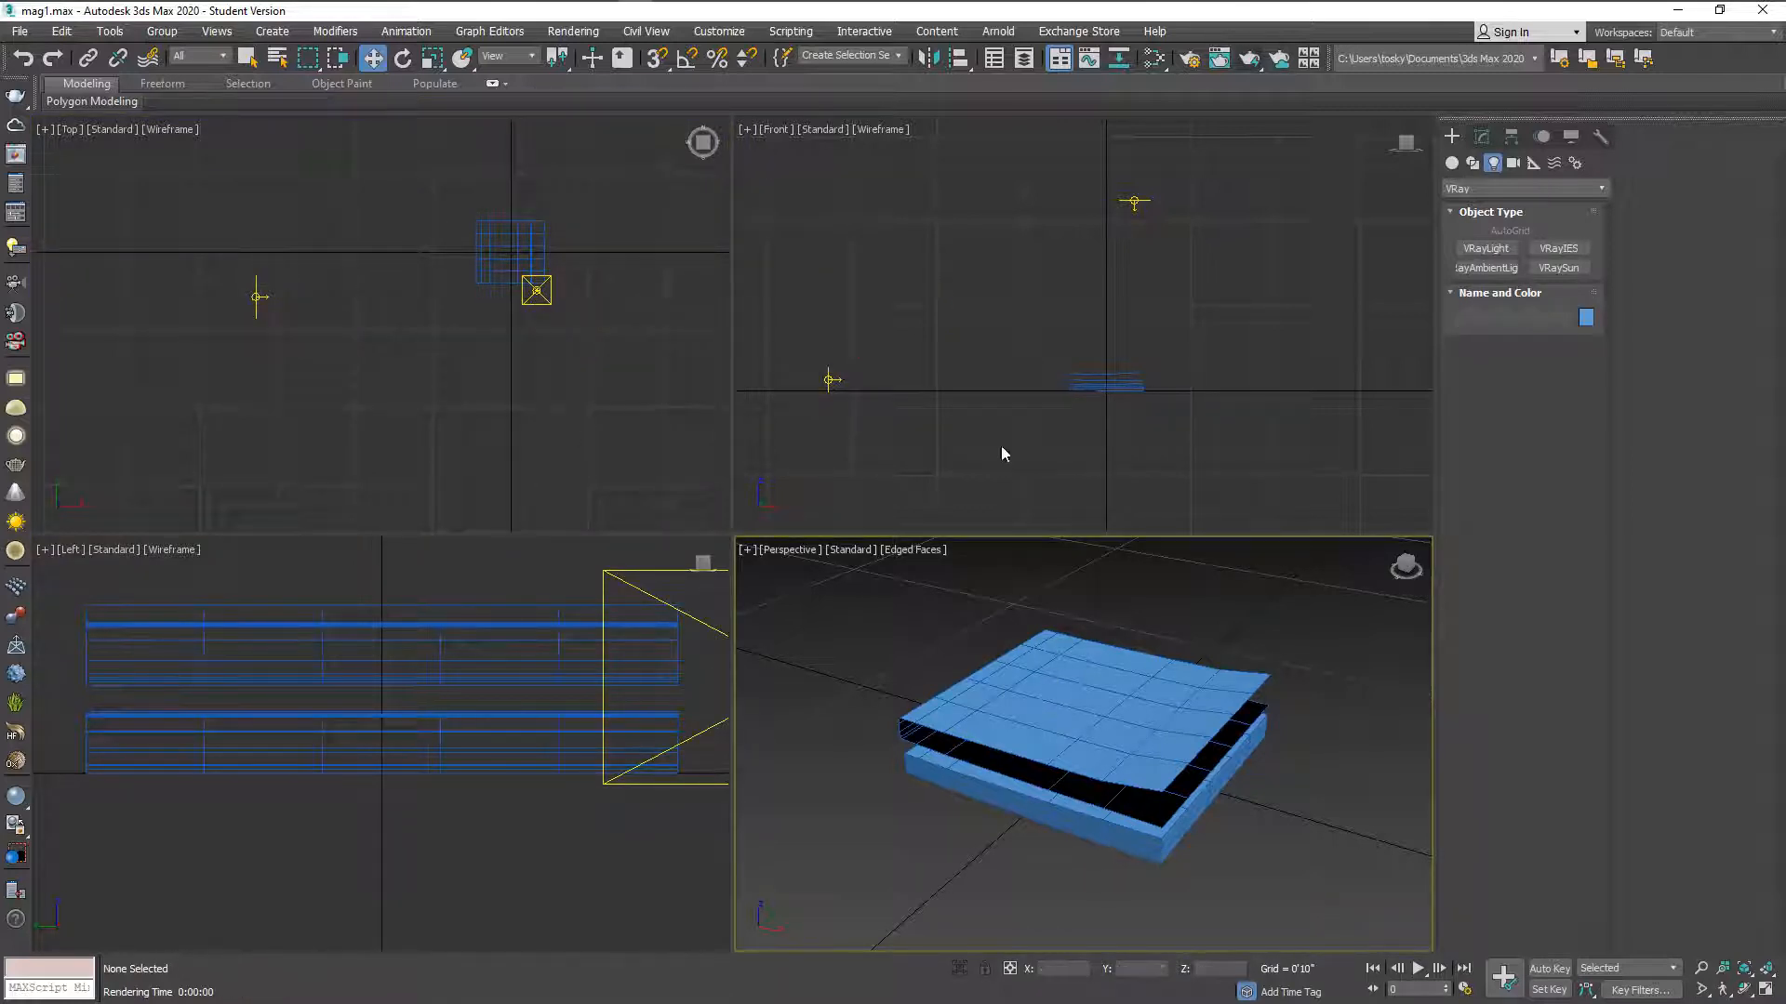
- Draw a large Plane primitive under the catalogue in the top view as the tabletop
left_click(977, 366)
left_click(1451, 163)
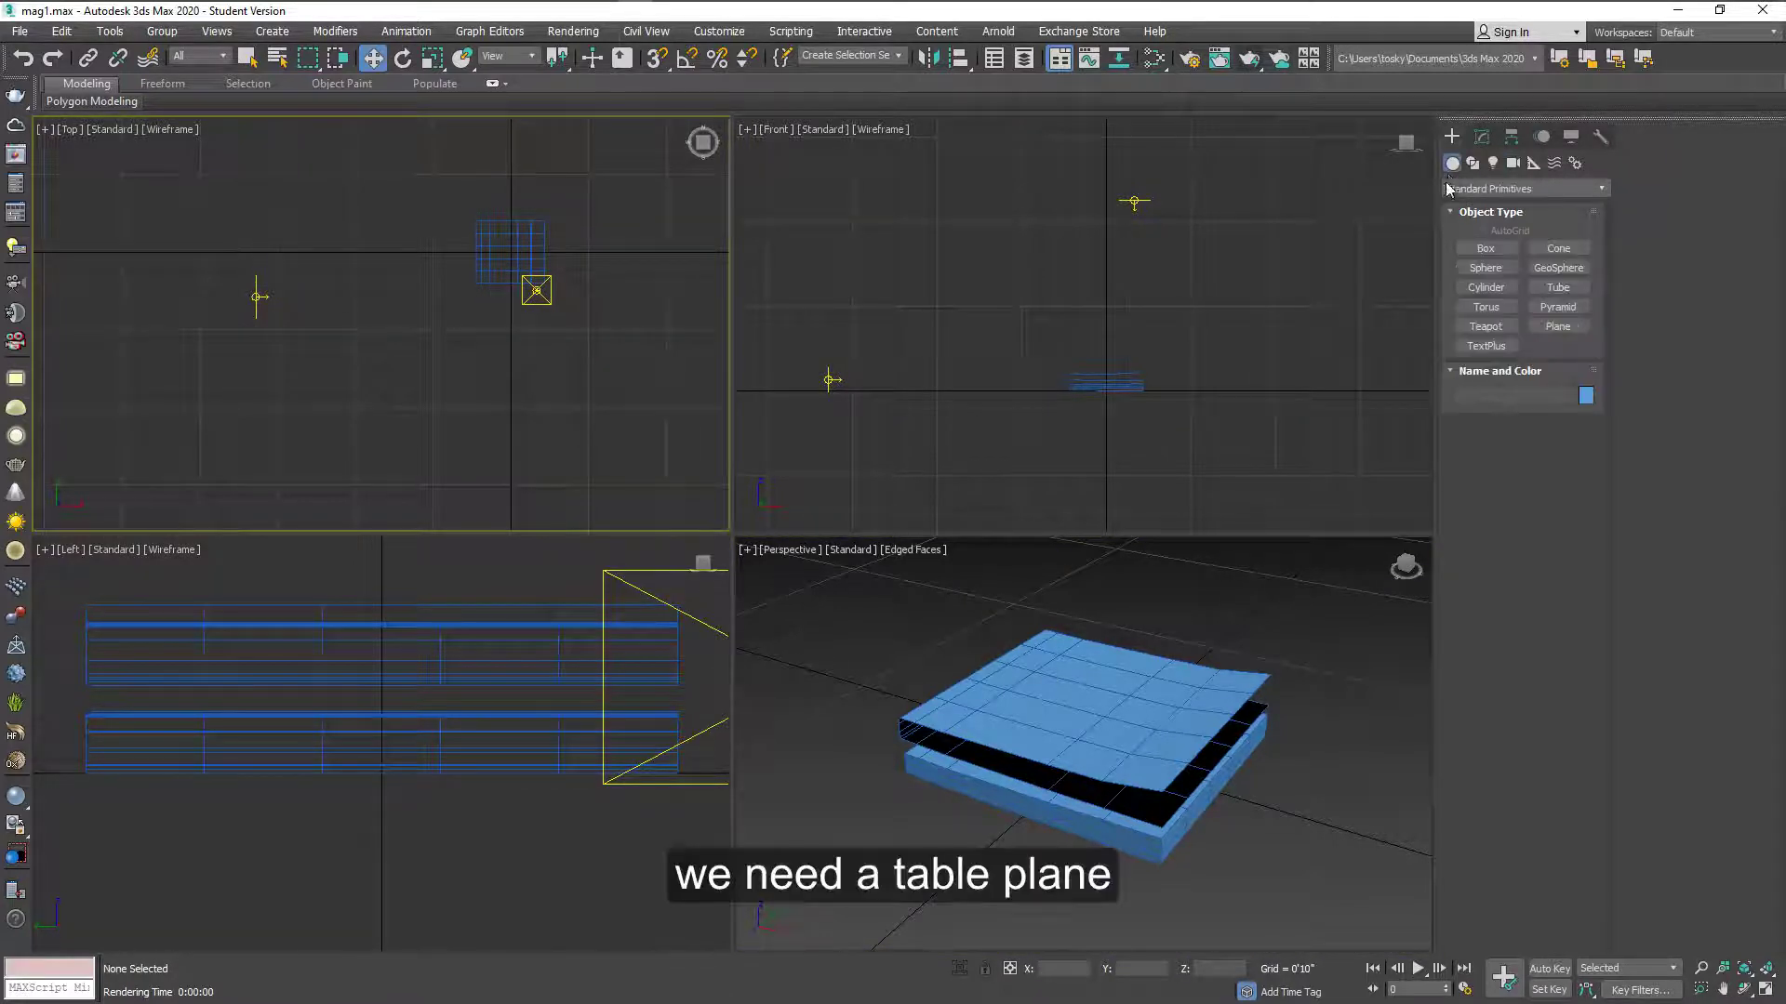
left_click(1558, 327)
middle_click_drag(423, 322, 292, 396)
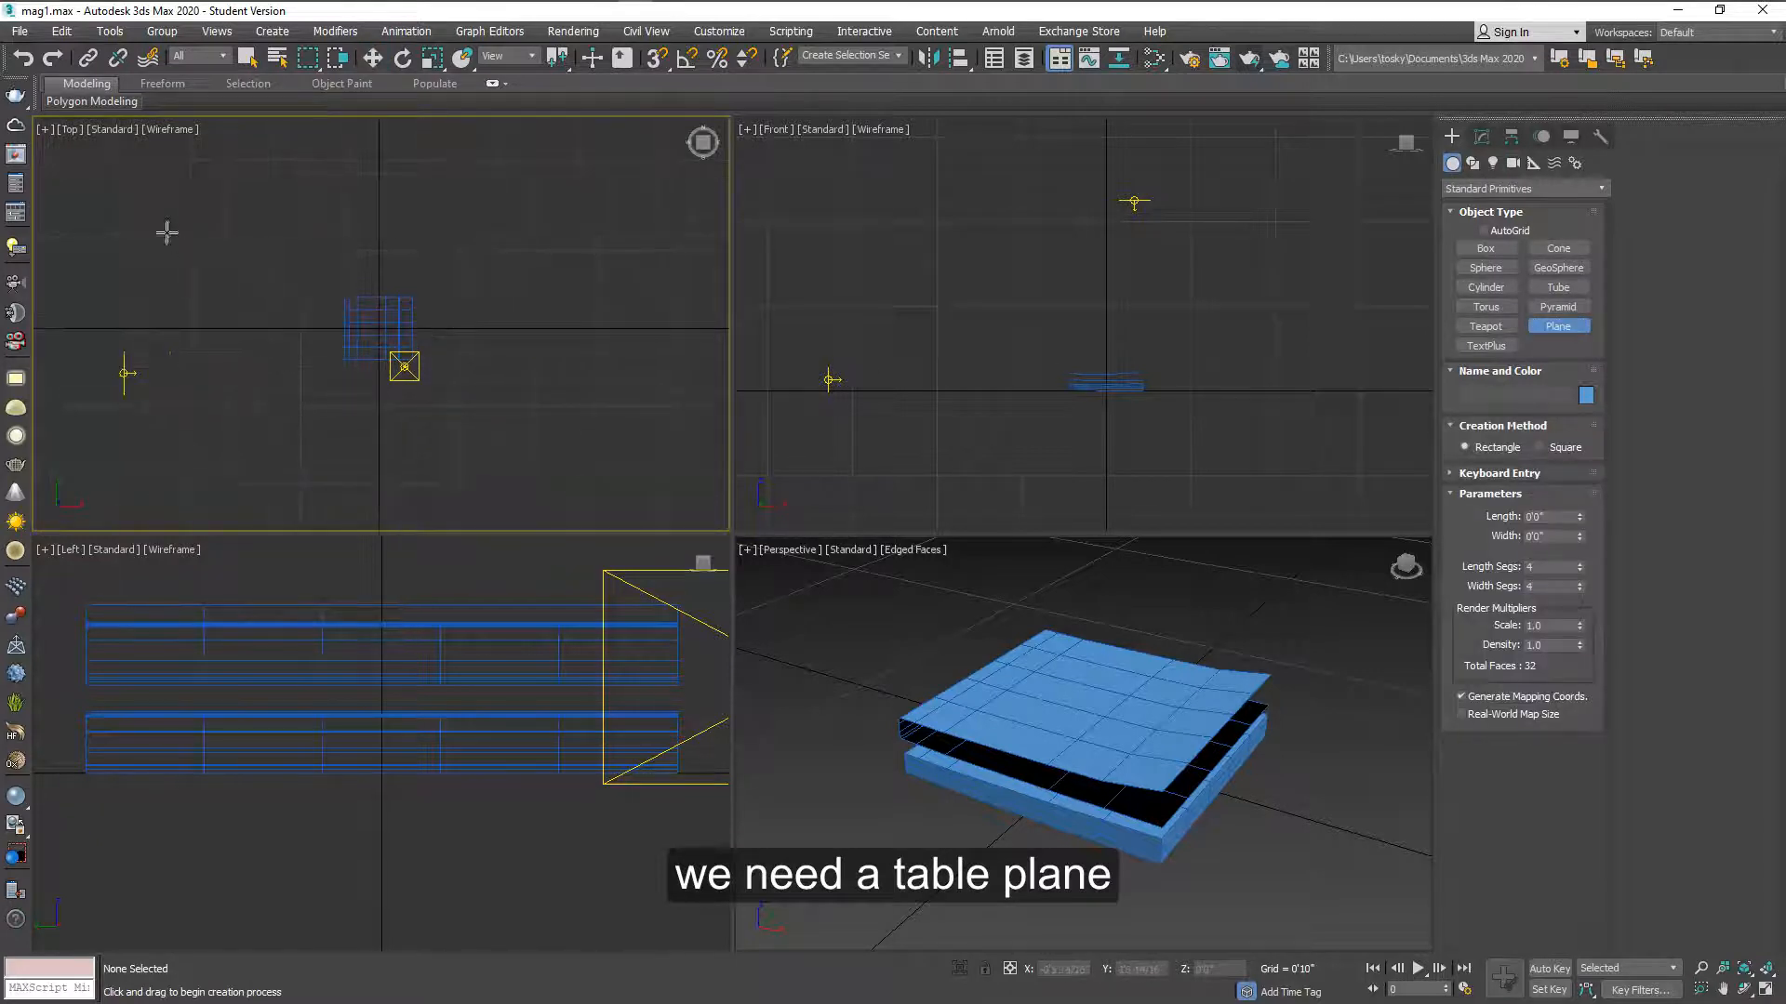
left_click_drag(191, 169, 567, 488)
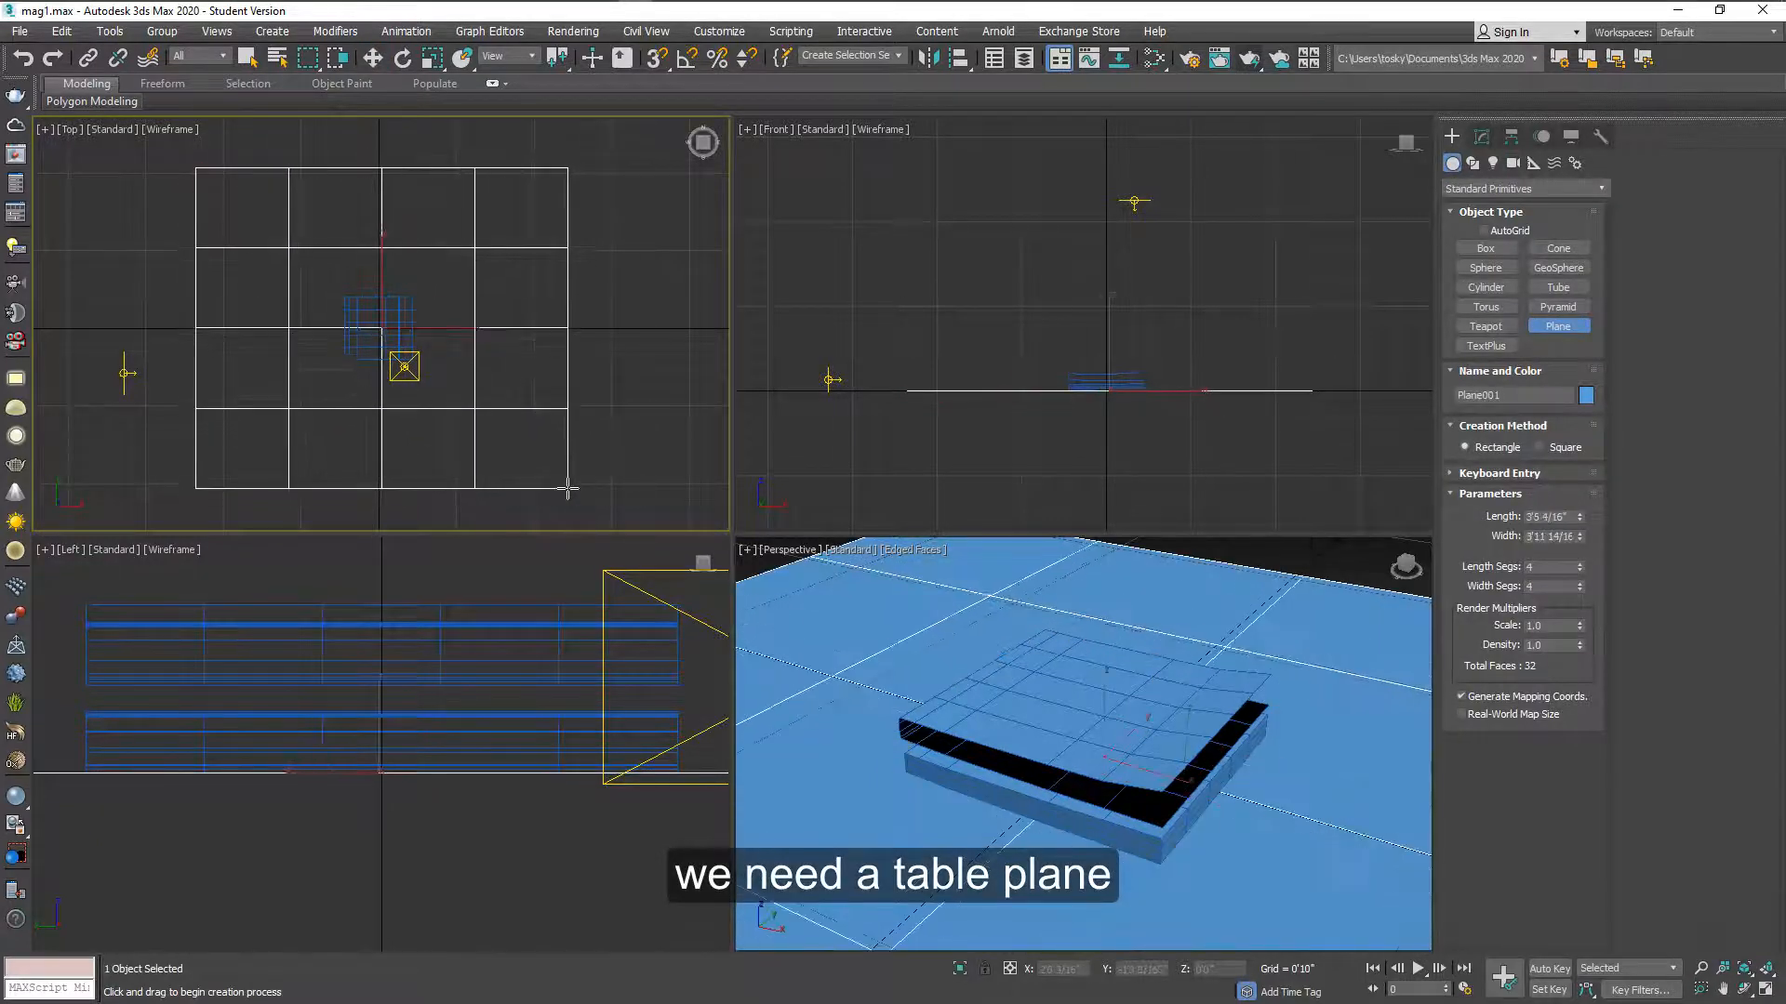
right_click(1102, 418)
key("w")
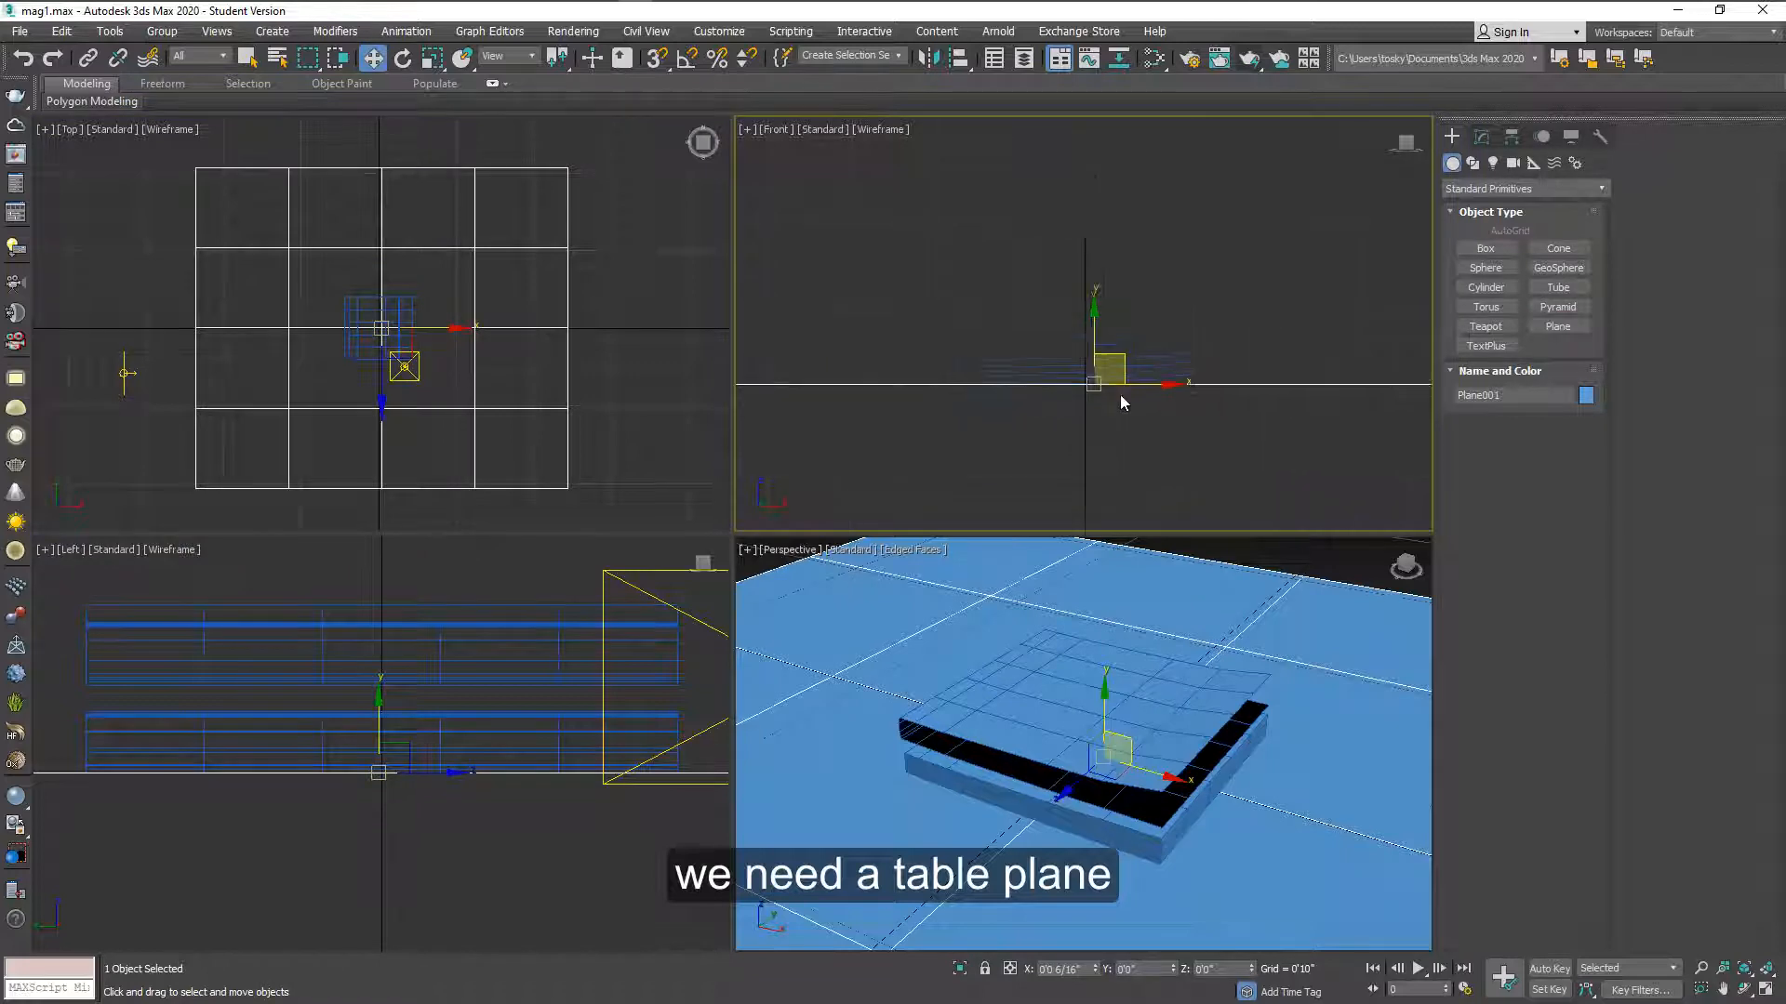
key("Delete")
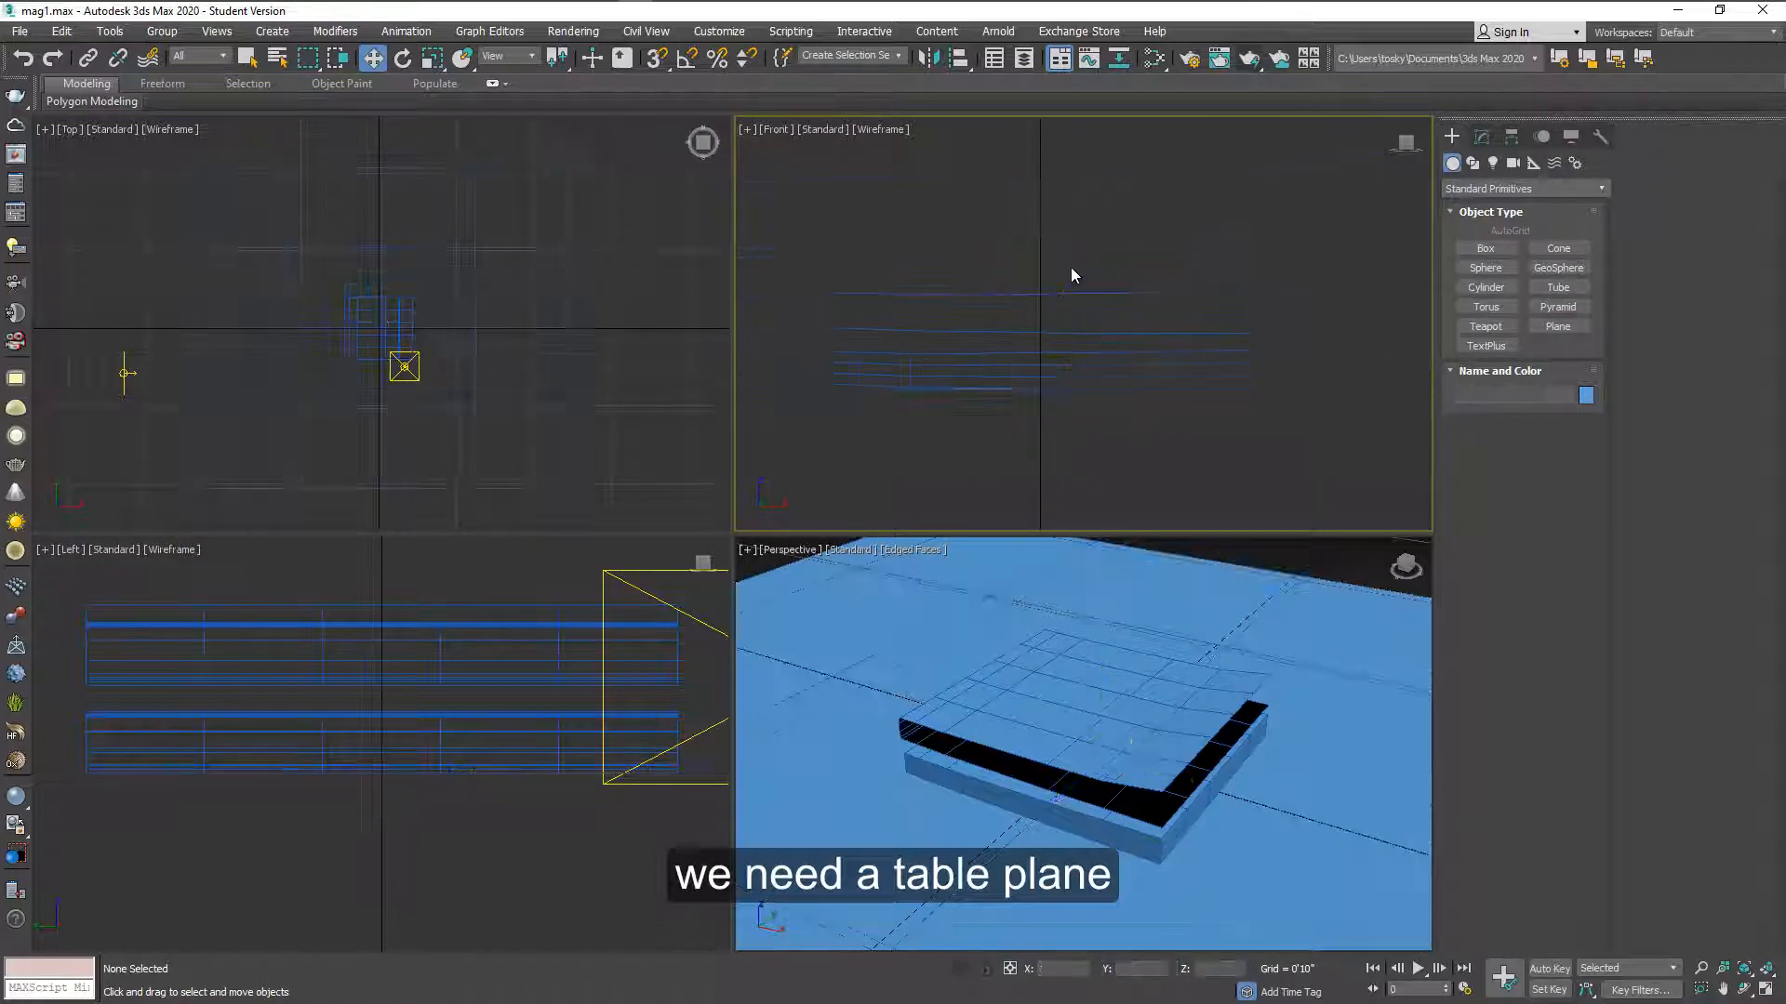
- Raise Box001 slightly and lower the Cover onto it, then bring up the Slate Material Editor
left_click(1044, 360)
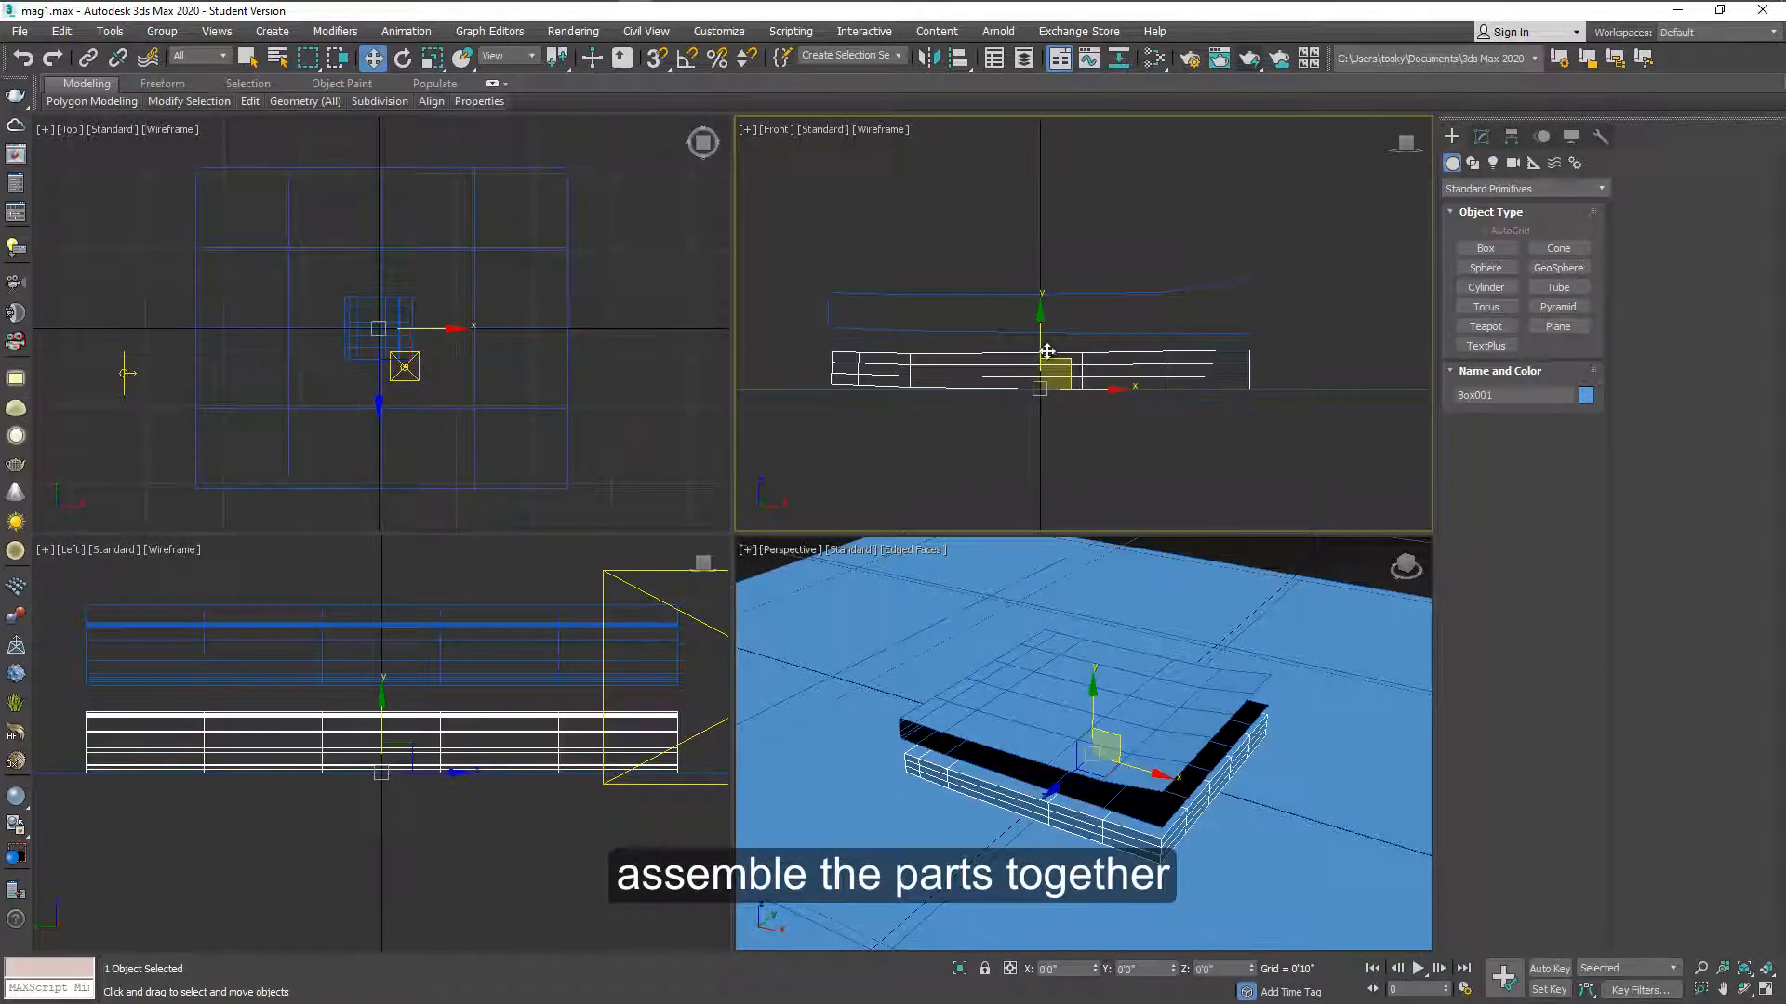
left_click_drag(1039, 344, 1039, 338)
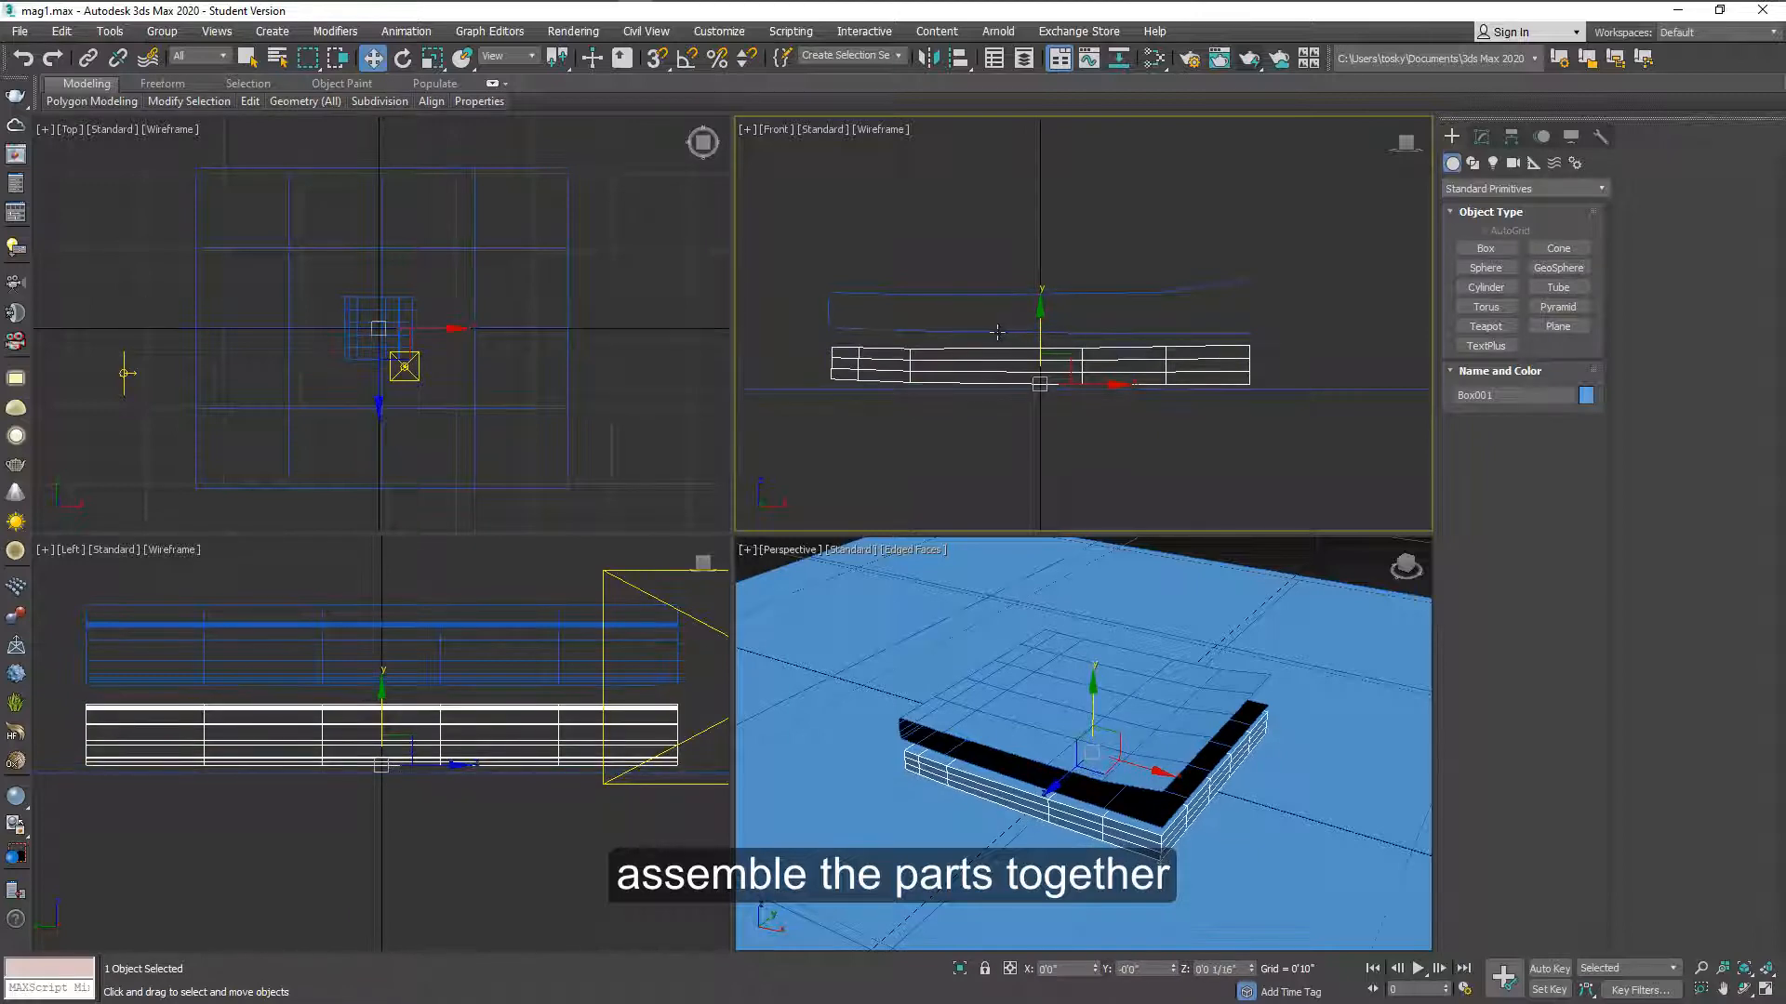
left_click(1035, 310)
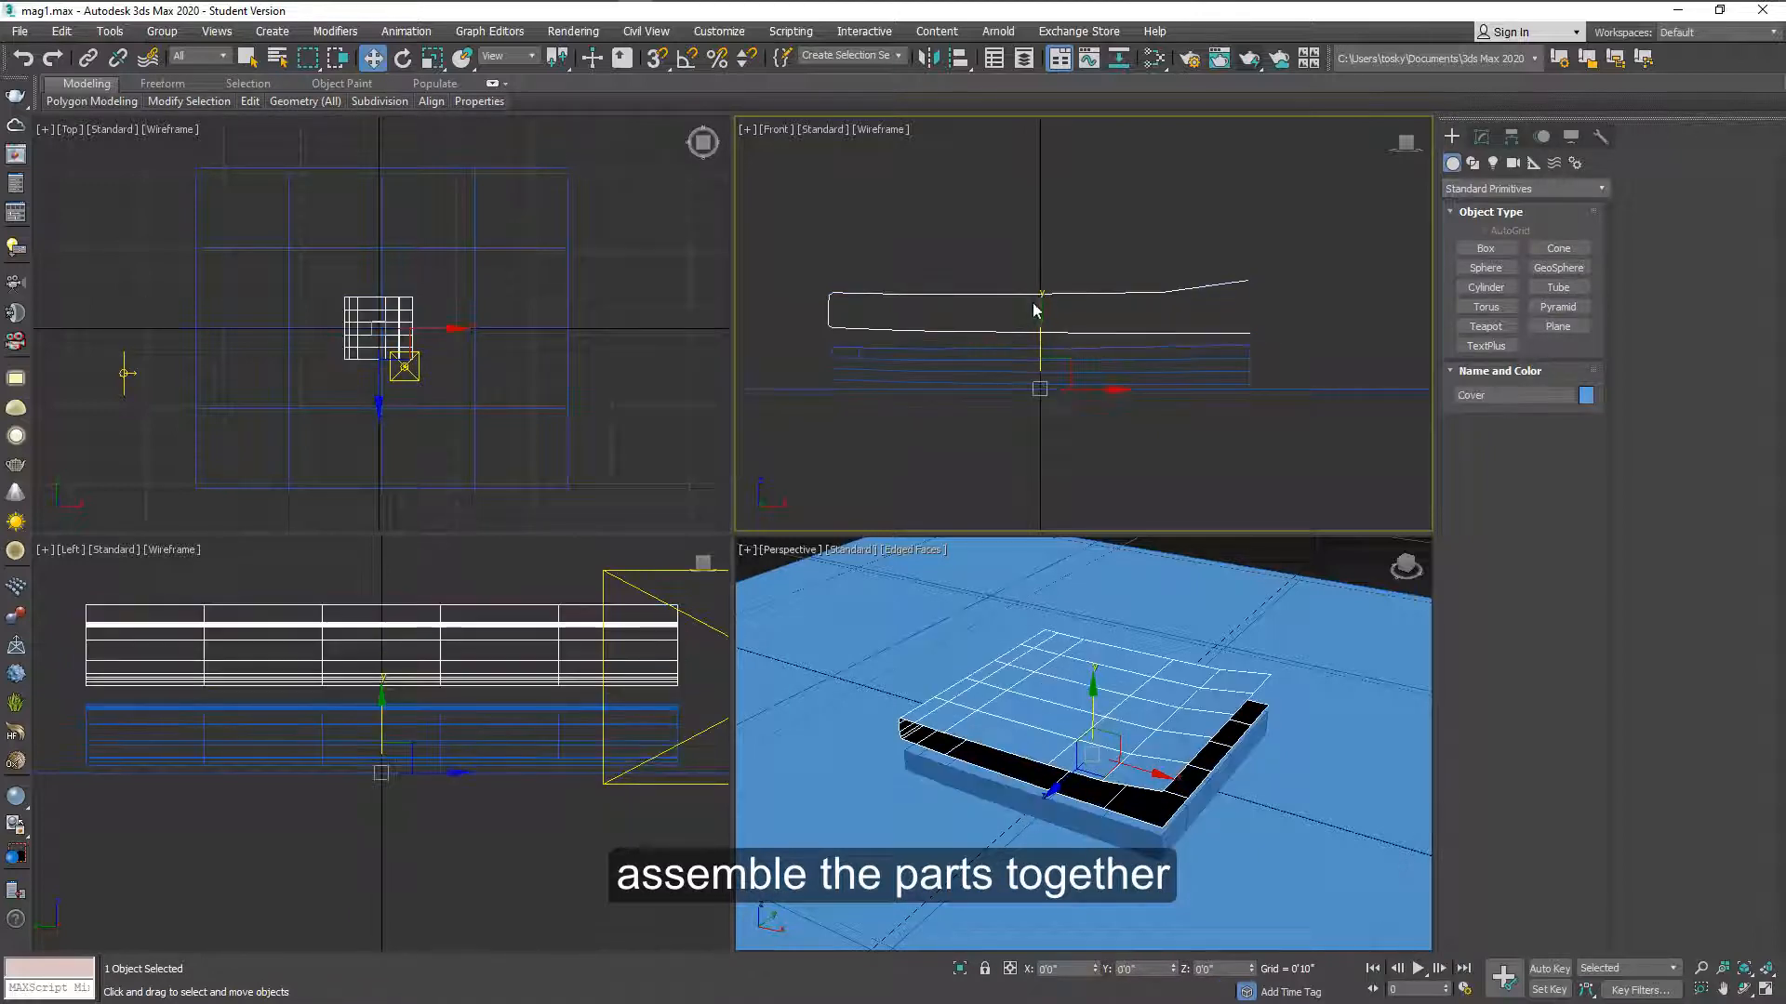
left_click_drag(1040, 324, 1040, 378)
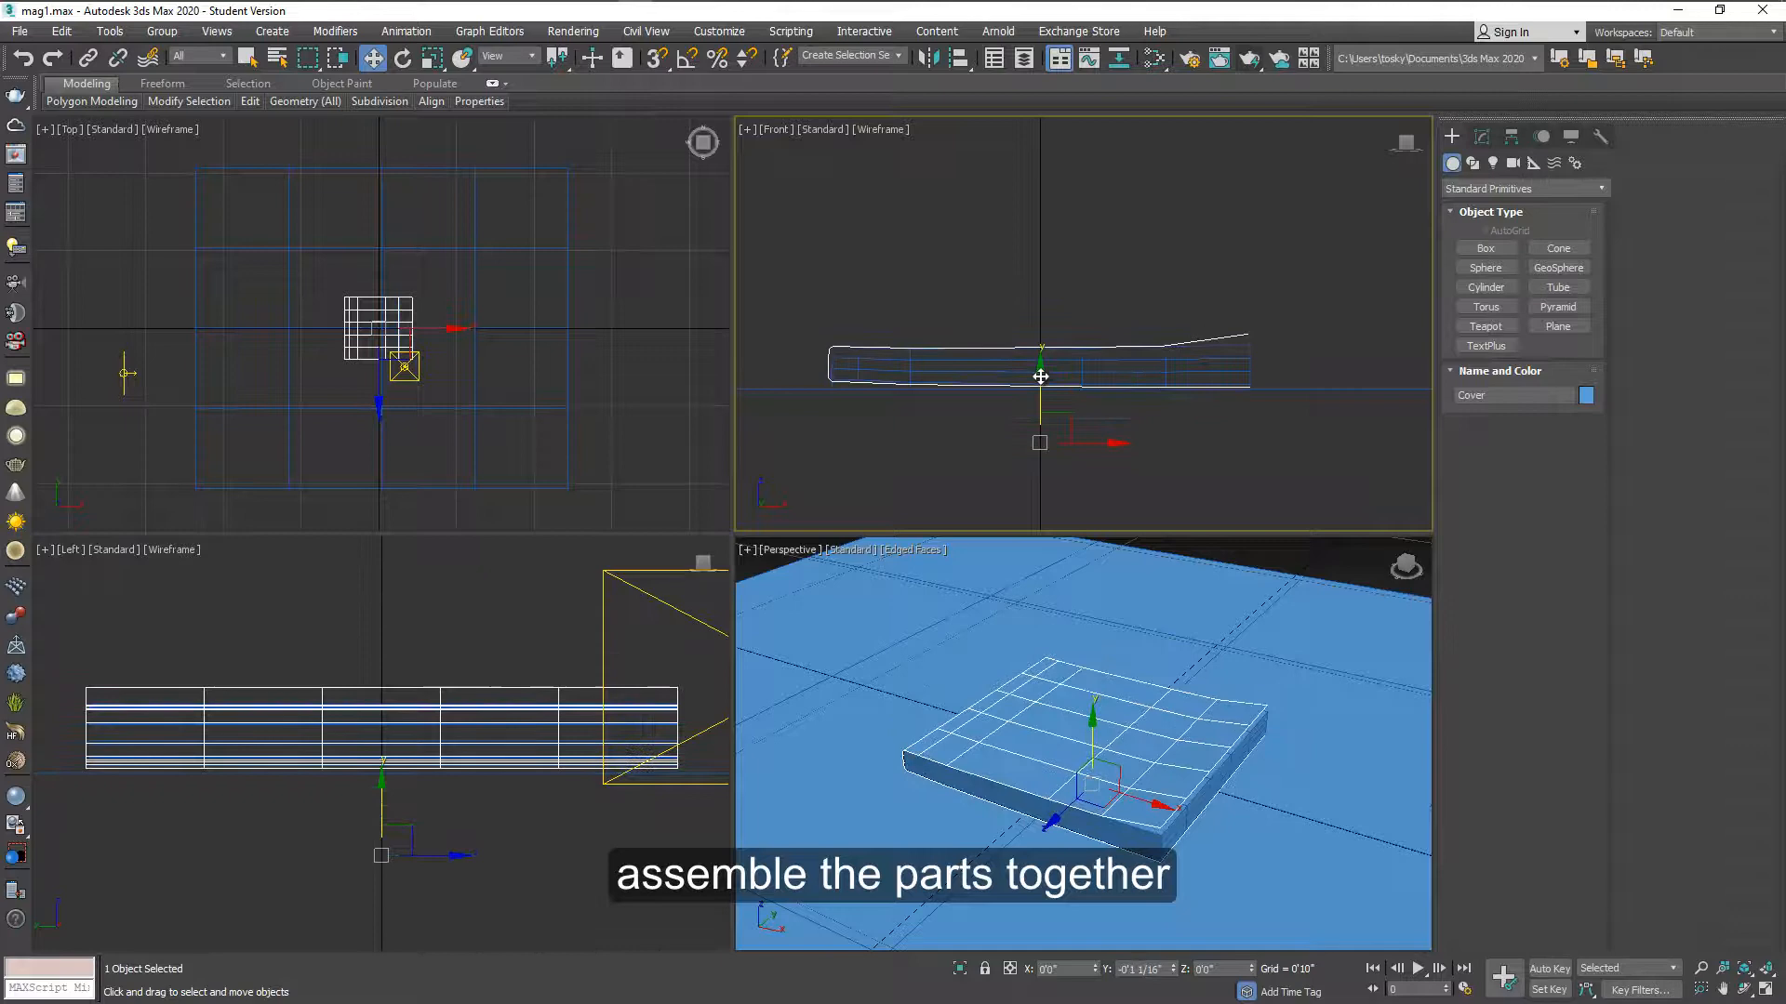
left_click(1143, 432)
left_click(1154, 59)
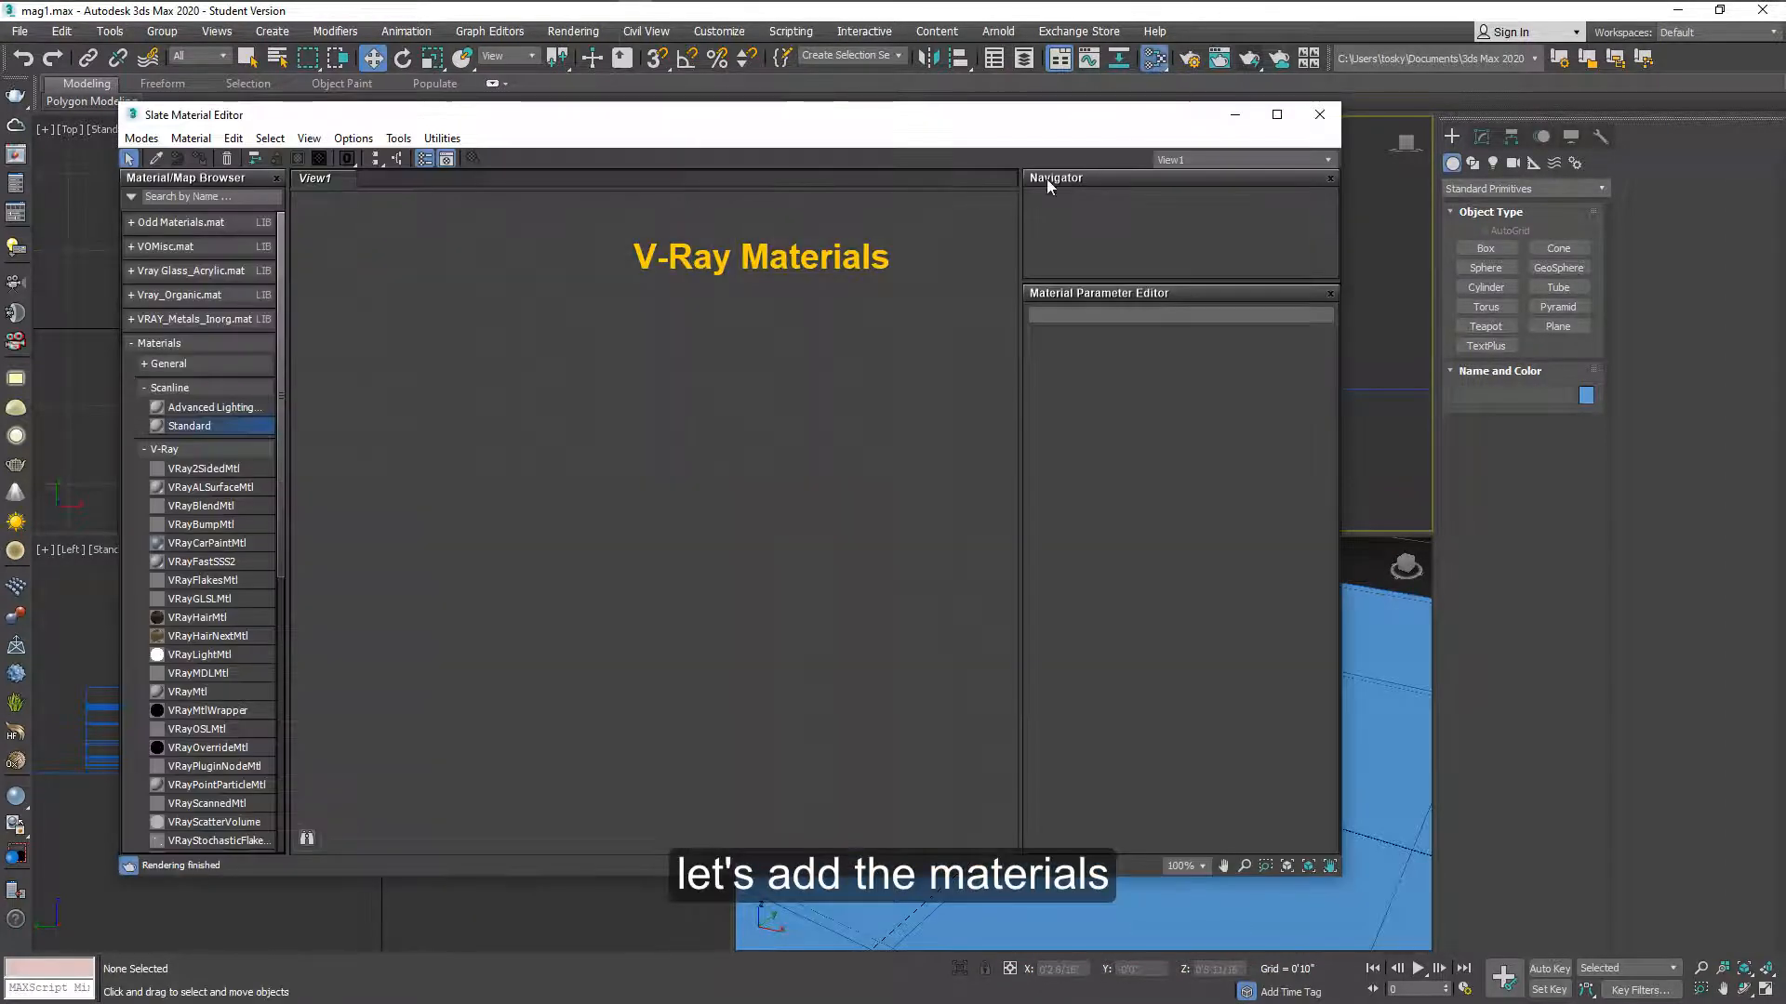
- Add two Multi/Sub-Object material nodes from the General group to View1
left_click(166, 387)
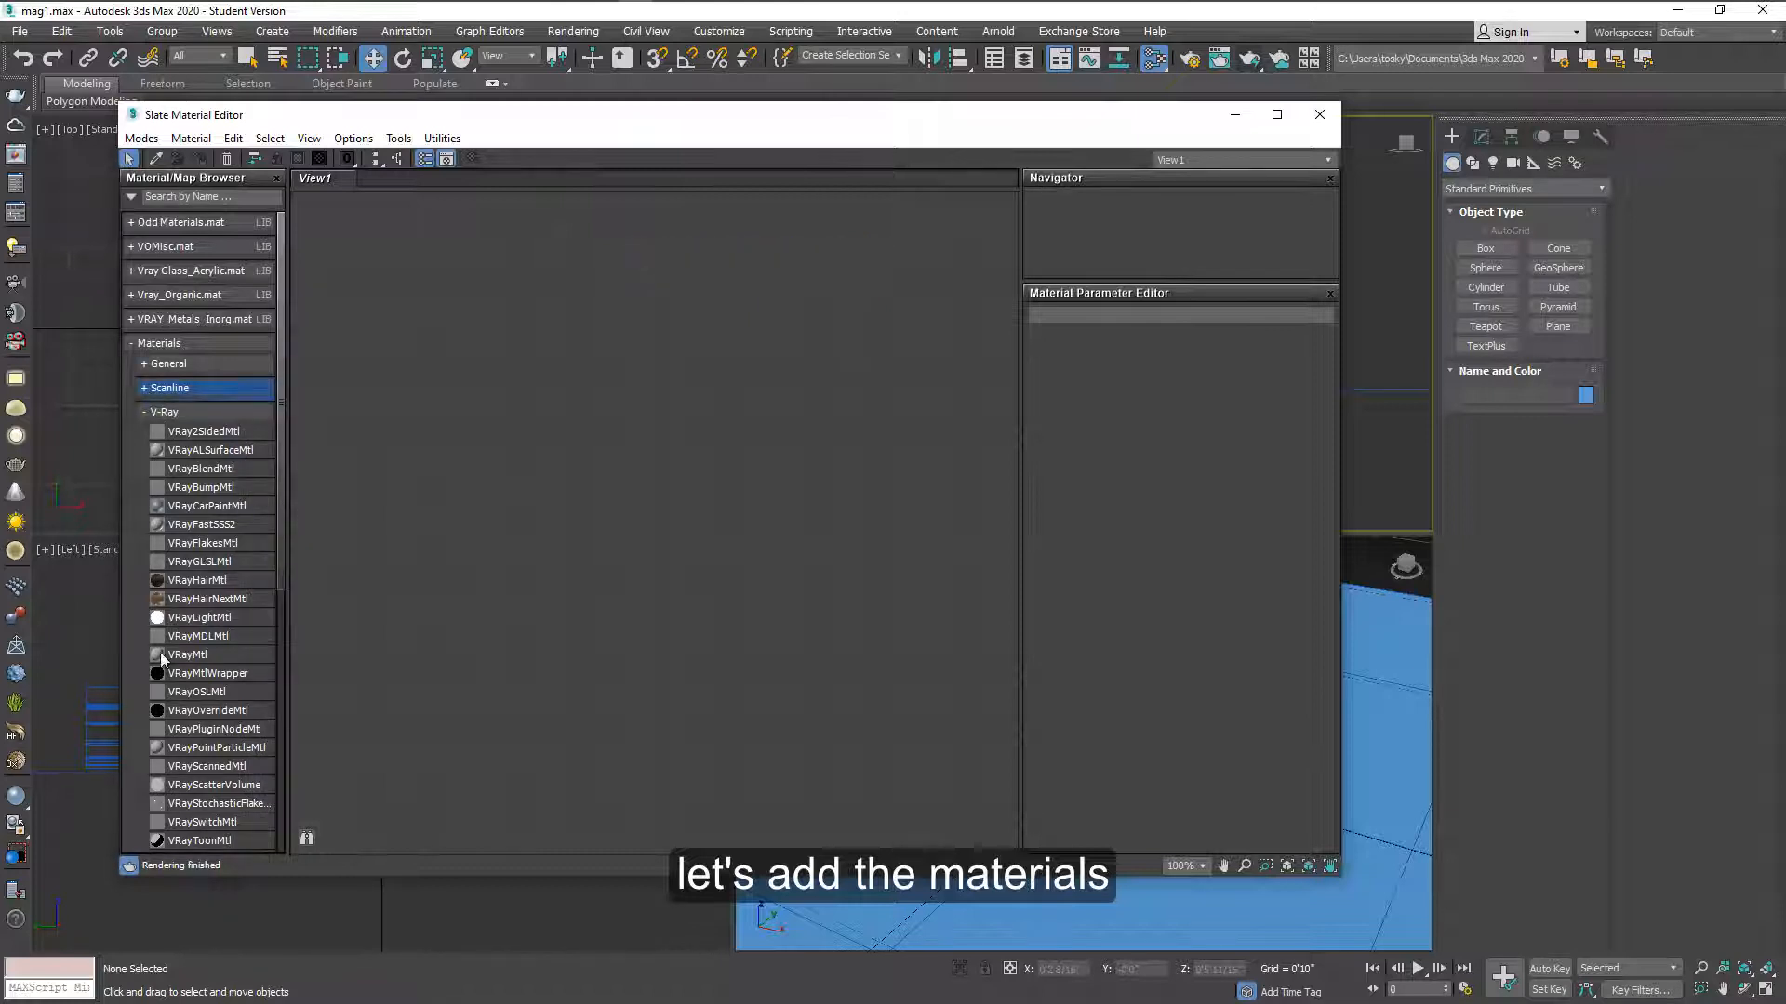
left_click(161, 364)
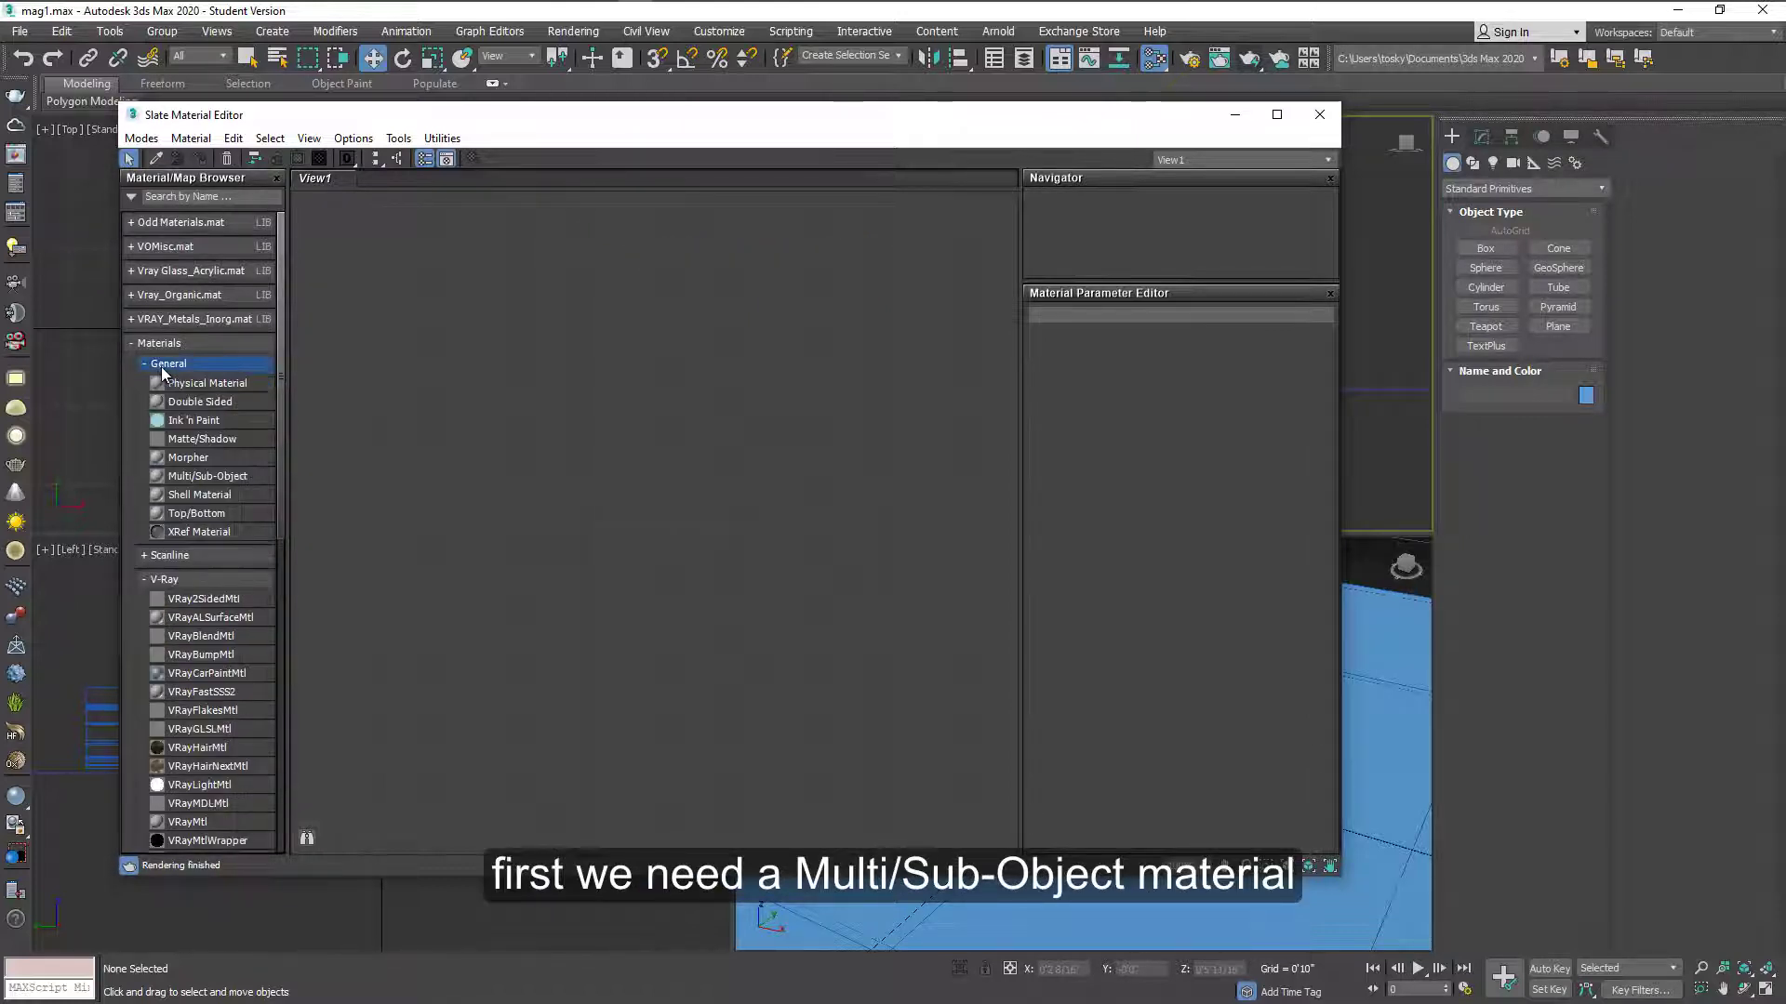
double_click(710, 281)
left_click_drag(697, 266, 781, 265)
double_click(704, 545)
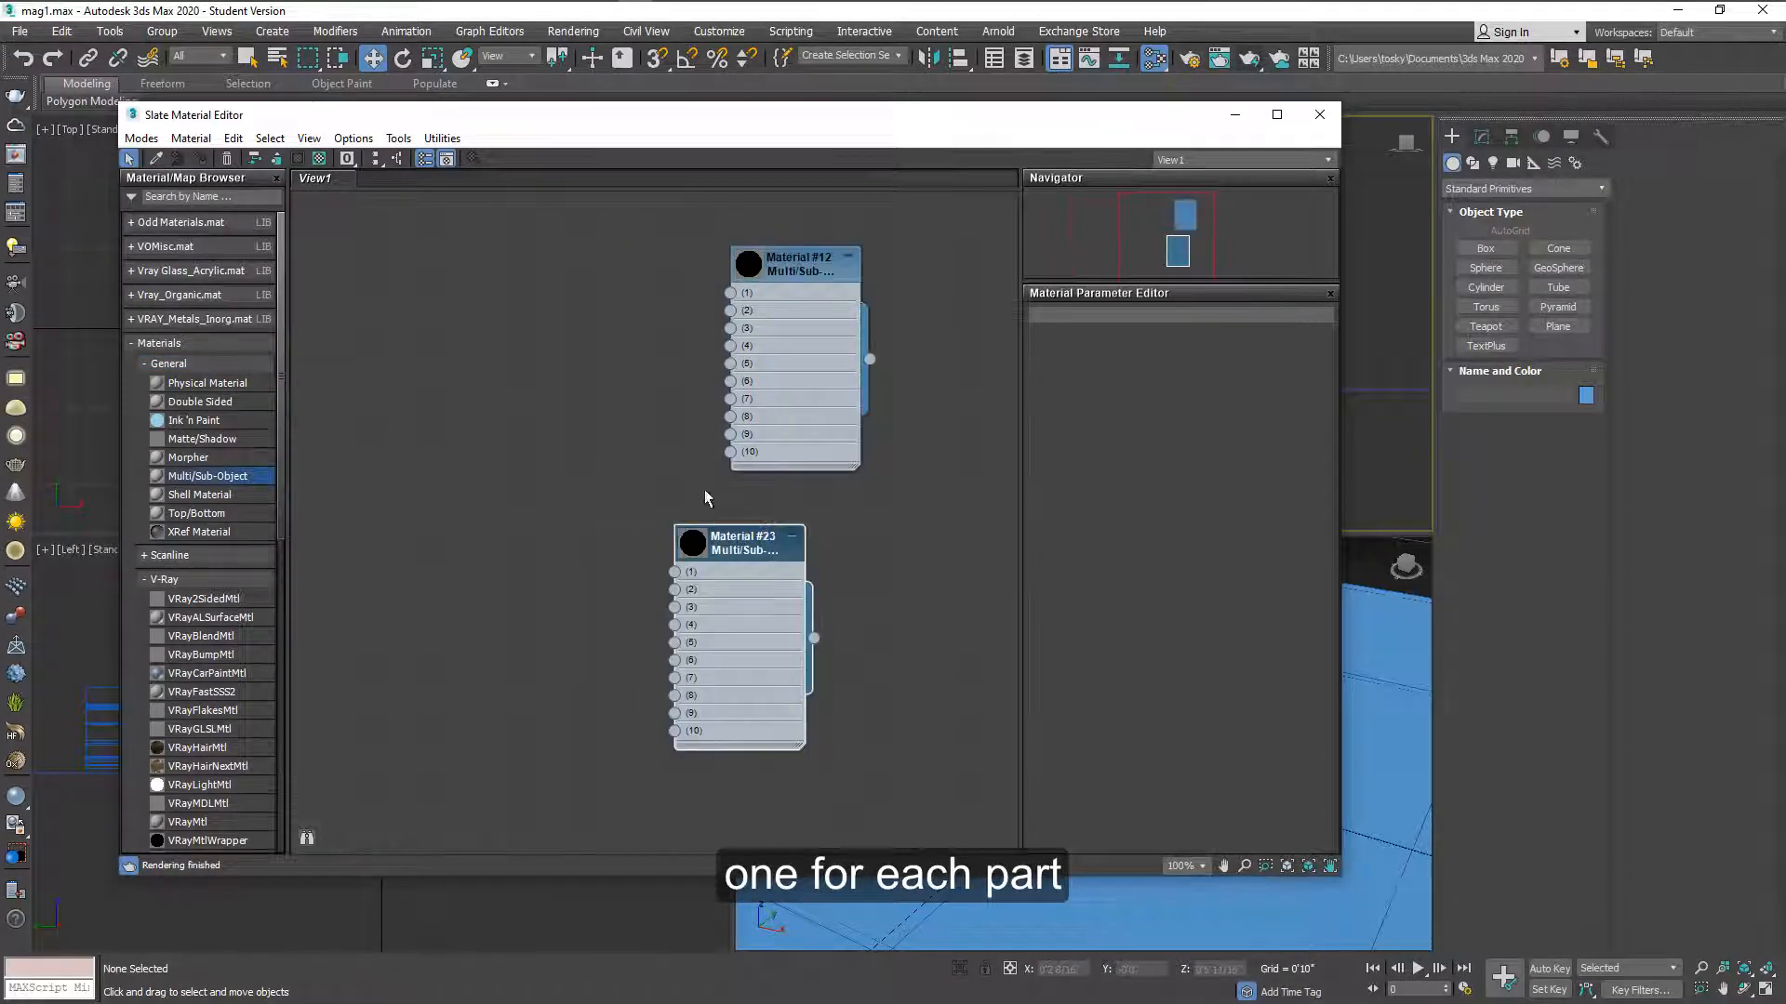
- Move the material editor aside and select the Cover in the perspective view
left_click_drag(817, 115, 524, 185)
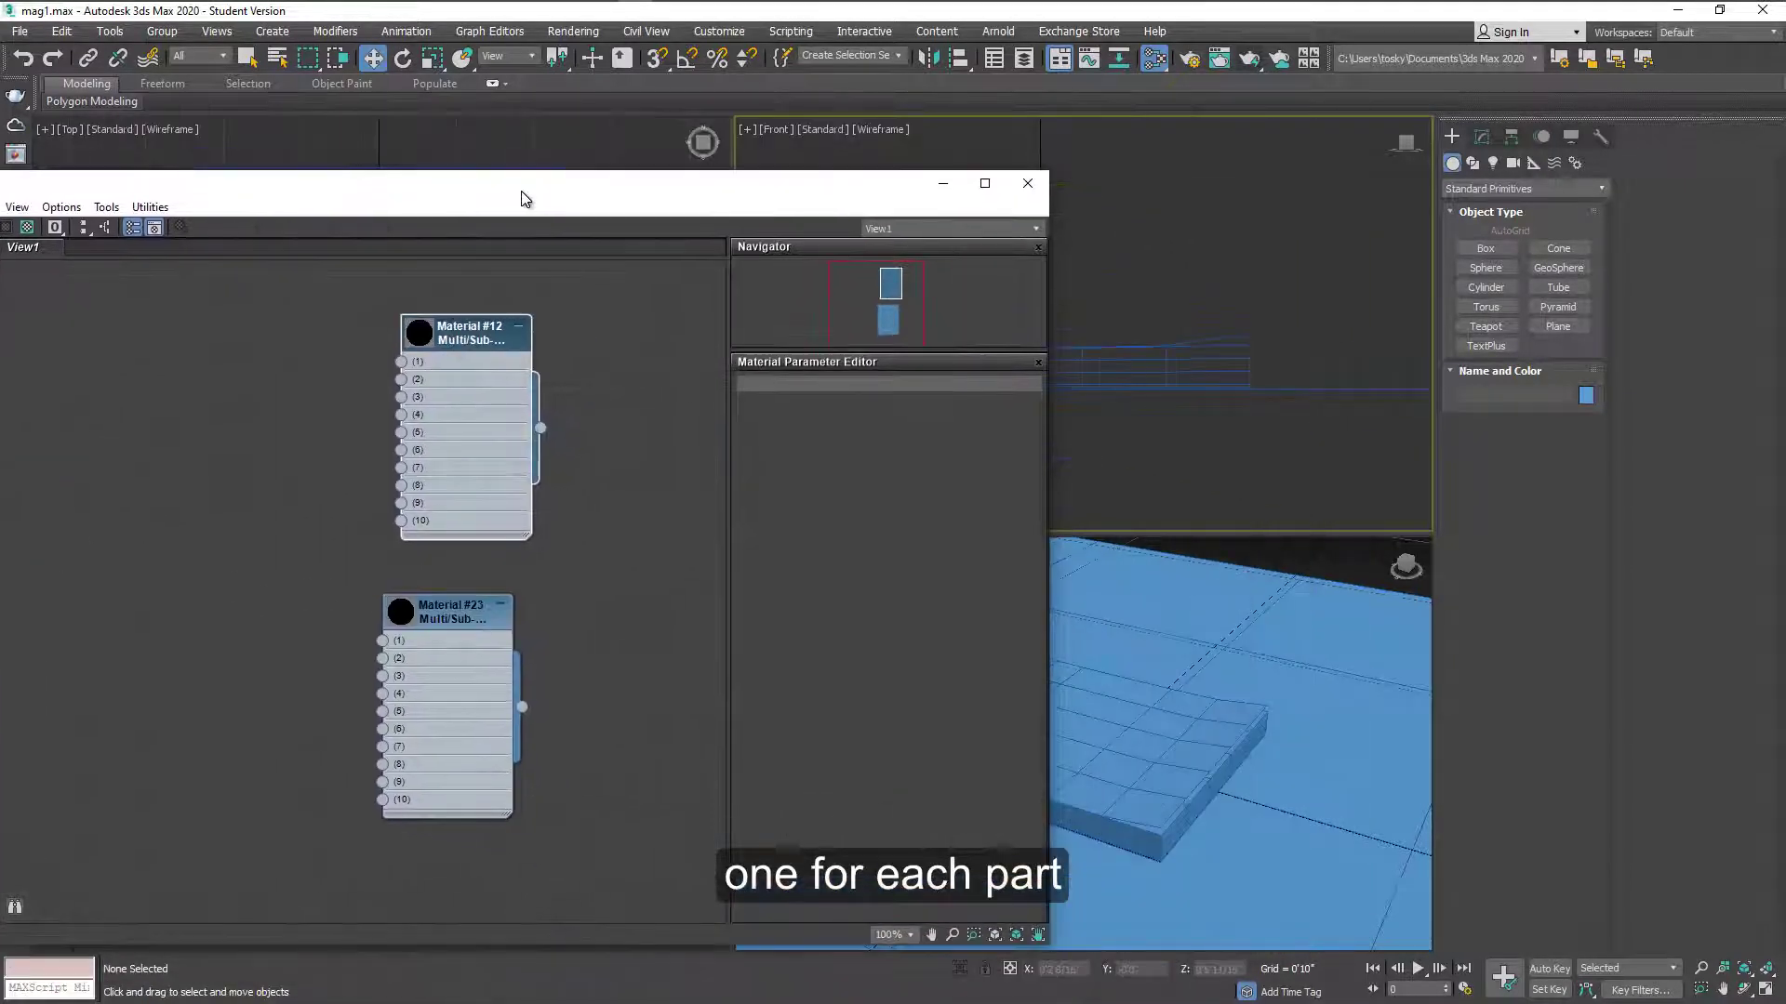
left_click(1210, 739)
middle_click_drag(1229, 717, 1117, 746)
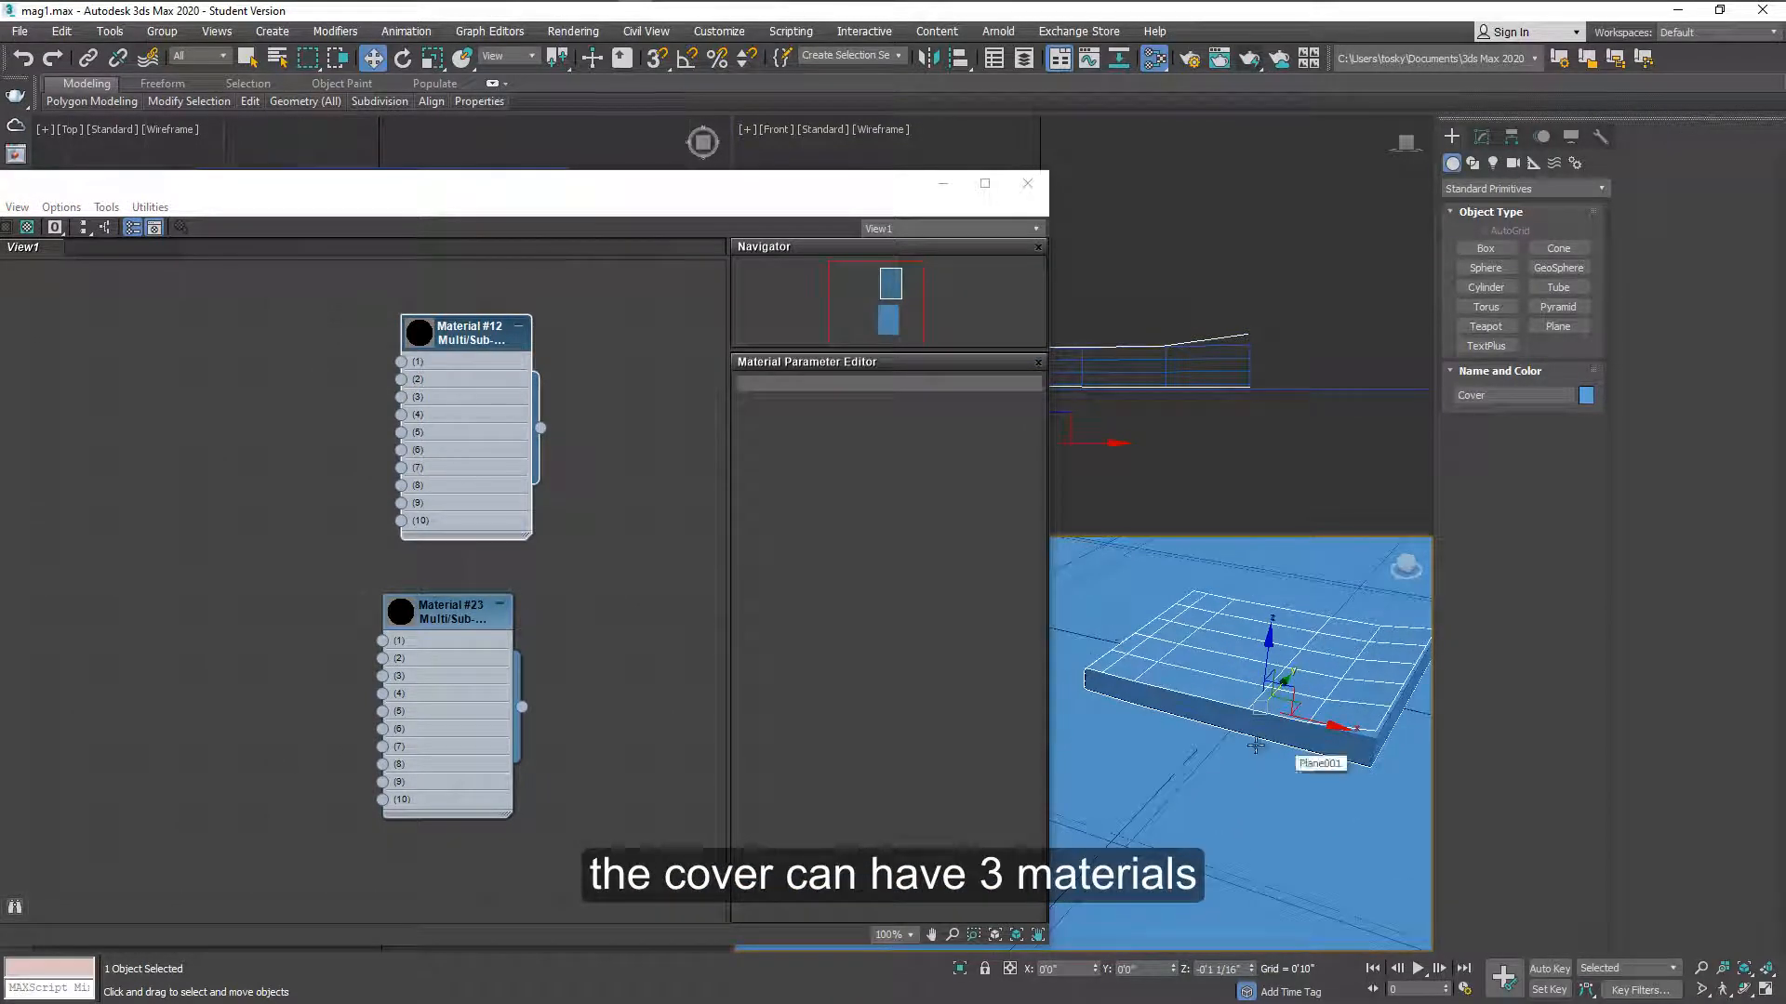
- Set Material #12 to three sub-materials and select the page block
double_click(522, 433)
left_click(817, 437)
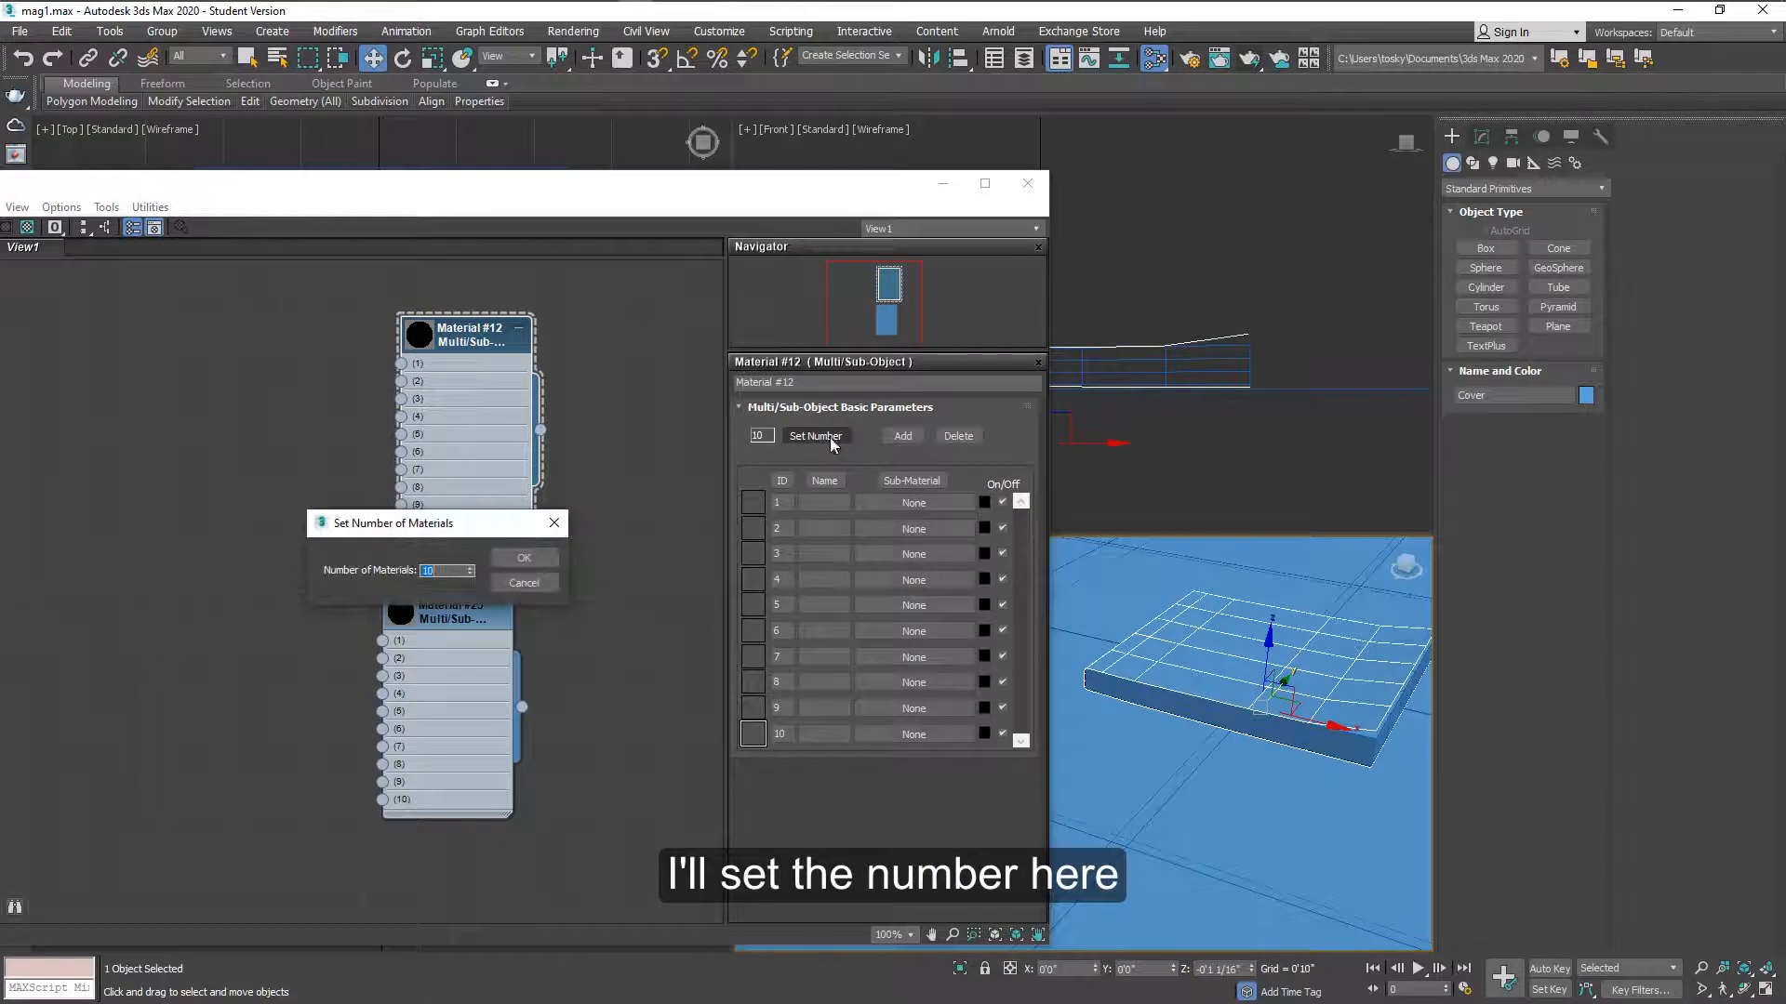
type("3")
key("Return")
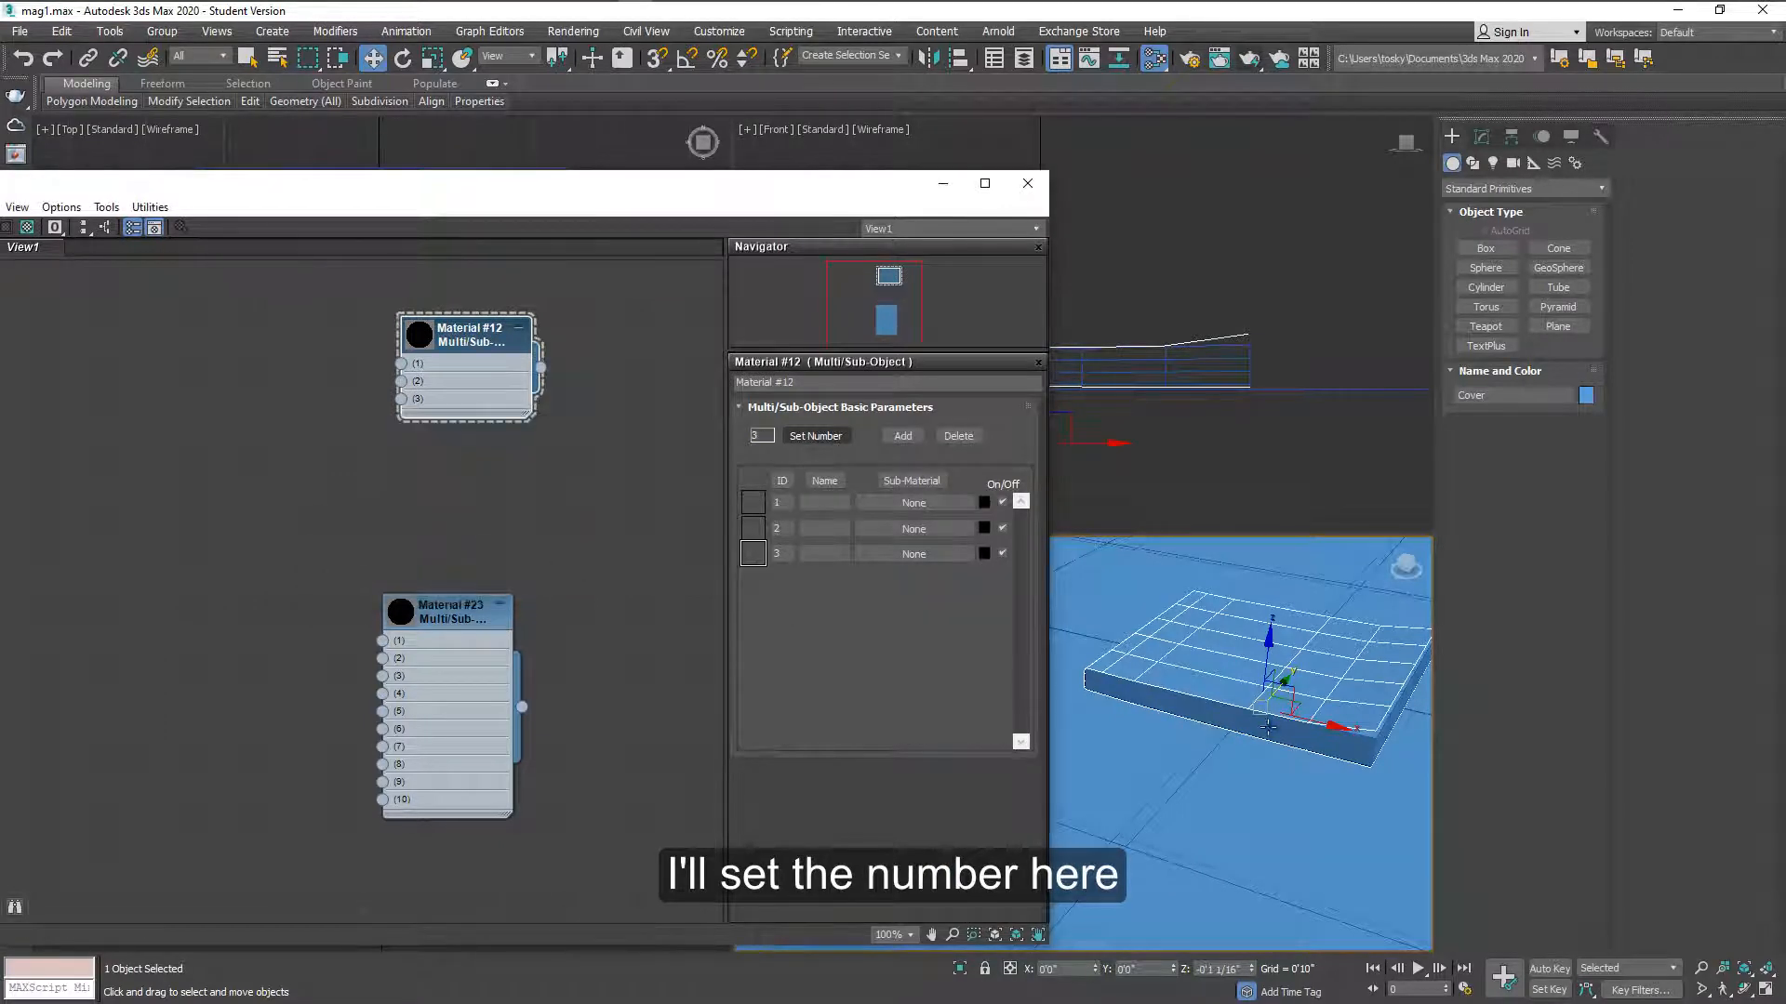
left_click(1267, 728)
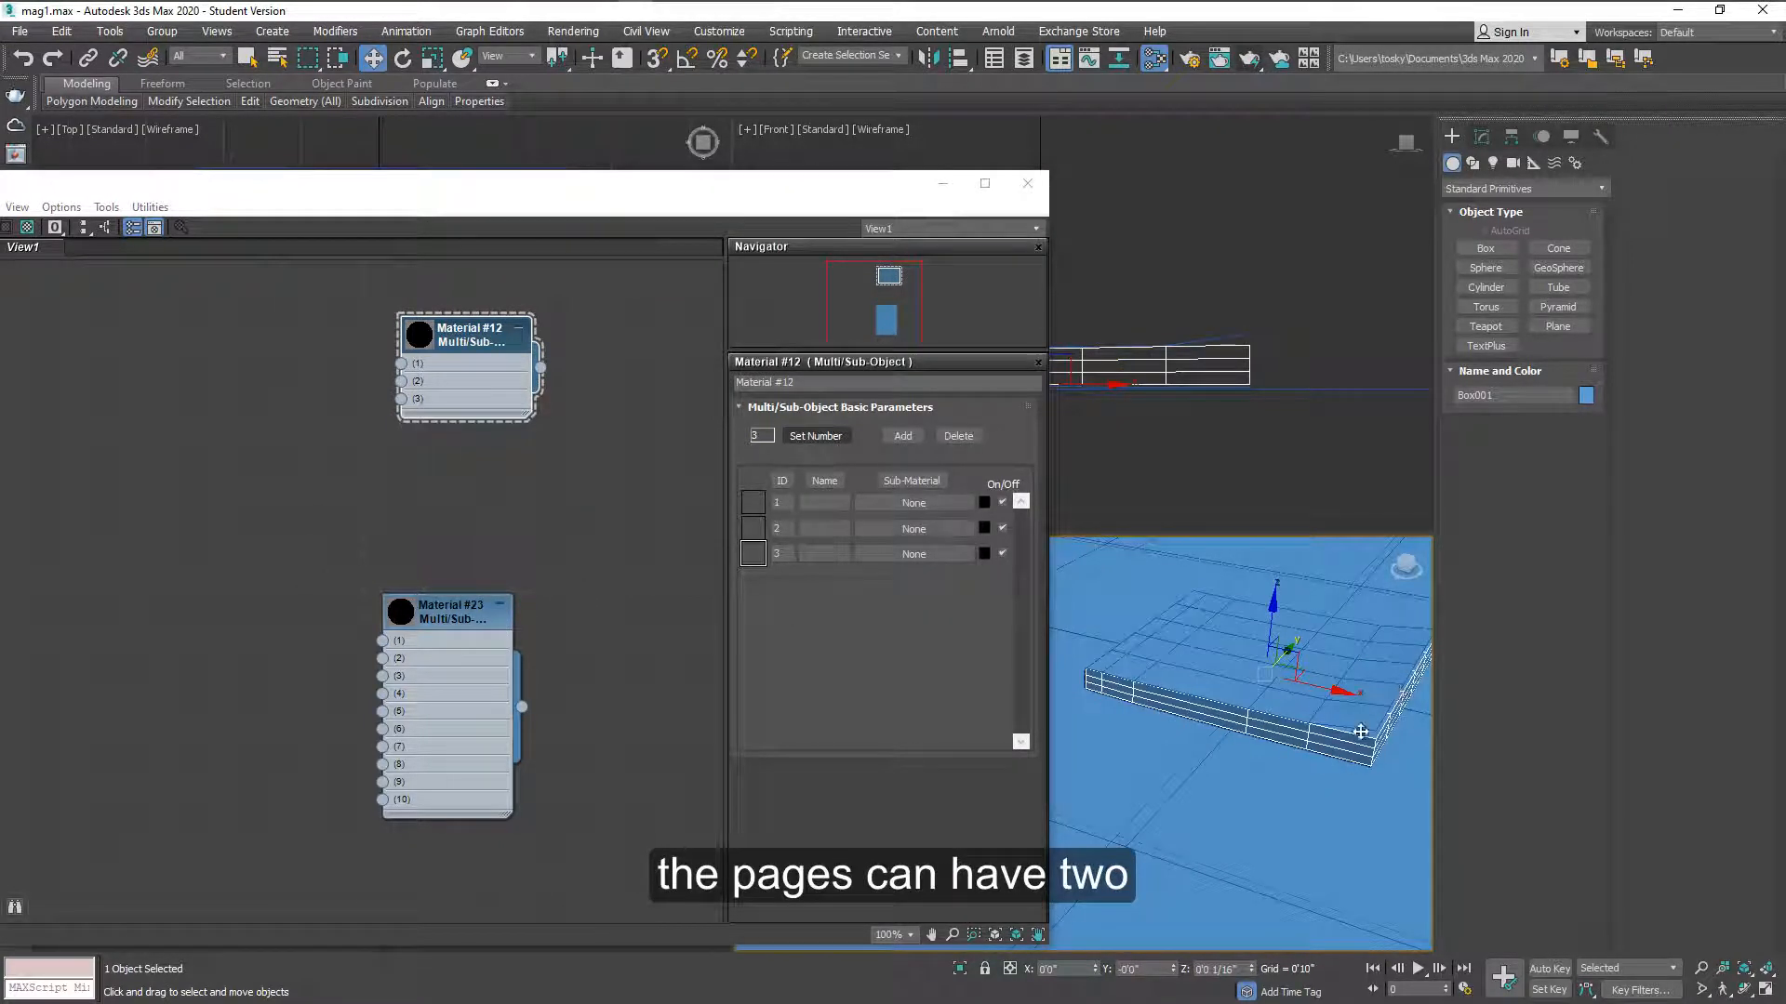
- Set Material #23 to two sub-materials and select the Cover again
left_click(447, 611)
left_click(815, 435)
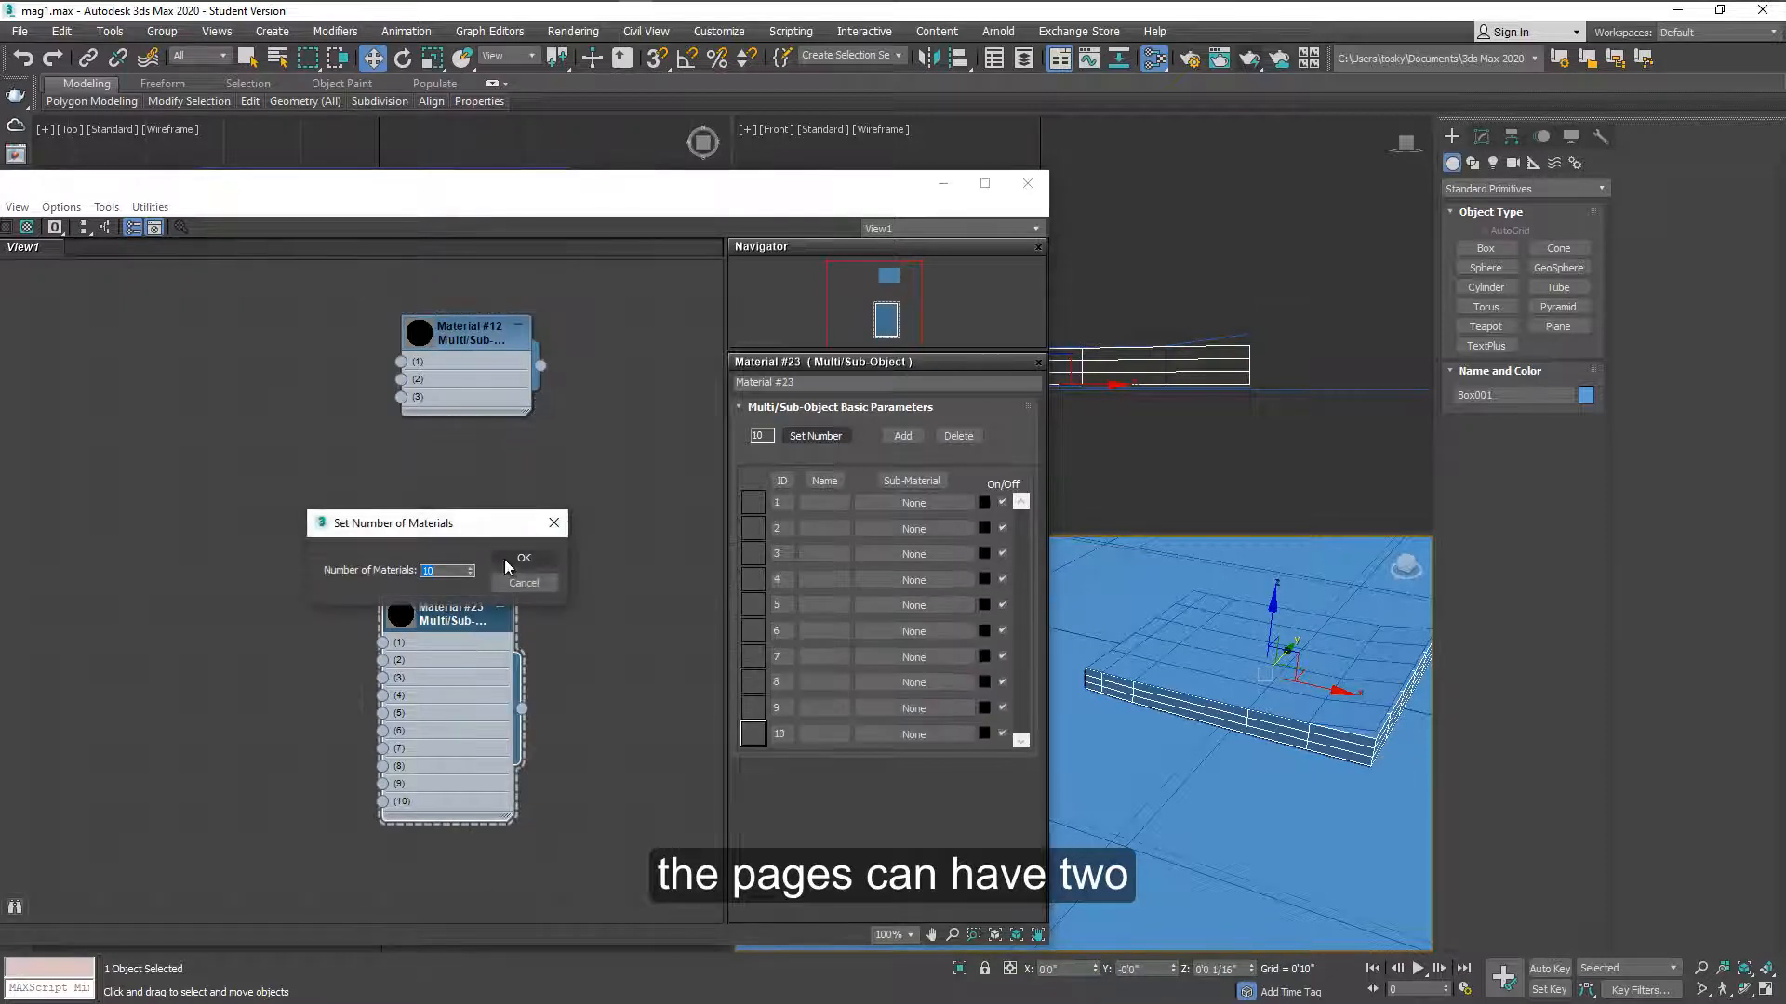
type("2")
left_click(523, 557)
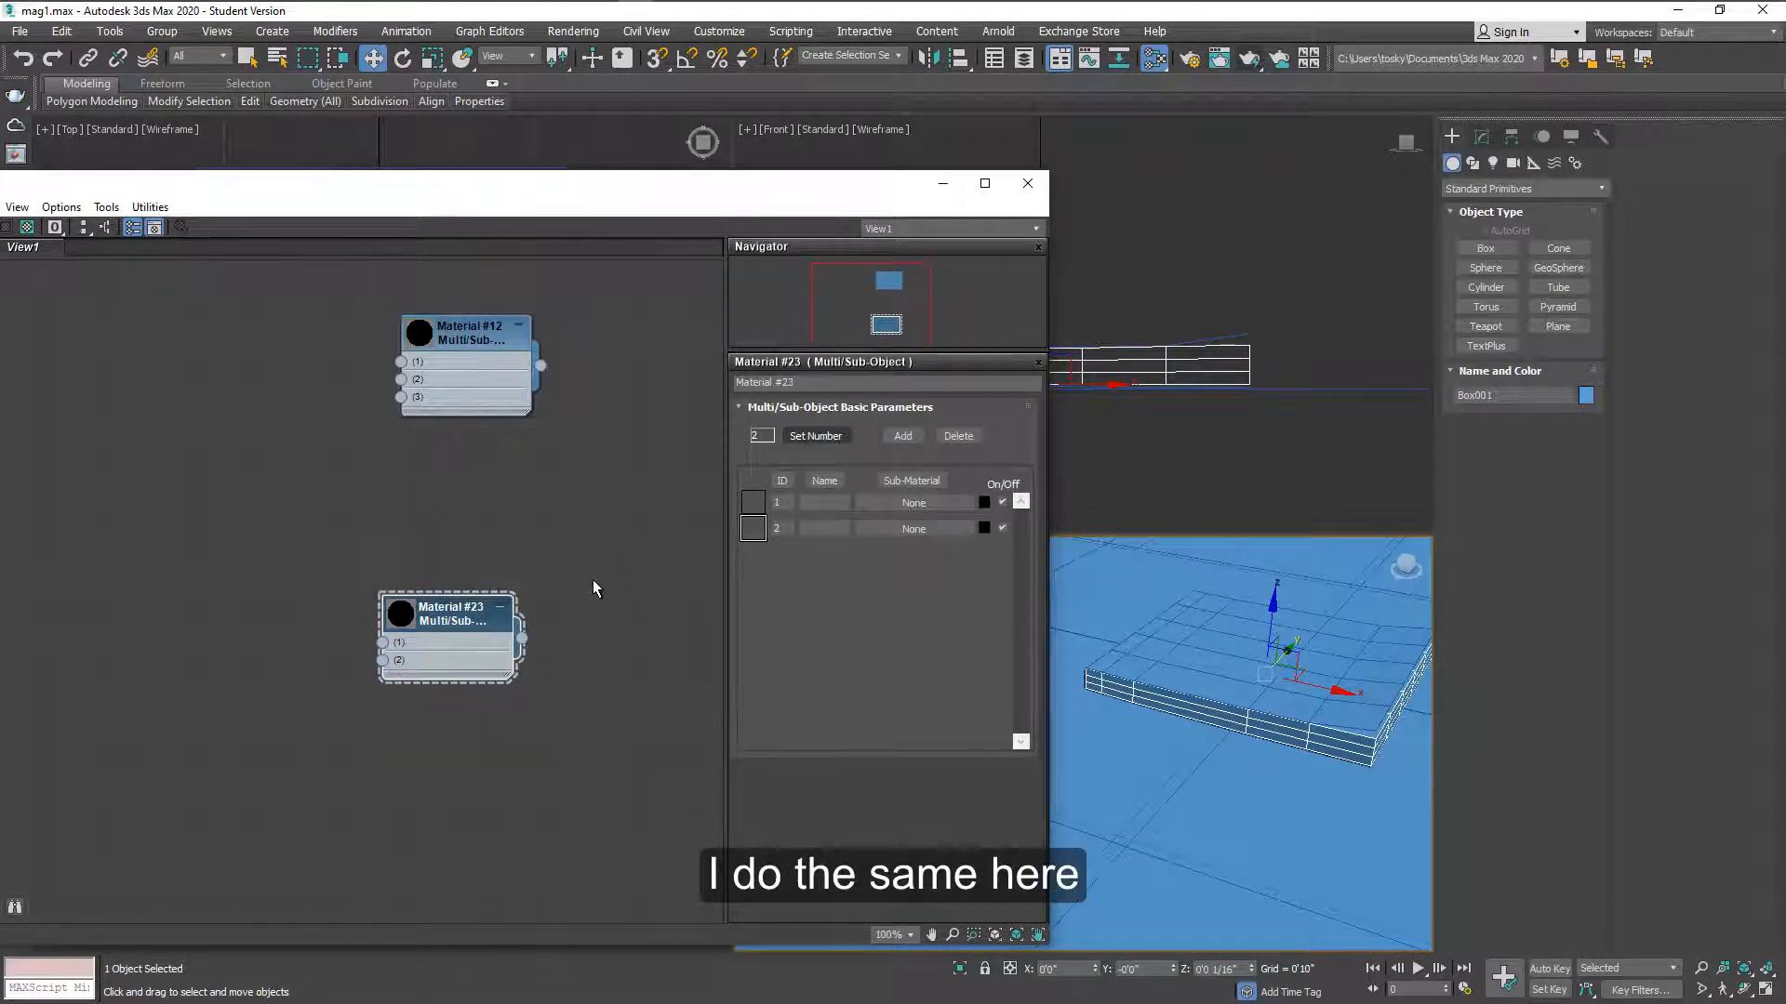
left_click_drag(450, 609, 470, 608)
left_click(1247, 638)
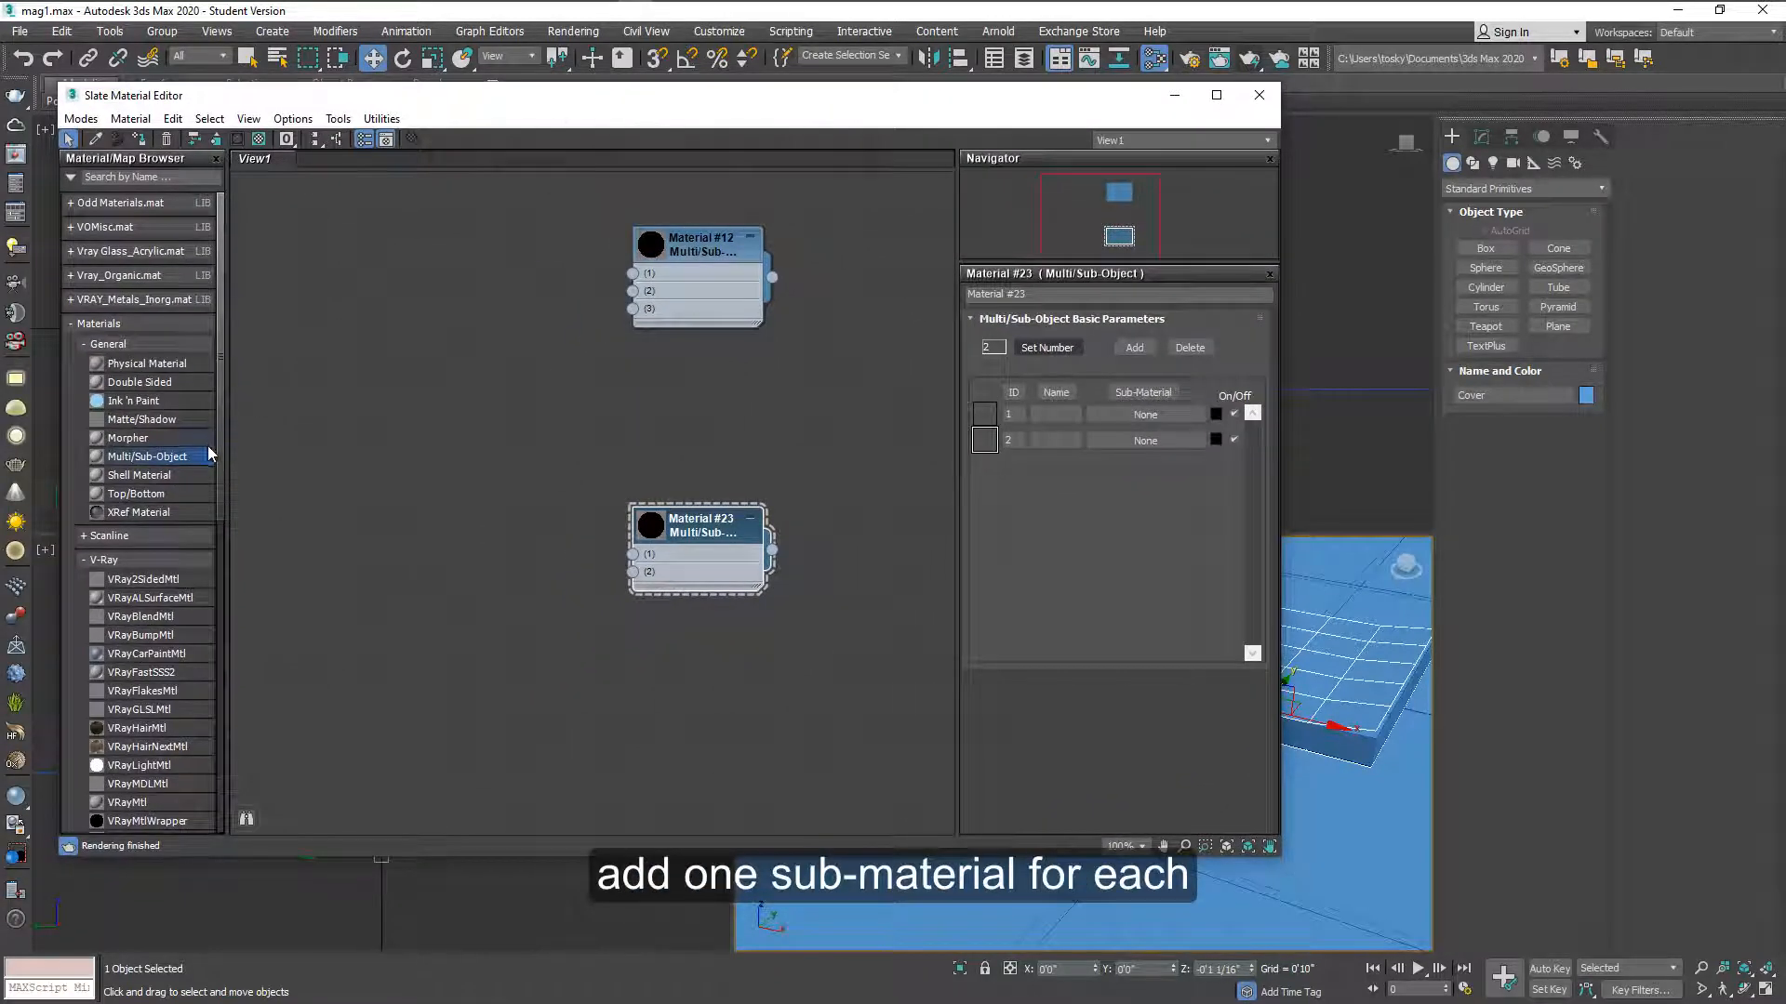
- Add a VRayMtl node to the graph and Shift-drag to clone it into more V-Ray materials
mouse_move(133, 801)
left_mouse_down()
mouse_move(475, 252)
mouse_move(436, 248)
left_mouse_up()
left_click(528, 240)
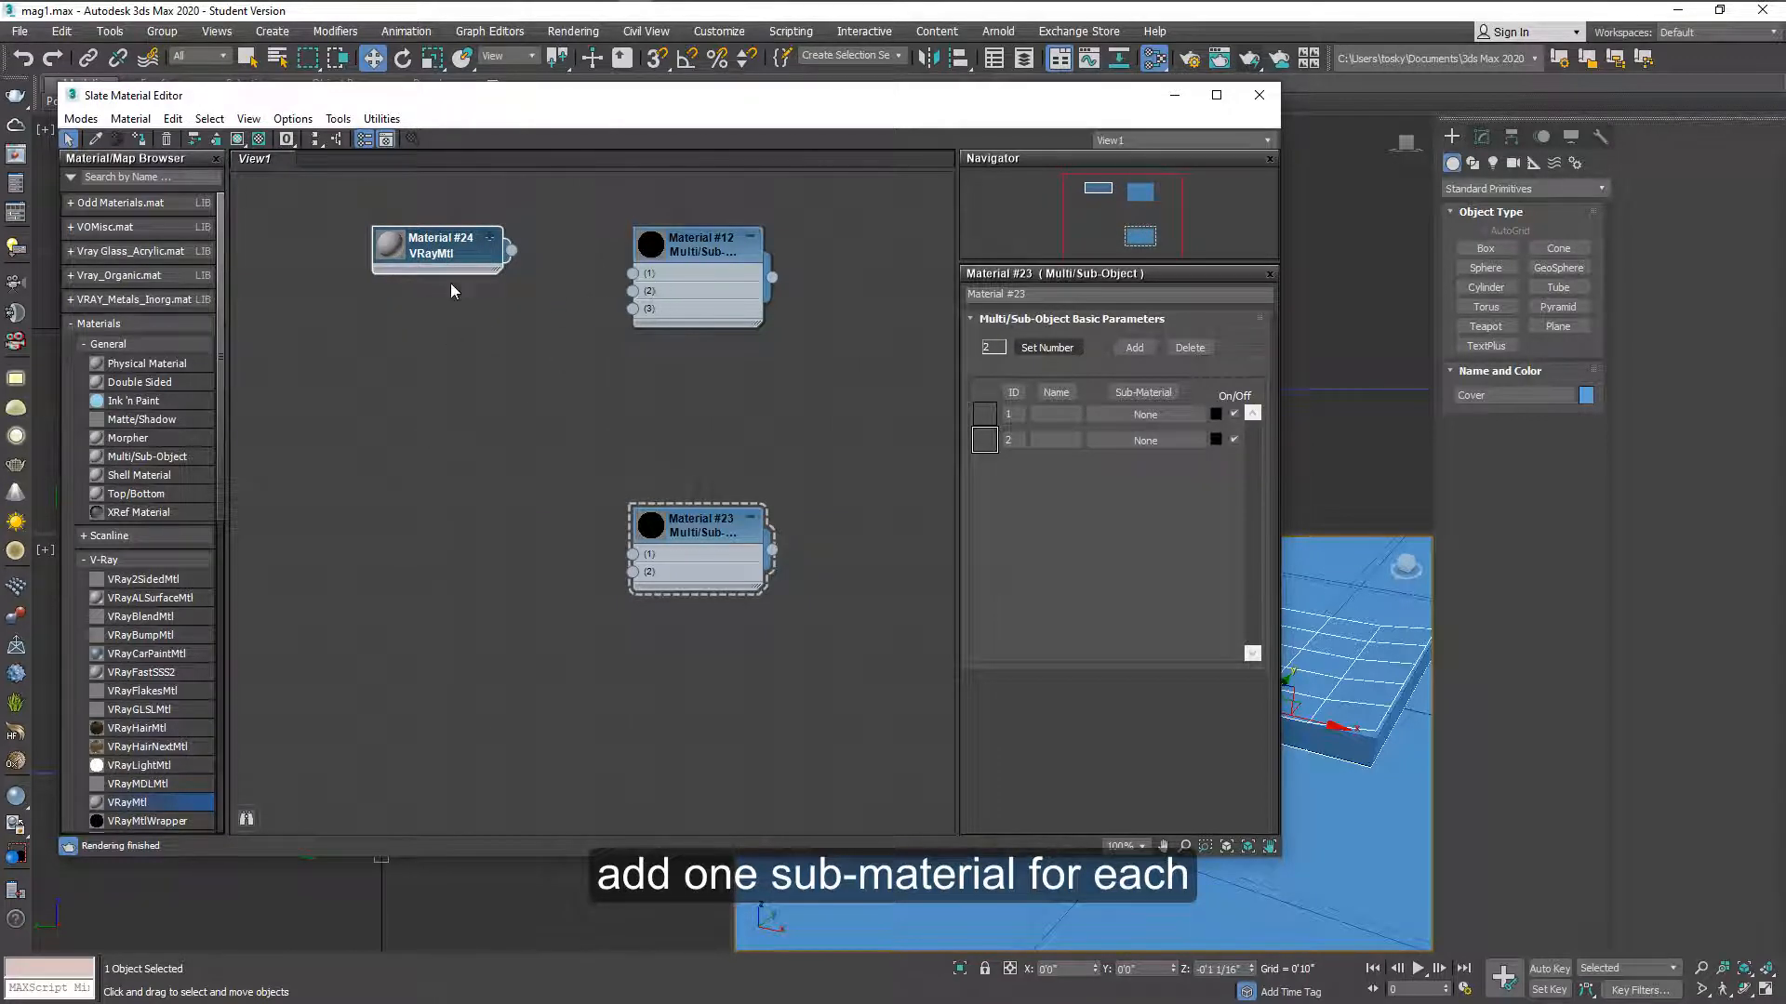
left_click_drag(447, 255, 456, 600, "shift")
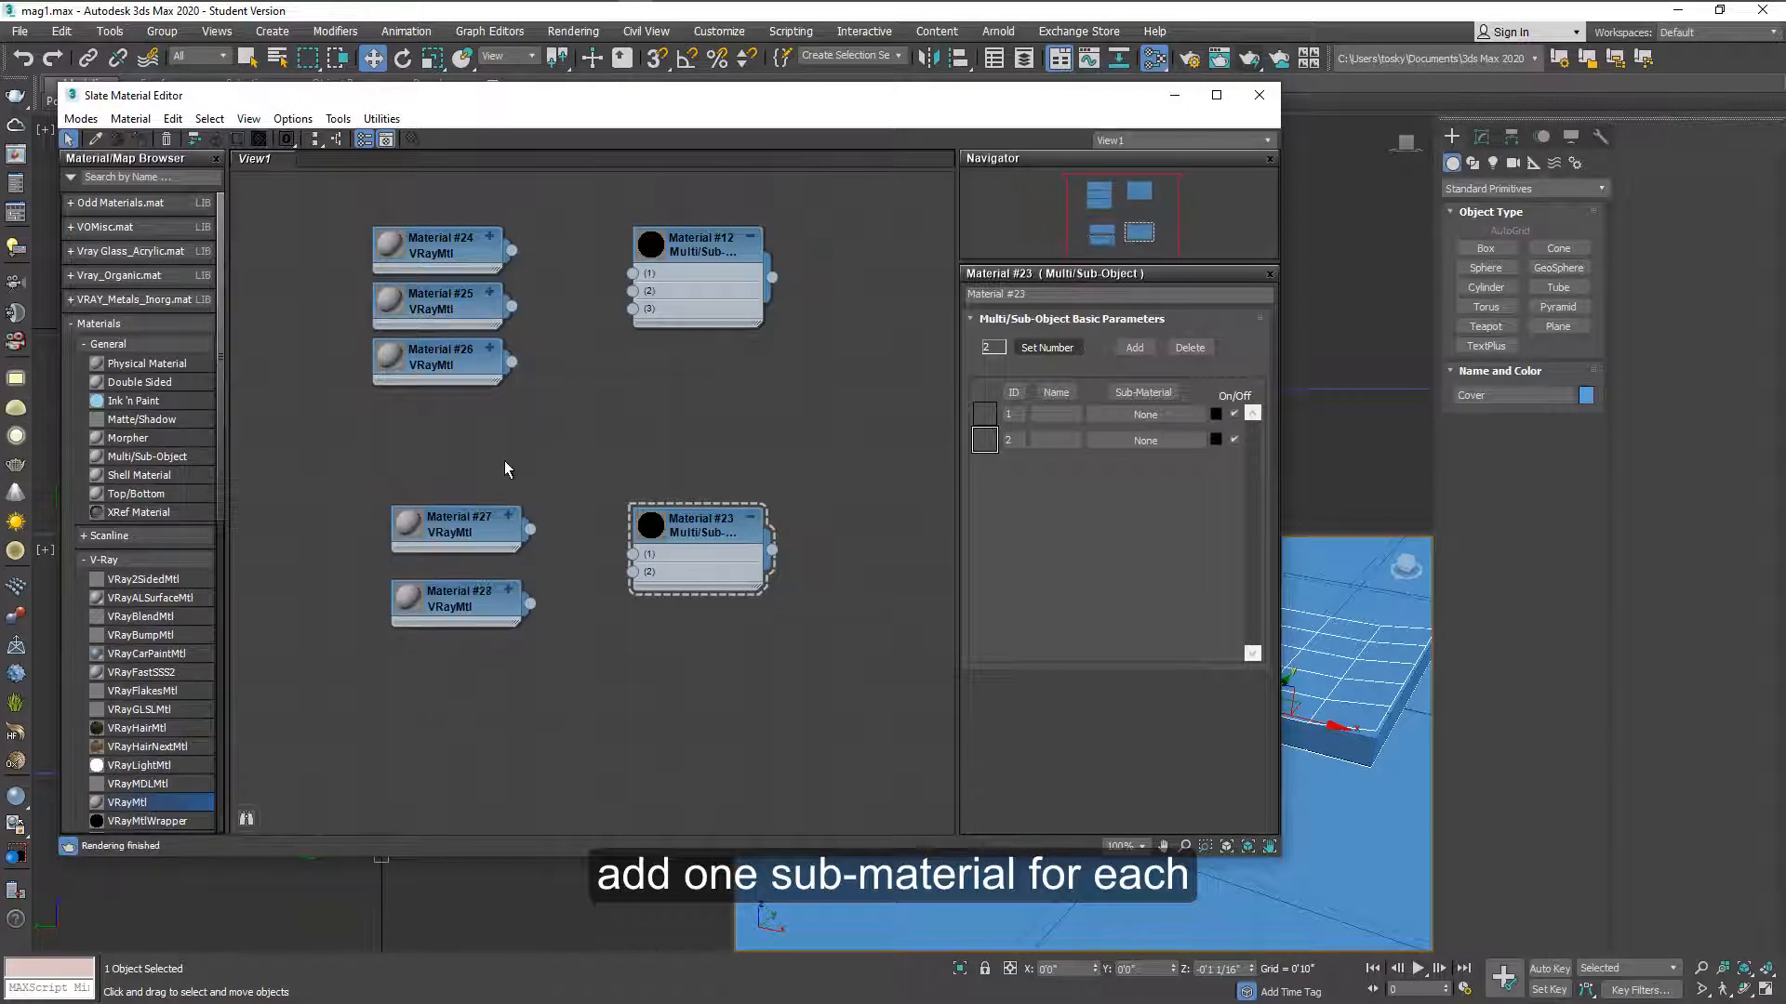
- Give Material #24 an orange diffuse colour and Material #25 a green one
double_click(447, 247)
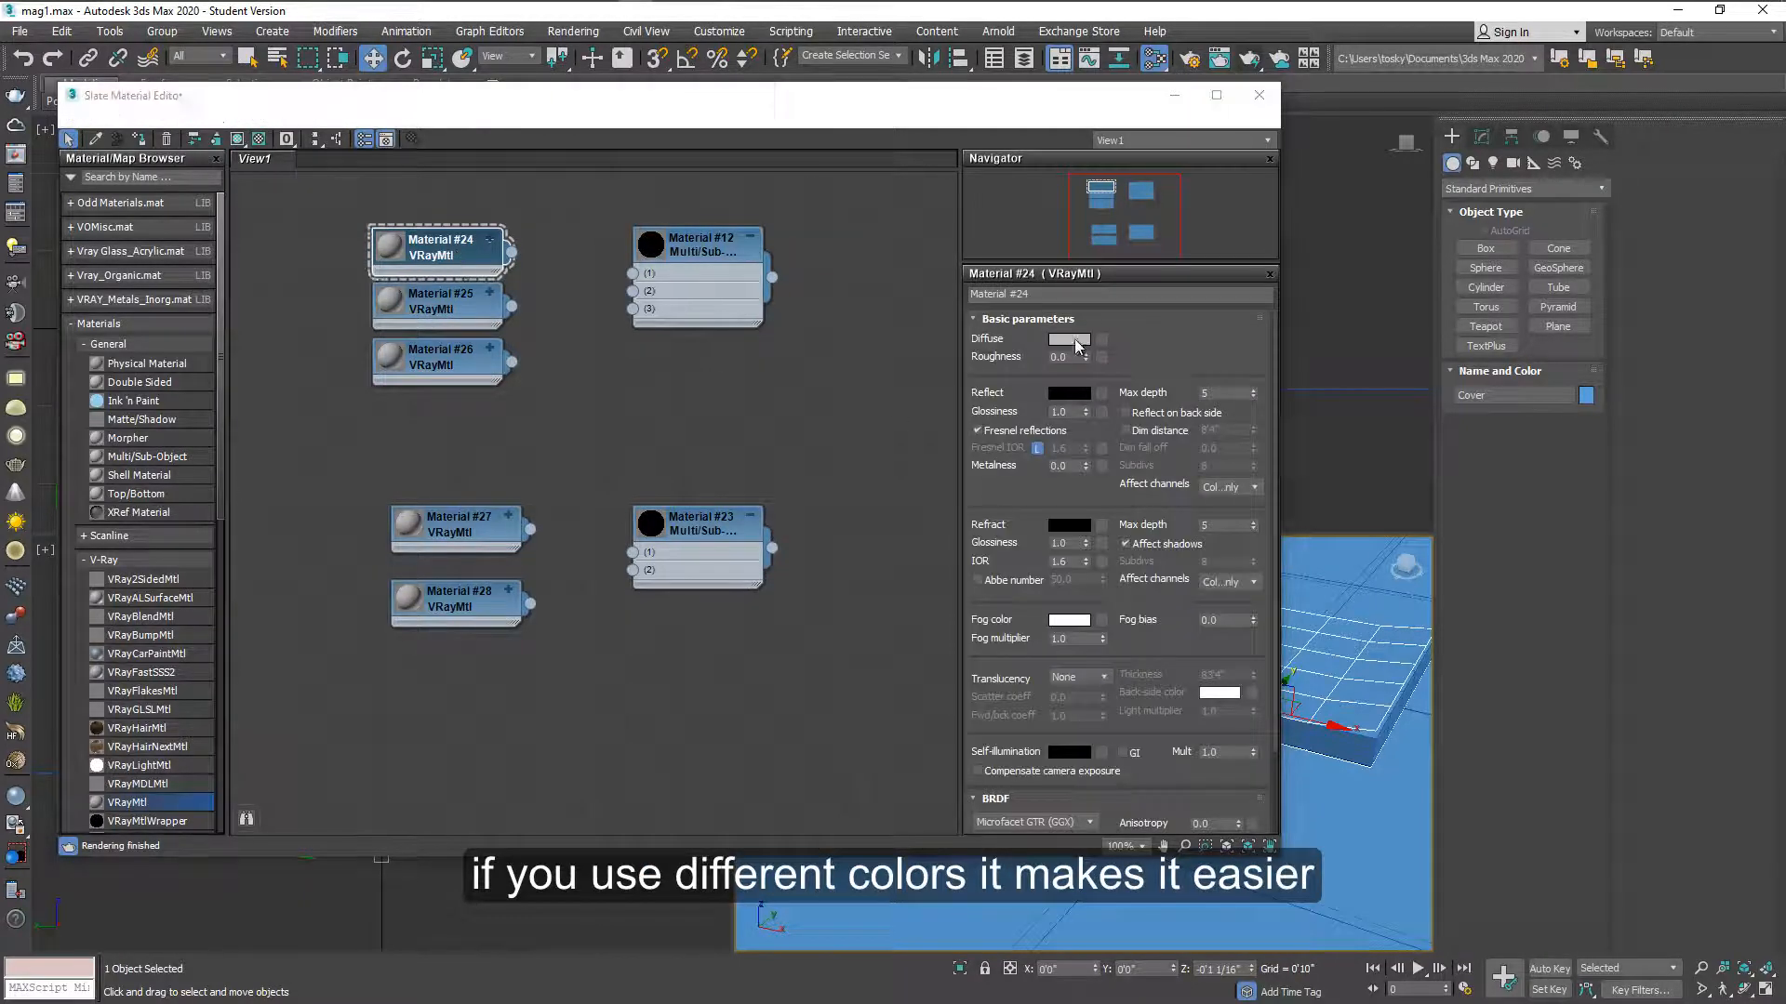
left_click(1070, 338)
left_click(399, 146)
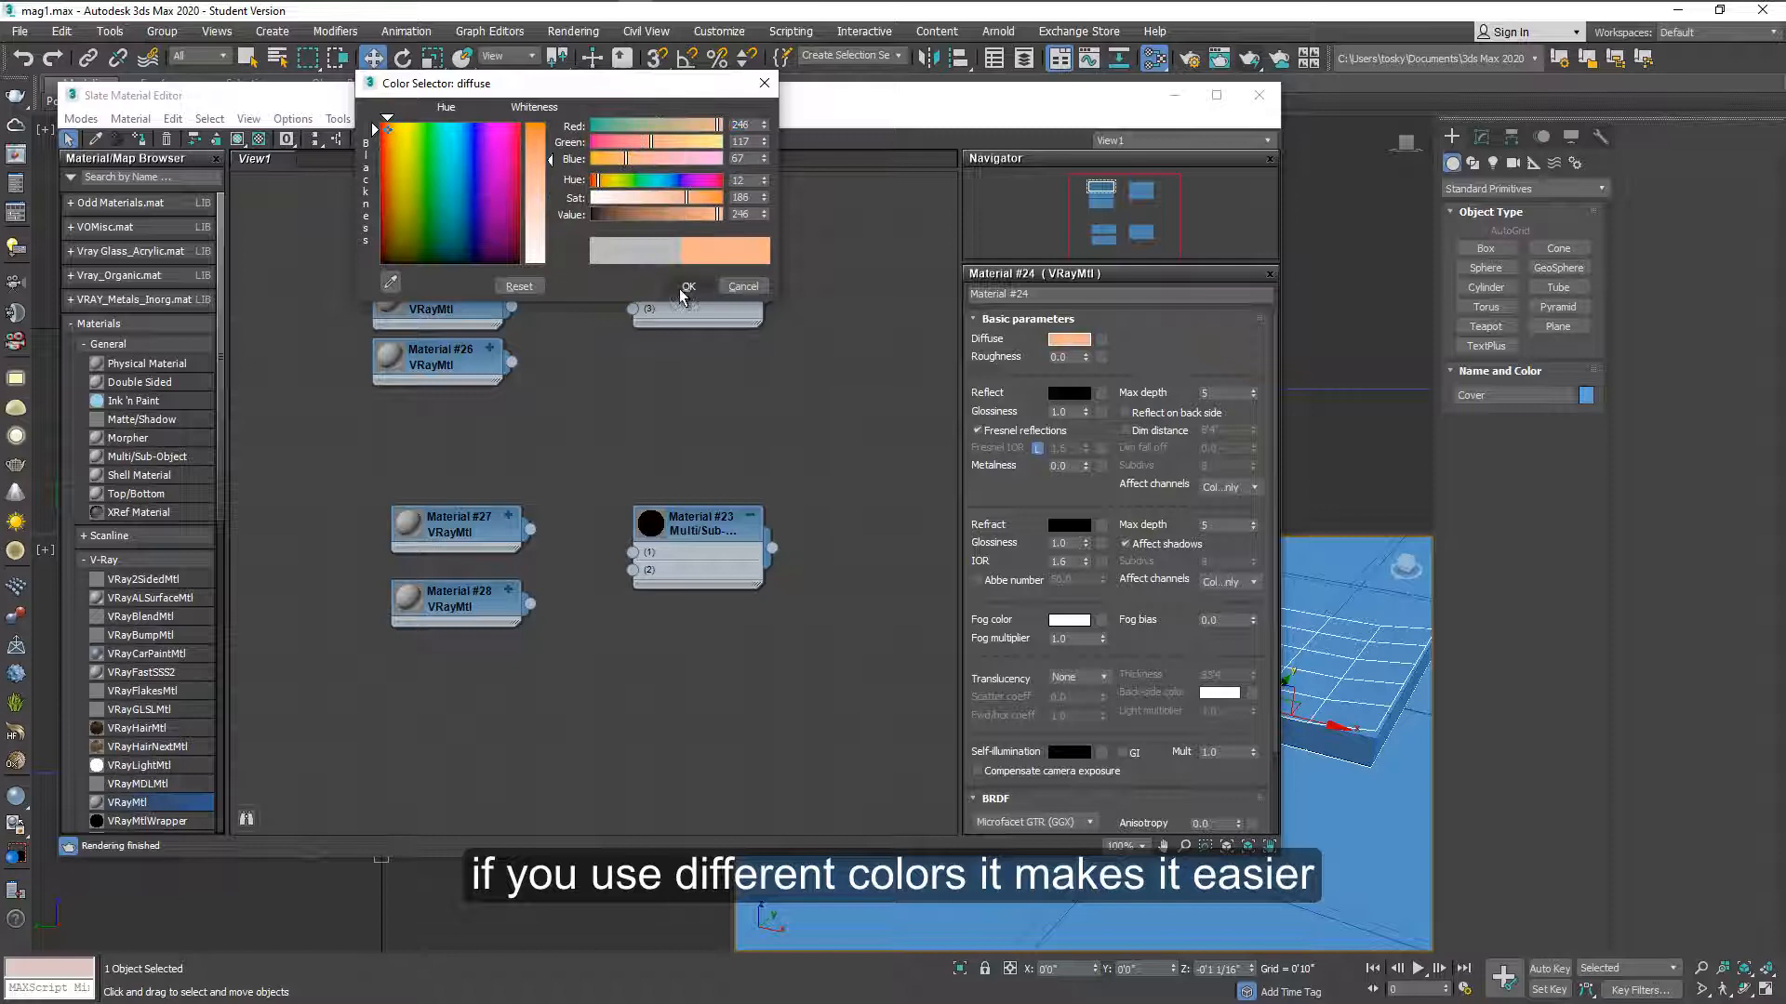
left_click(688, 286)
double_click(476, 314)
left_click(1069, 338)
left_click(432, 147)
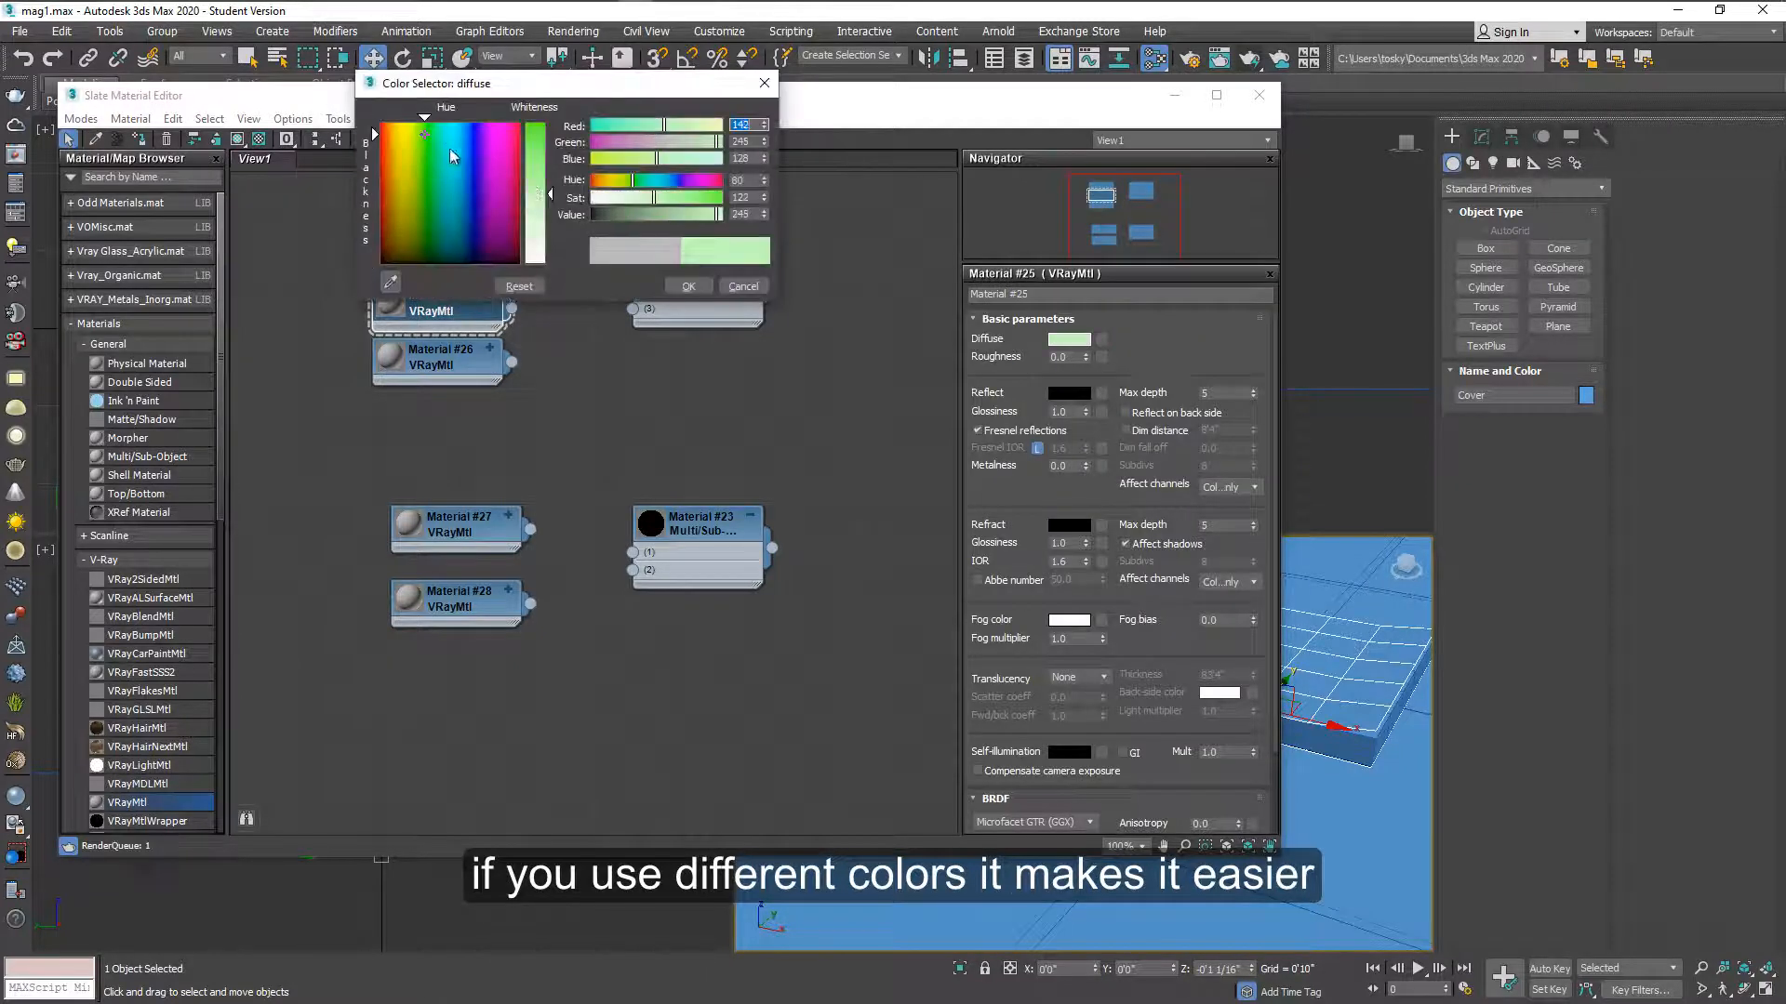
left_click(688, 286)
- Give Material #26 a light blue diffuse colour
double_click(440, 363)
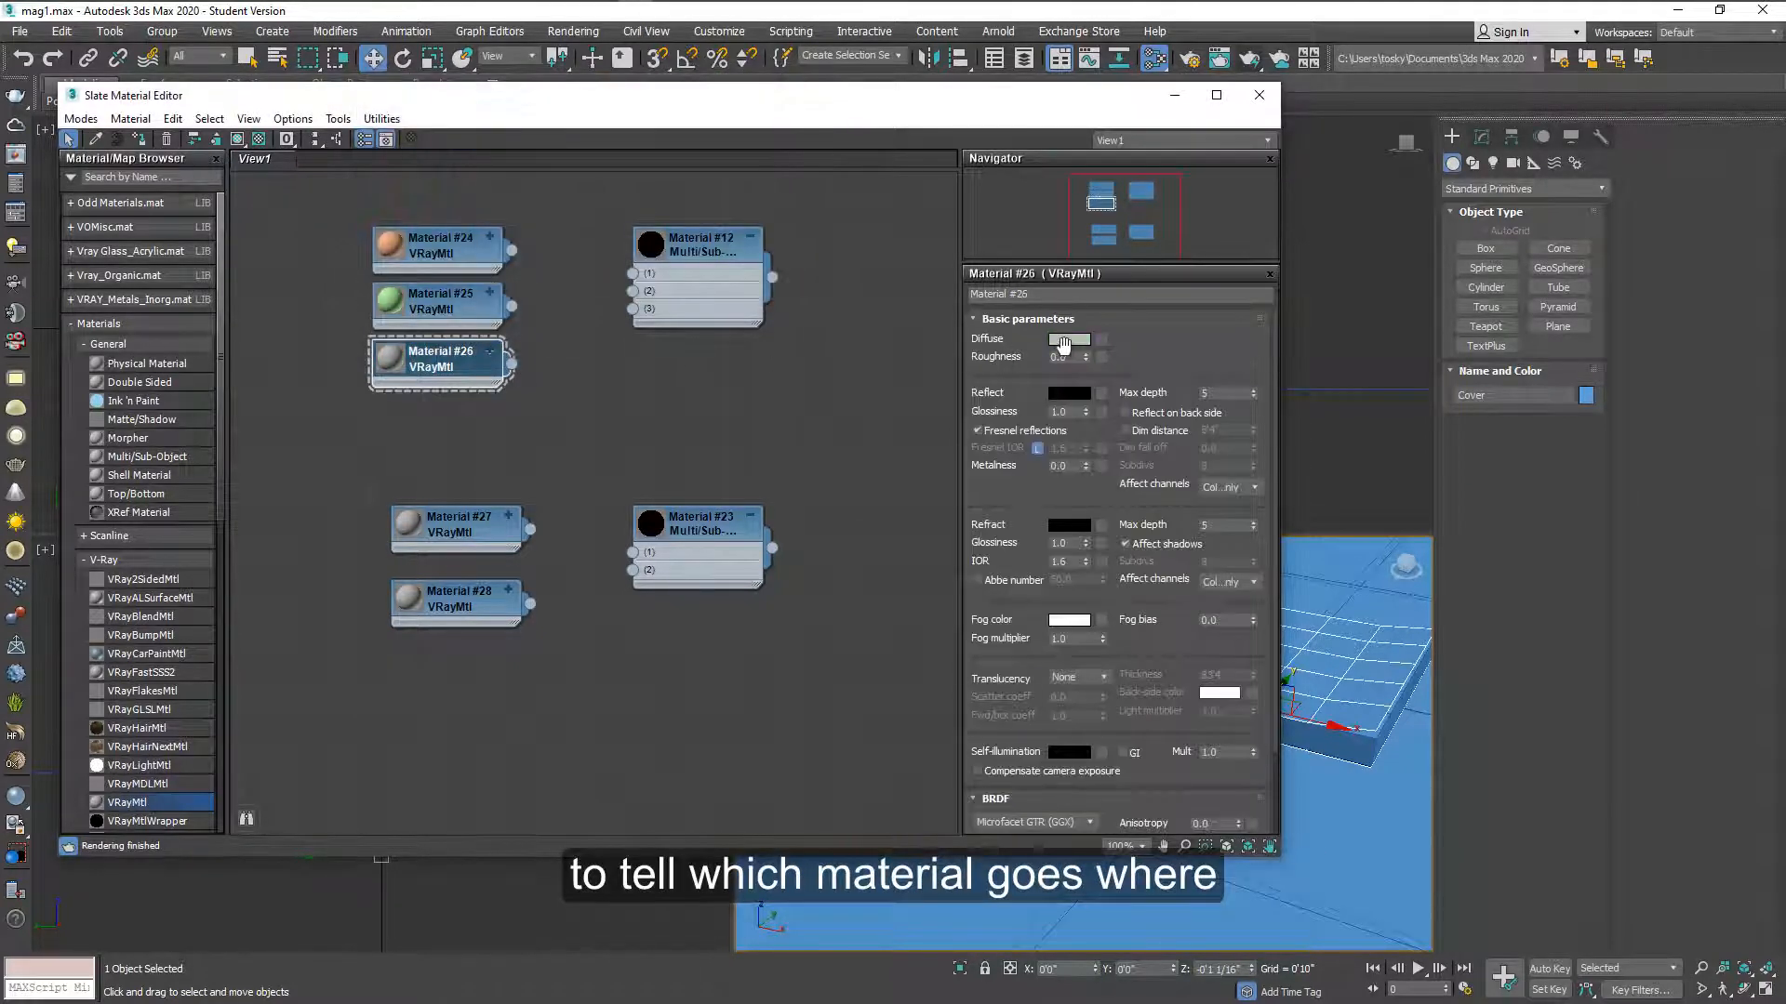
left_click(1068, 340)
left_click(456, 142)
left_click_drag(549, 195, 548, 168)
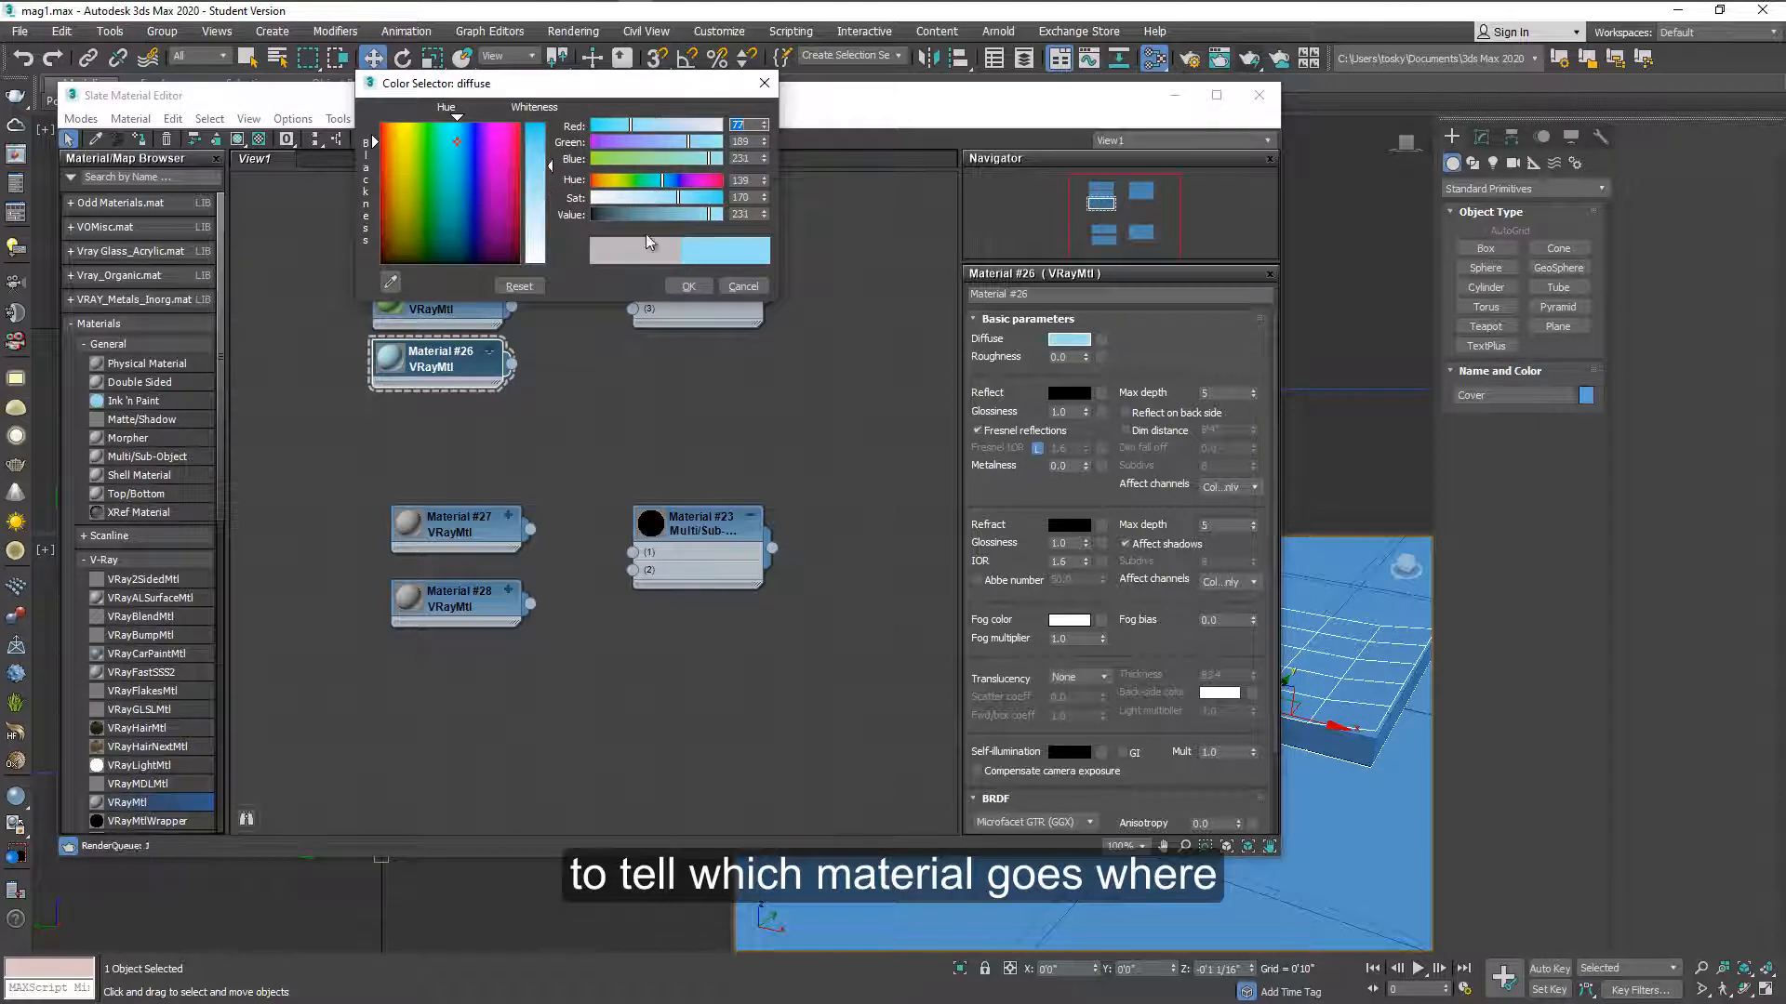
left_click(692, 286)
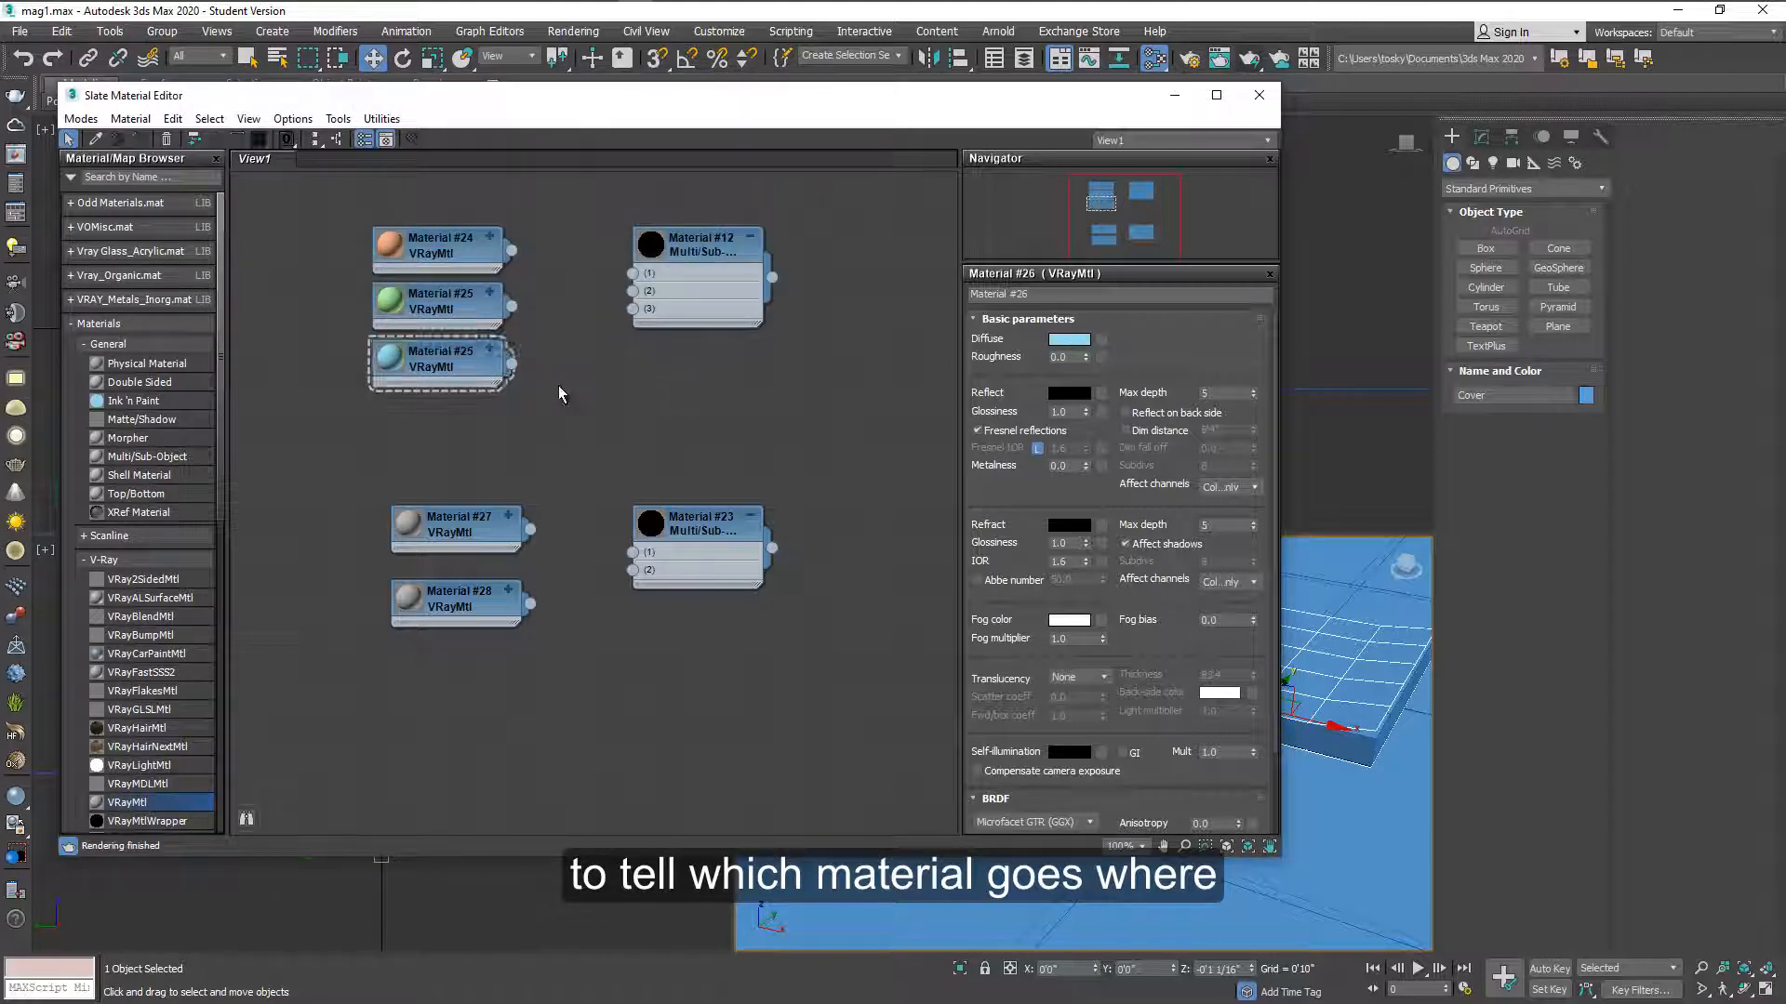
- Wire Materials #24, #25 and #26 into Material #12's slots 1, 2 and 3
left_click_drag(512, 253, 635, 275)
left_click_drag(513, 307, 635, 290)
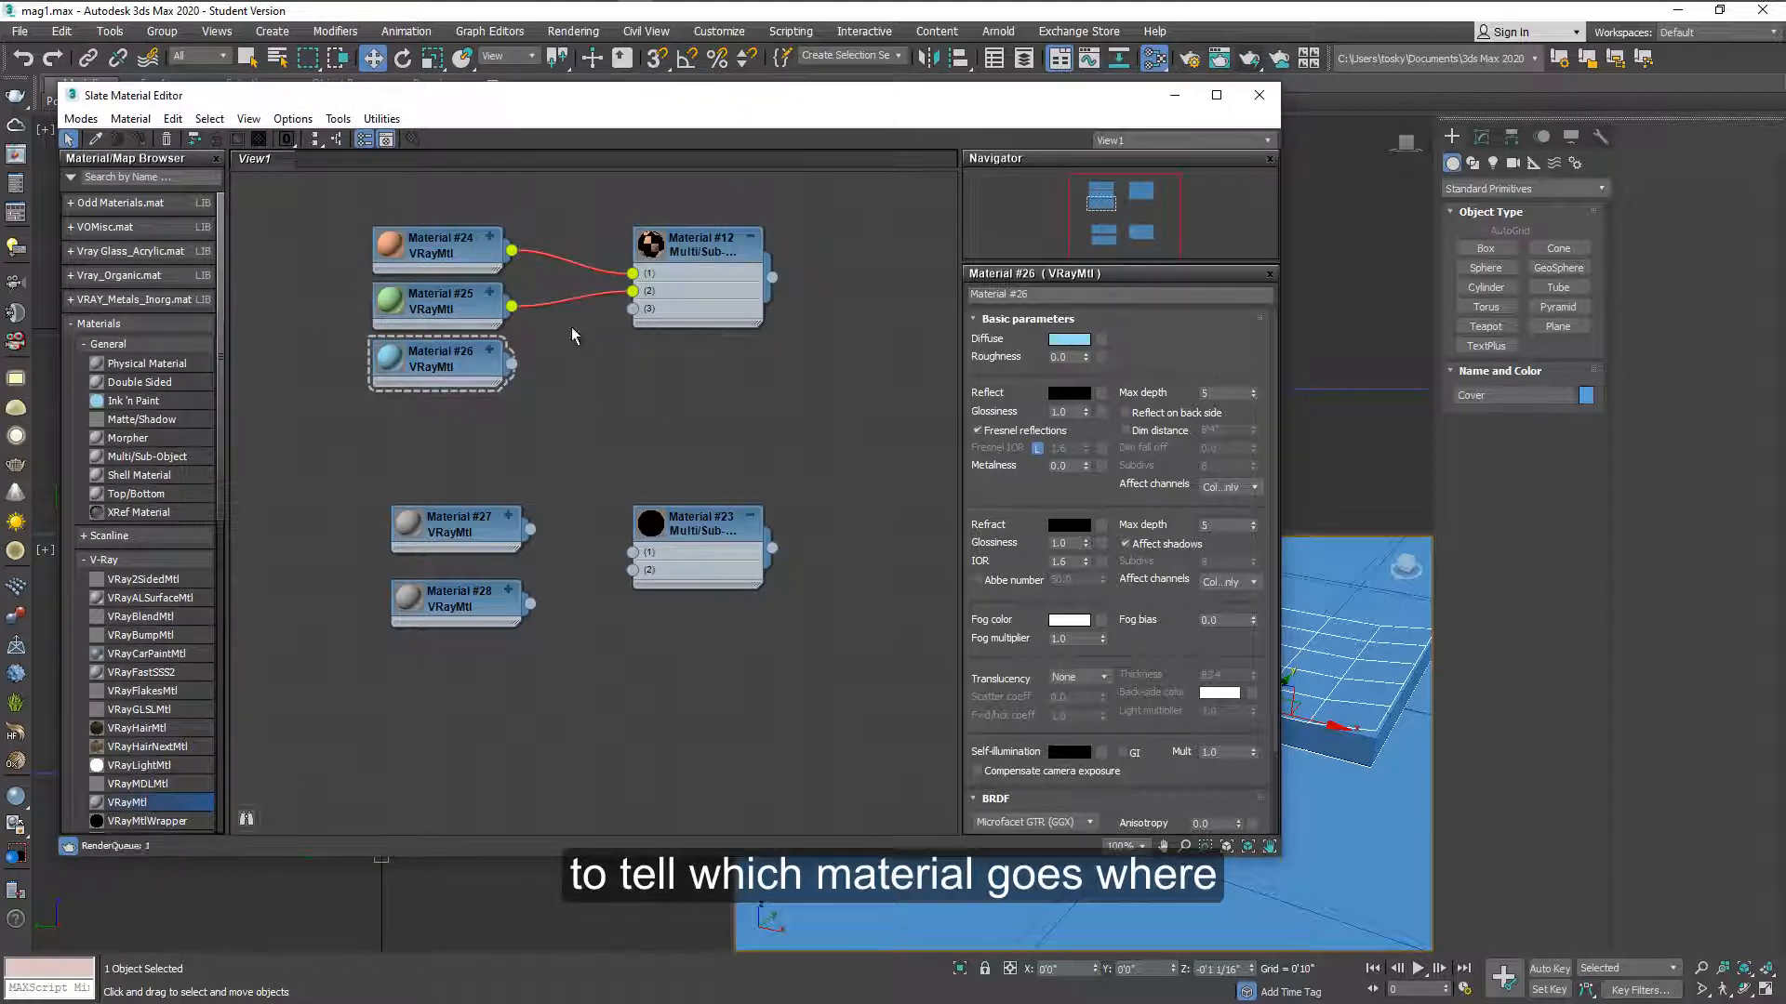
mouse_move(512, 363)
left_mouse_down()
mouse_move(610, 350)
mouse_move(635, 309)
left_mouse_up()
left_click_drag(774, 109, 657, 160)
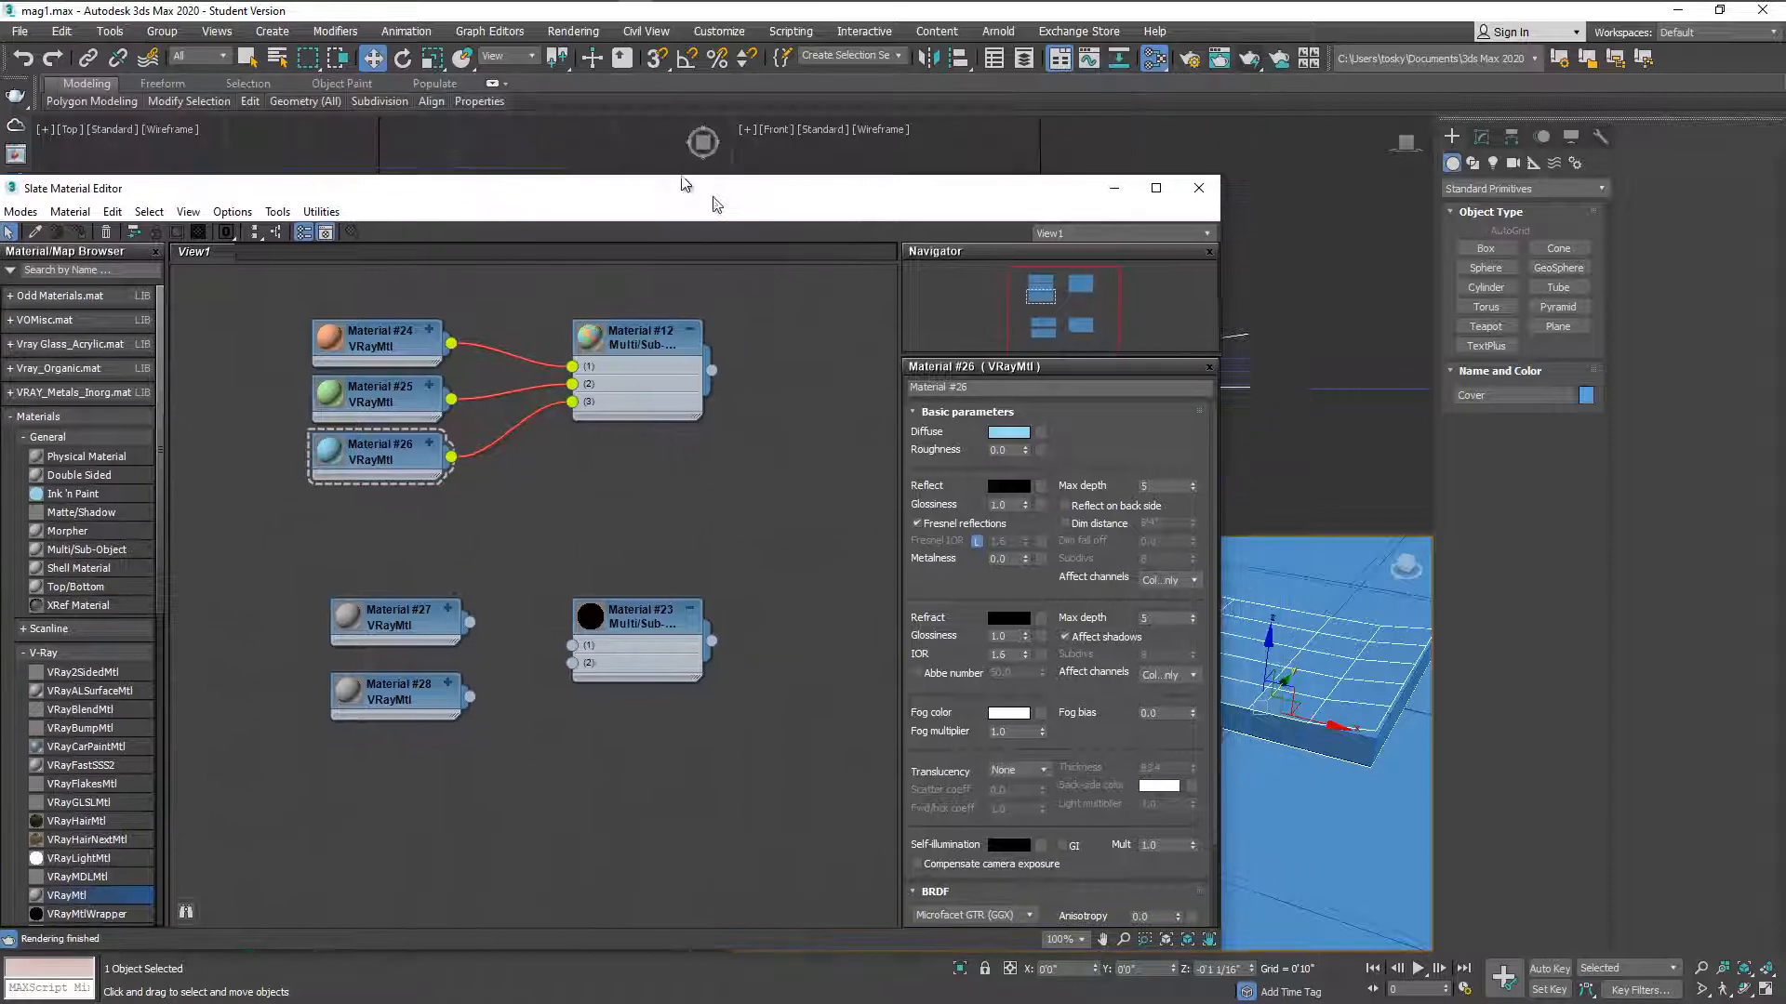
- Narrow the material editor to reveal the viewports and isolate the Cover
left_click_drag(1160, 489, 963, 489)
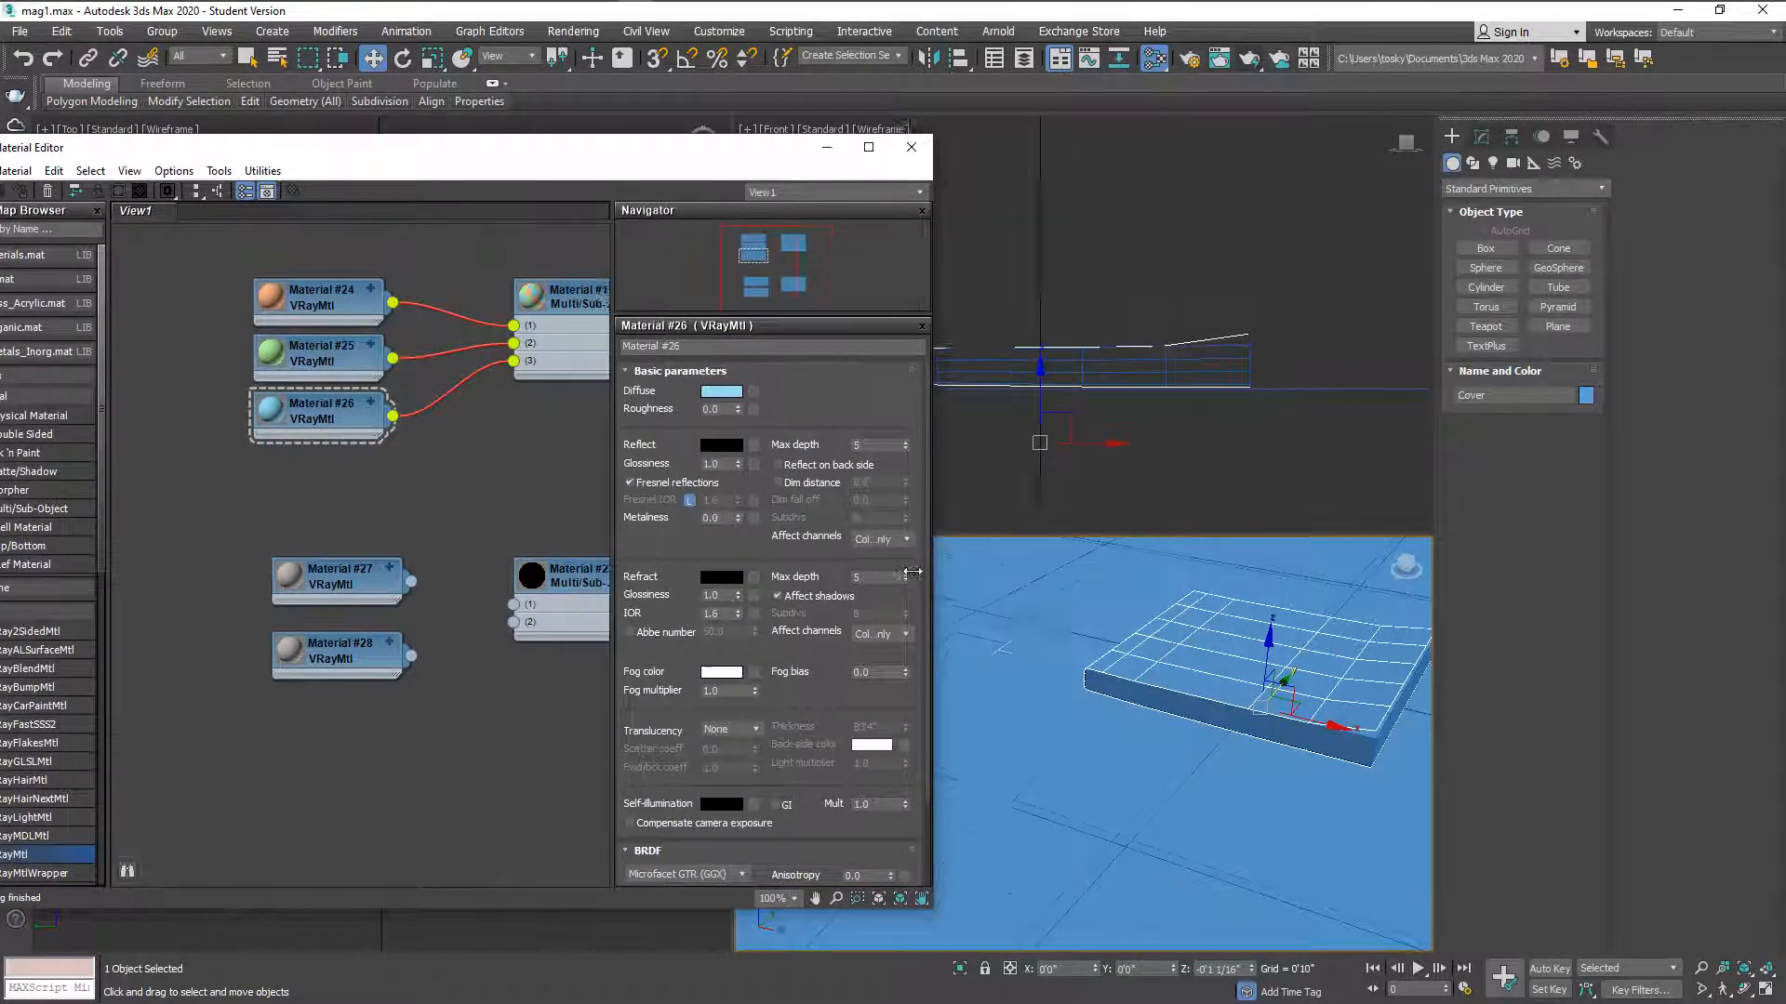
left_click_drag(558, 147, 593, 94)
left_click(1256, 656)
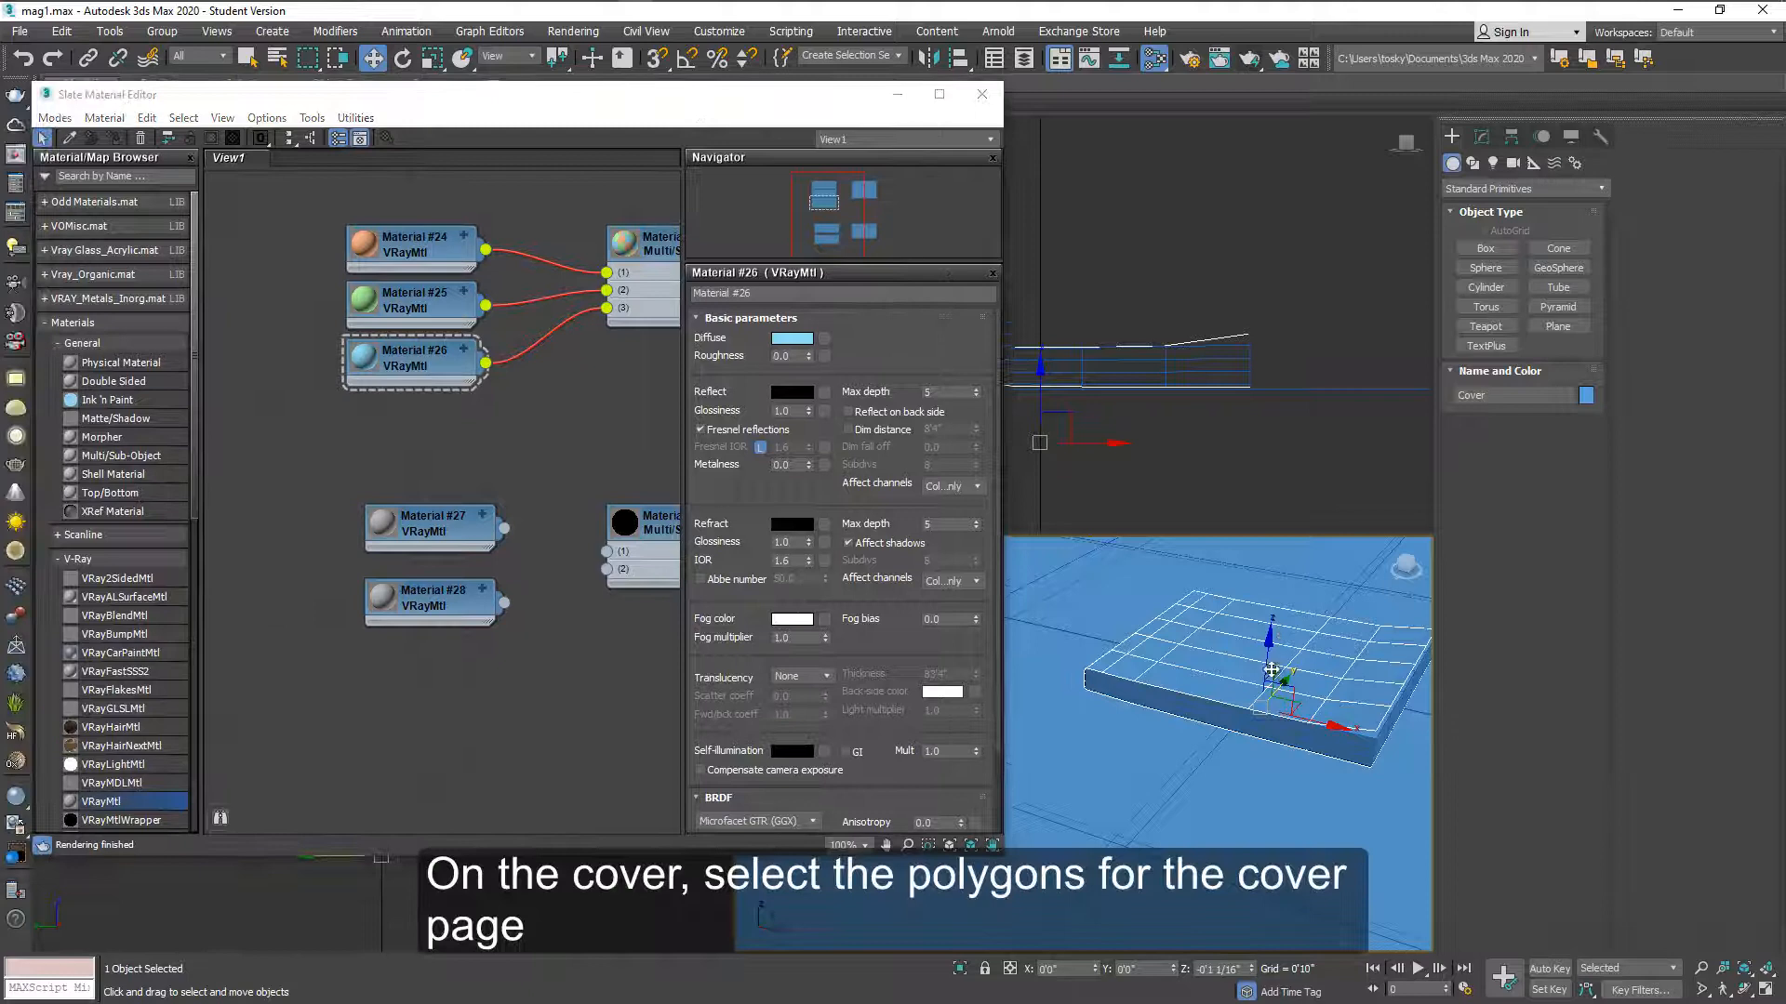
left_click(960, 970)
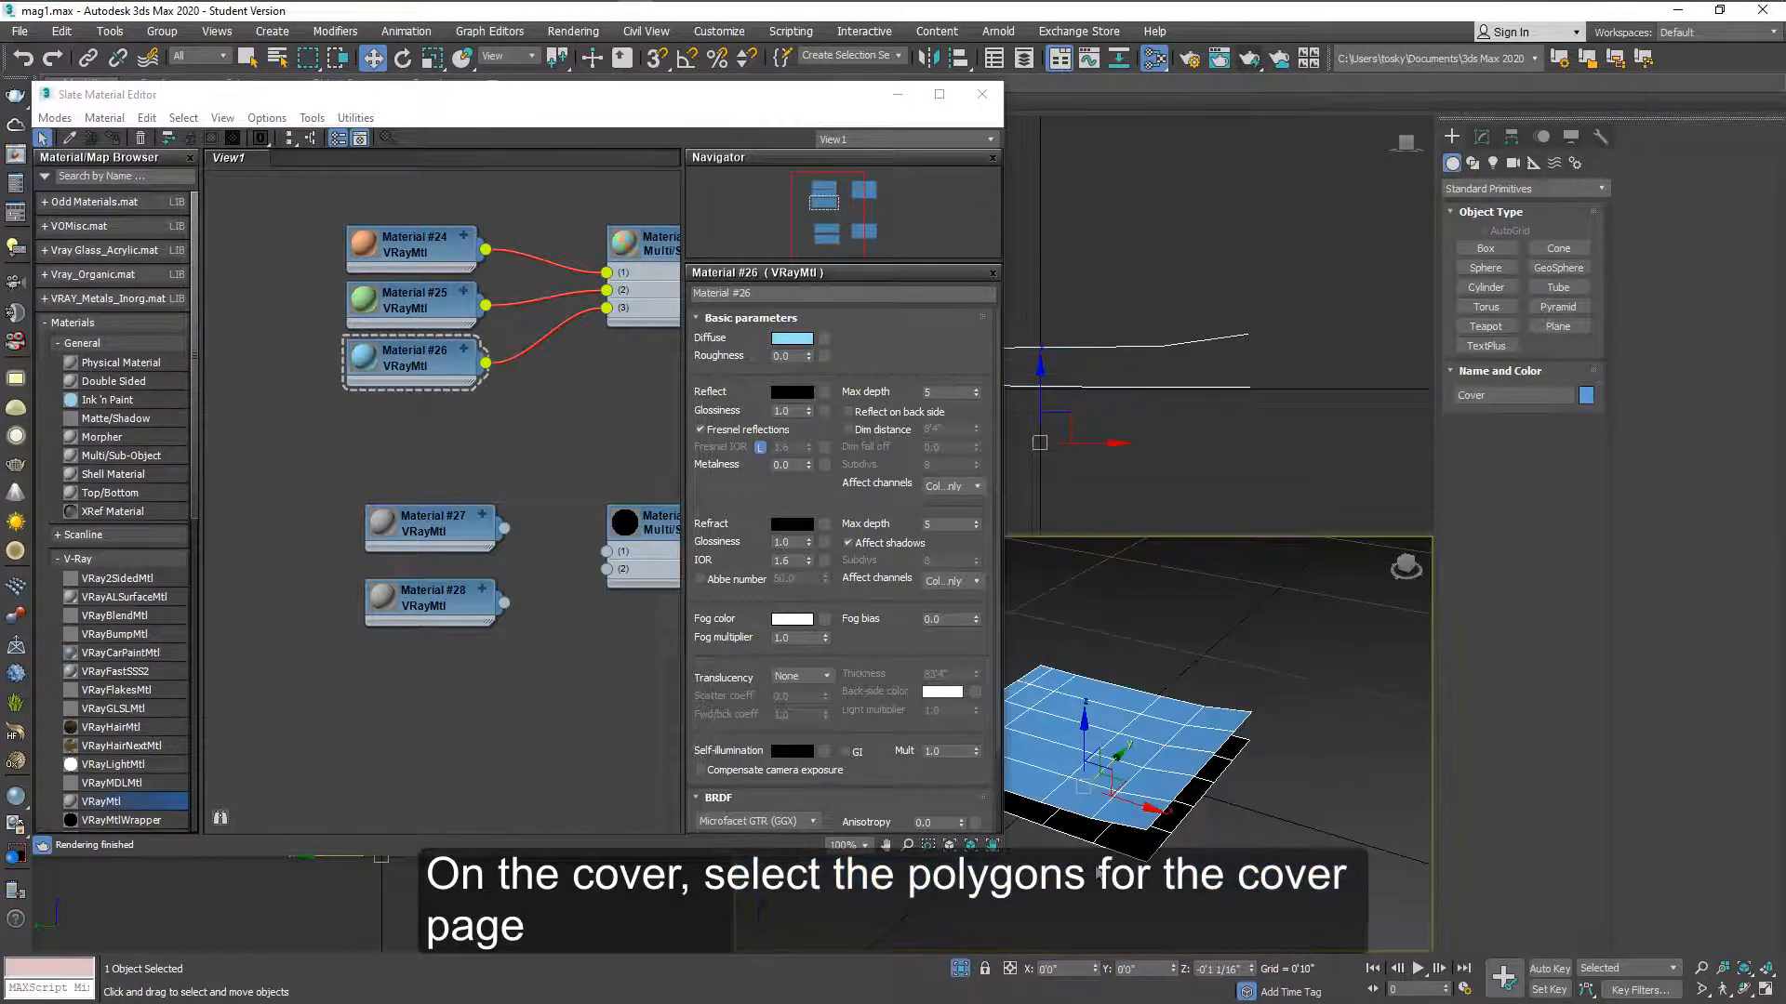
- In Polygon mode give all cover faces an ID, then select only the front-cover faces for ID 1
left_click(1480, 137)
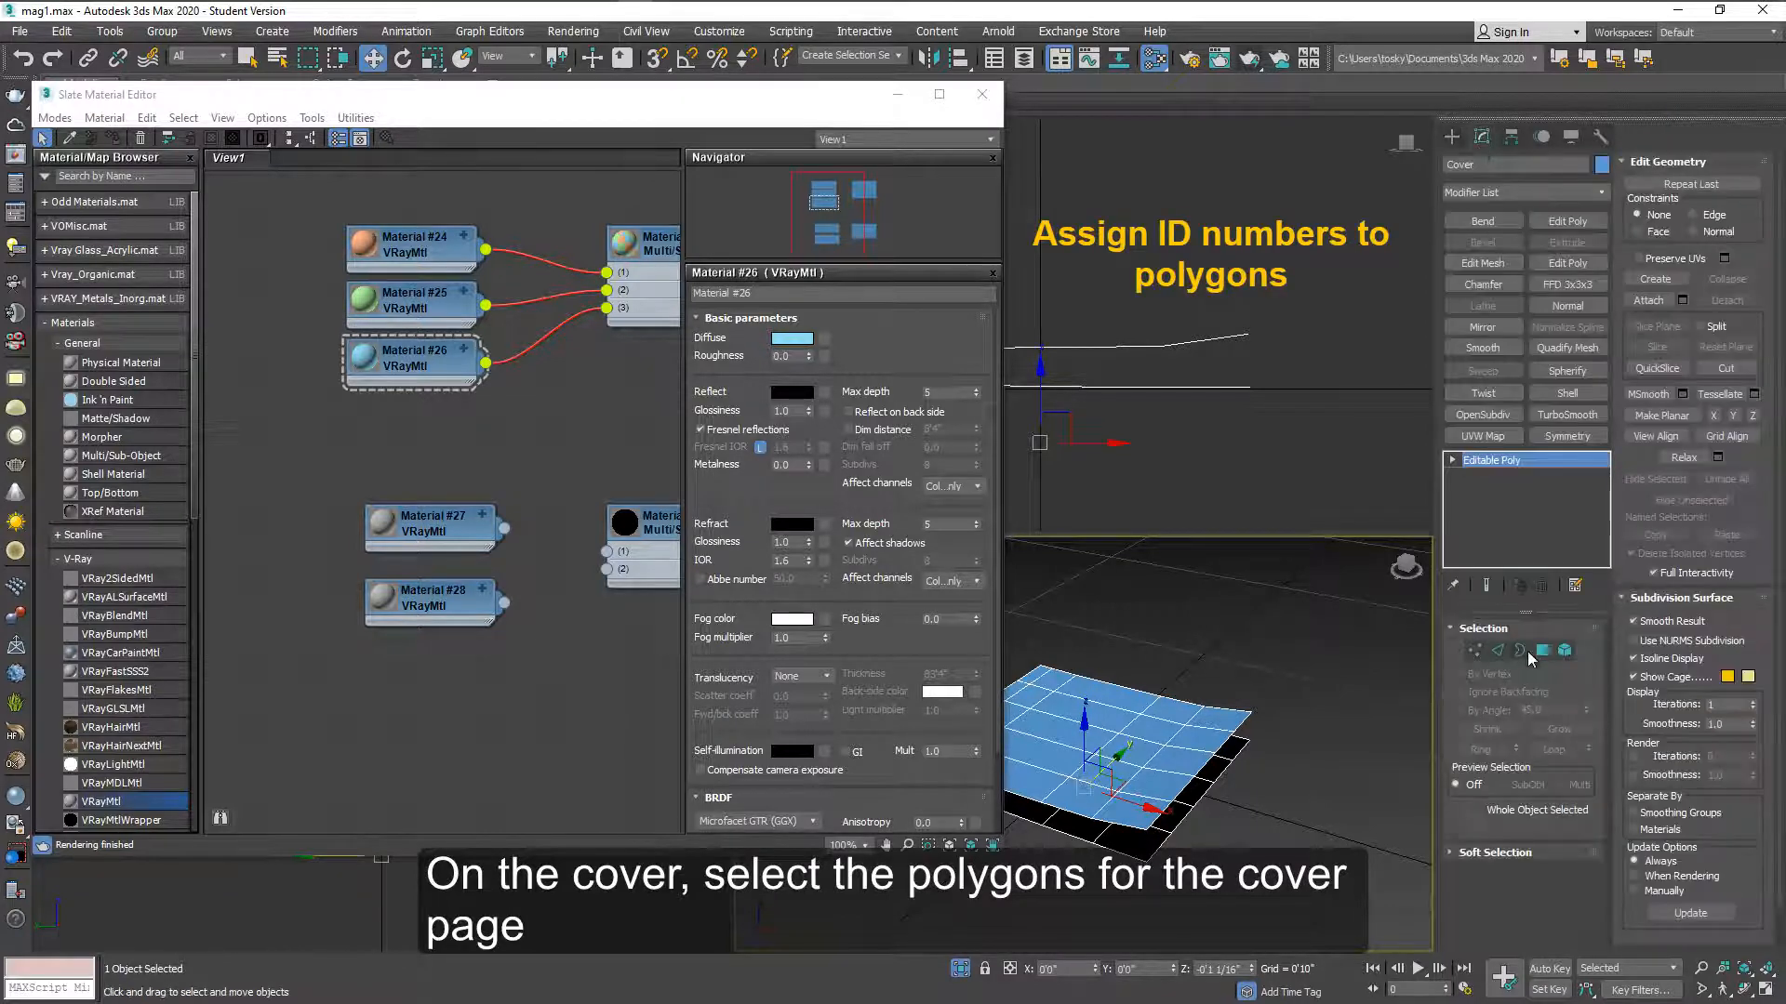
left_click(1540, 651)
middle_click_drag(1269, 782, 1340, 698)
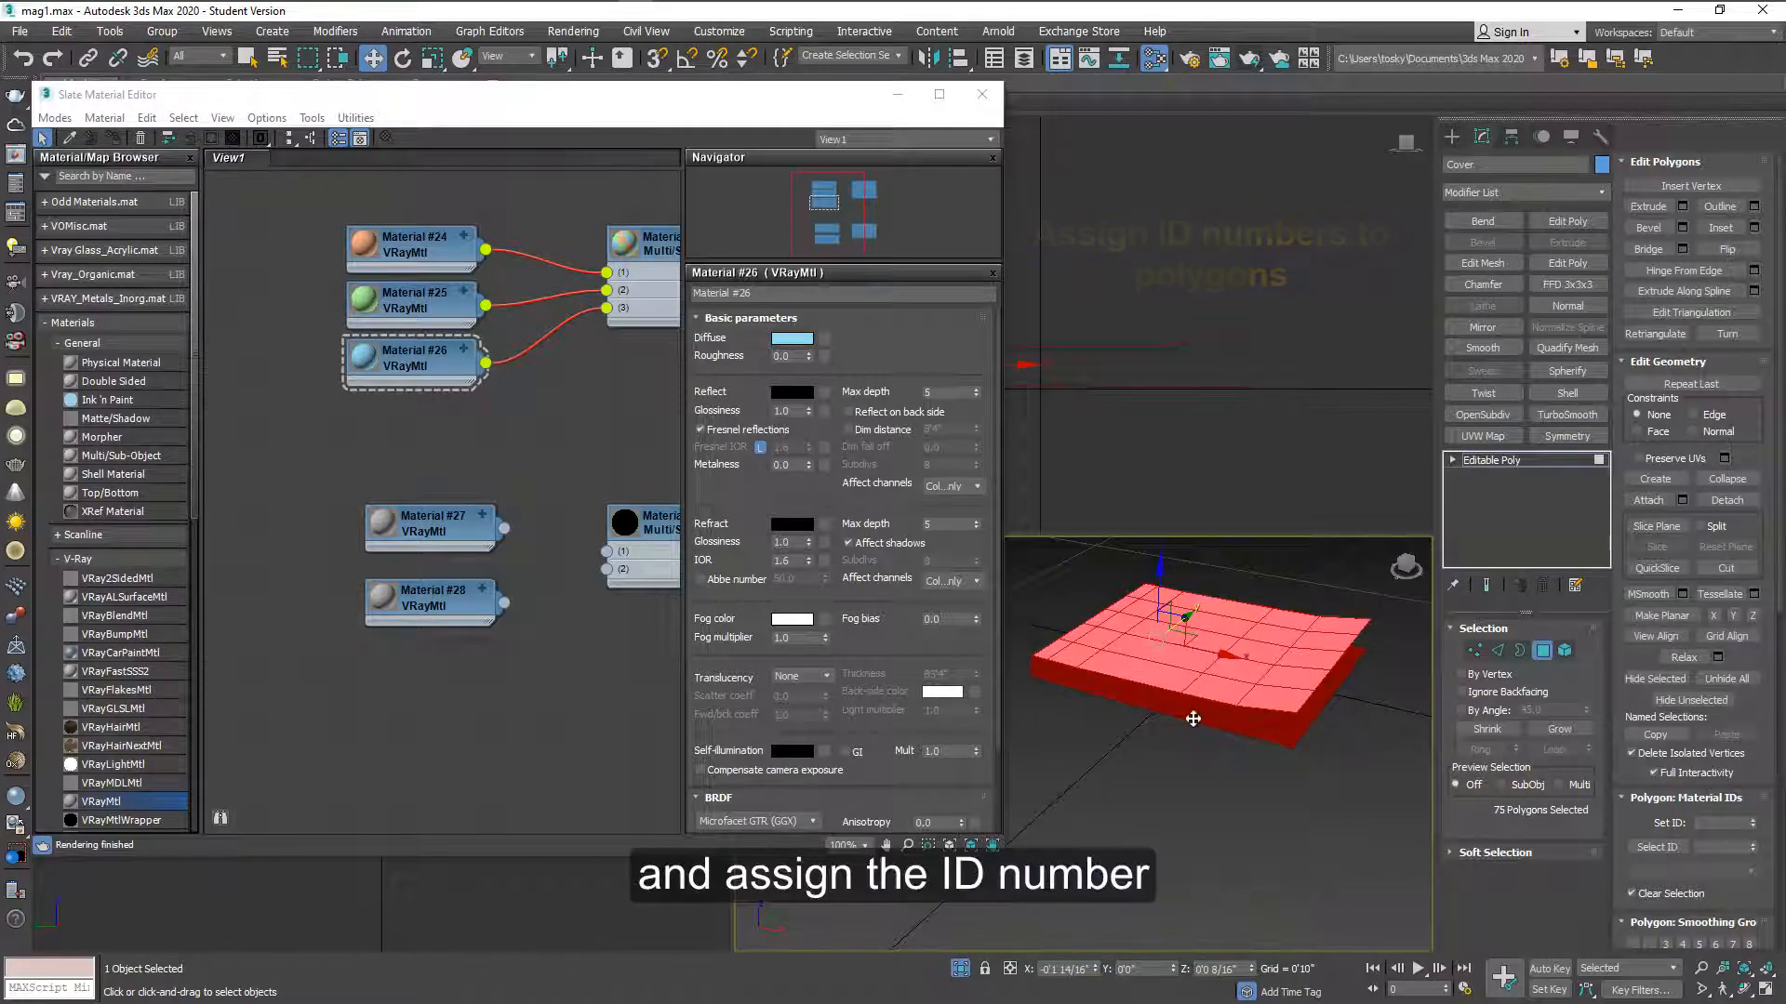
middle_click_drag(1192, 718, 1316, 705, "alt")
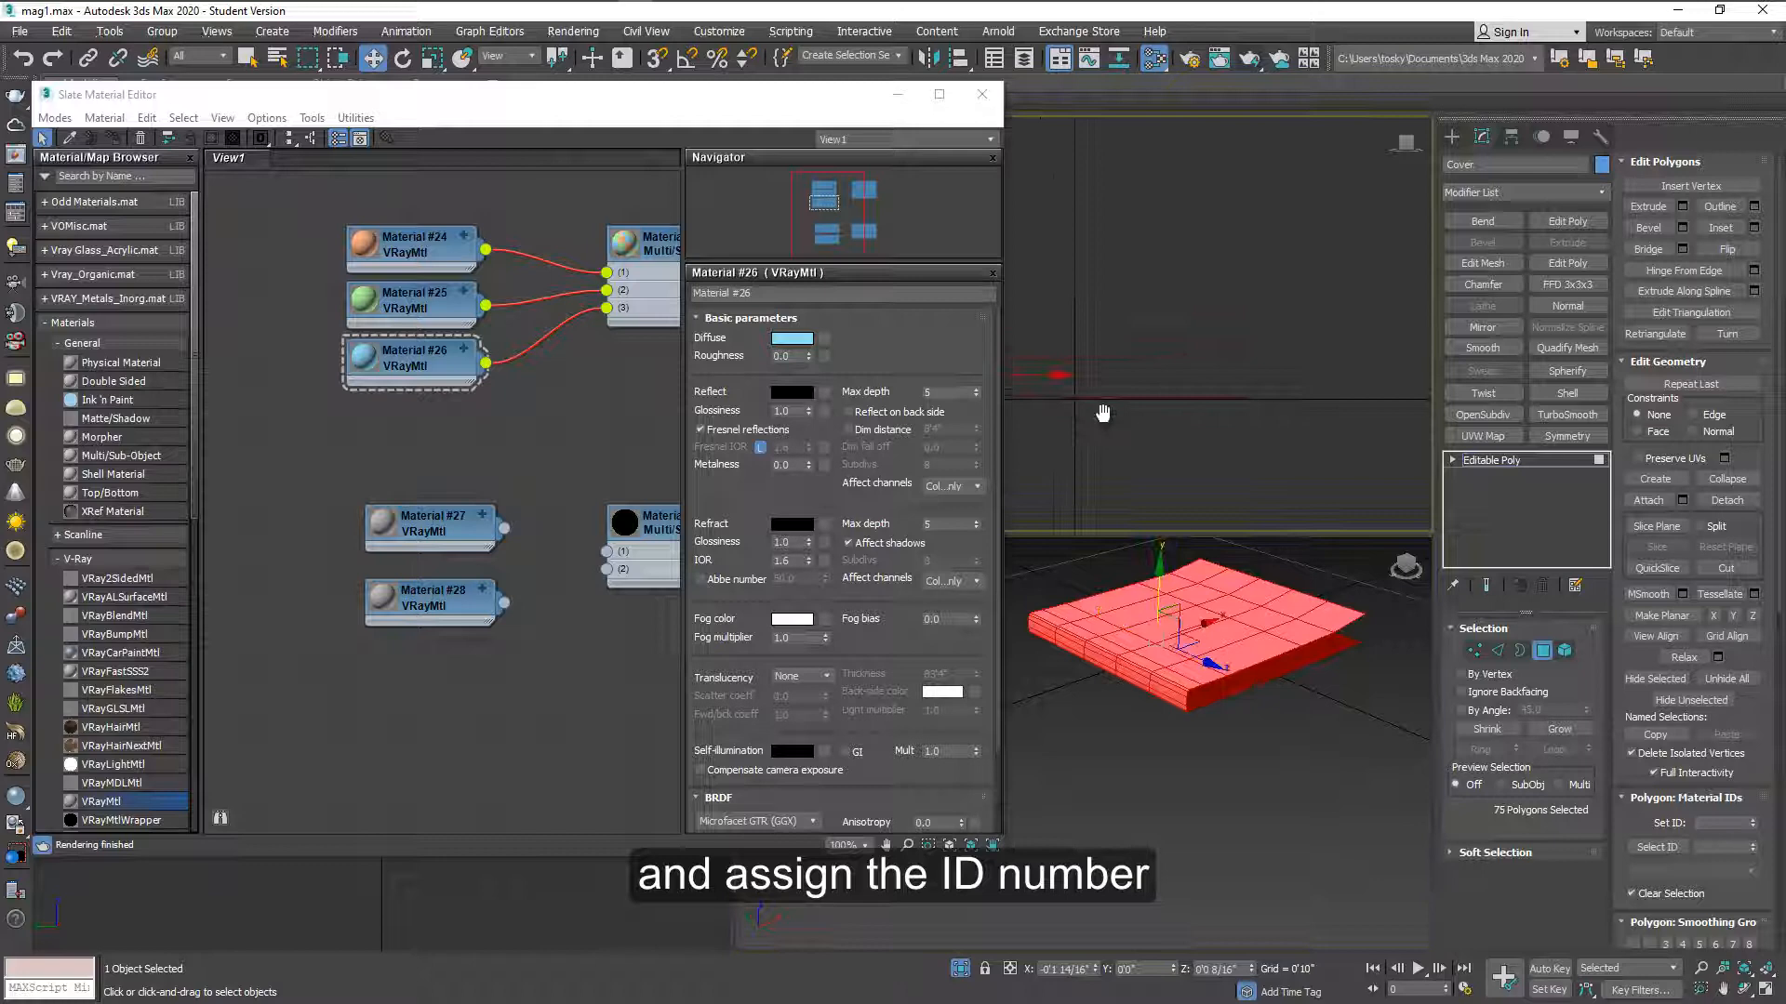
middle_click_drag(1051, 412, 1064, 378)
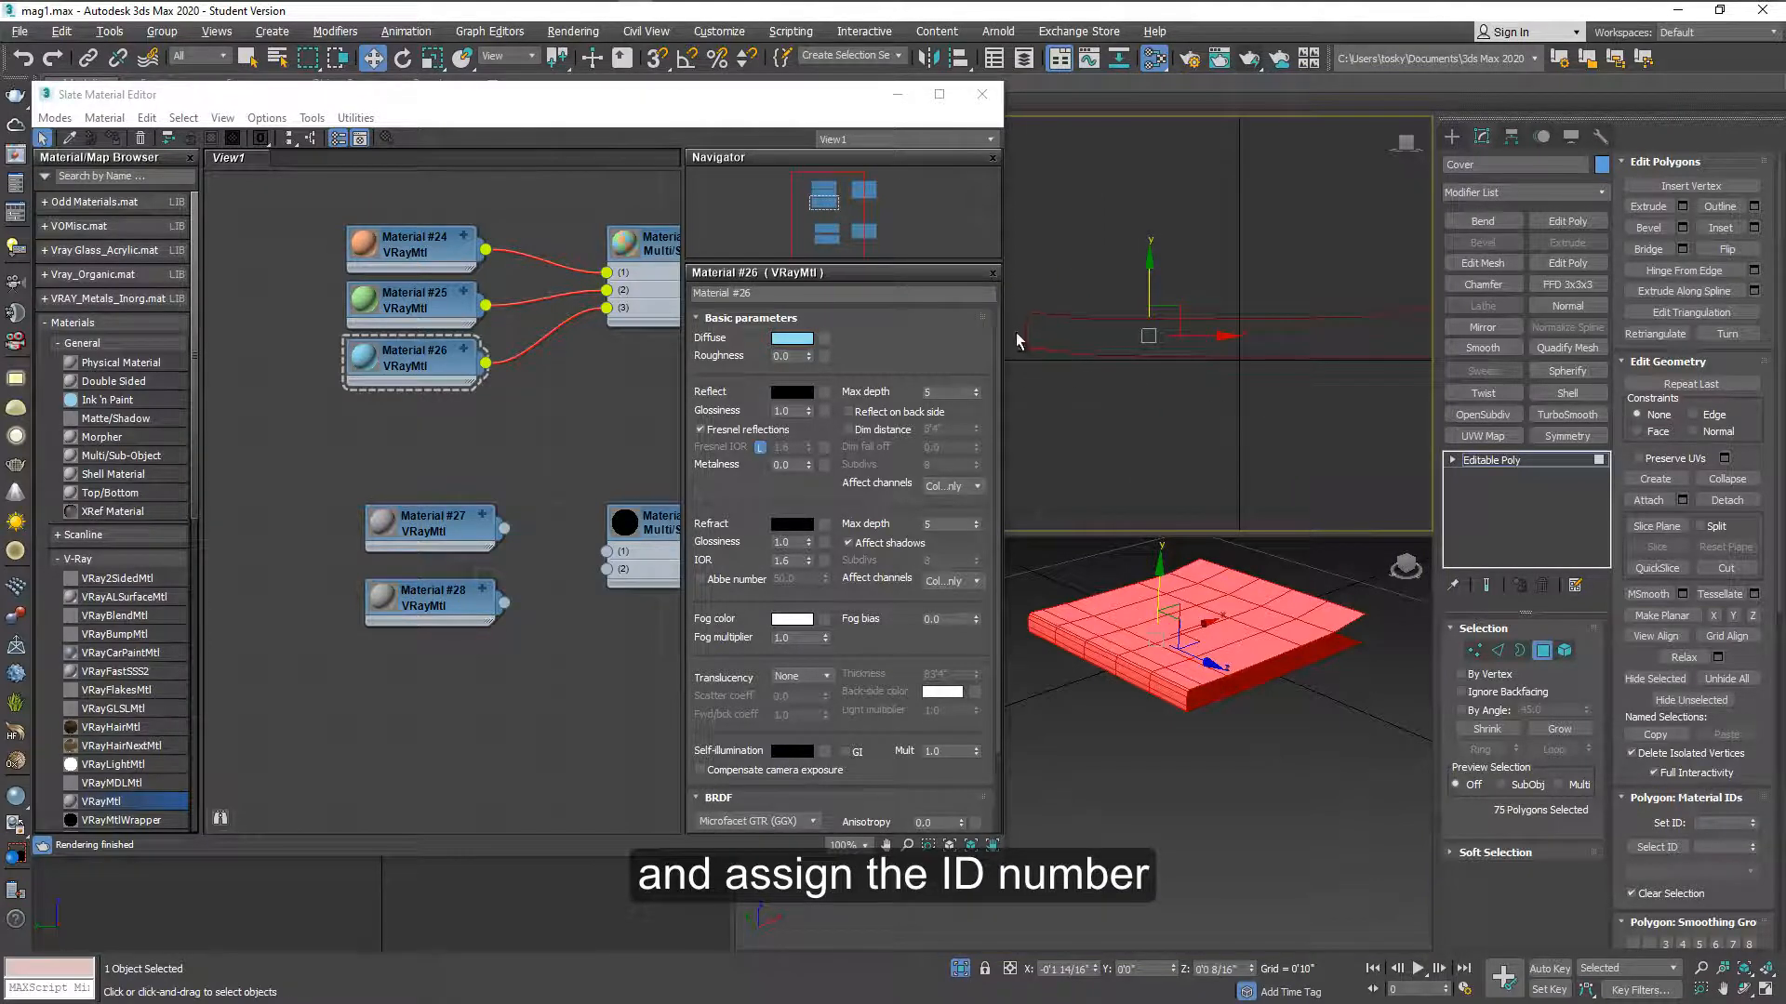
left_click_drag(1208, 375, 1404, 406)
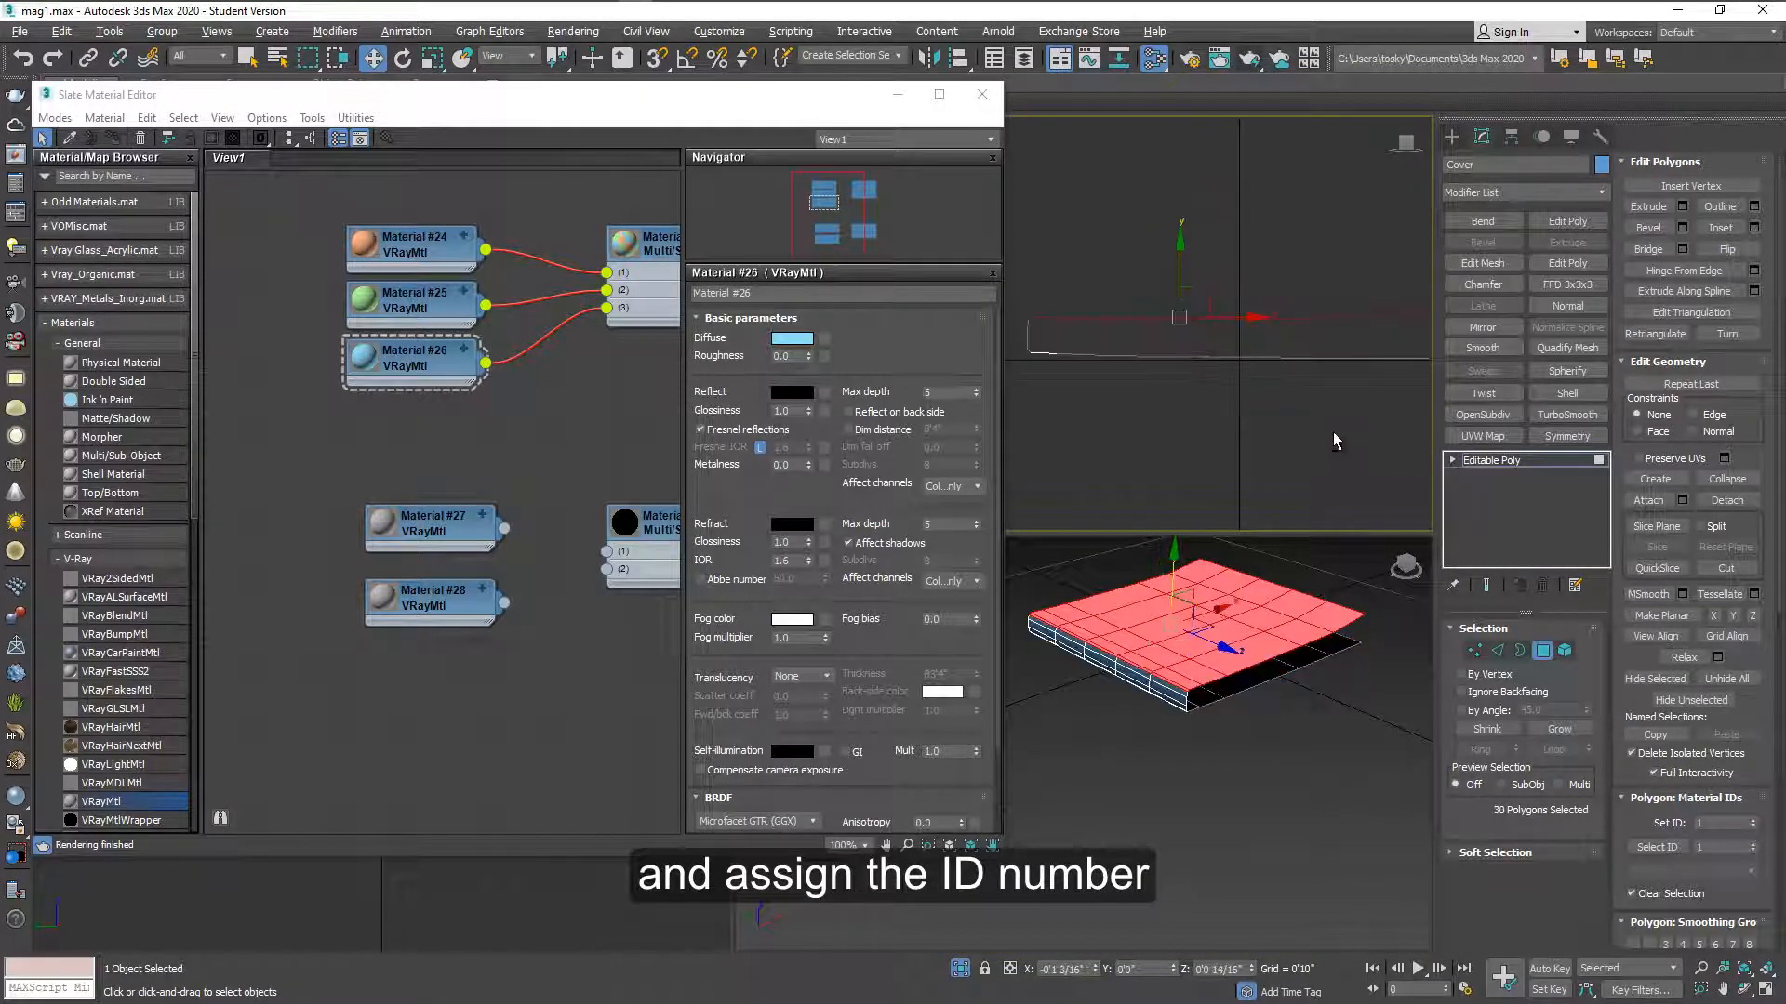
middle_click_drag(1334, 441, 1302, 451)
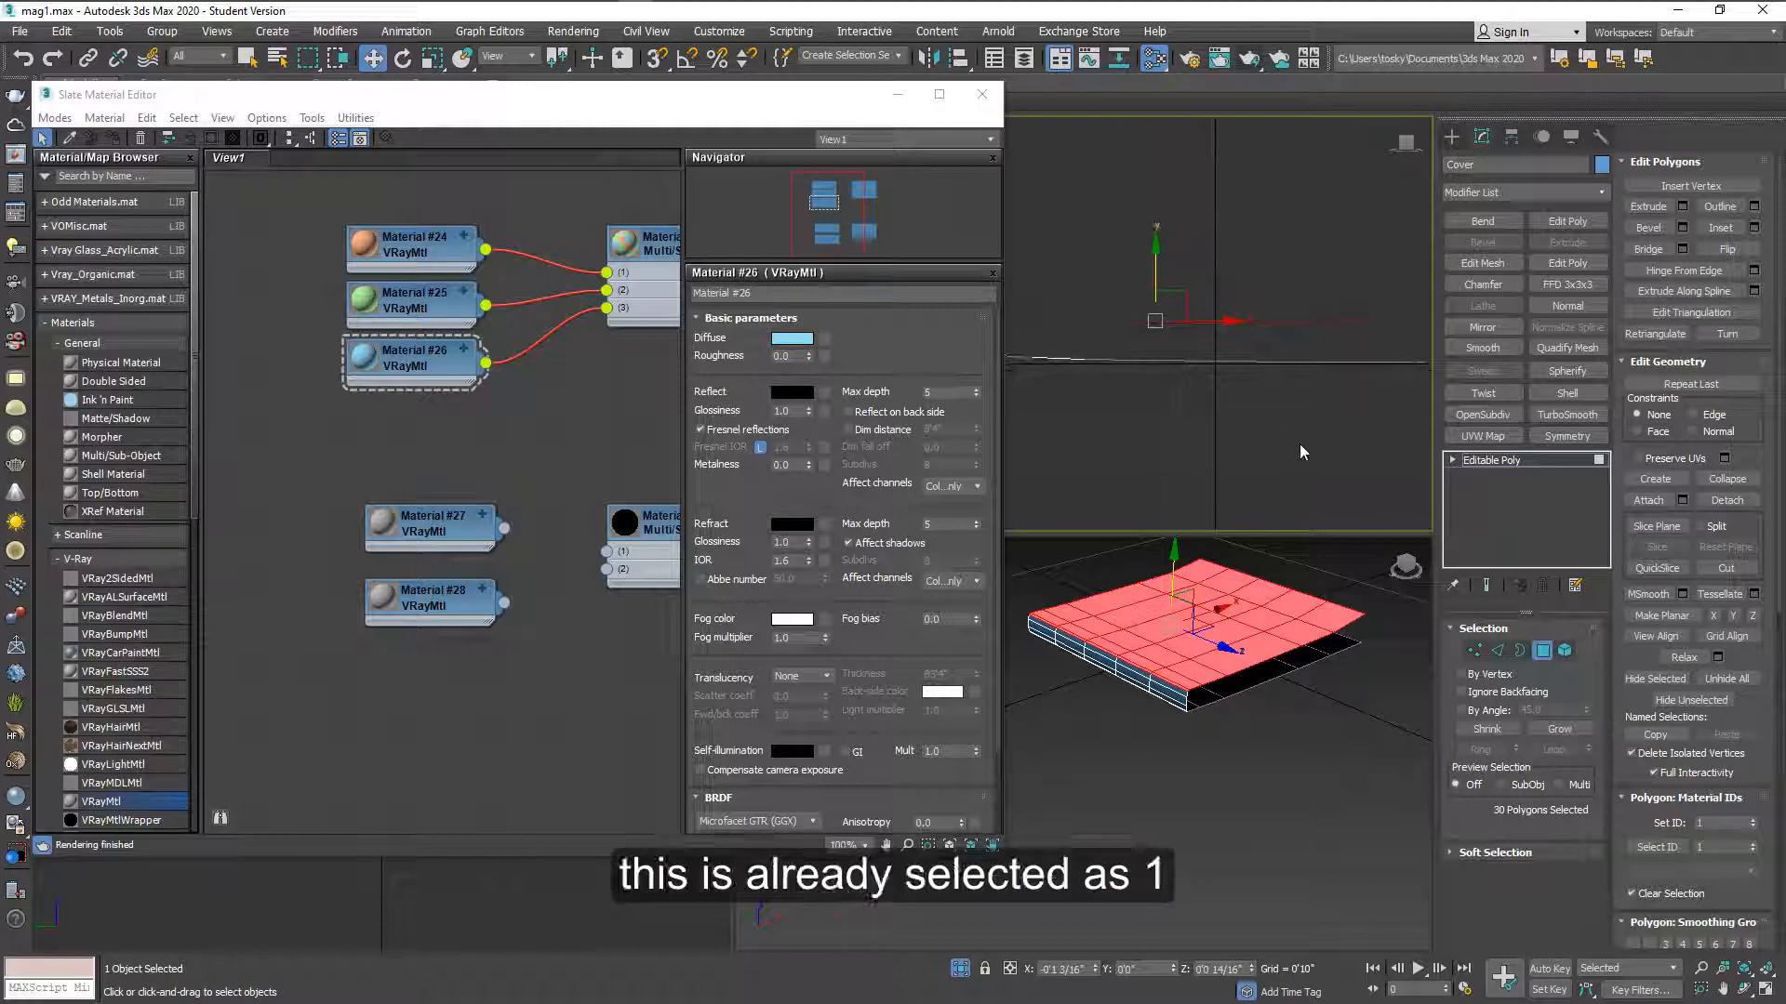
middle_click_drag(1224, 623, 1208, 640, "alt")
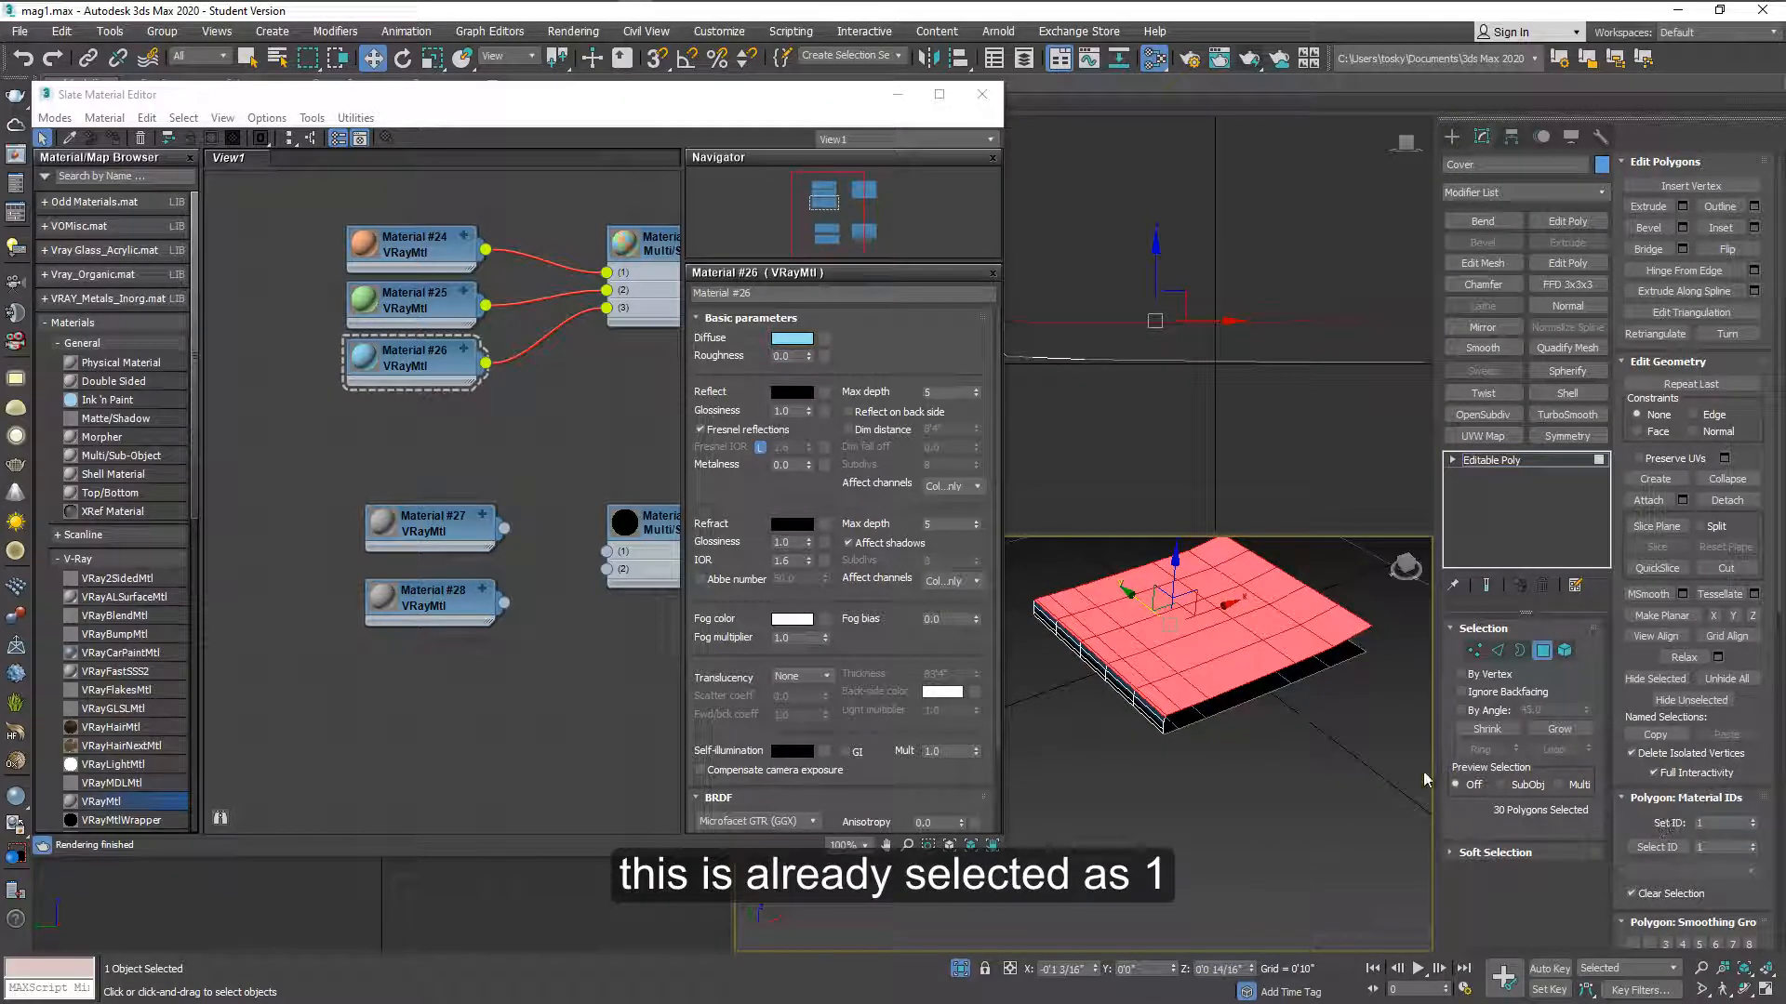
- Select the spine polygons and assign them material ID 3
middle_click_drag(1039, 386, 1124, 417)
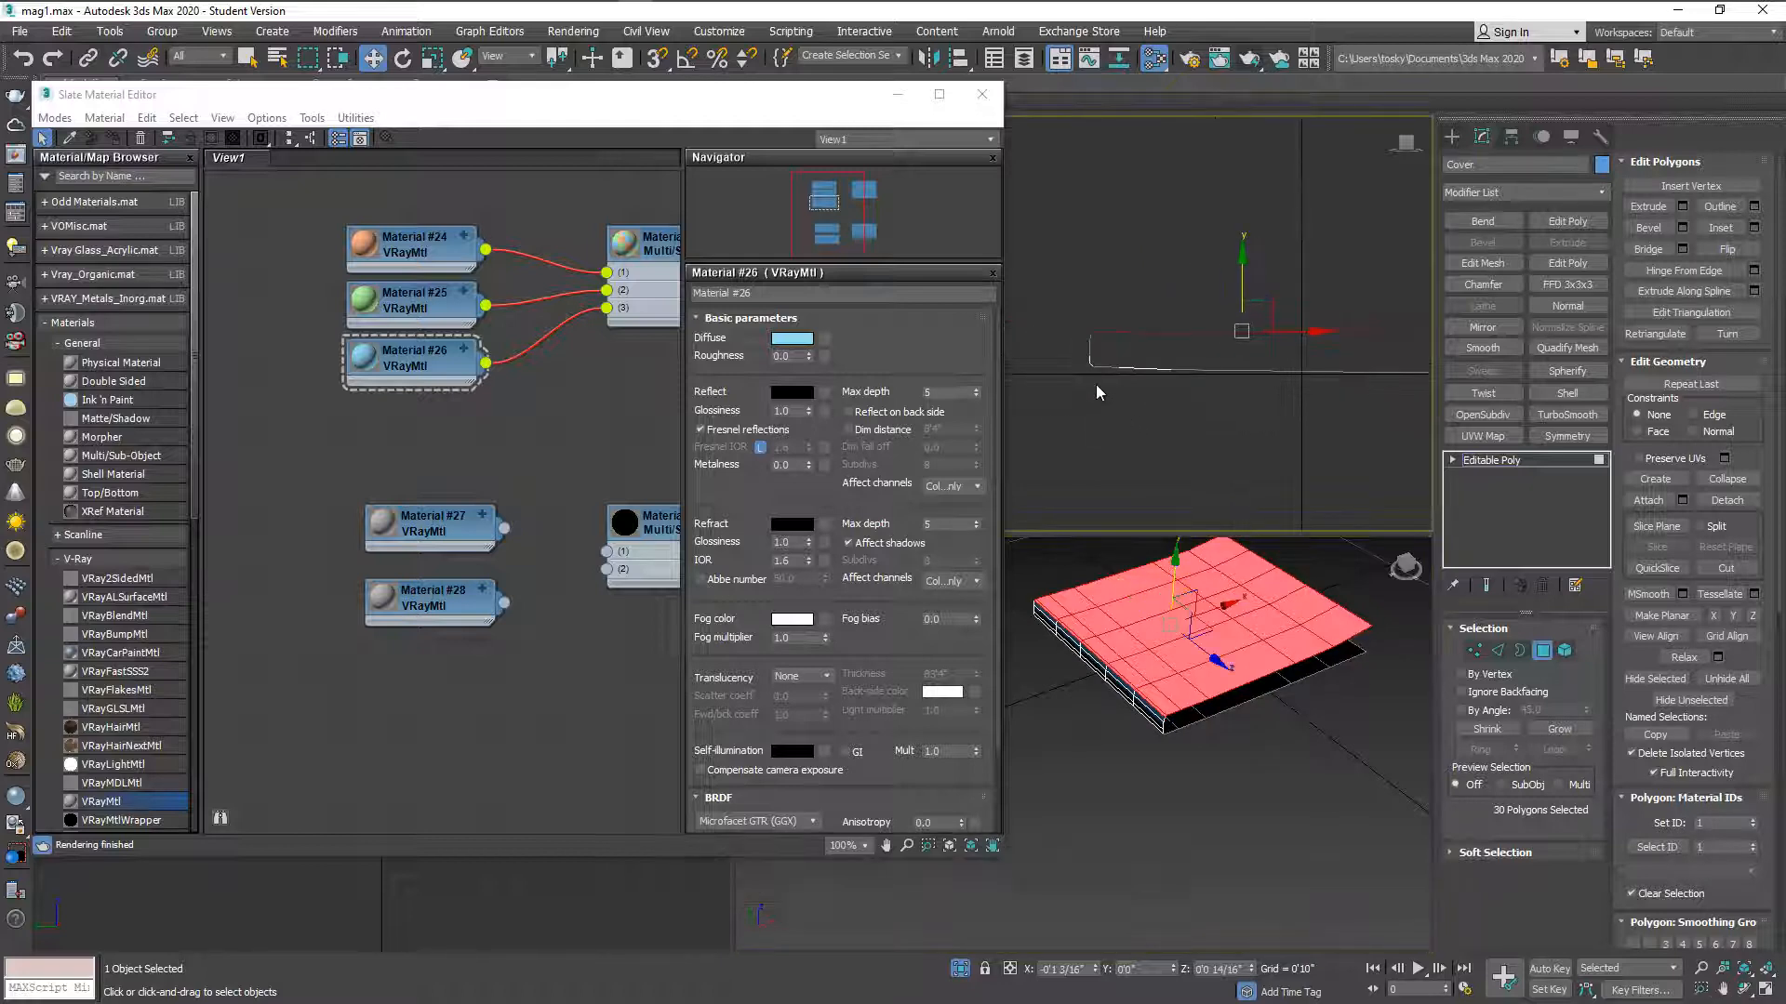
left_click(1075, 348)
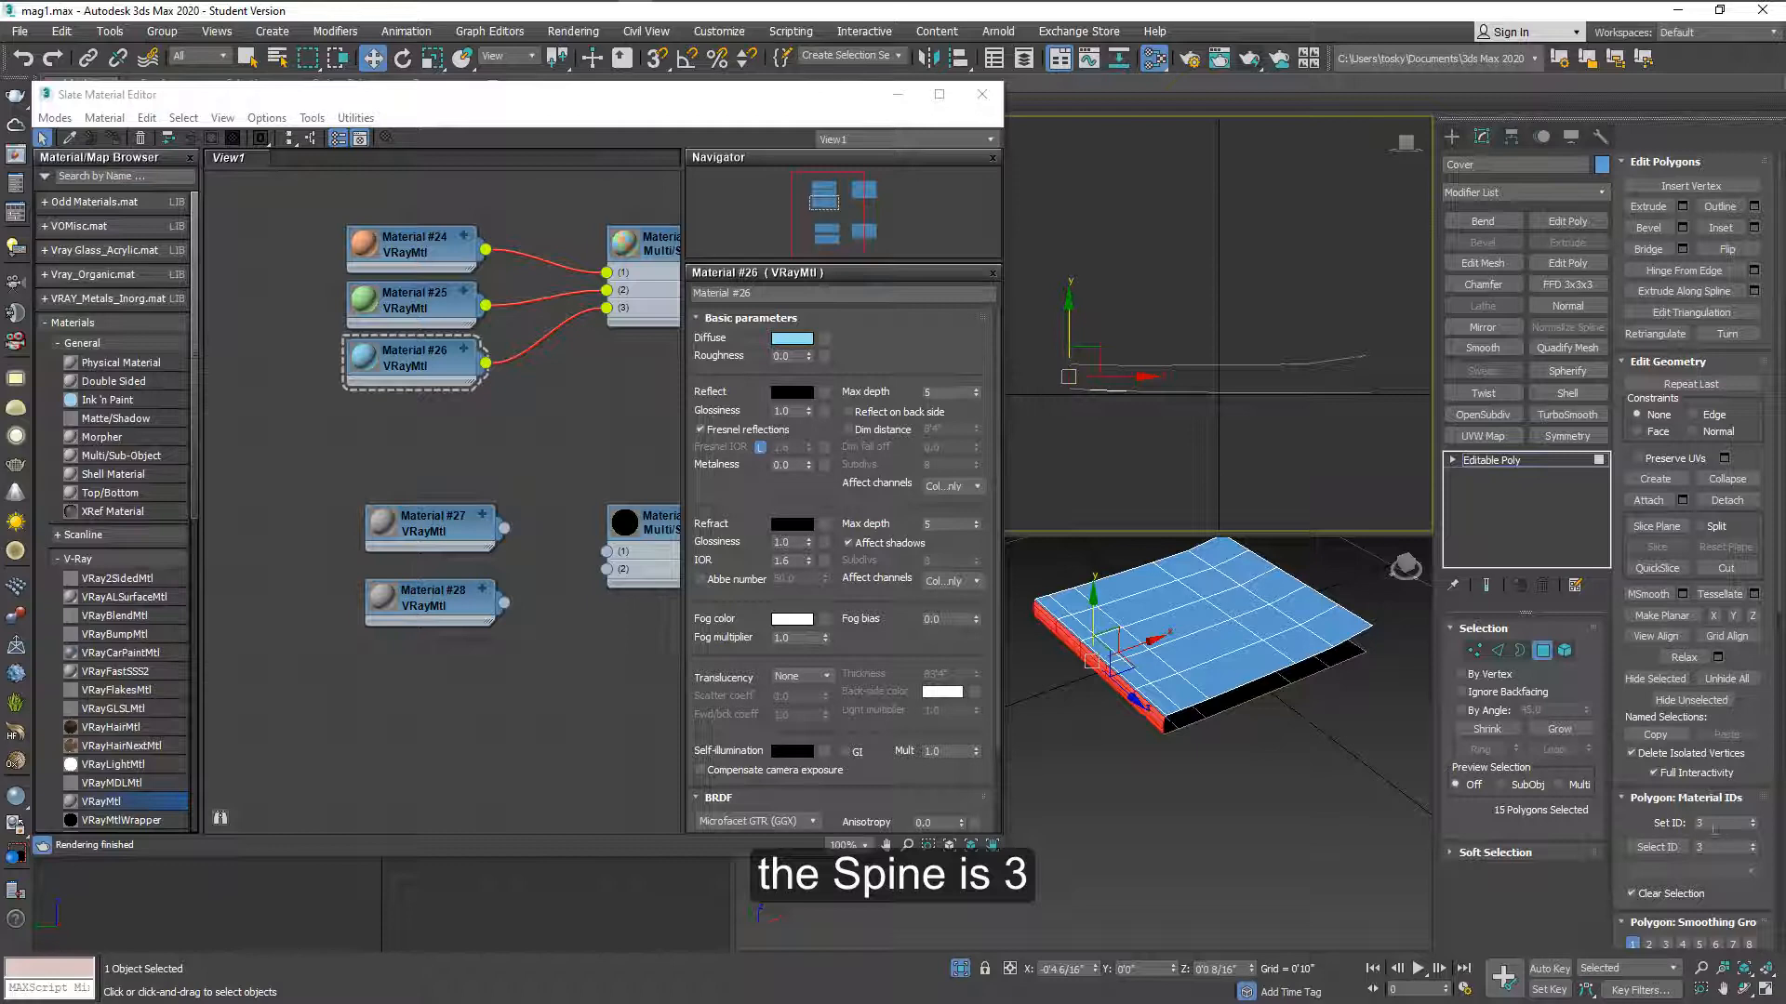
middle_click_drag(1200, 656, 1203, 537, "alt")
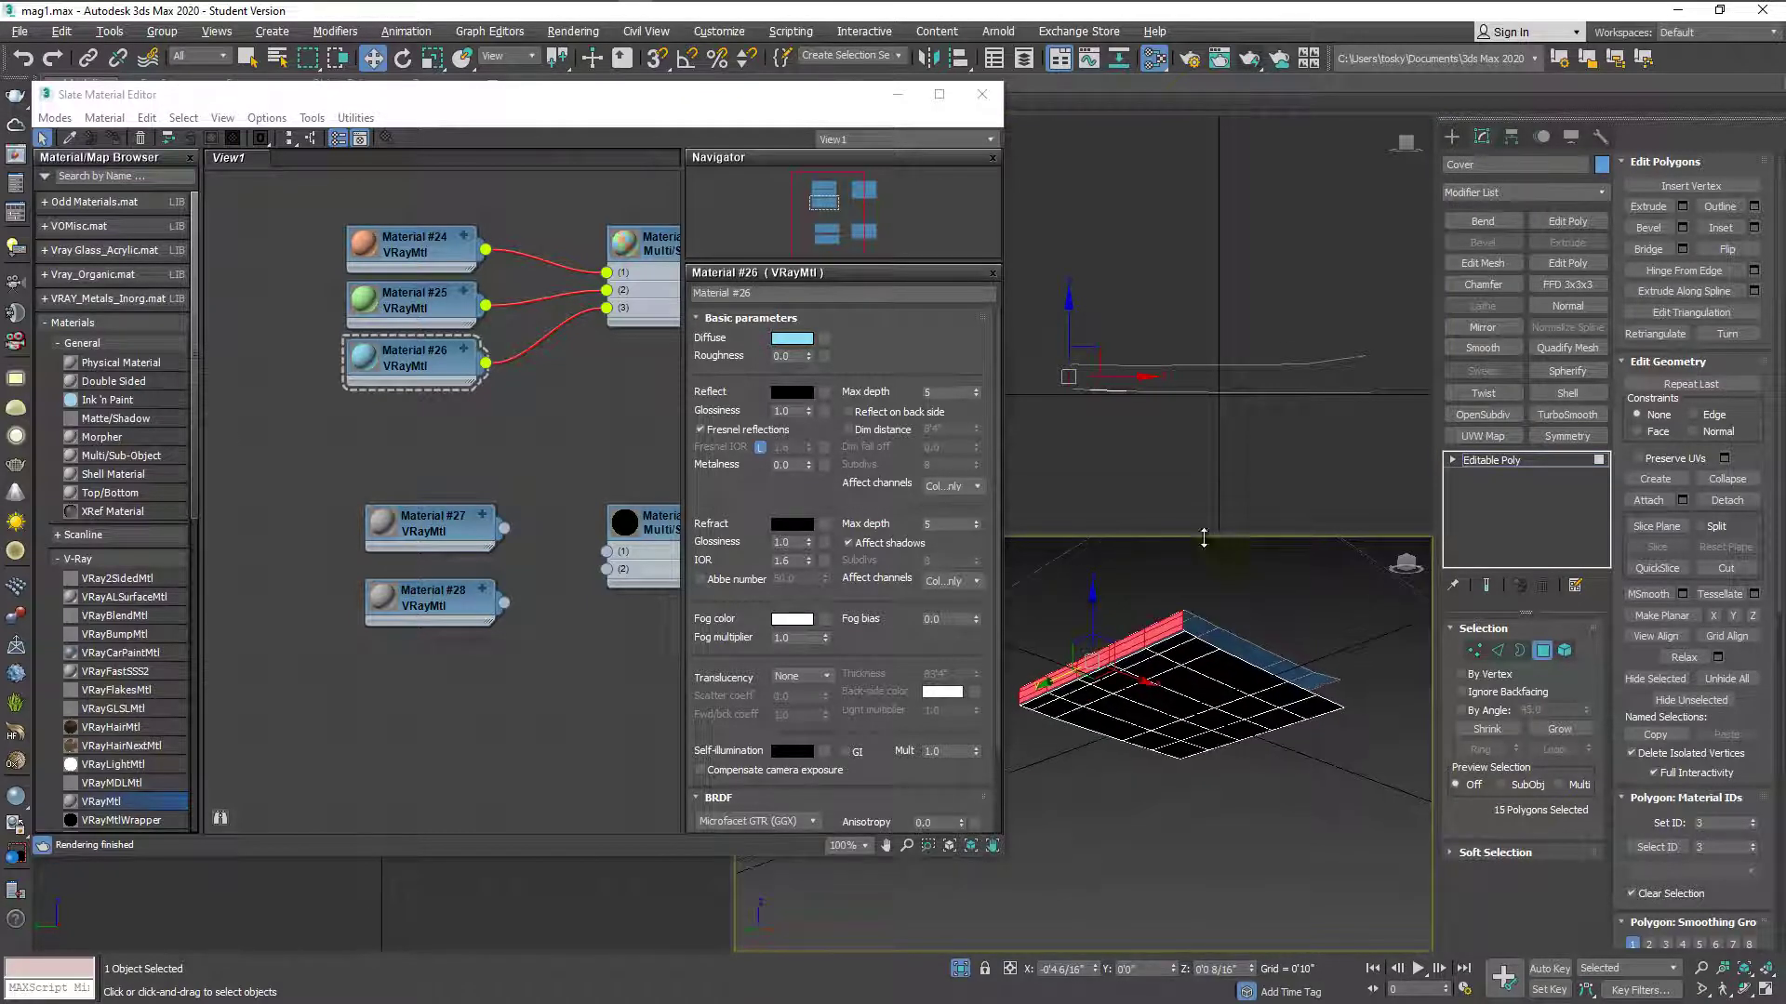
- Select and grow the back-cover polygons, assign material ID 2, and clear the selection
left_click(1391, 384)
left_click(1560, 728)
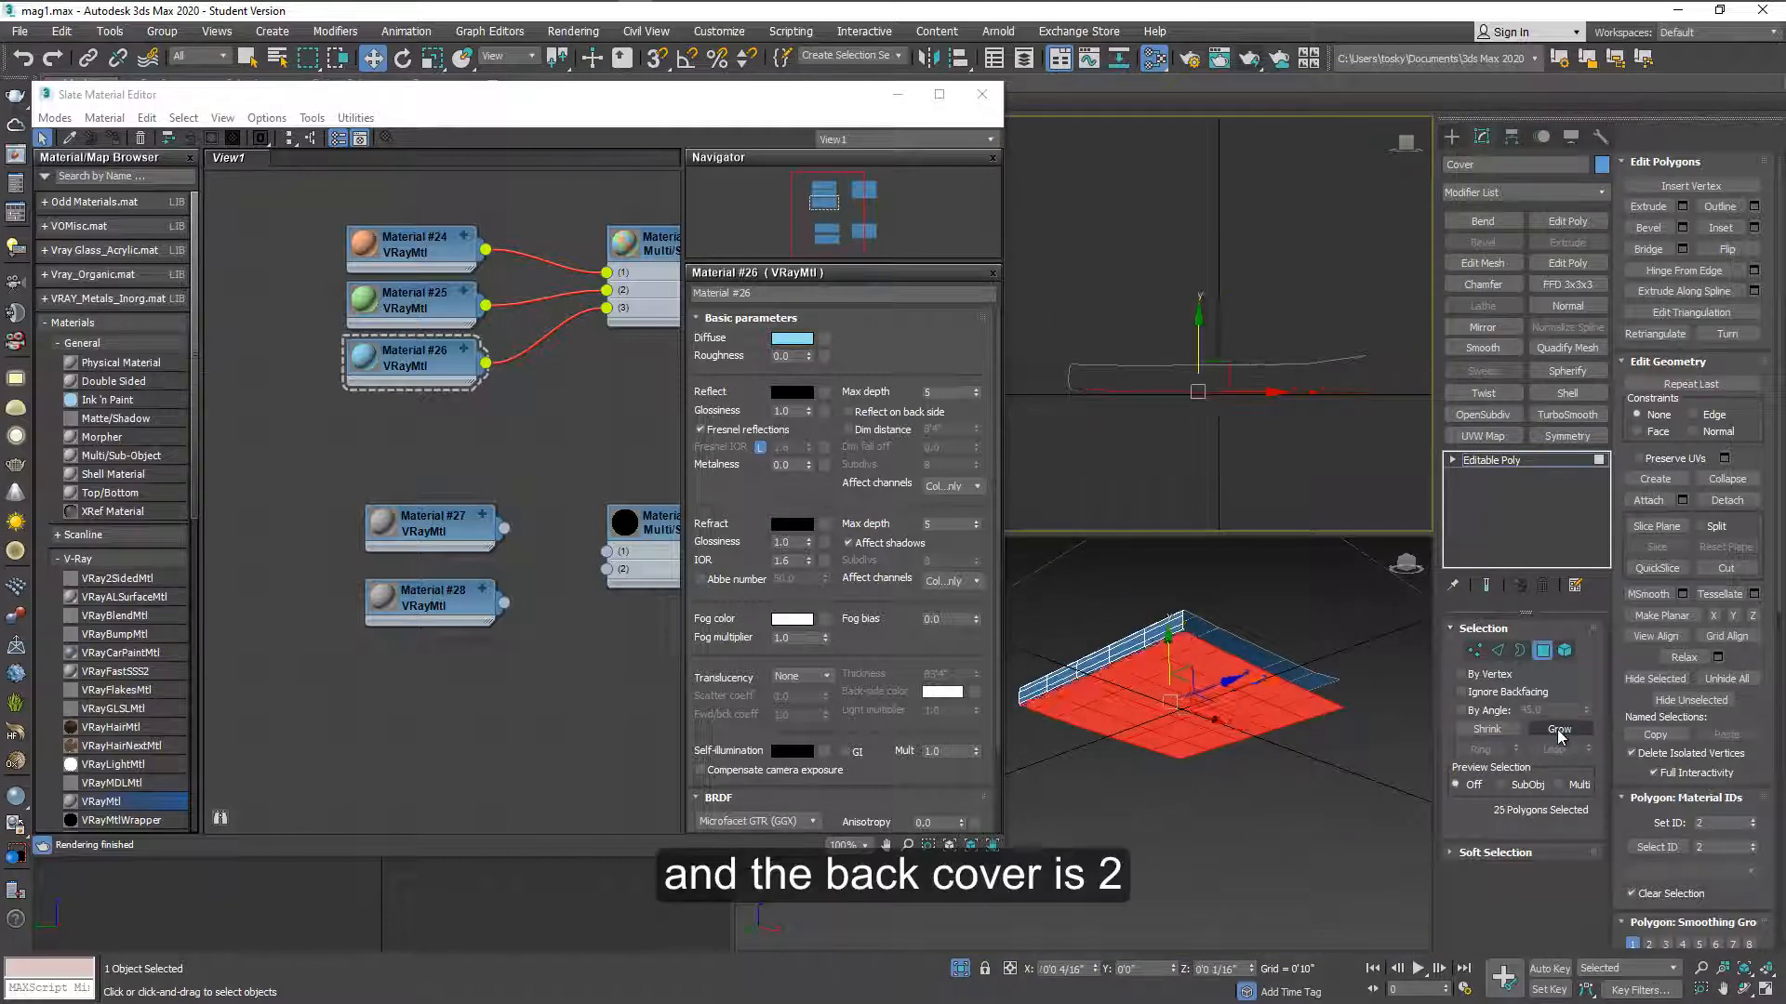
left_click(1560, 728)
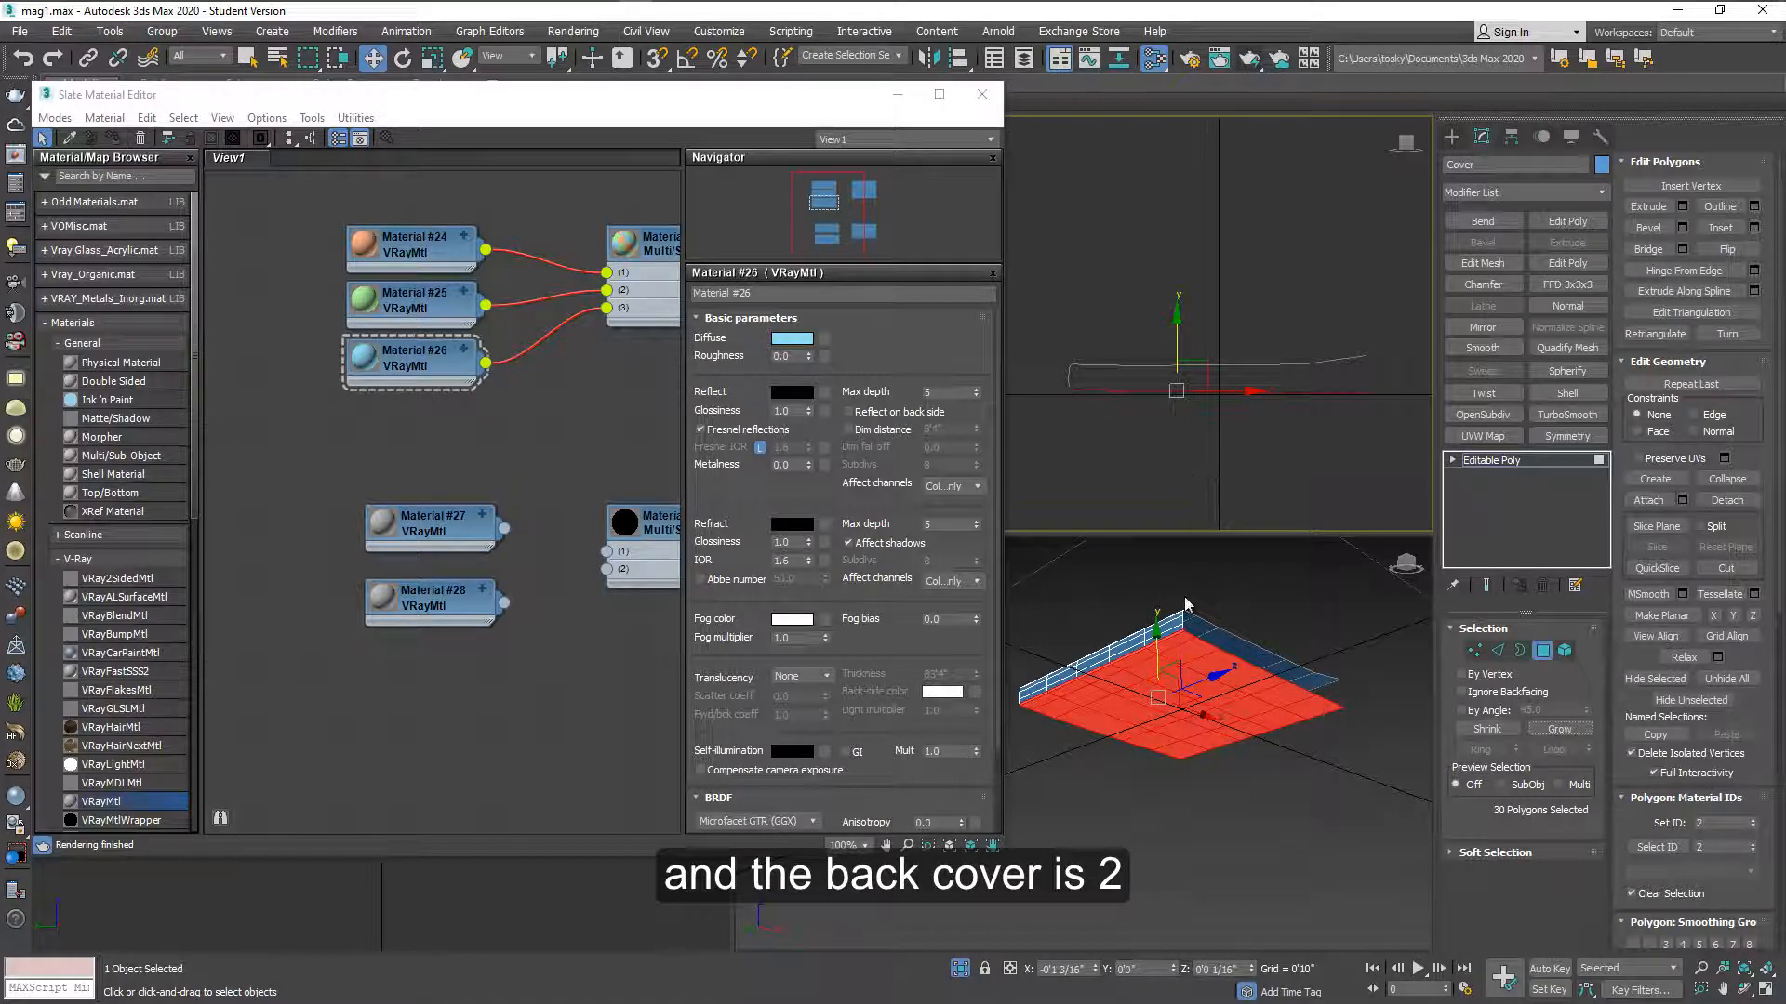
middle_click_drag(1185, 606, 1168, 672, "alt")
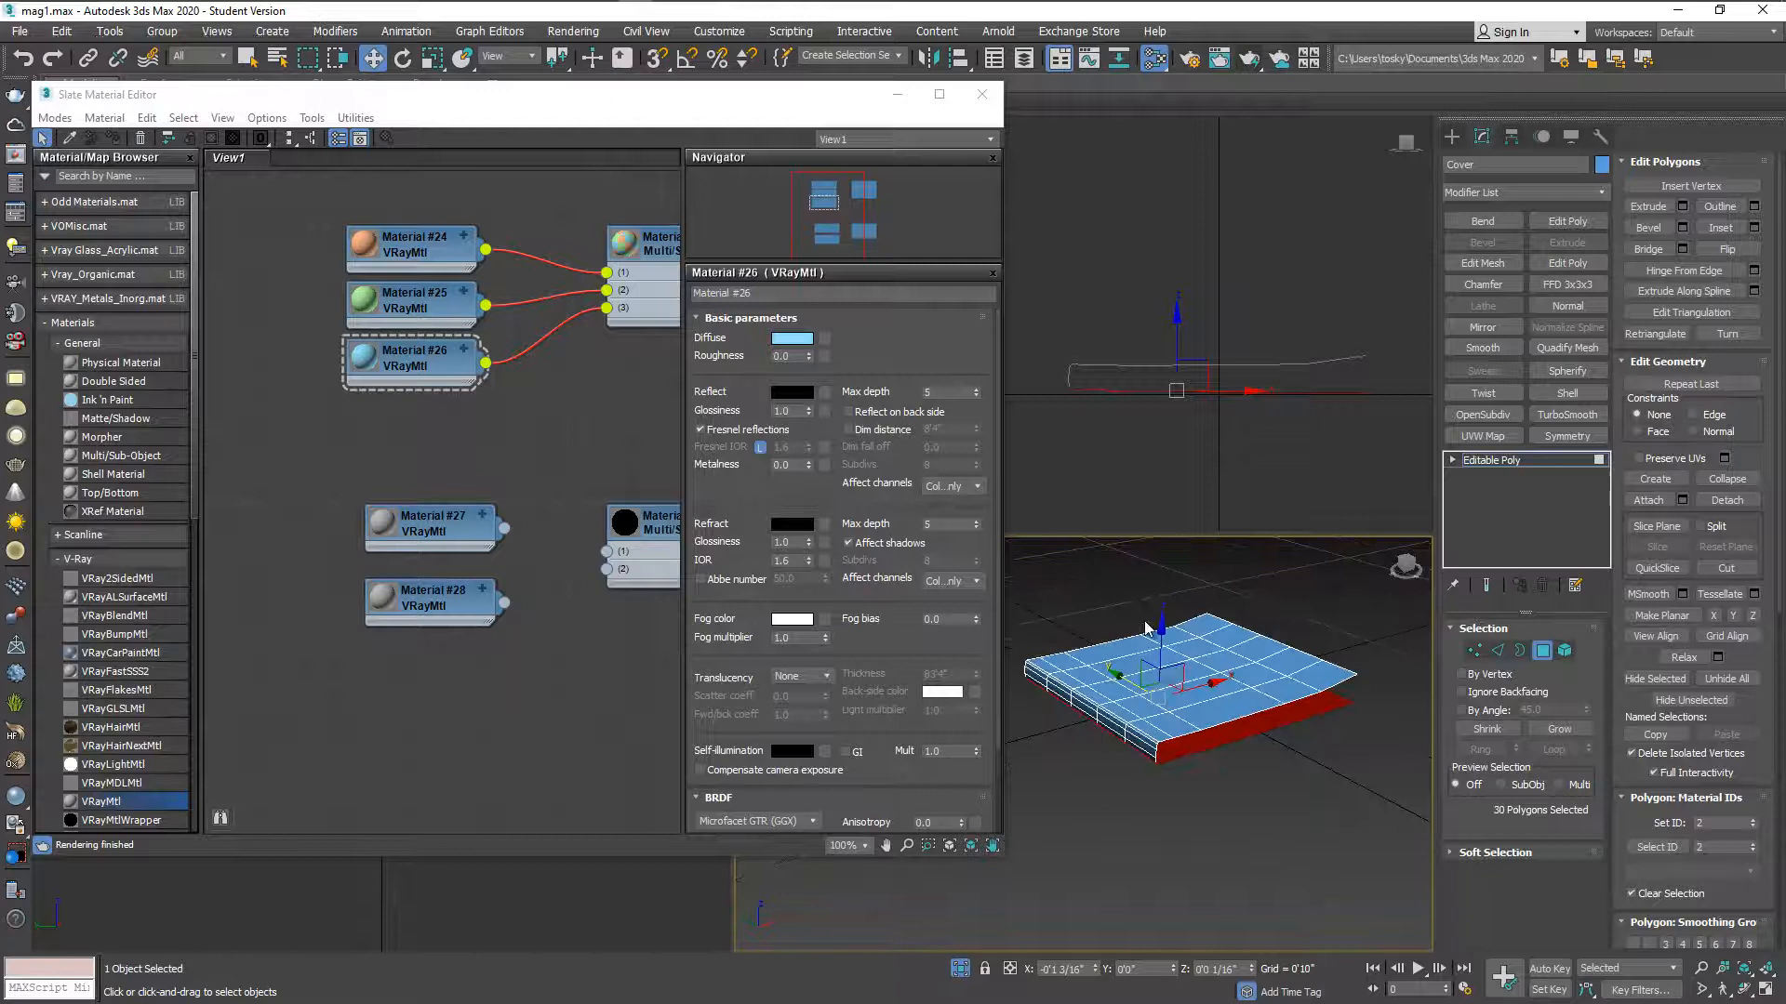
left_click(1120, 588)
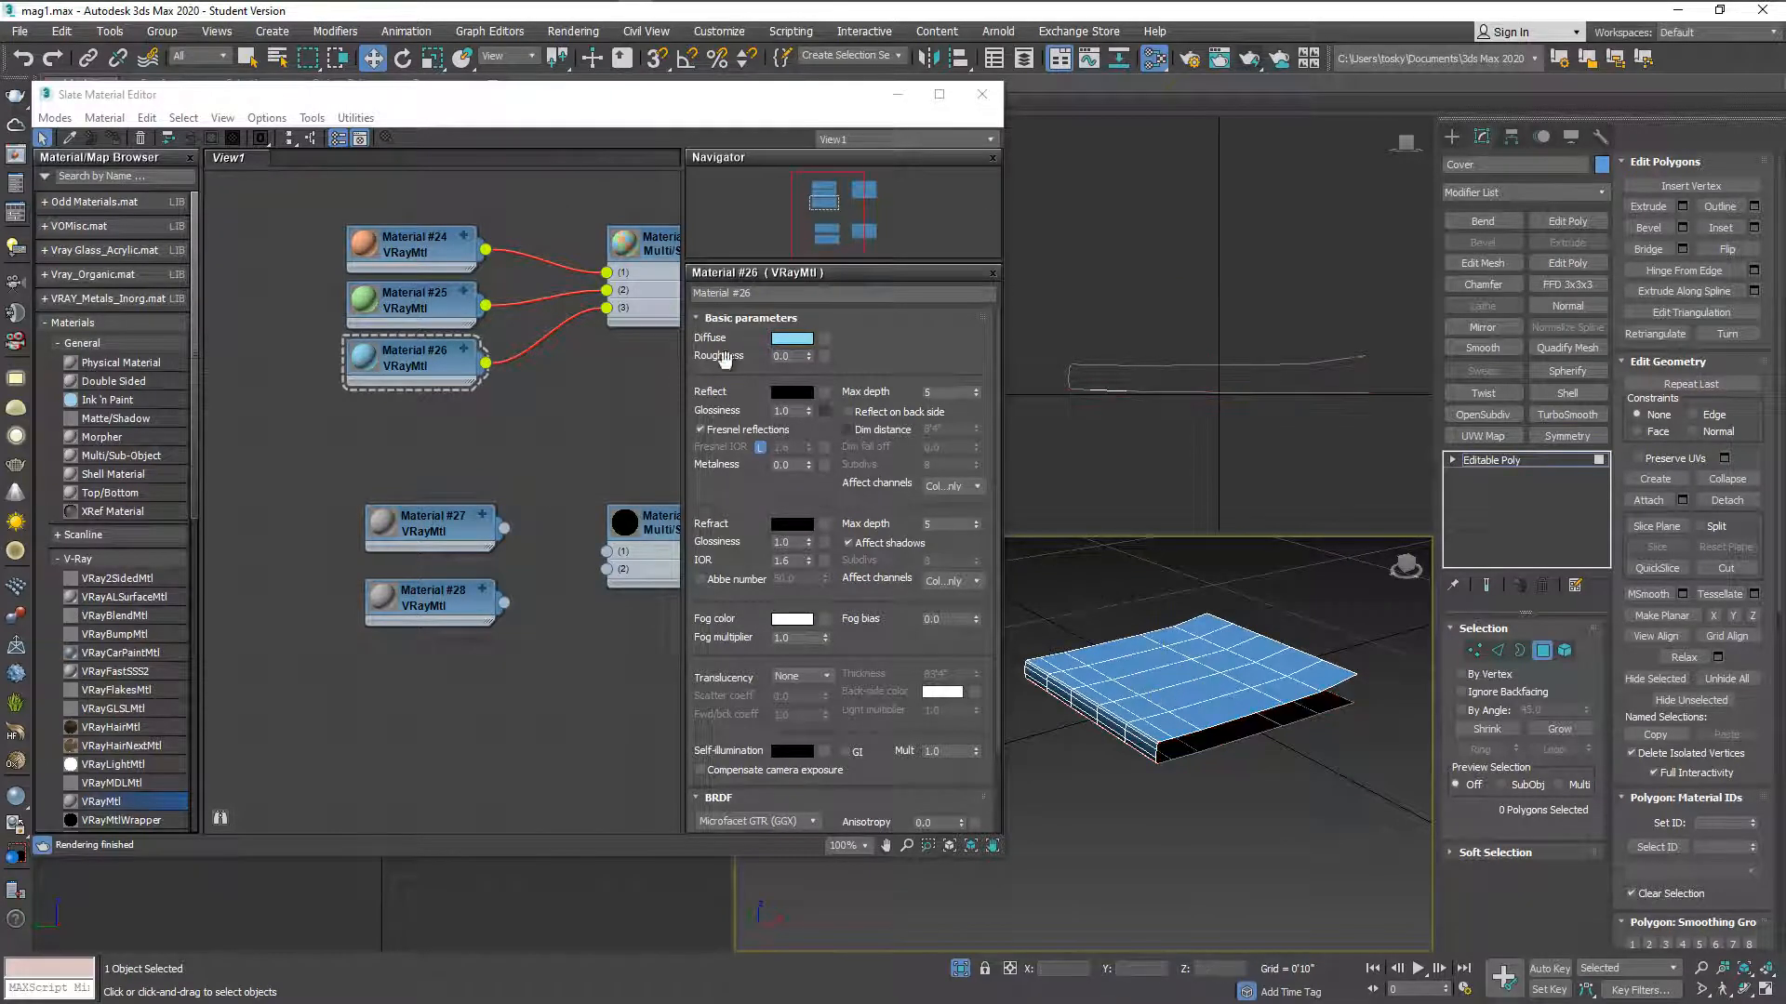
- Assign the Multi/Sub-Object material to the cover so front, spine and back show orange, green and blue
left_click(653, 246)
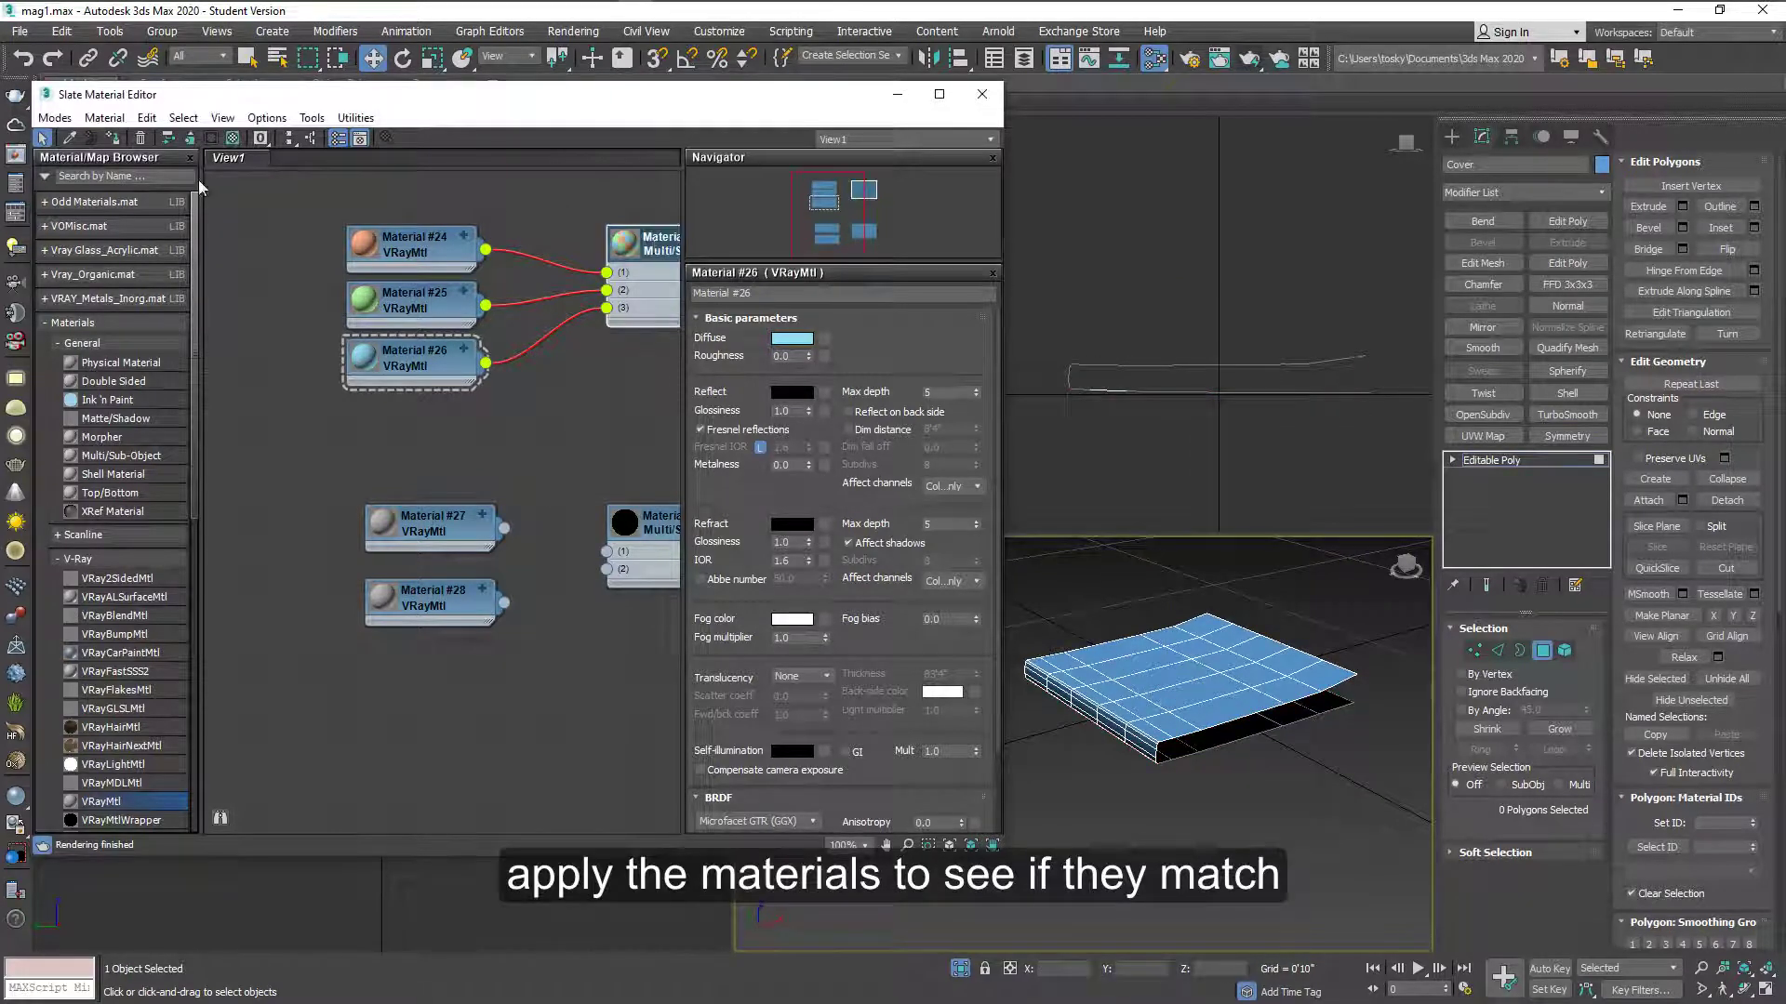
left_click(118, 140)
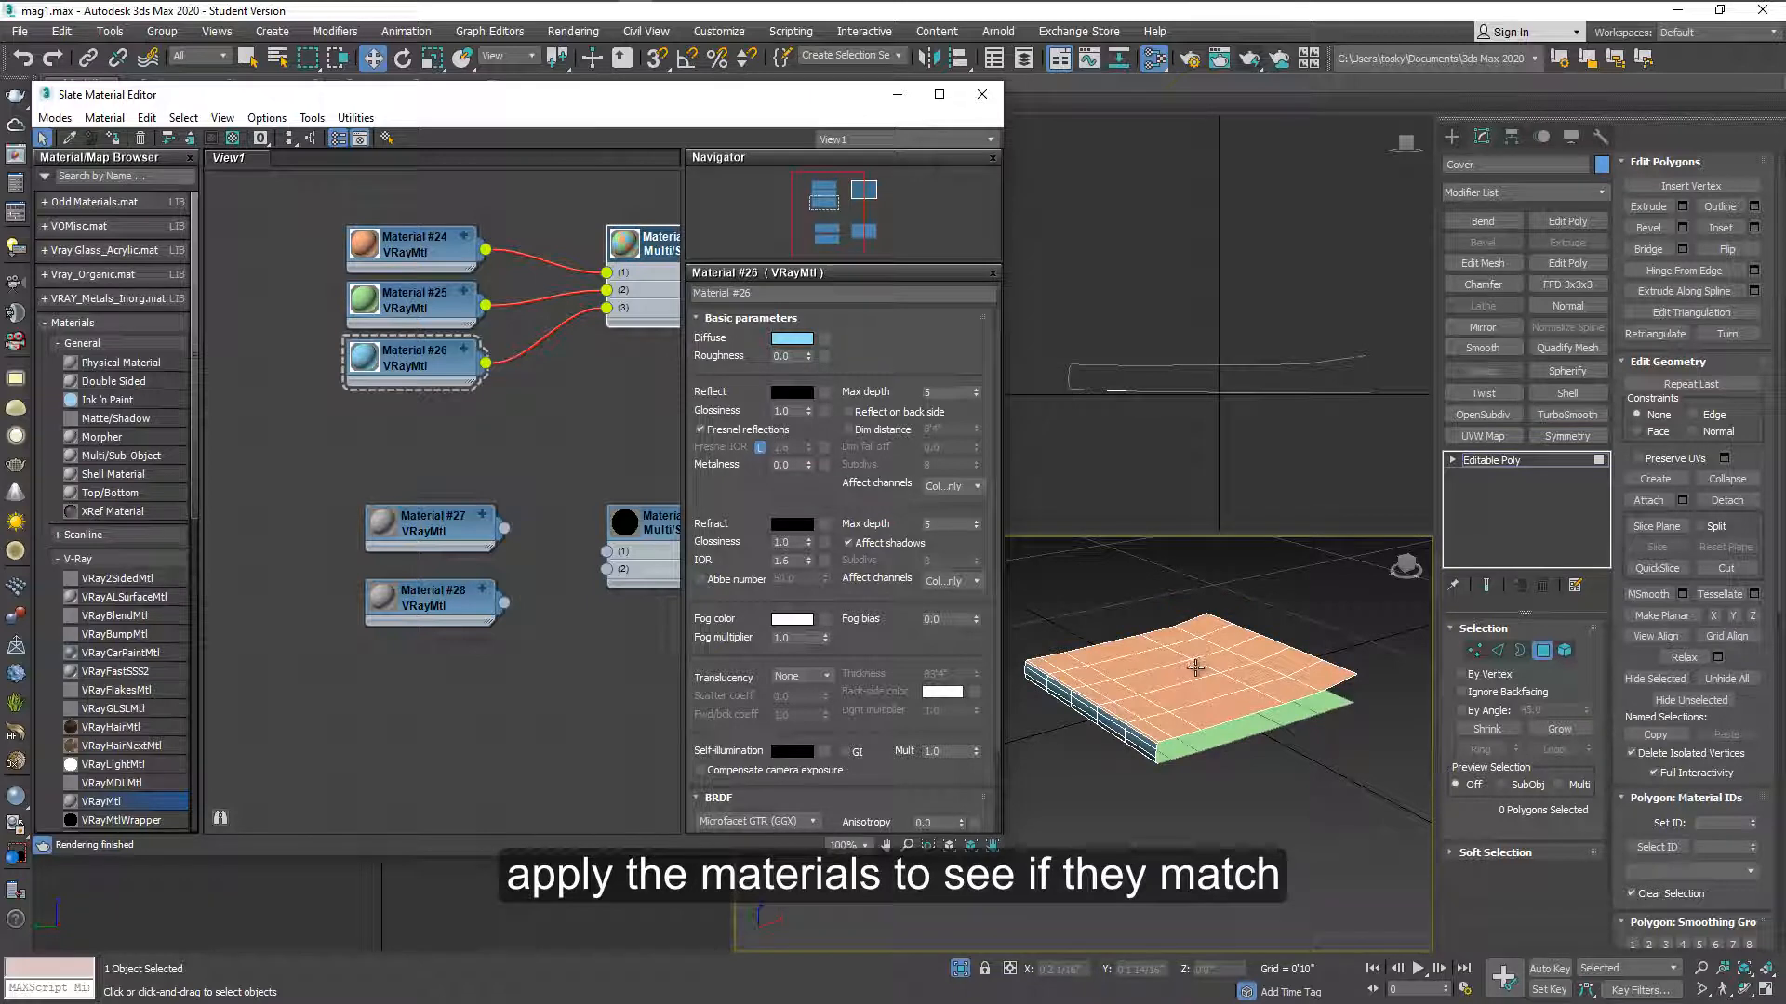
middle_click_drag(1201, 667, 1158, 712)
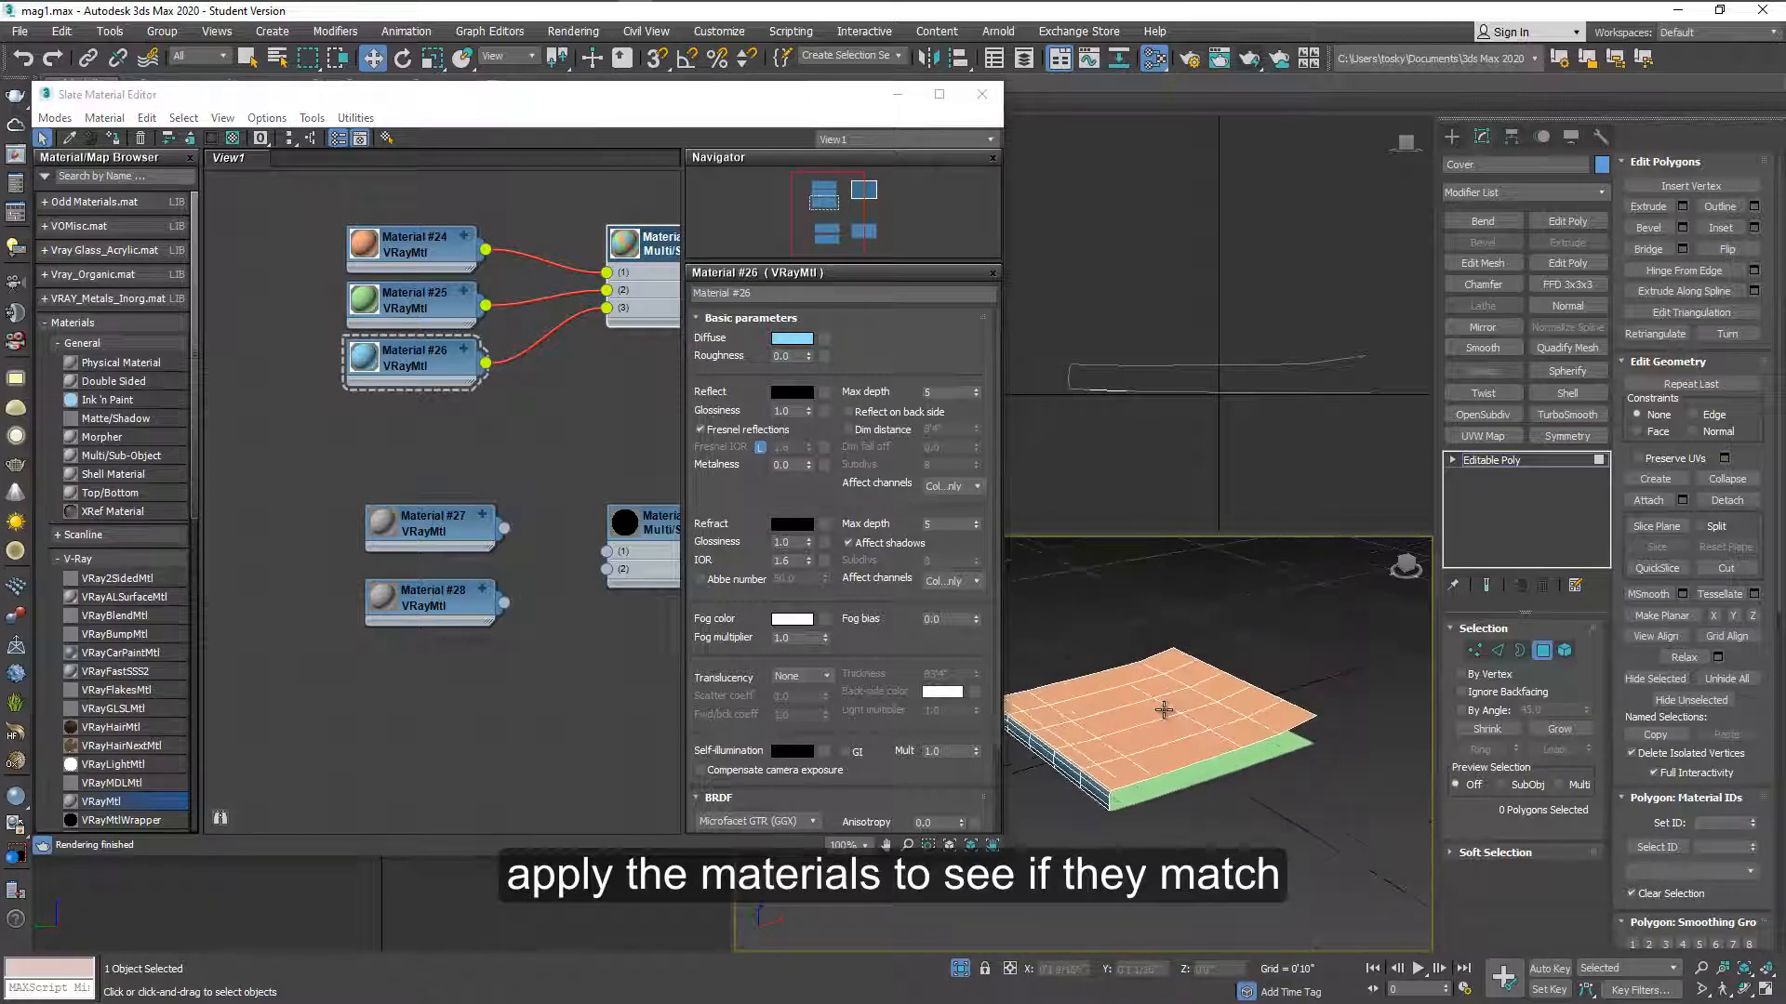
middle_click_drag(330, 434, 434, 480)
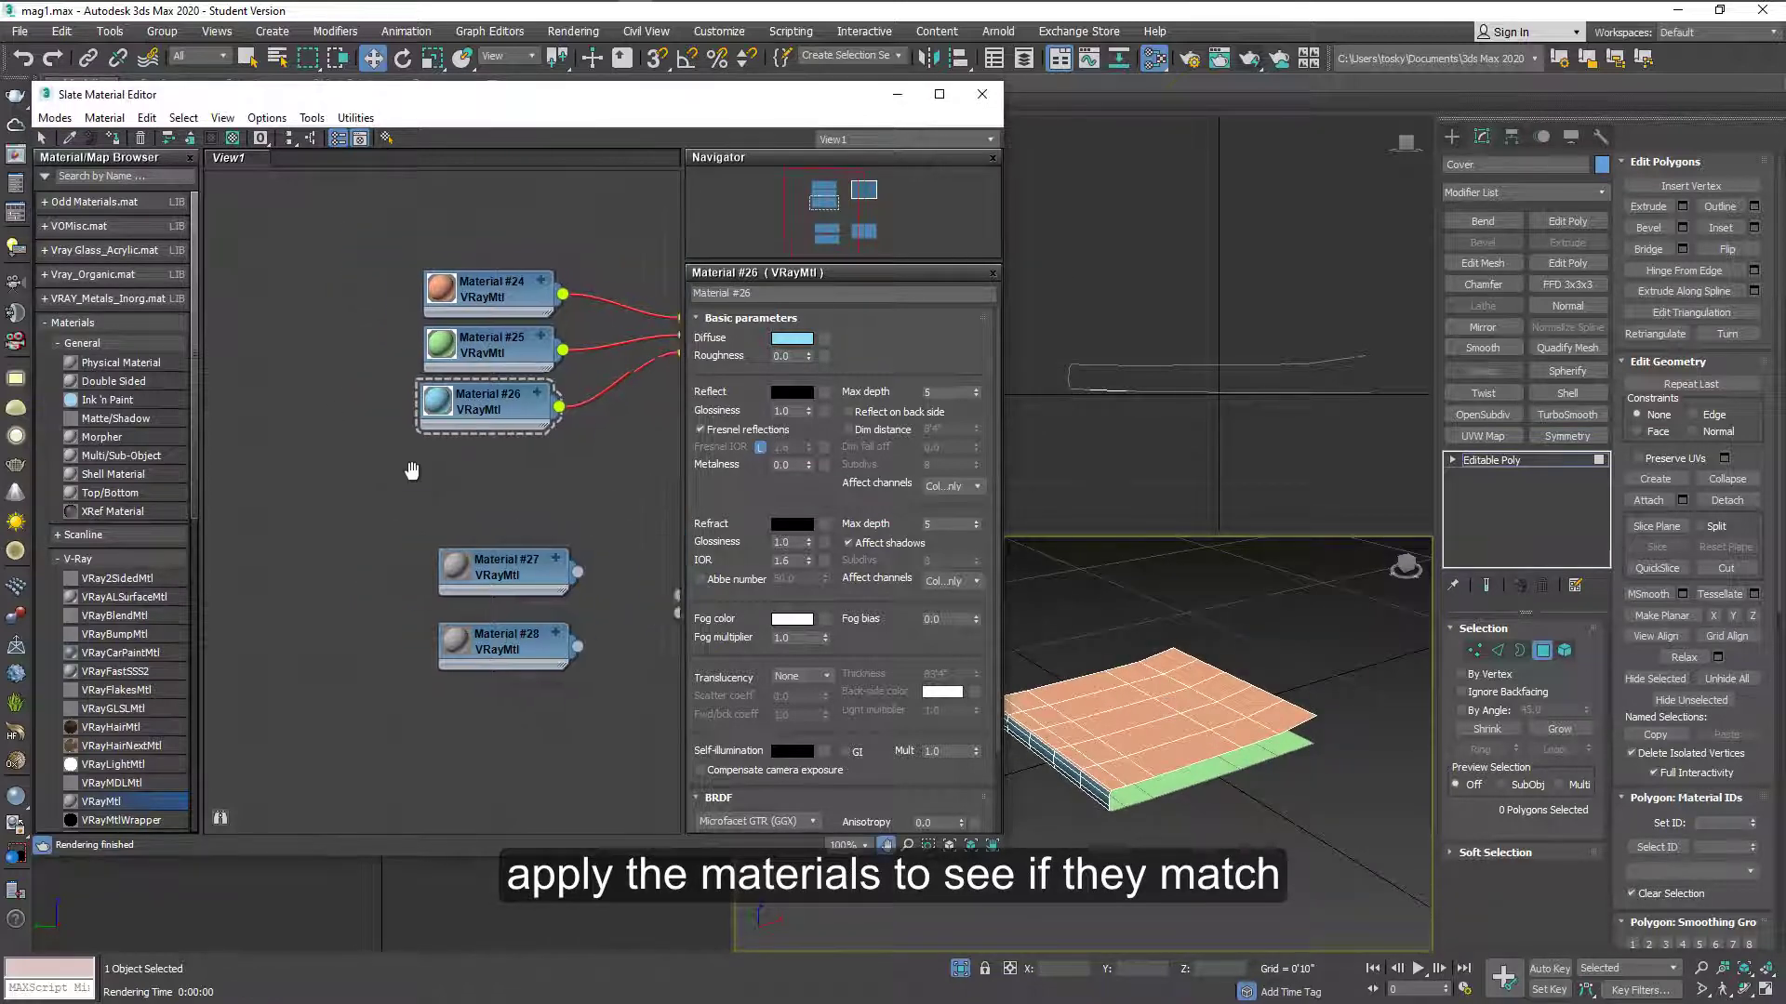
- Add a Bitmap node with Ikea2021Cover.jpg, preview it, and wire it into Material #24's Diffuse map
left_click_drag(359, 367, 320, 299)
double_click(320, 298)
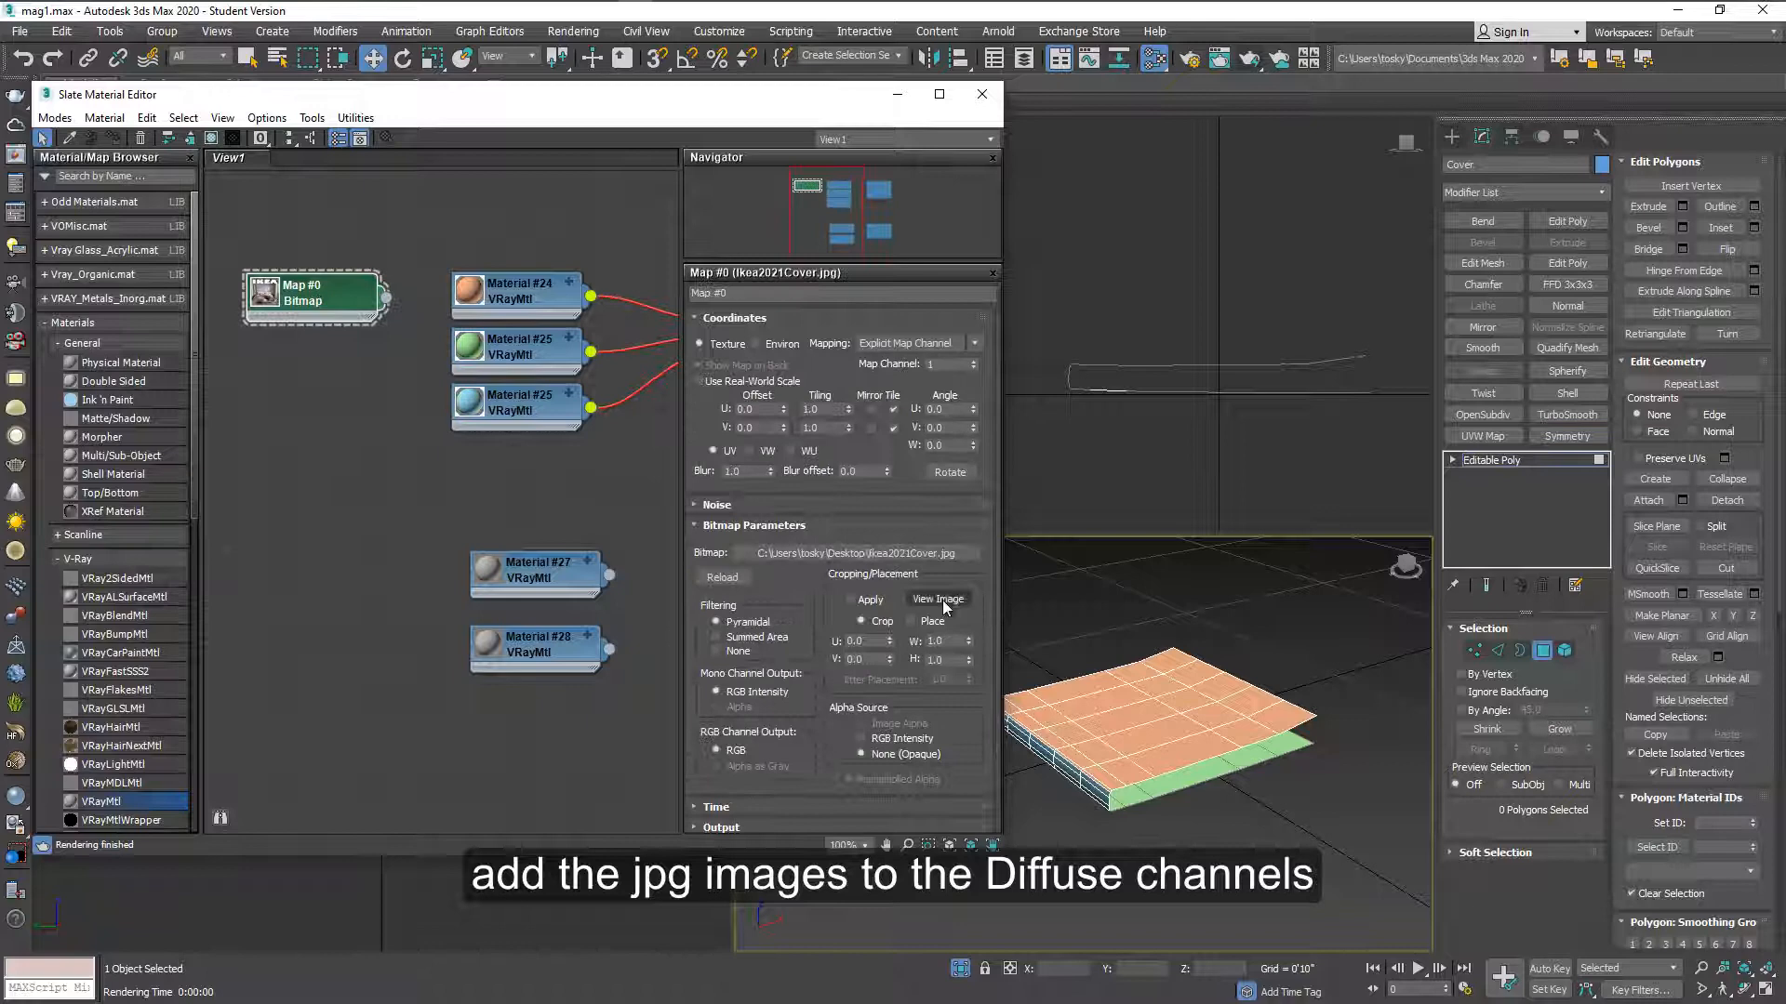
left_click(938, 600)
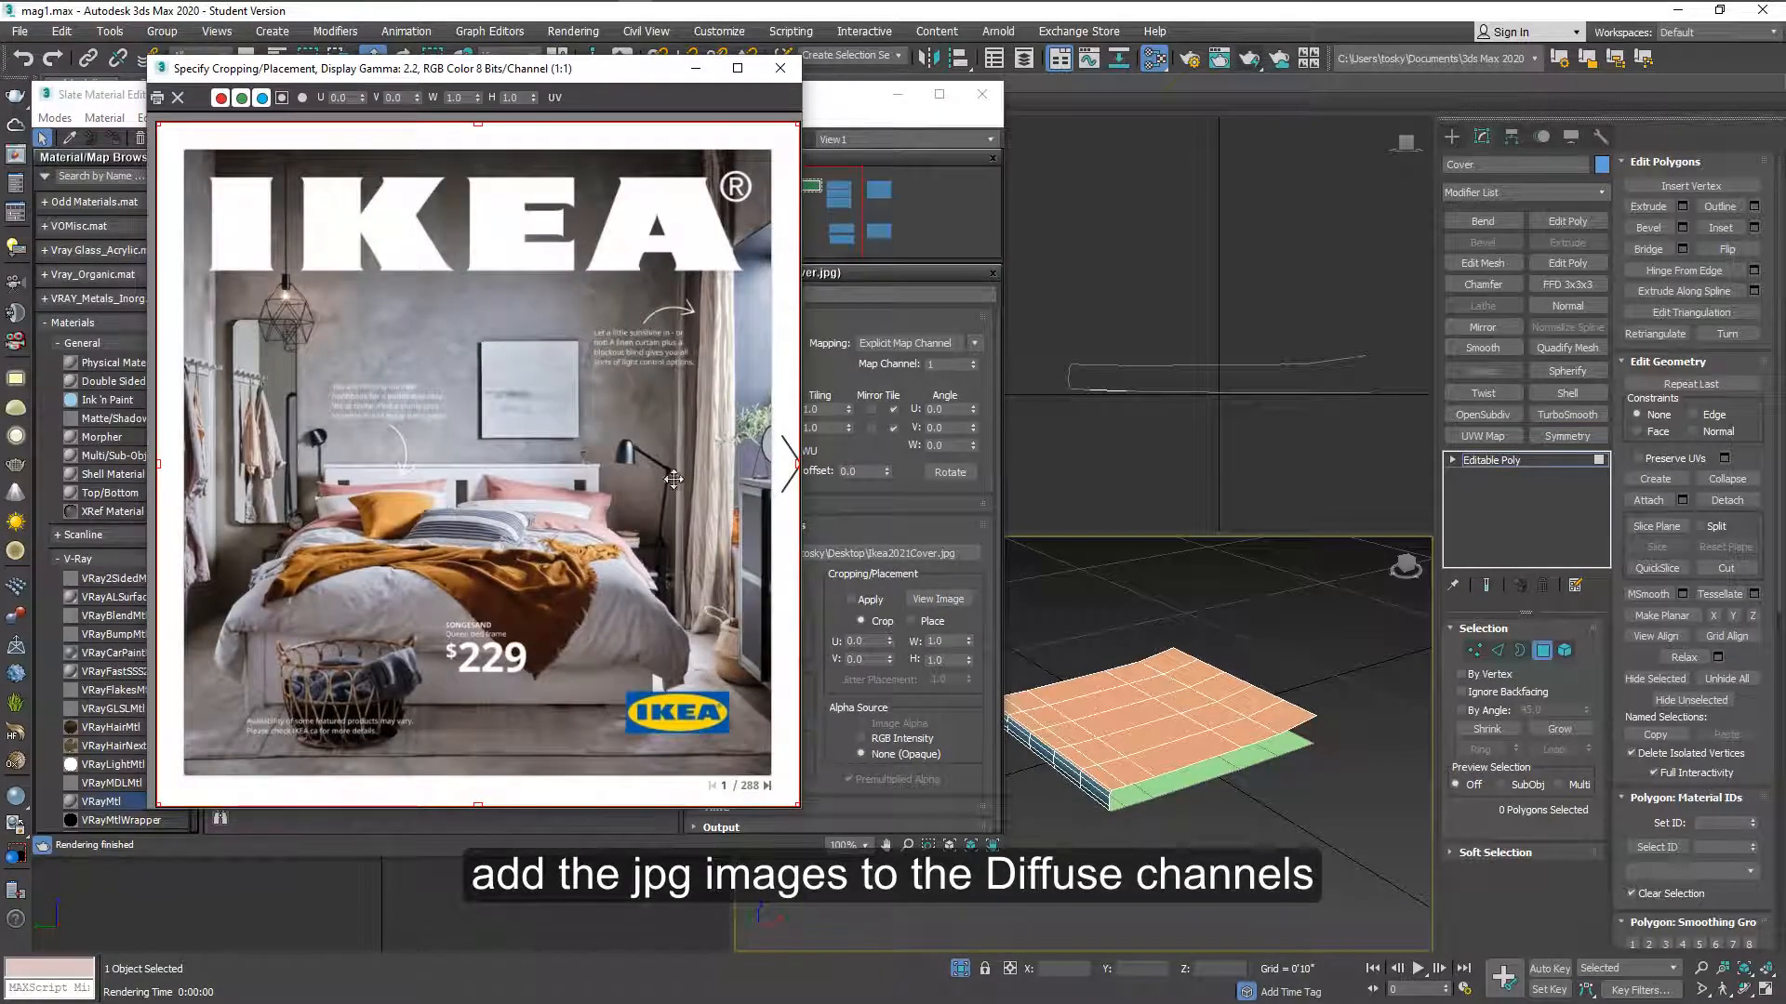
left_click(775, 70)
double_click(571, 283)
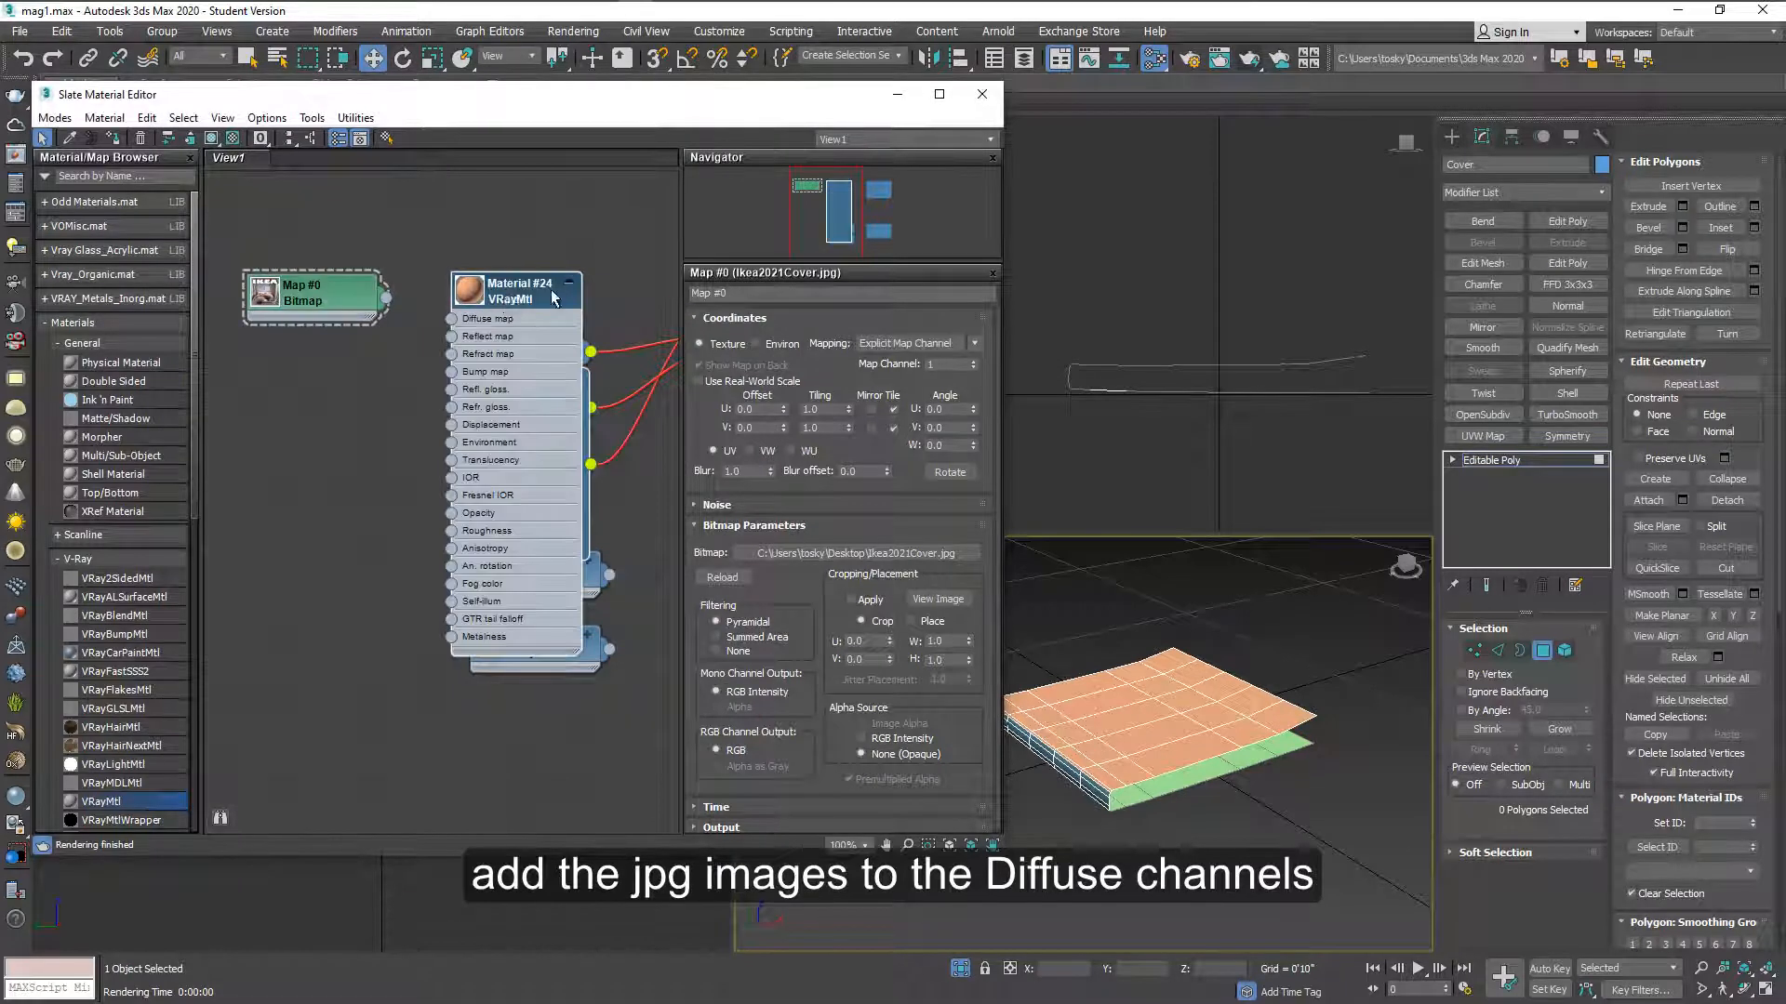
left_click_drag(385, 299, 452, 321)
left_click(567, 284)
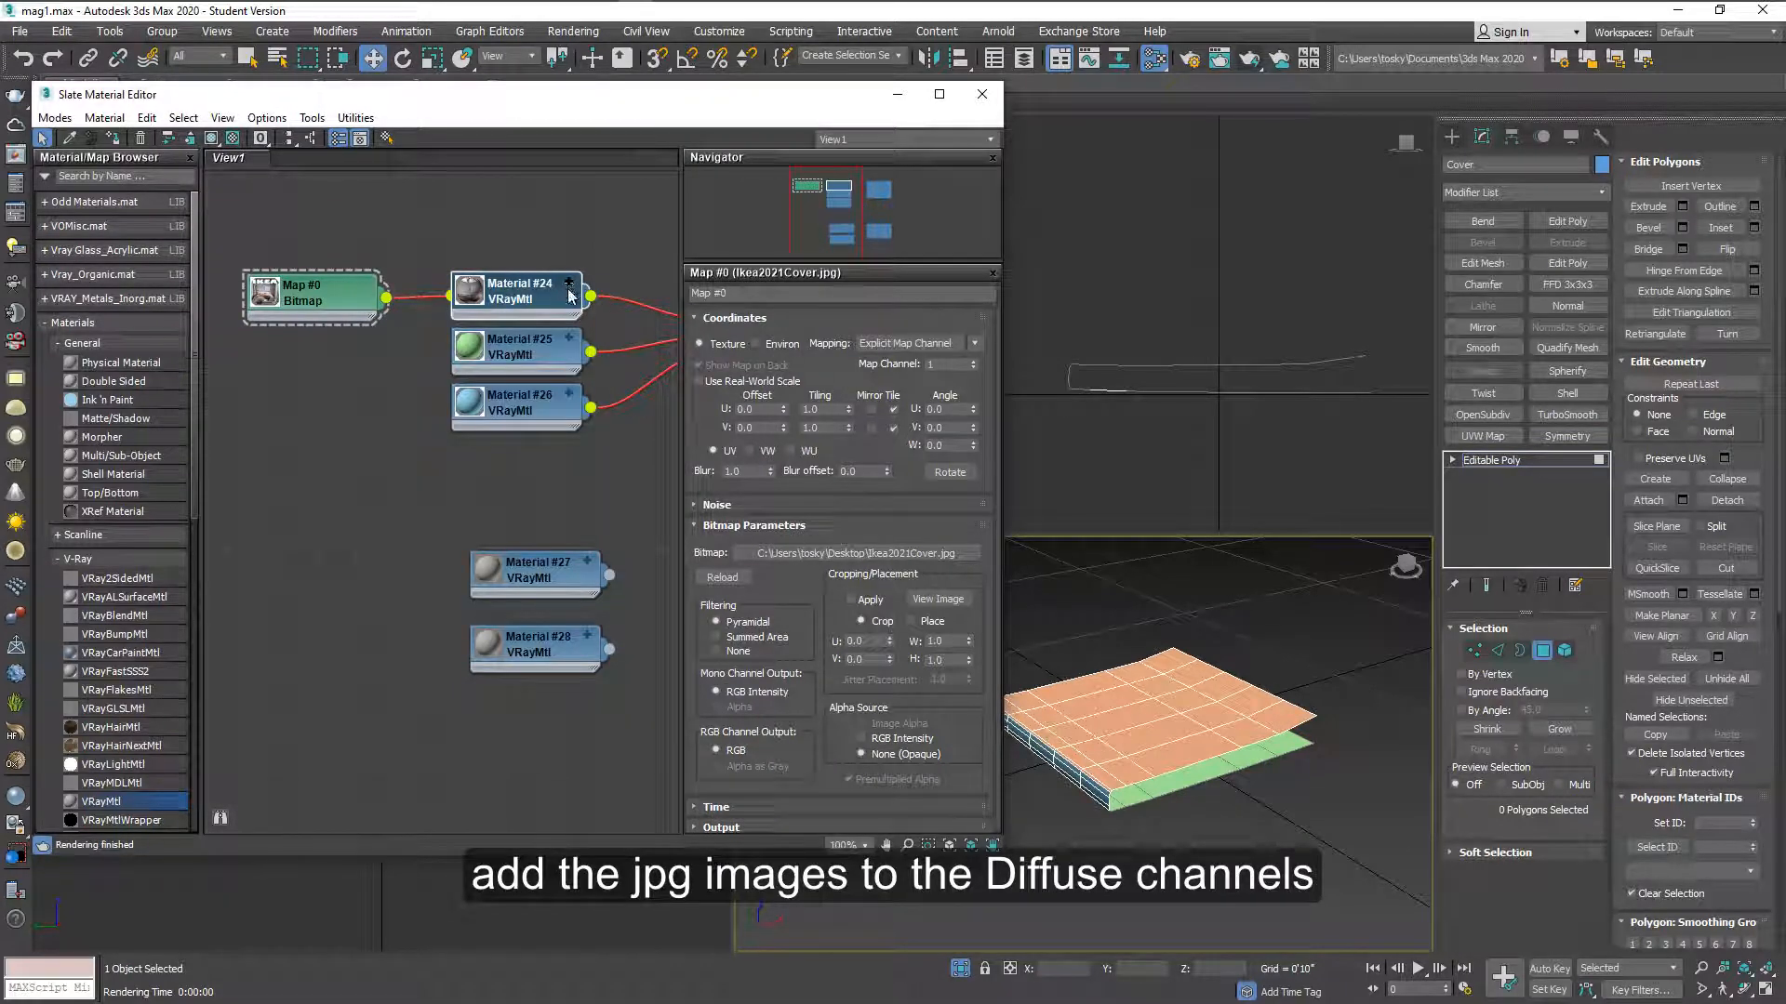
- Add a second Bitmap with the IKEA logo beside Material #26 and view its image
mouse_move(570, 512)
middle_mouse_down()
mouse_move(387, 511)
mouse_move(517, 486)
mouse_move(485, 460)
middle_mouse_up()
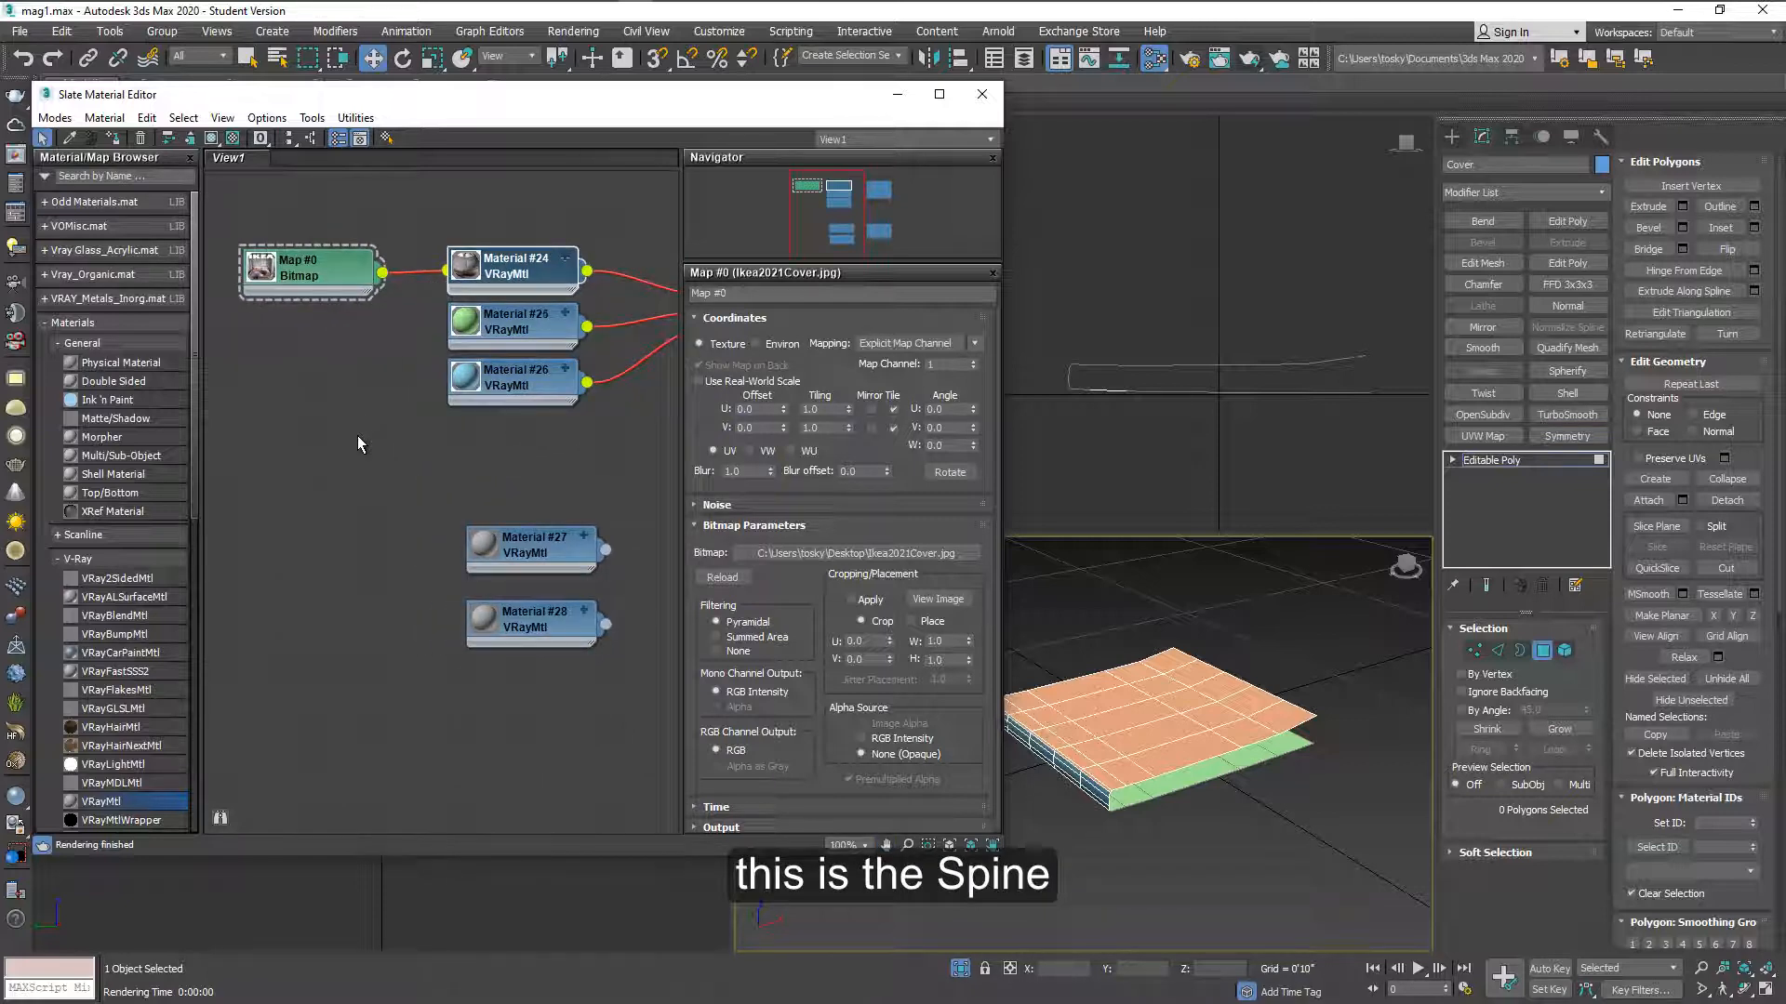
left_click(513, 379)
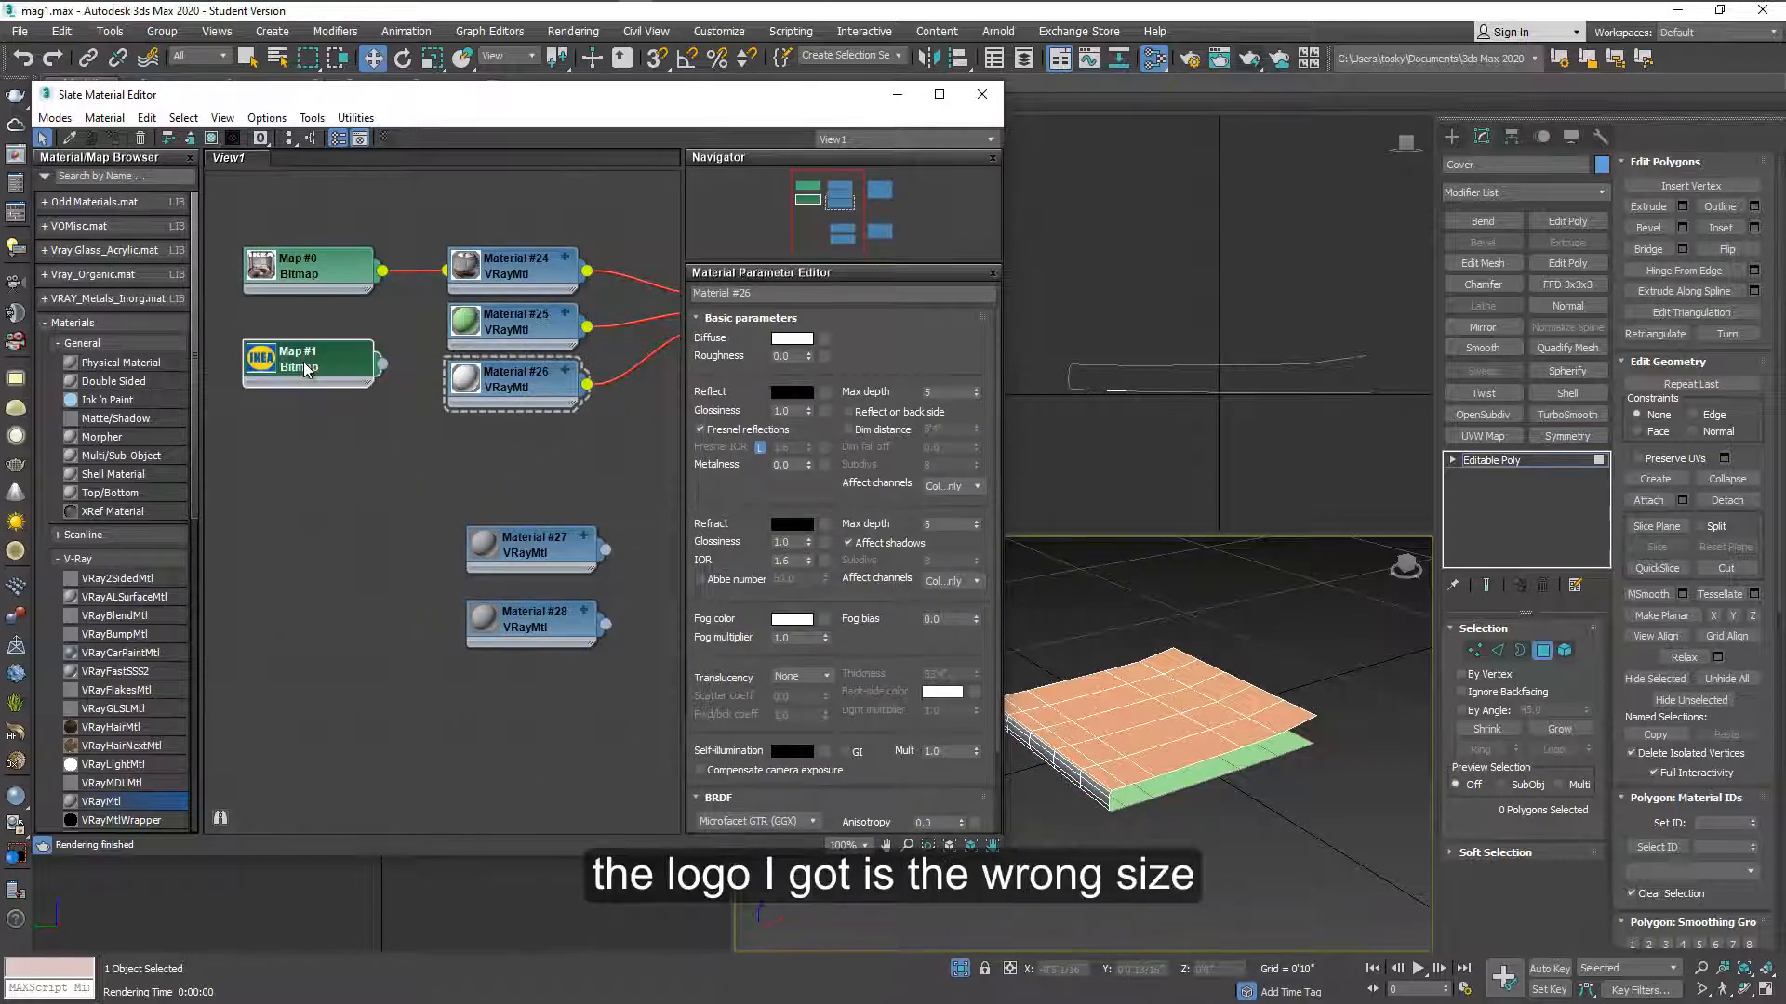
double_click(304, 368)
left_click(939, 599)
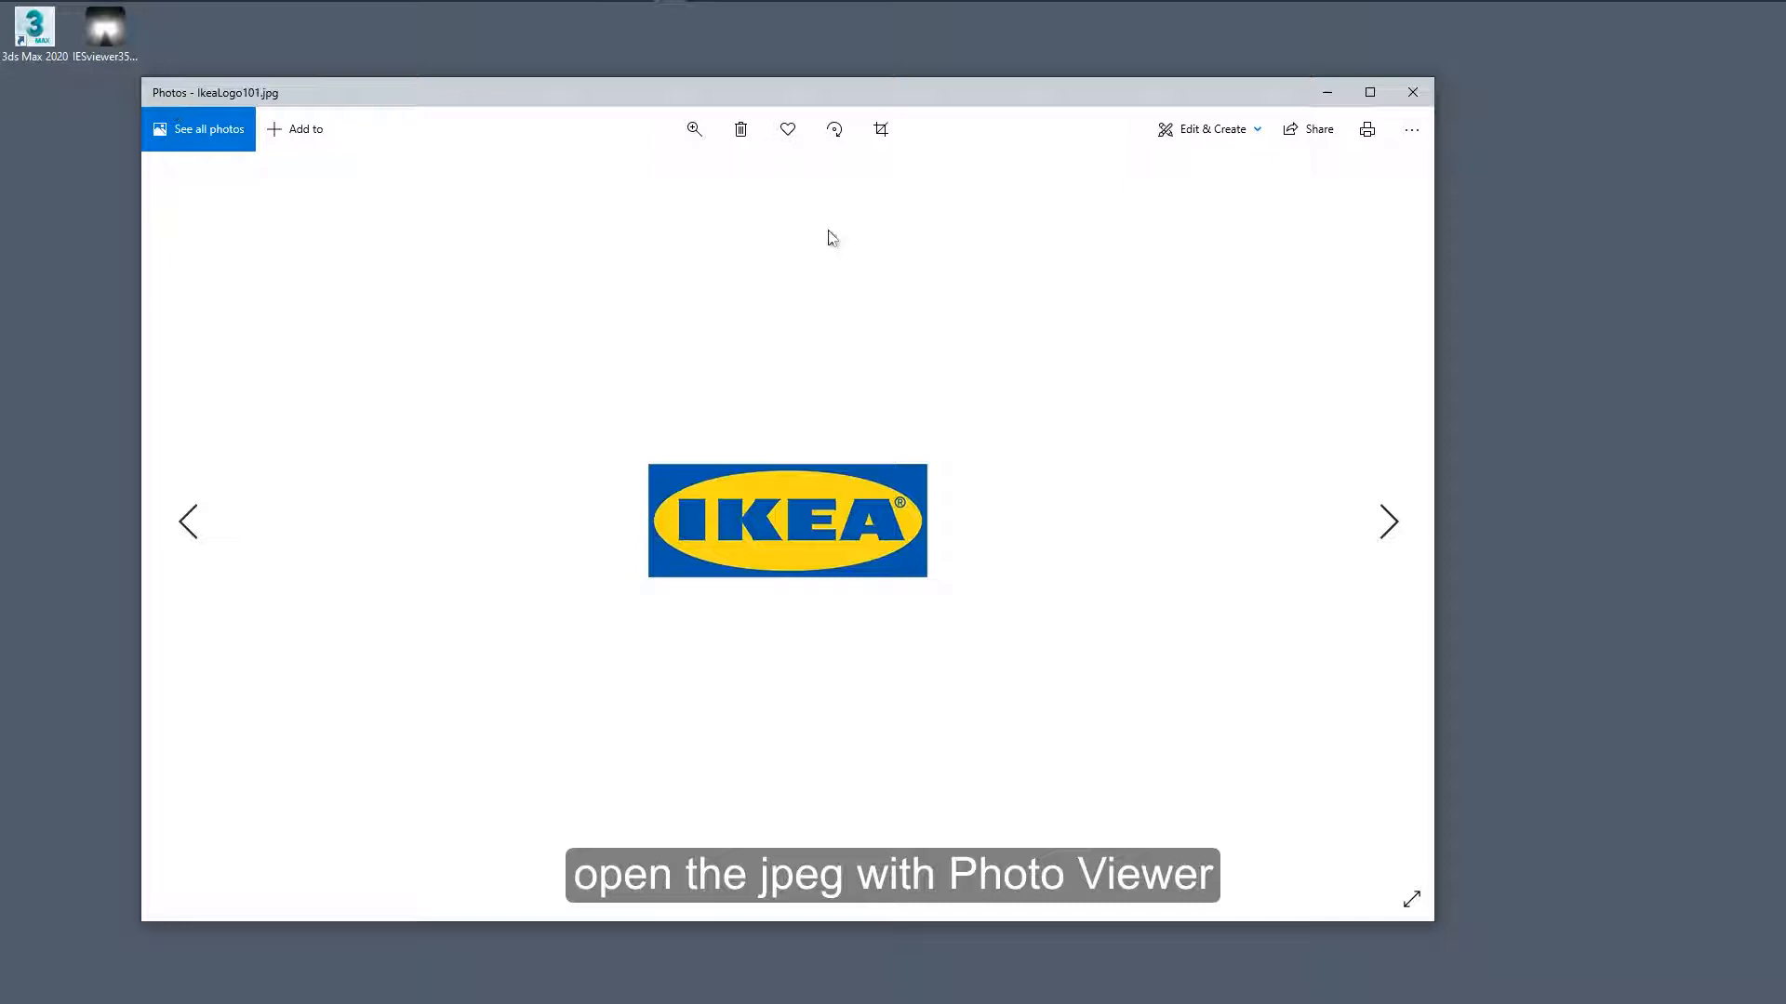
- Send the IKEA logo from Photos to Paint 3D via Edit & Create > Edit with Paint 3D
left_click(1190, 133)
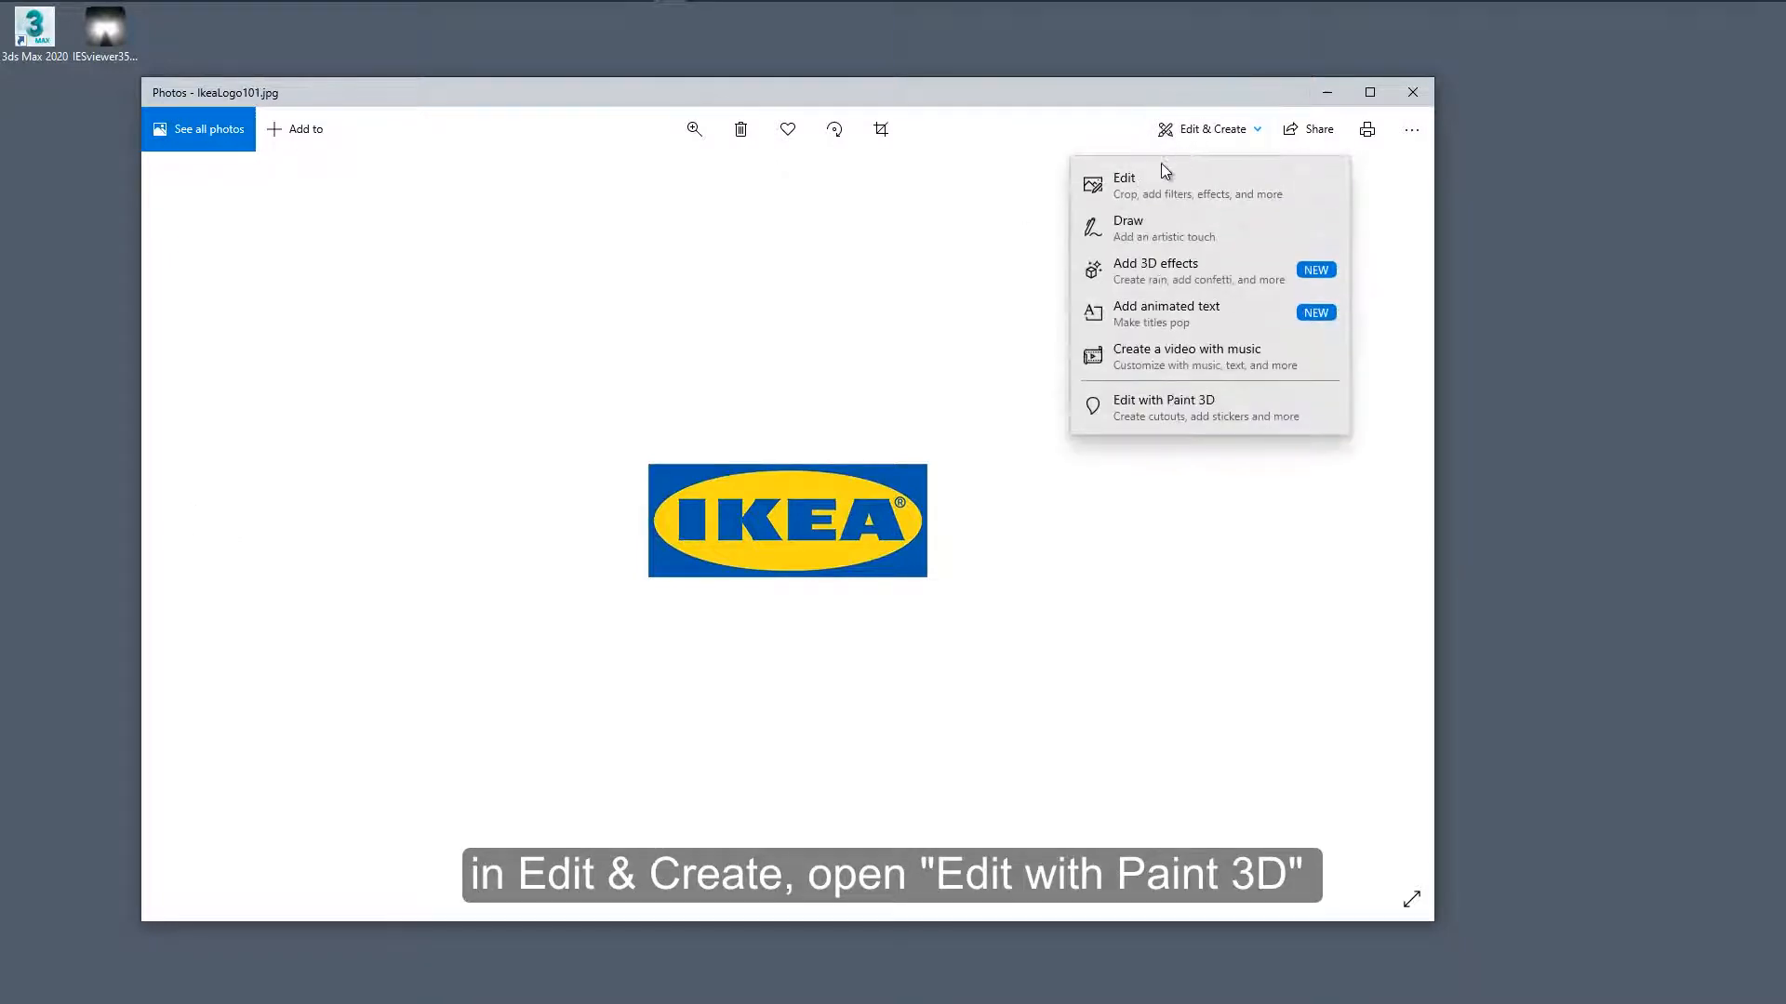
left_click(1139, 408)
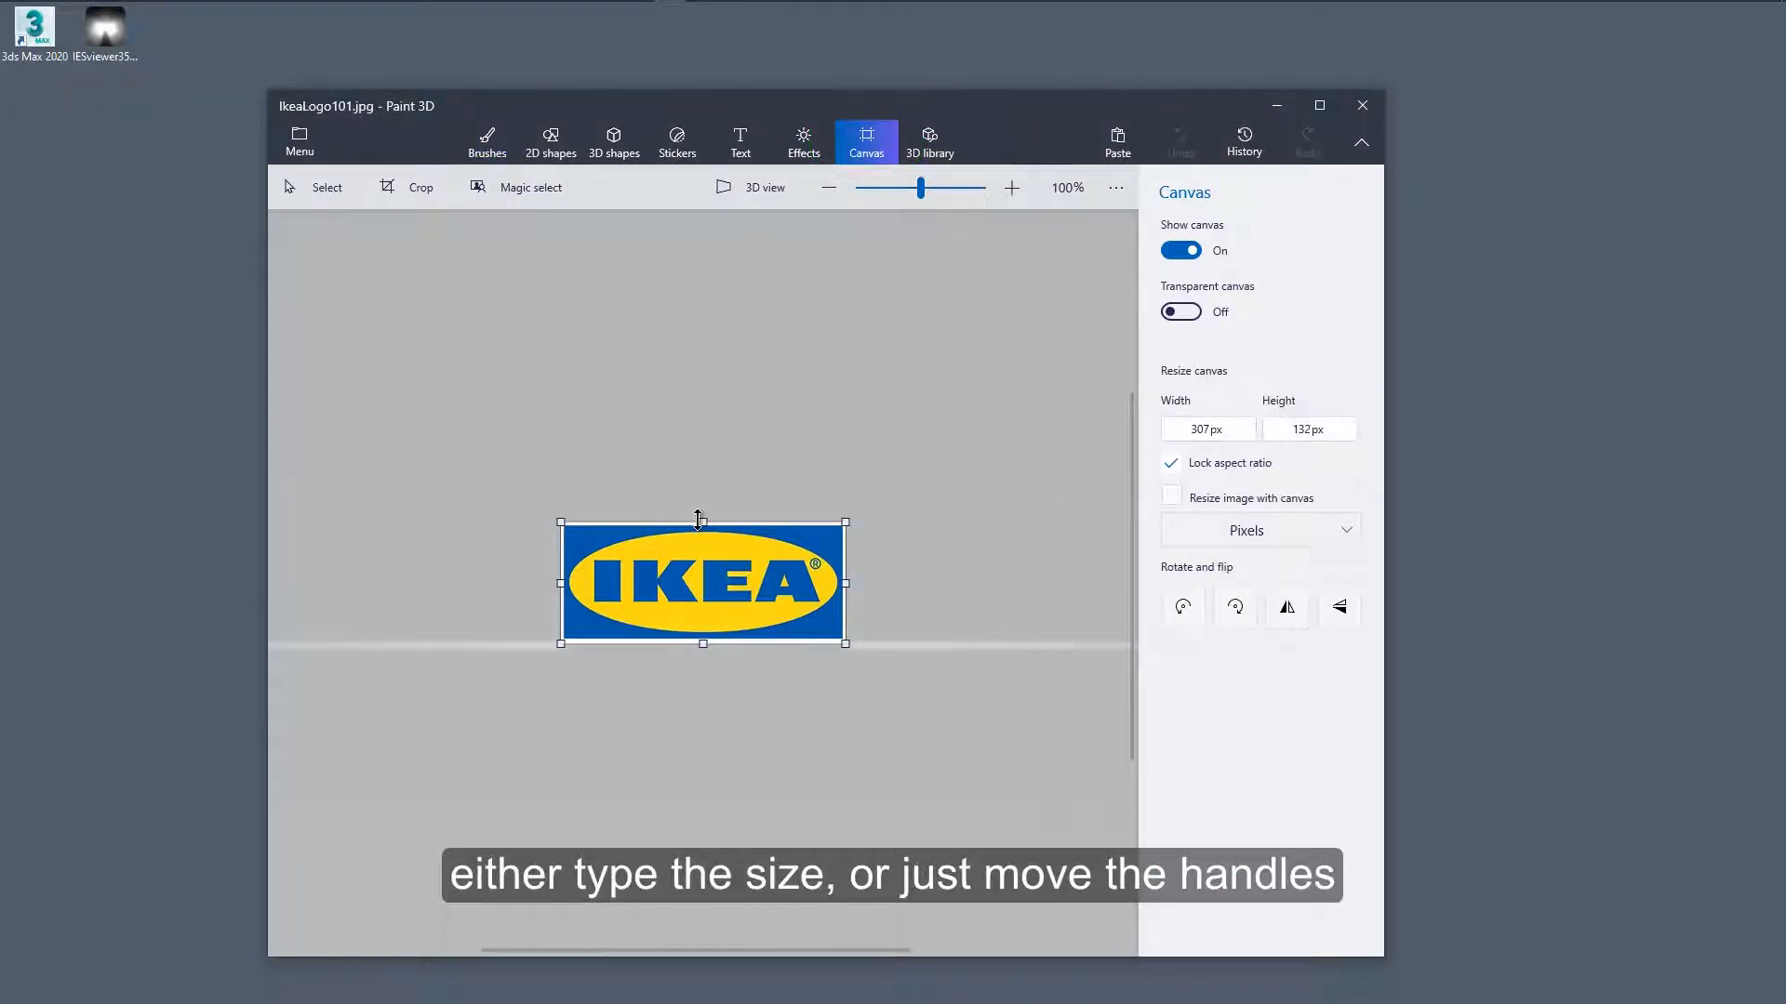
- Stretch the logo canvas into a long white strip about 2759 by 164 px with the logo at the left
left_click_drag(700, 521, 701, 507)
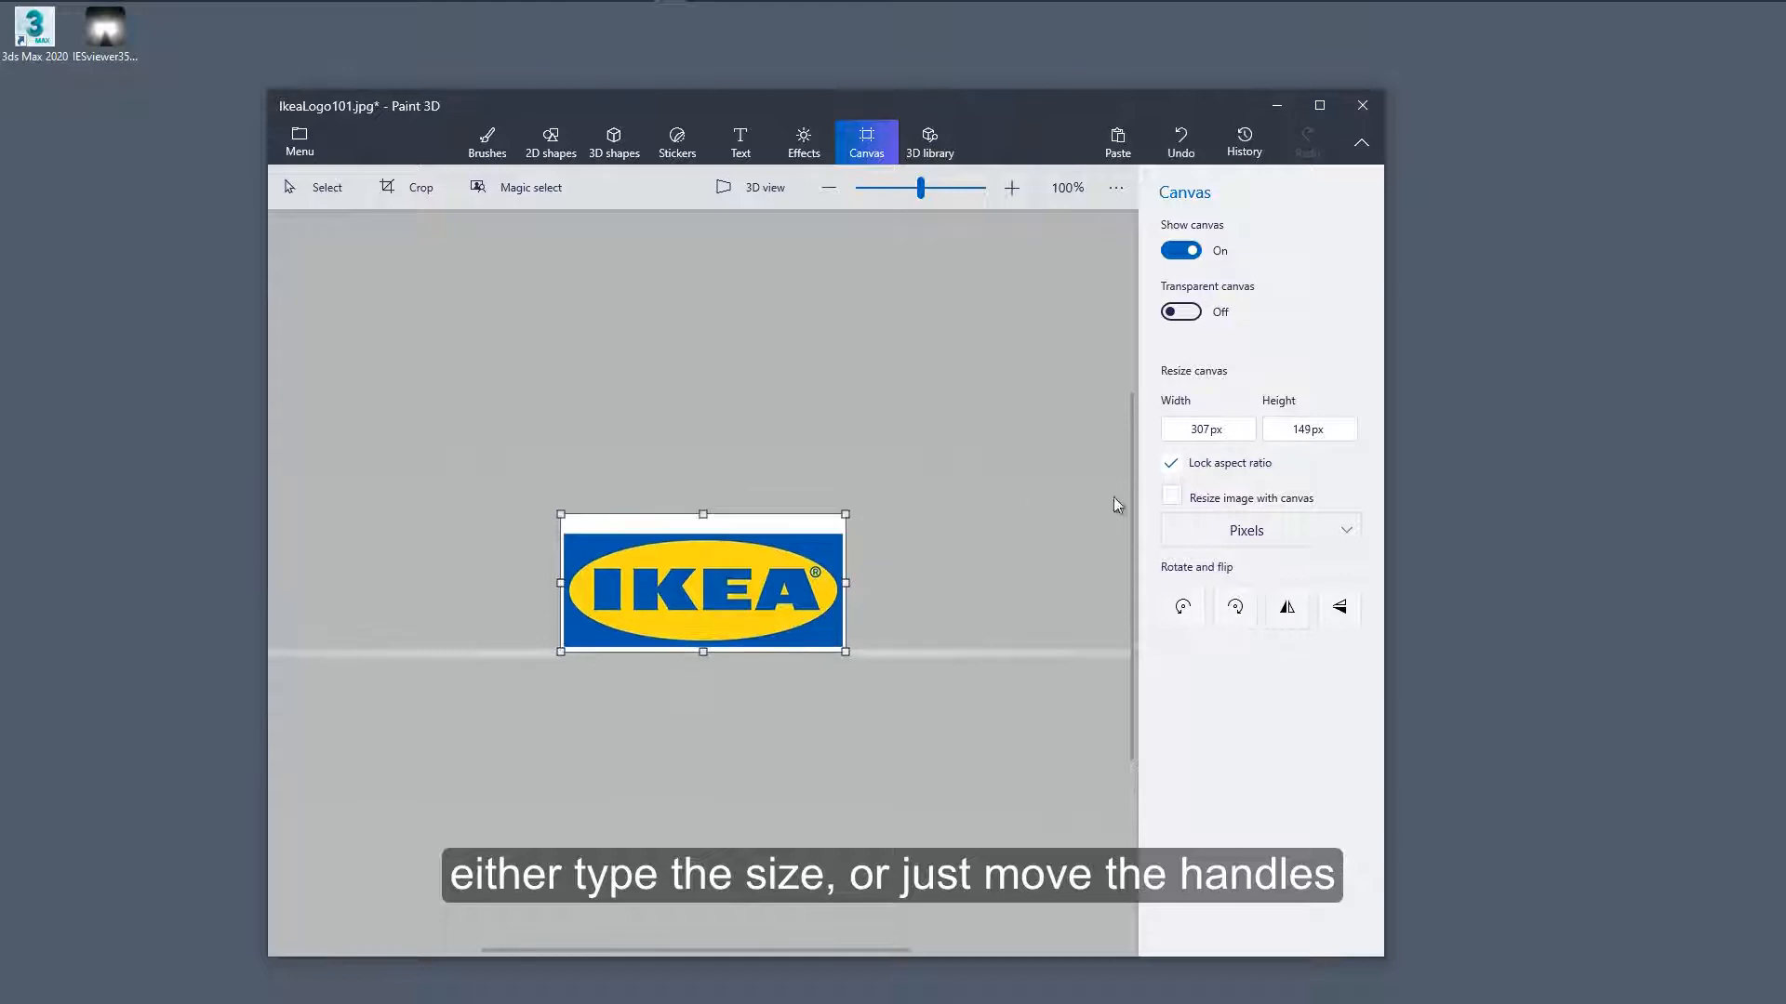
left_click_drag(704, 653, 705, 675)
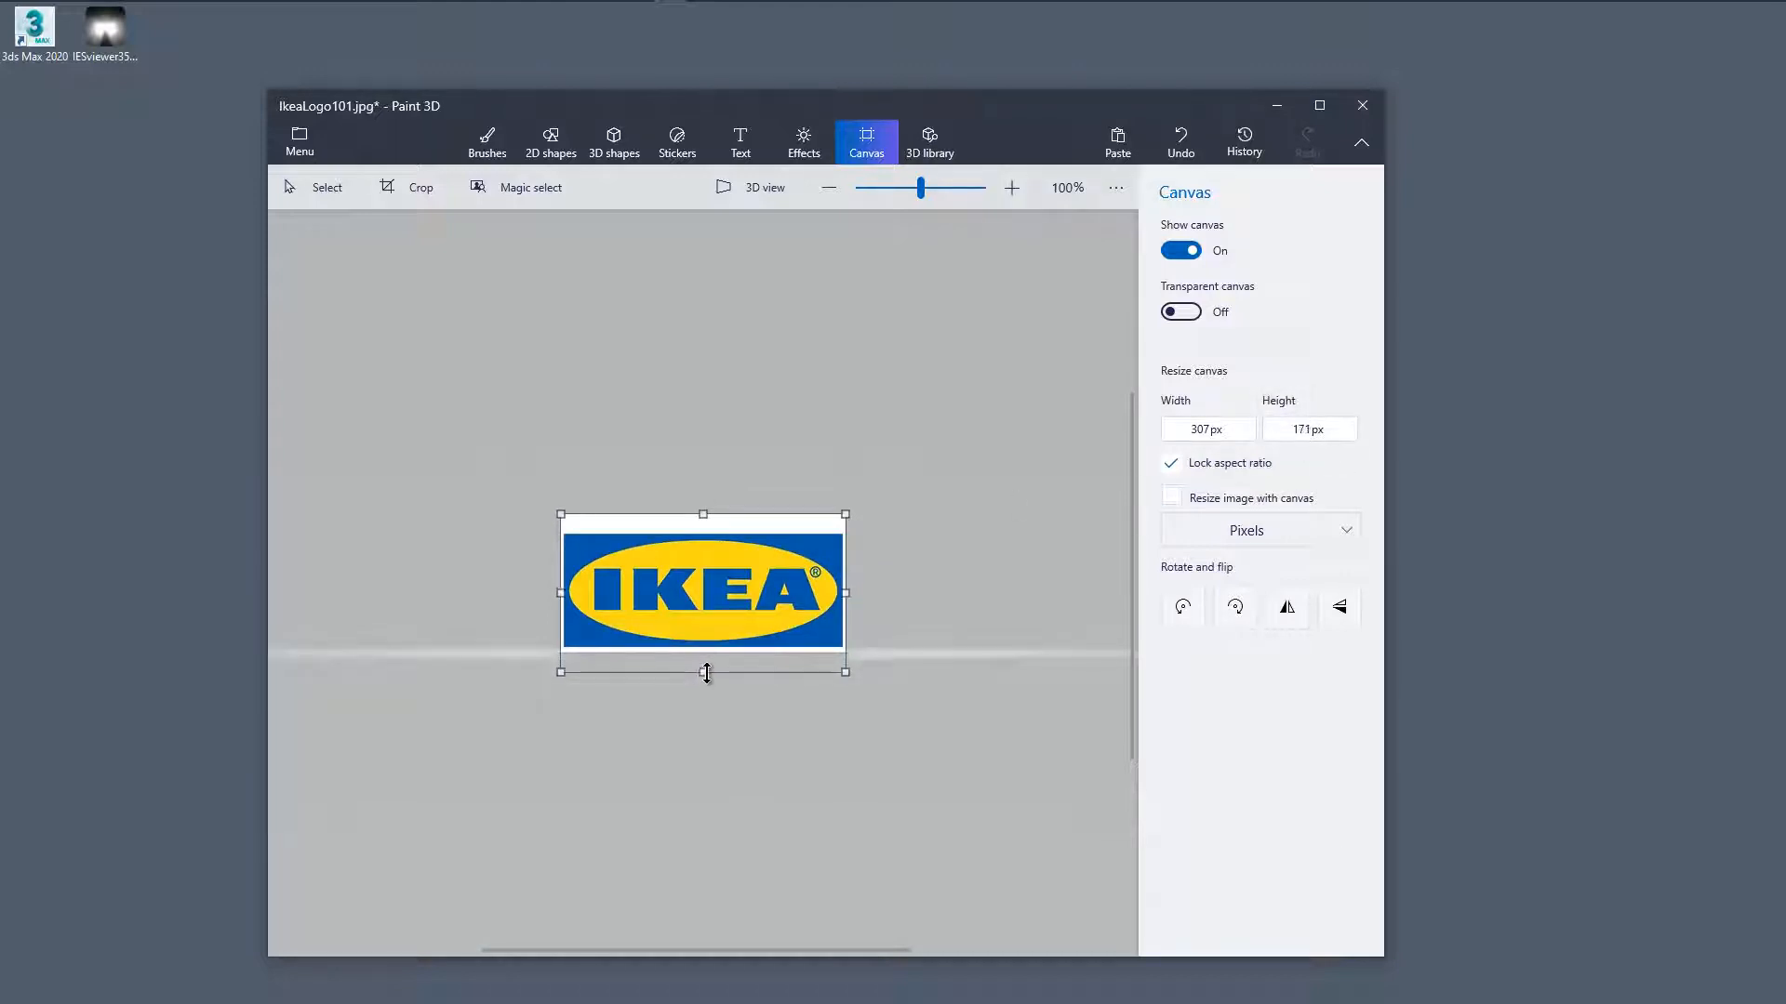
left_click_drag(847, 583, 1088, 583)
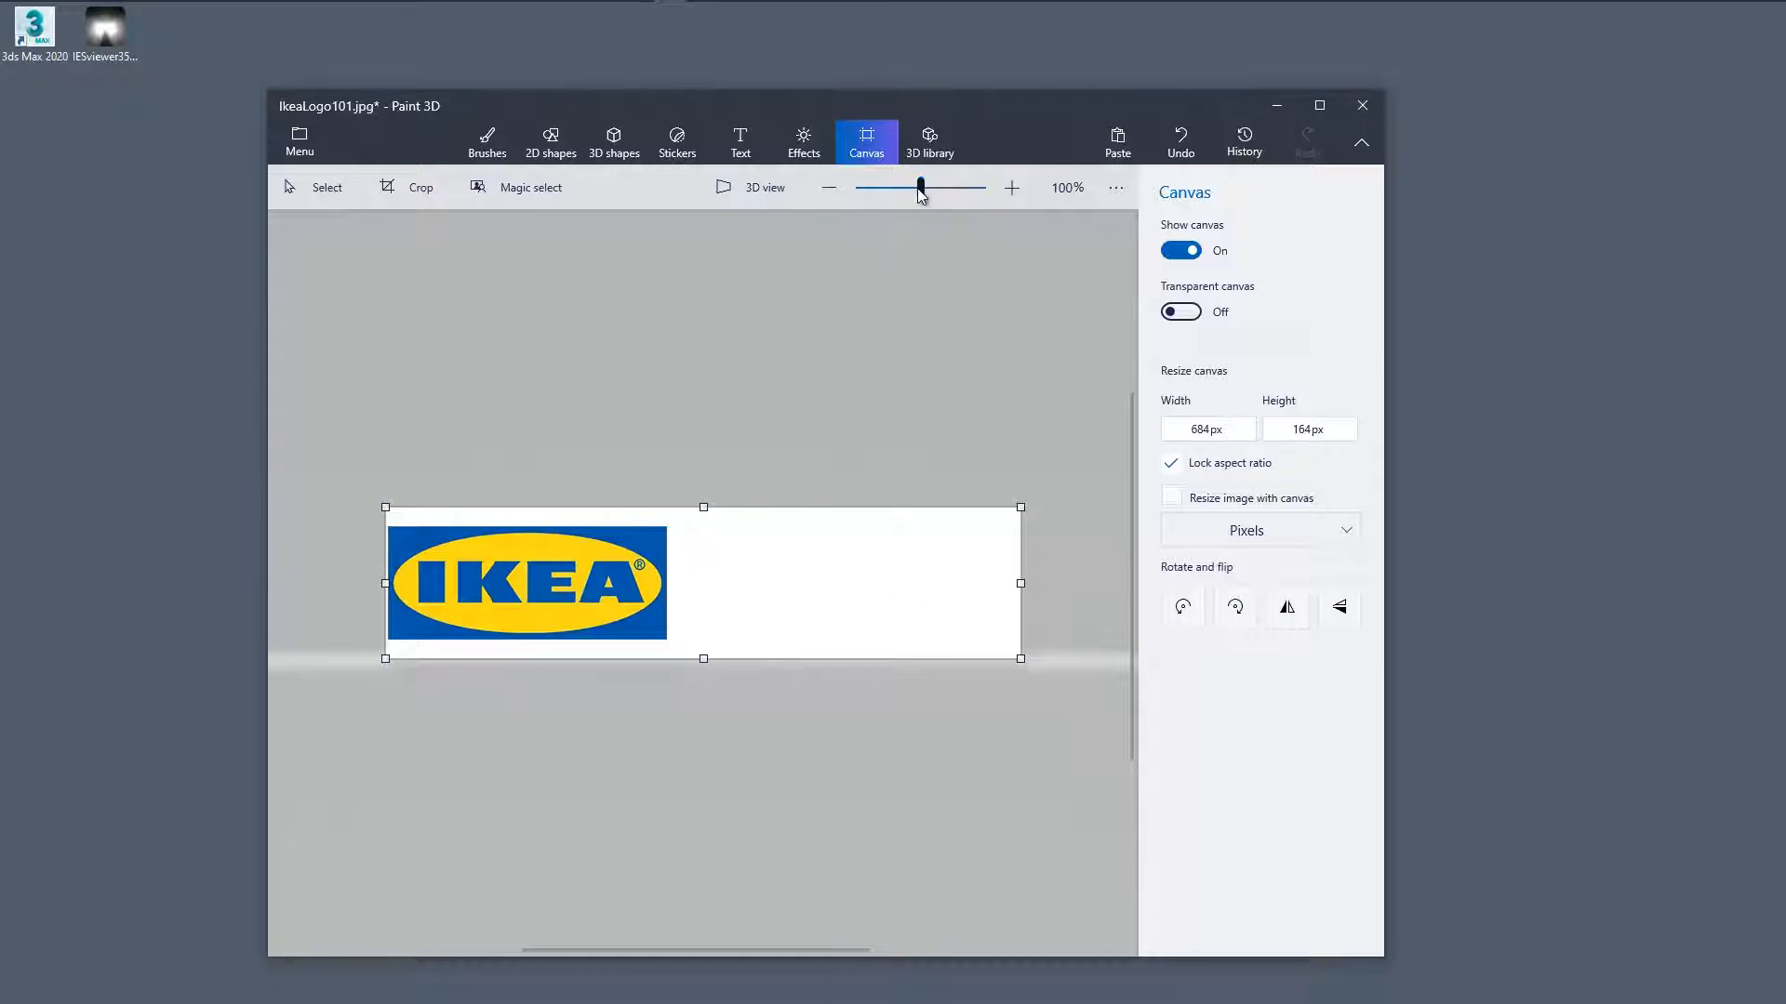
left_click_drag(906, 189, 882, 190)
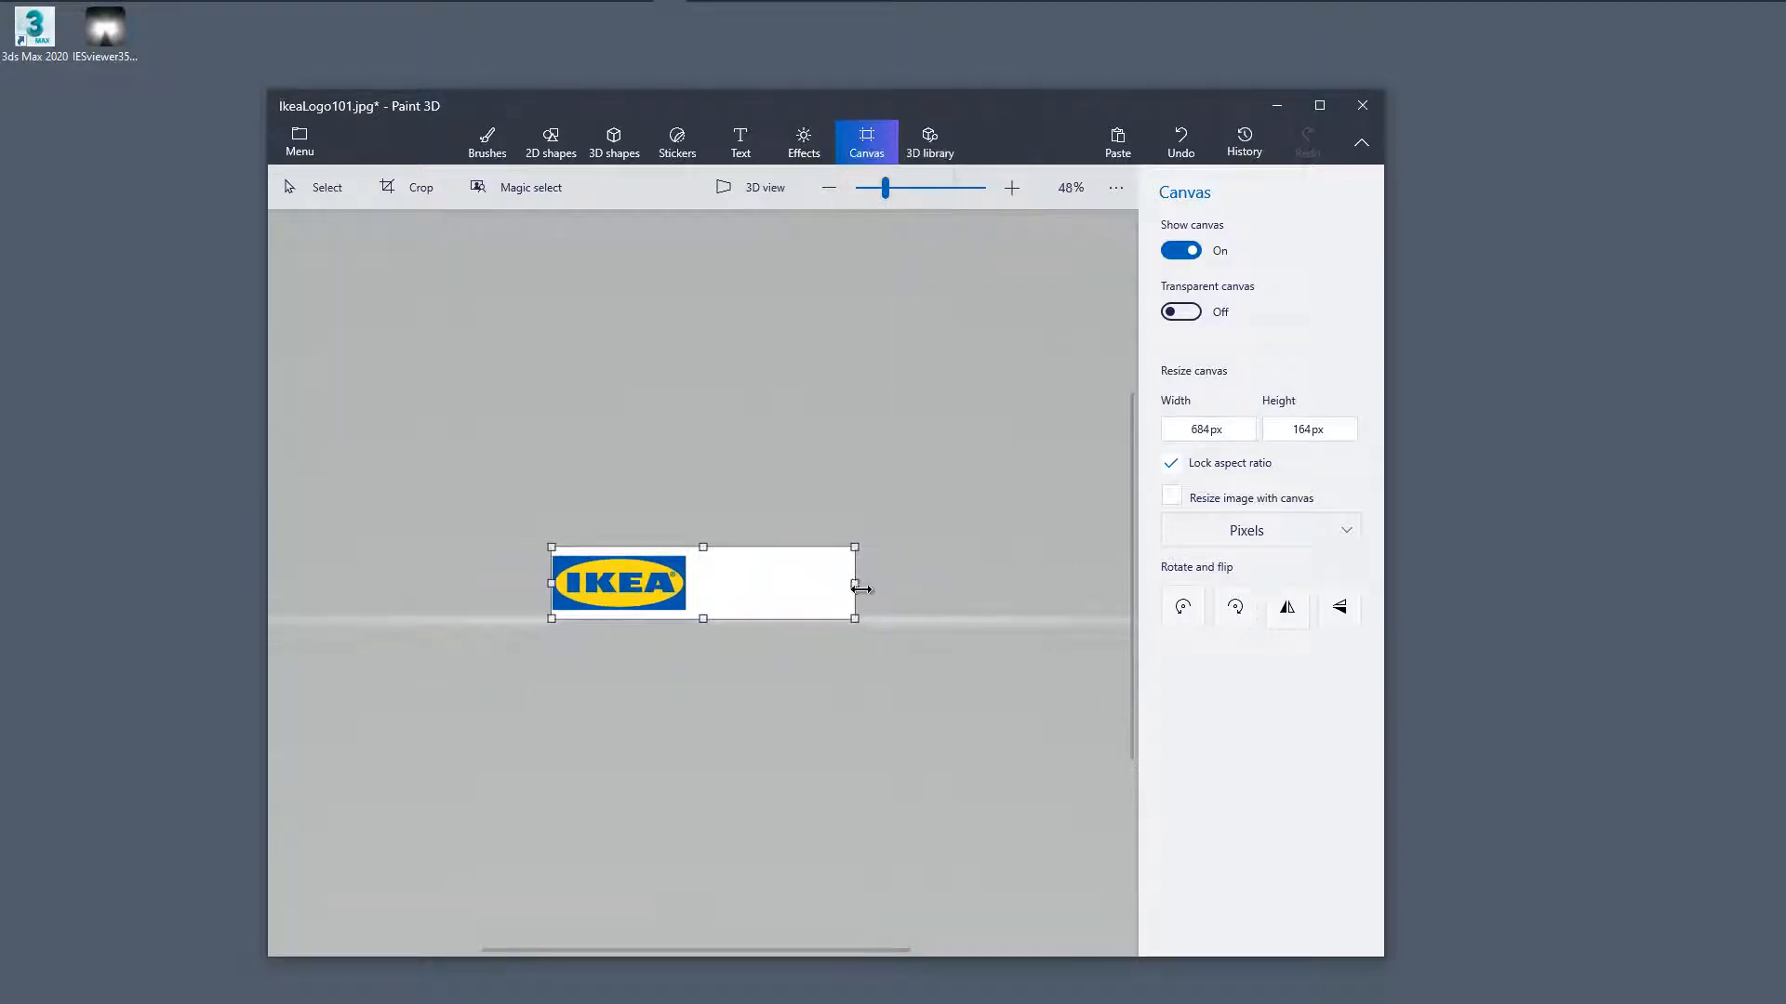
left_click_drag(854, 584, 1085, 586)
left_click_drag(885, 190, 870, 189)
left_click_drag(929, 589, 1116, 592)
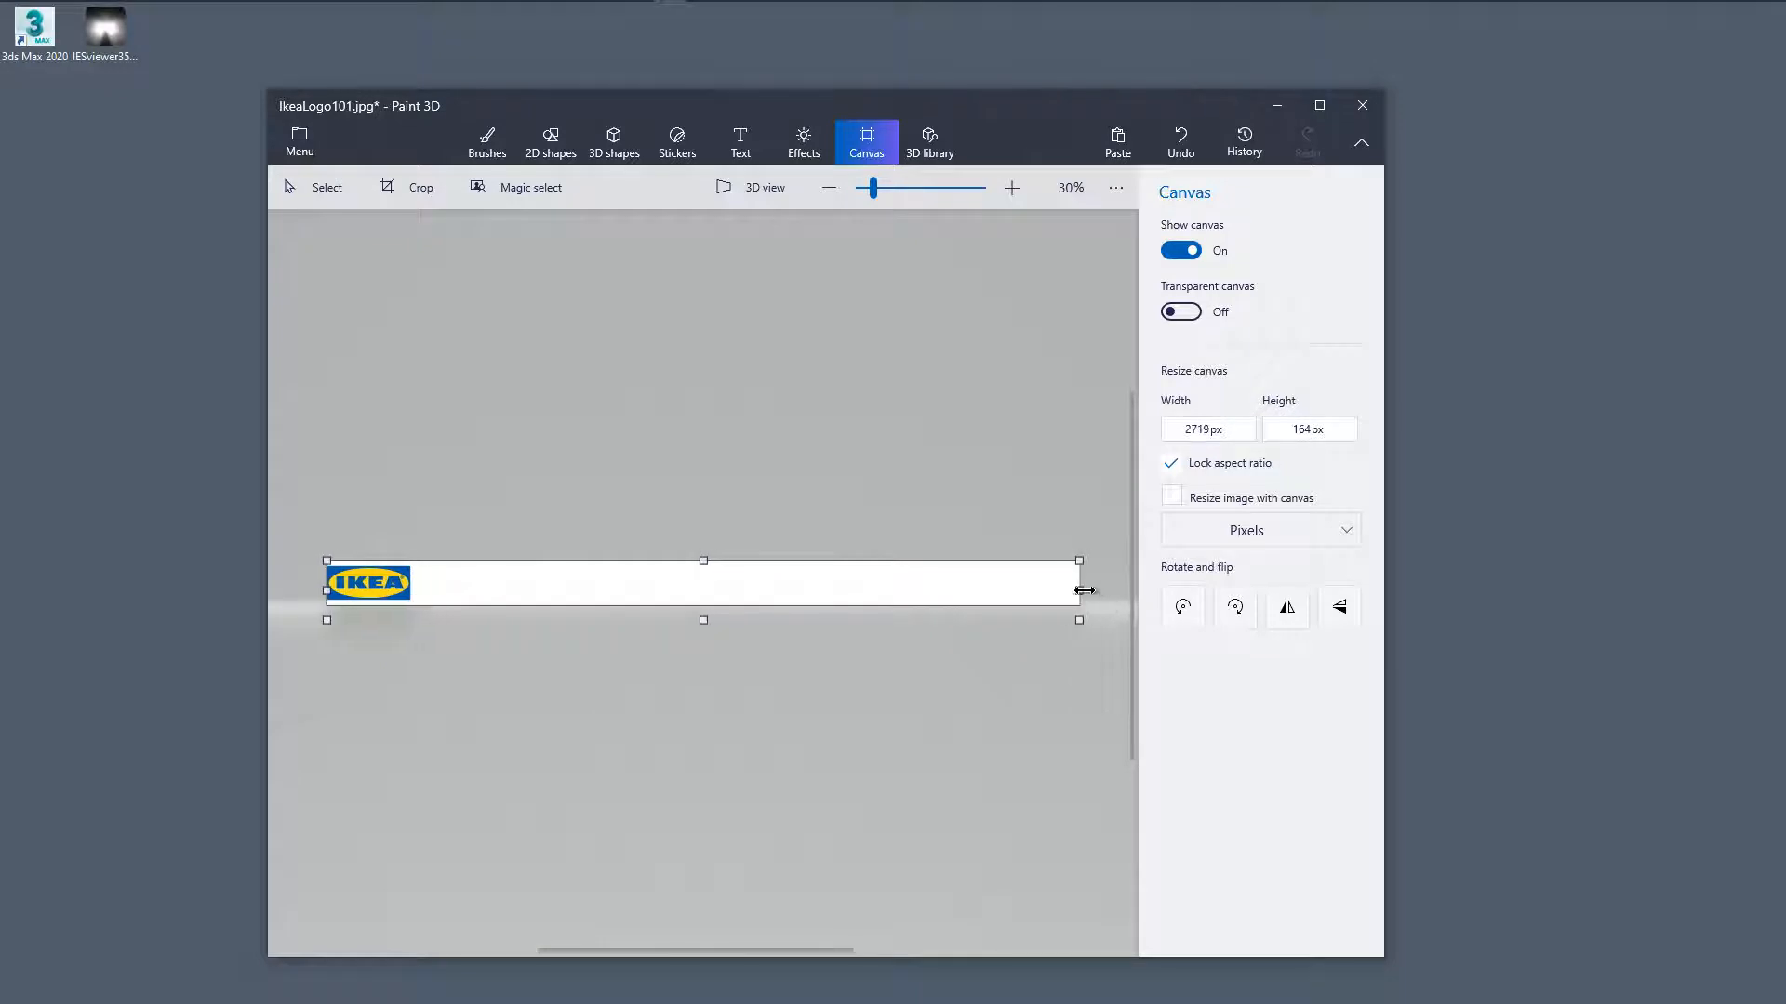
left_click_drag(327, 591, 308, 592)
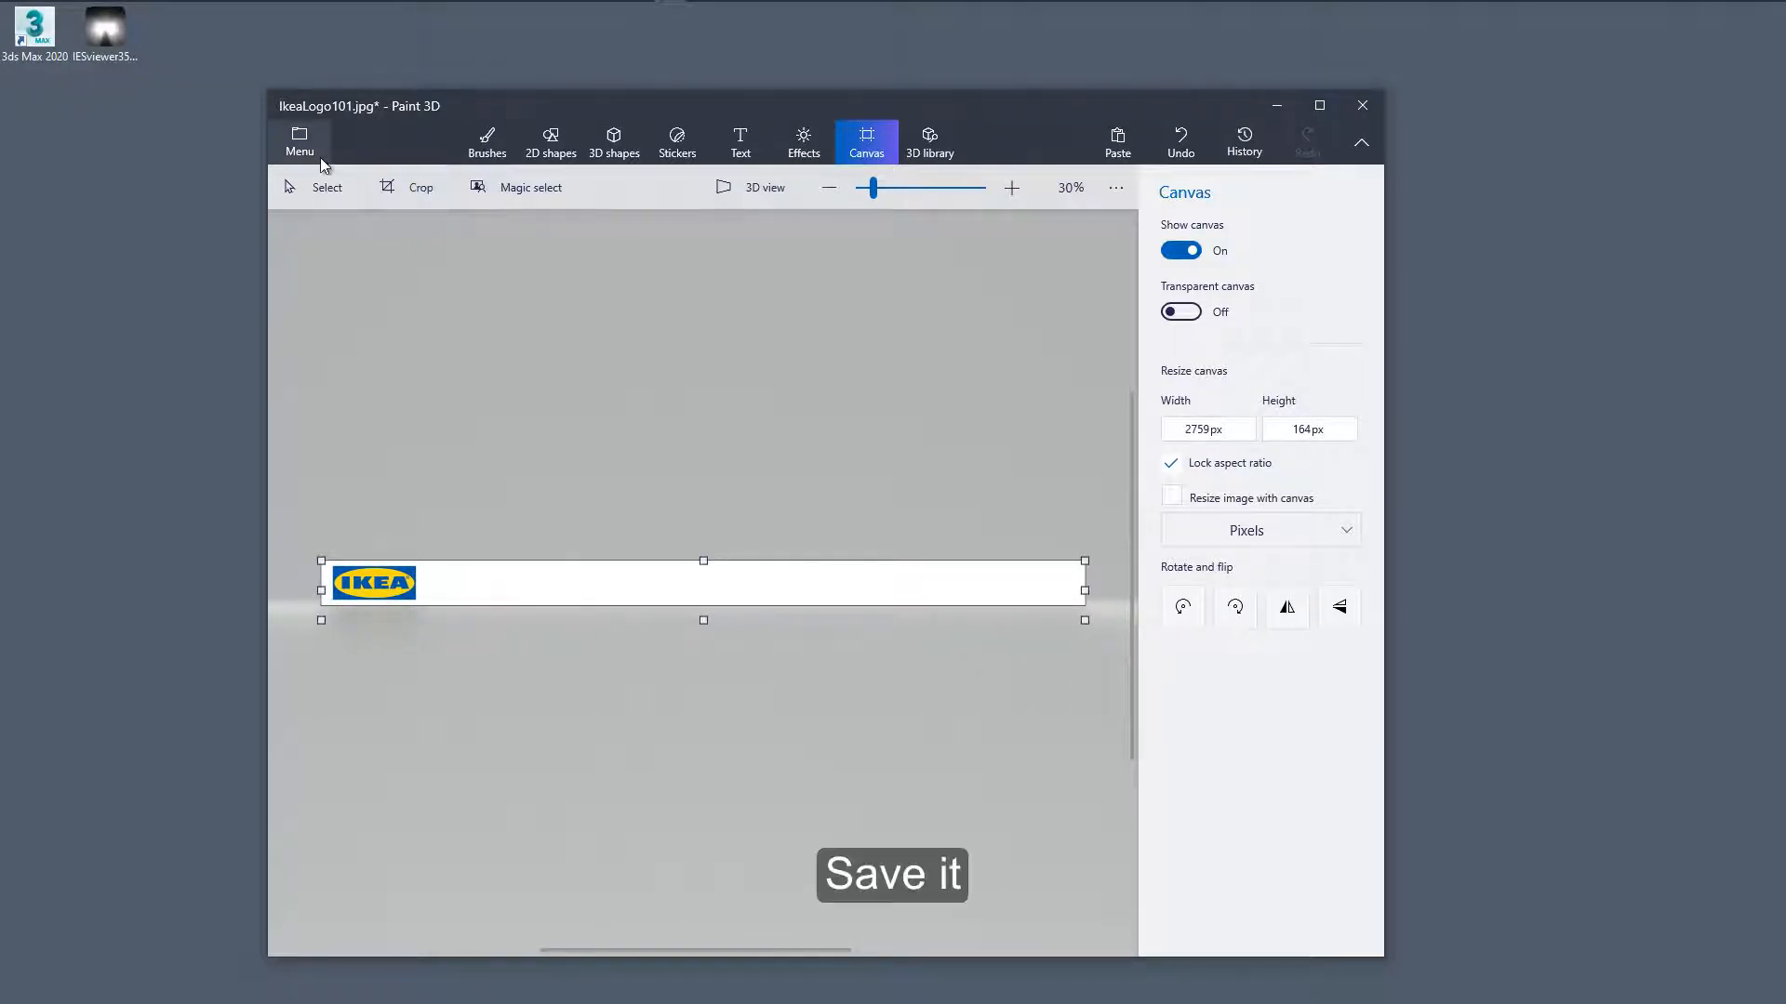
- Save the widened logo image from the Paint 3D menu and return to 3ds Max
left_click(299, 141)
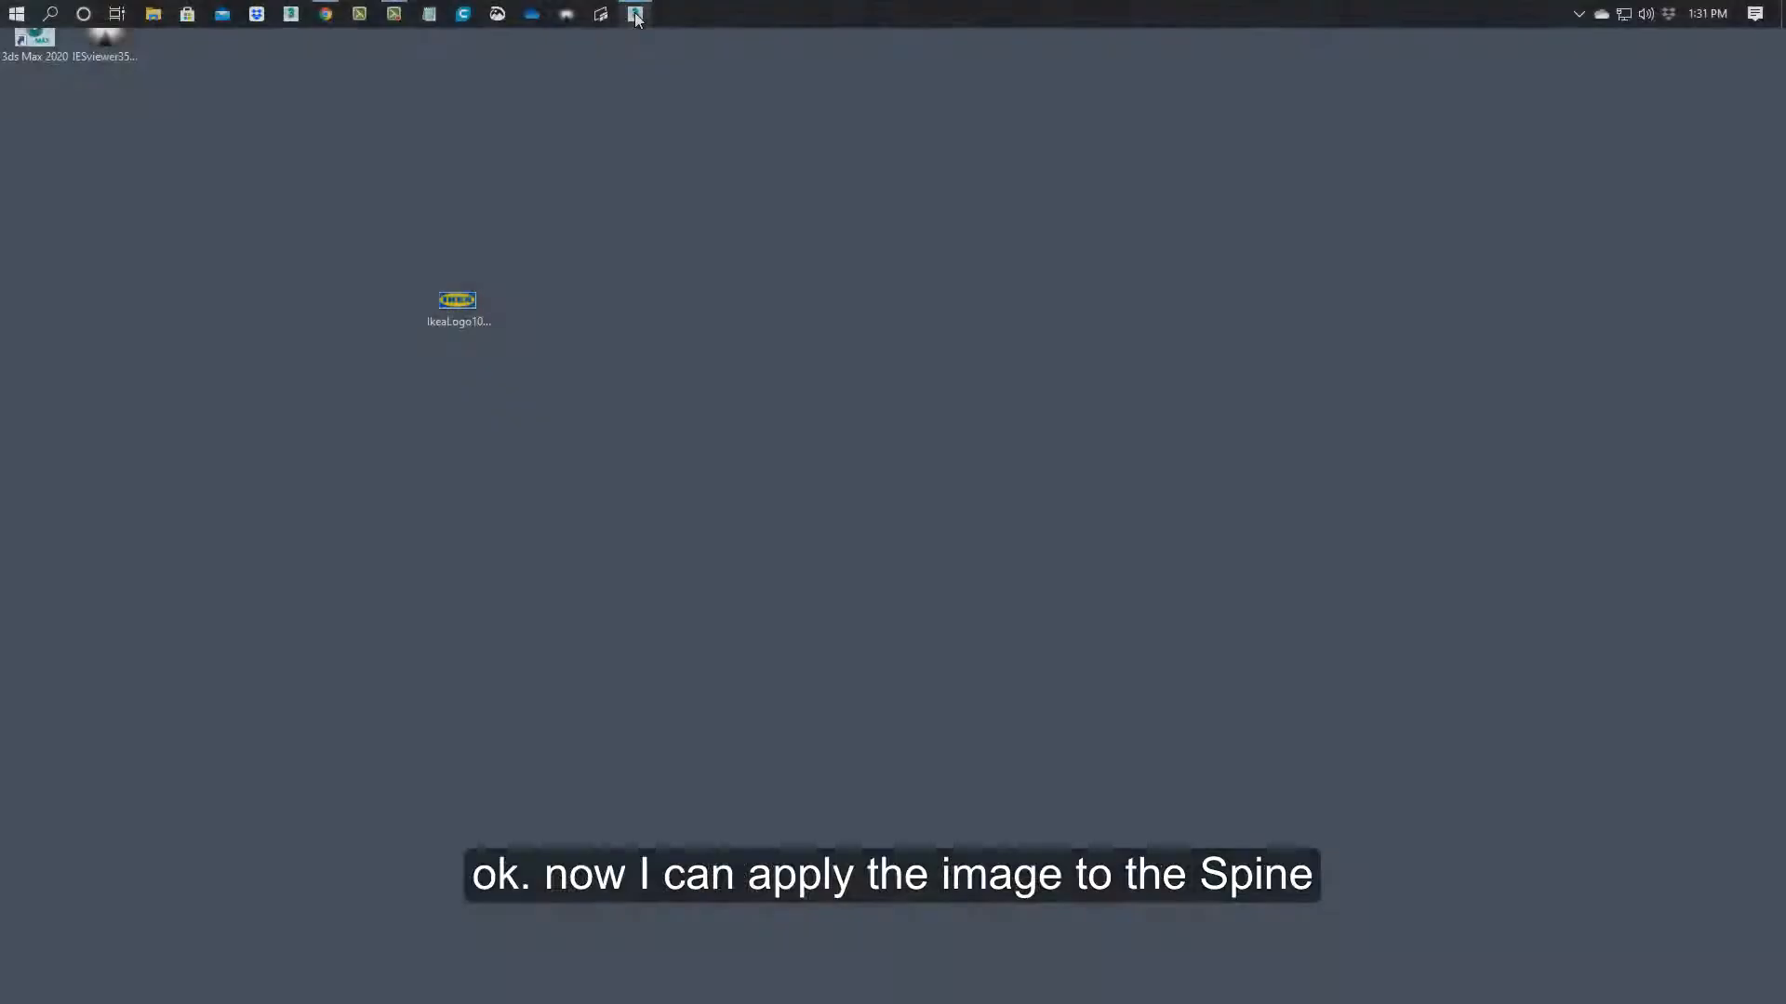
- Copy the logo bitmap as Map #2 and wire its output into Material #26's Diffuse map
left_click(635, 14)
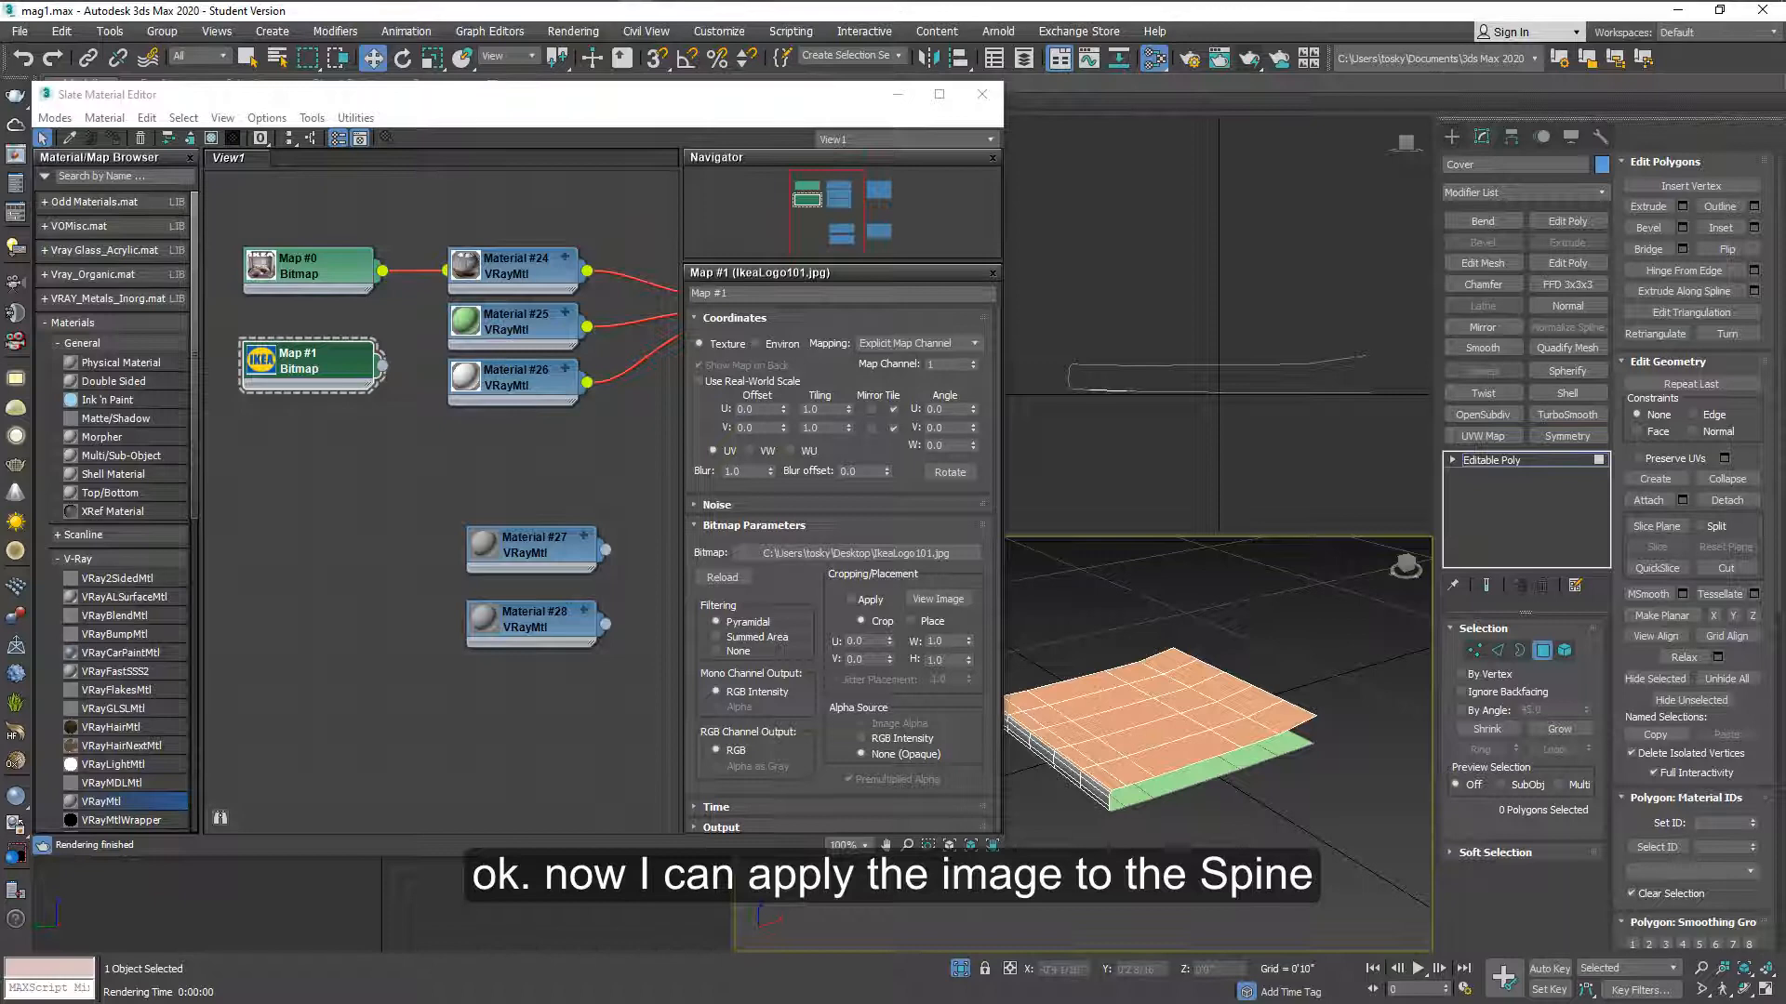
mouse_move(307, 363)
left_mouse_down("shift")
mouse_move(347, 440)
mouse_move(353, 380)
left_mouse_up("shift")
left_click(350, 400)
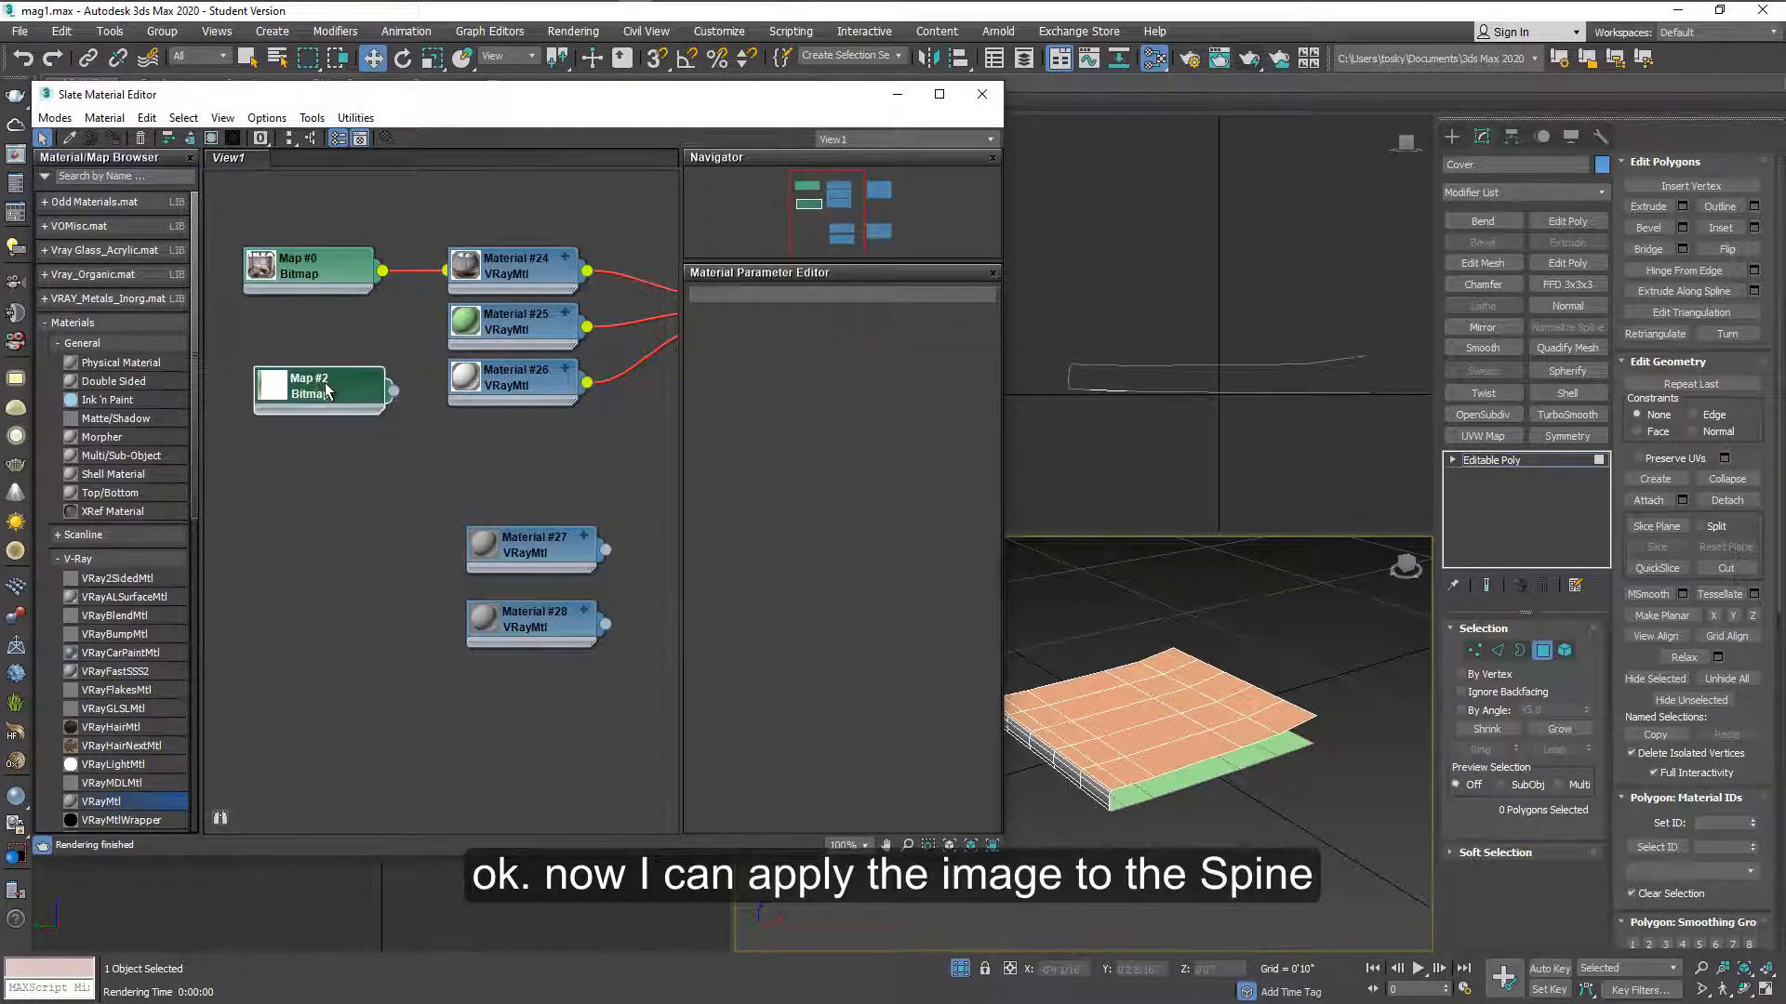
mouse_move(613, 453)
middle_mouse_down()
mouse_move(484, 477)
mouse_move(529, 463)
middle_mouse_up()
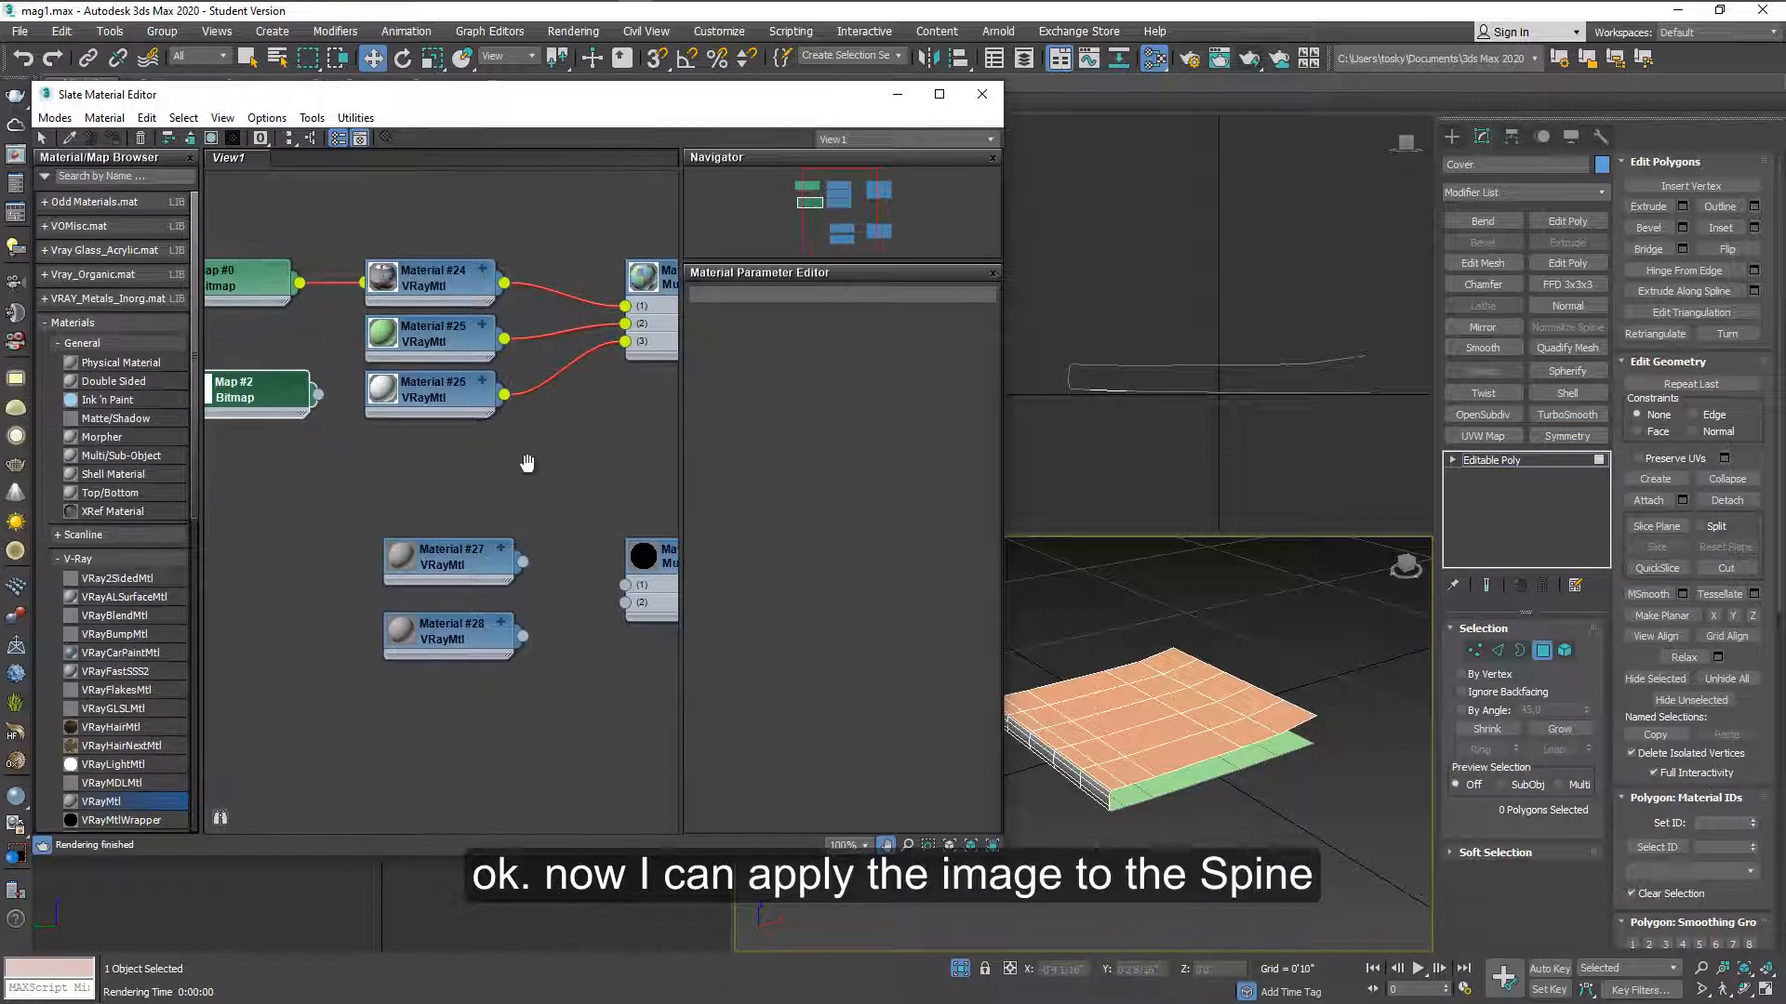
left_click(482, 384)
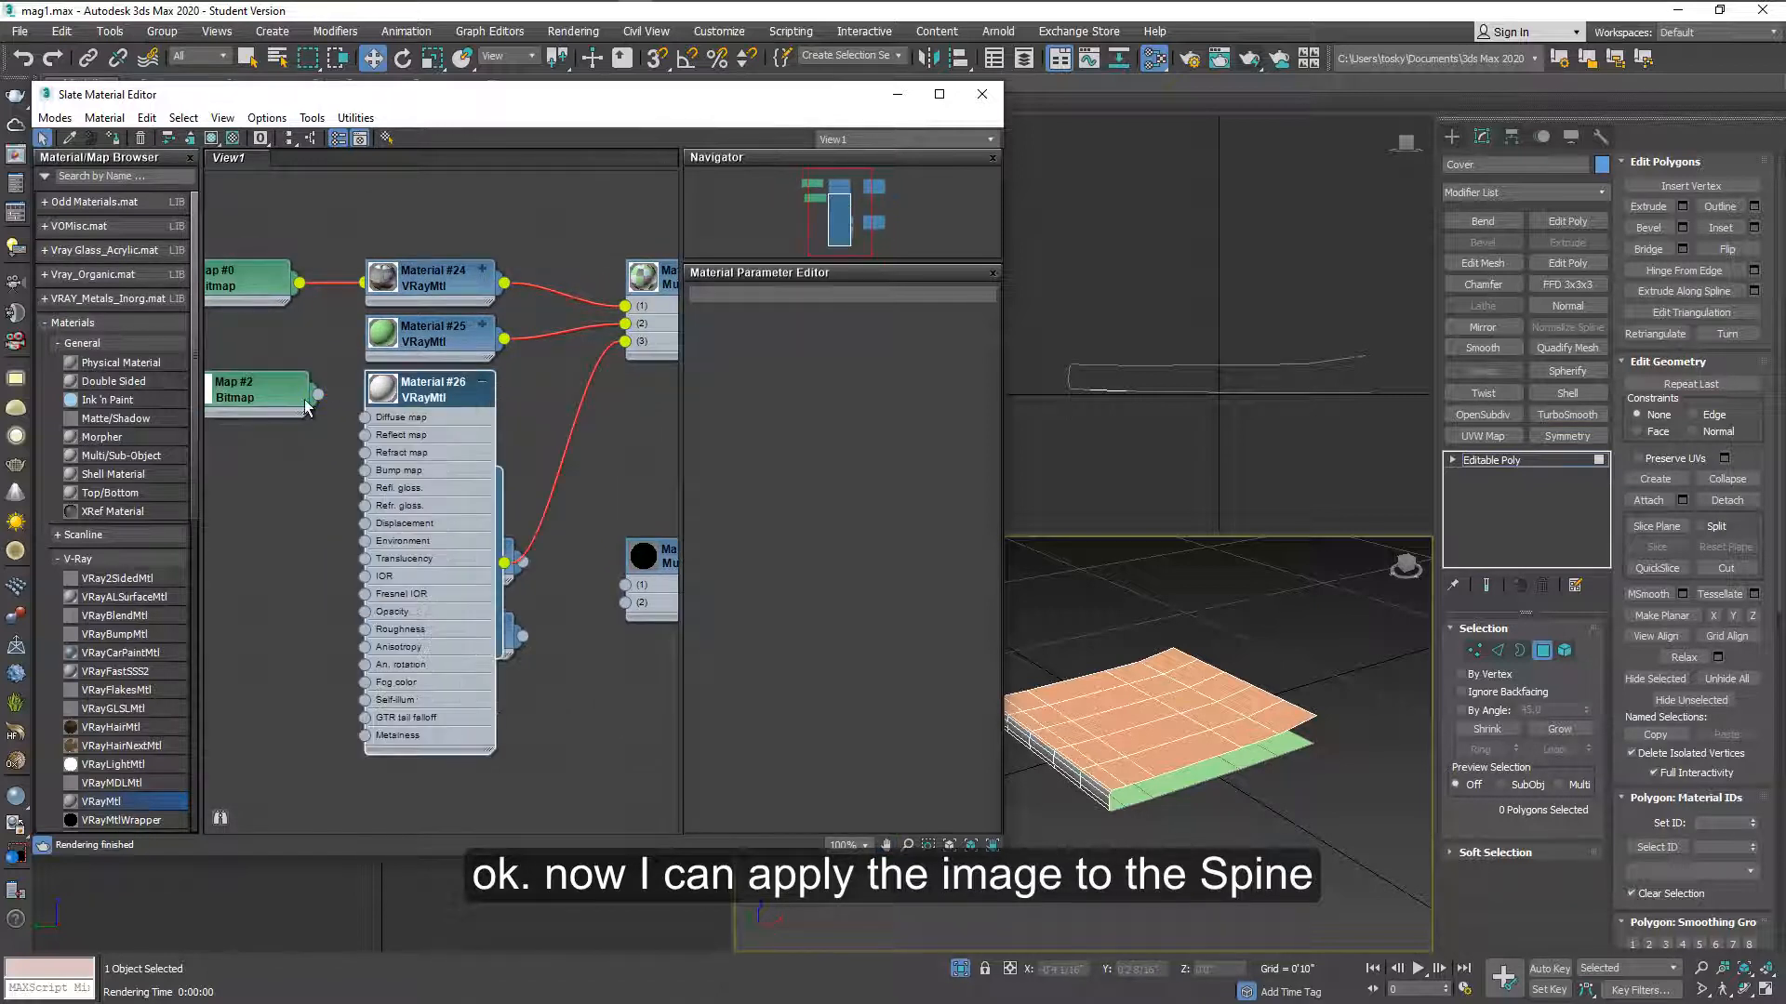
left_click_drag(318, 397, 366, 417)
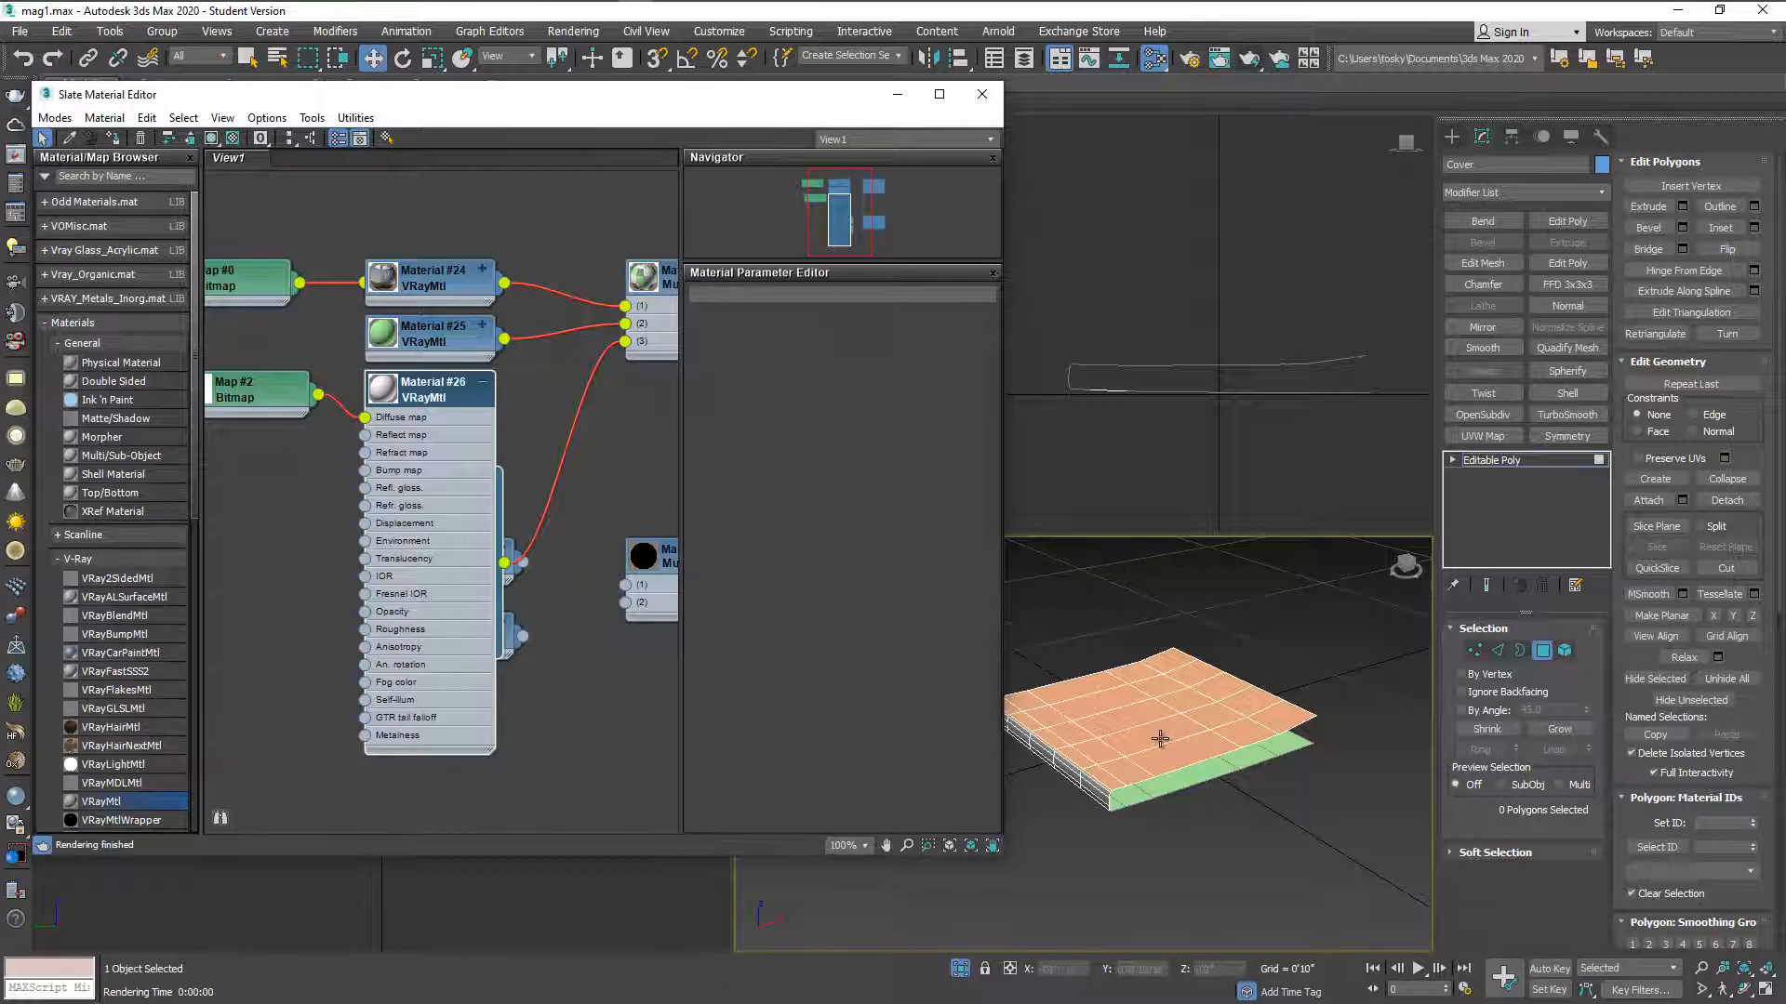
scroll(1159, 741, "up", 1)
scroll(1159, 739, "up", 2)
scroll(1159, 740, "up", 1)
mouse_move(1162, 698)
middle_mouse_down("alt")
mouse_move(1172, 716)
mouse_move(1195, 693)
middle_mouse_up("alt")
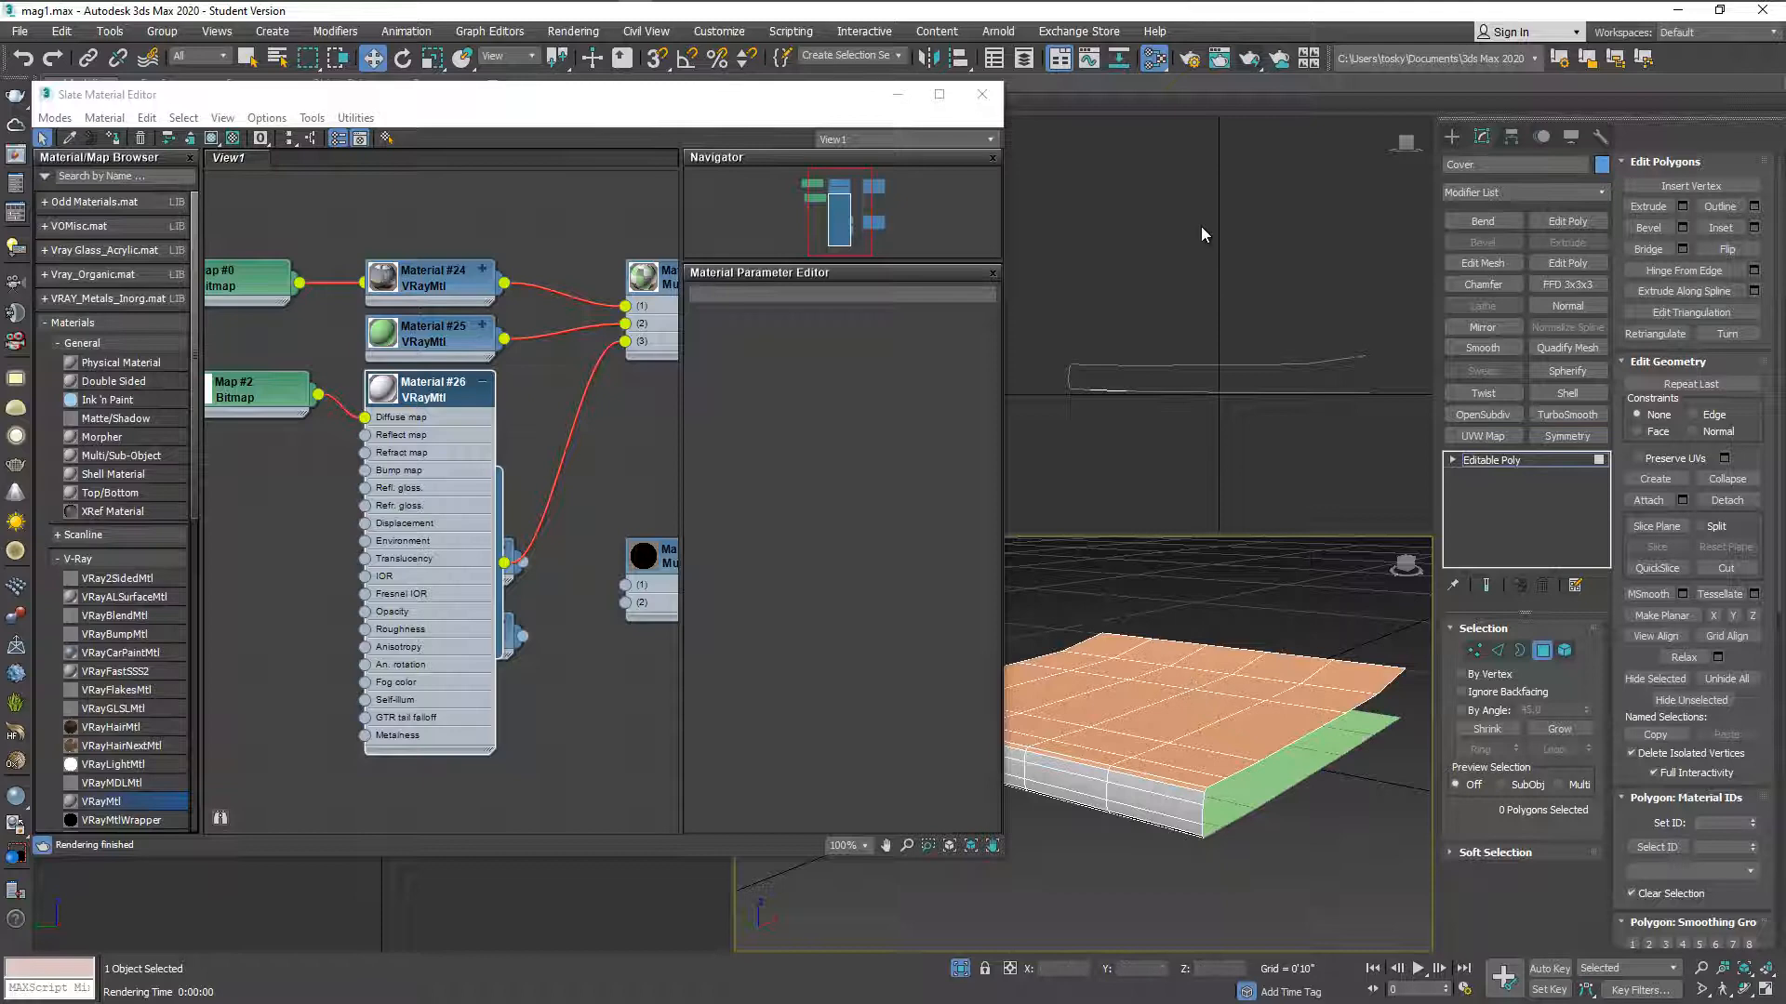
- Render, then give the Cover object a planar UVW Map and render again to check the front image
key("shift+q")
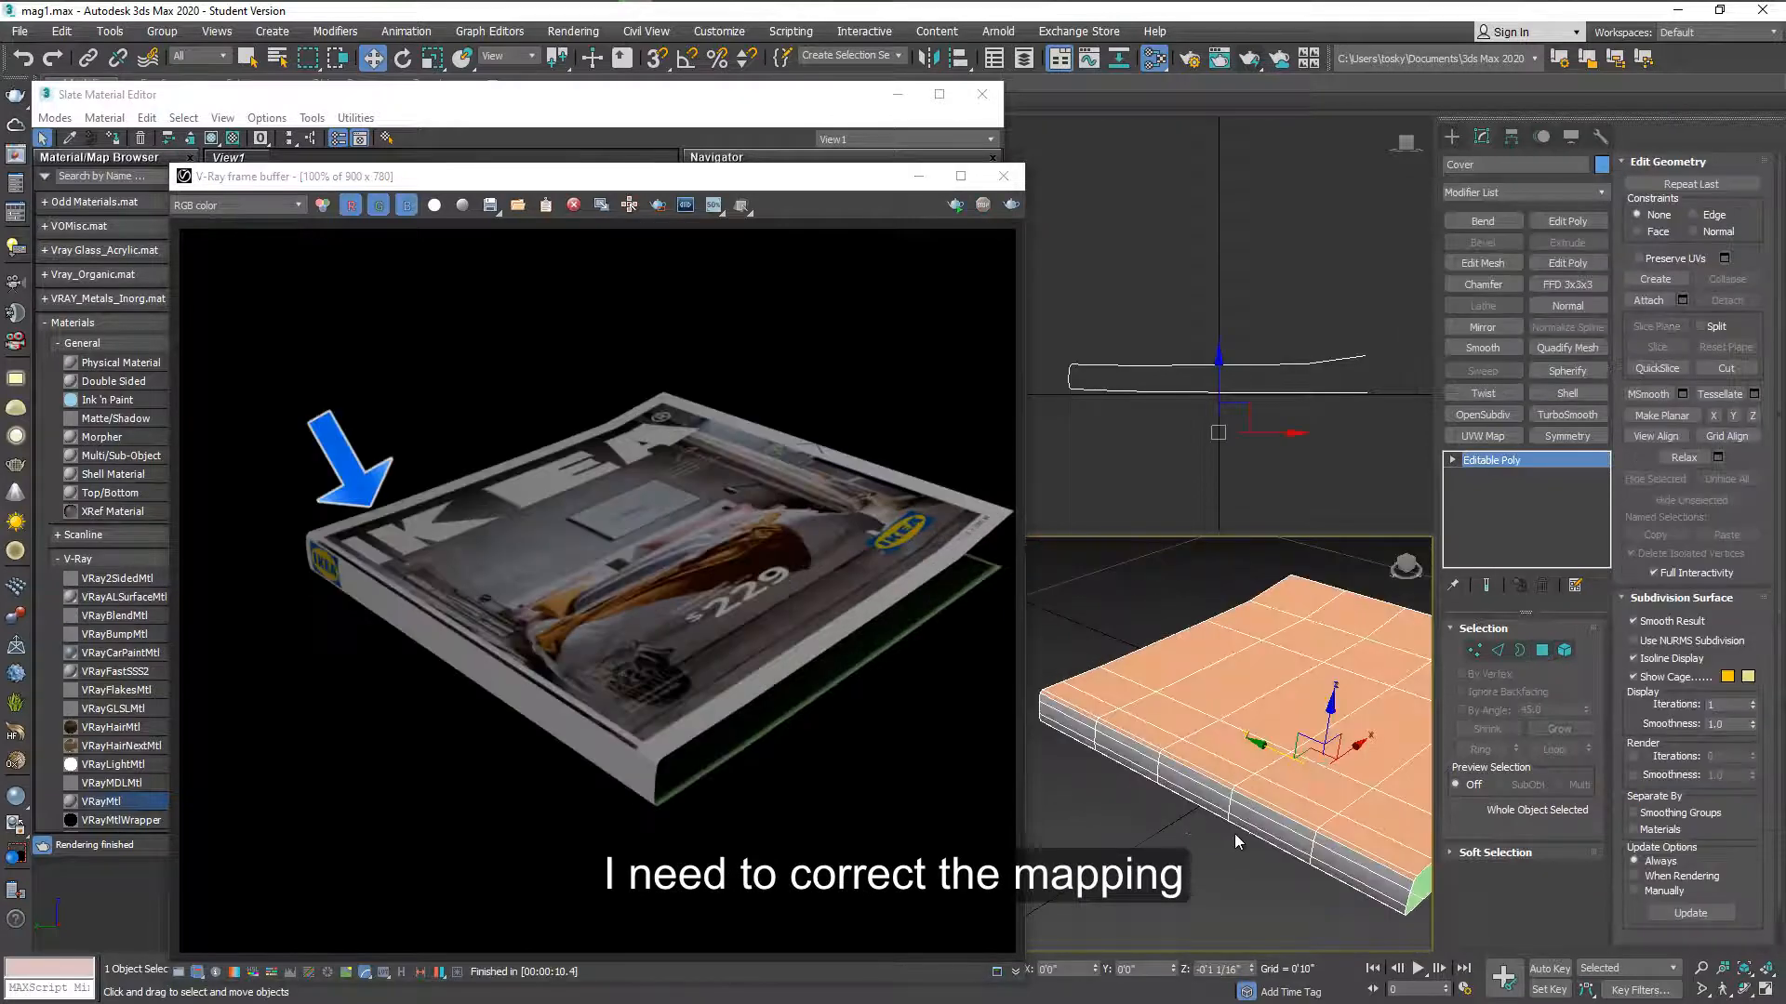
left_click(1228, 848)
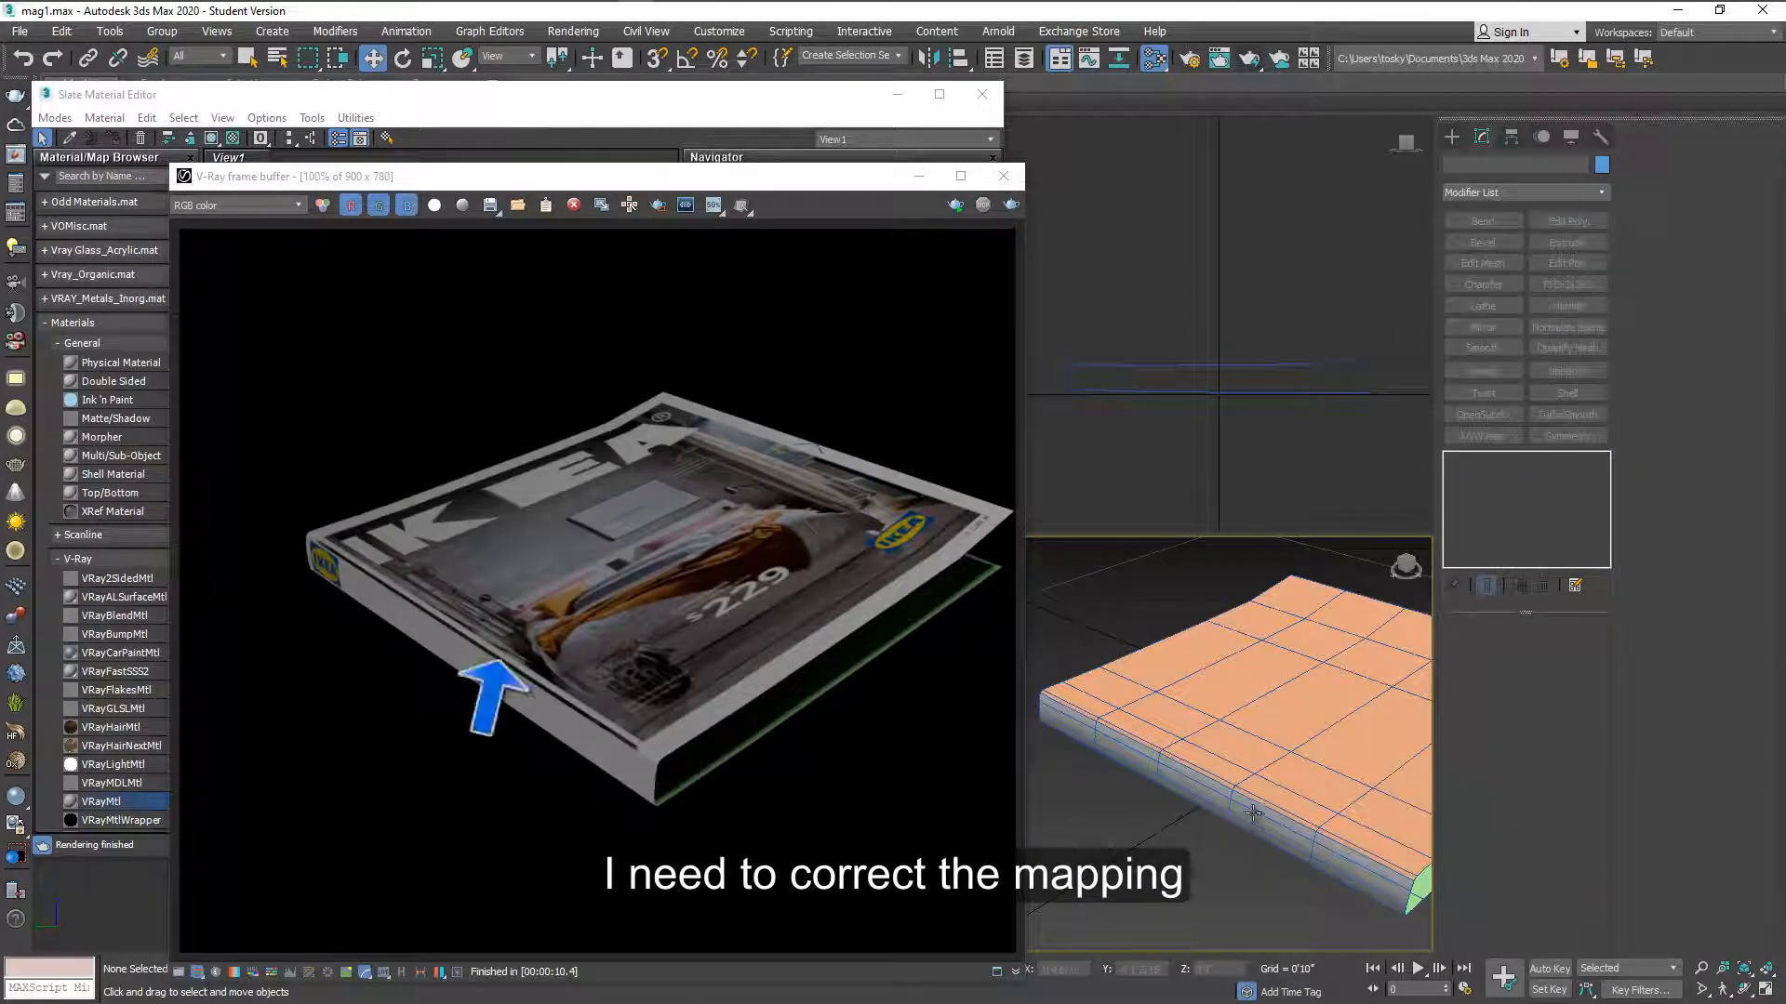
left_click(1251, 813)
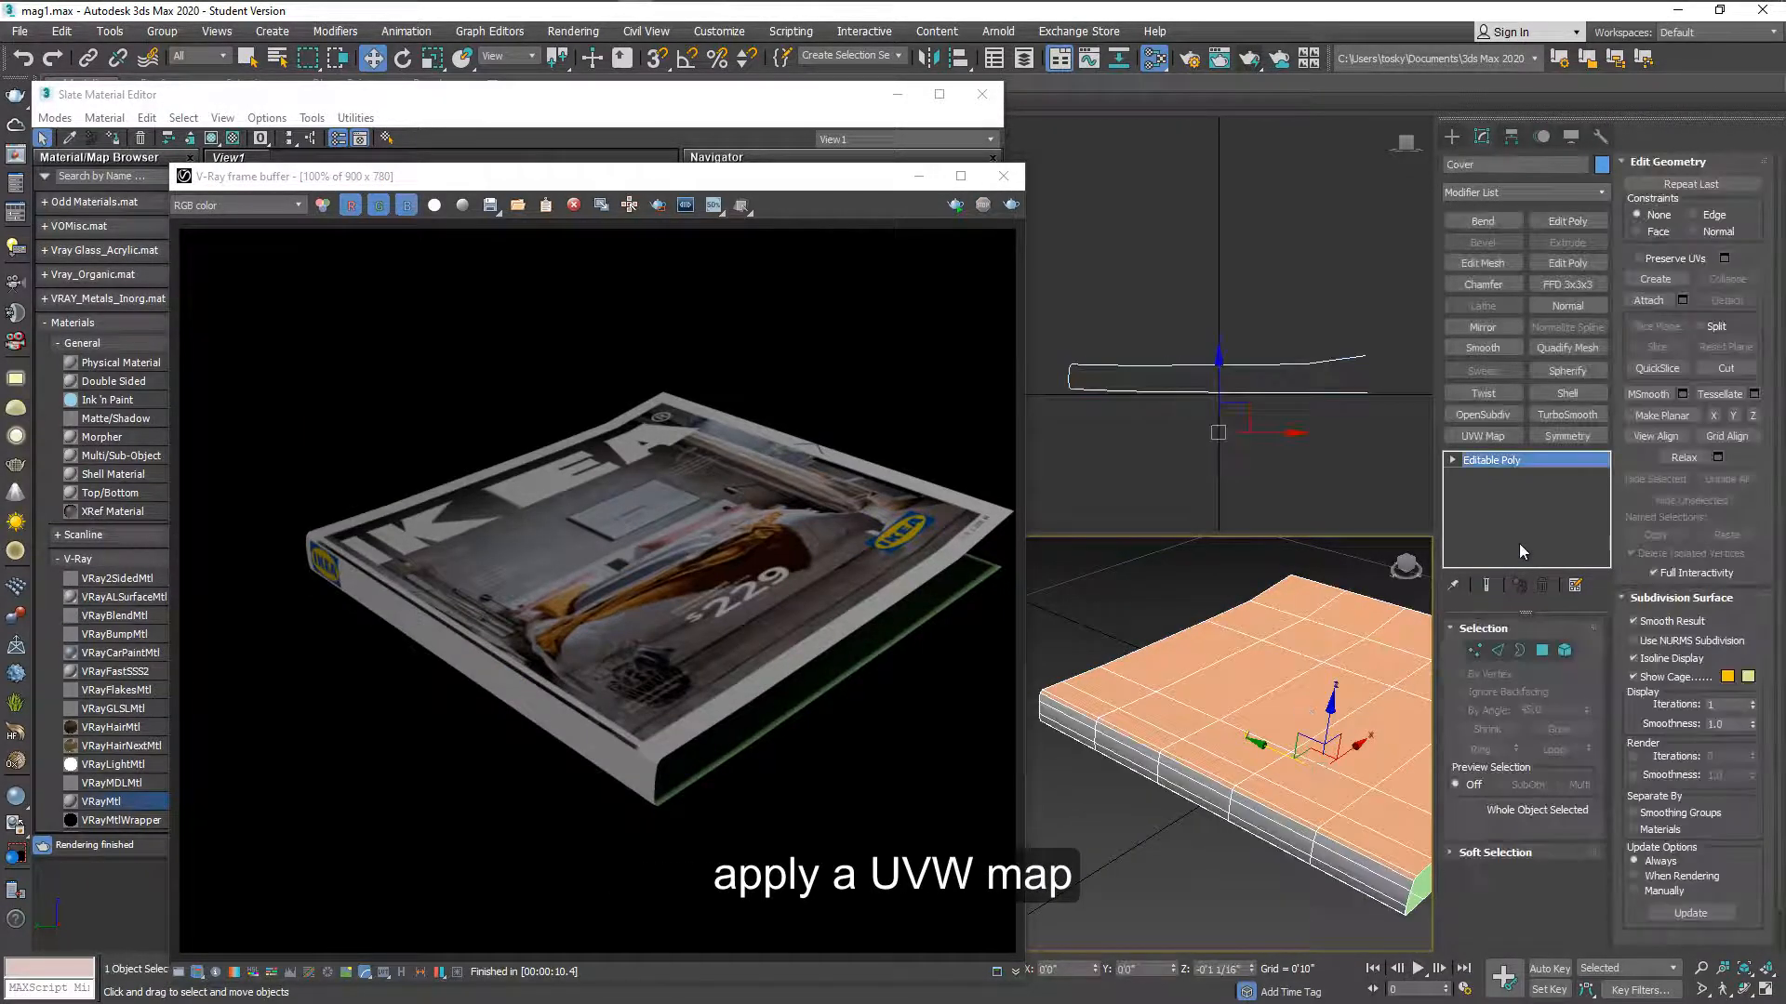
left_click(1496, 438)
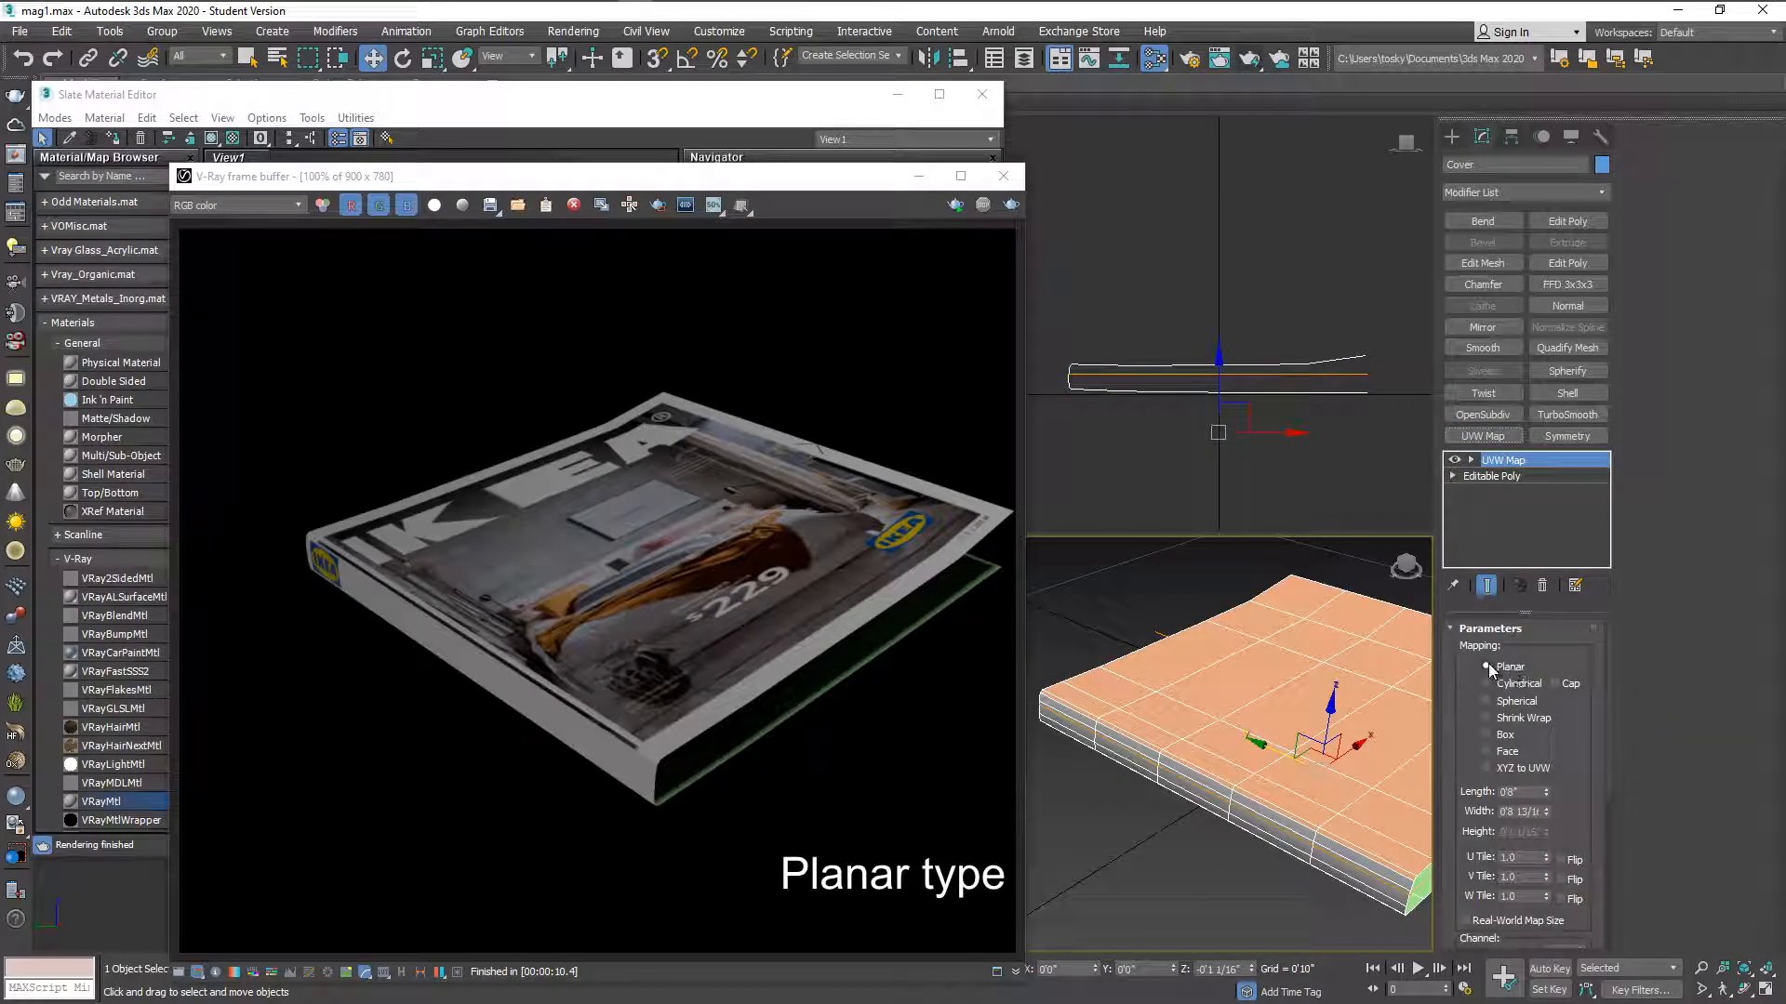
left_click(1011, 205)
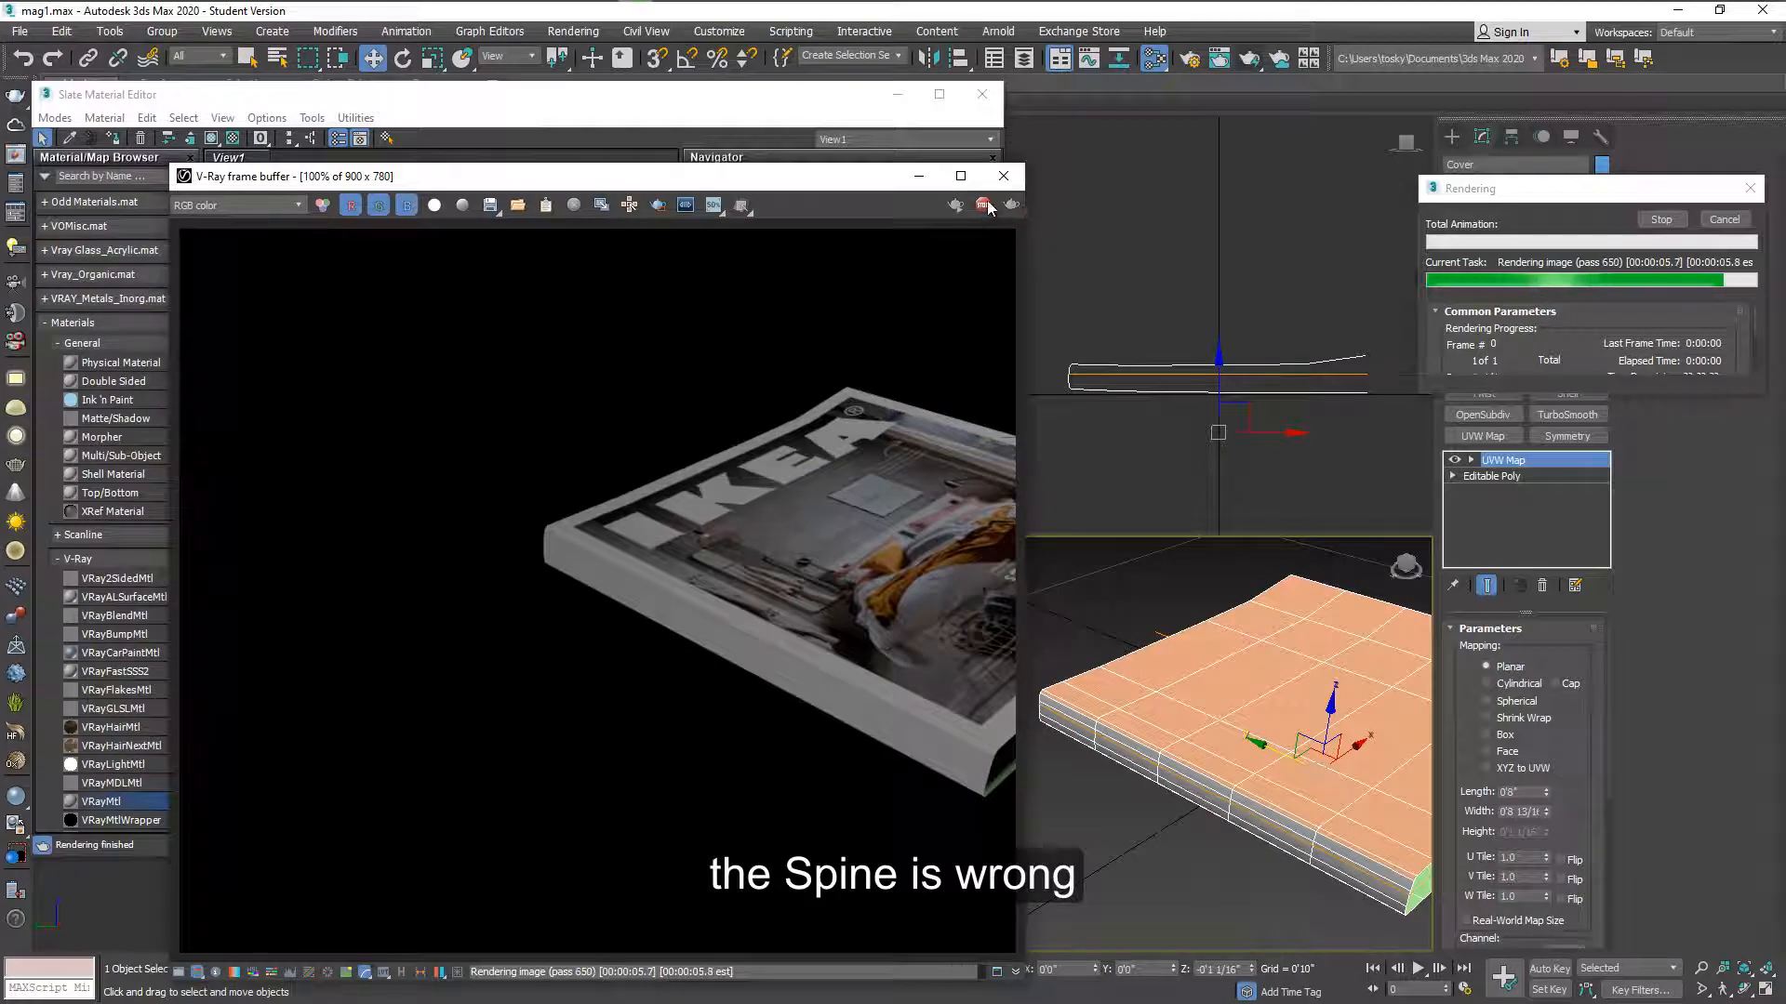
- Close the render and bring the Map #2 bitmap's settings up in the material editor
left_click(1013, 177)
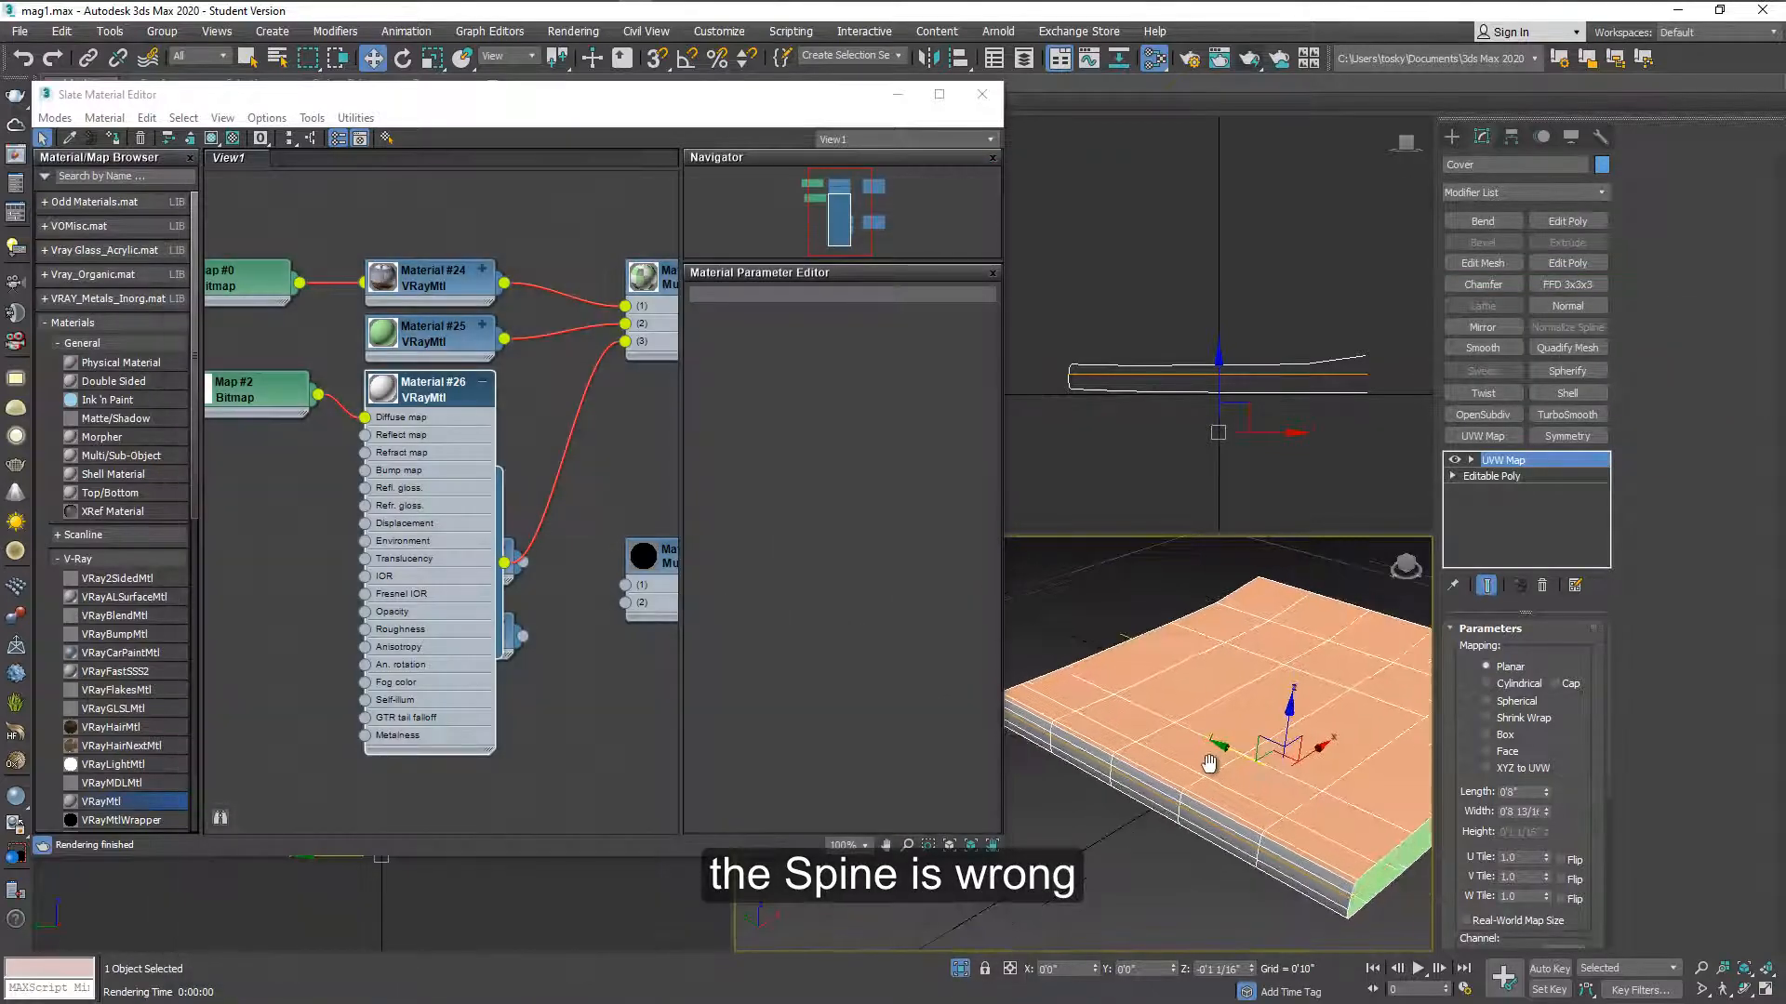
middle_click_drag(1257, 764, 1110, 757)
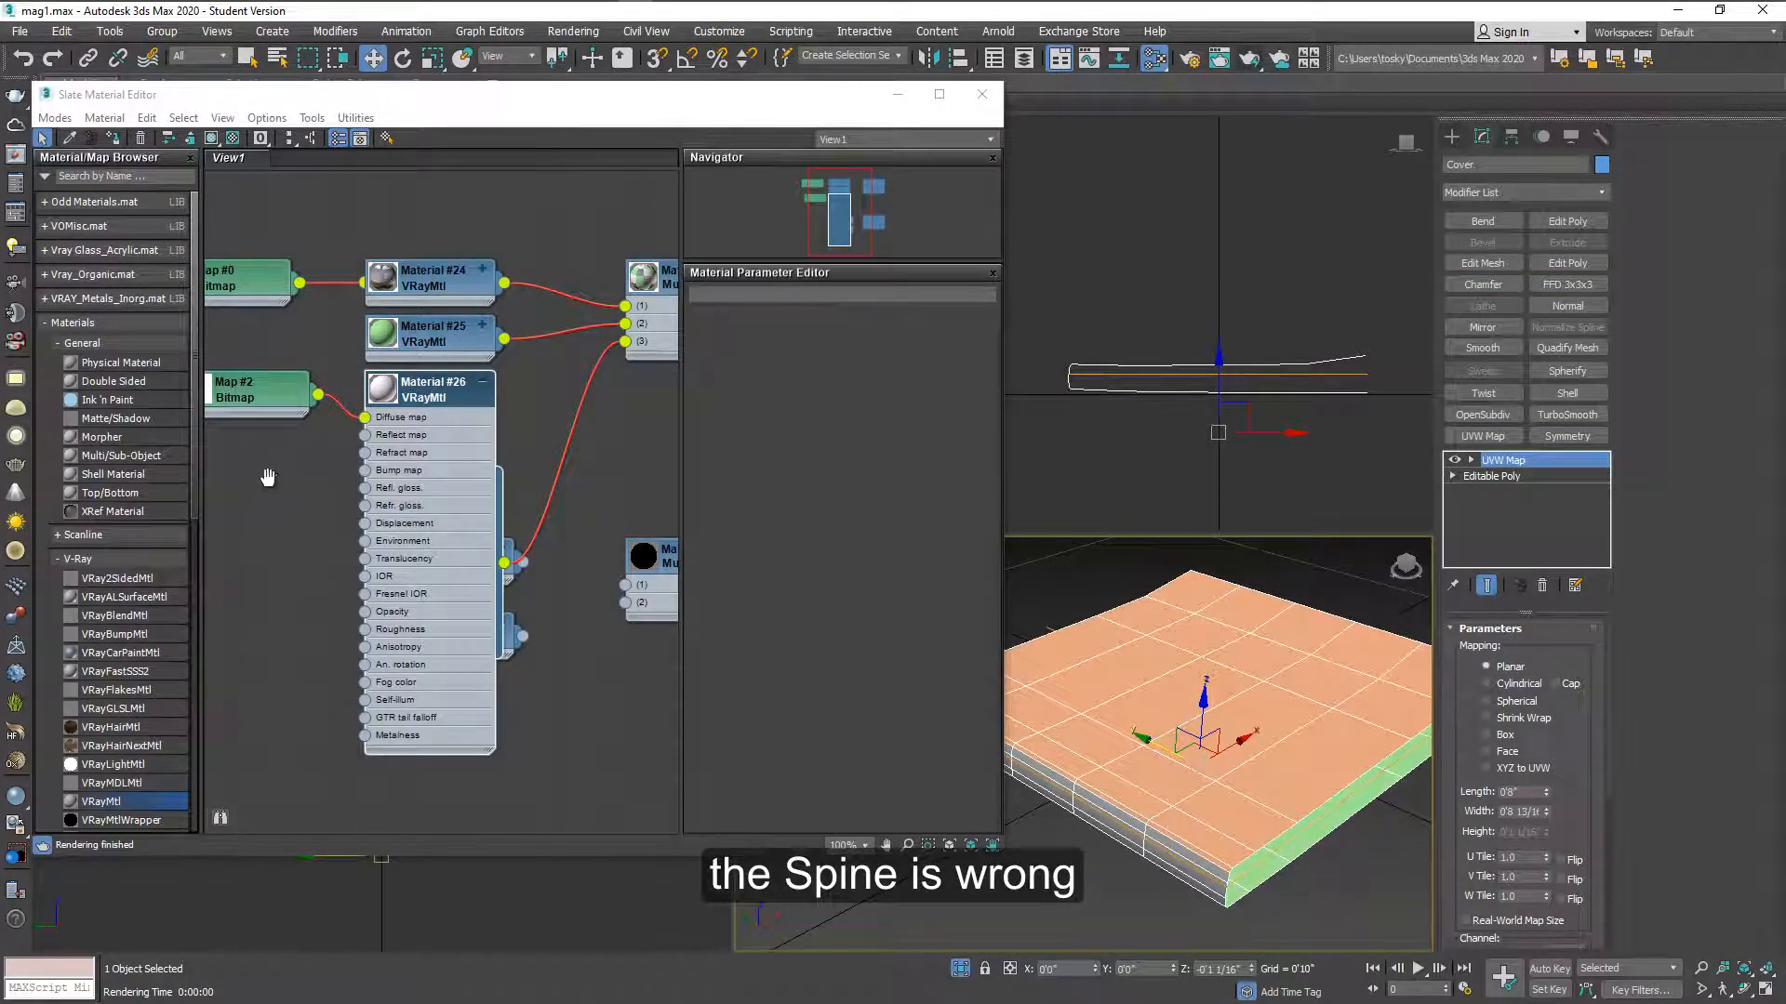
middle_click_drag(268, 478, 378, 497)
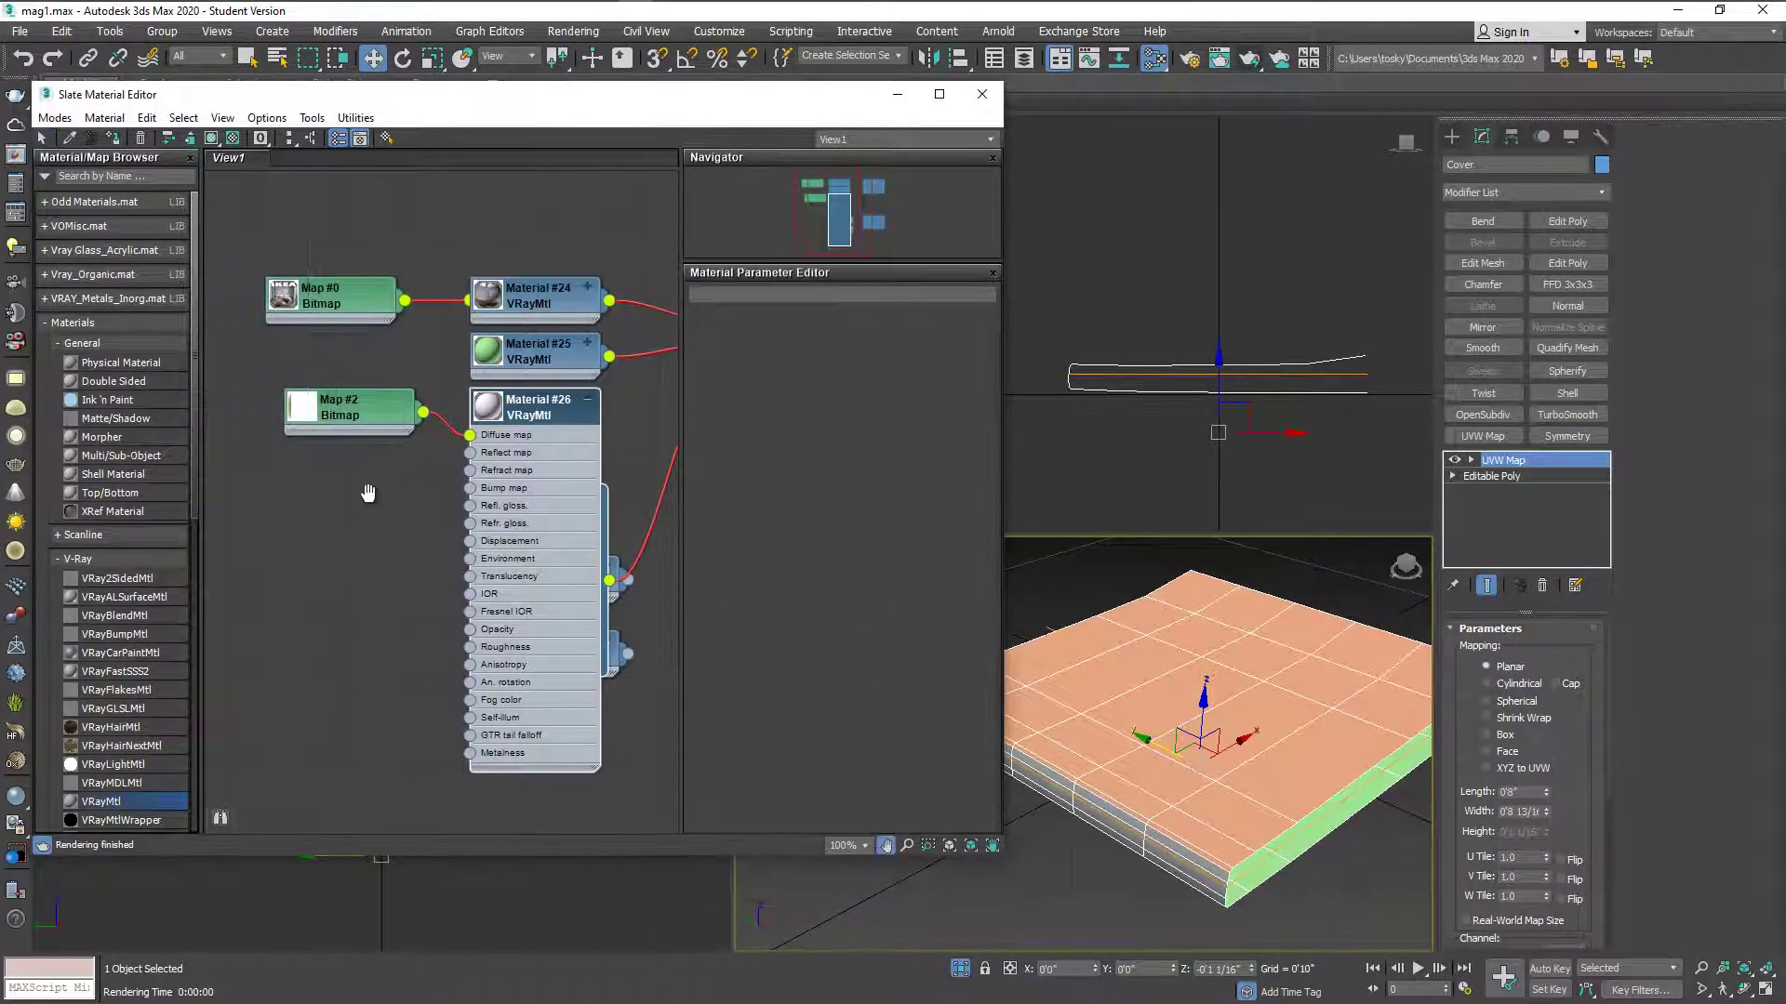
left_click(595, 407)
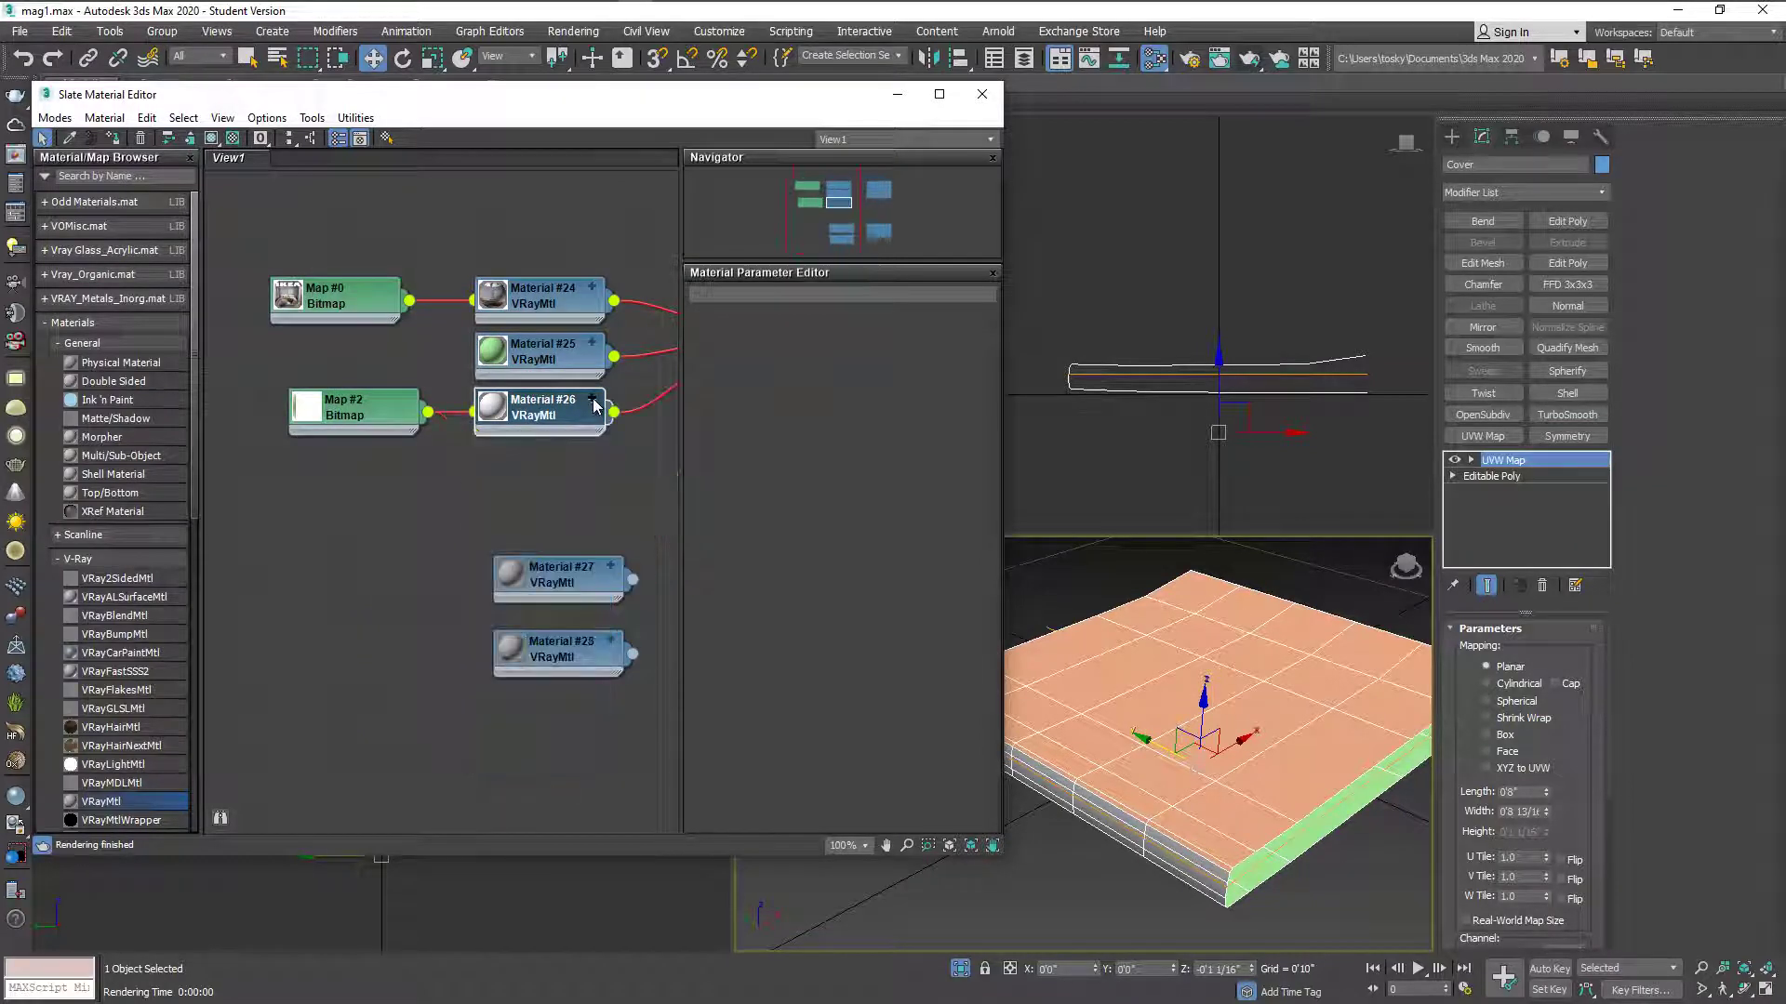
double_click(363, 420)
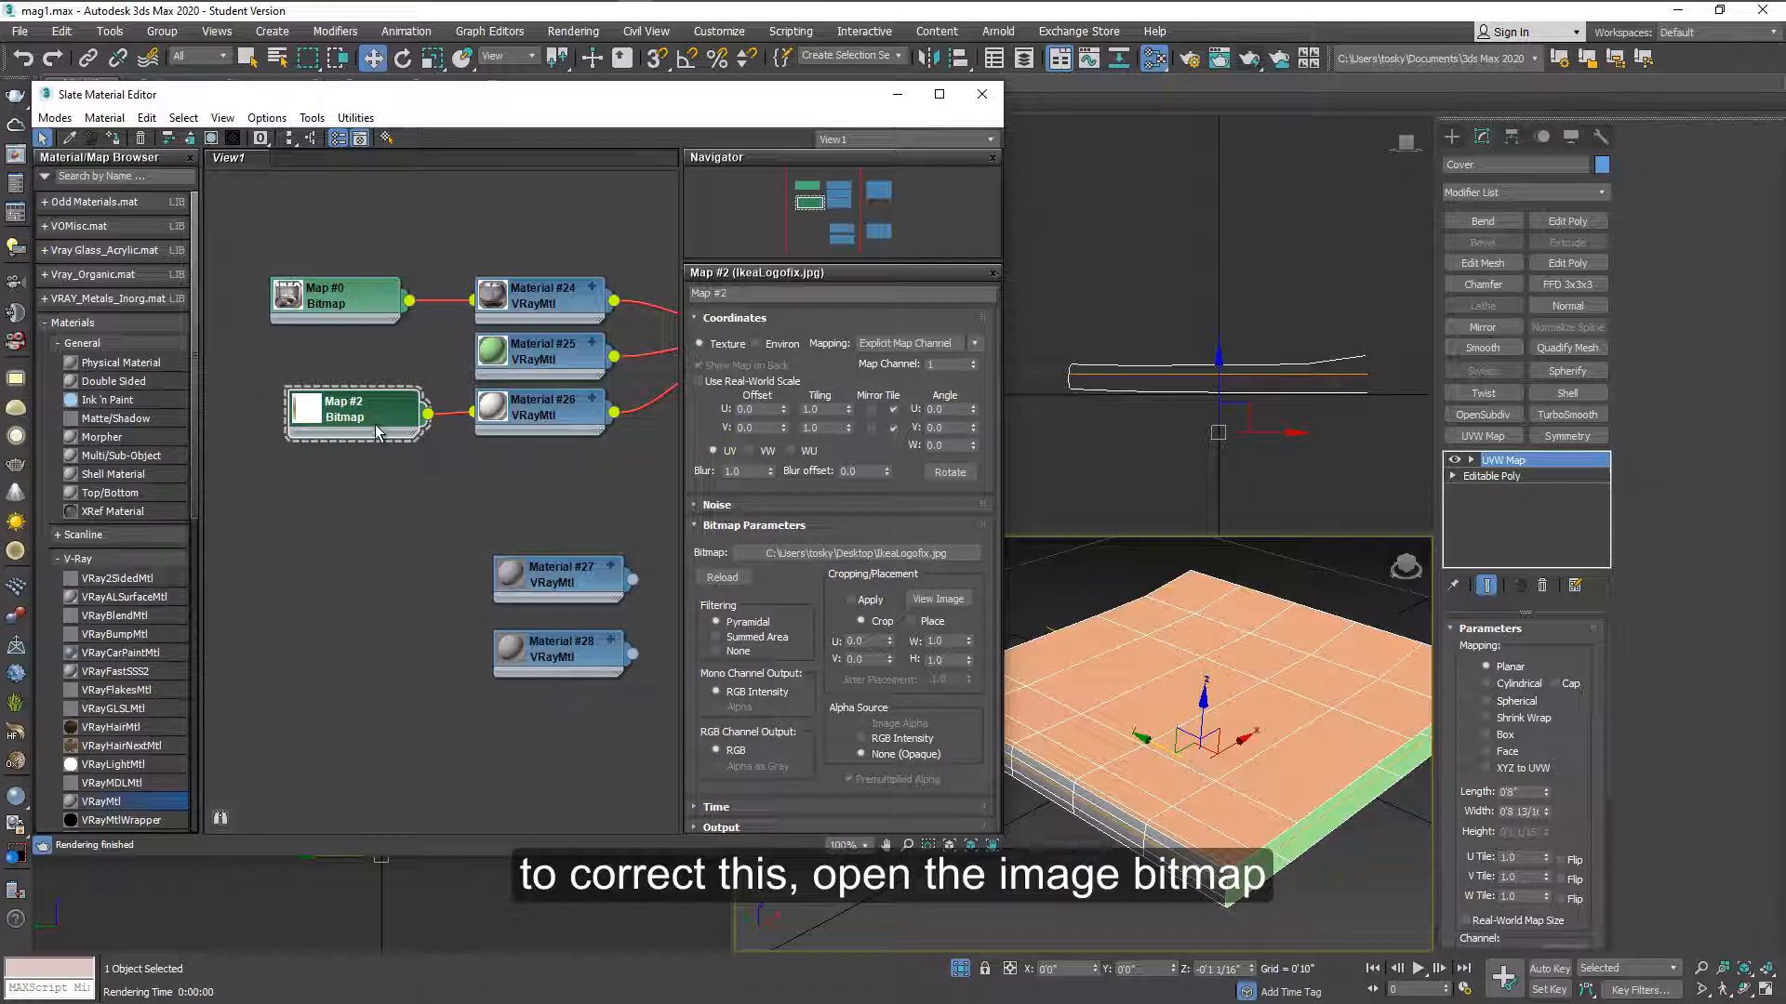
- Map the logo bitmap on VW axes with 180° U and W angles, then render to check the spine
left_click(750, 453)
left_click(1246, 66)
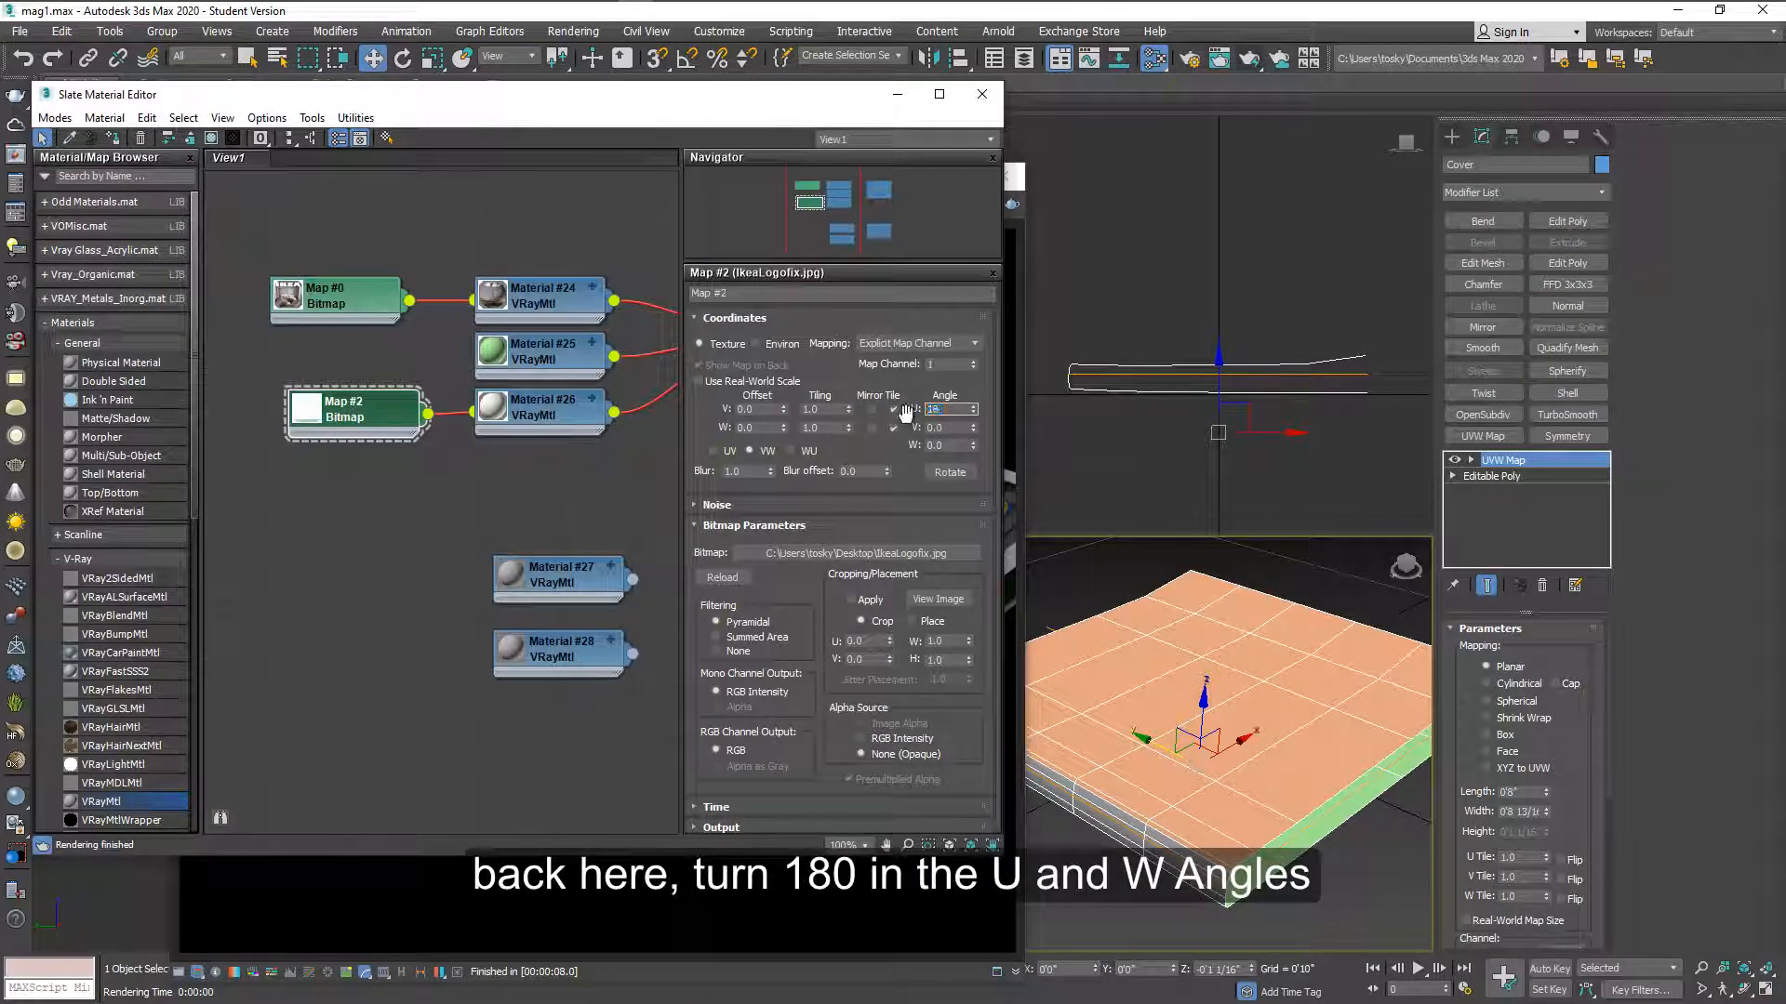
left_click(929, 412)
type("180")
left_click(938, 444)
type("180")
key("Return")
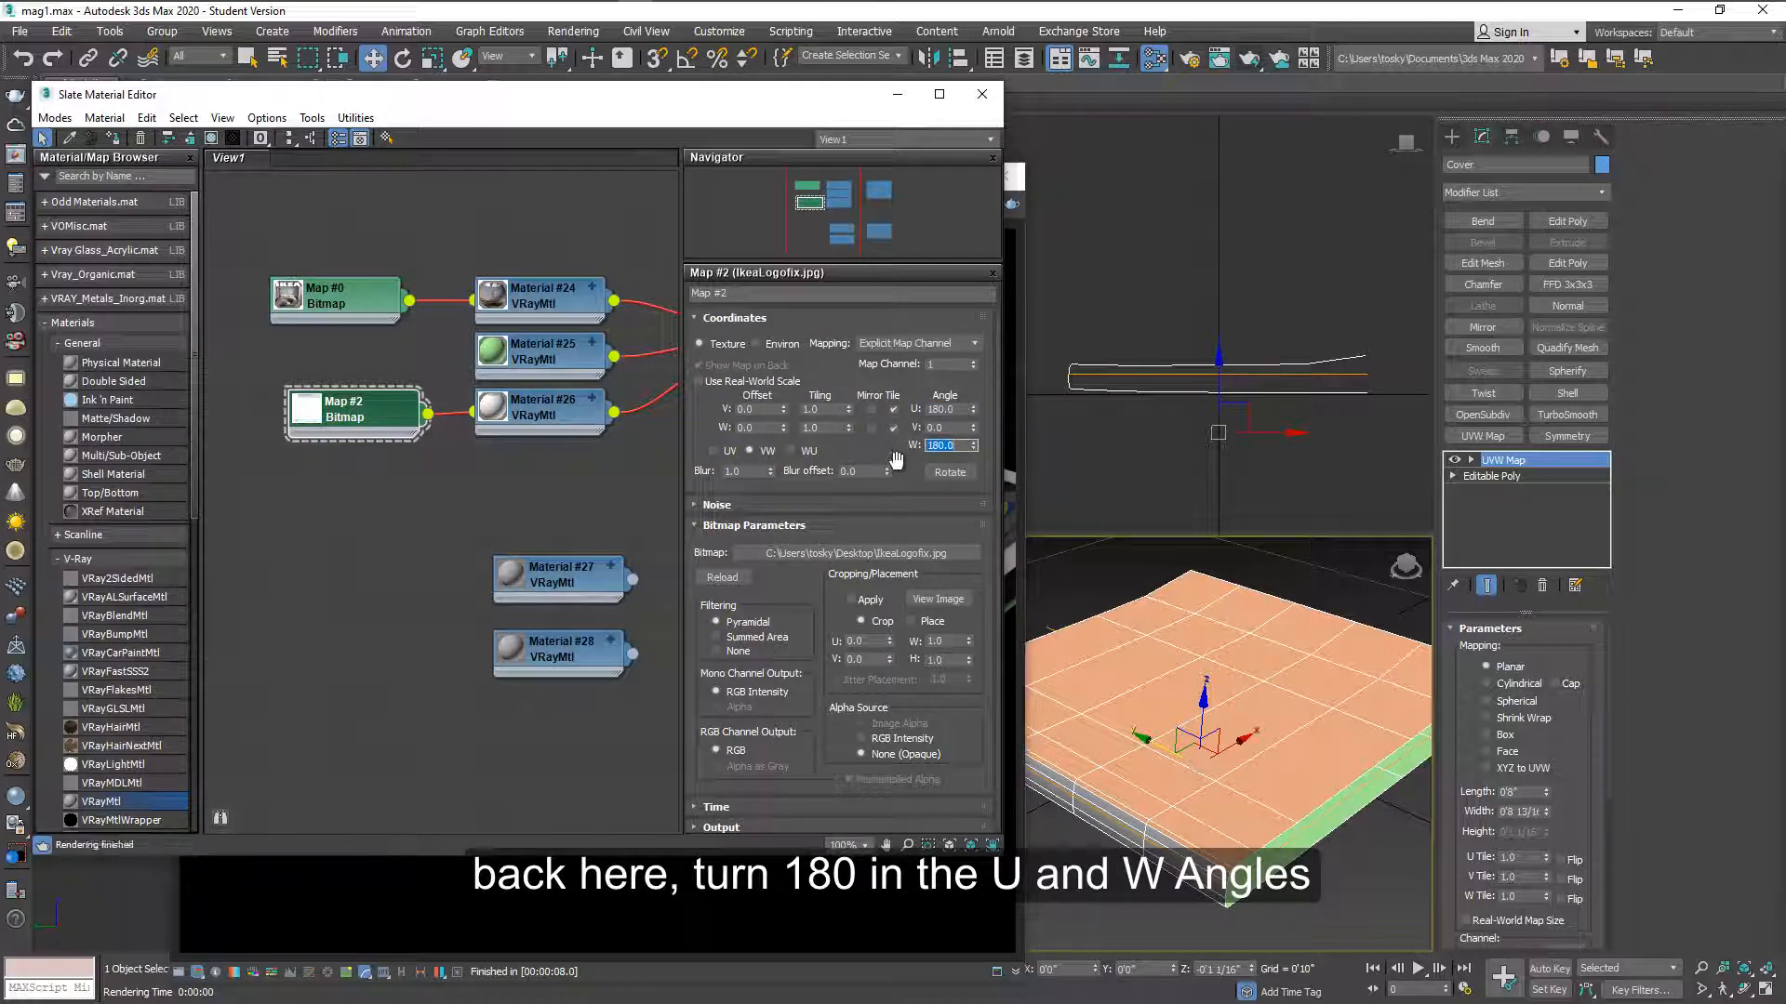
left_click(1249, 57)
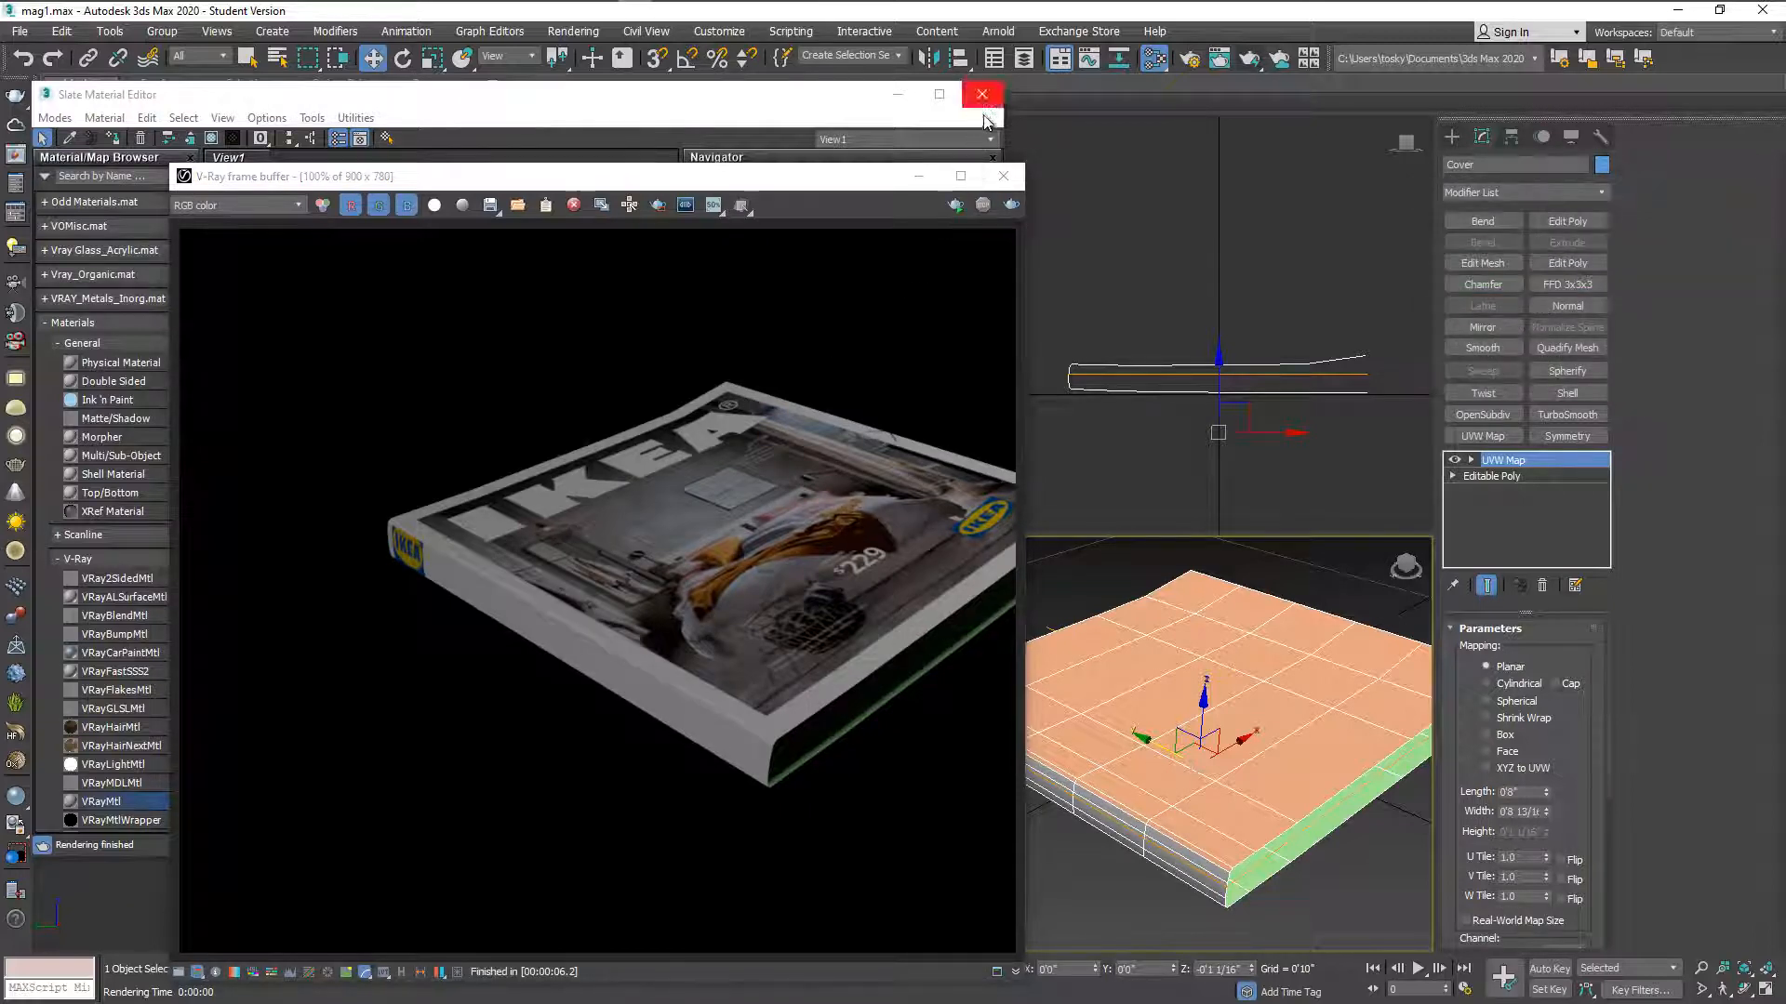
- Isolate the inside-pages block and enter Polygon sub-object mode on it
left_click(1004, 177)
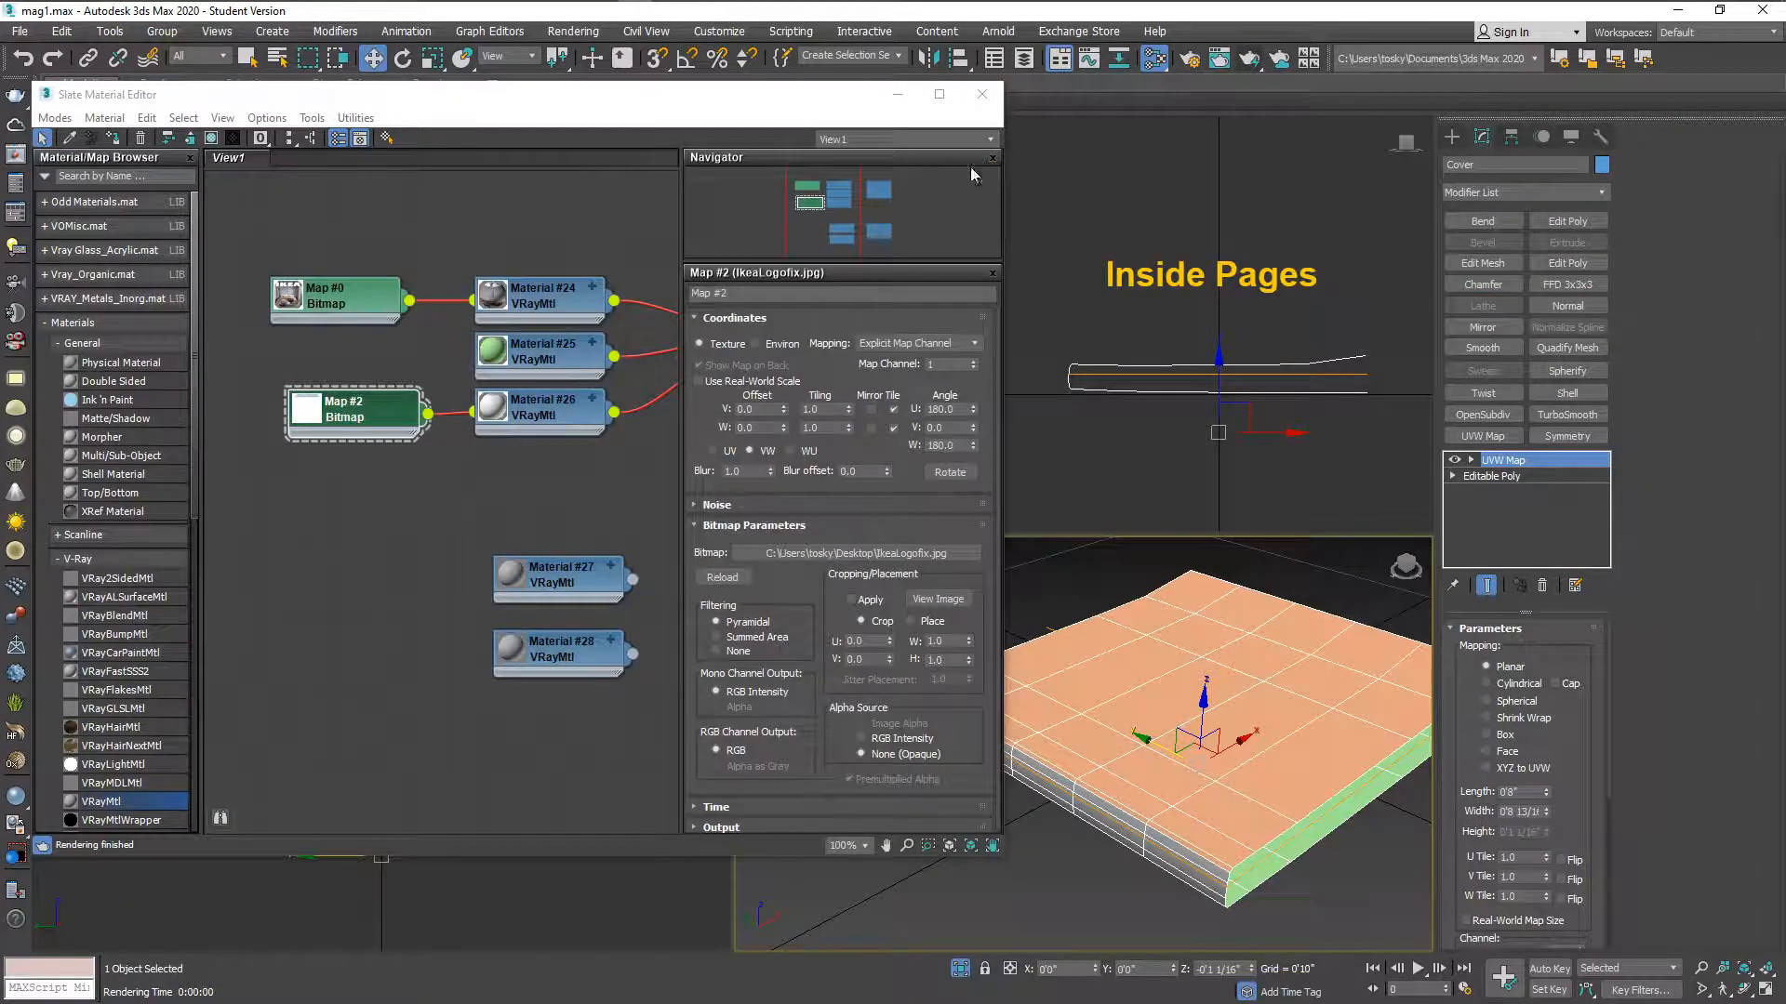
left_click(979, 966)
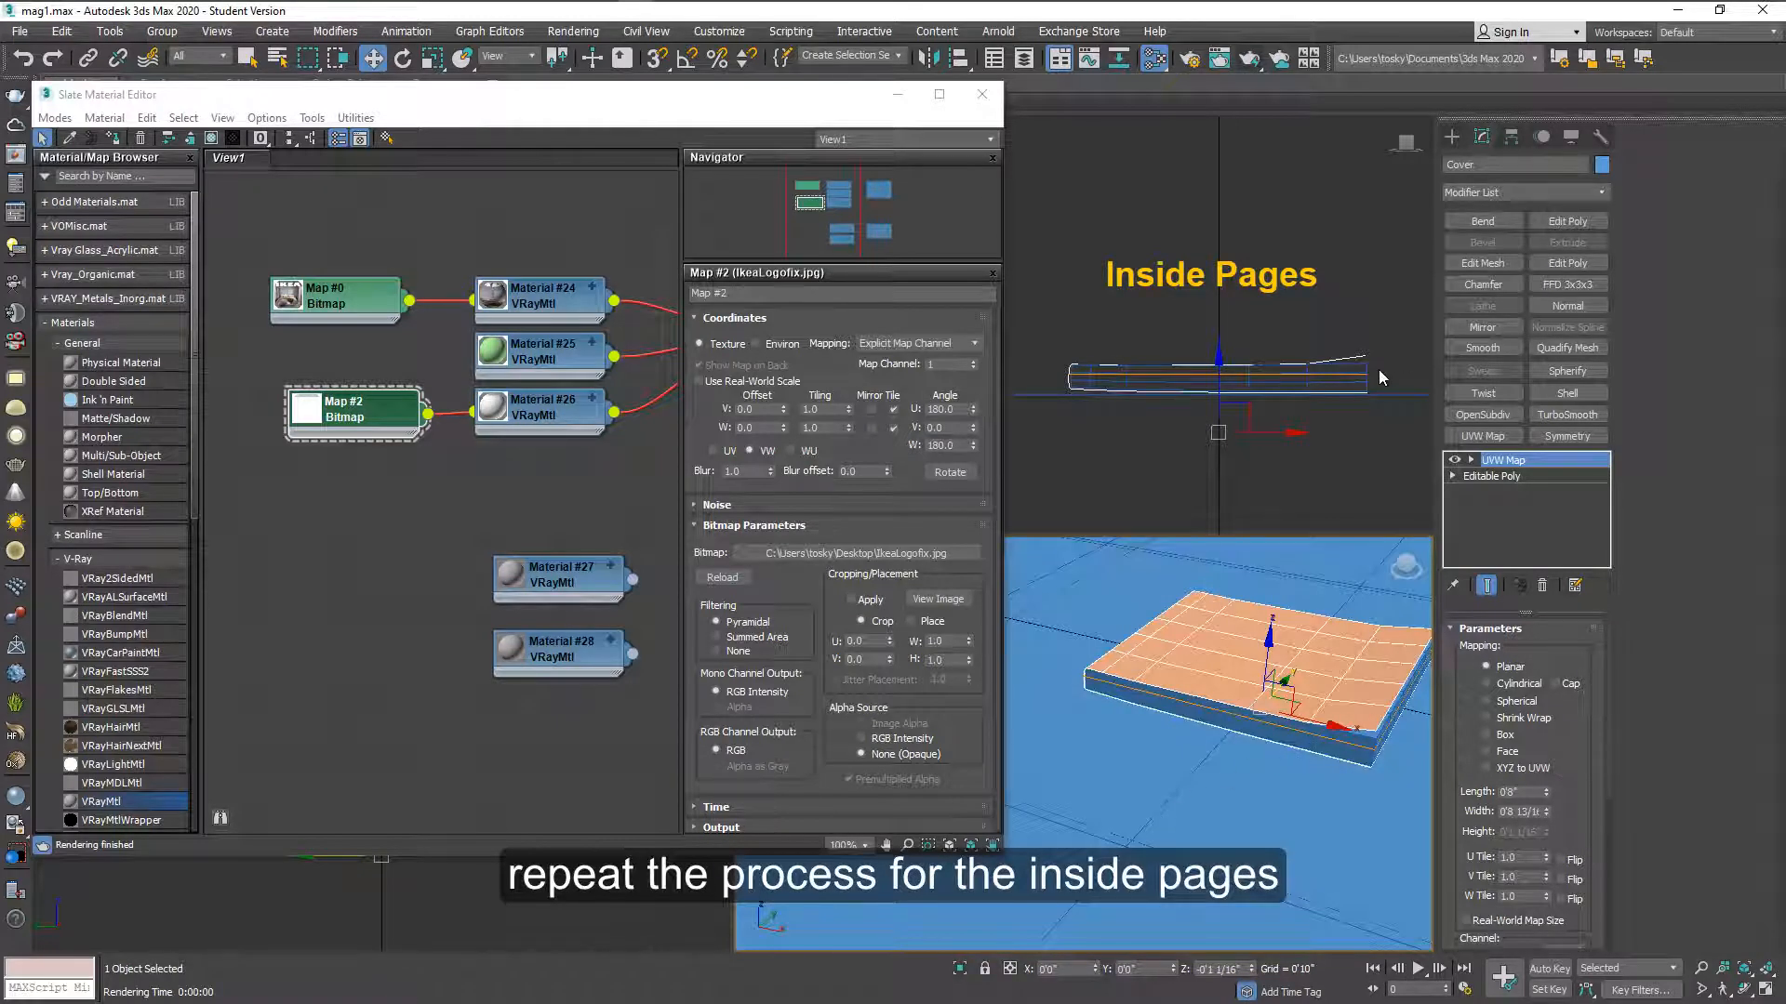
left_click(1312, 395)
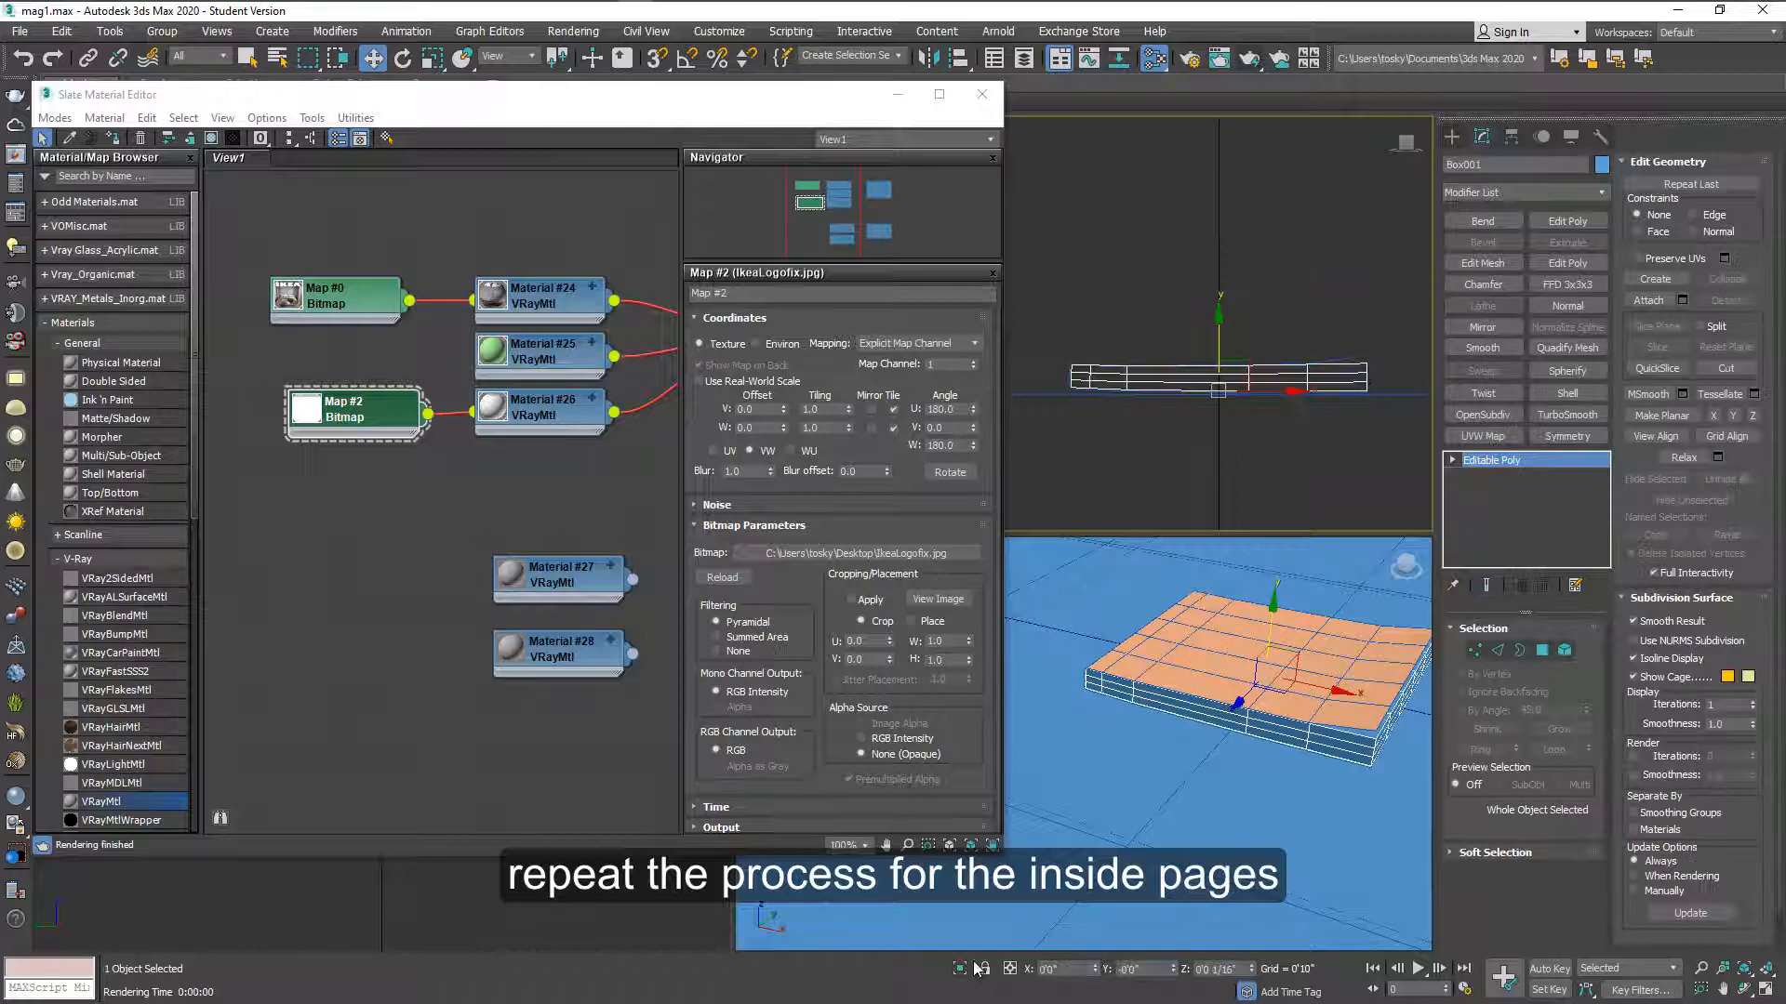
left_click(959, 969)
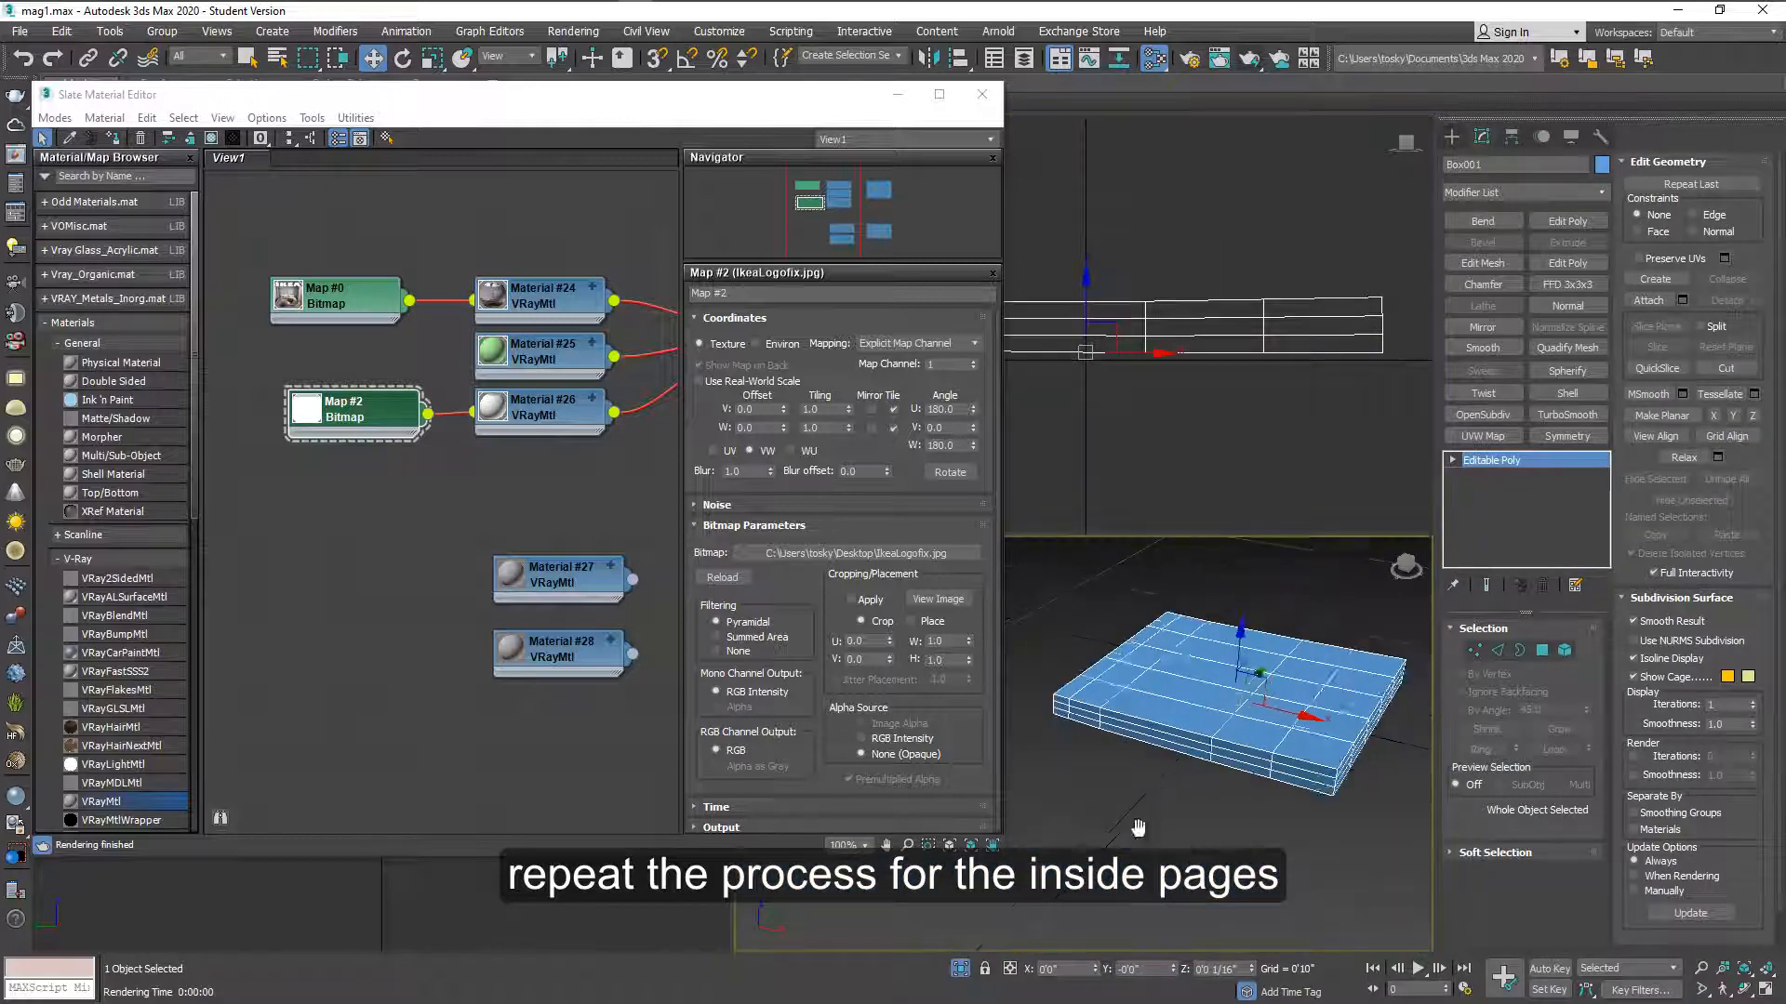
scroll(1138, 829, "up", 2)
scroll(1186, 816, "up", 2)
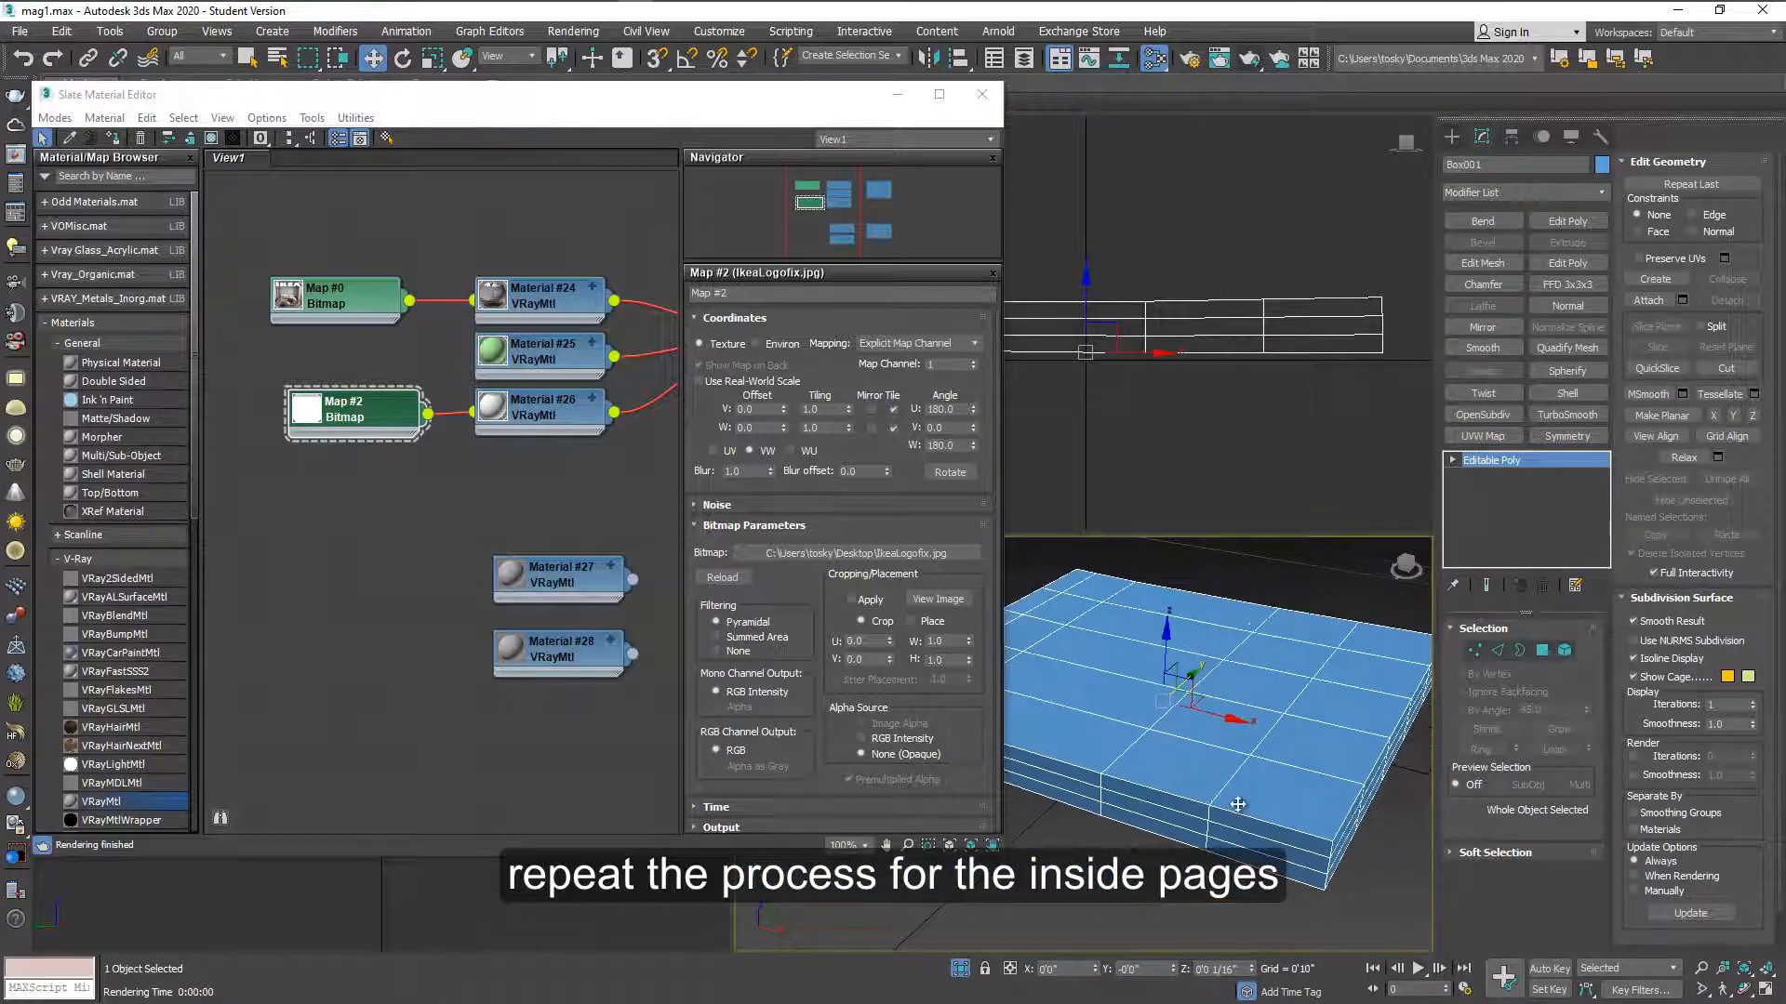
left_click(1541, 650)
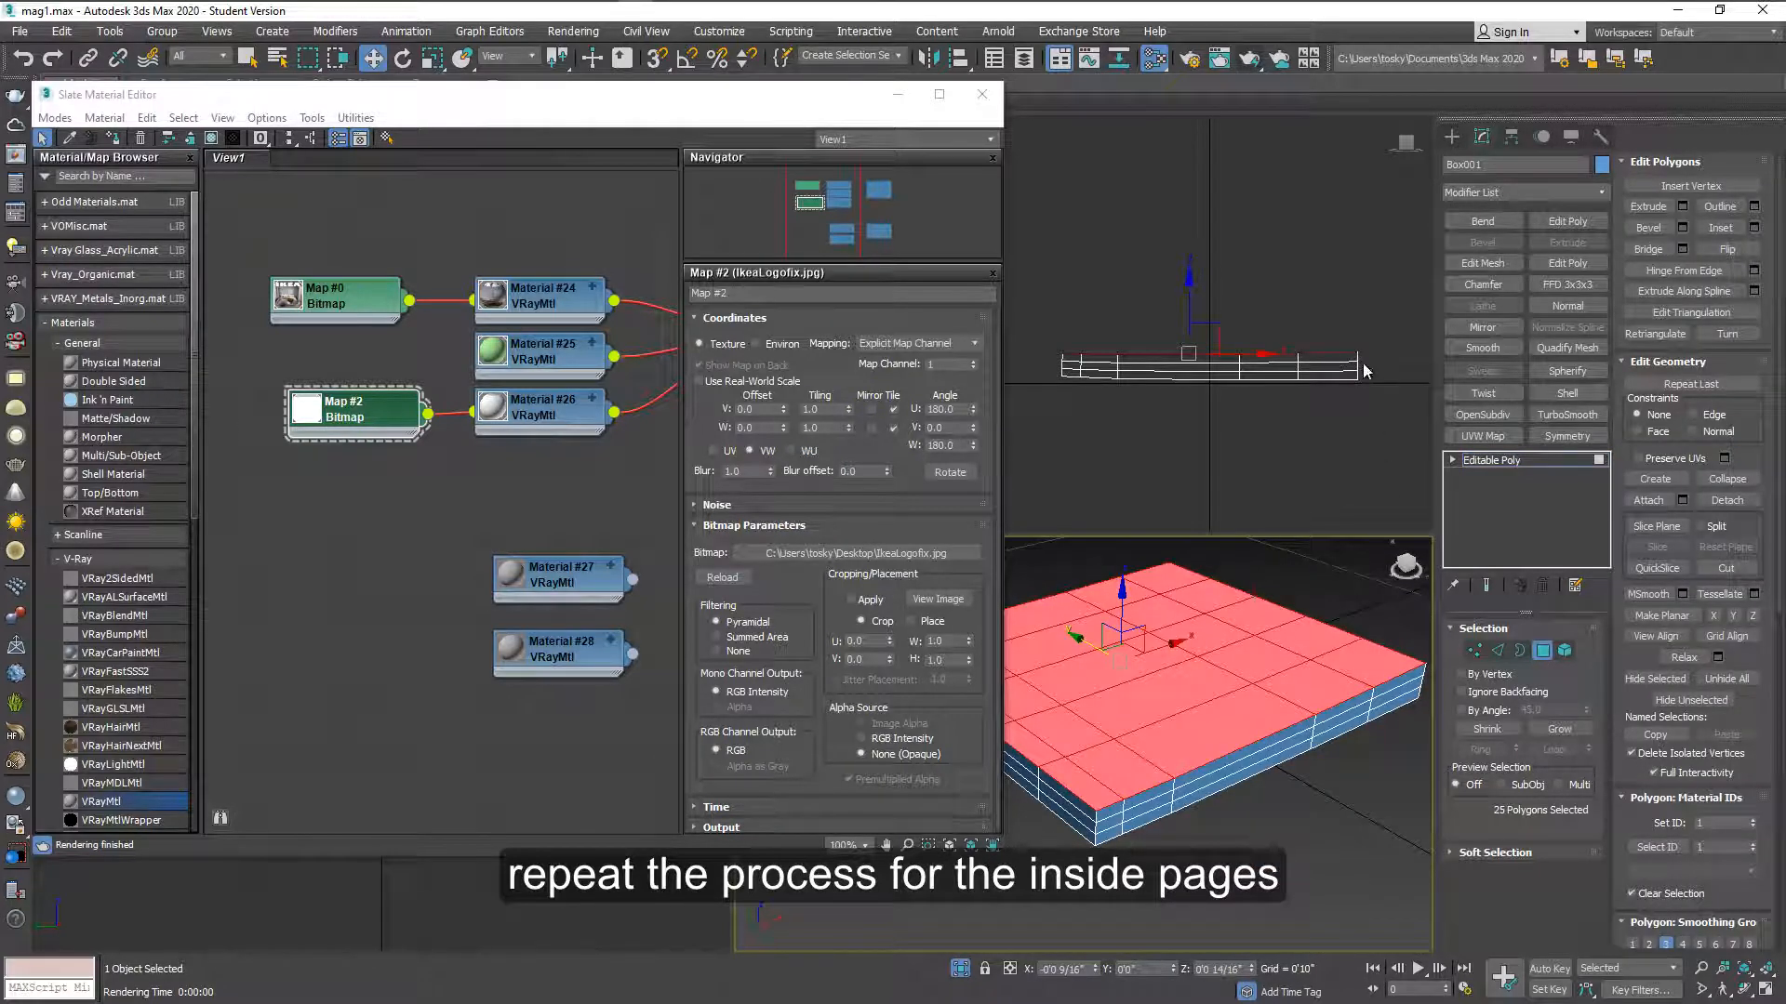
- Box-select the page block's side faces in the Front view and set their material ID to 2
left_click(1060, 394)
left_click_drag(1060, 395, 1071, 380)
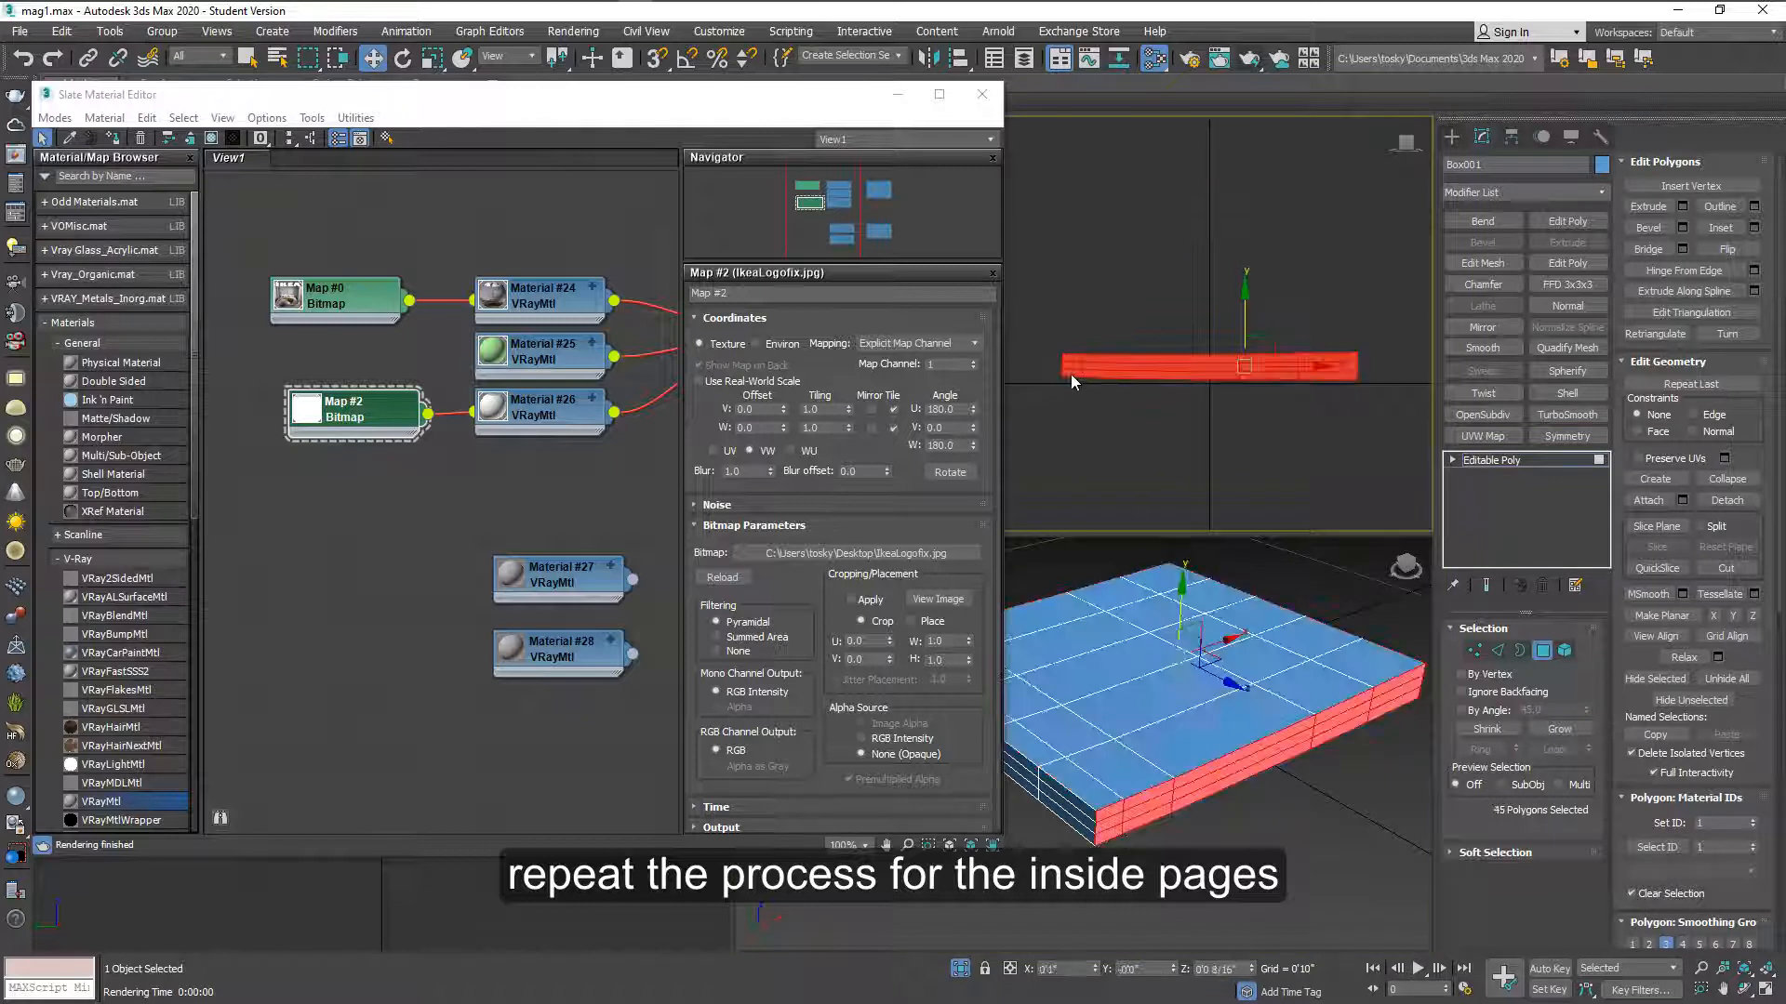
mouse_move(1188, 724)
middle_mouse_down("alt")
mouse_move(1060, 727)
mouse_move(1245, 746)
middle_mouse_up("alt")
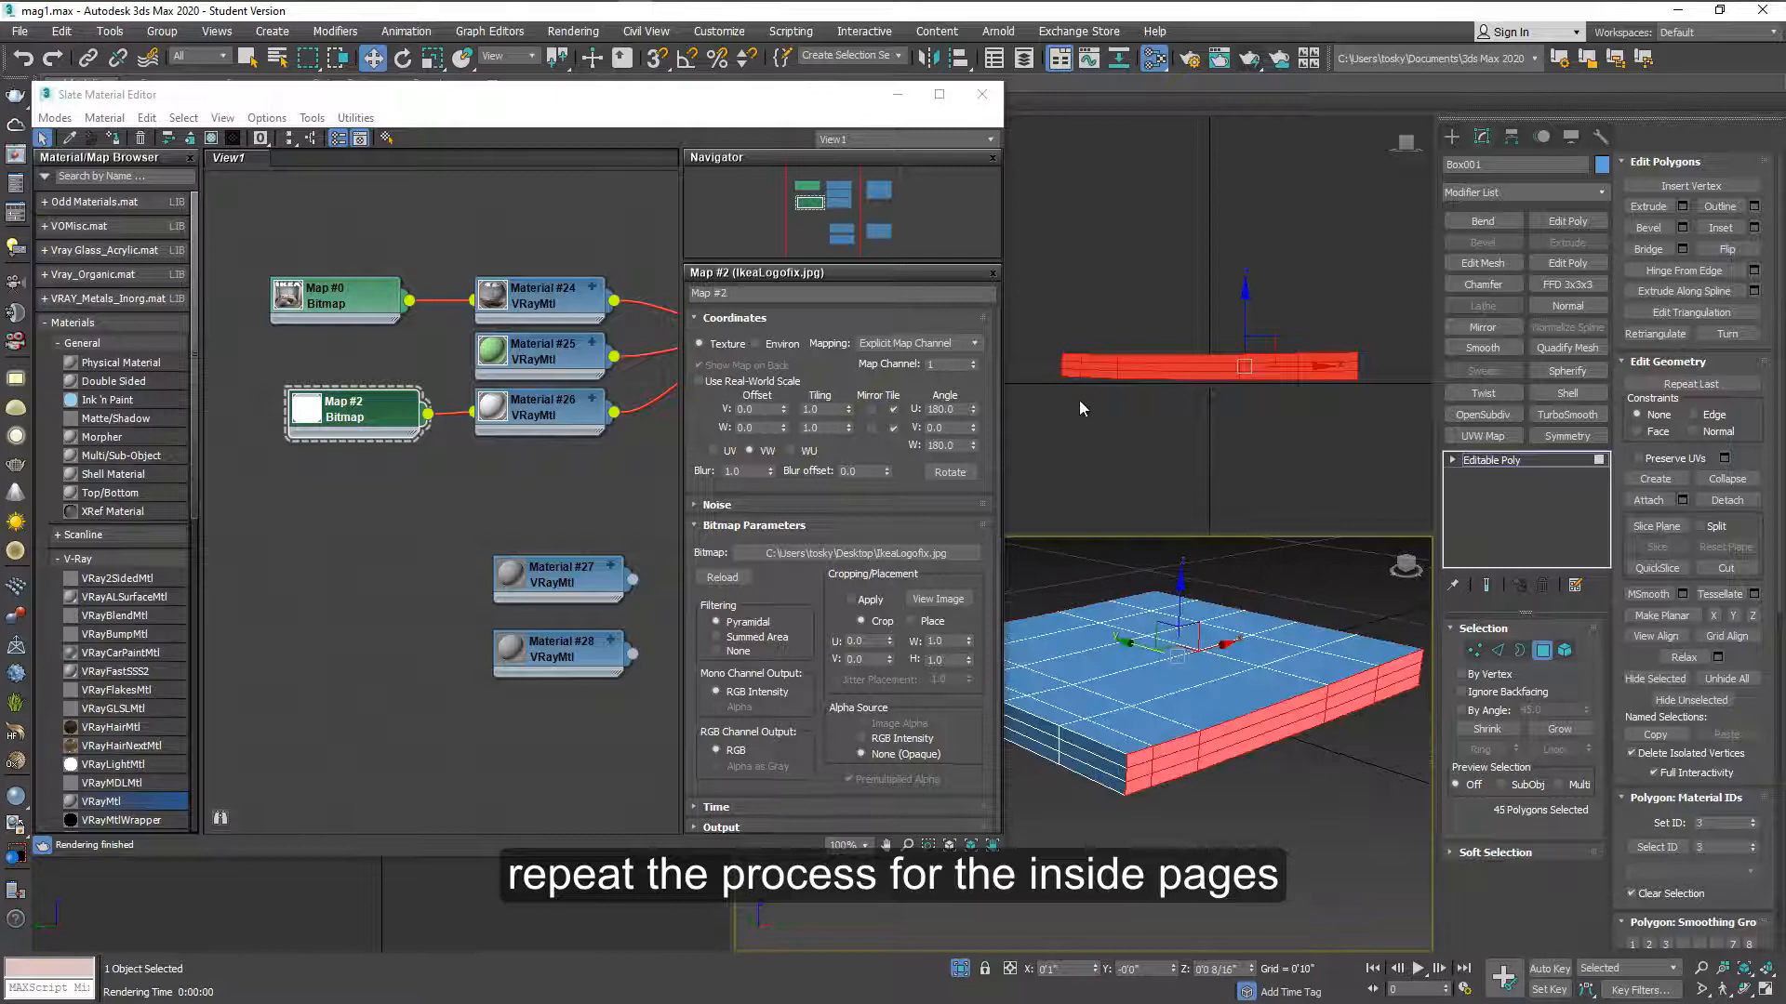
left_click_drag(1052, 359, 1366, 373)
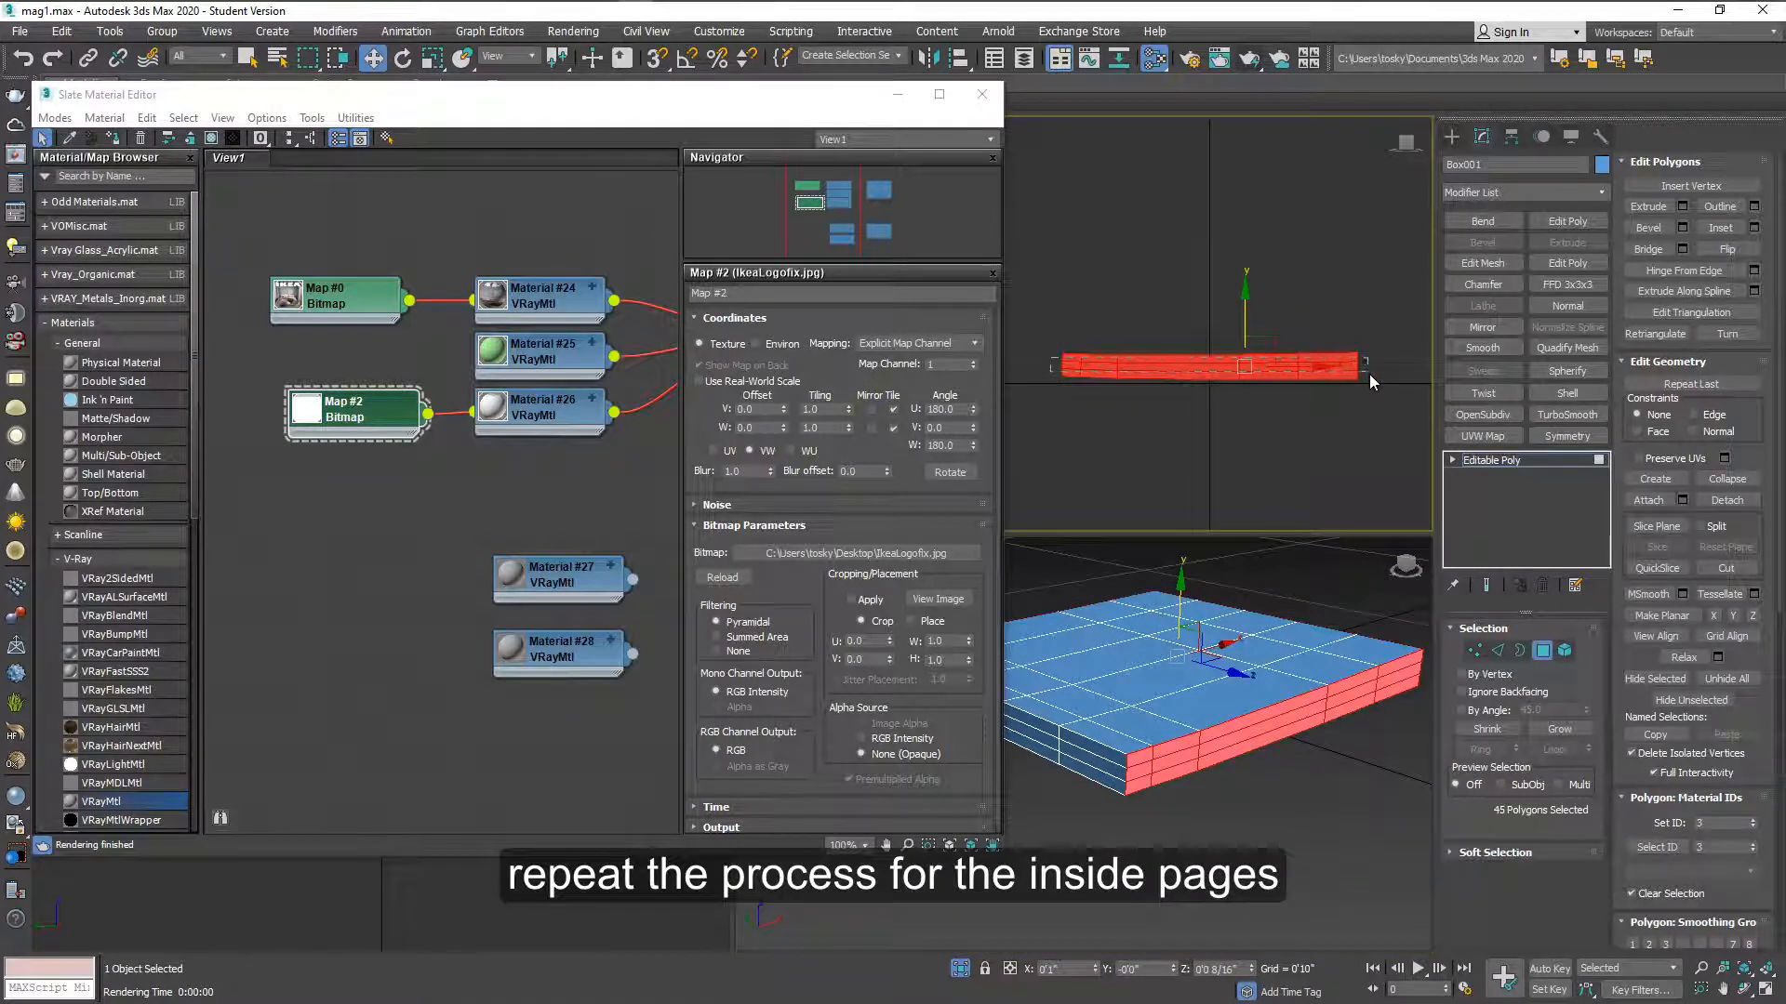
left_click(1754, 828)
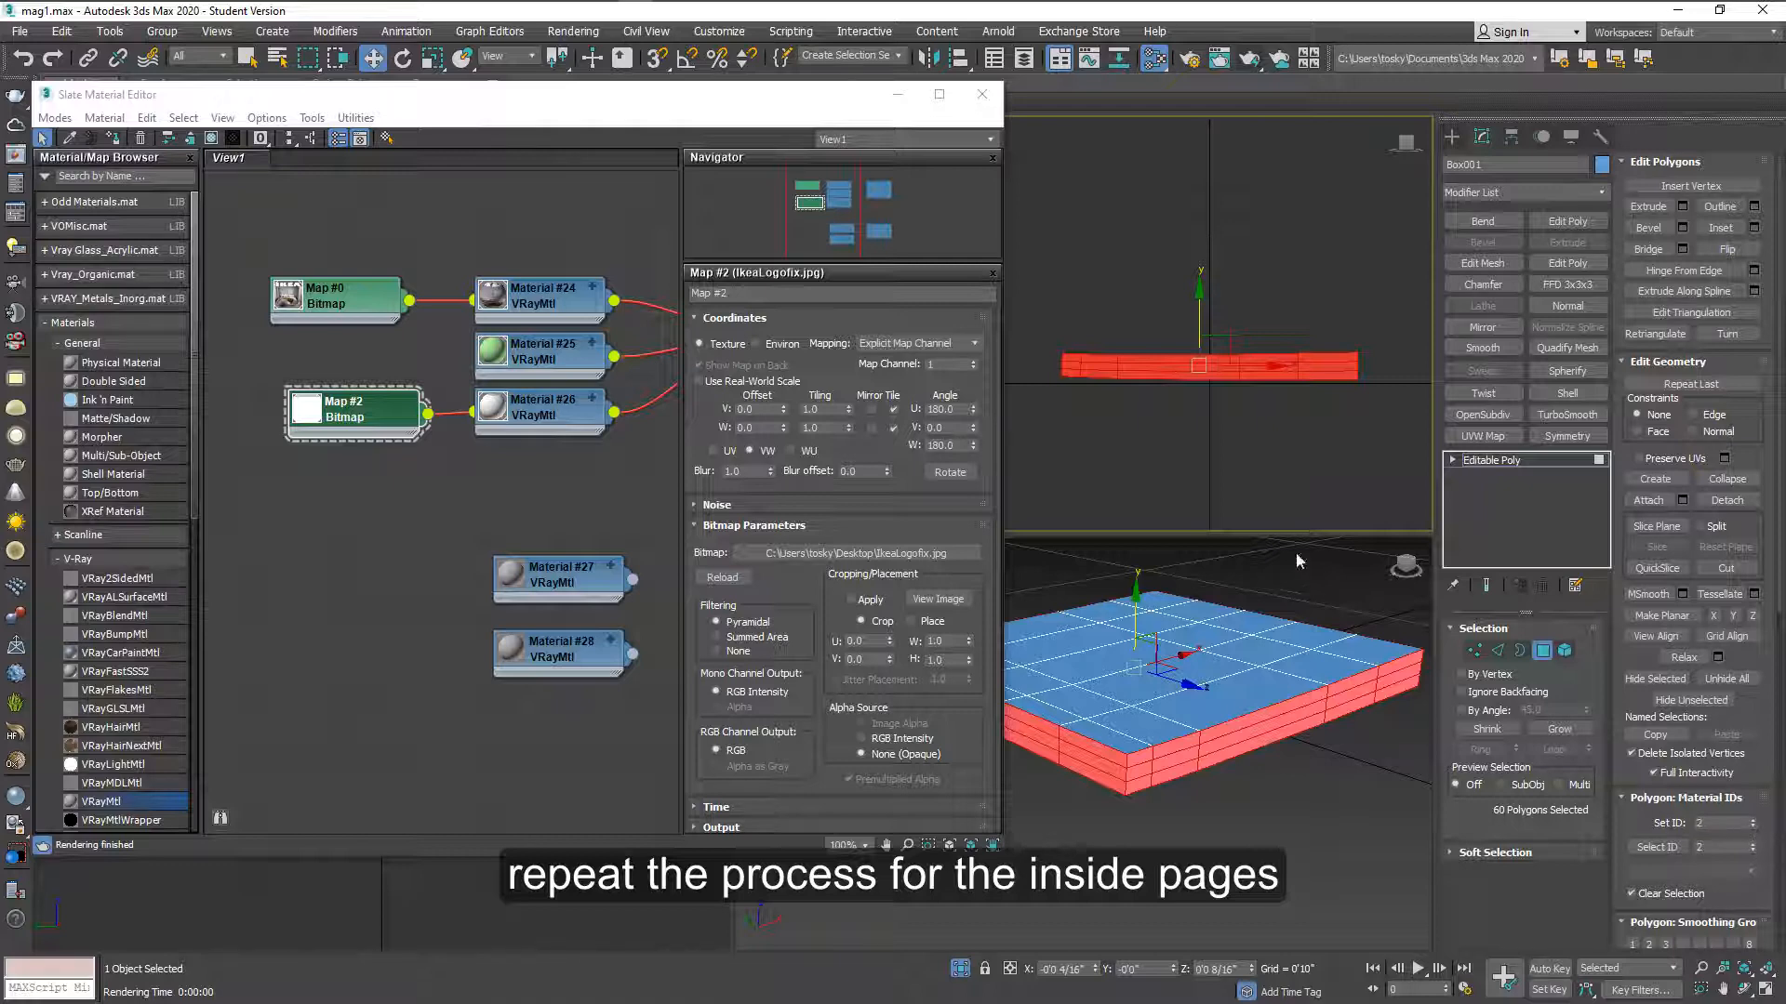
left_click(1300, 609)
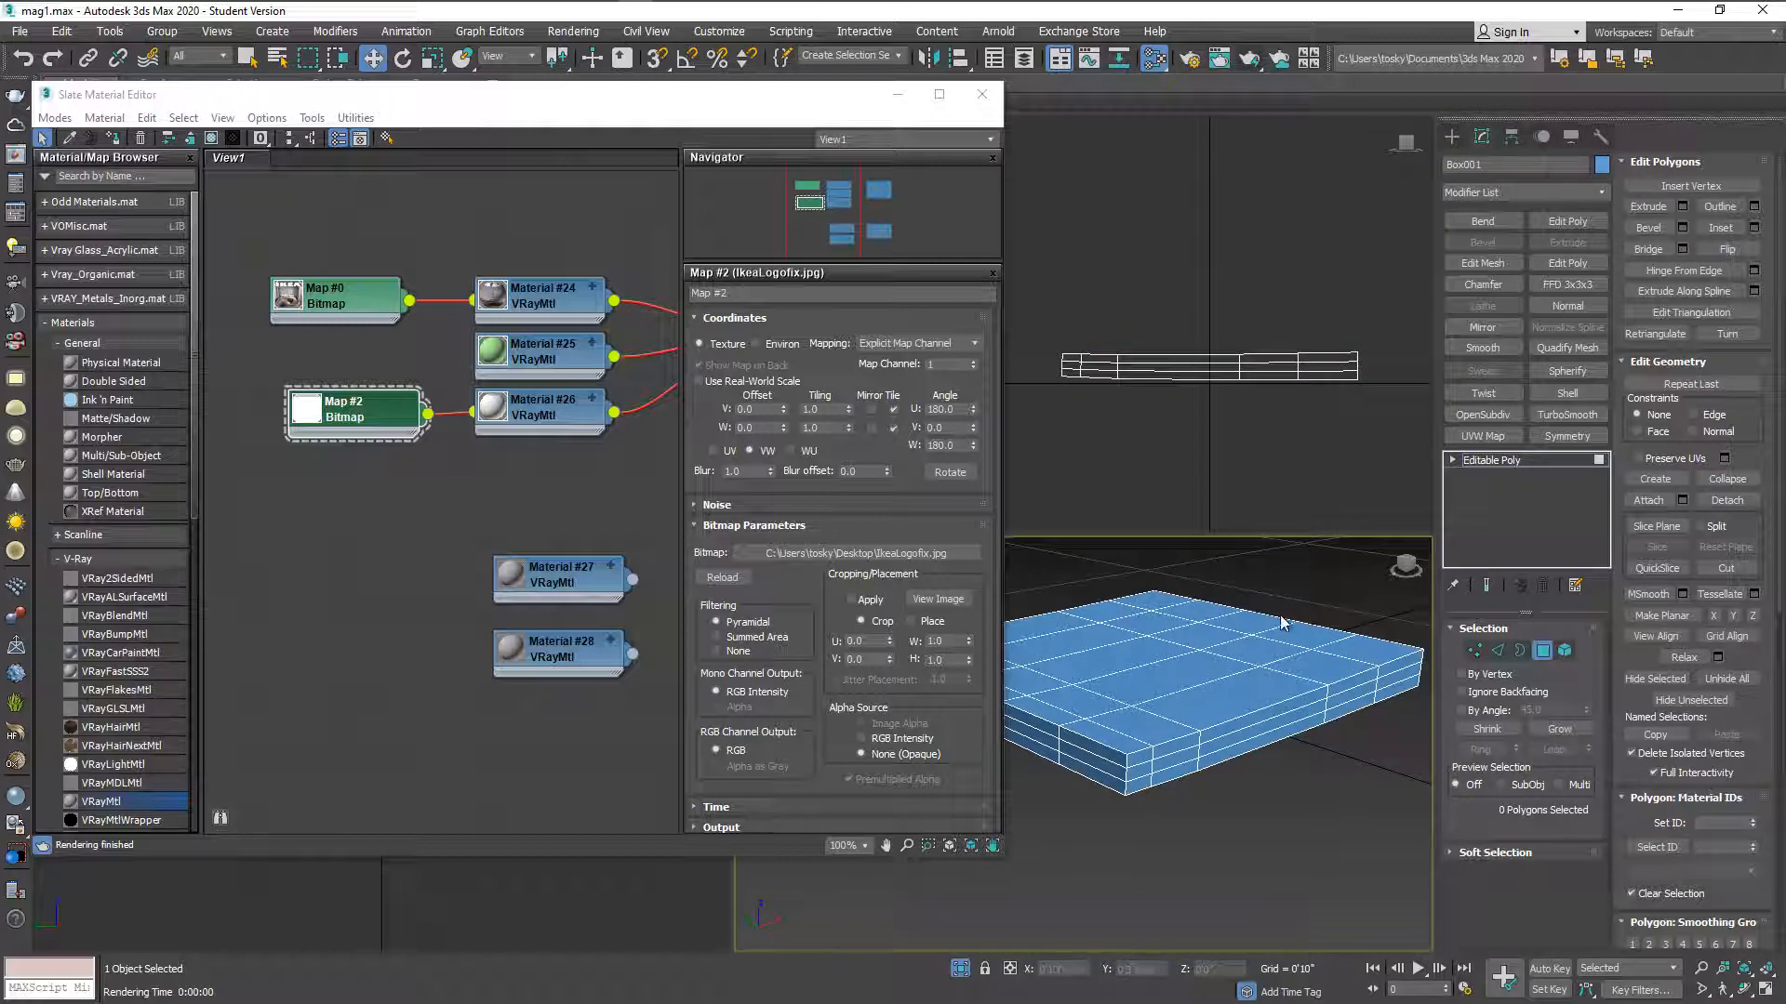
- Wire Materials #27 and #28 into Material #23 slots 1 and 2 and assign it to the pages block
middle_click_drag(567, 536, 516, 488)
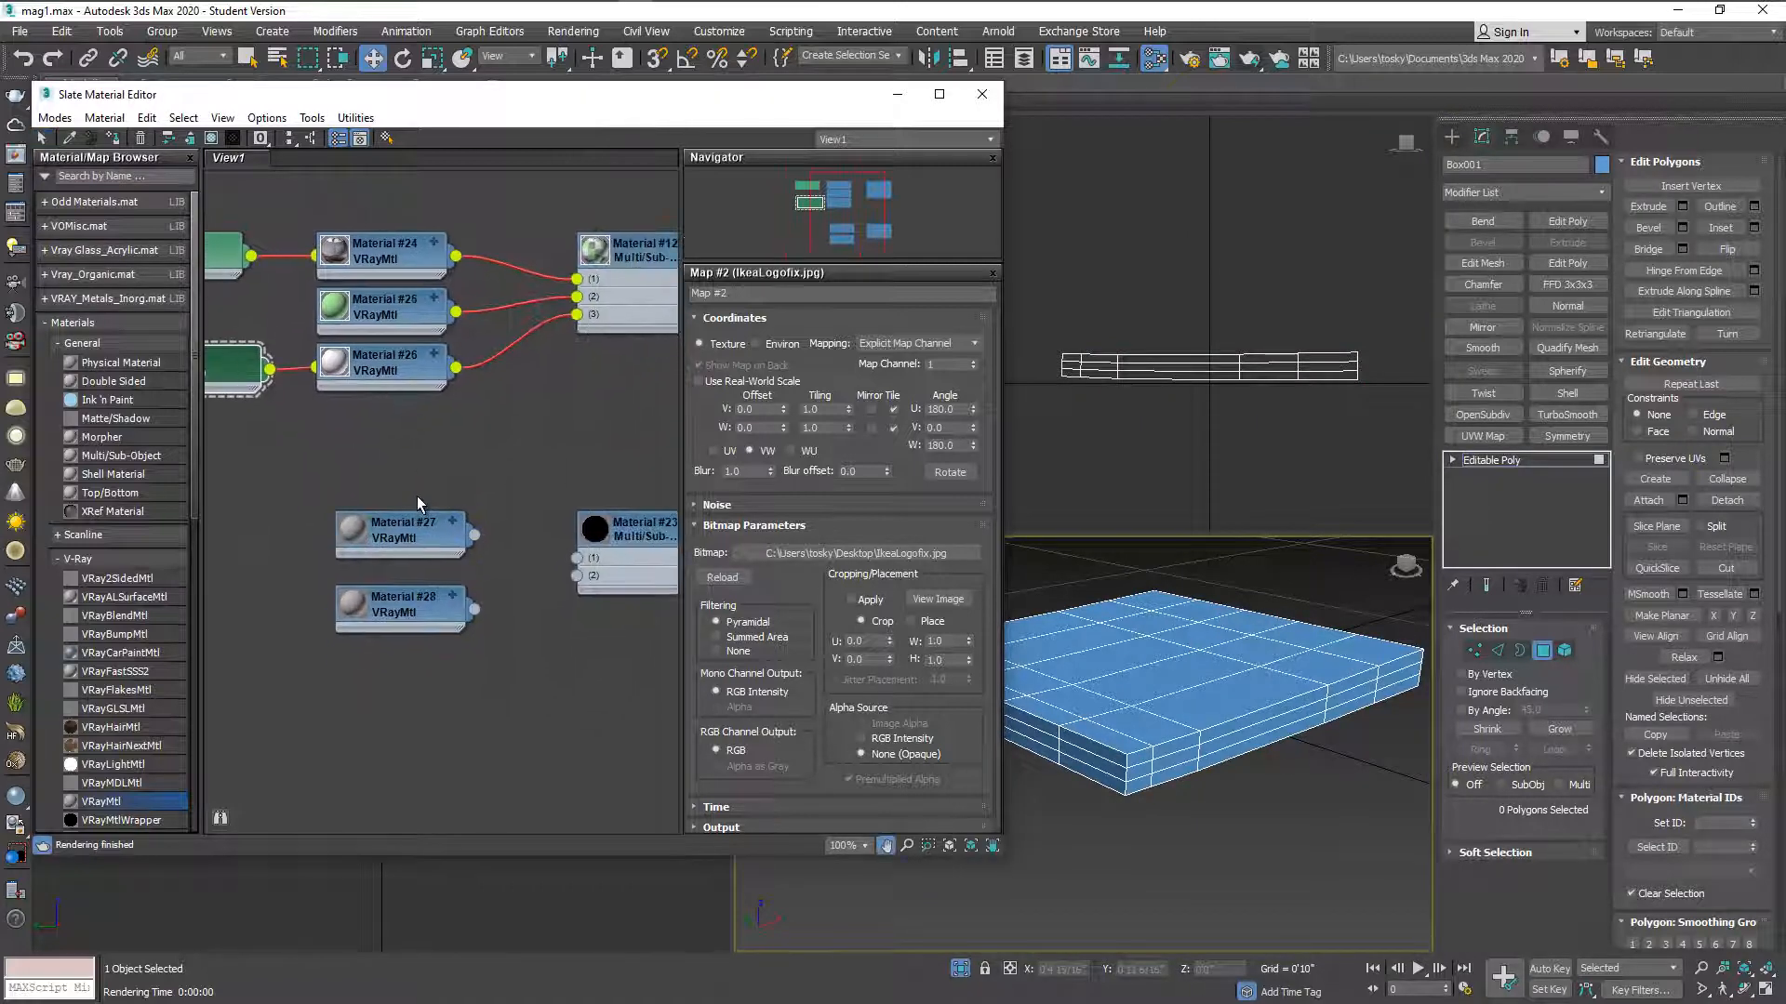
left_click(402, 607)
left_click_drag(474, 536, 576, 559)
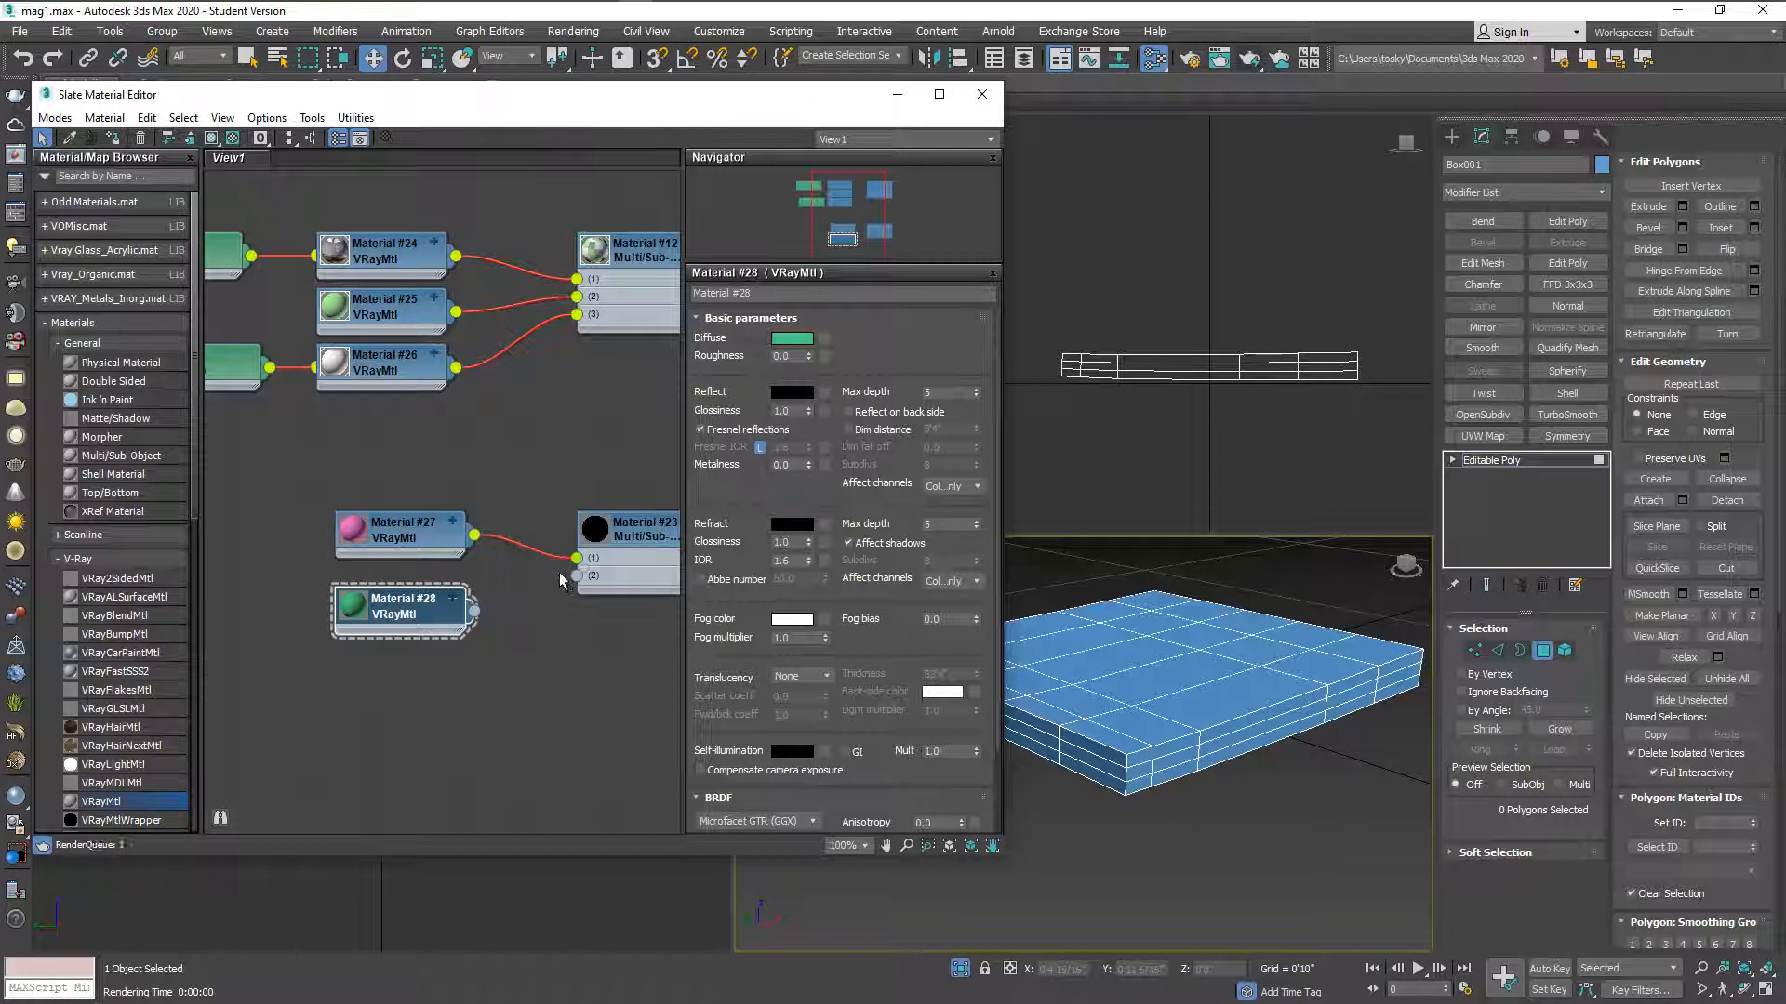
mouse_move(475, 610)
left_mouse_down()
mouse_move(572, 594)
mouse_move(576, 576)
left_mouse_up()
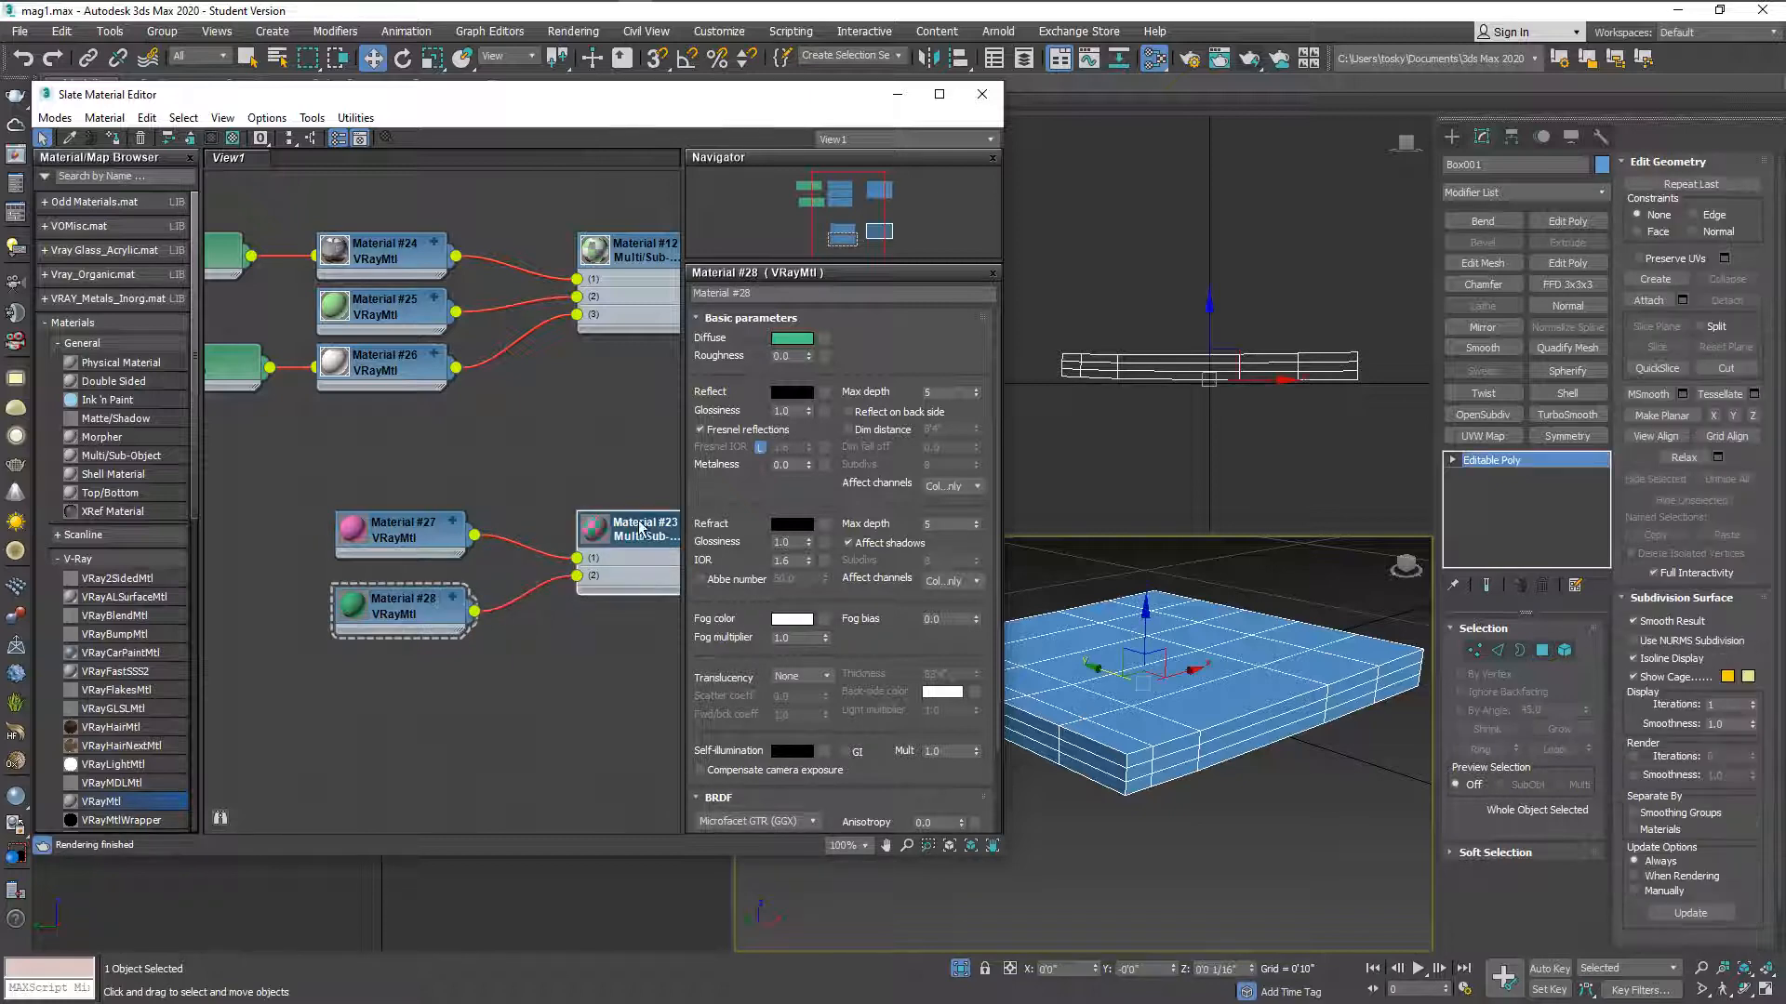
left_click(113, 139)
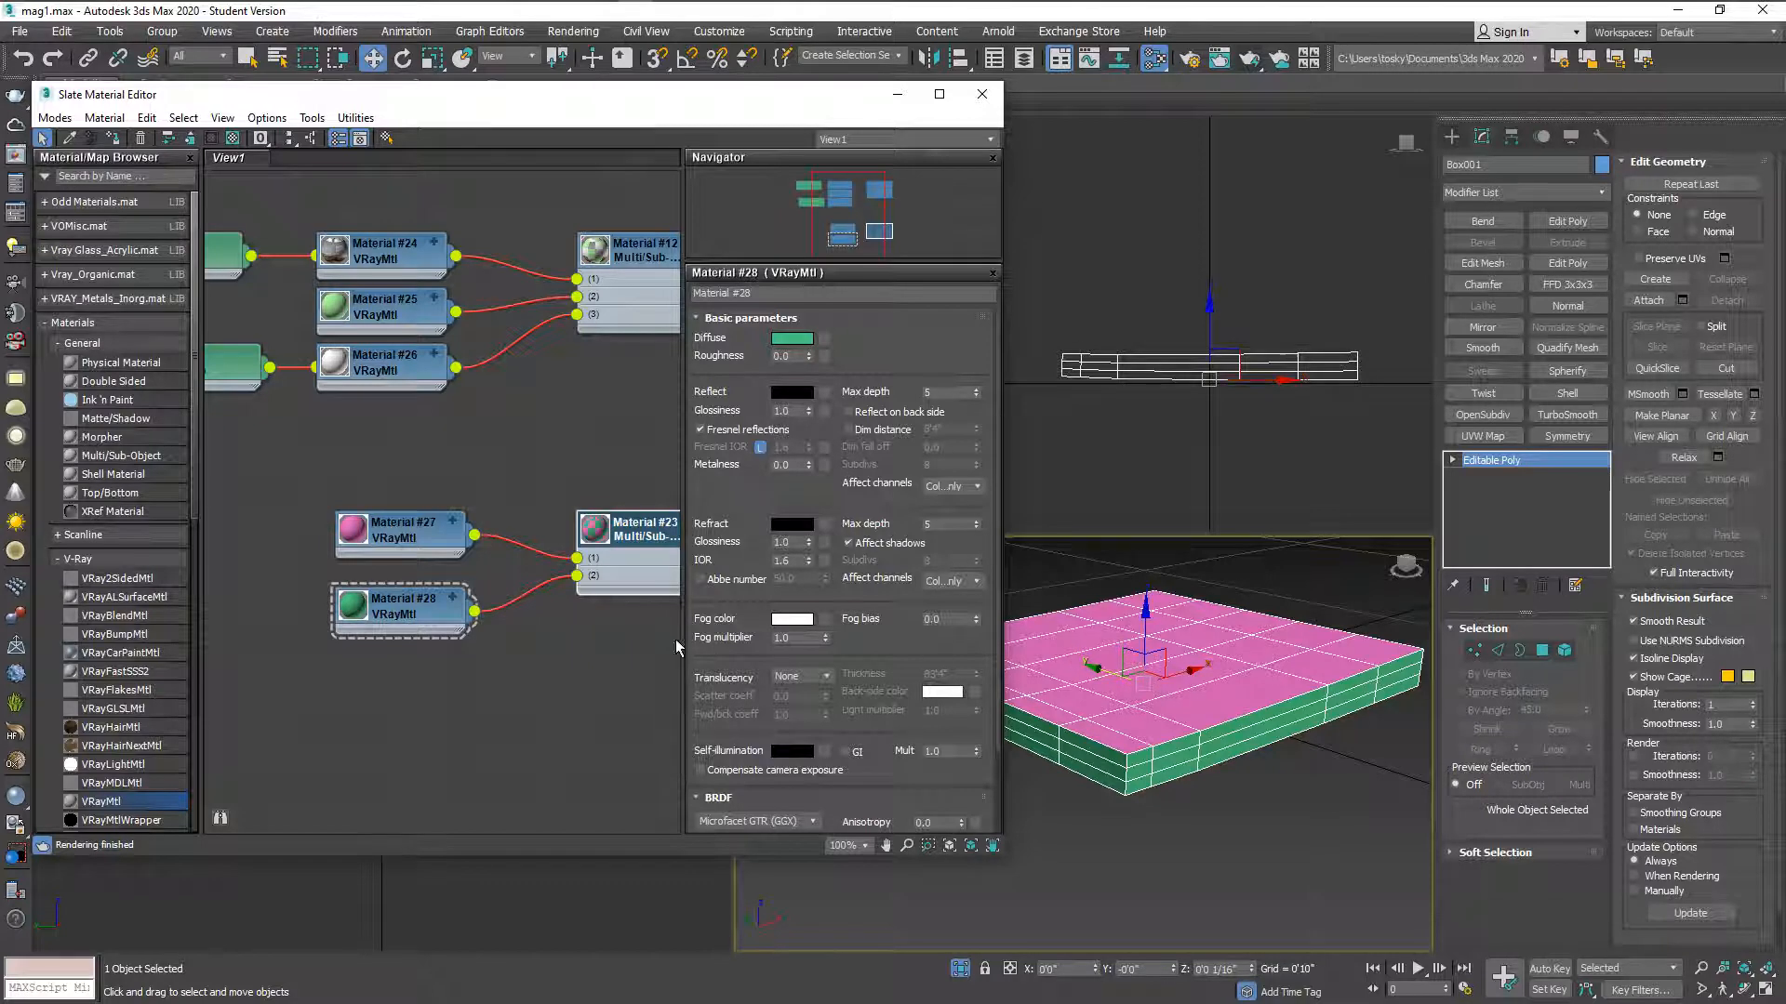
- Feed the page image bitmap into Material #27's diffuse and load magazine_edge.jpg as Map #4
middle_click_drag(522, 646, 639, 639)
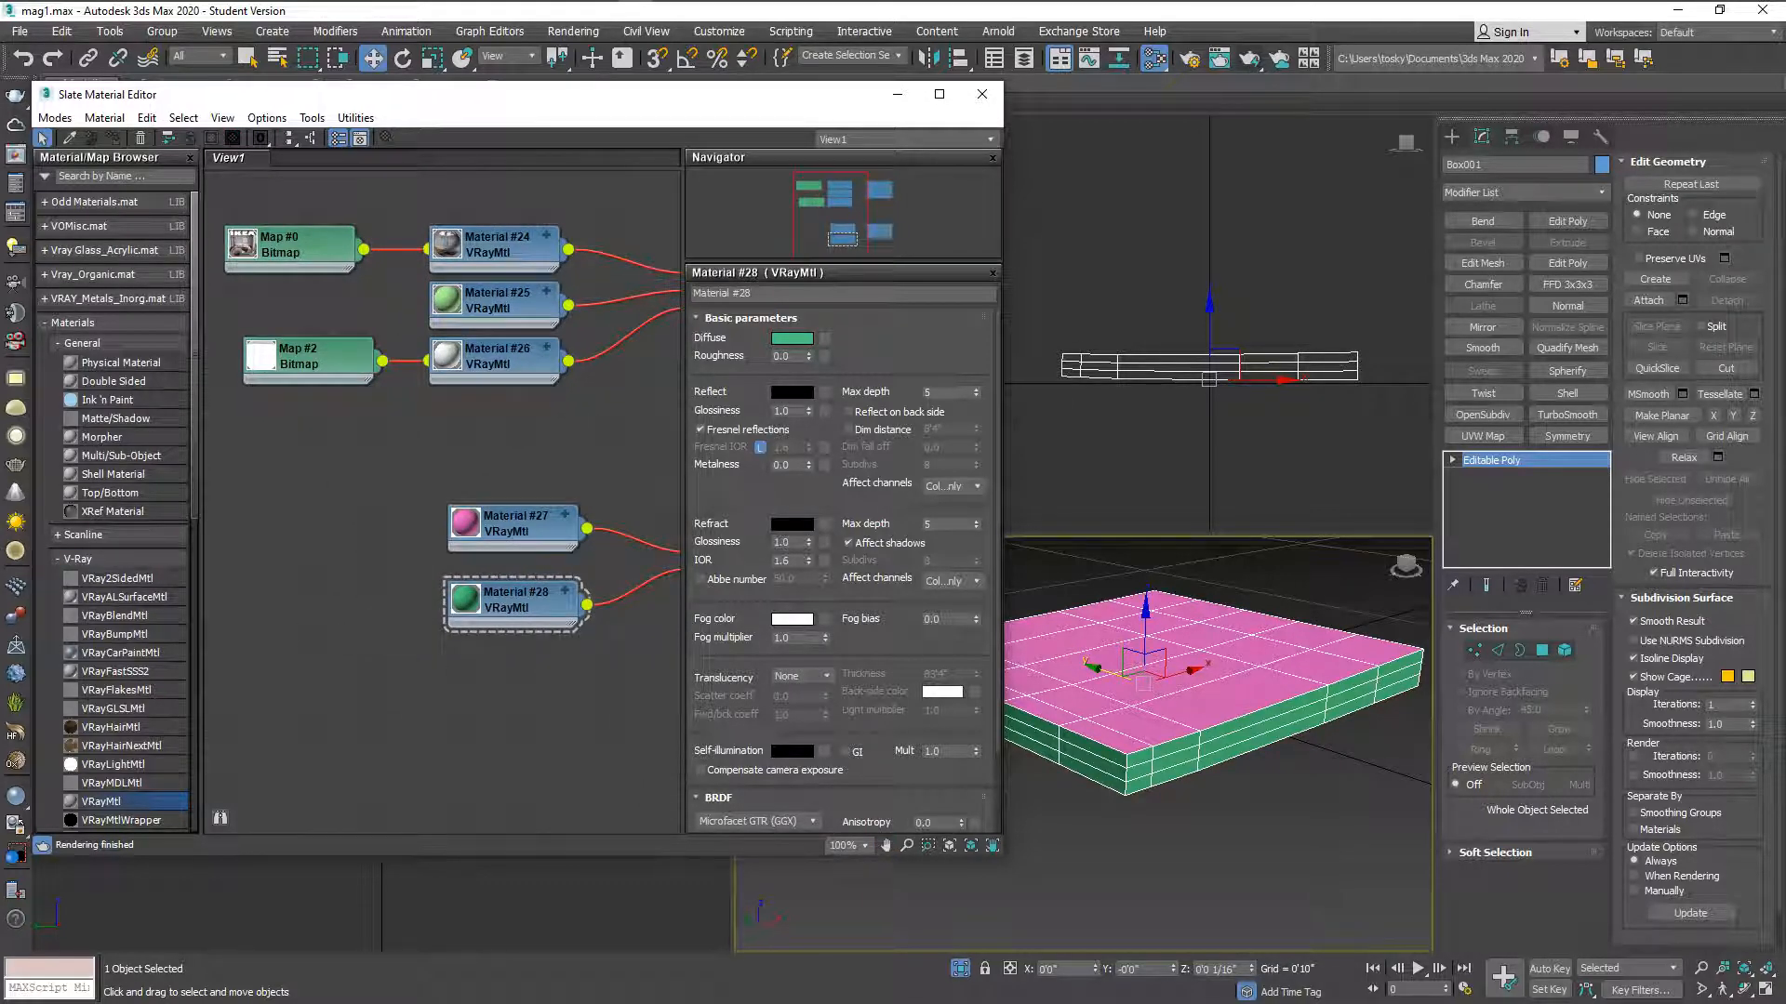
mouse_move(329, 516)
left_mouse_down()
mouse_move(413, 523)
mouse_move(448, 553)
left_mouse_up()
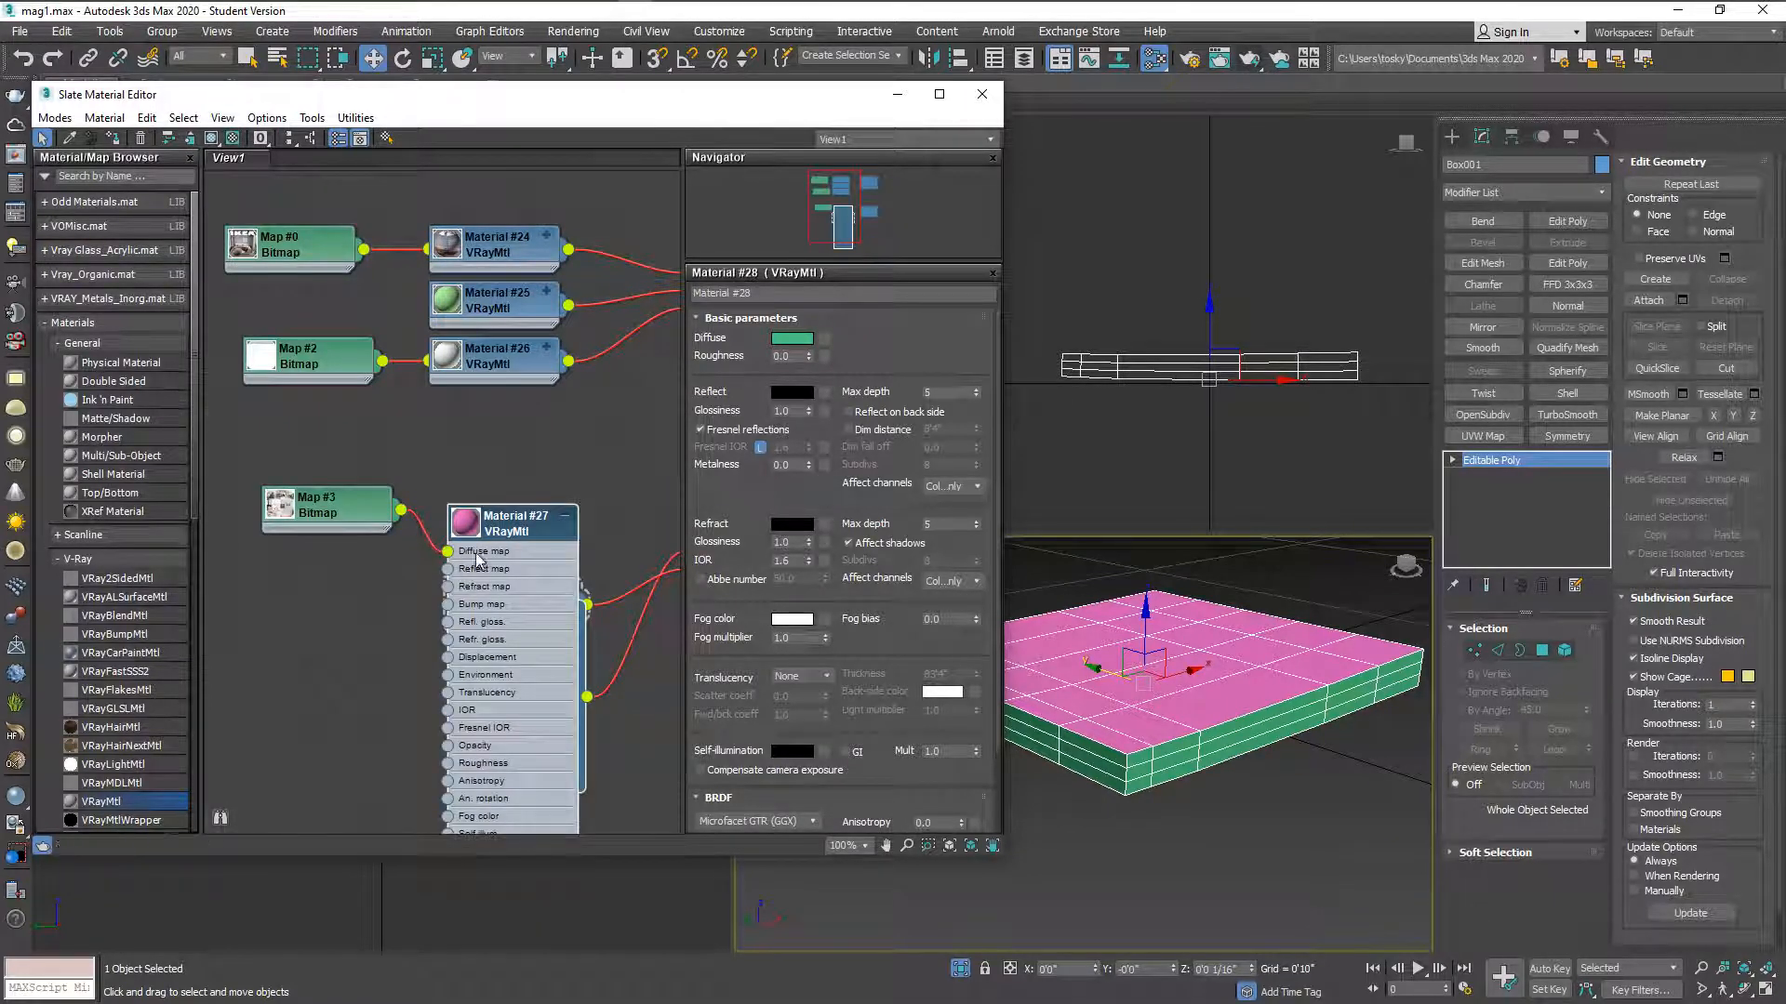
left_click(569, 520)
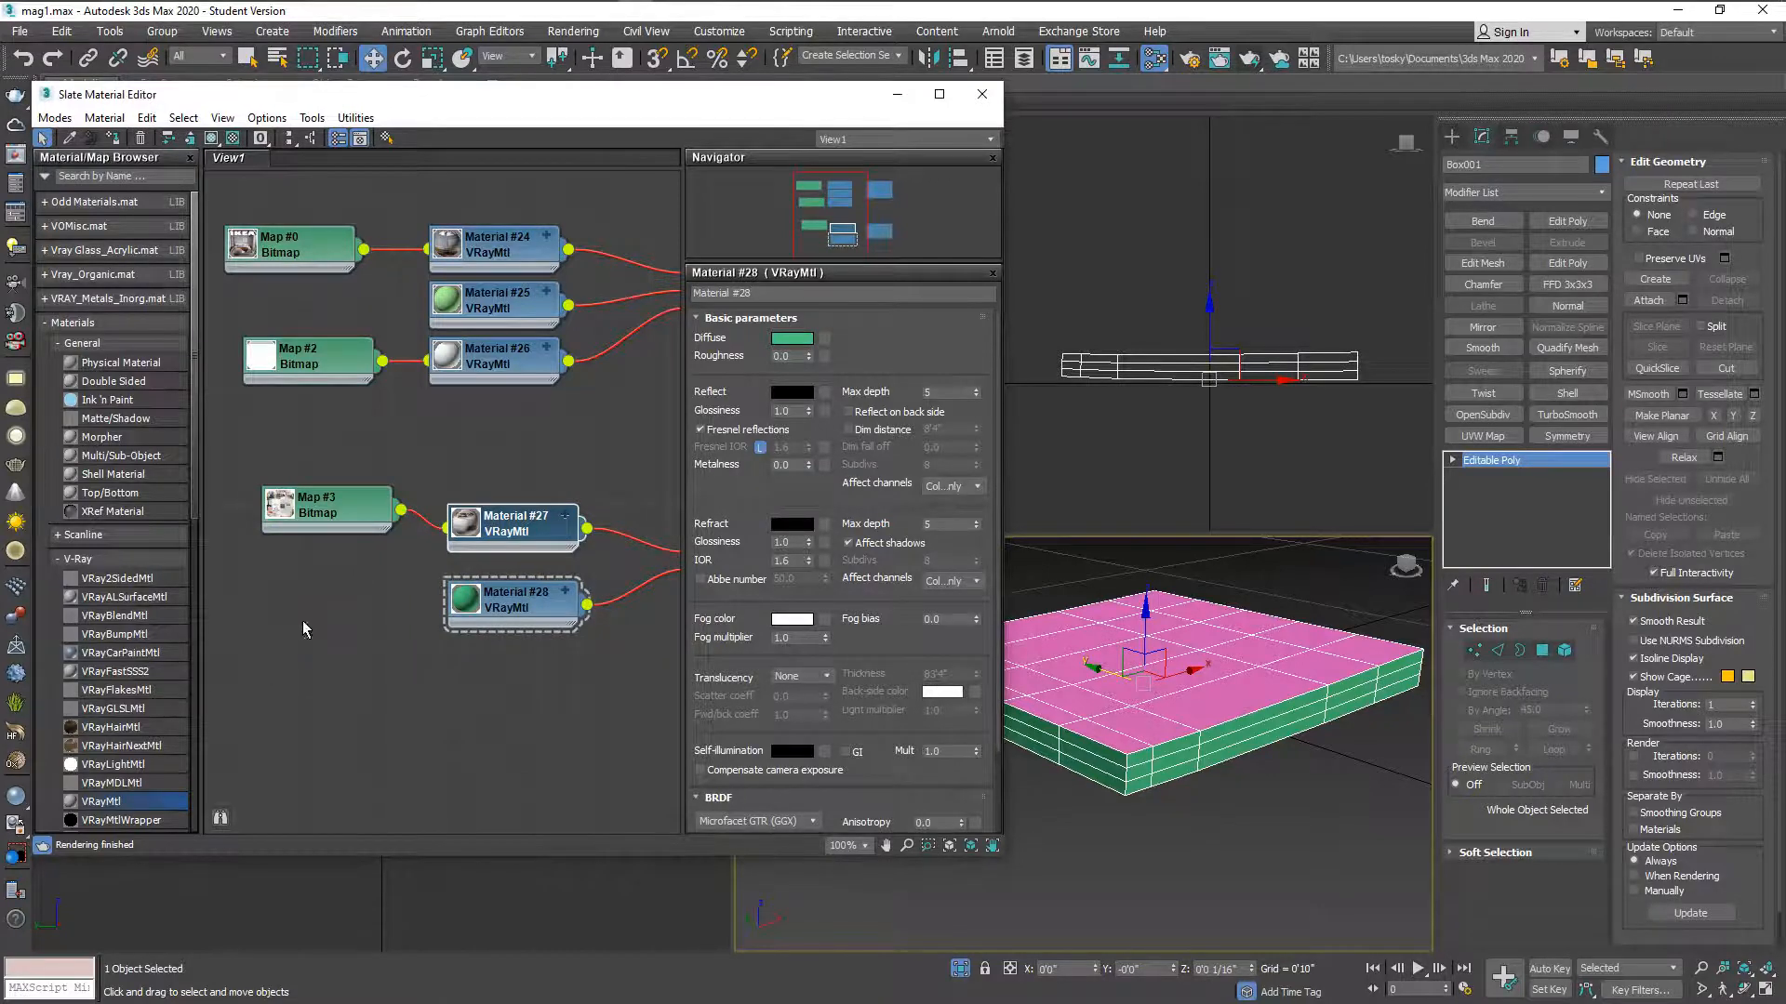
left_click_drag(84, 93, 308, 626)
left_click(341, 628)
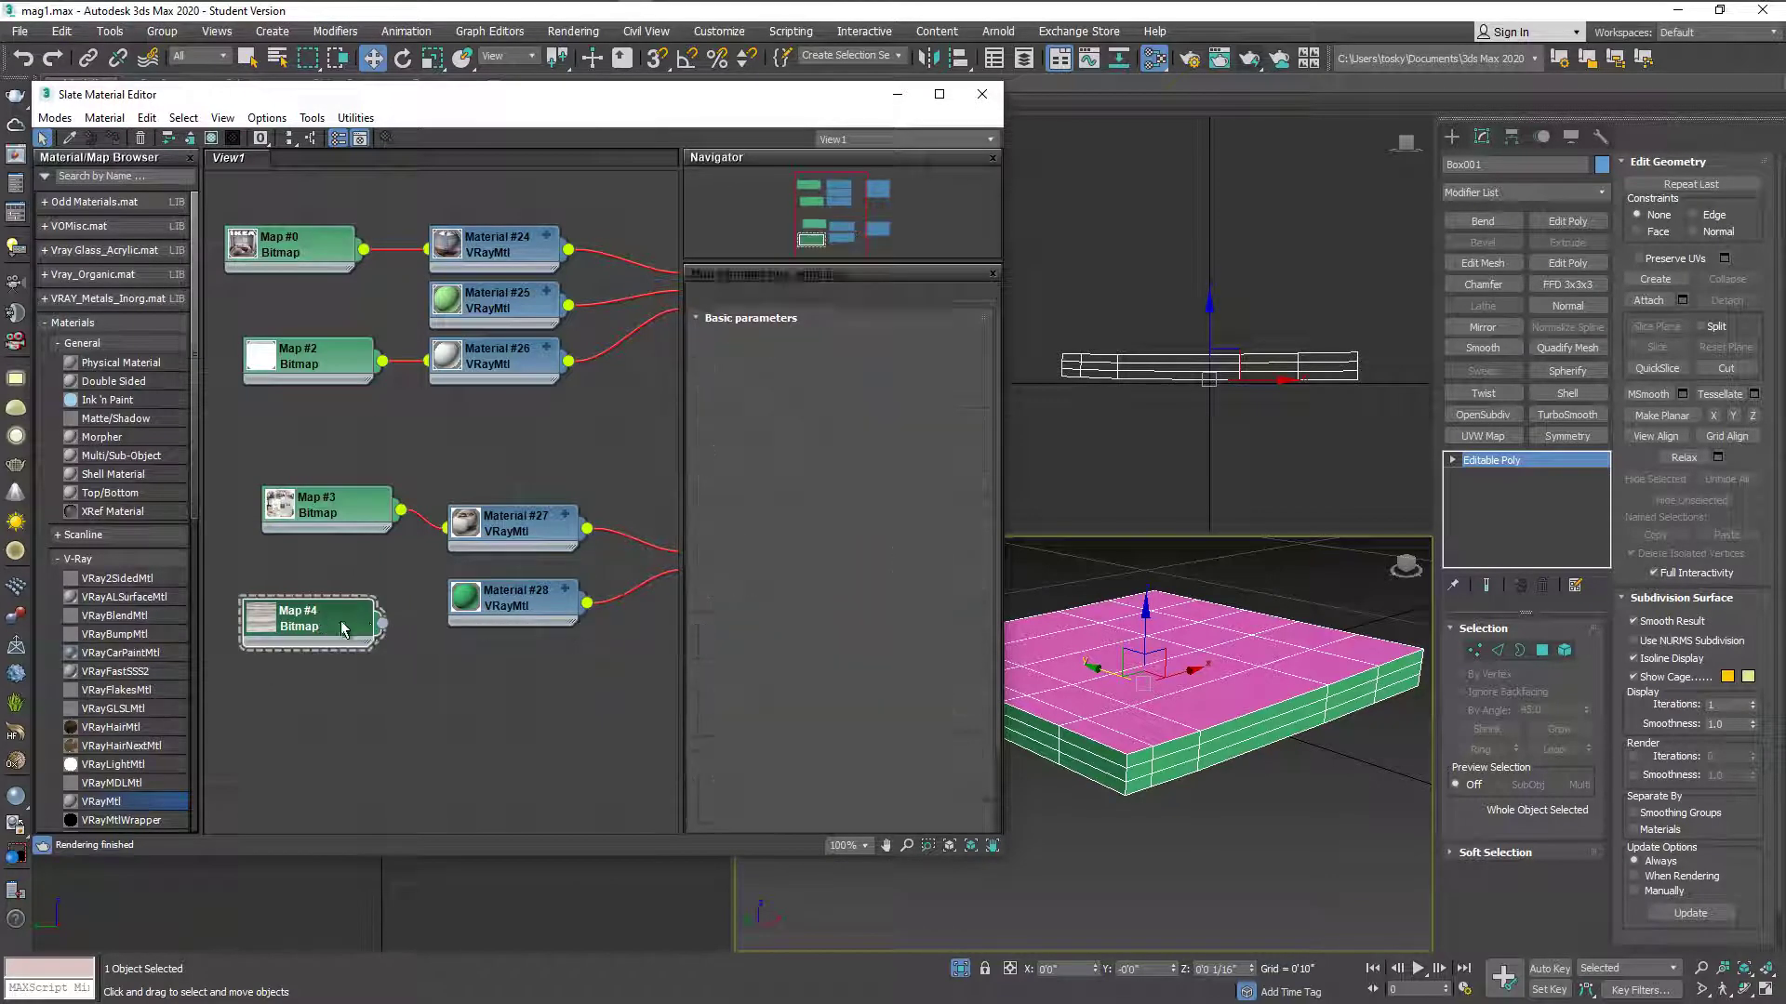
- Wire Map #4 into Material #28's Diffuse and crop magazine_edge.jpg to a thin band of stacked pages
left_click(568, 589)
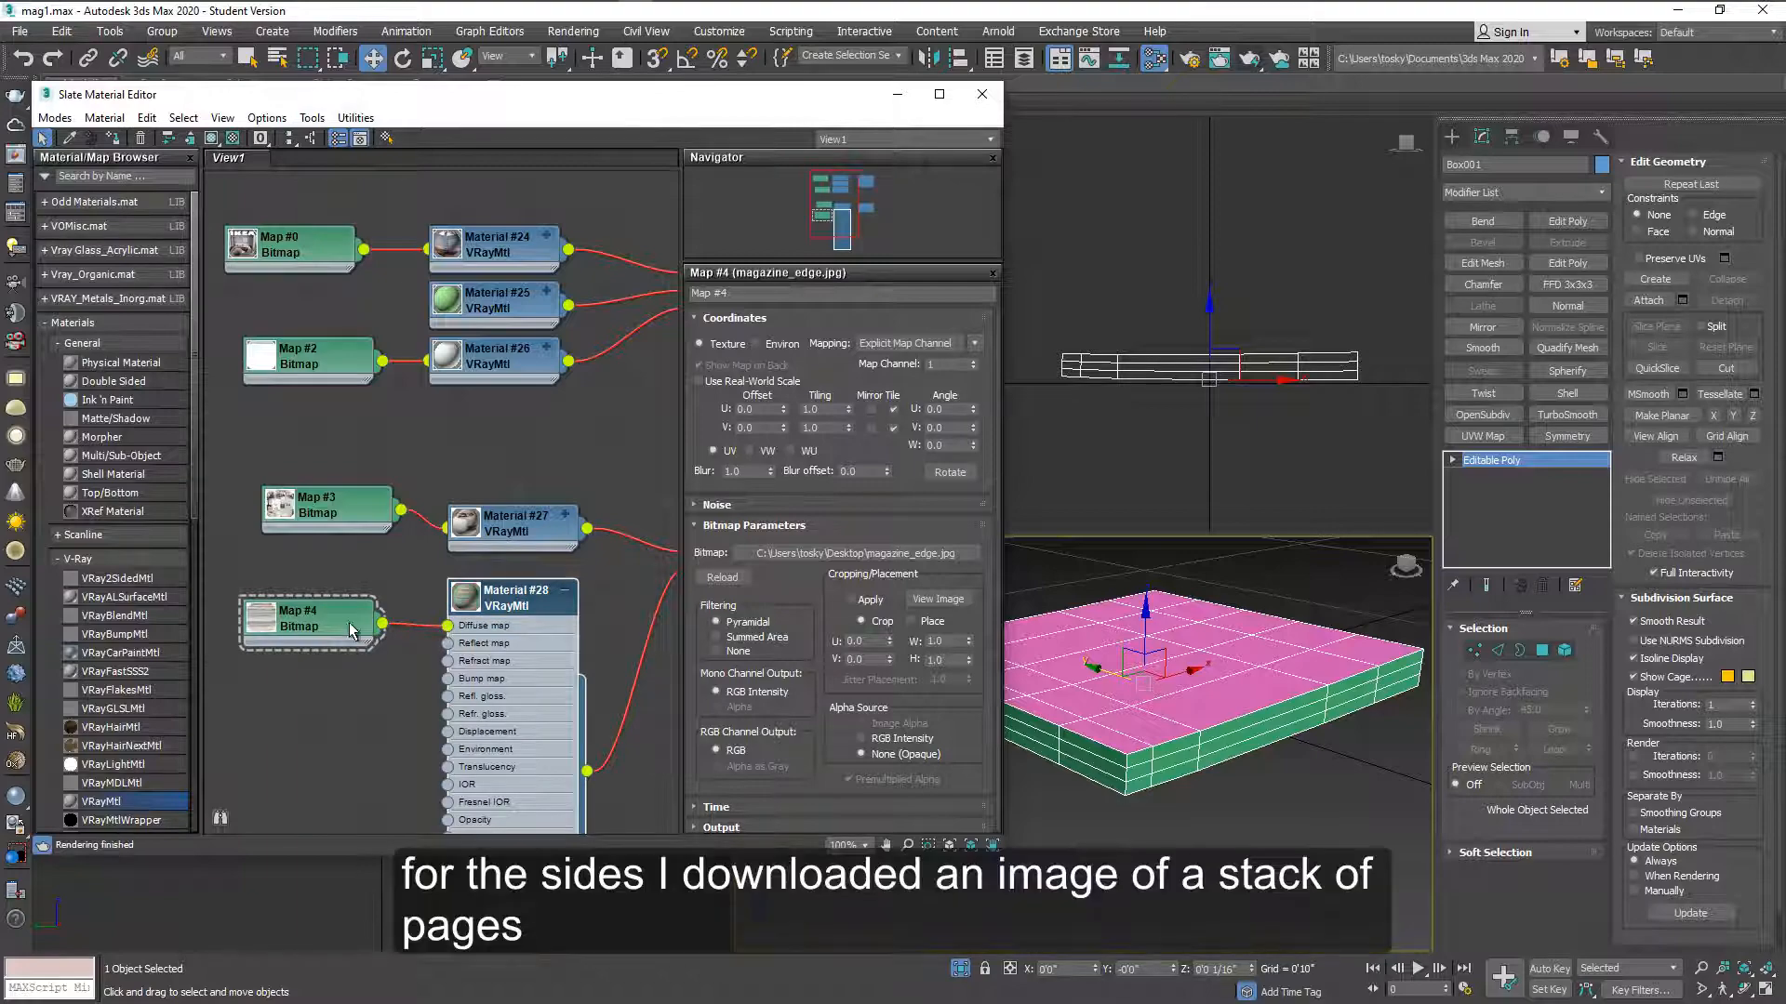
left_click(937, 599)
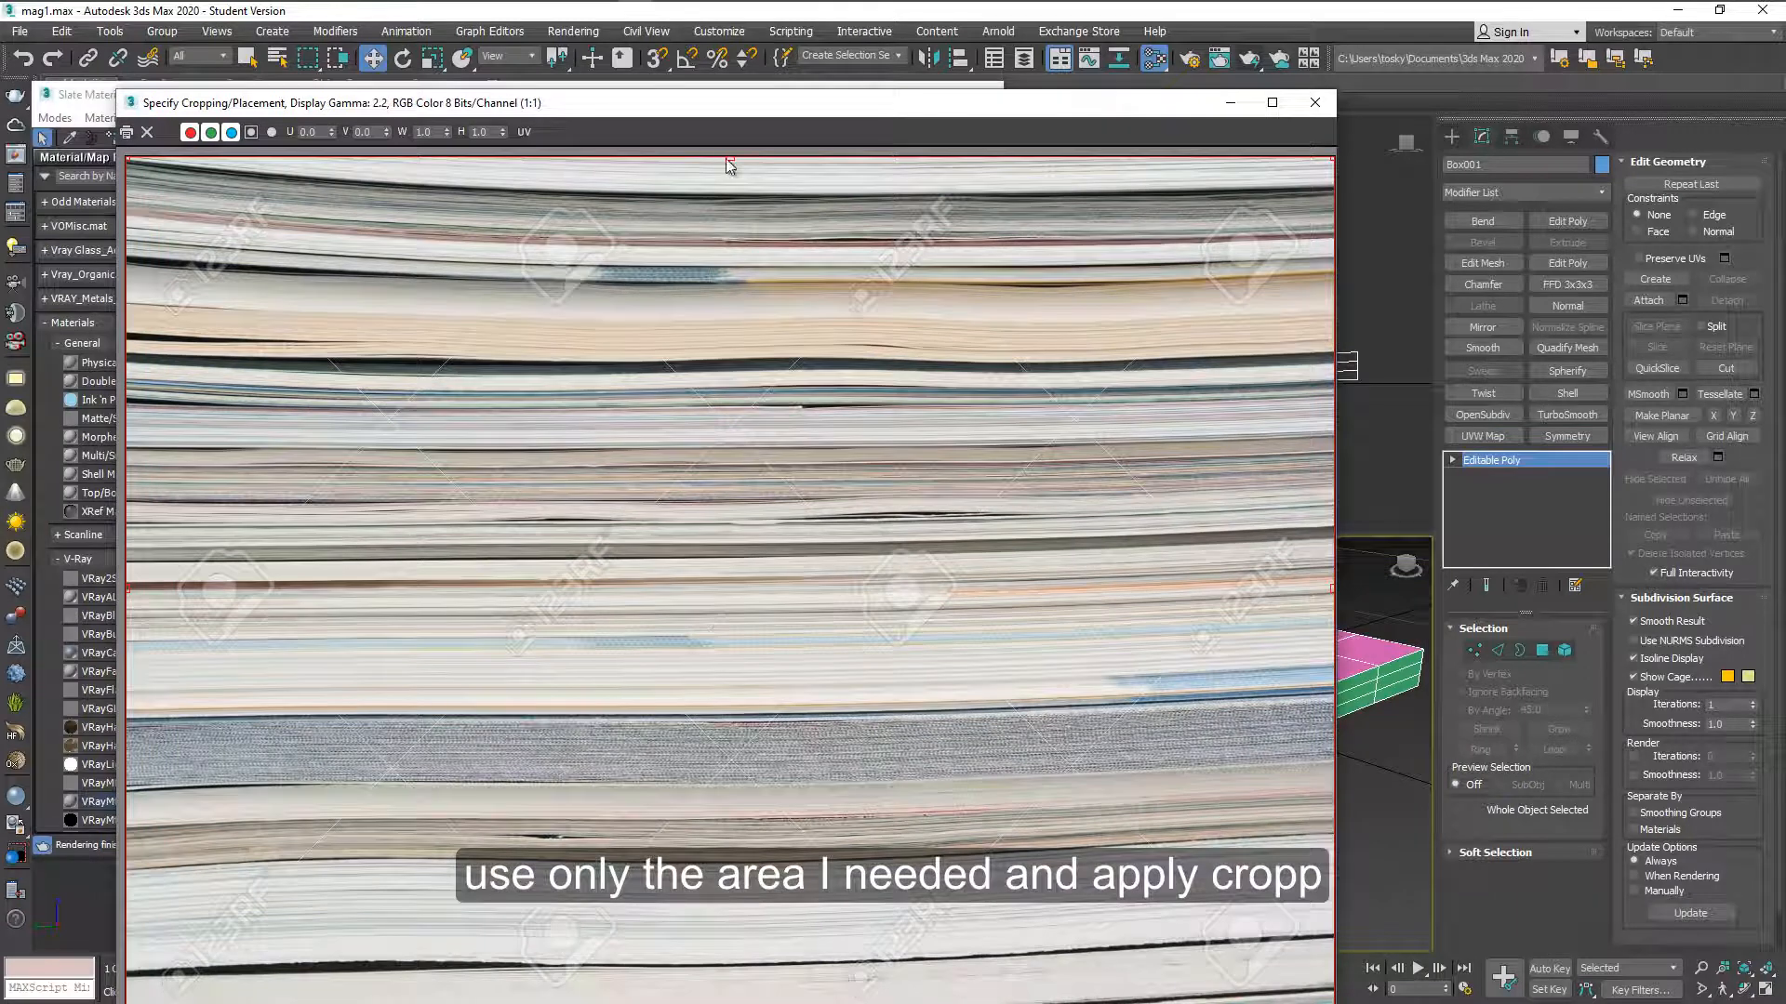
left_click_drag(729, 170, 729, 458)
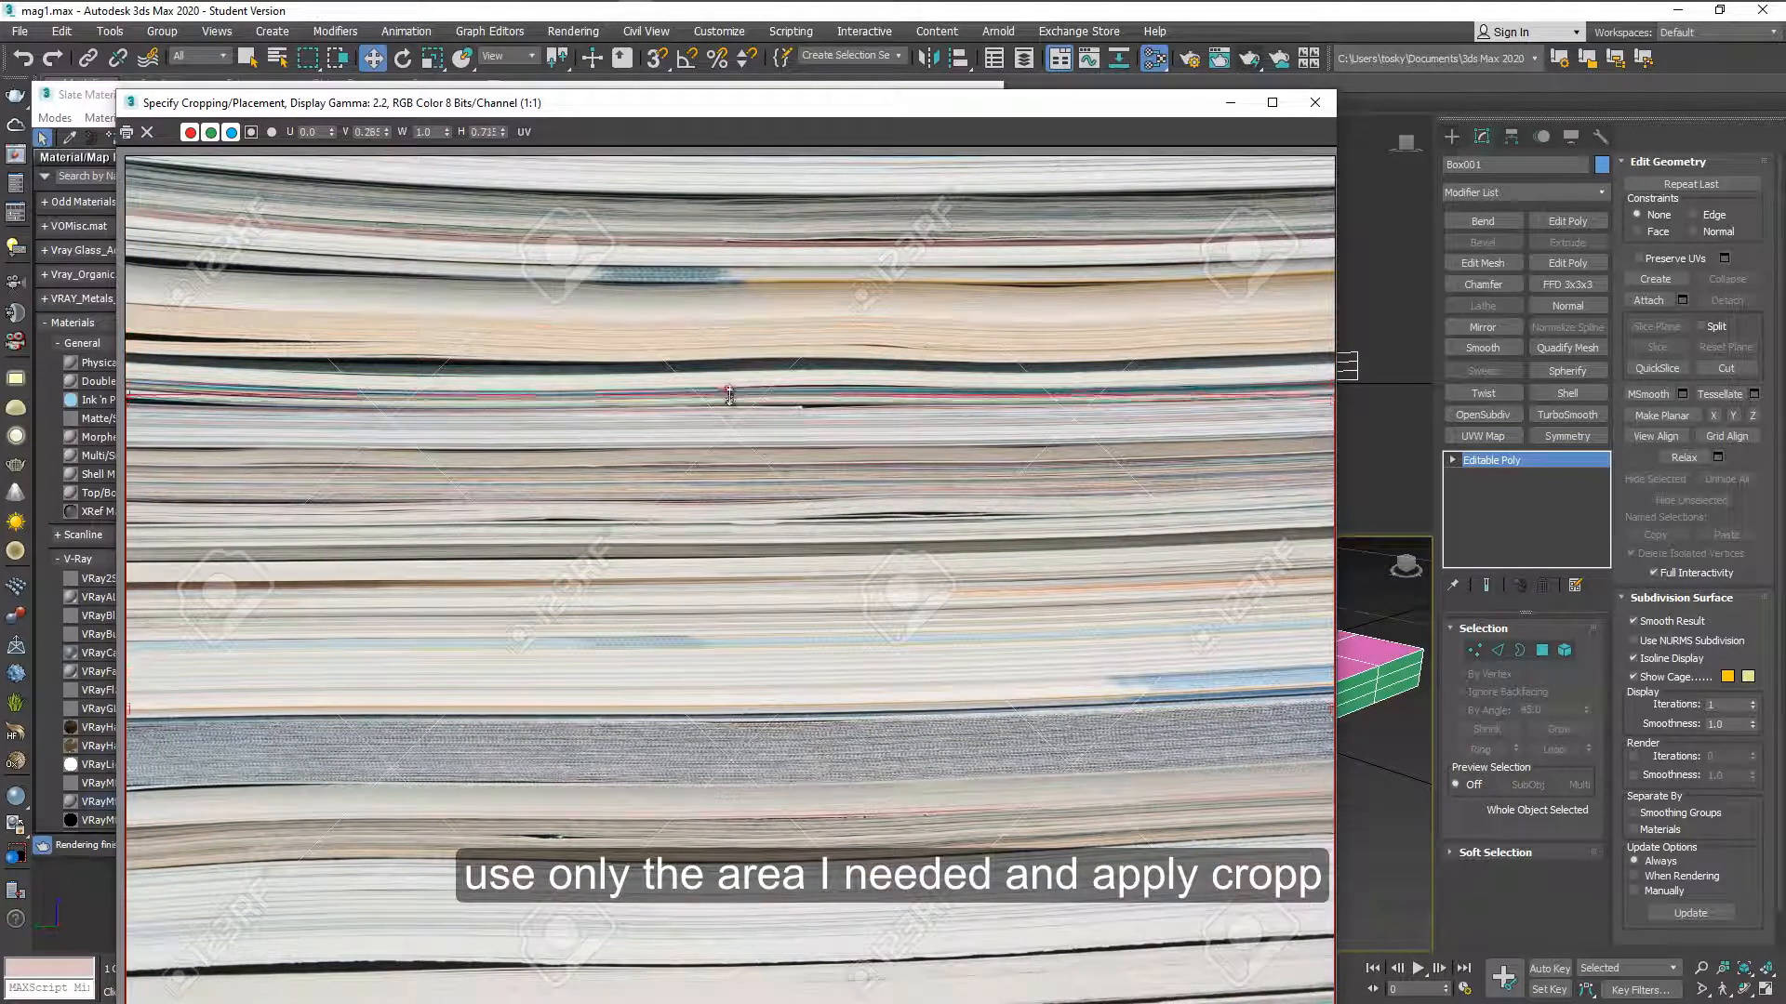
left_click_drag(735, 103, 739, 31)
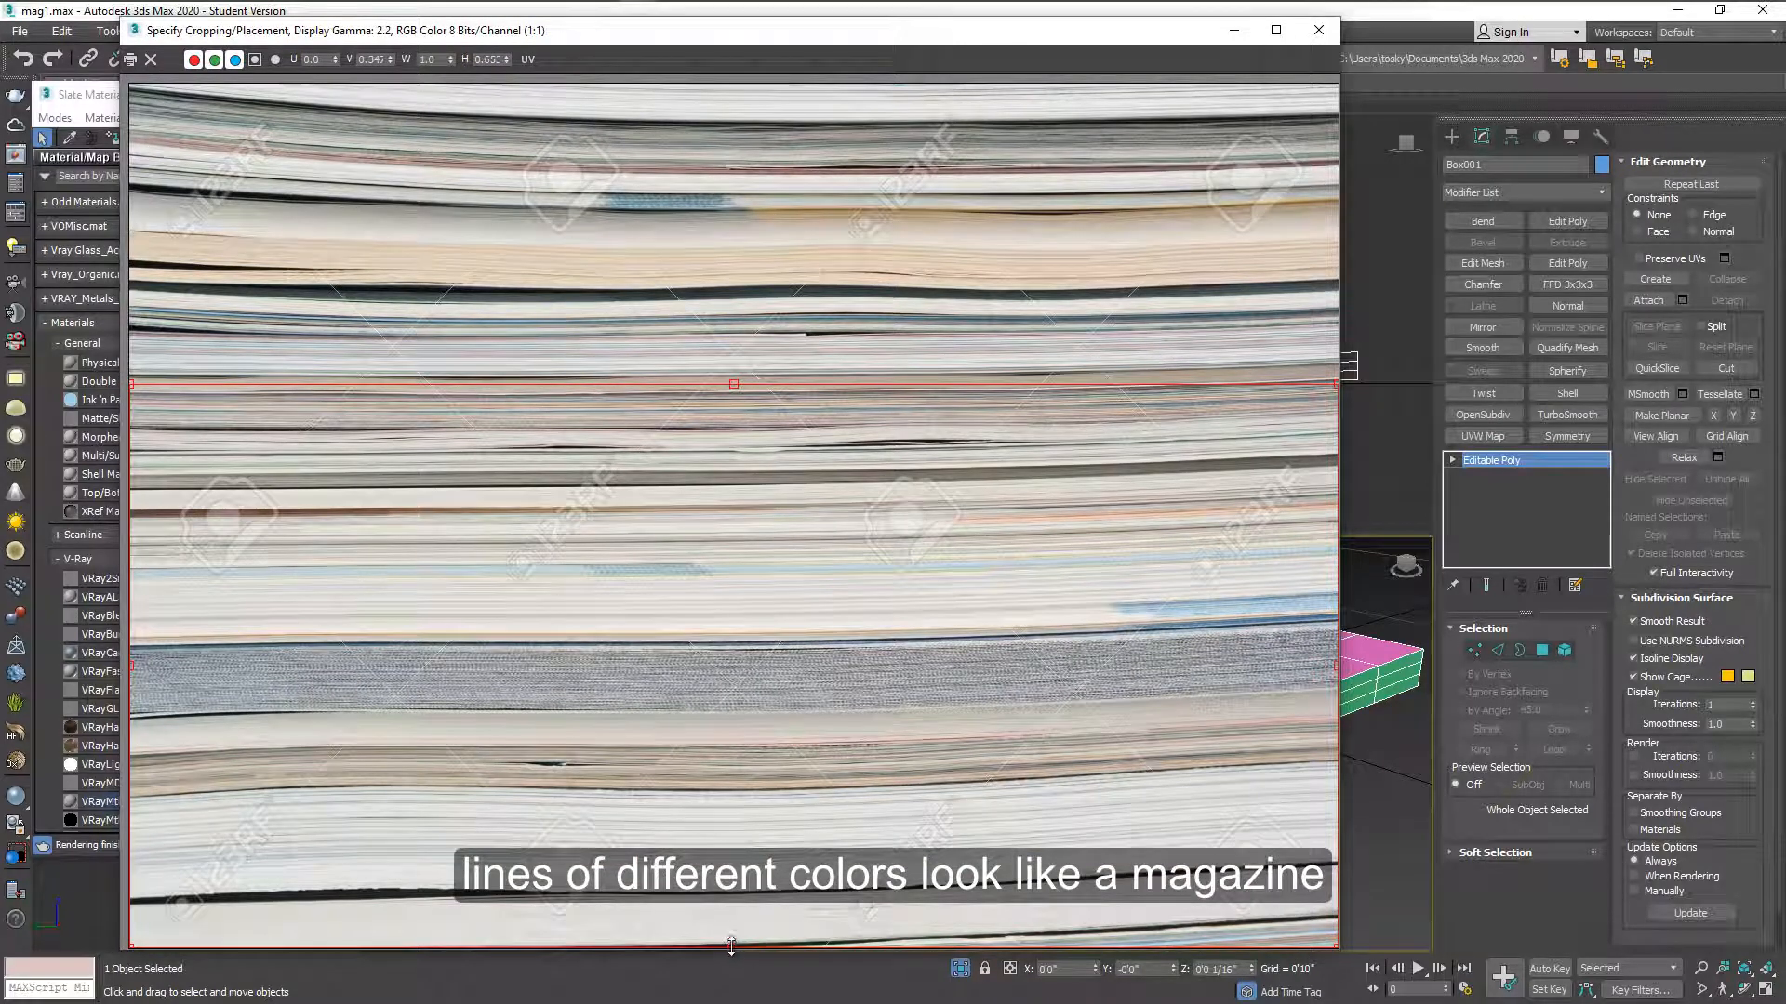
left_click_drag(732, 947, 746, 423)
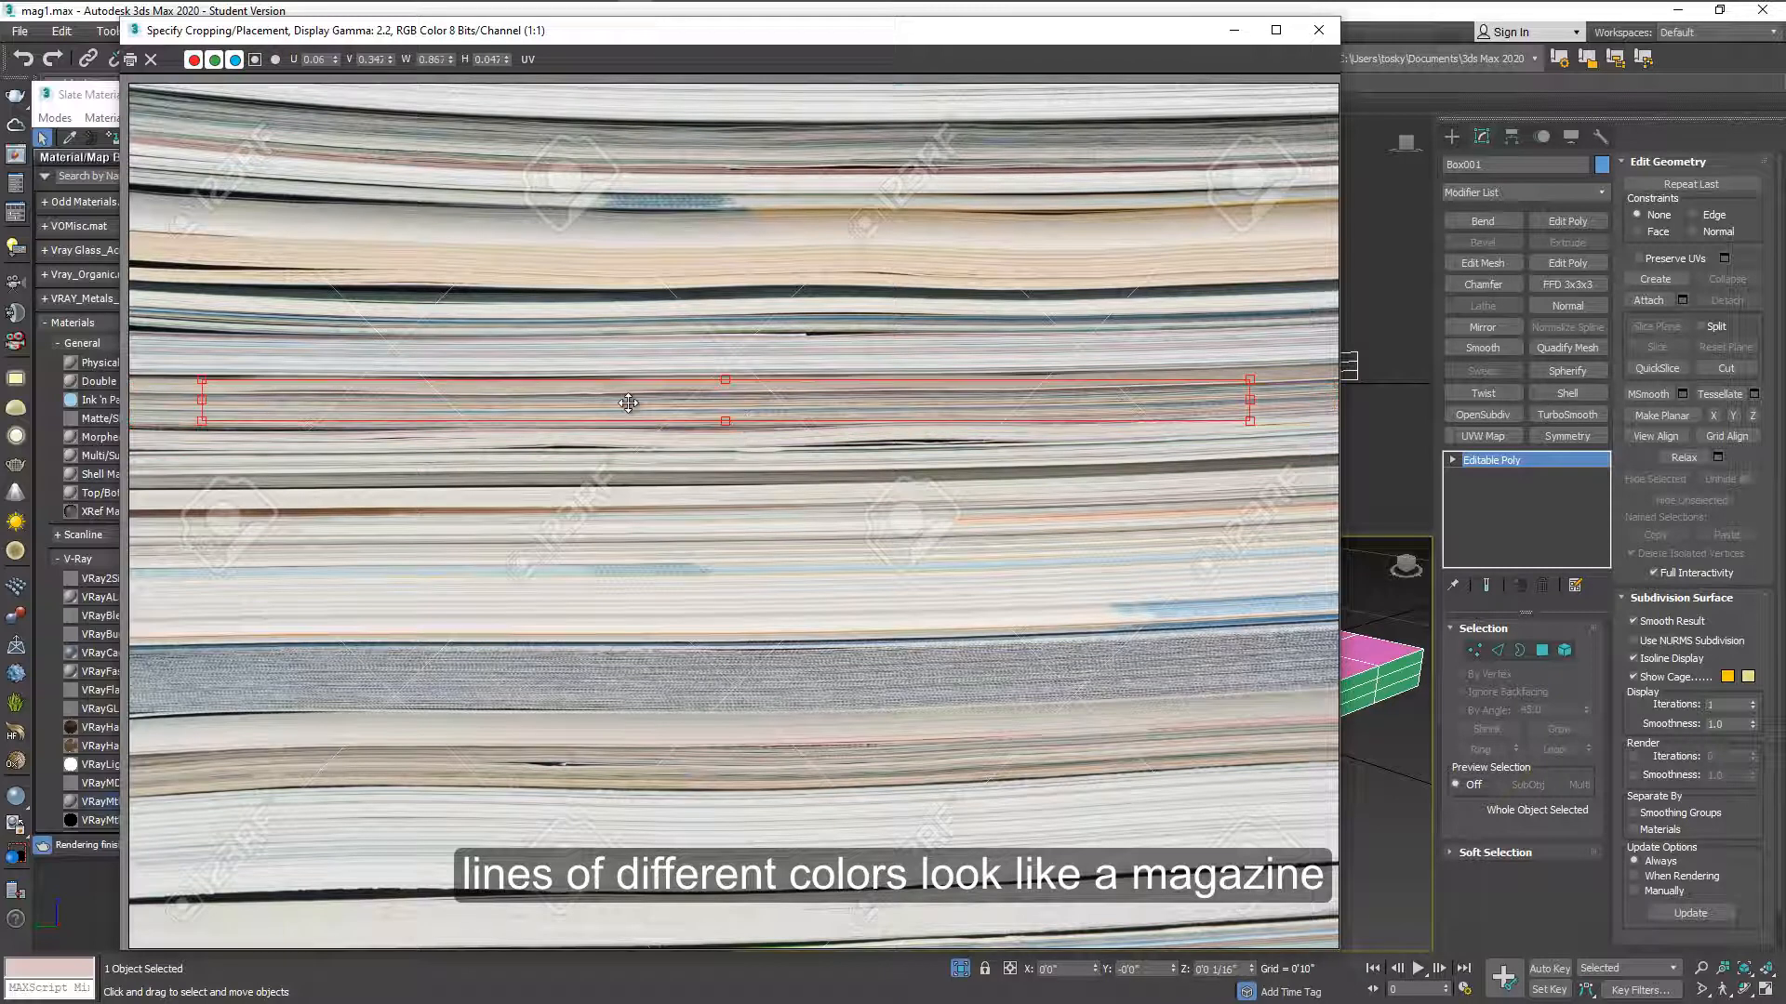
left_click(1318, 28)
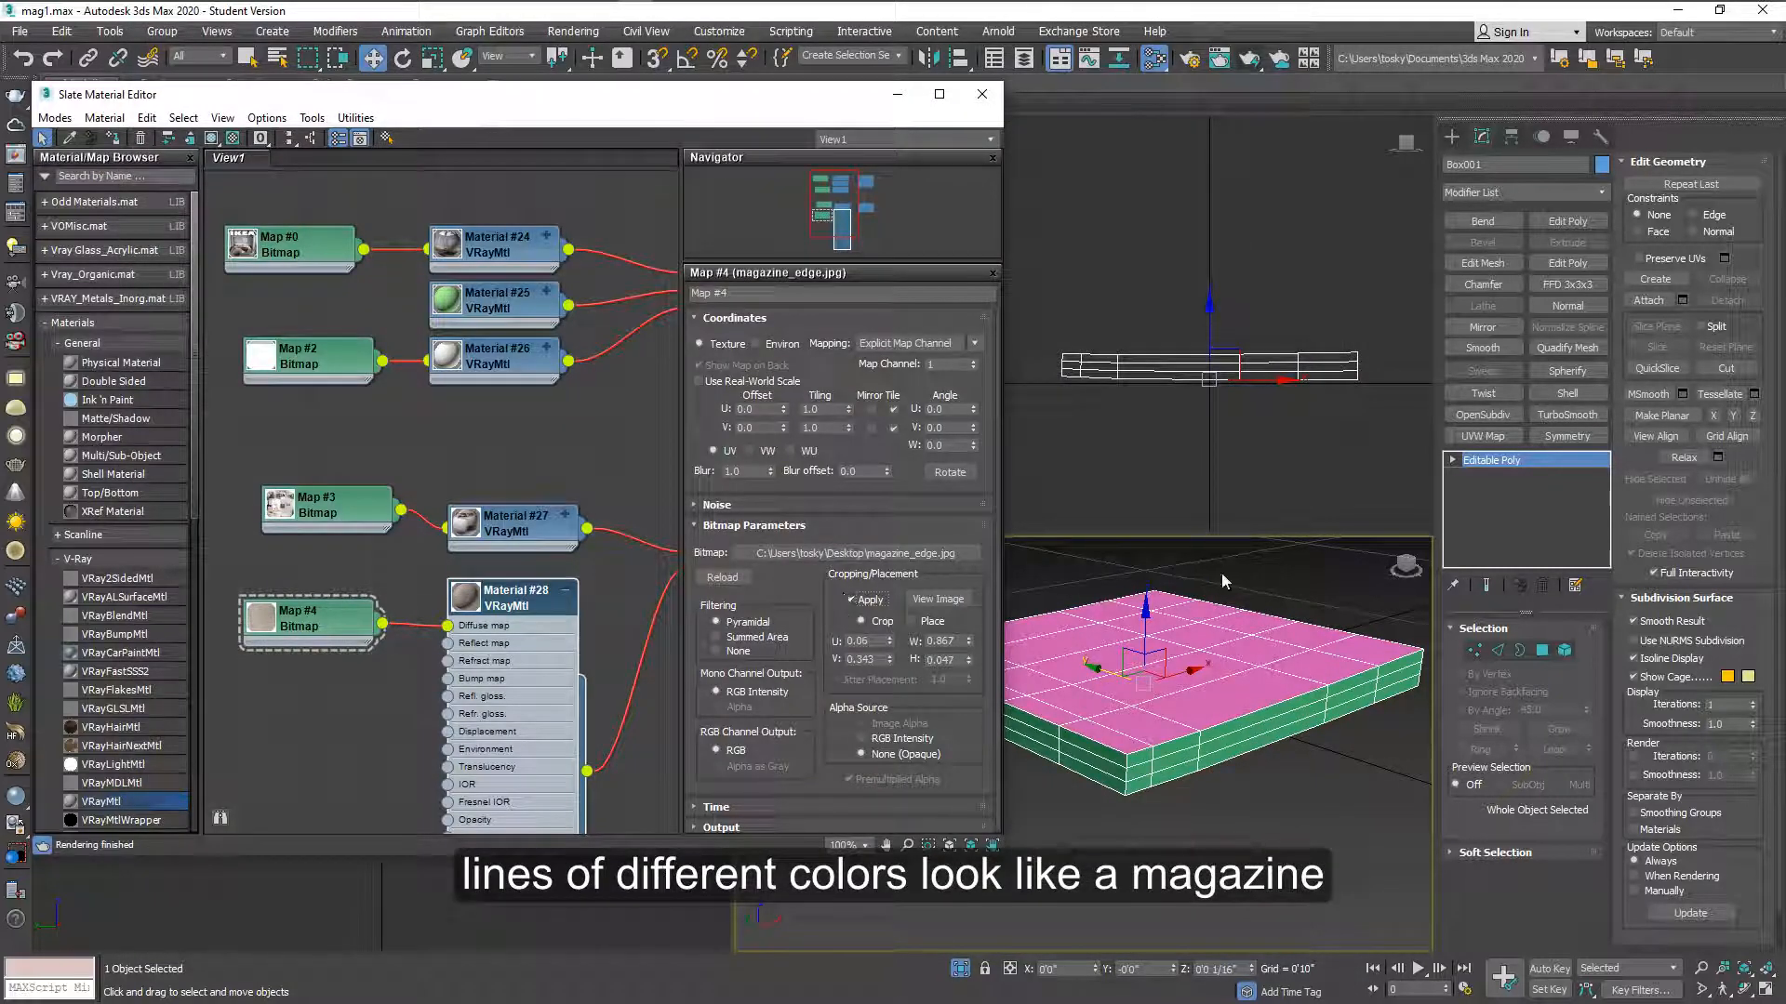
left_click(1250, 59)
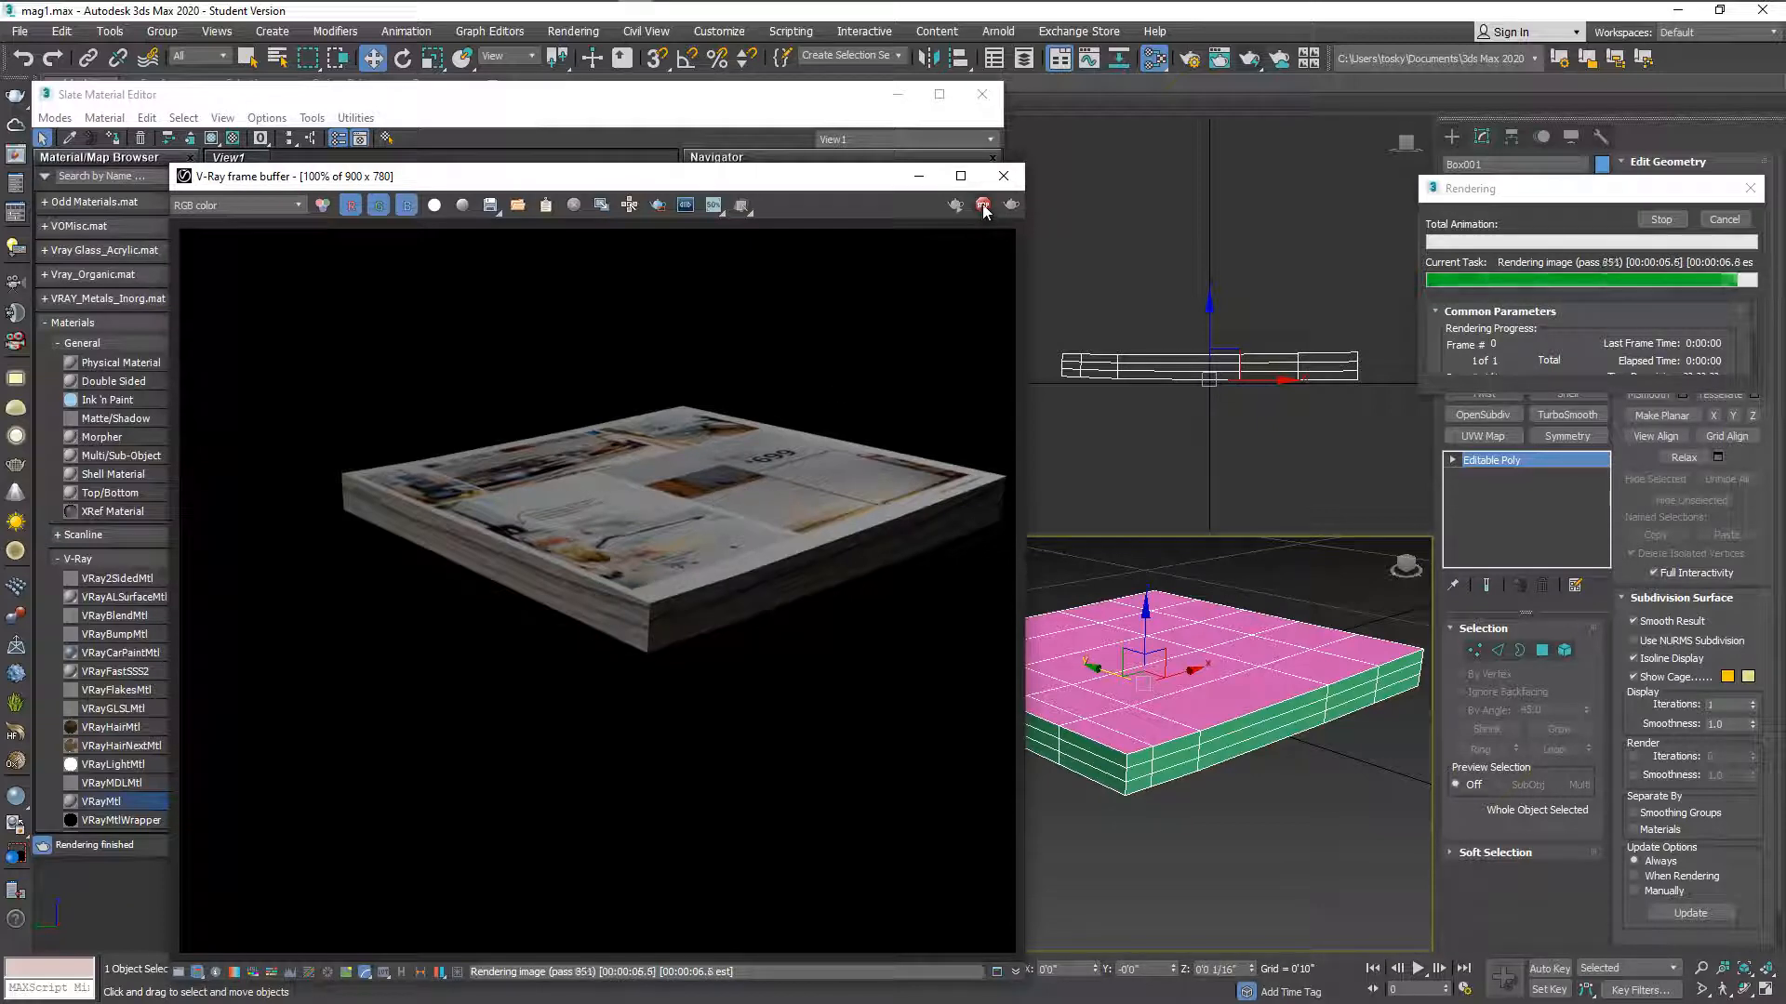
- With nothing selected and realistic shading on, V-Ray render the magazine on the blue table and close the preview
left_click(1004, 179)
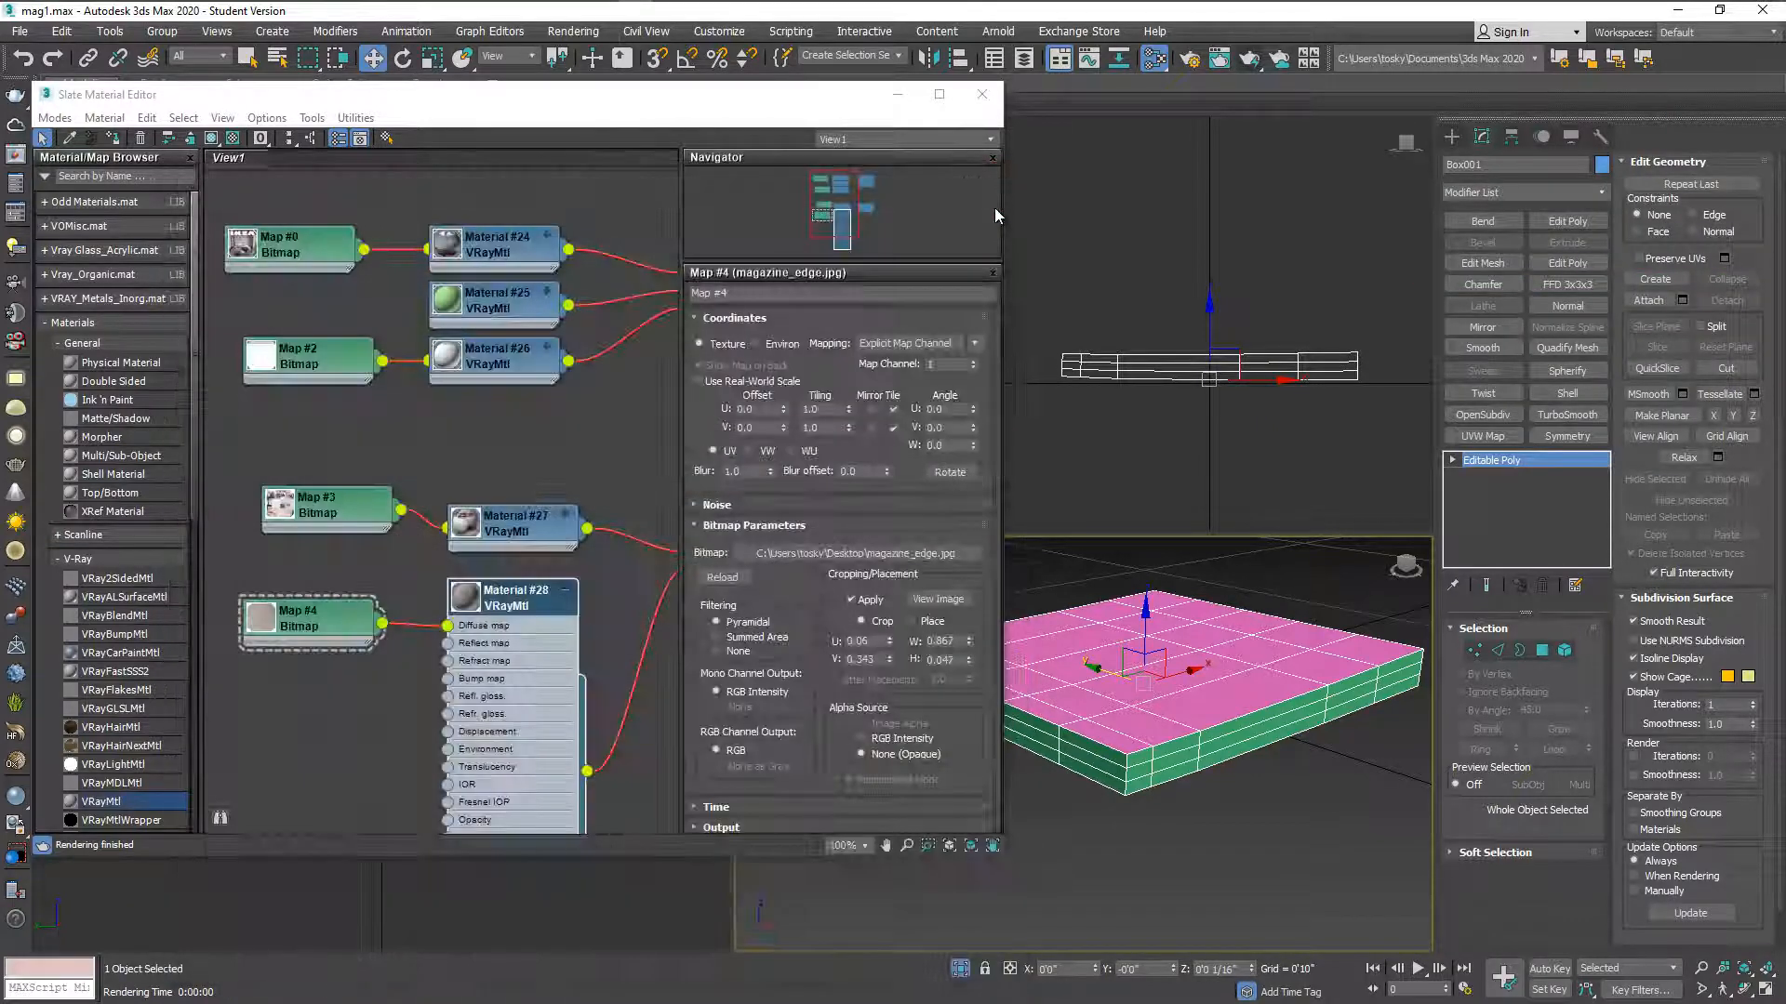
left_click(1052, 842)
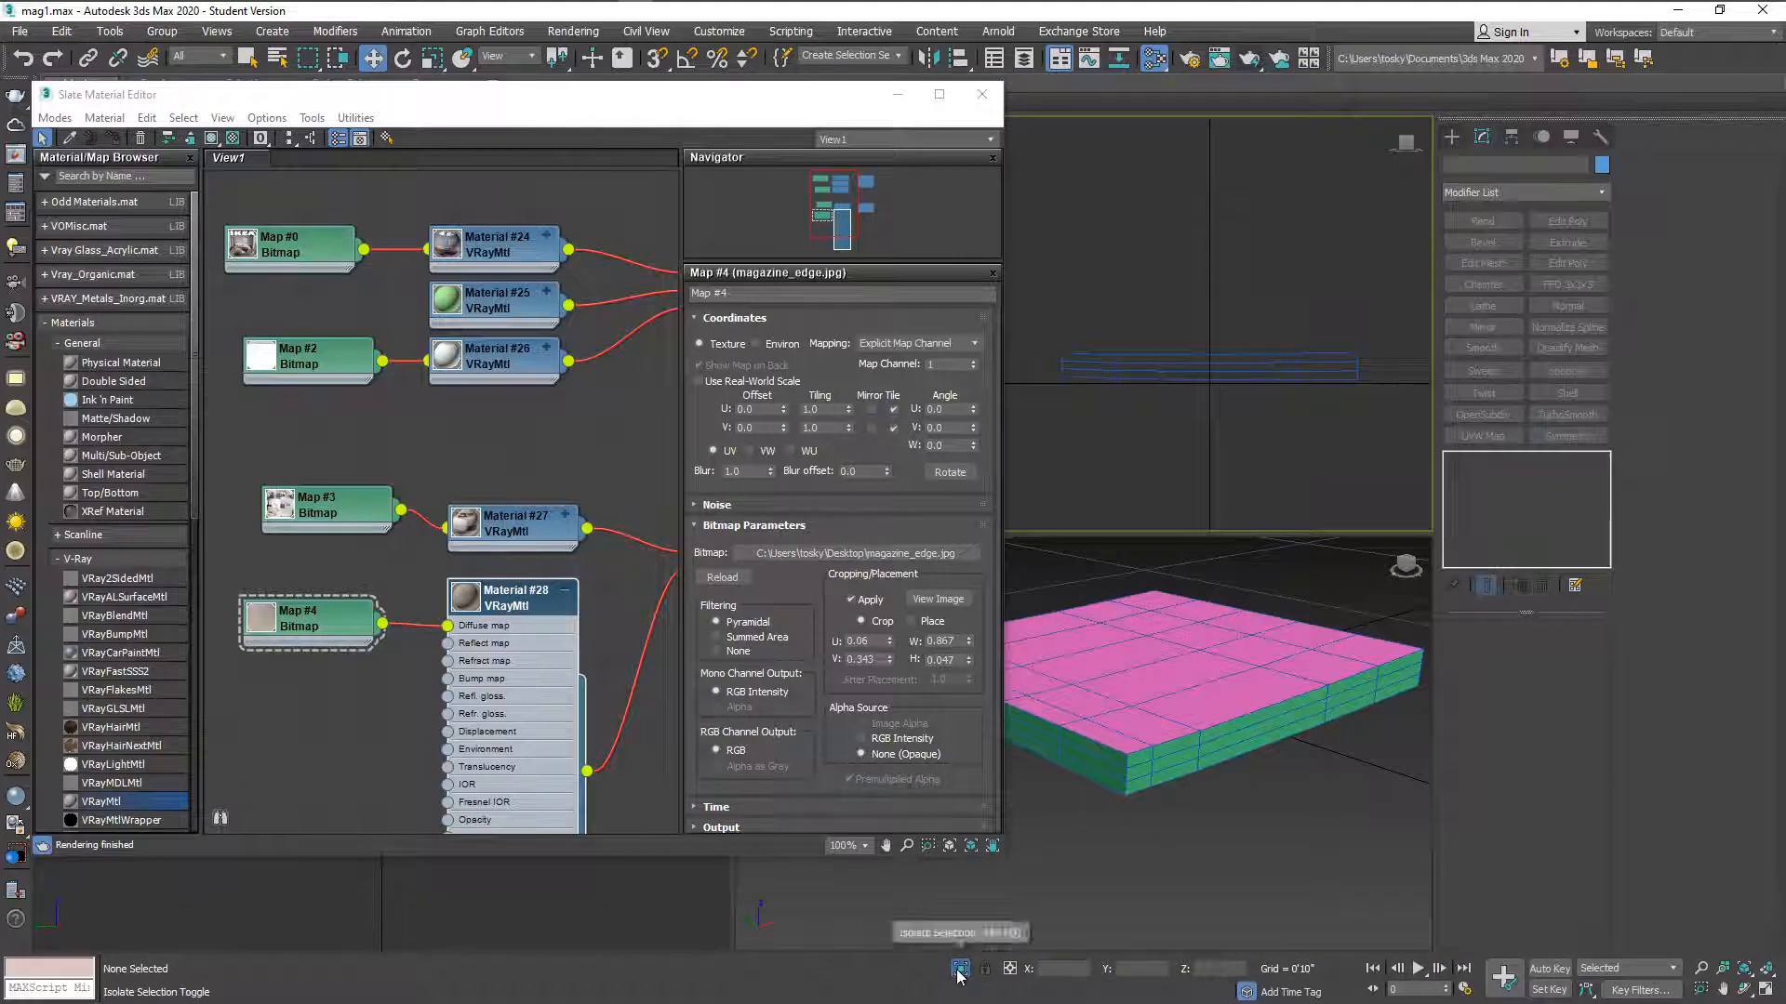
key("shift+F3")
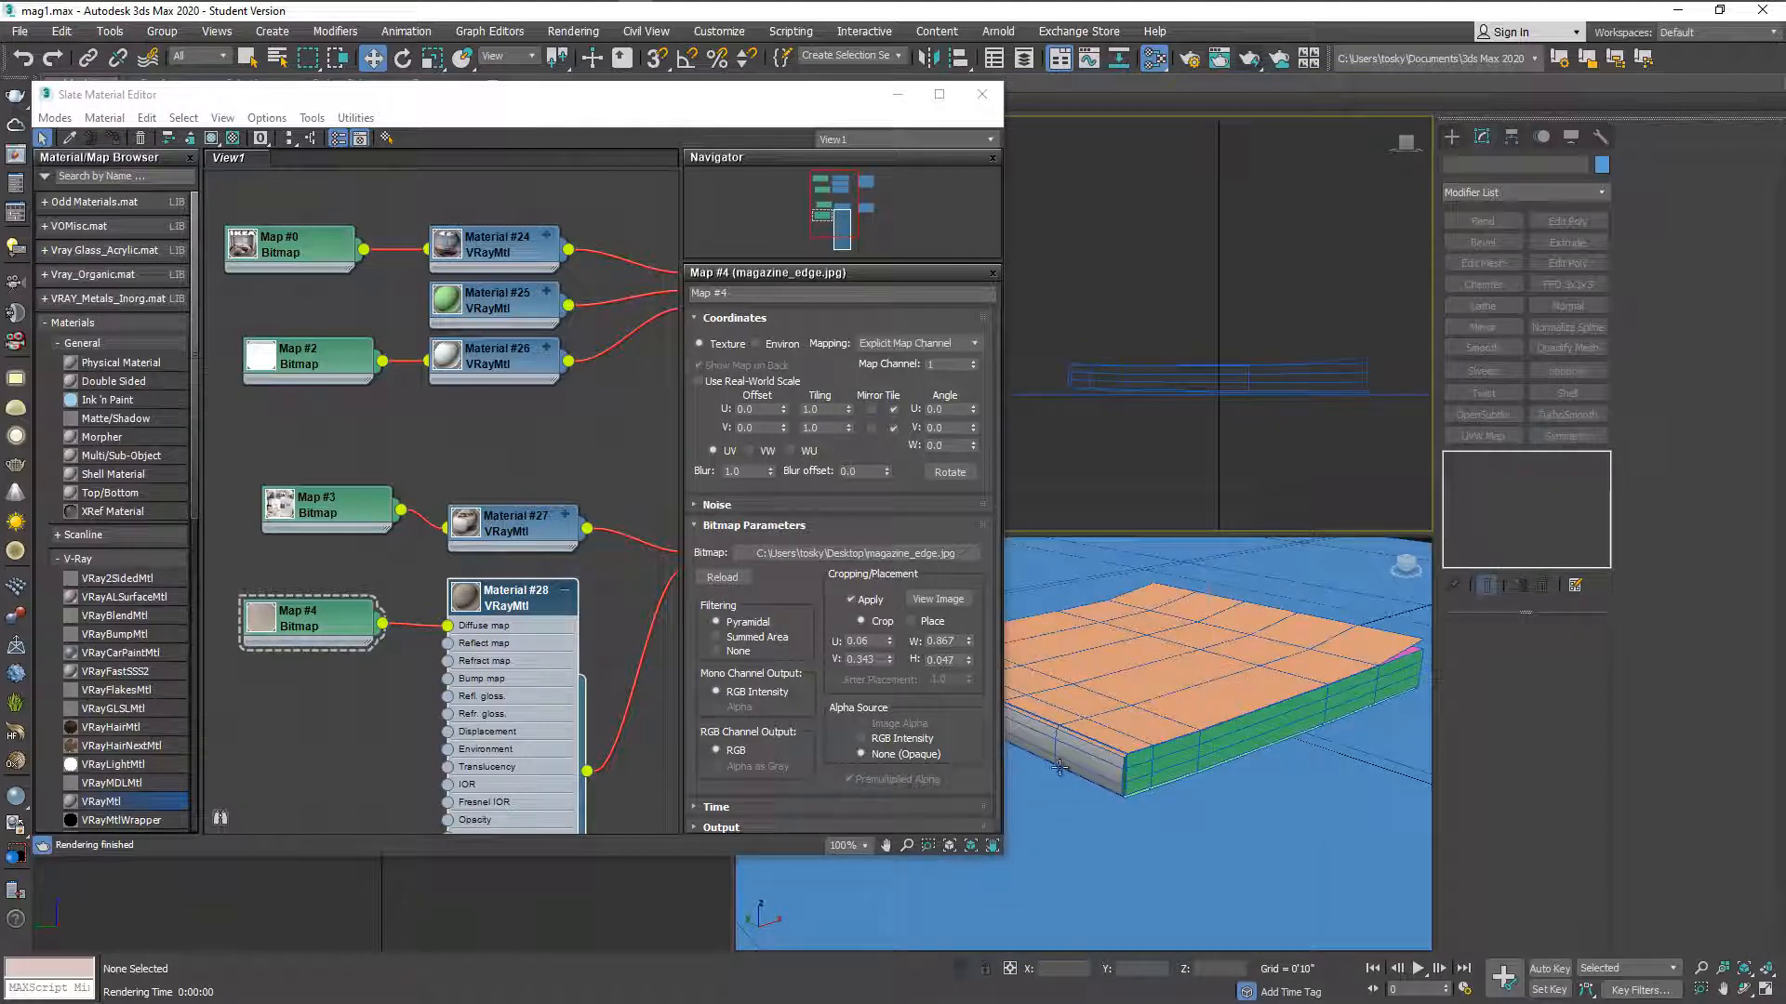
key("shift+q")
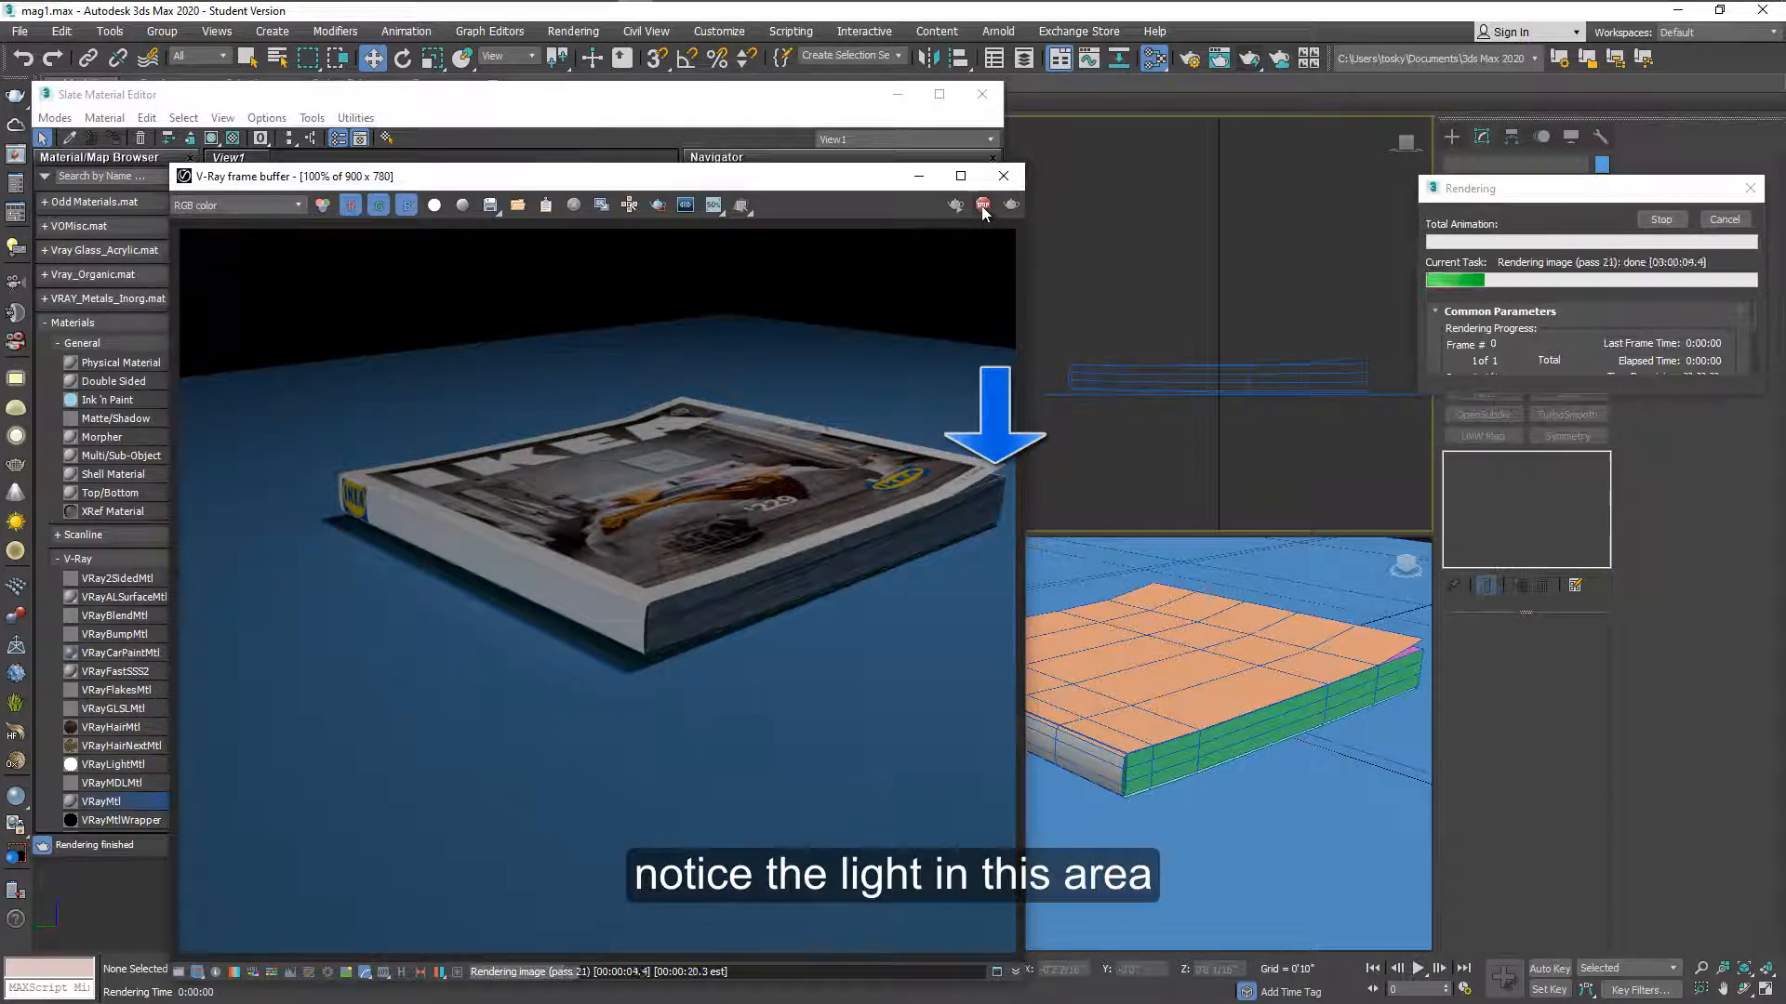
left_click(1005, 179)
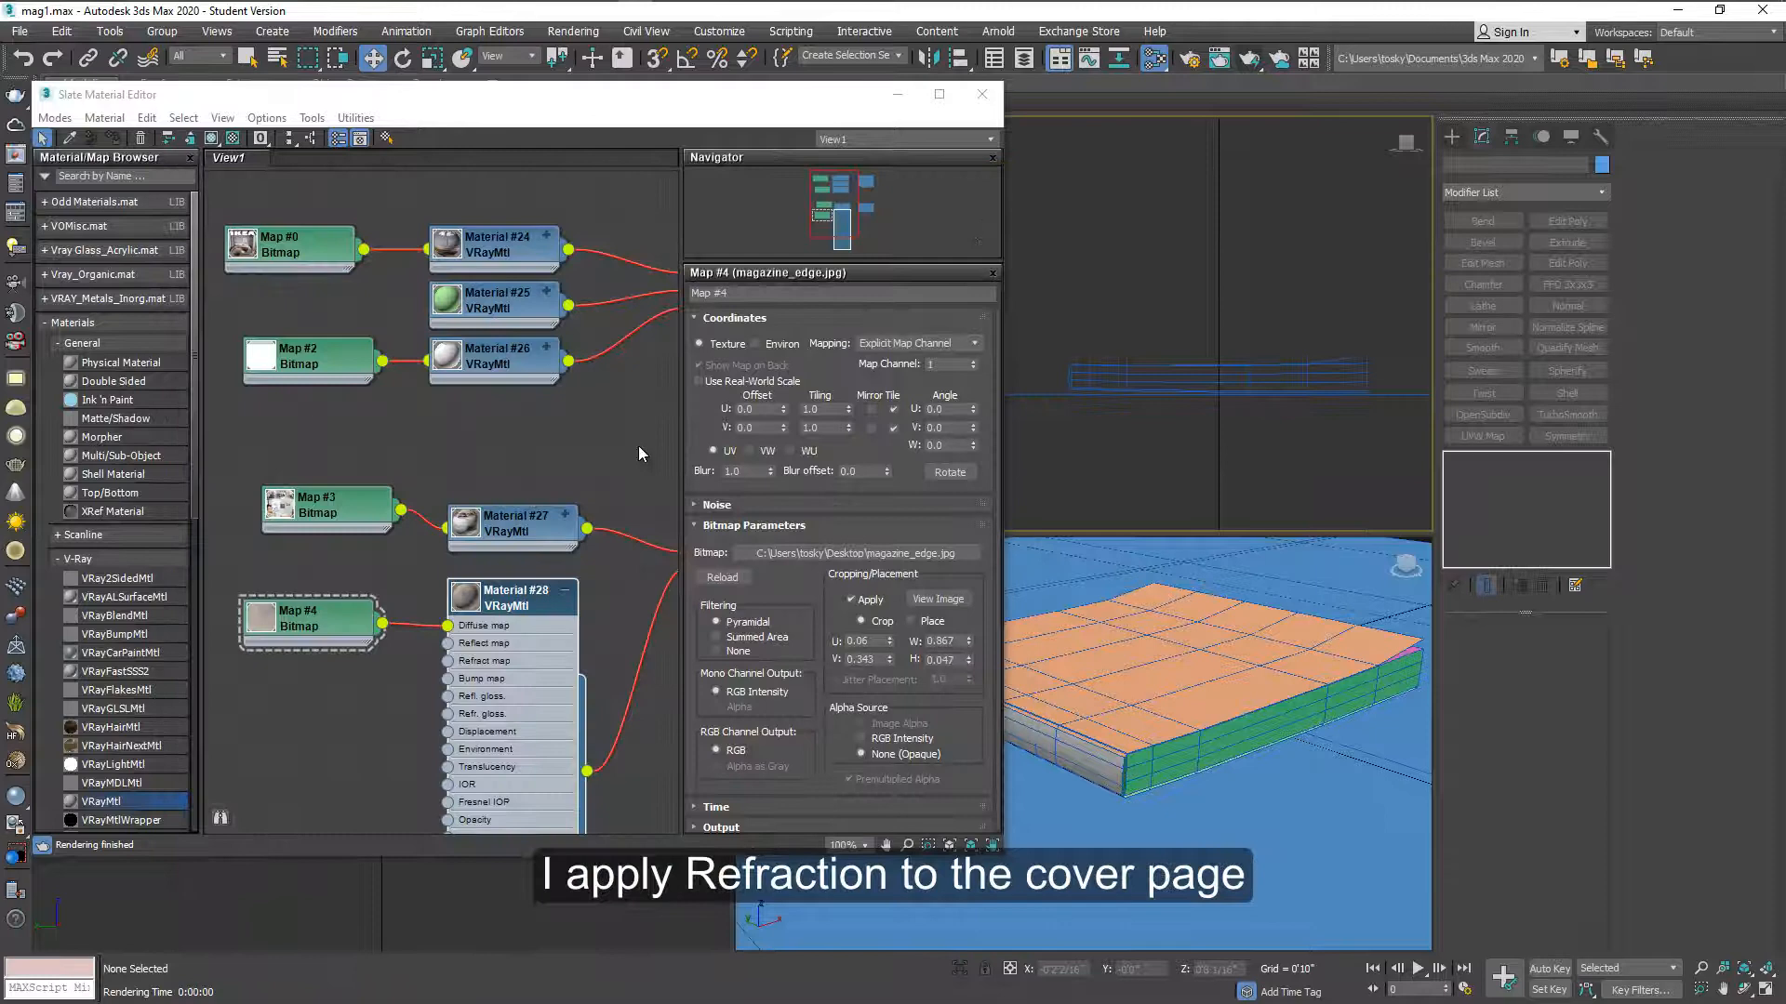
- Set Material #24's Refract colour to value 1, confirm it, and close the Slate Material Editor
middle_click_drag(638, 446, 522, 532)
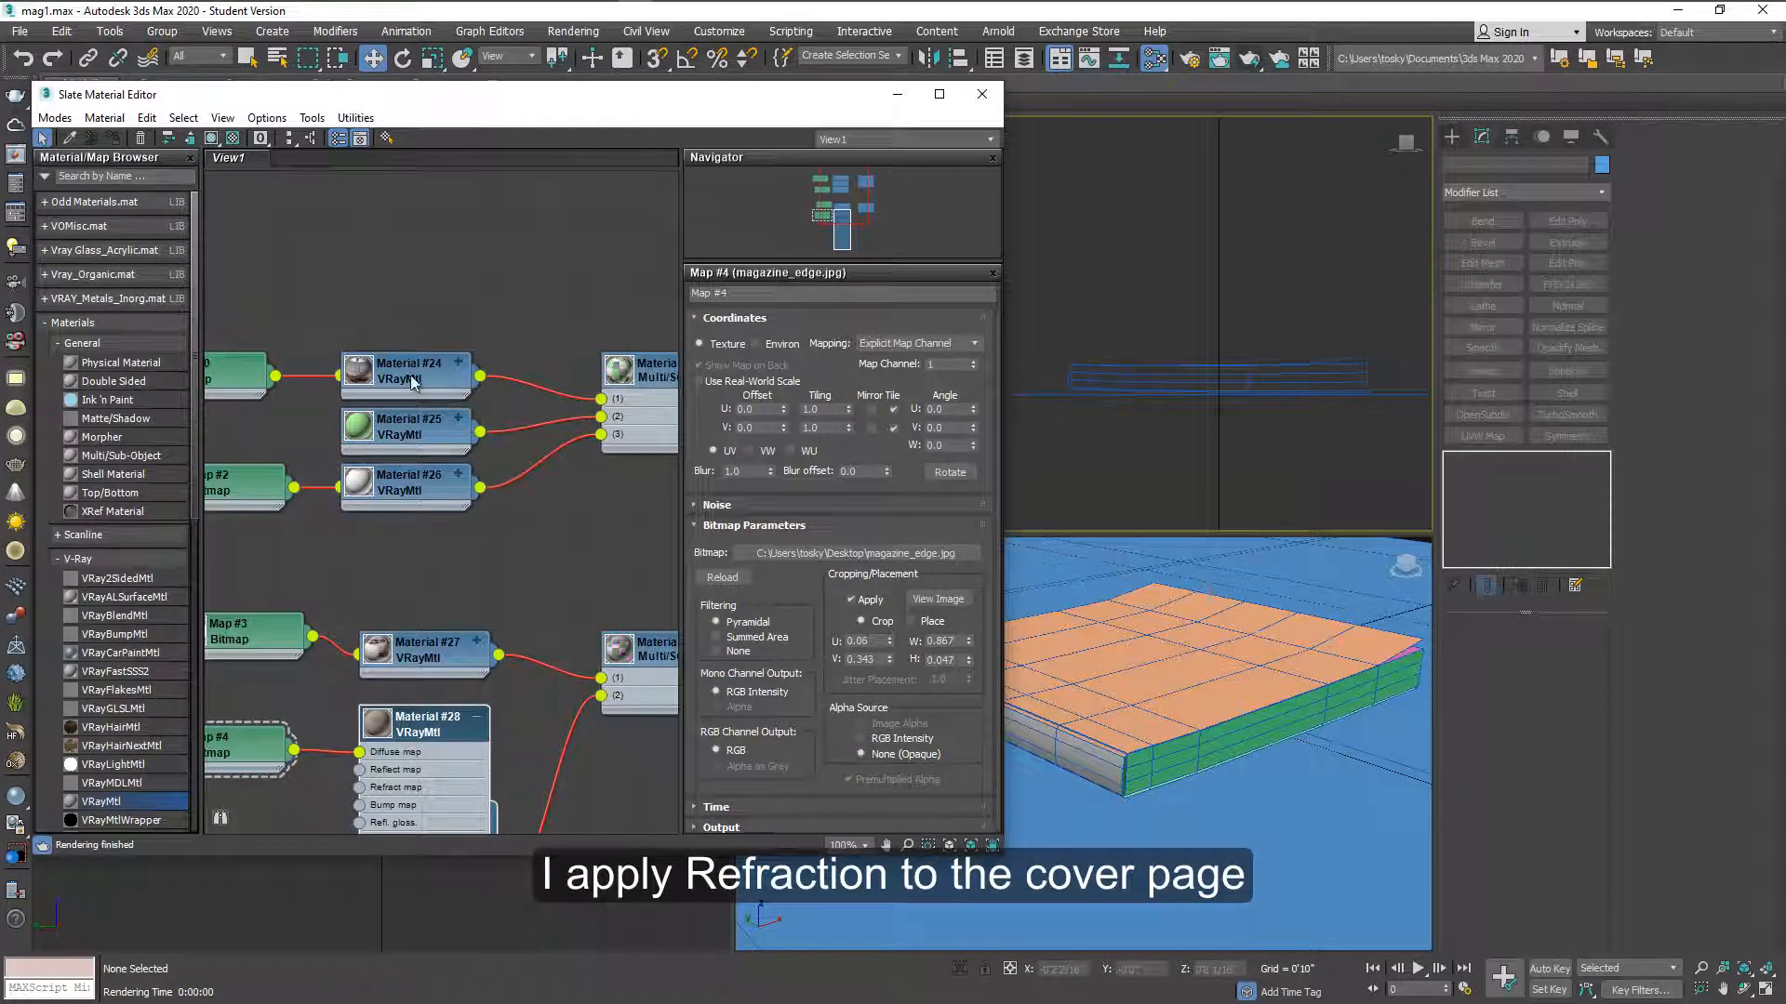
double_click(413, 380)
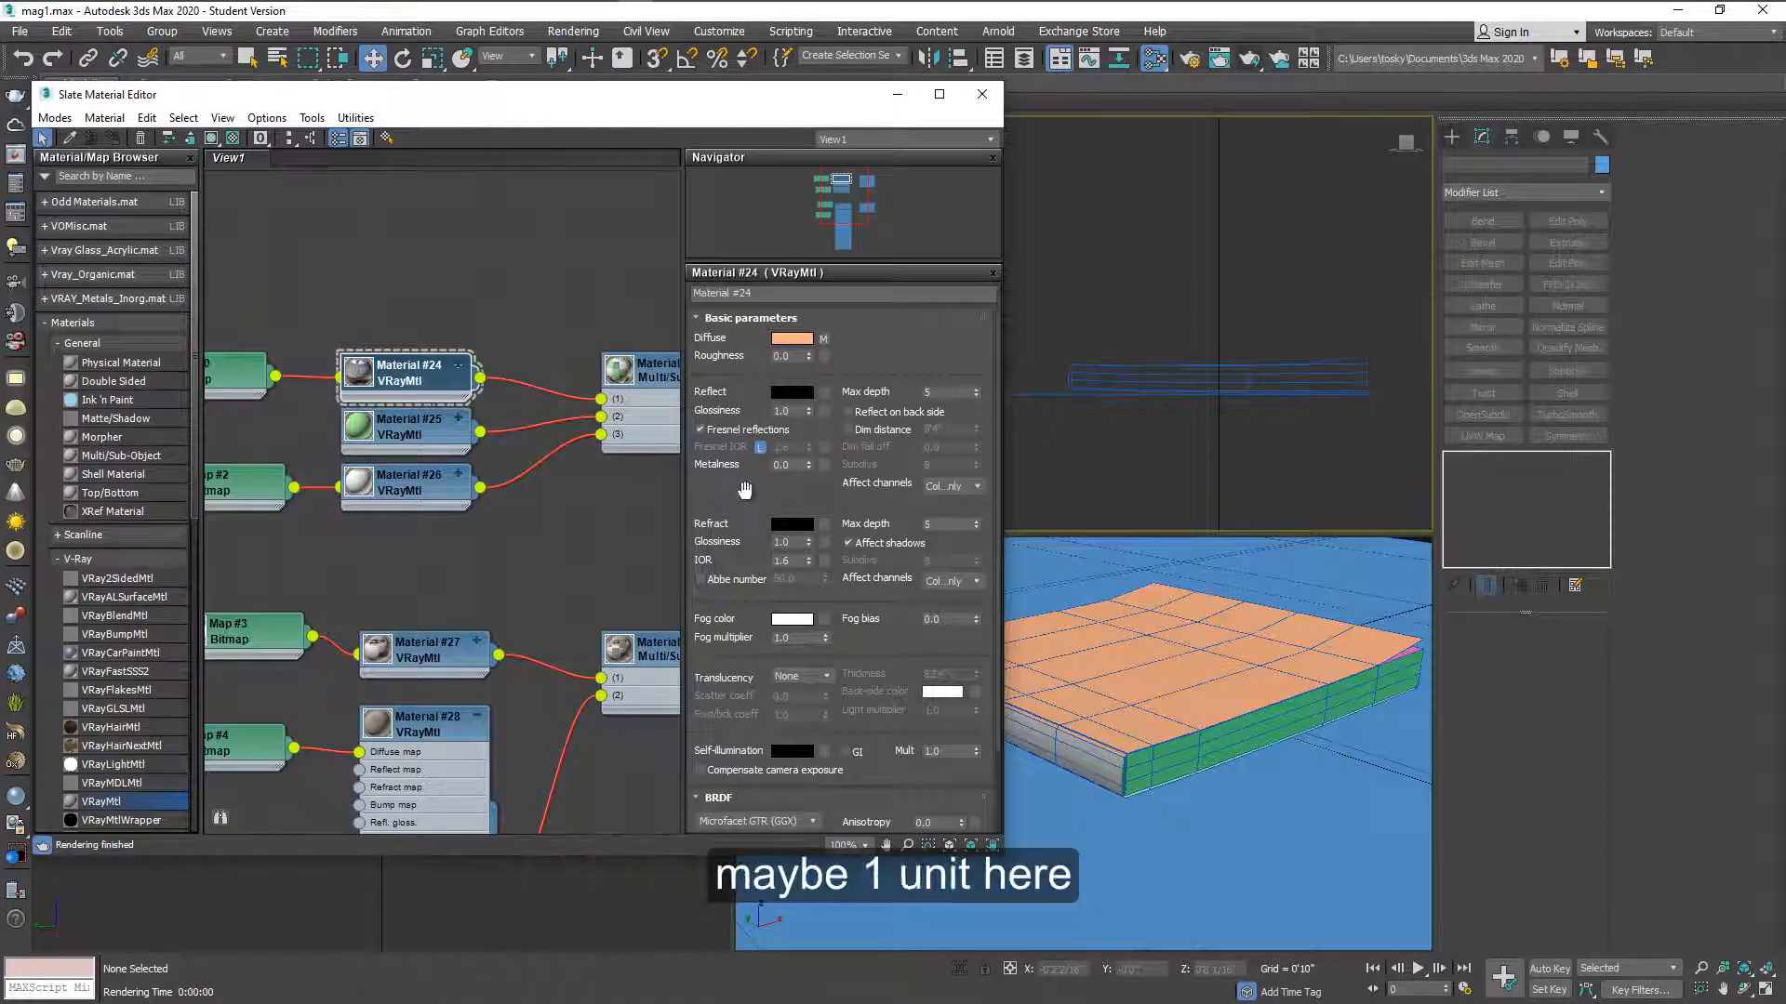
left_click(791, 524)
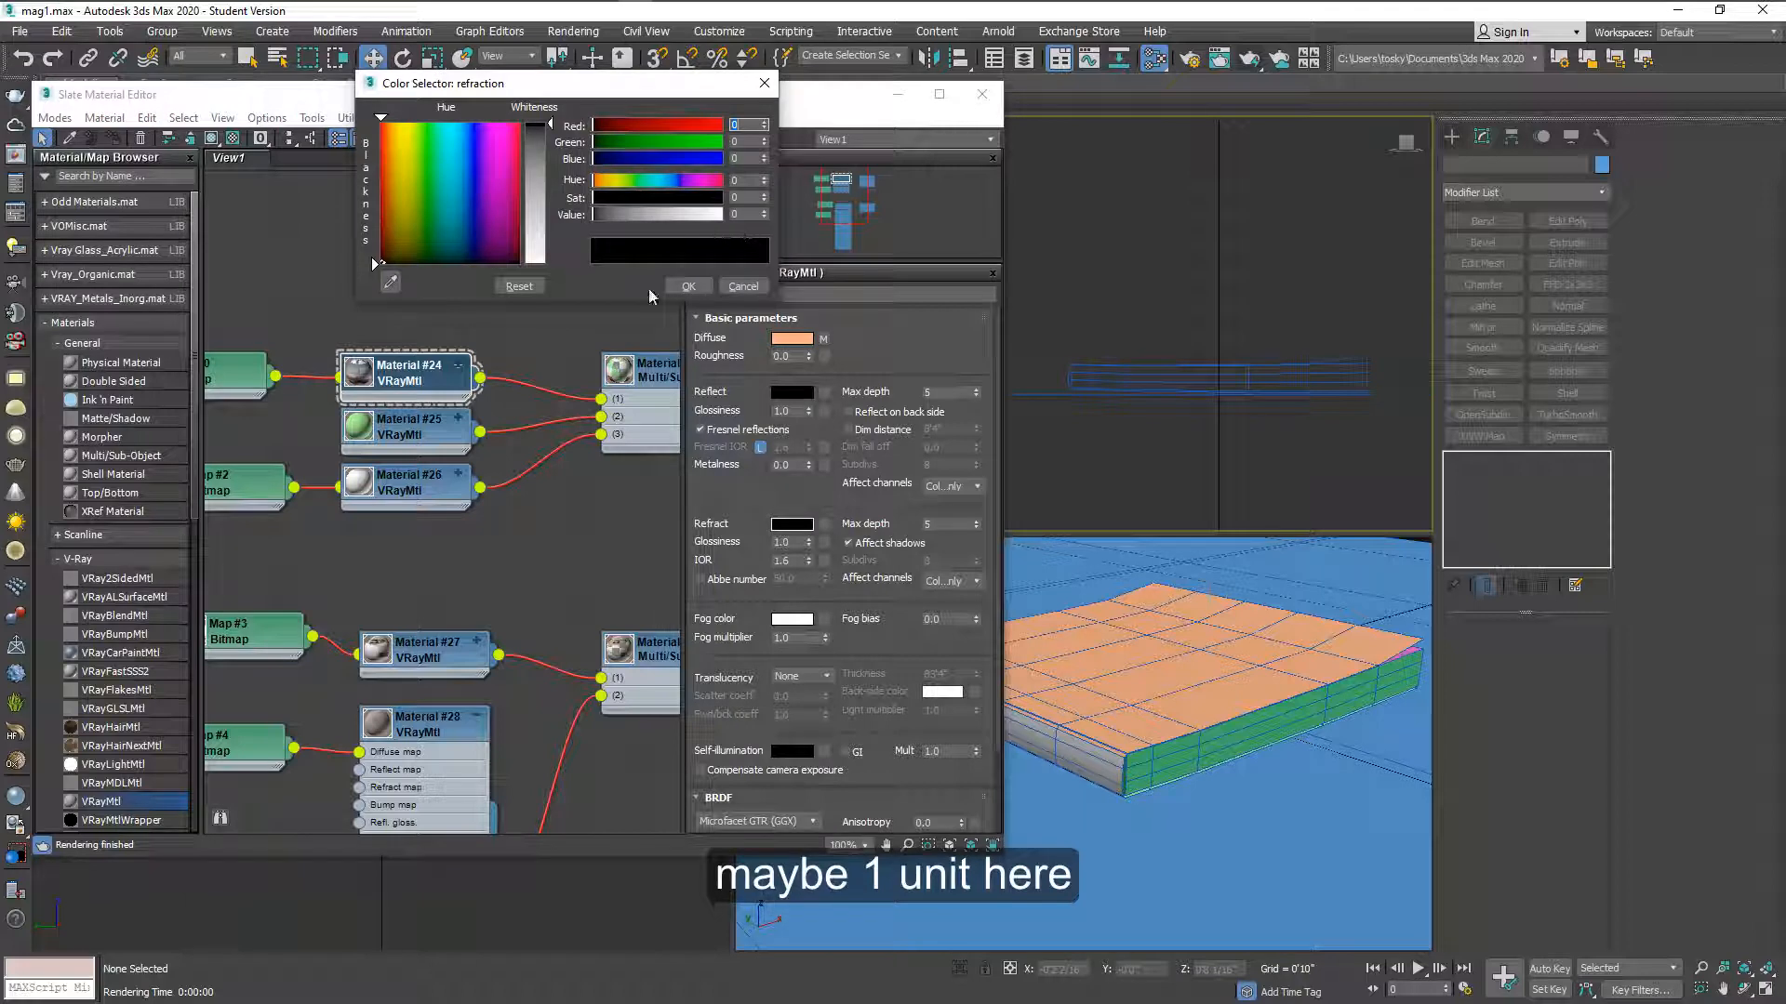
left_click(766, 212)
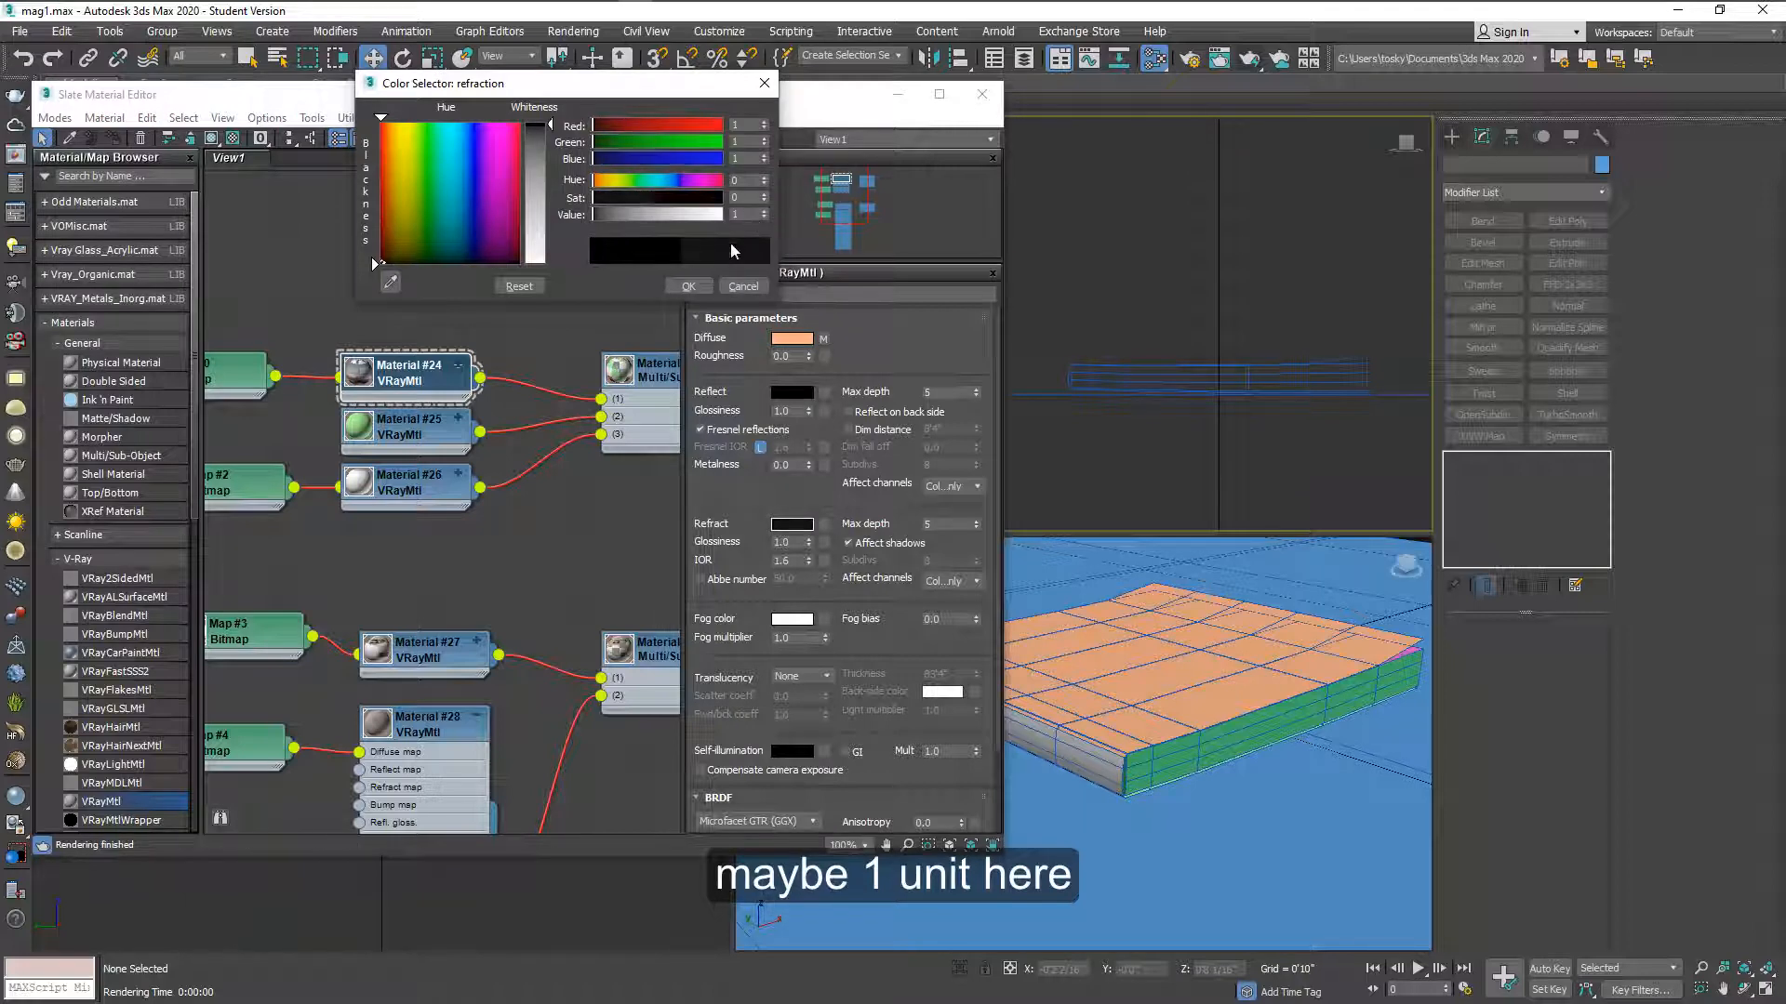
left_click(694, 289)
left_click(981, 93)
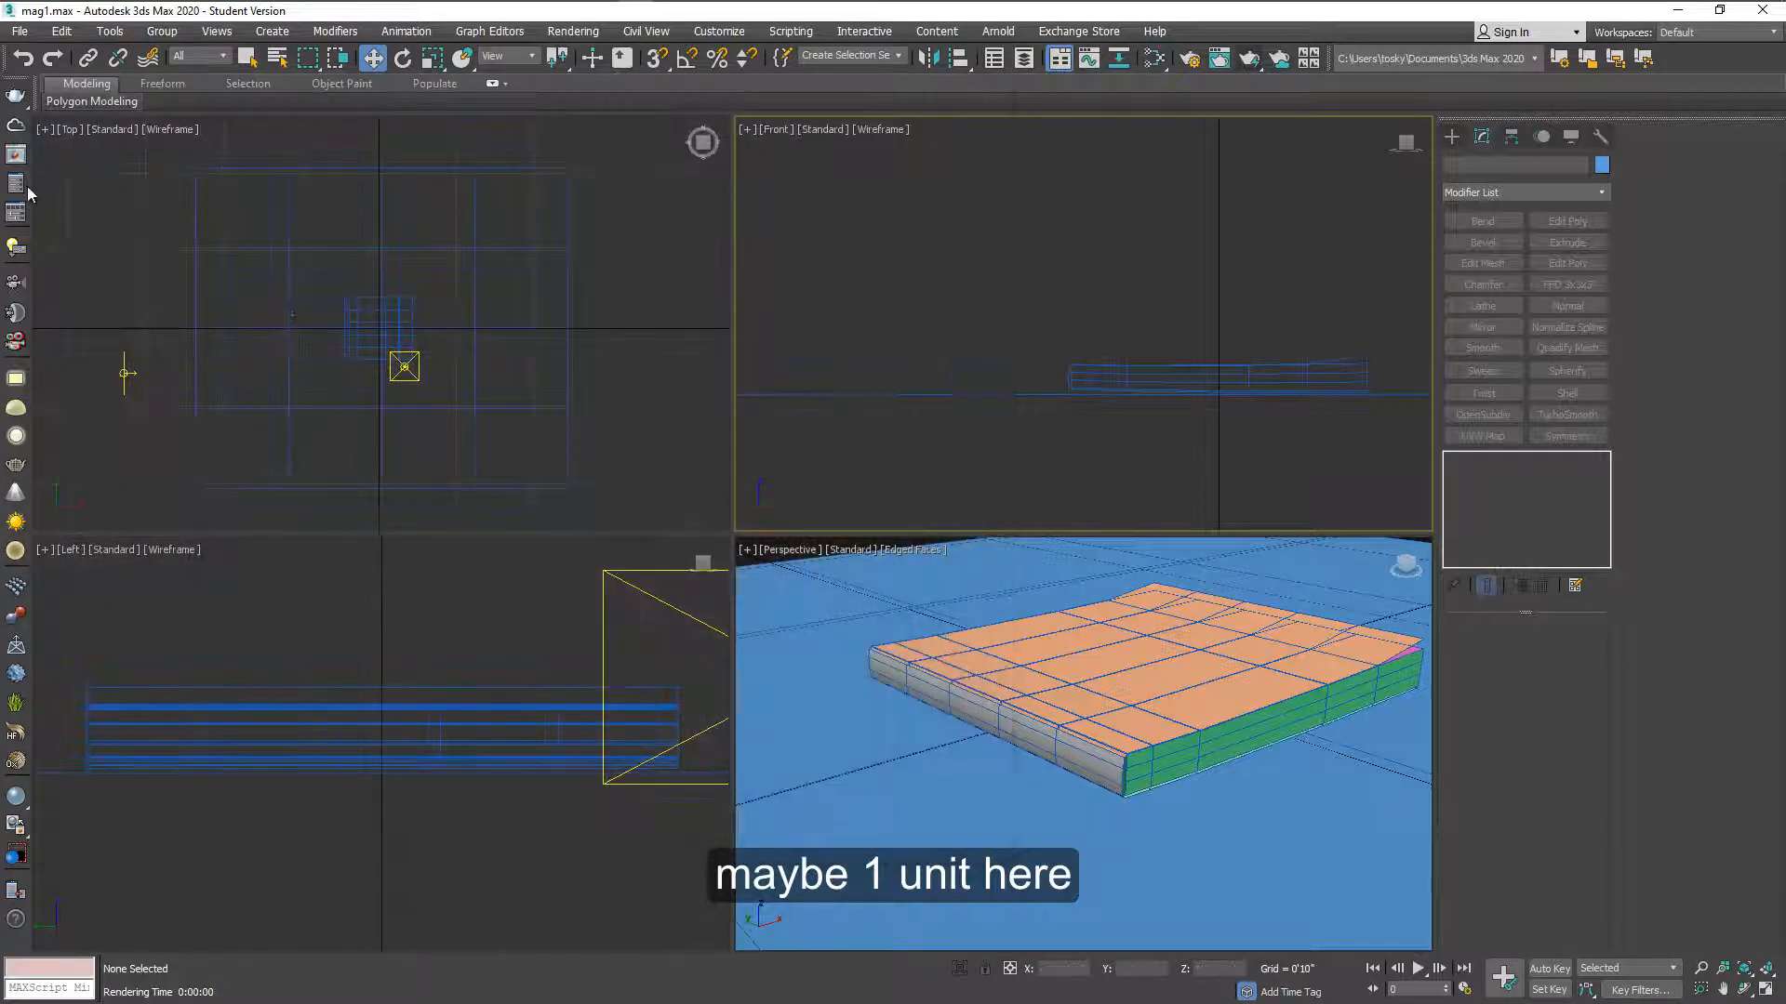
- Render the scene to check the refractive cover, then orbit around the magazine
left_click(18, 157)
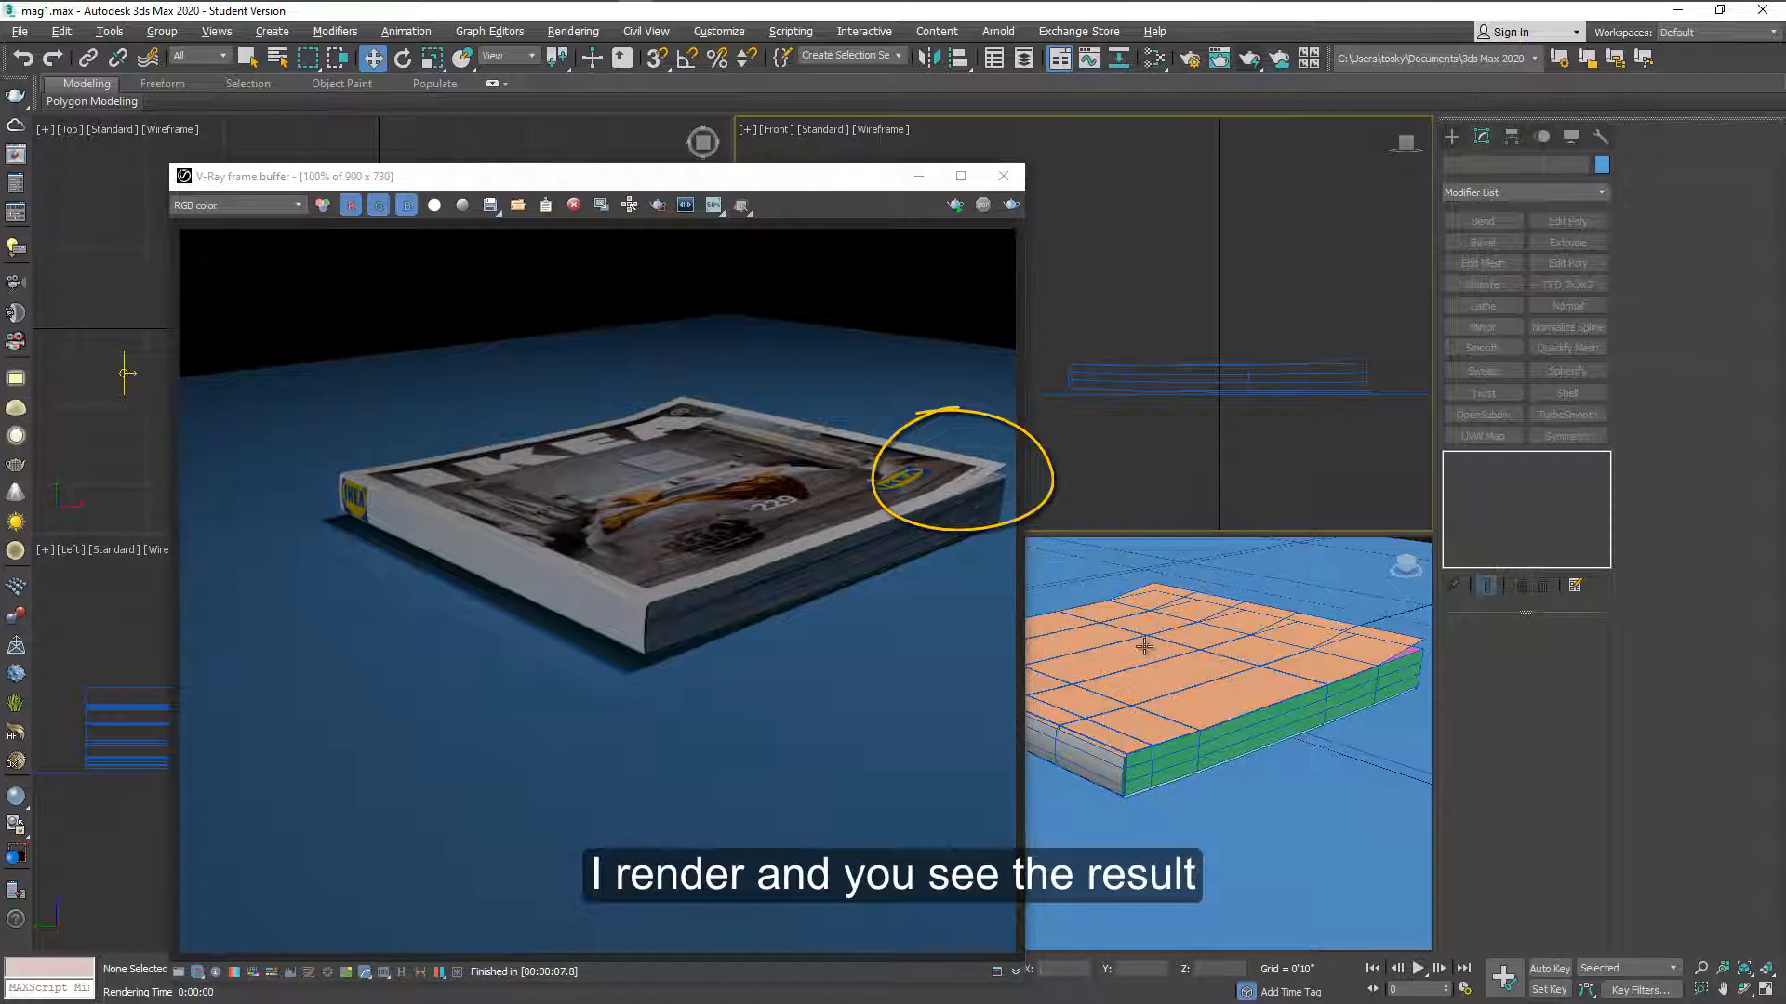
scroll(1082, 615, "up", 3)
scroll(1060, 669, "up", 2)
middle_click_drag(1056, 676, 1083, 705)
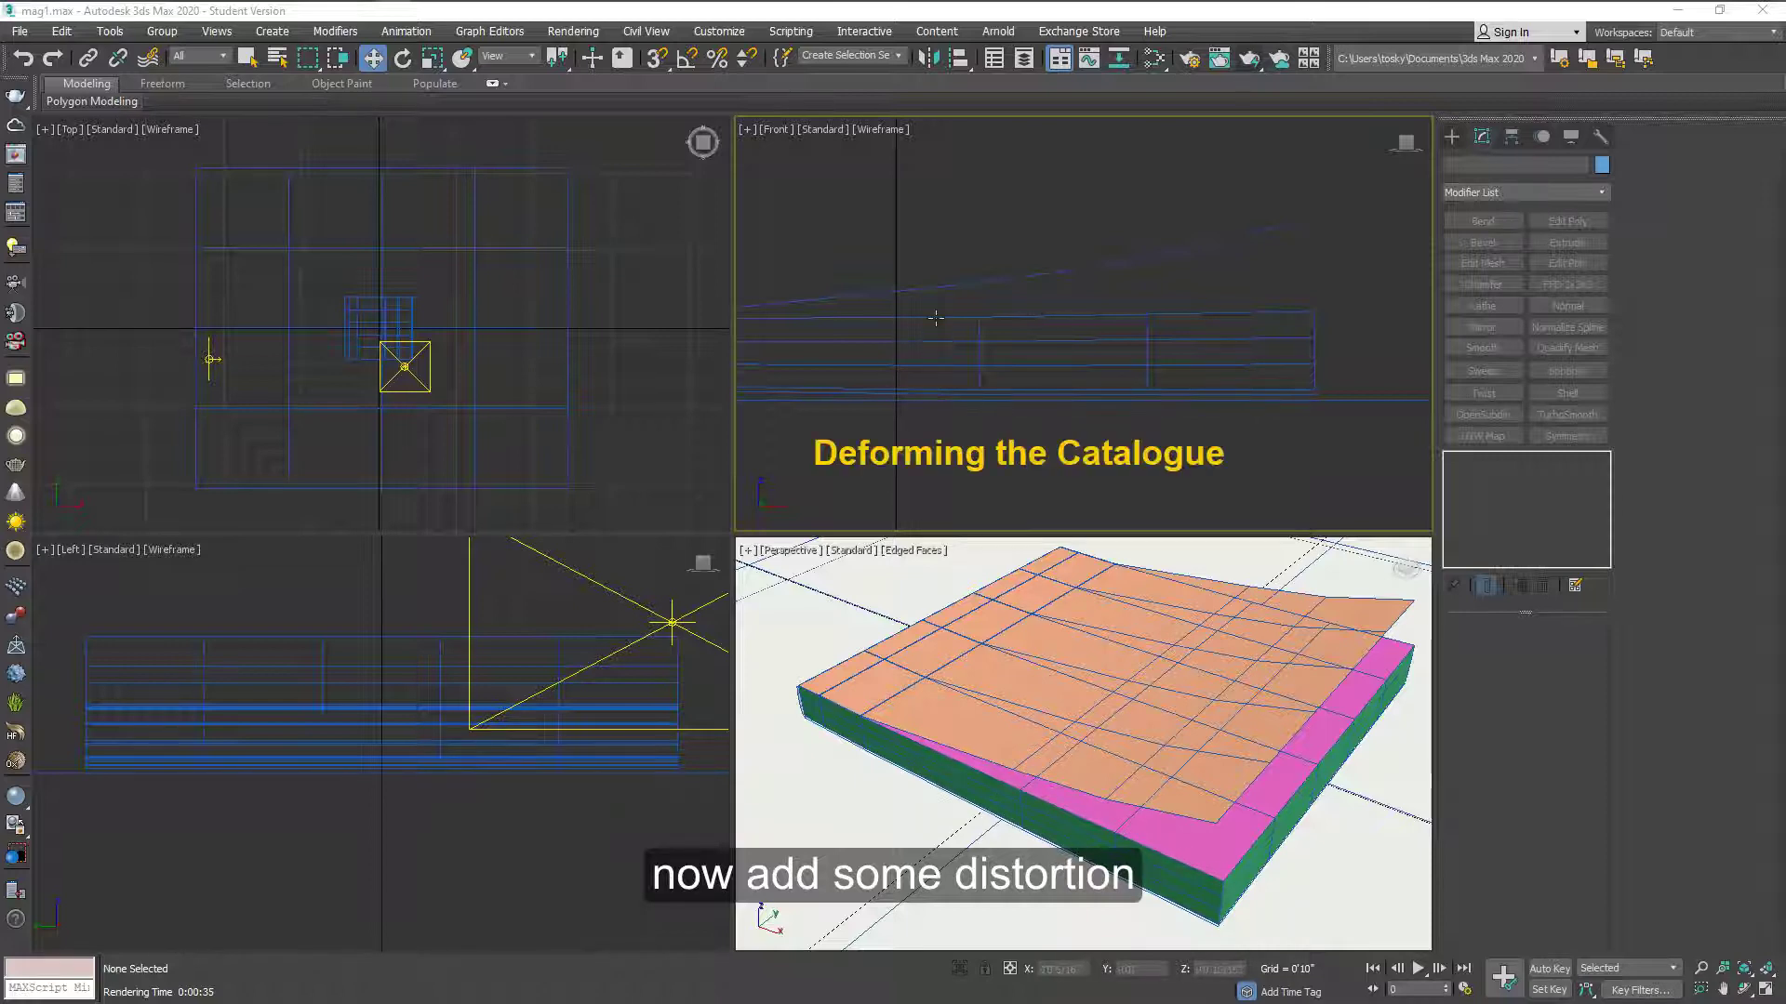
- In Vertex mode on the cover box, lift several vertex columns in the Front view to curl it
left_click(934, 319)
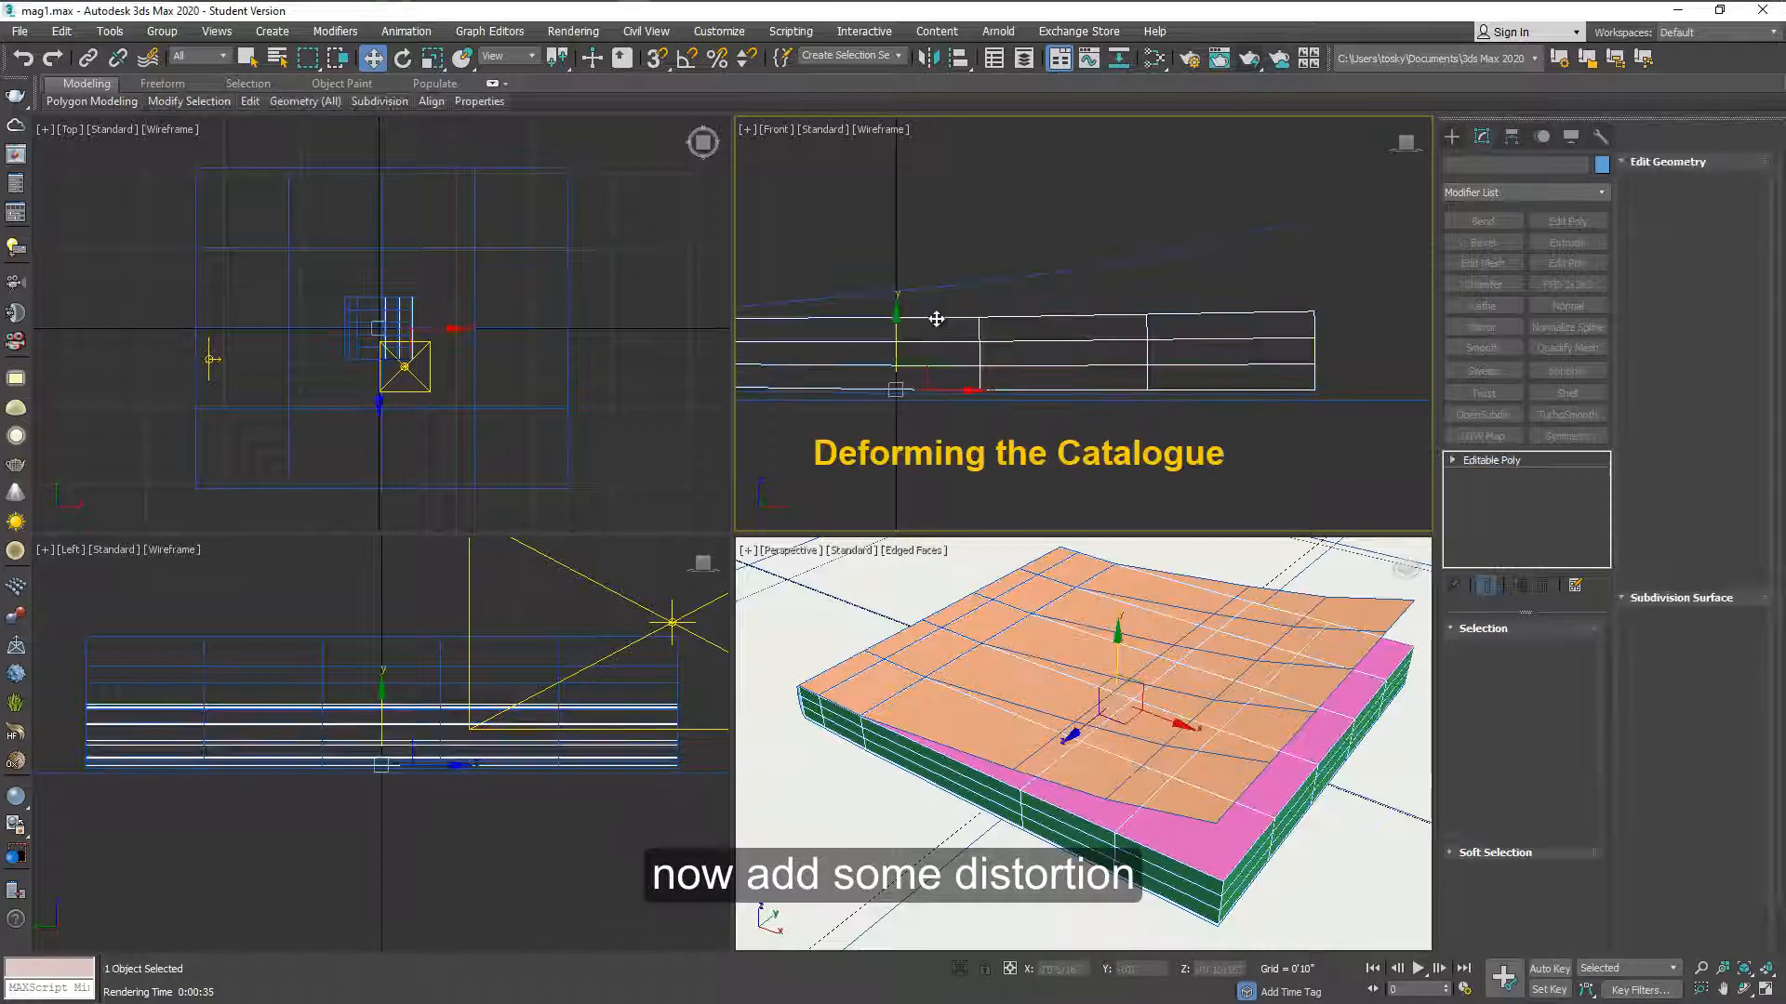
left_click(1475, 652)
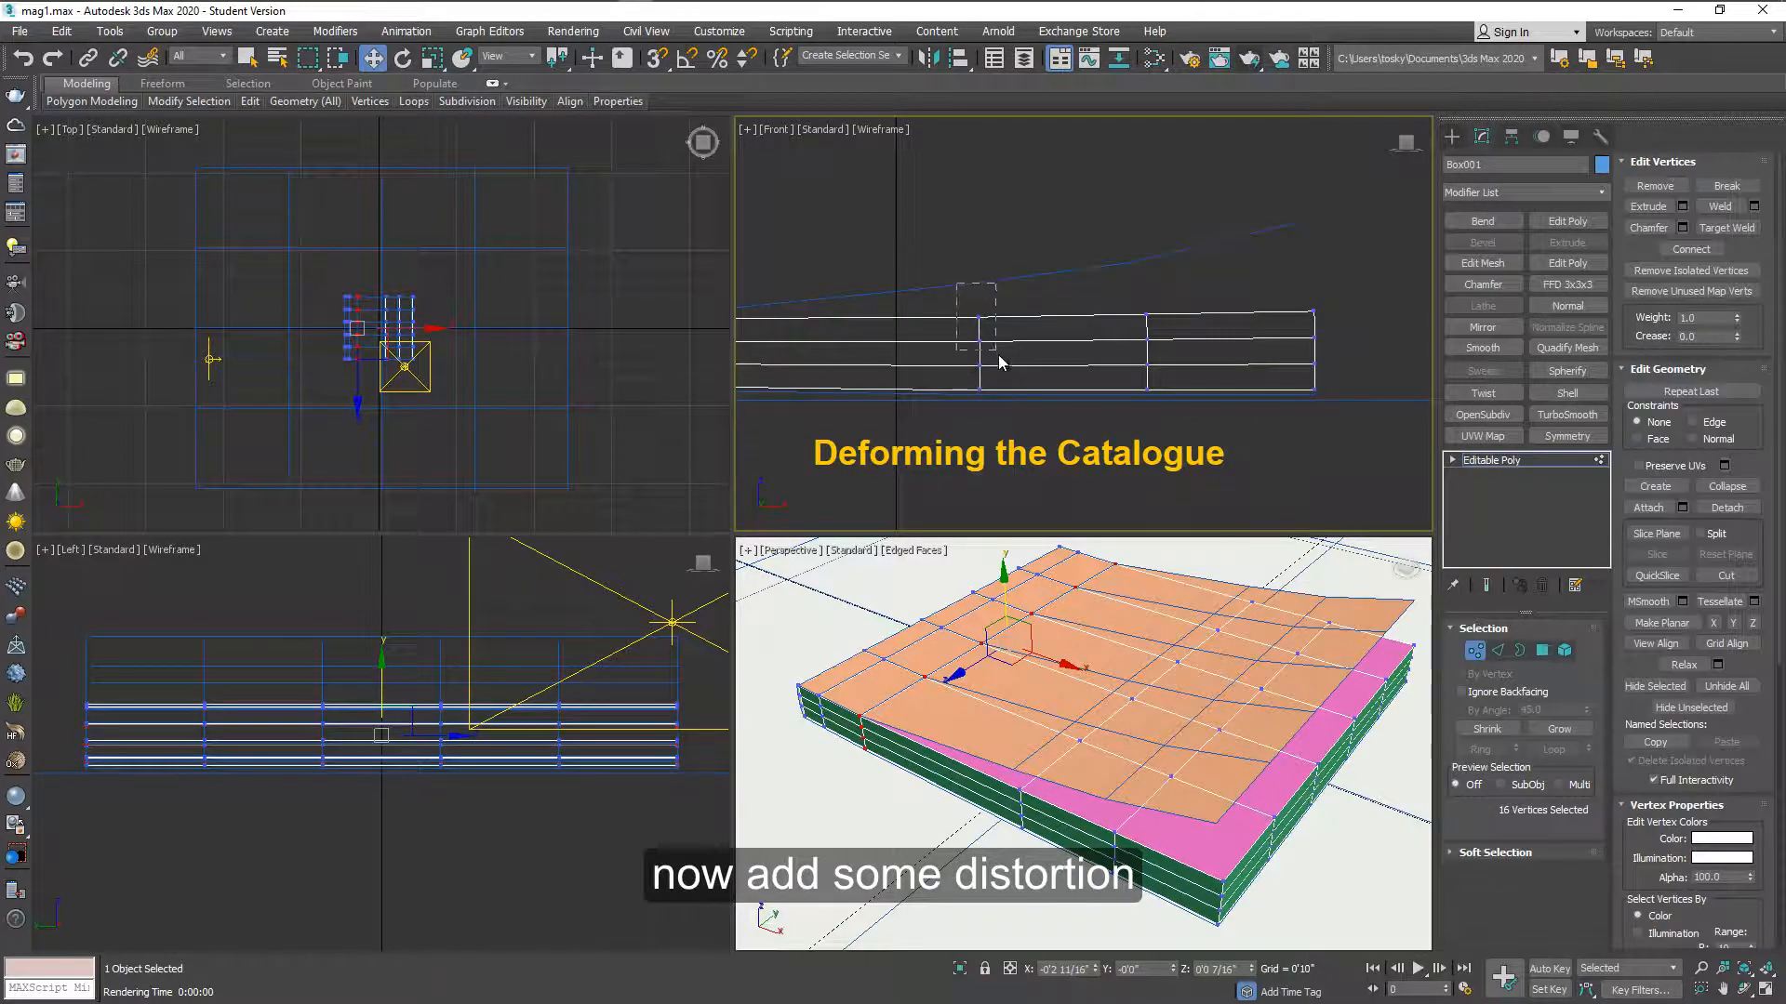
mouse_move(958, 286)
left_mouse_down()
mouse_move(1000, 344)
mouse_move(988, 284)
left_mouse_up()
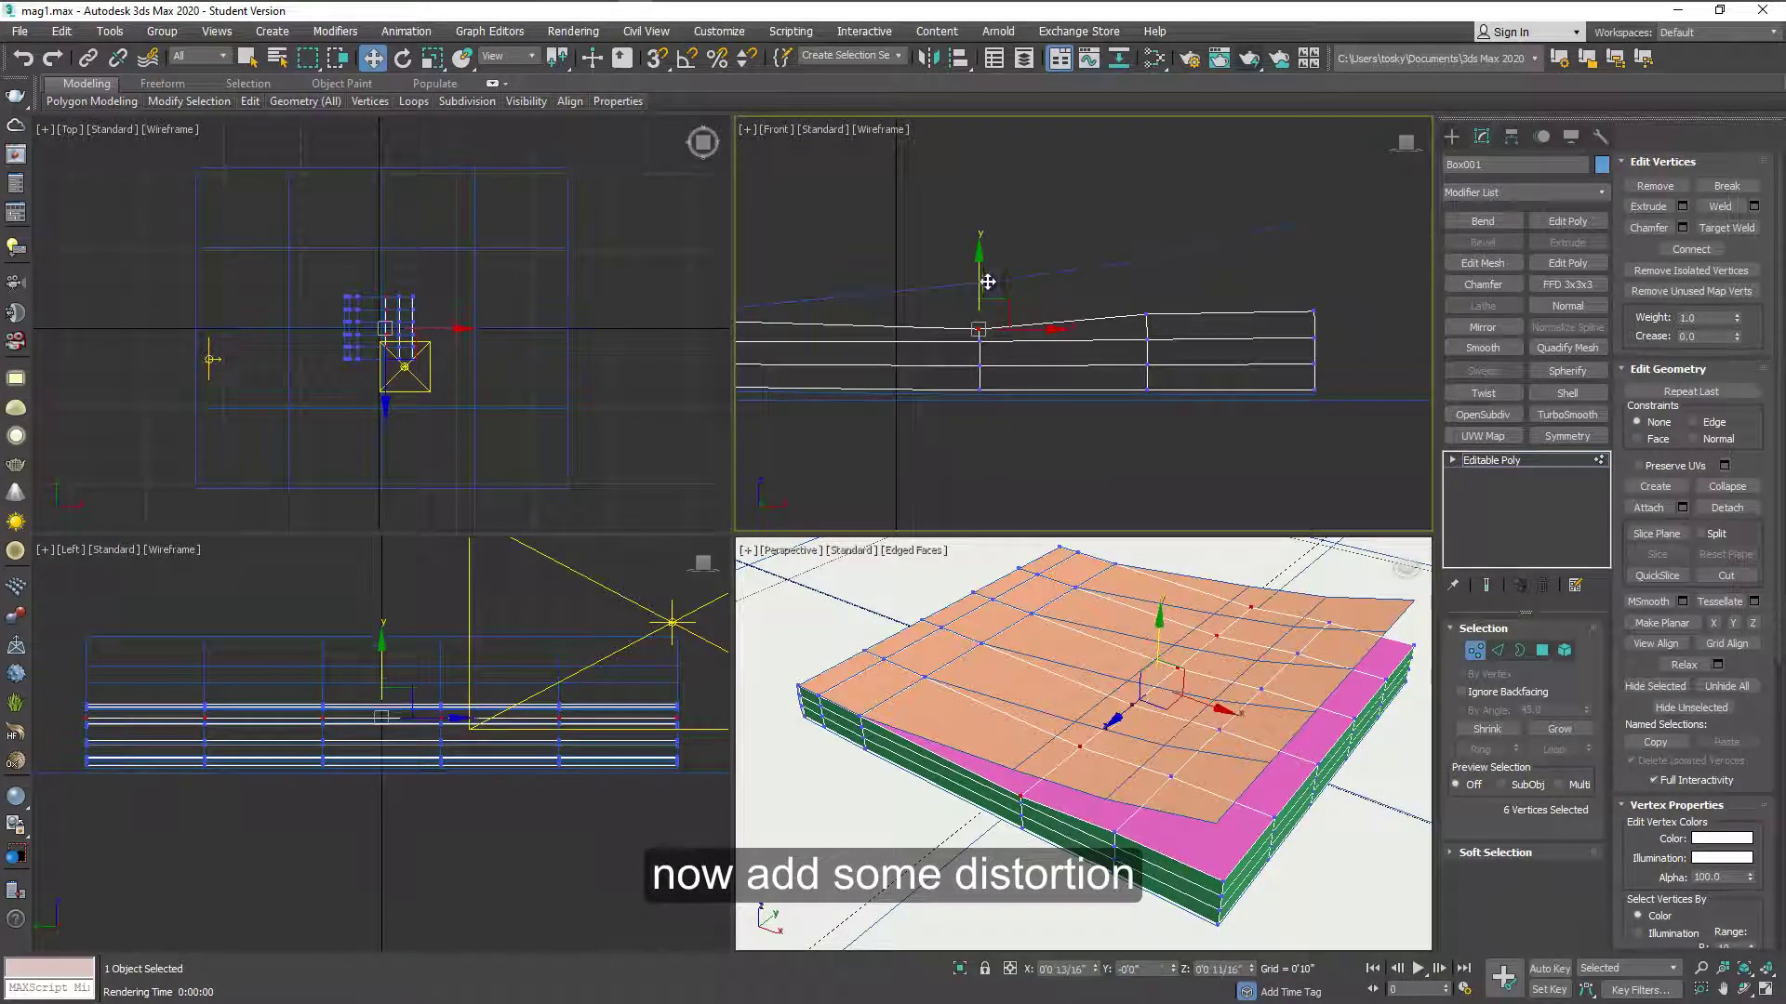
left_click(1145, 324)
left_click_drag(1145, 324, 1148, 314)
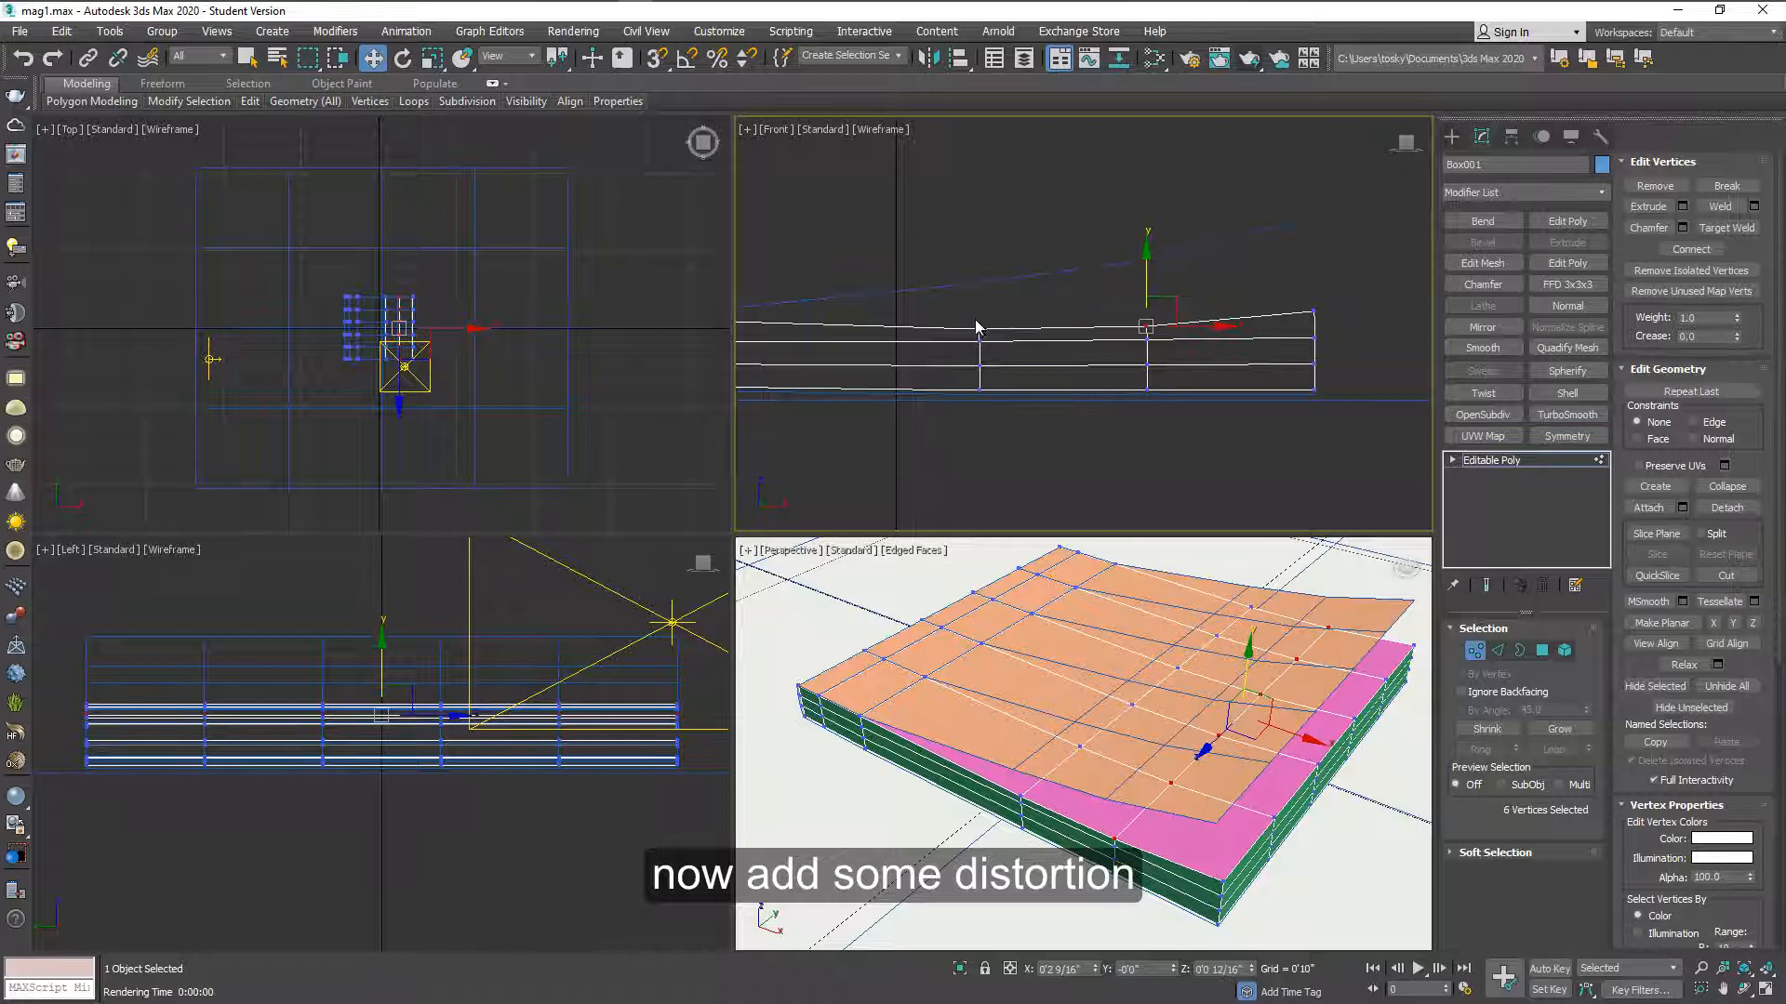
mouse_move(964, 307)
left_mouse_down()
mouse_move(1000, 353)
mouse_move(983, 304)
left_mouse_up()
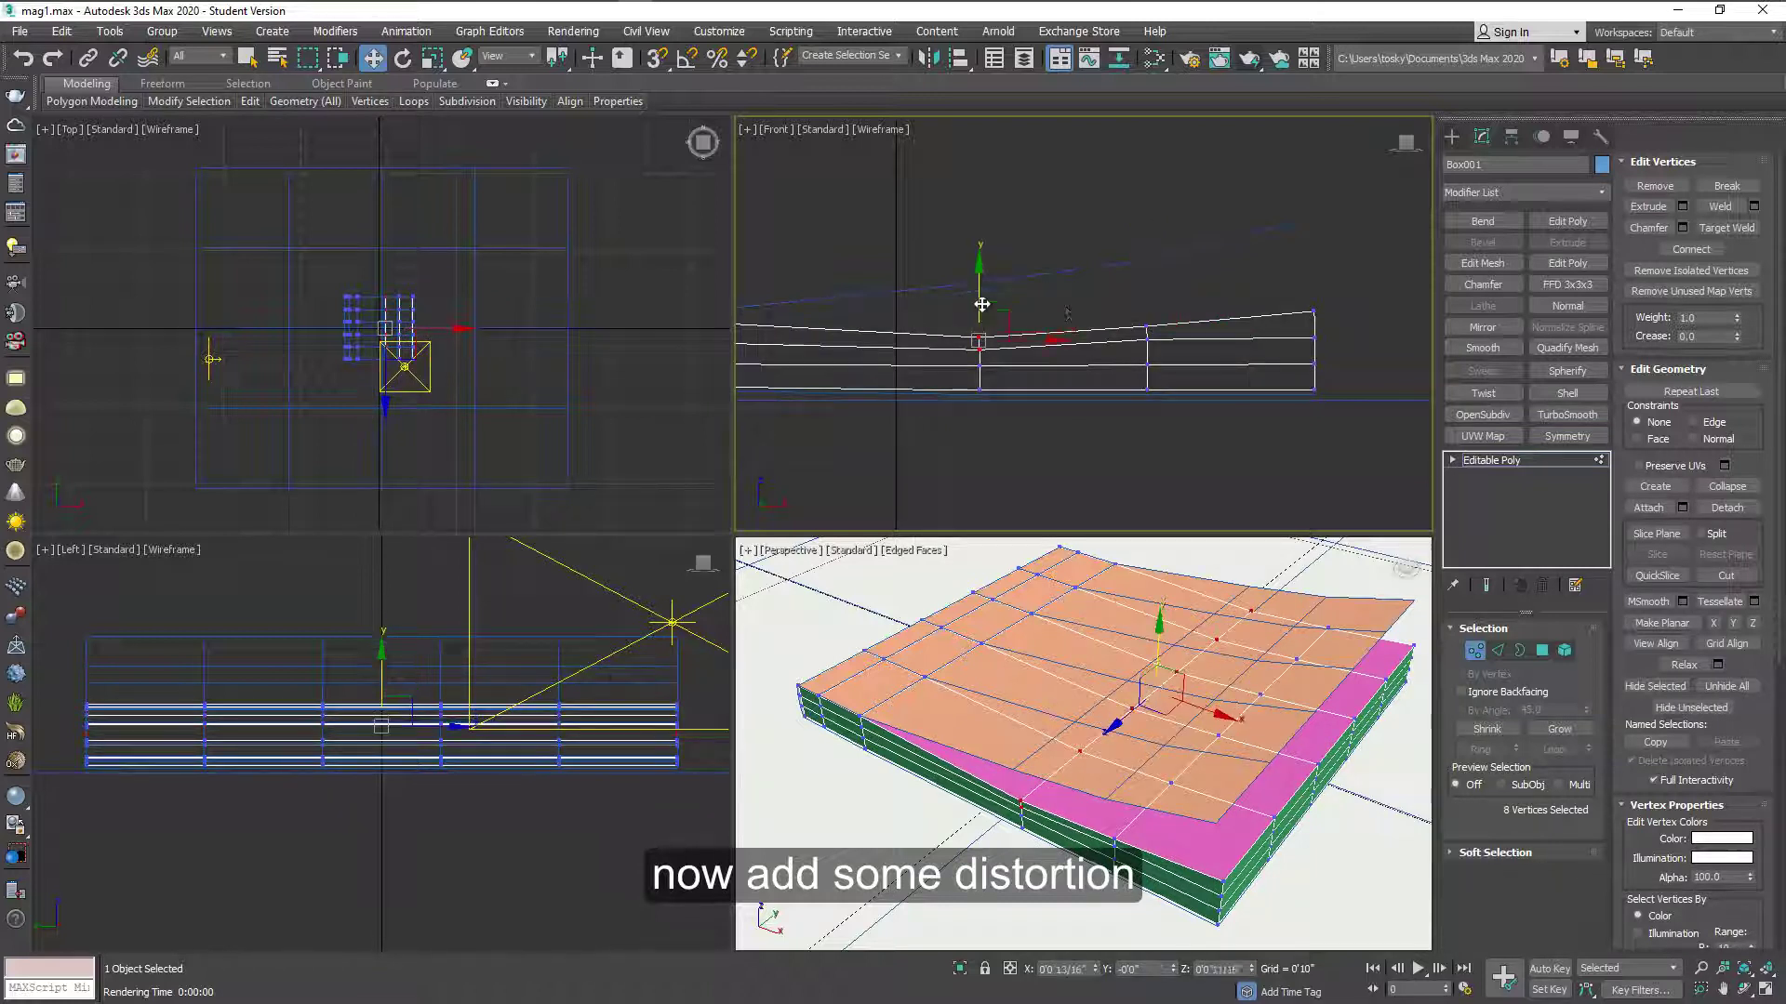
left_click(1144, 335)
left_click_drag(1147, 332, 1146, 302)
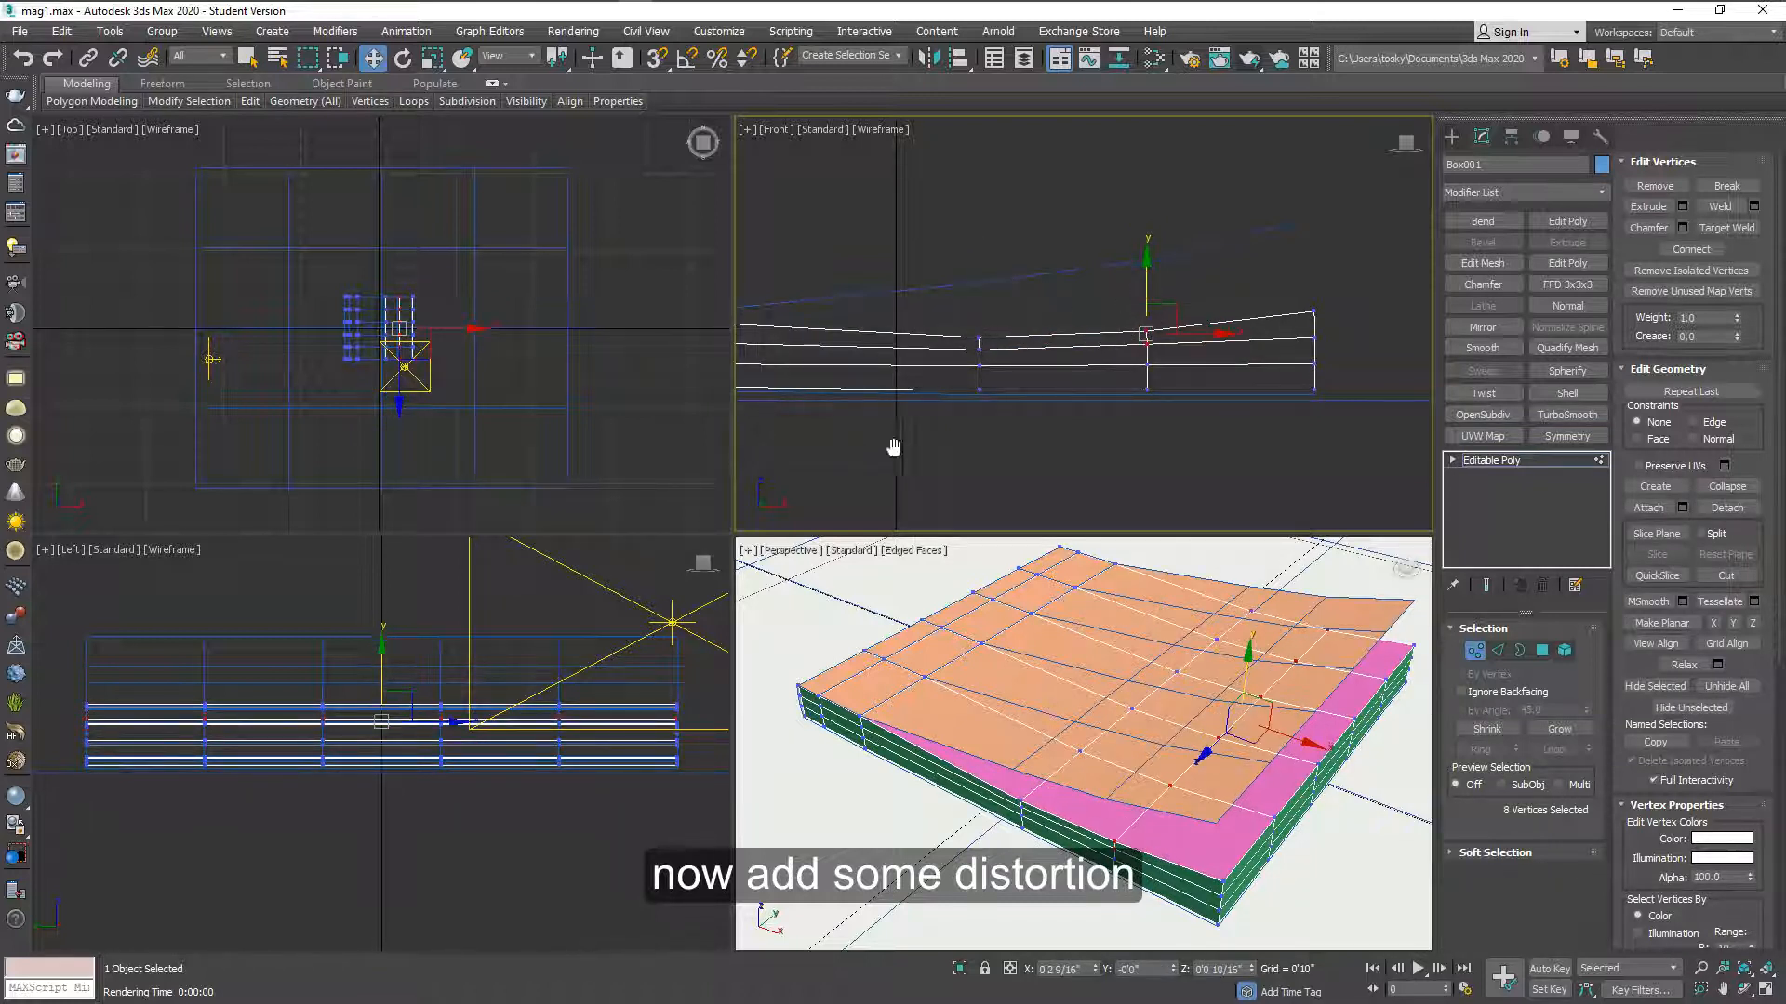
scroll(977, 418, "up", 1)
- Lift the cover's middle and one more vertex column upward, then return to object level
middle_click_drag(1103, 419, 906, 331)
left_click(887, 312)
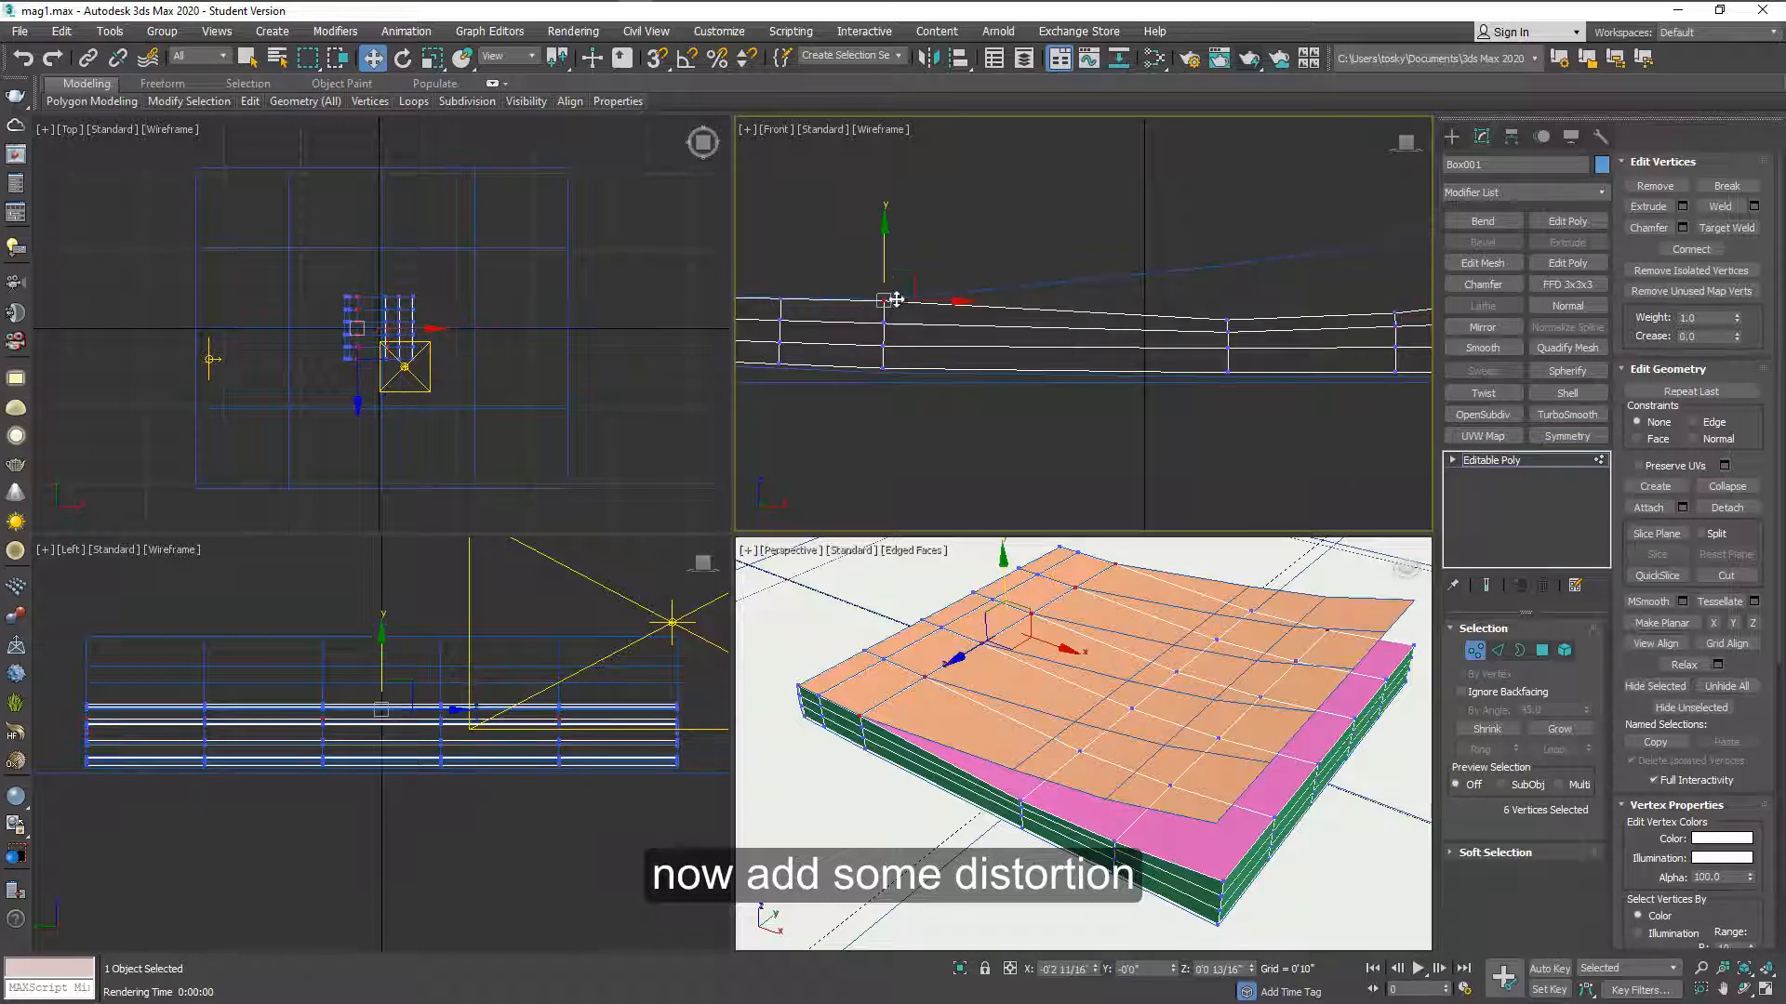
left_click_drag(888, 310, 887, 288)
left_click(925, 285)
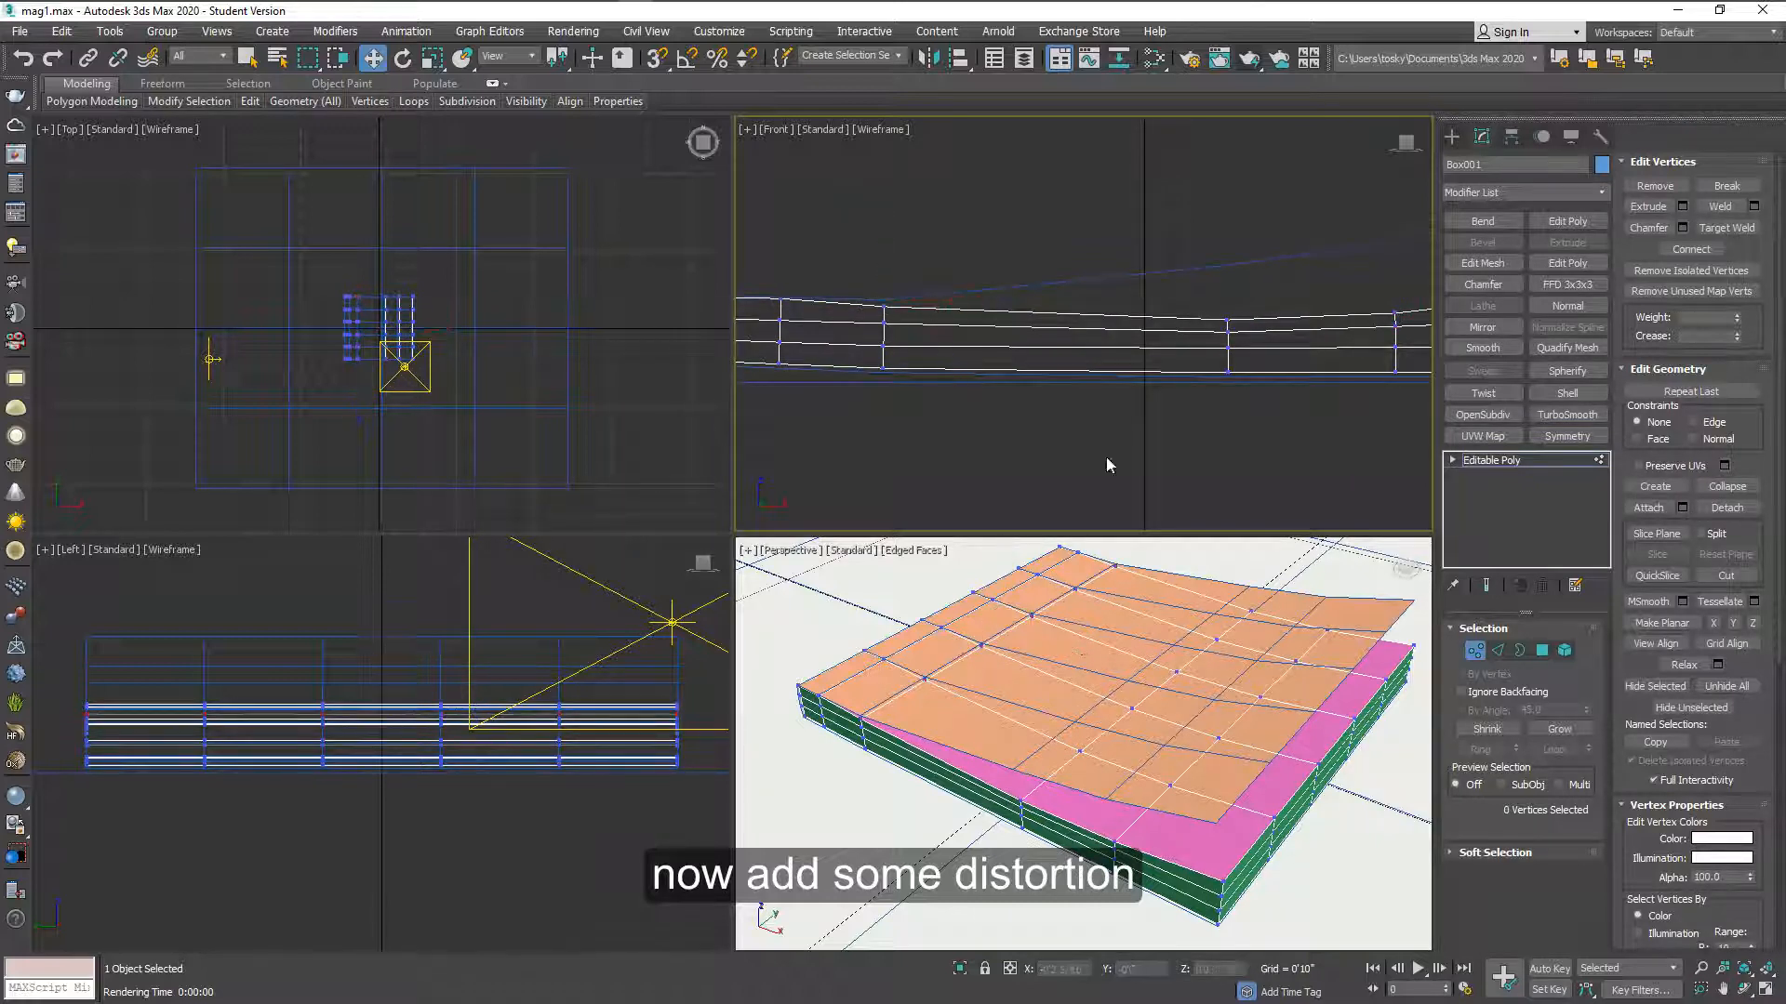
left_click(1475, 651)
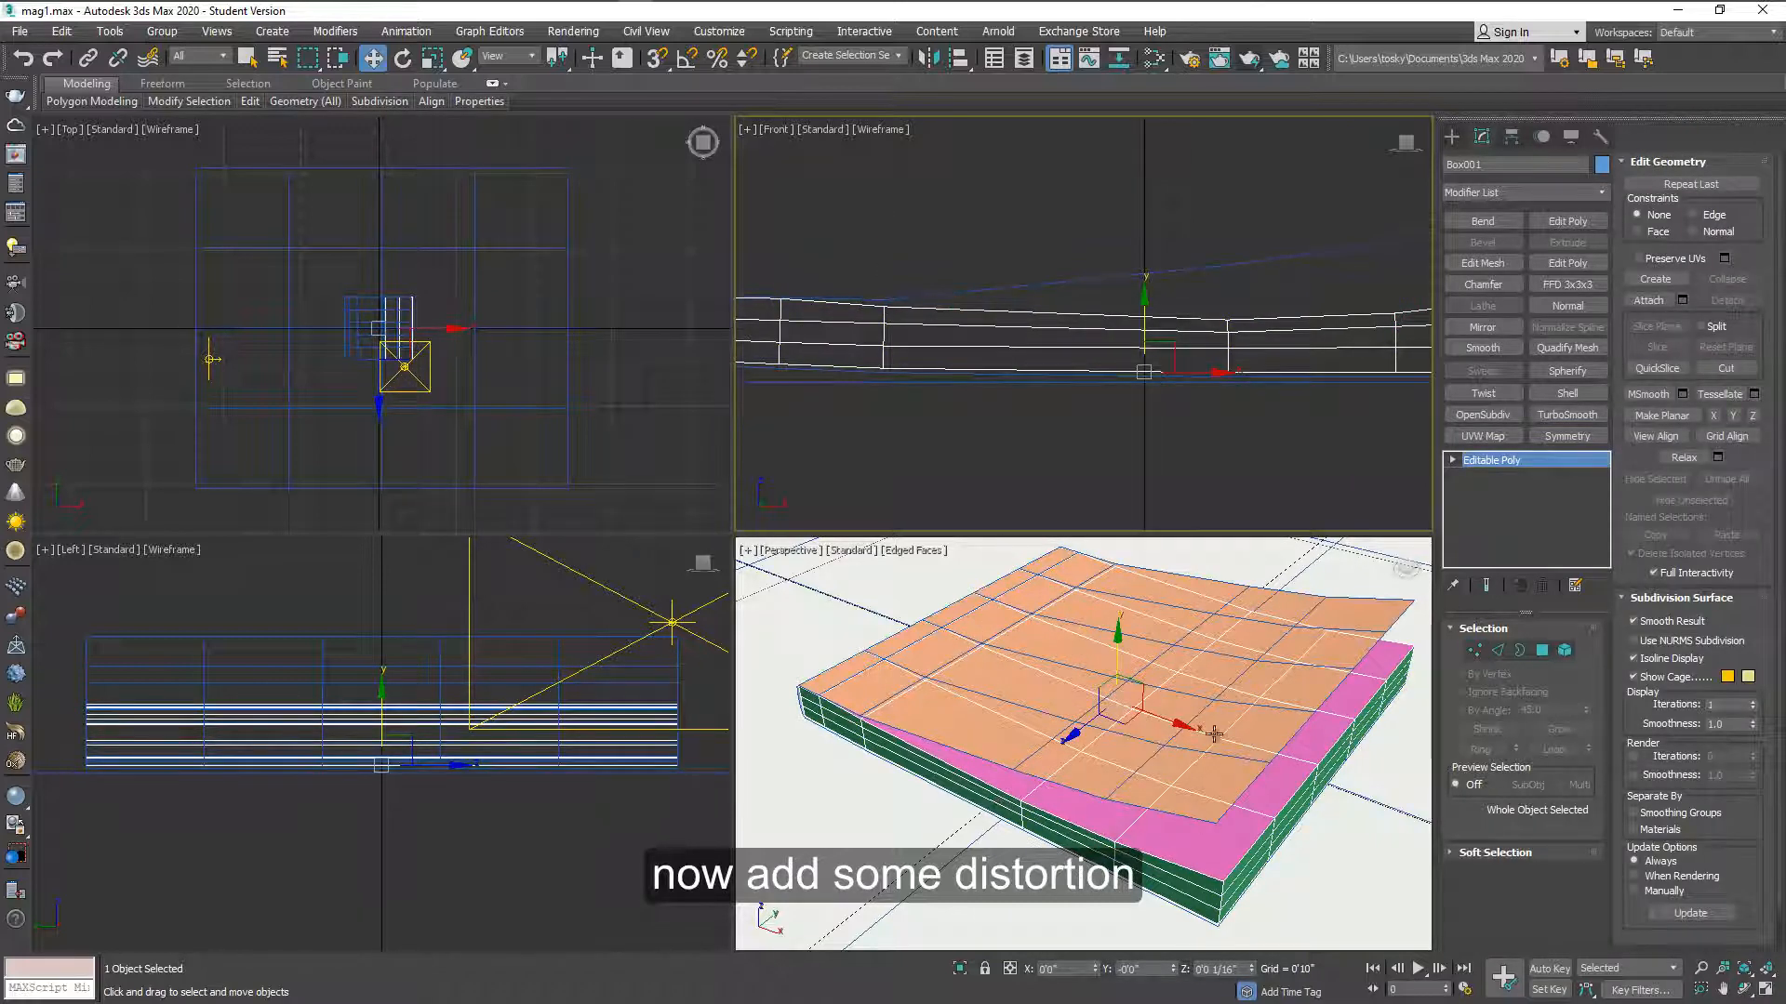
left_click(1475, 650)
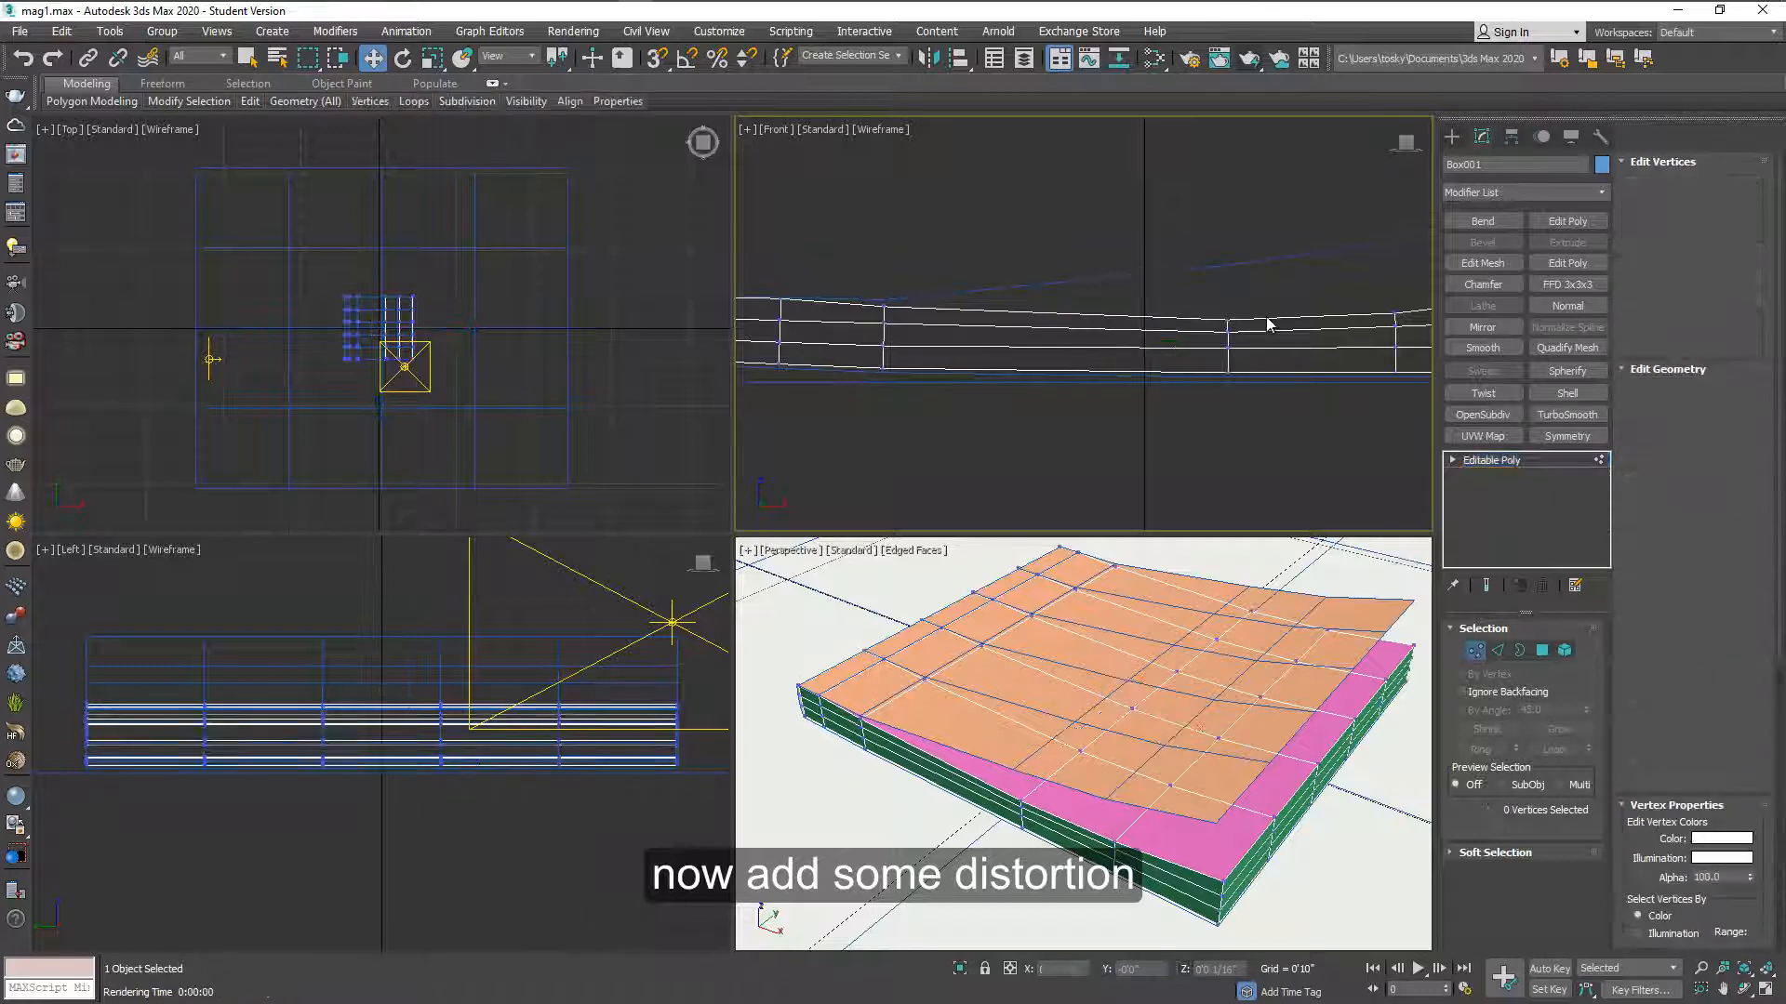
left_click(1222, 318)
left_click_drag(1223, 316, 1228, 279)
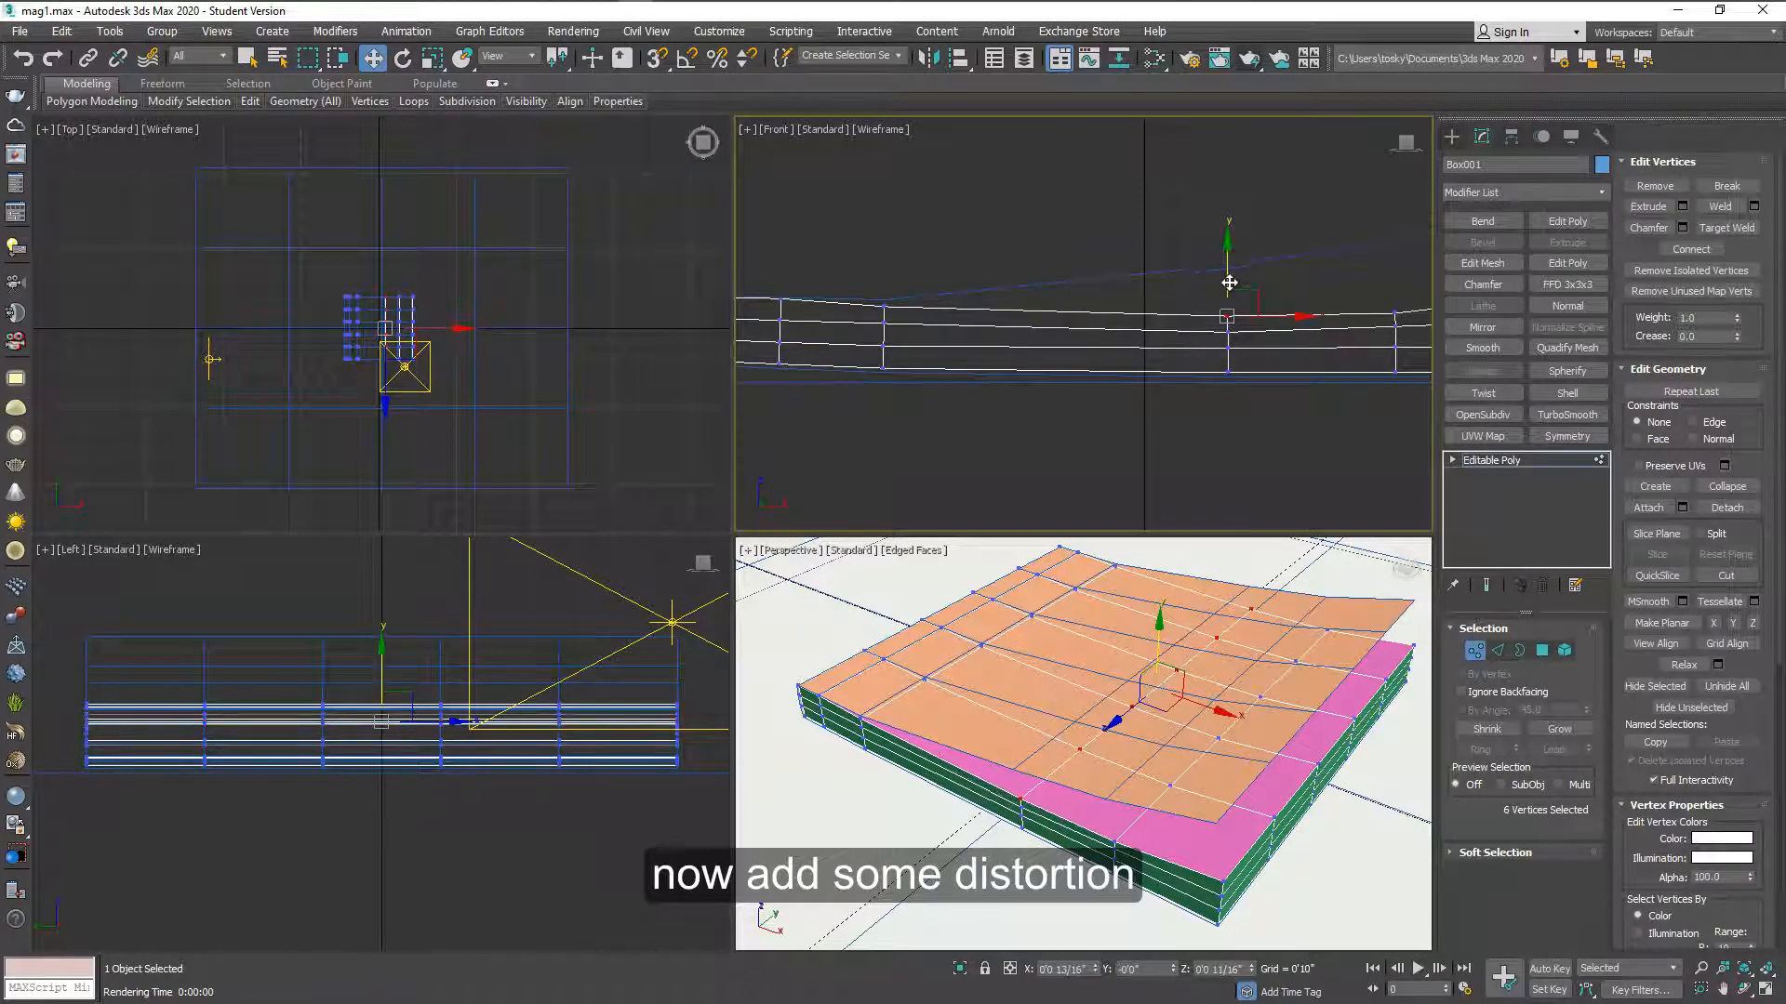
left_click(1475, 650)
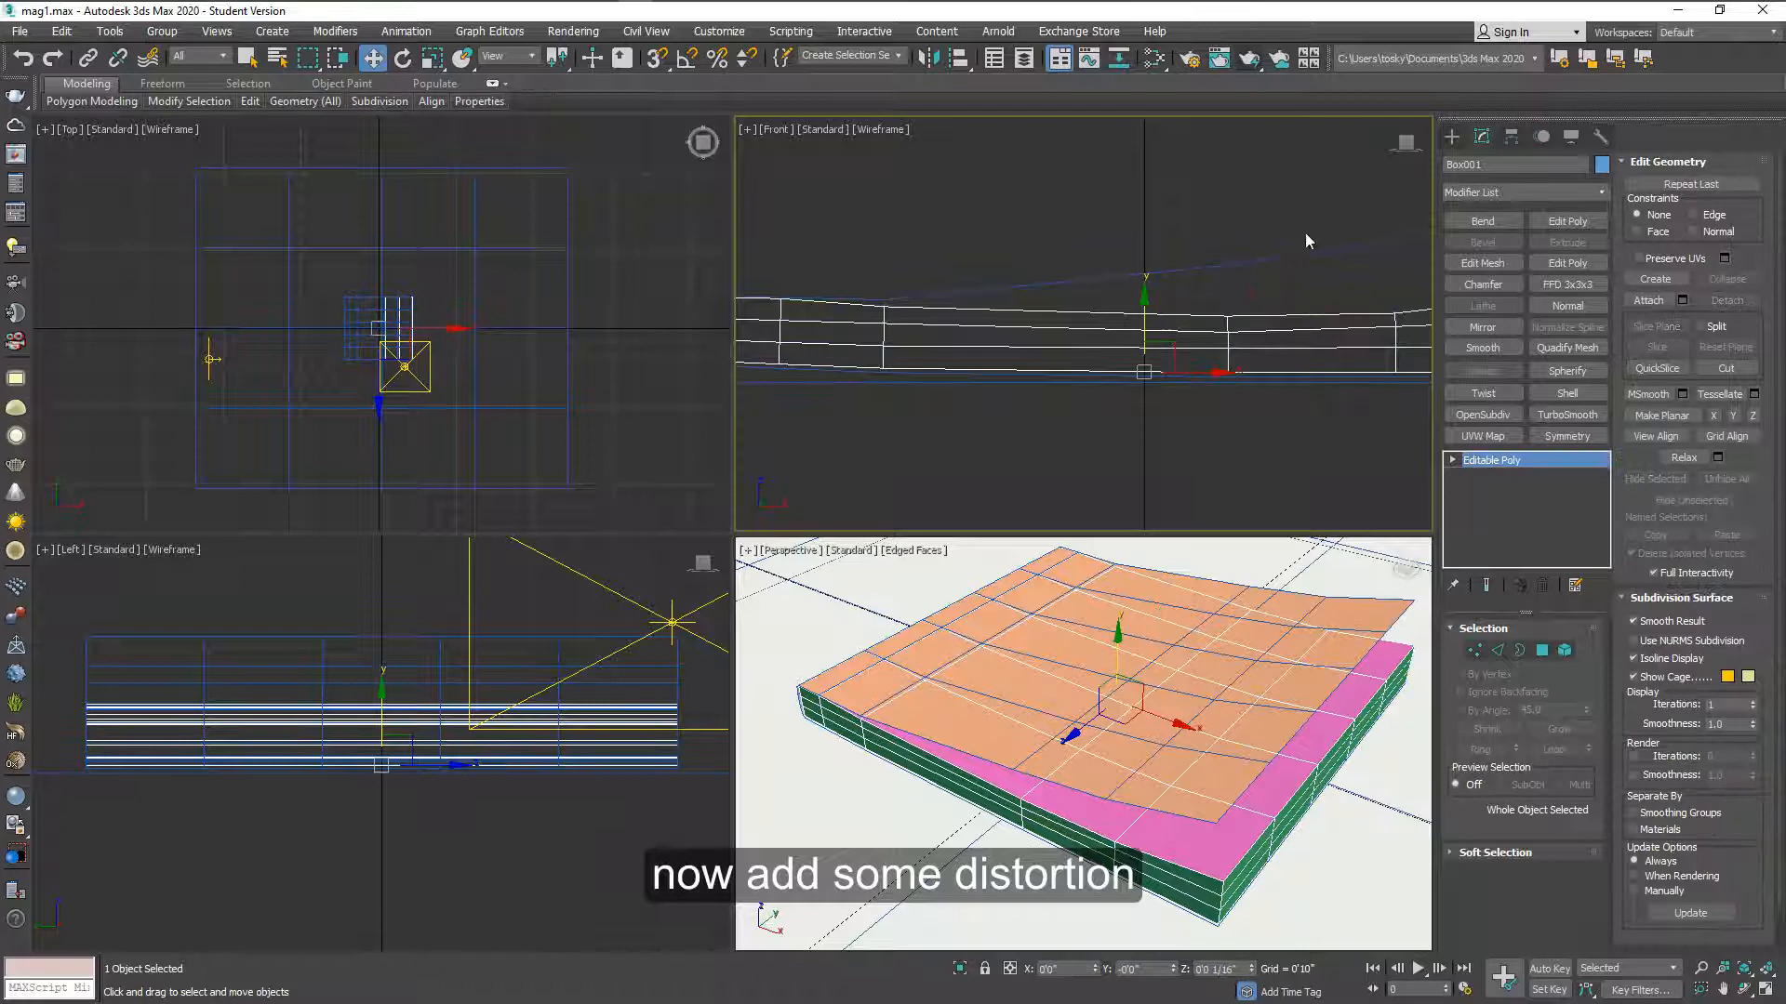
- Start a V-Ray render of the curled cover and move the preview aside
left_click(1251, 62)
left_click_drag(752, 134, 767, 88)
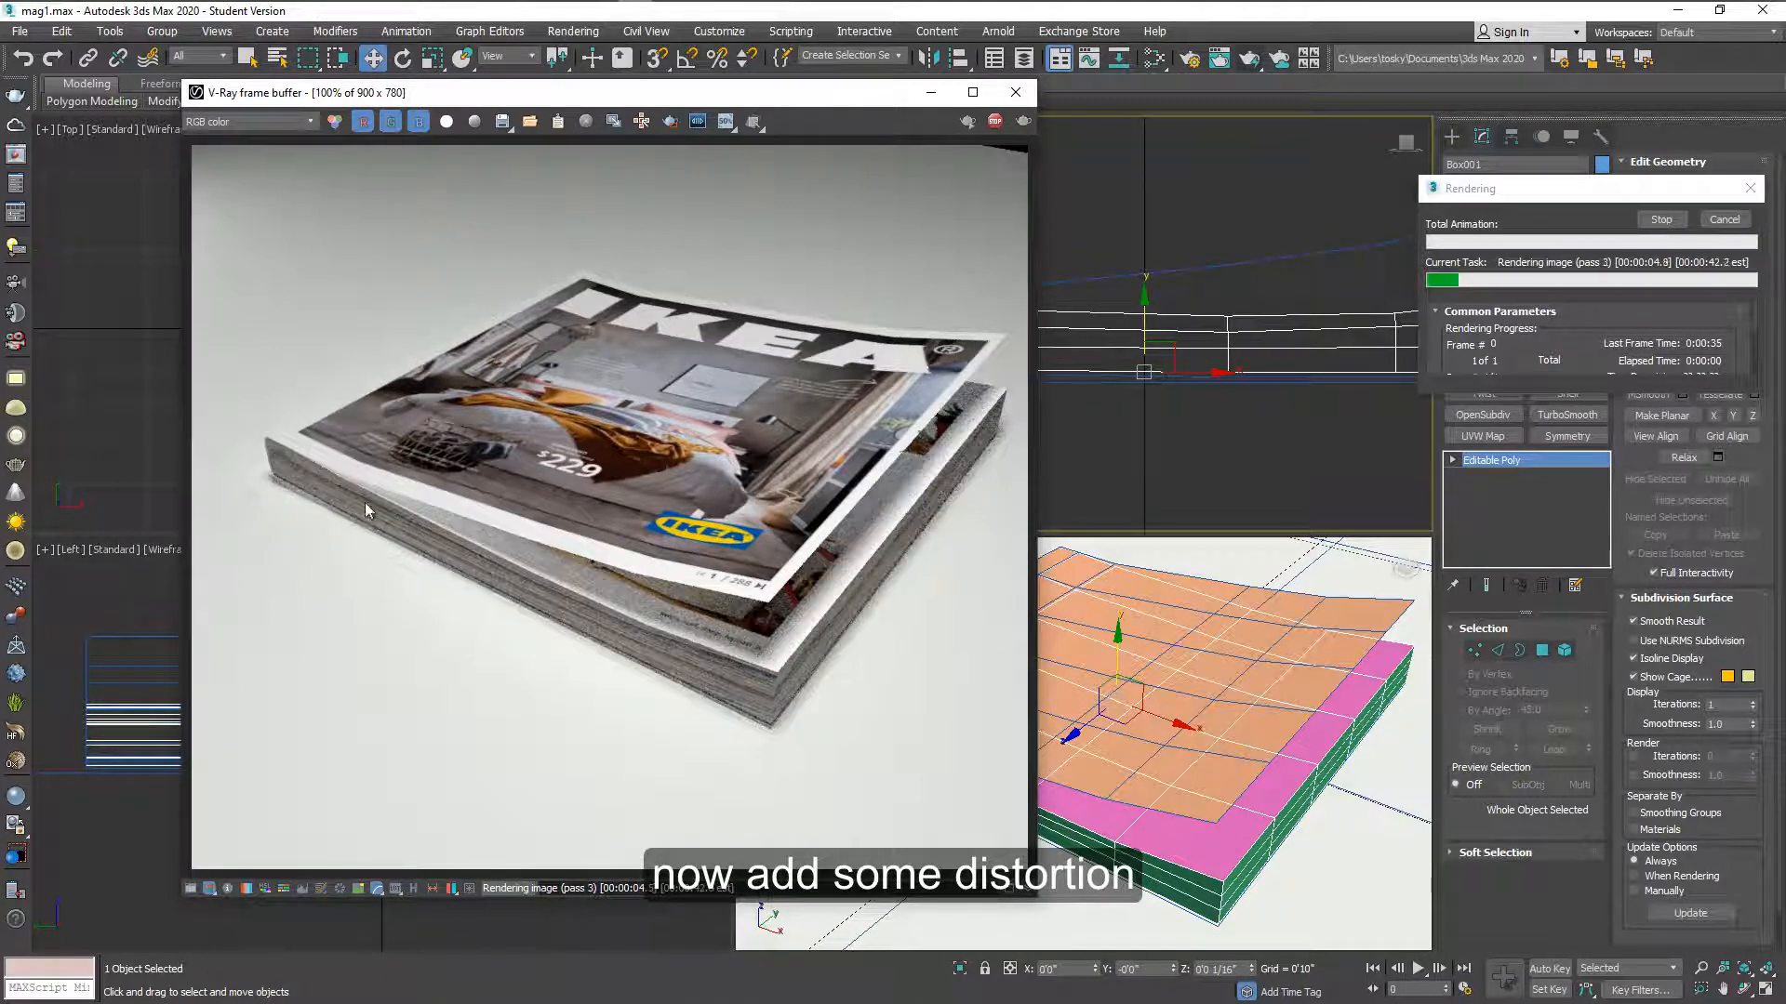
- Stop the render with Escape, check a few vertices on the cover edge in Vertex mode, and return to object level
key("Escape")
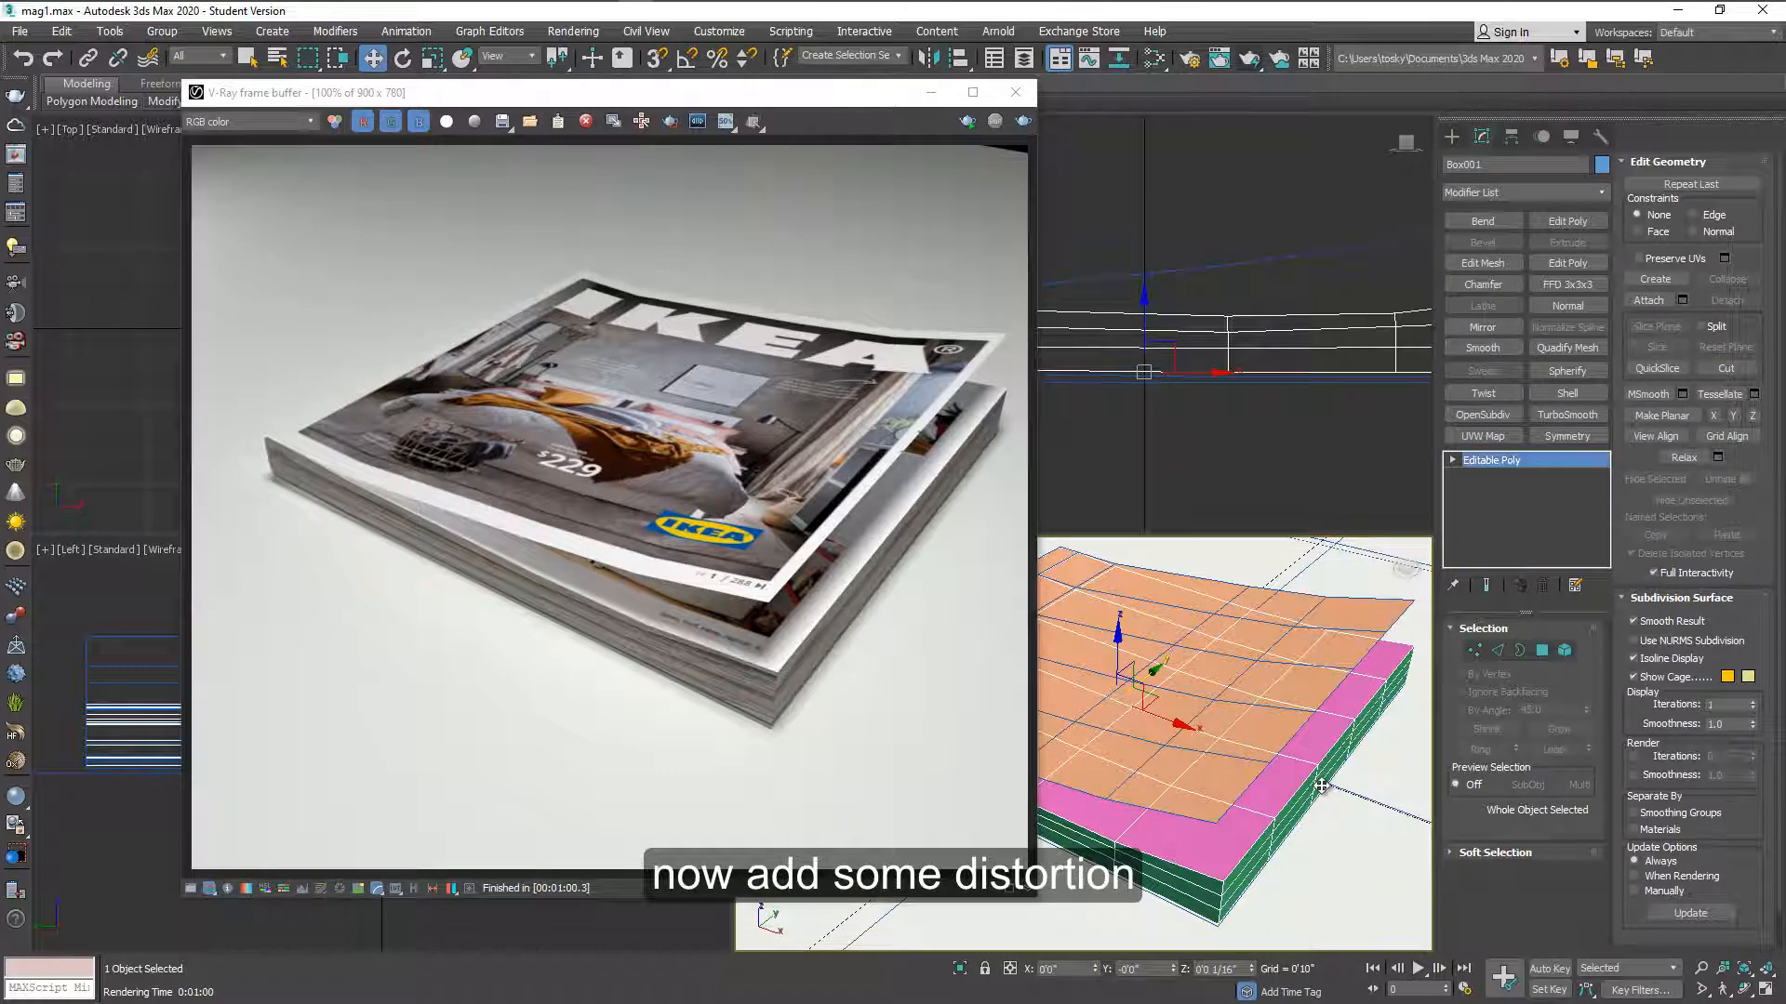
key("1")
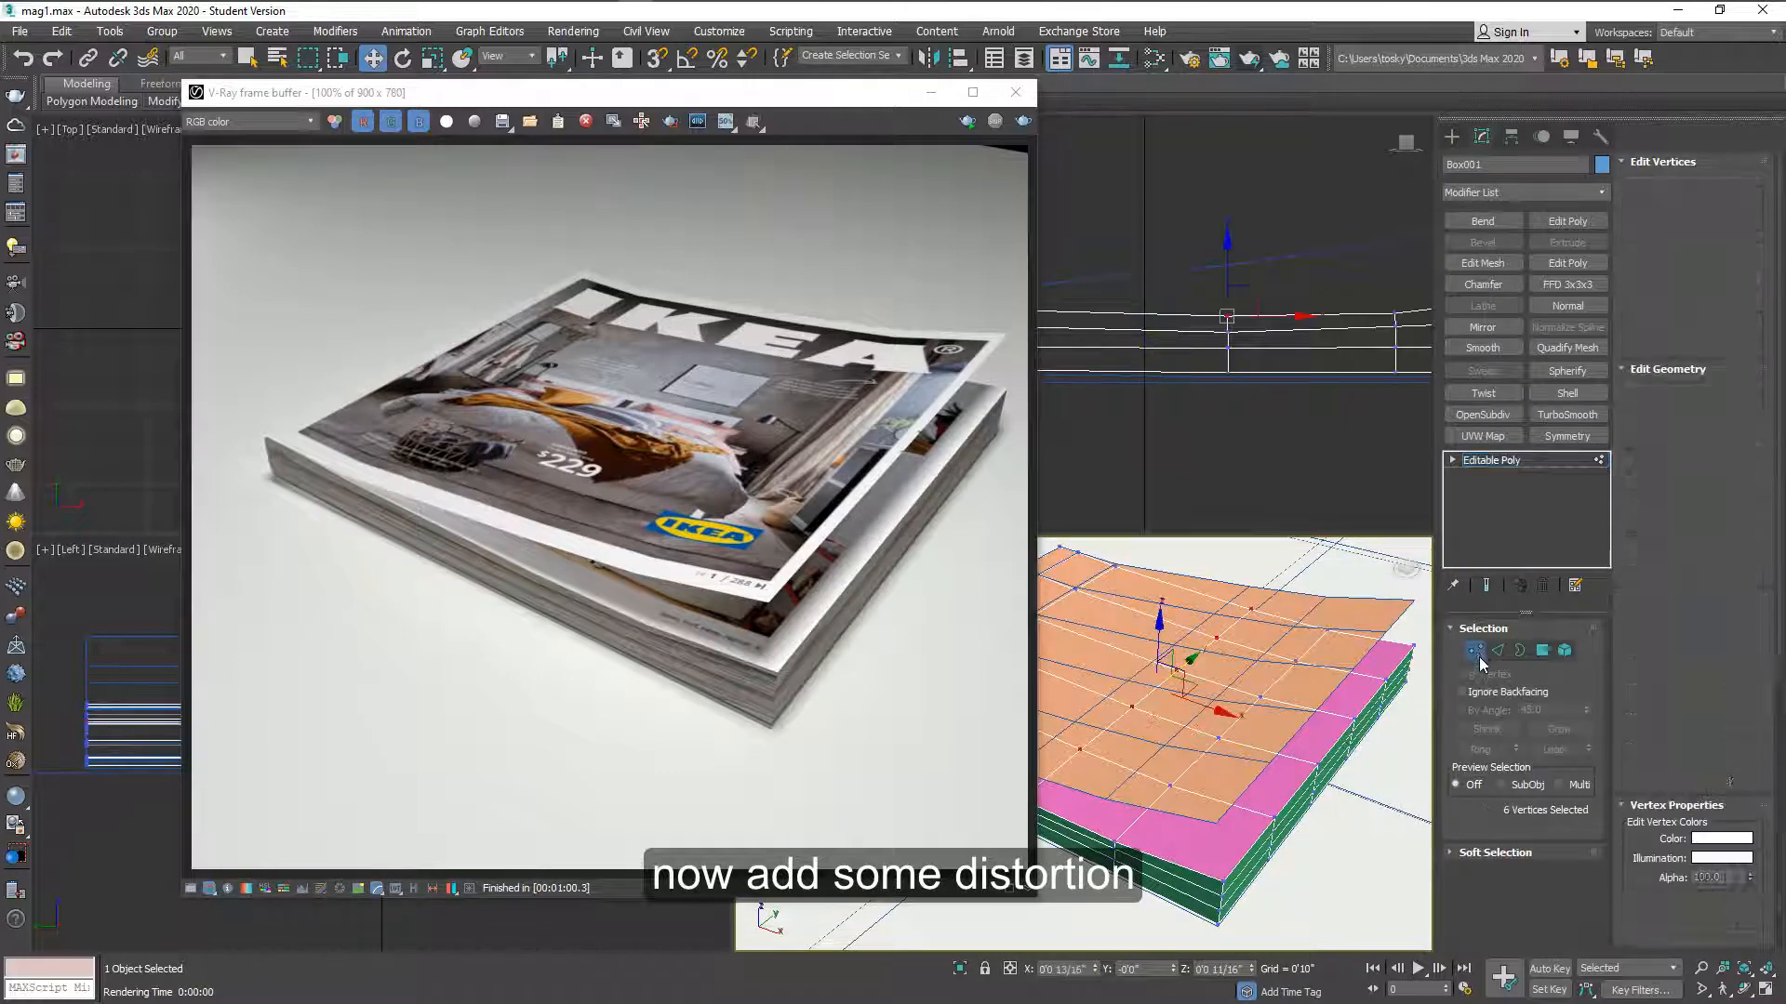
left_click(1330, 789)
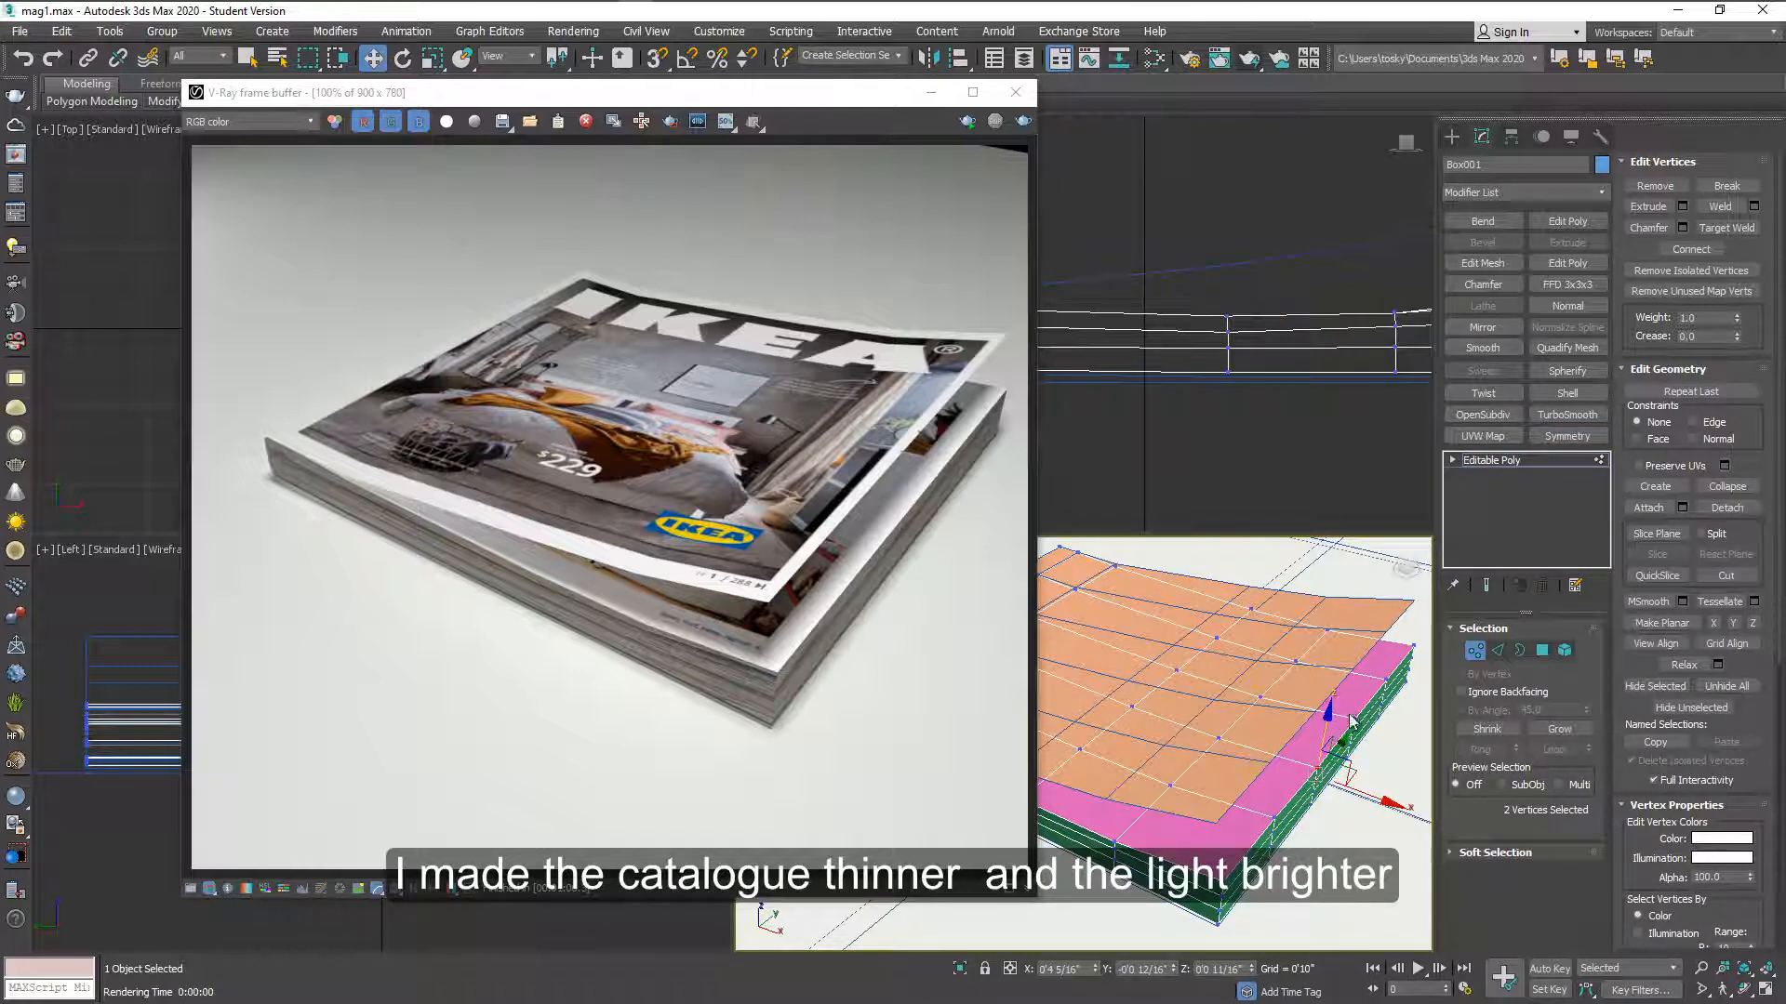
left_click(1365, 687)
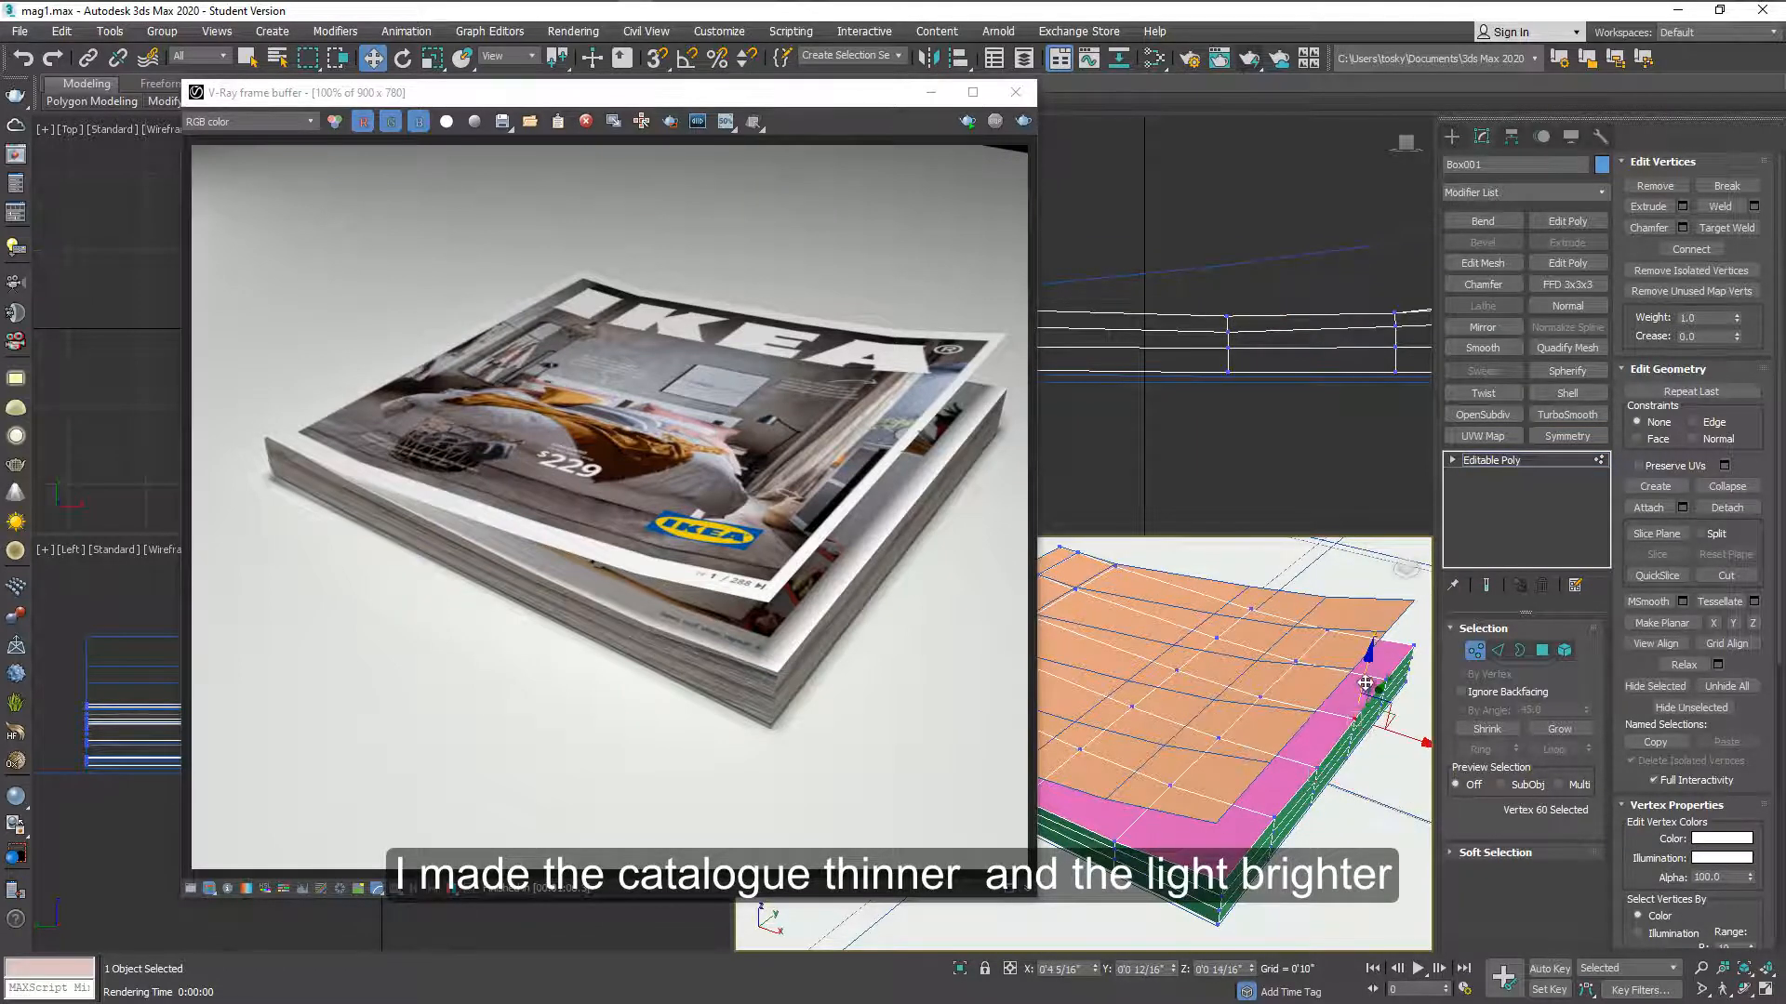
left_click(1474, 651)
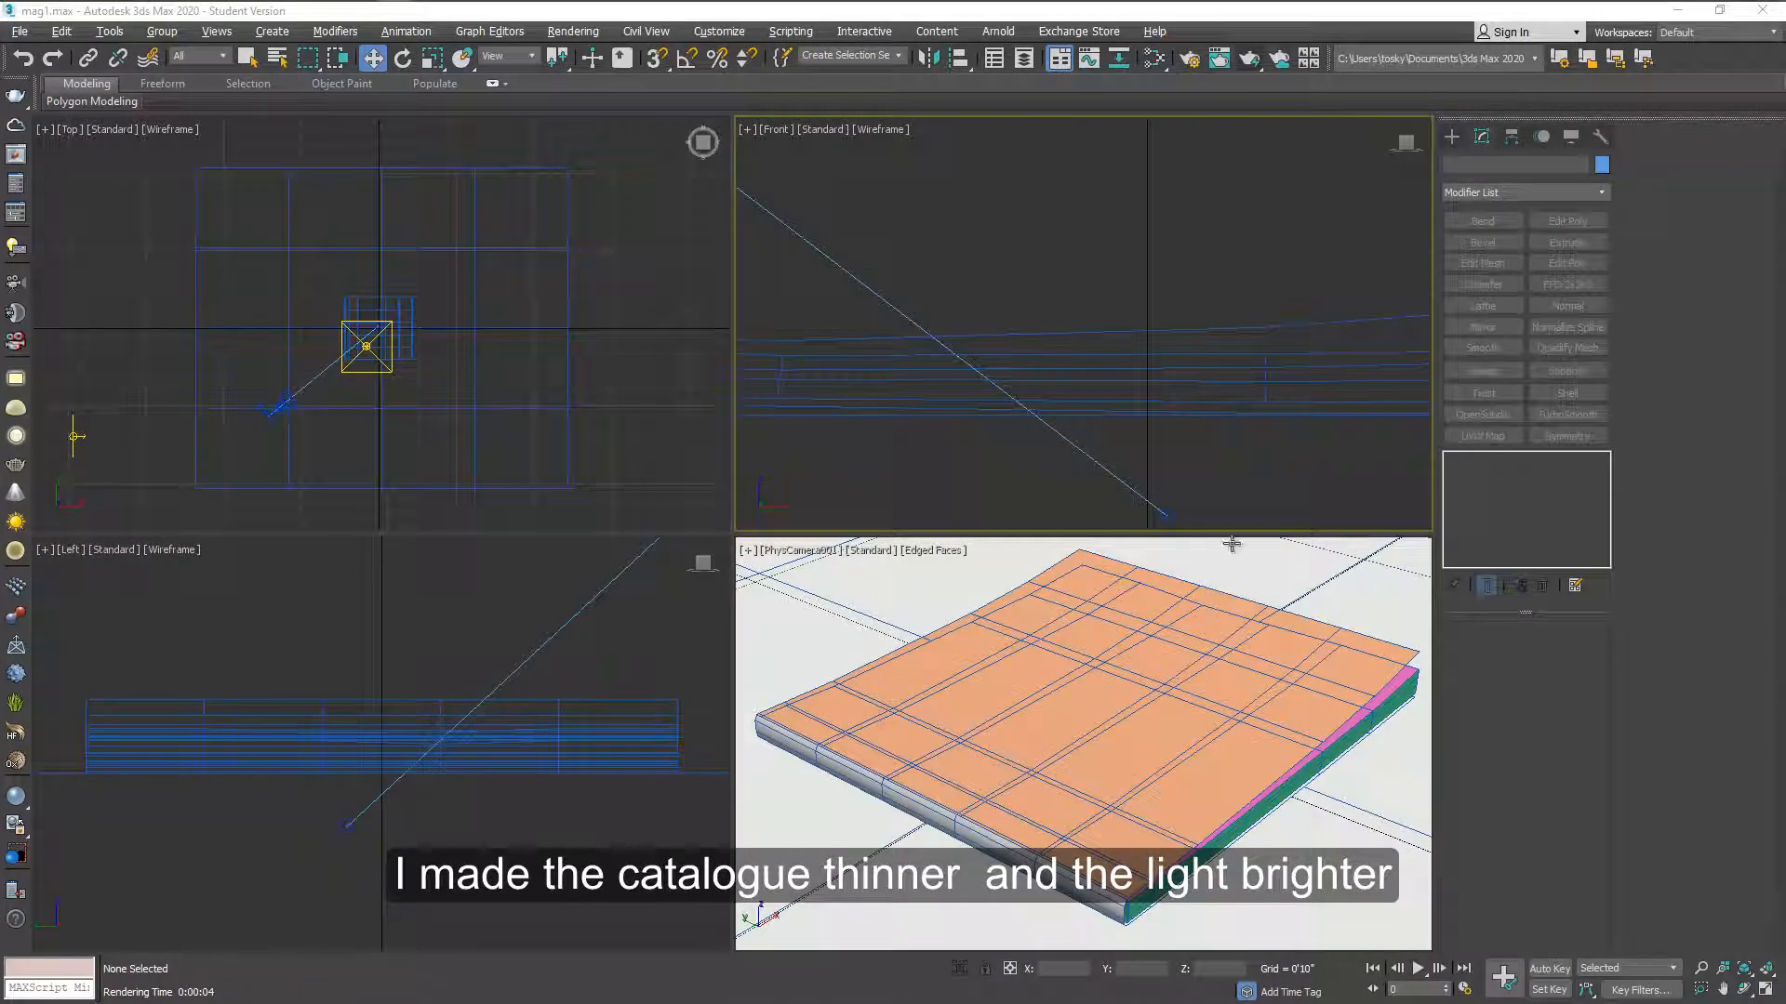
scroll(1169, 449, "down", 2)
- Reframe the Front view and select the catalogue group Group001
middle_click_drag(1169, 448, 1129, 361)
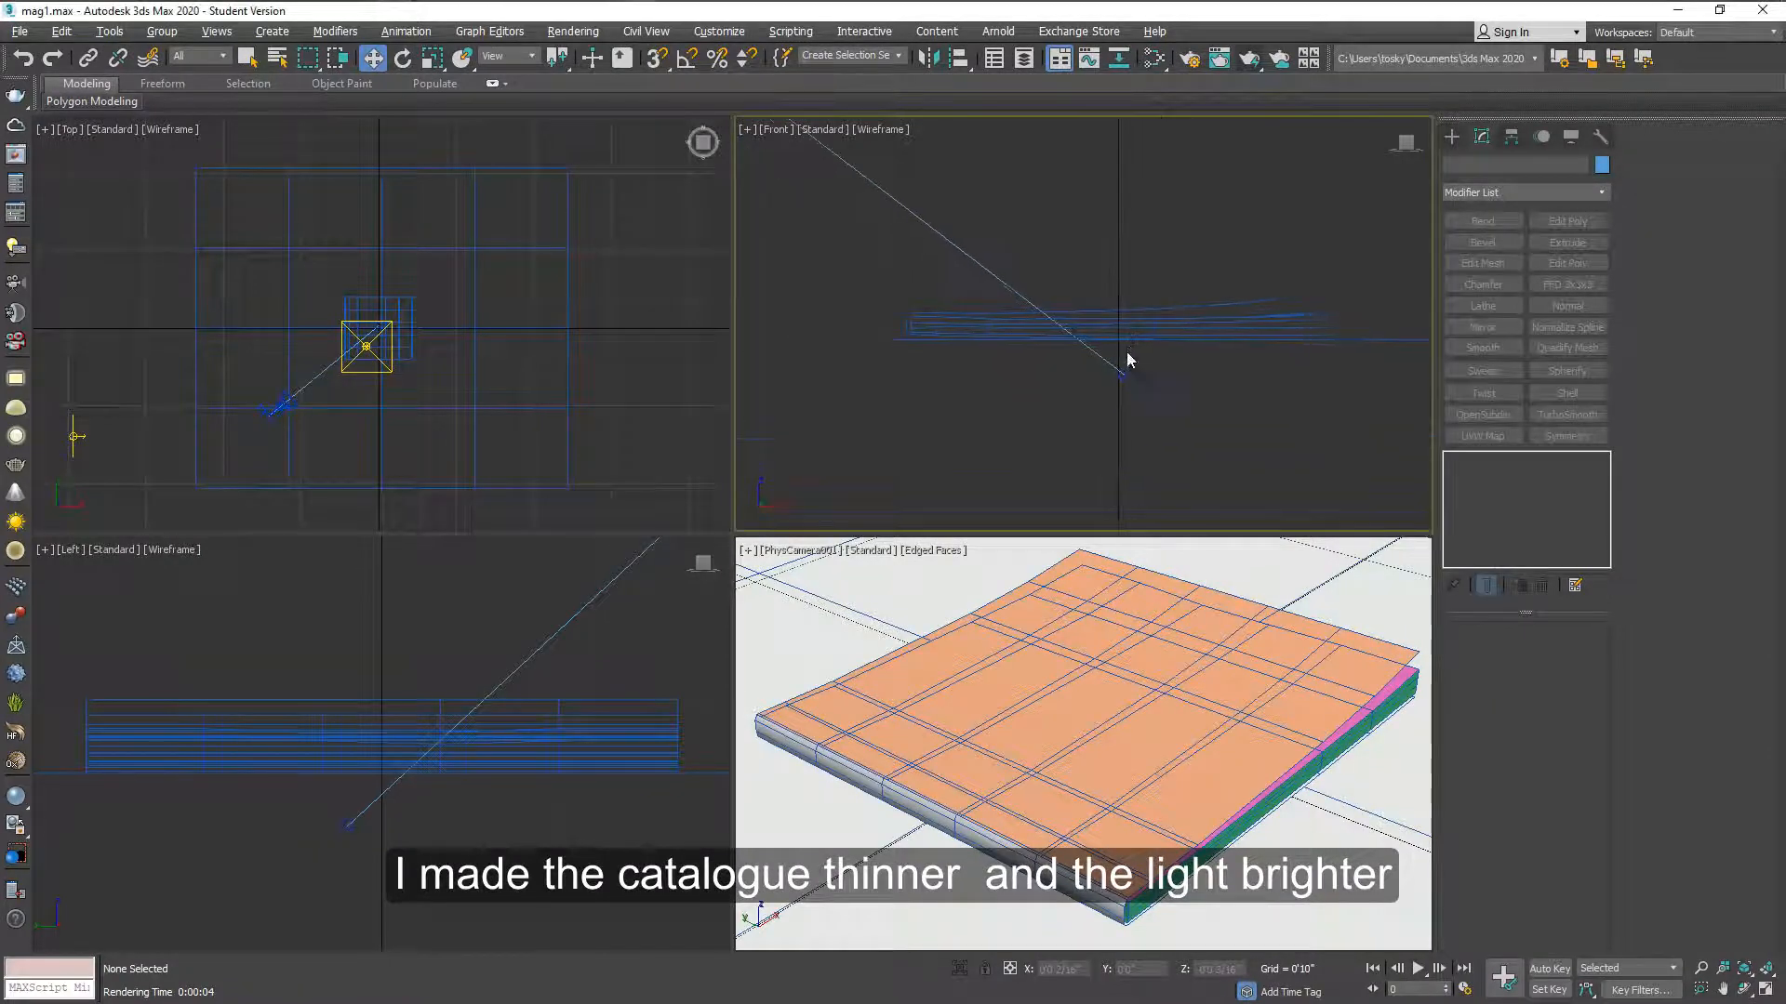
left_click(1141, 331)
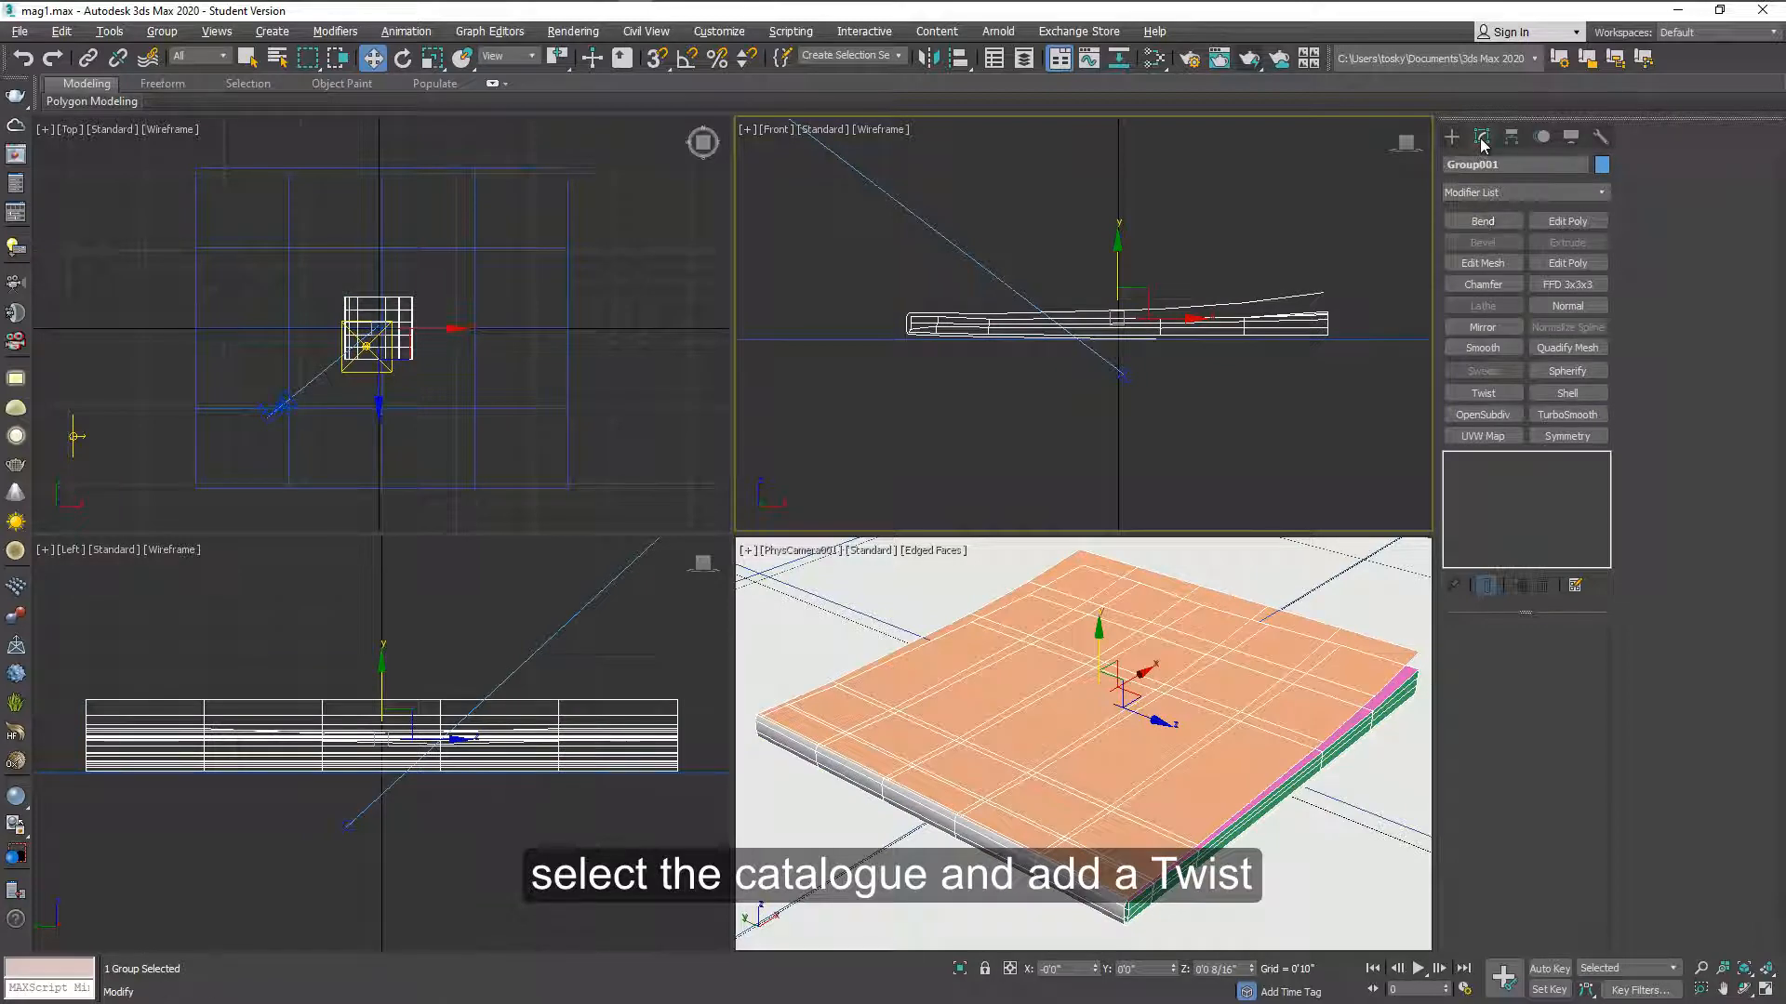
- Add a Twist modifier to Group001 with its Twist Axis set to X
left_click(1600, 191)
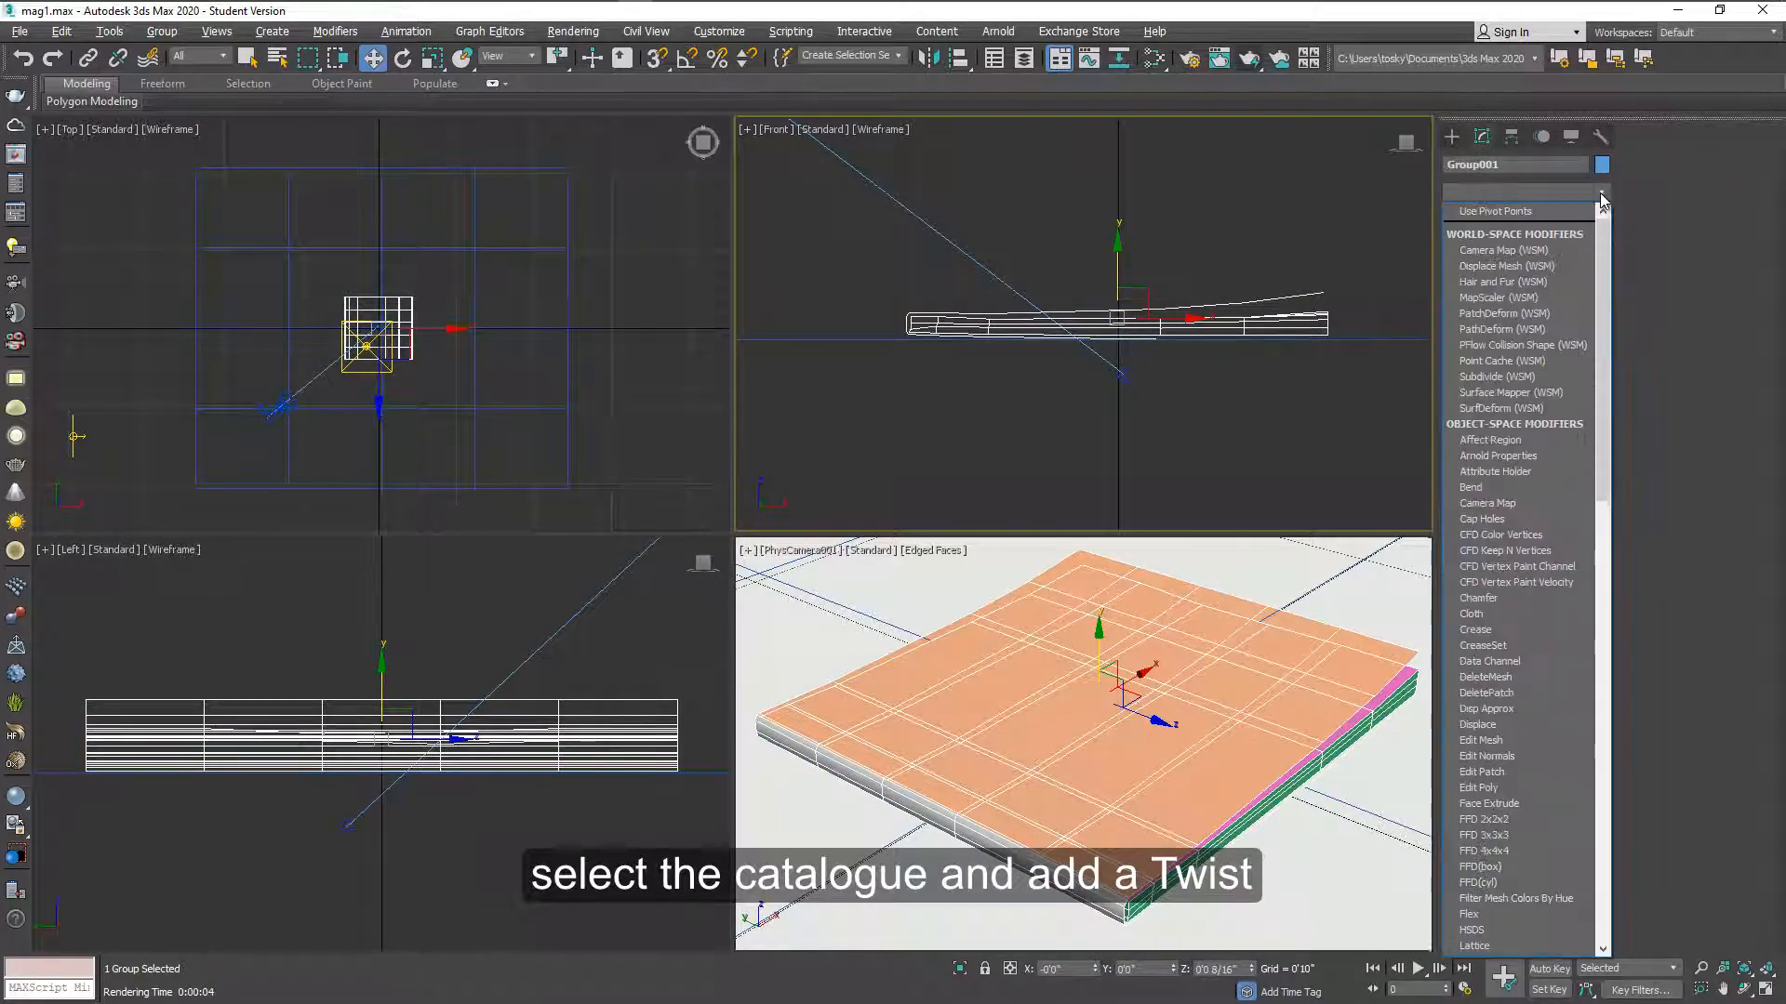
type("tw")
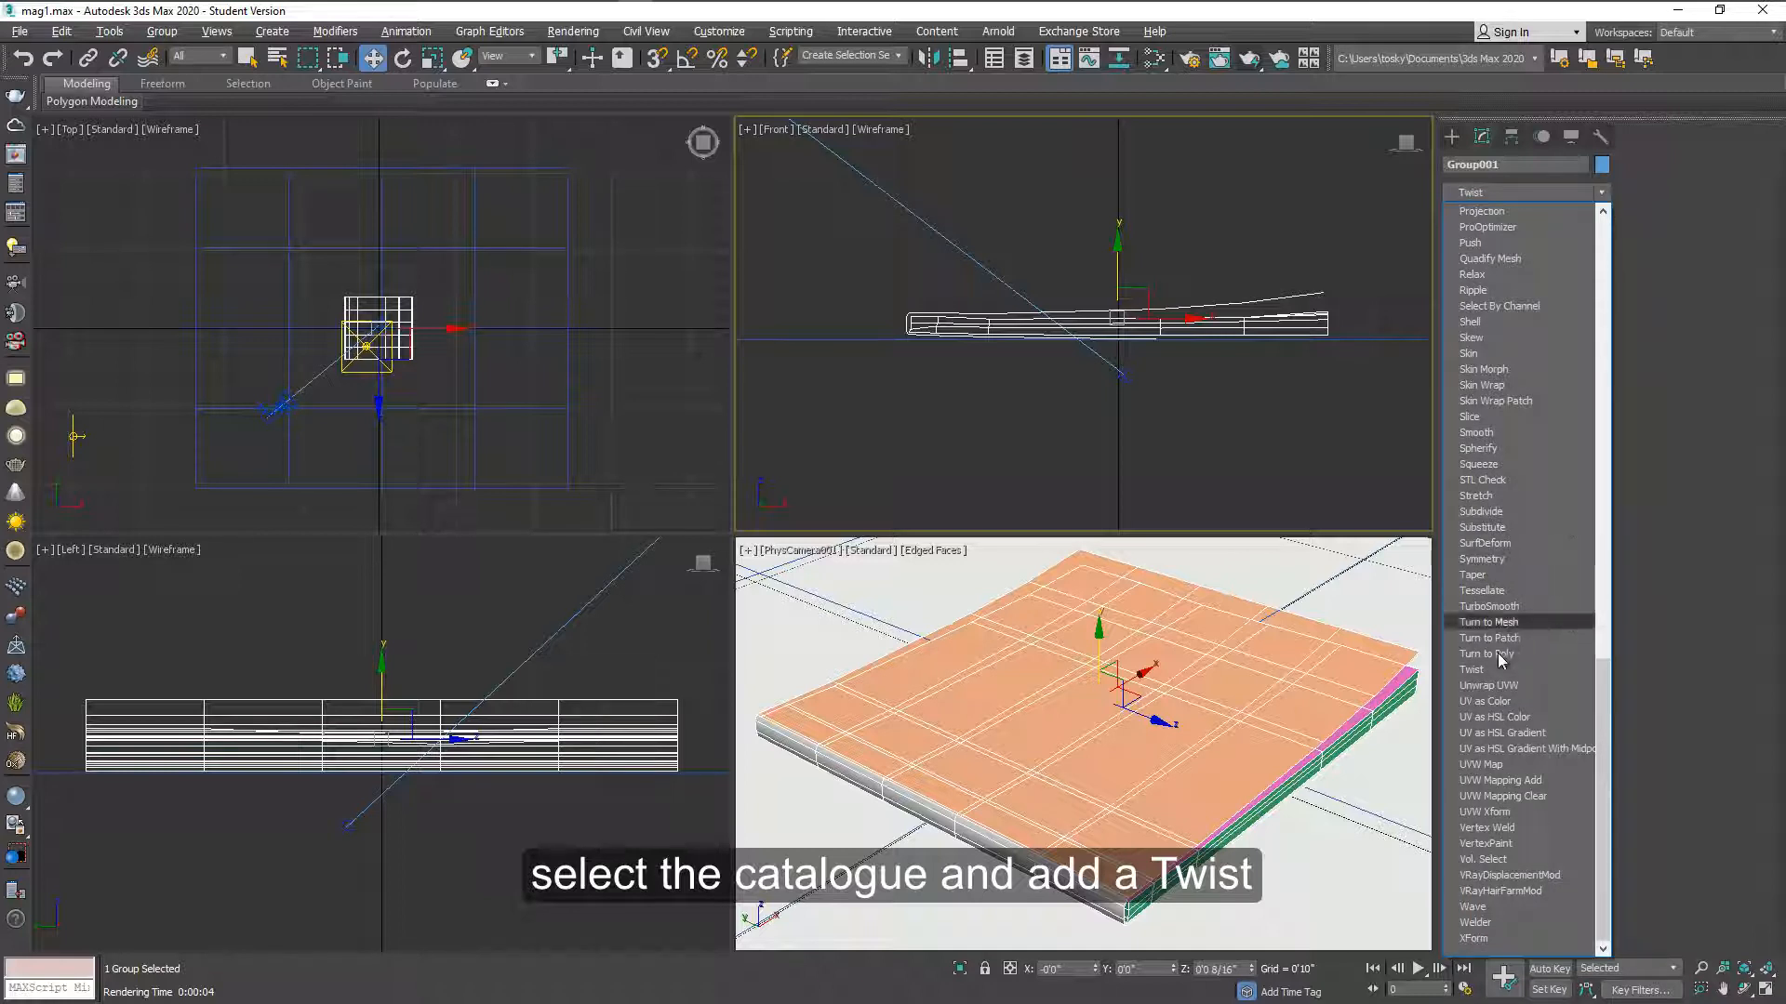
left_click(1483, 671)
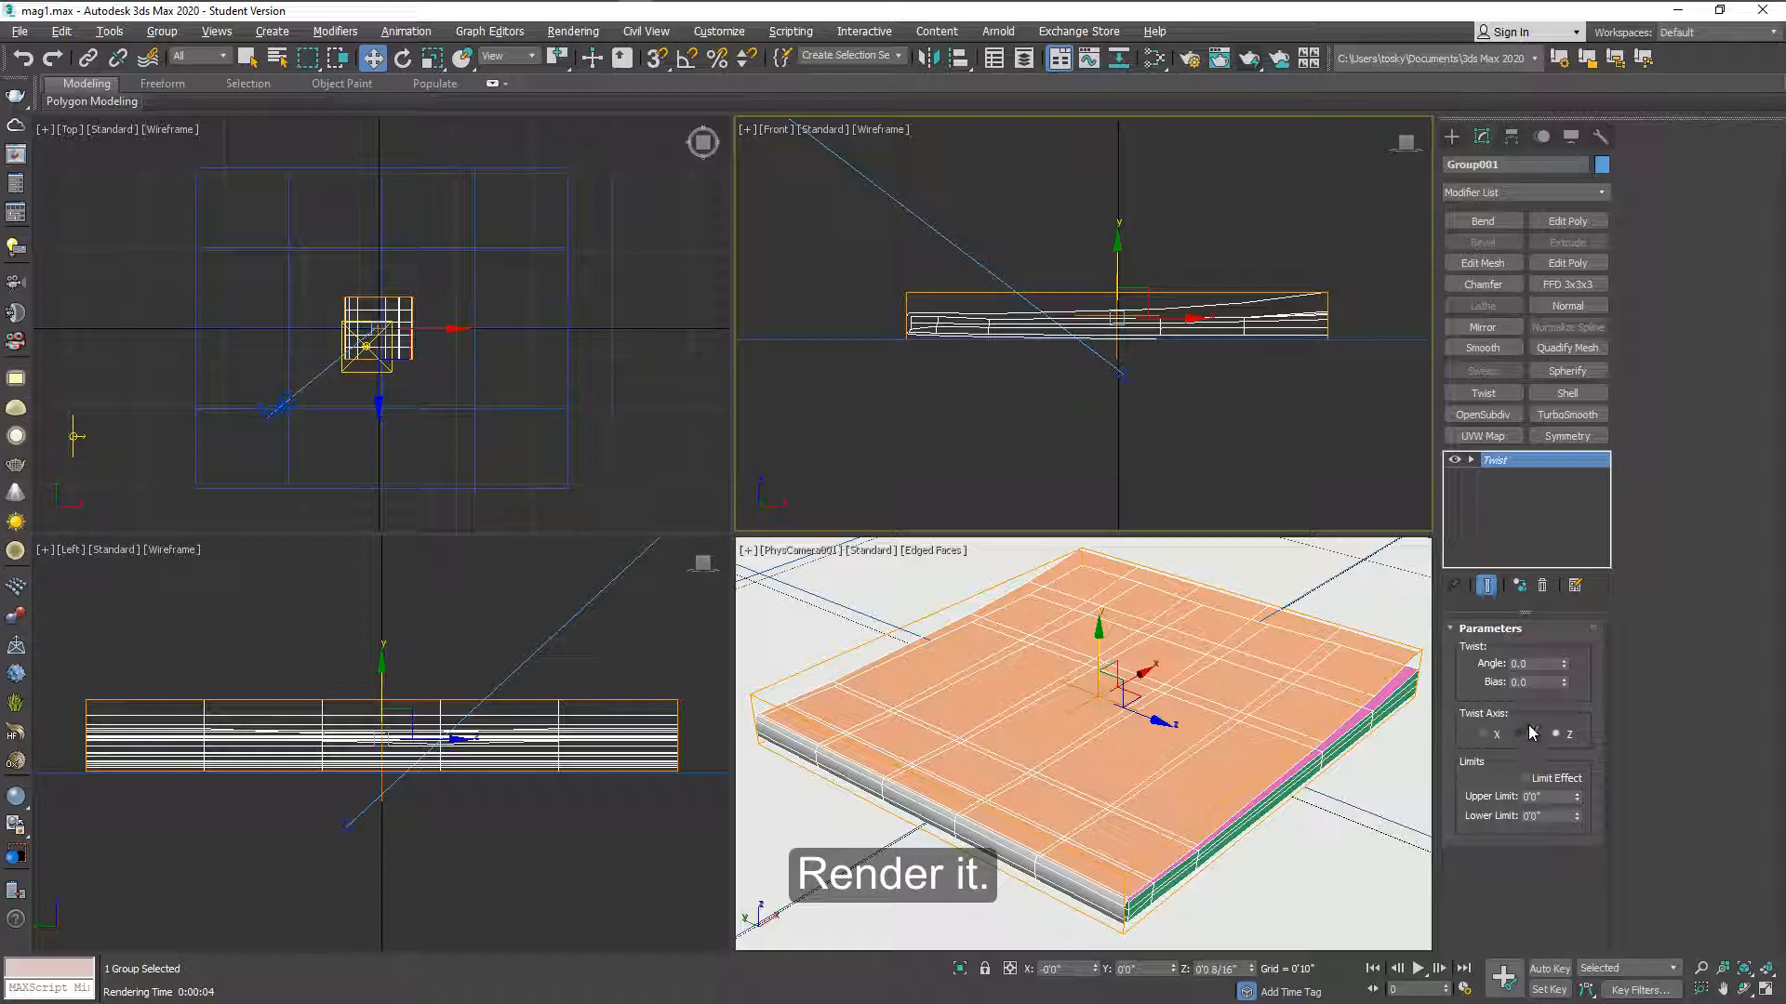
left_click(1495, 738)
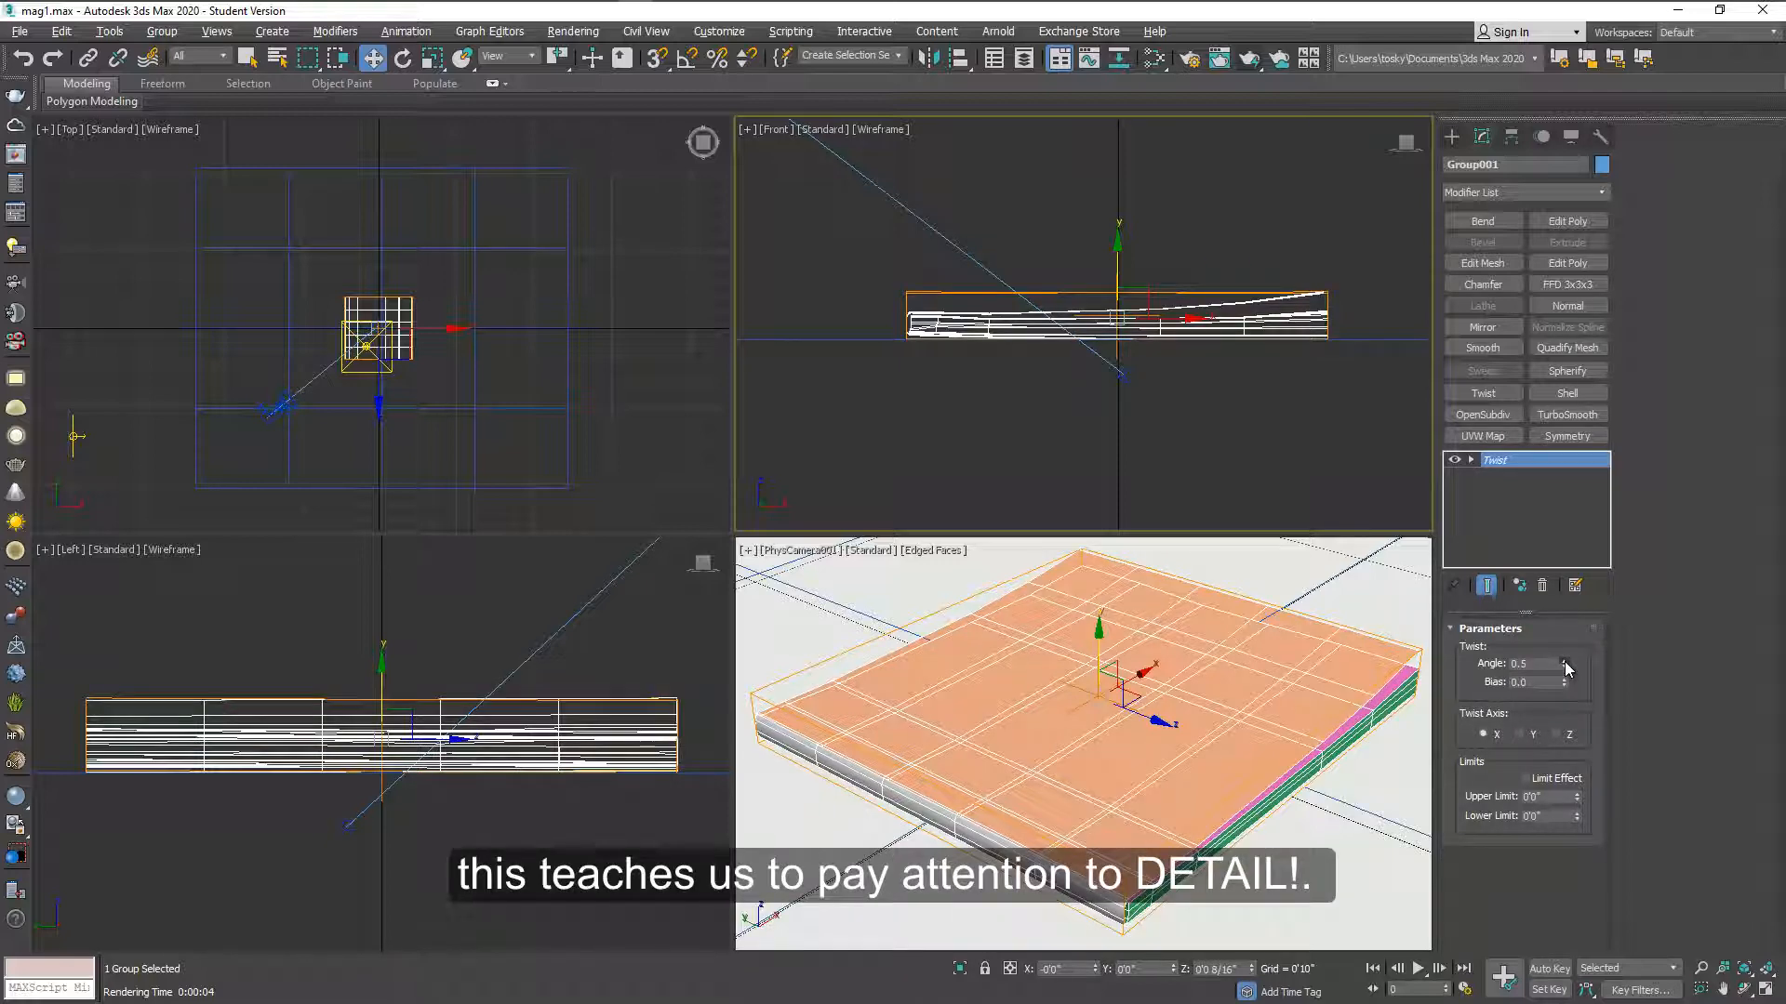
- Give the twist a small angle of about 0.5 and render the twisted catalogue with Shift+Q
left_click_drag(1563, 664, 1563, 656)
key("shift+q")
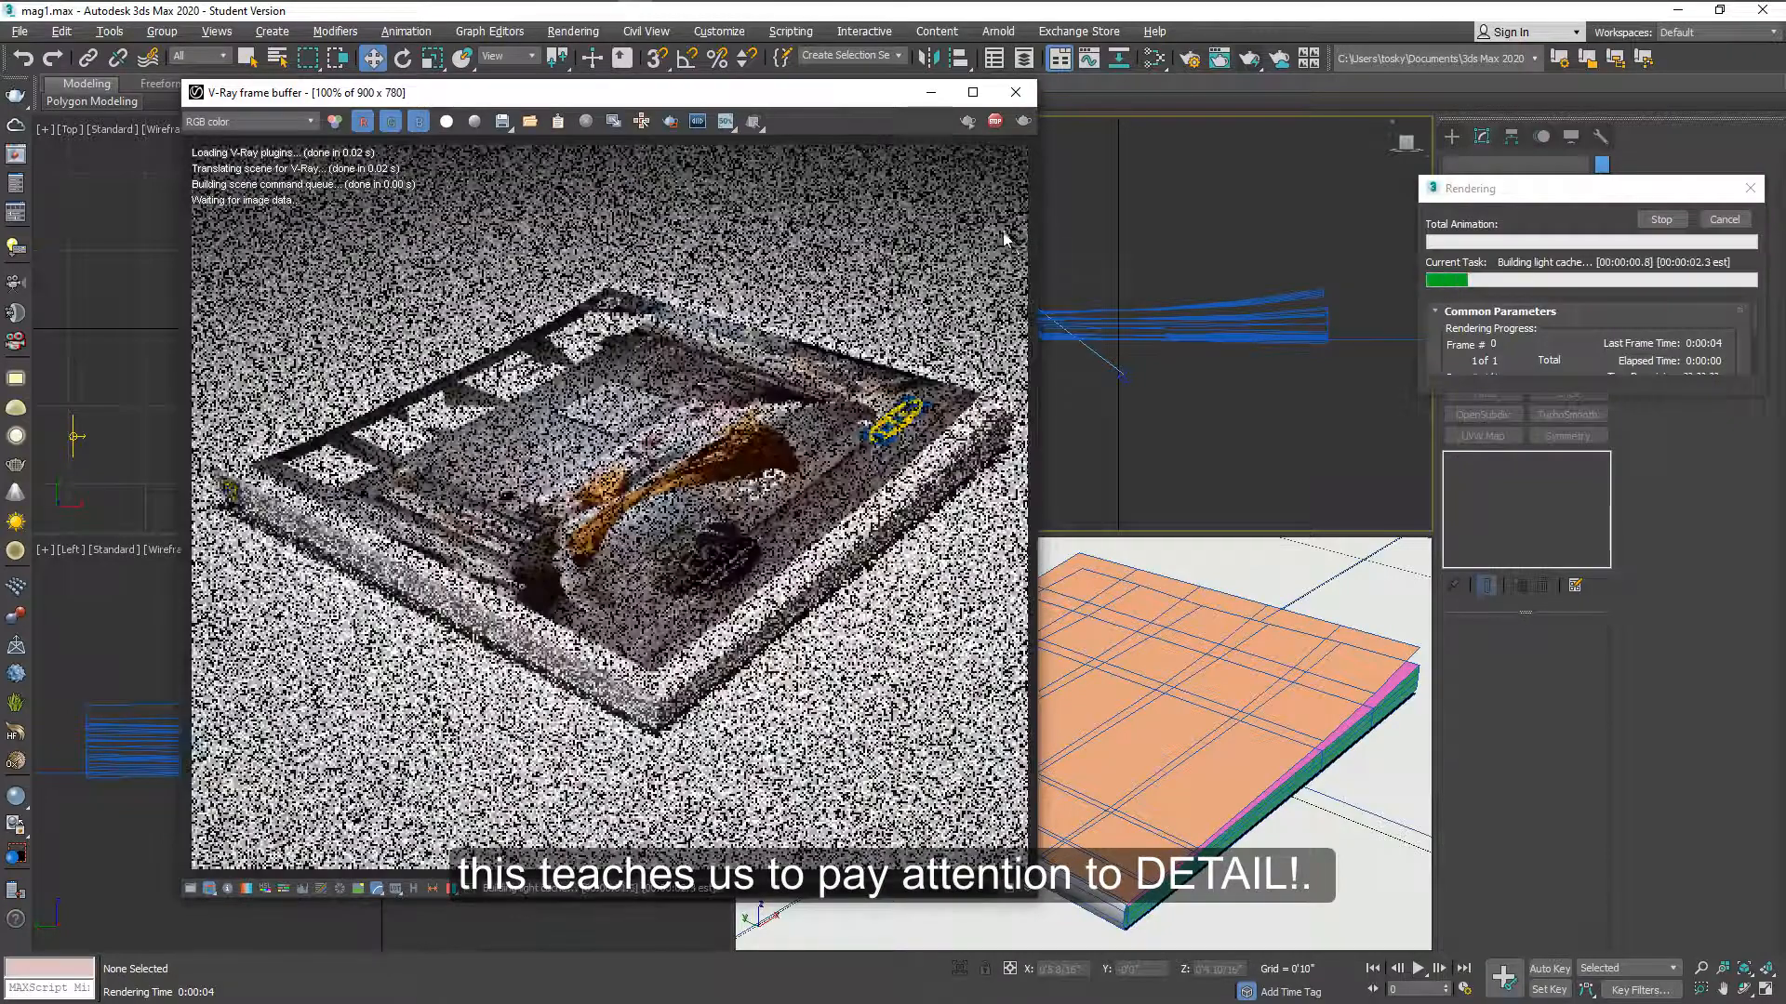